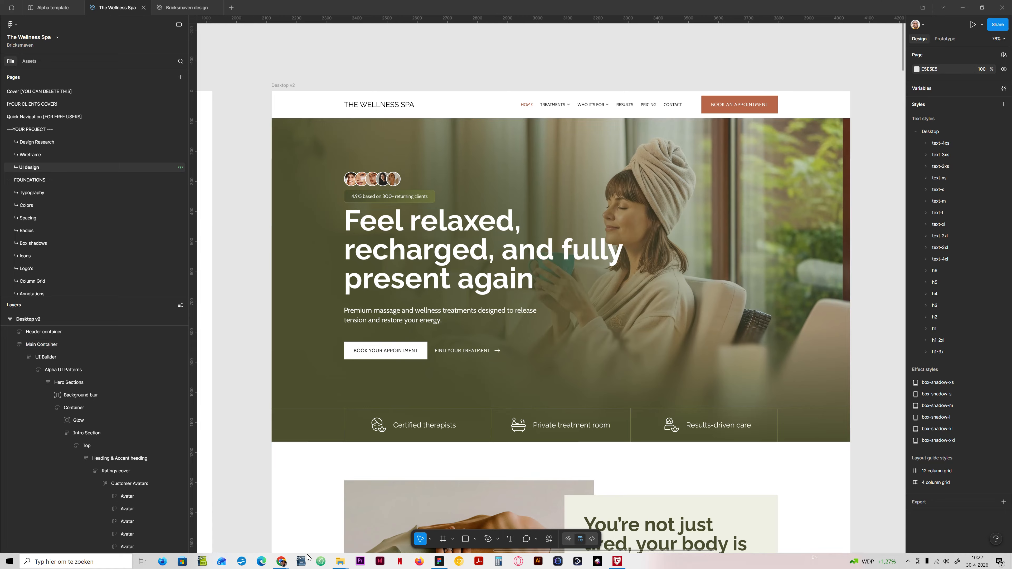
# Step: Switch to the Hero 1 template in the Chrome window with Bricks and select the CTA block in the hero's footer
pyautogui.moveTo(291, 561)
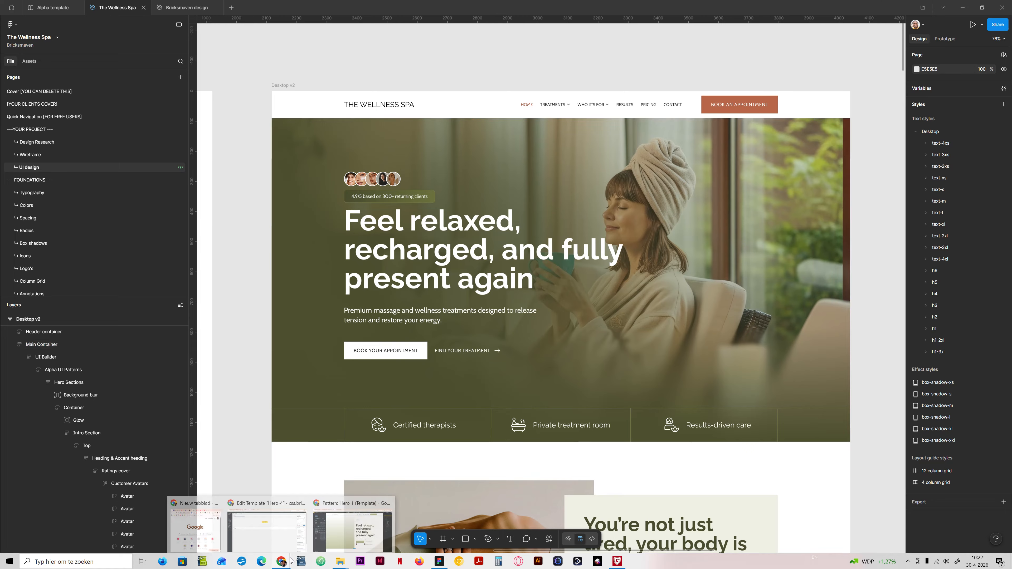
pyautogui.click(363, 528)
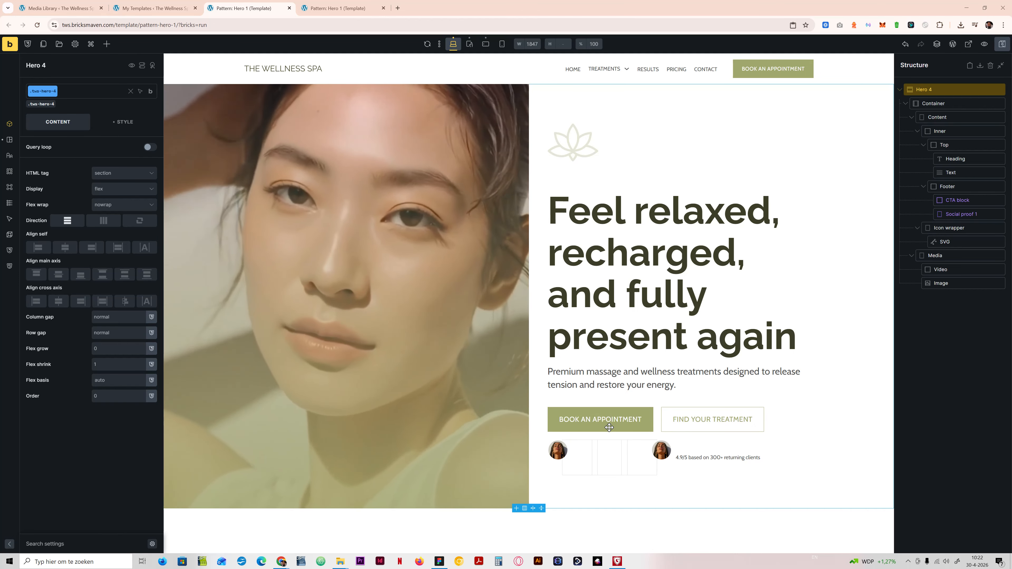
pyautogui.click(971, 202)
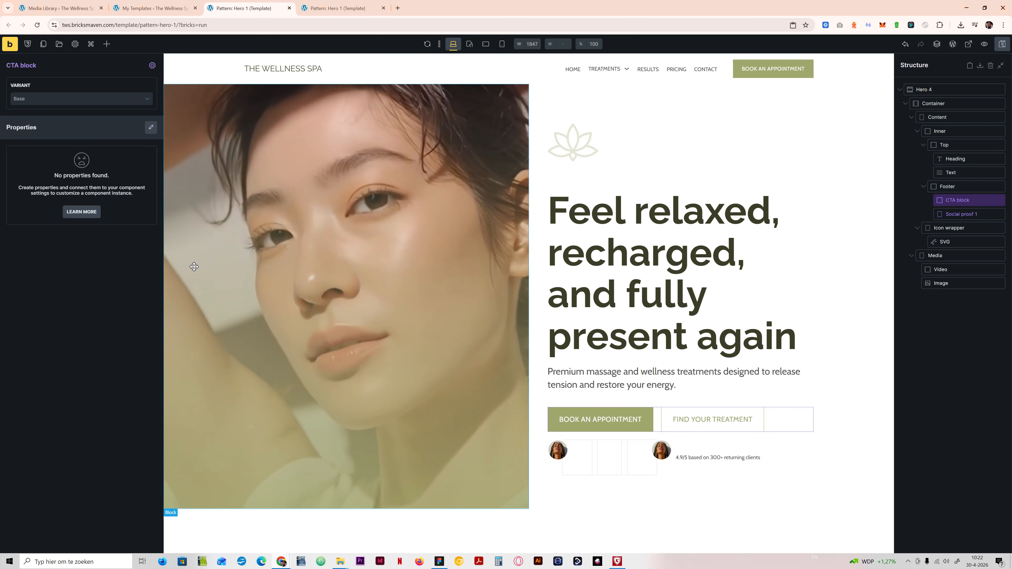
# Step: Try the Light variant on the CTA block, restore the Default variant and save the template
pyautogui.click(95, 98)
pyautogui.click(75, 128)
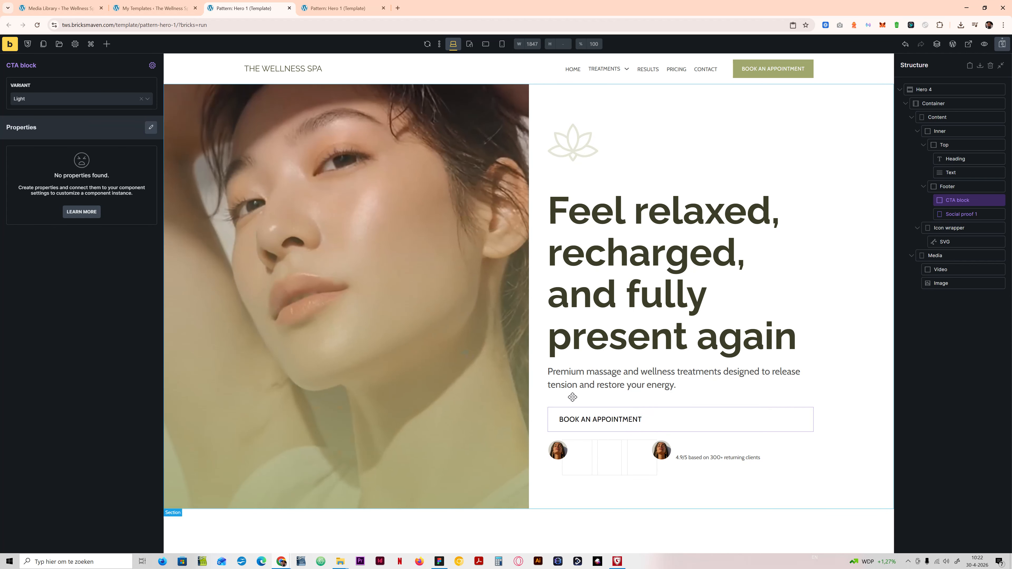
pyautogui.click(101, 100)
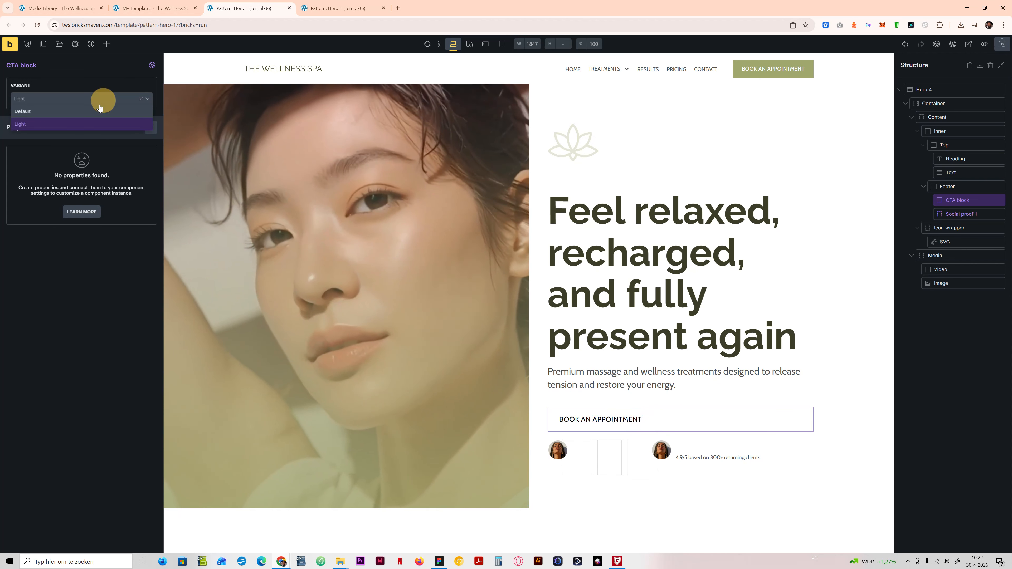
pyautogui.click(81, 112)
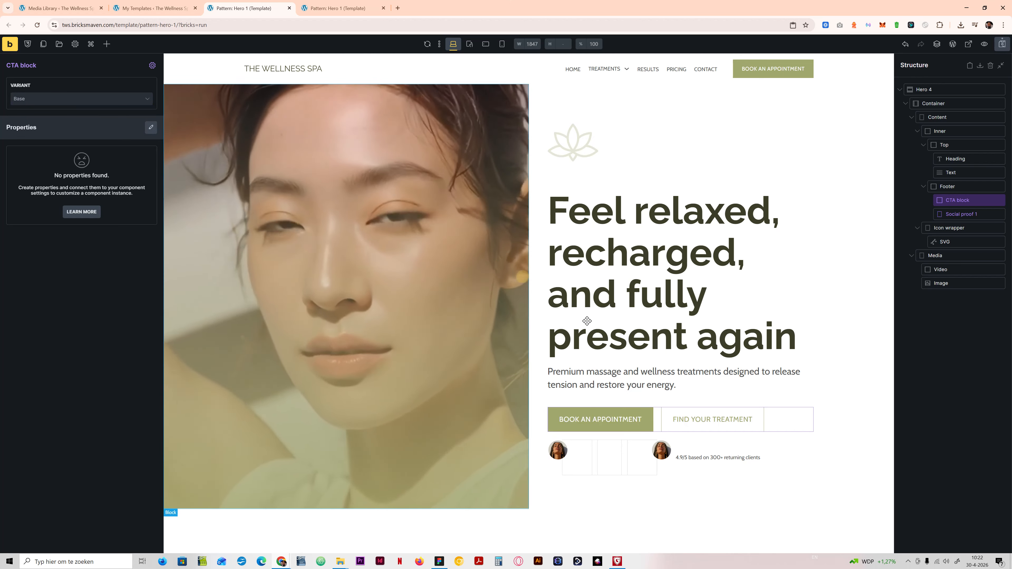
pyautogui.click(1003, 43)
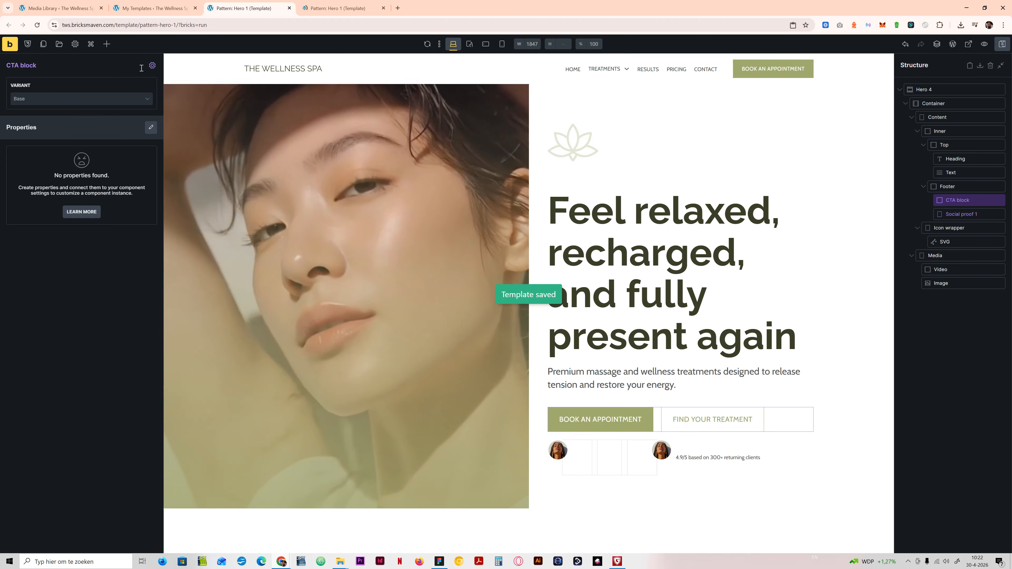
# Step: Look through the saved components and return to the list of available elements
pyautogui.click(107, 44)
pyautogui.click(120, 91)
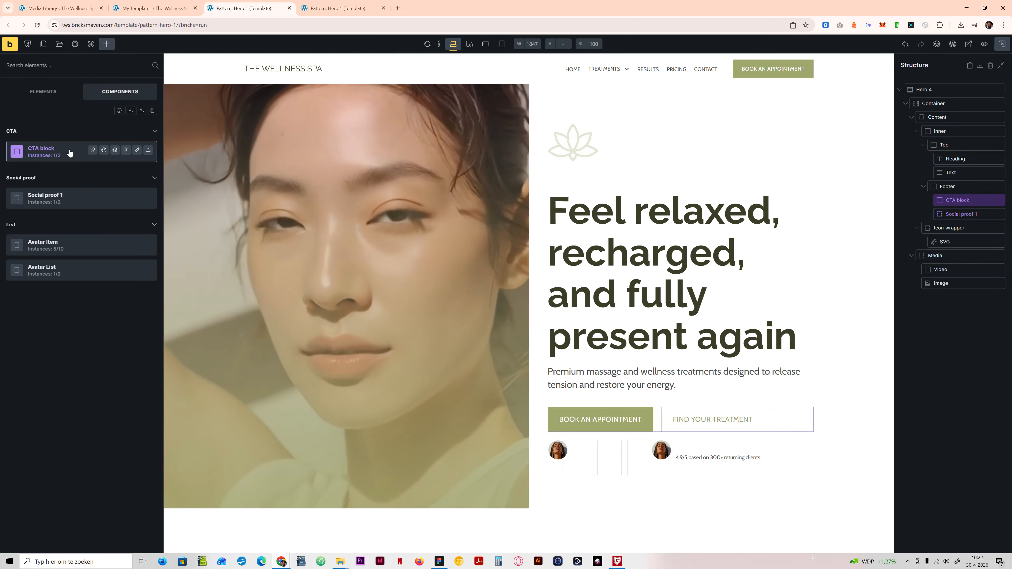
pyautogui.click(56, 92)
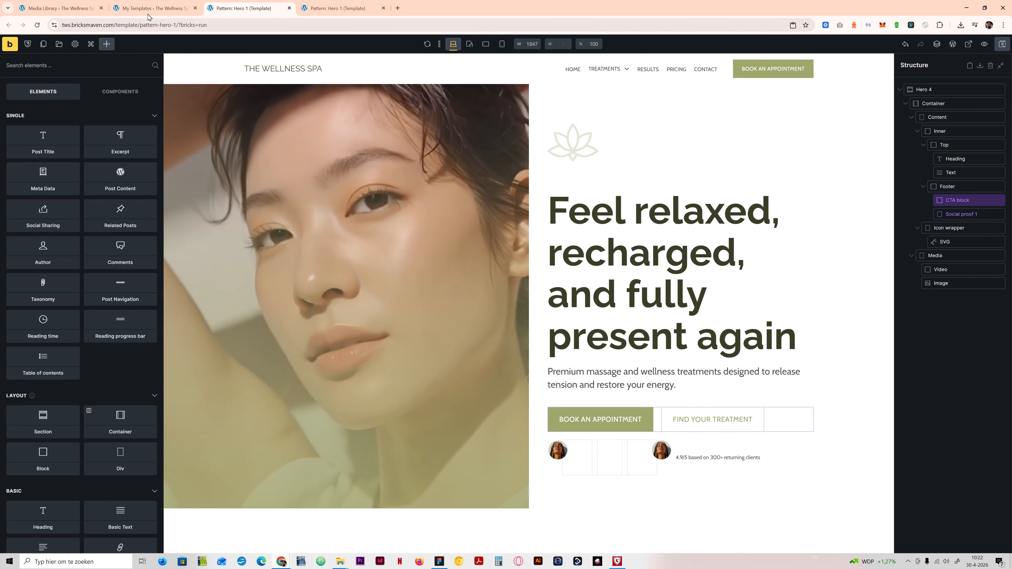
# Step: Set the template library's source to My templates in grid view, and return to the saved components
pyautogui.click(59, 43)
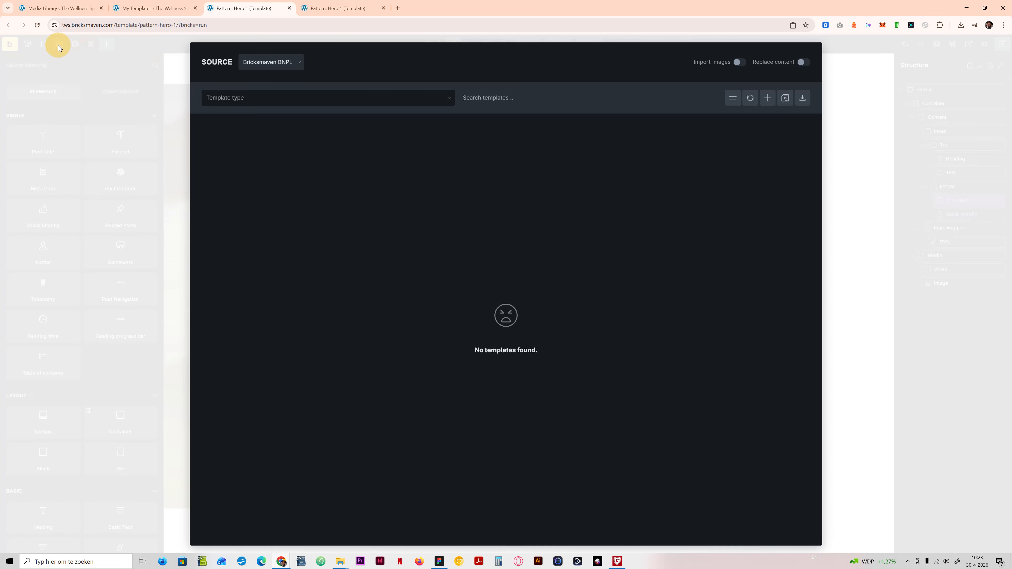
pyautogui.click(264, 63)
pyautogui.click(266, 80)
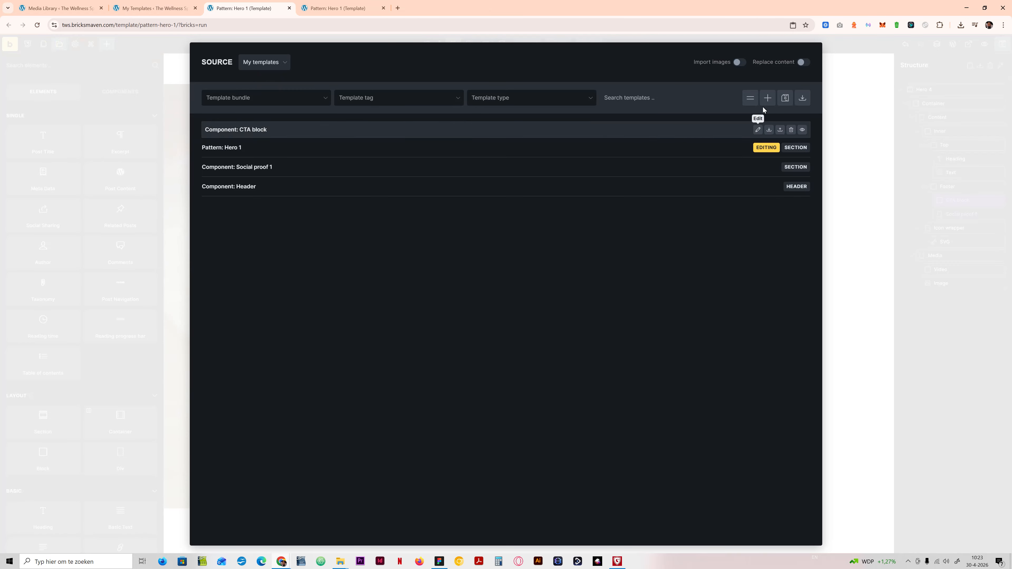
pyautogui.click(751, 100)
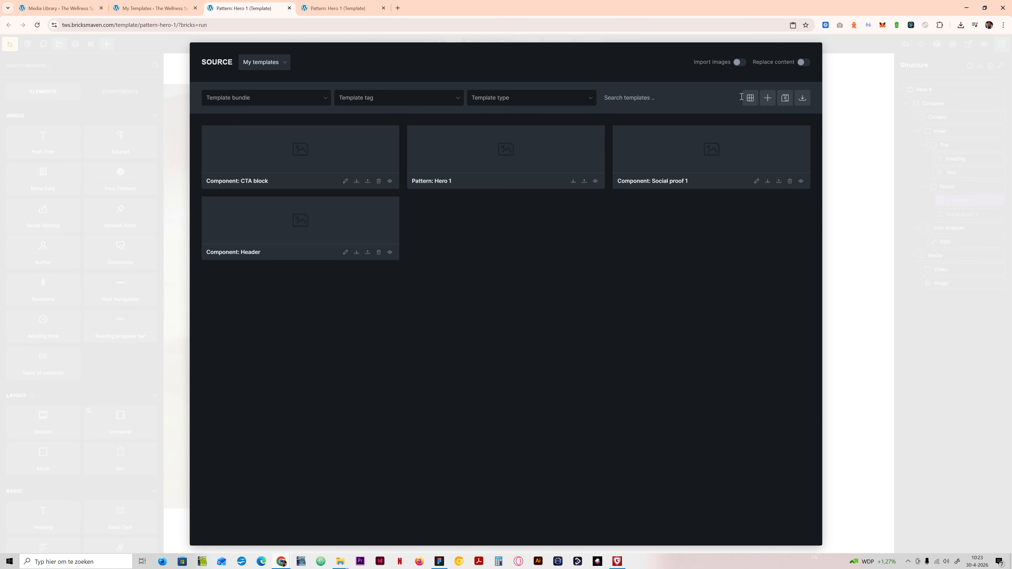
pyautogui.click(749, 98)
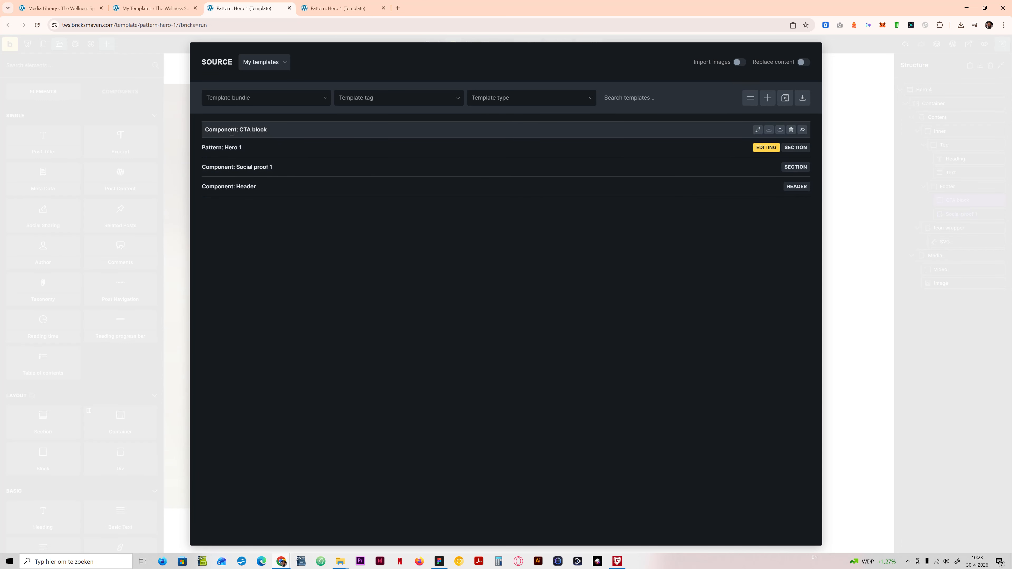
pyautogui.click(750, 98)
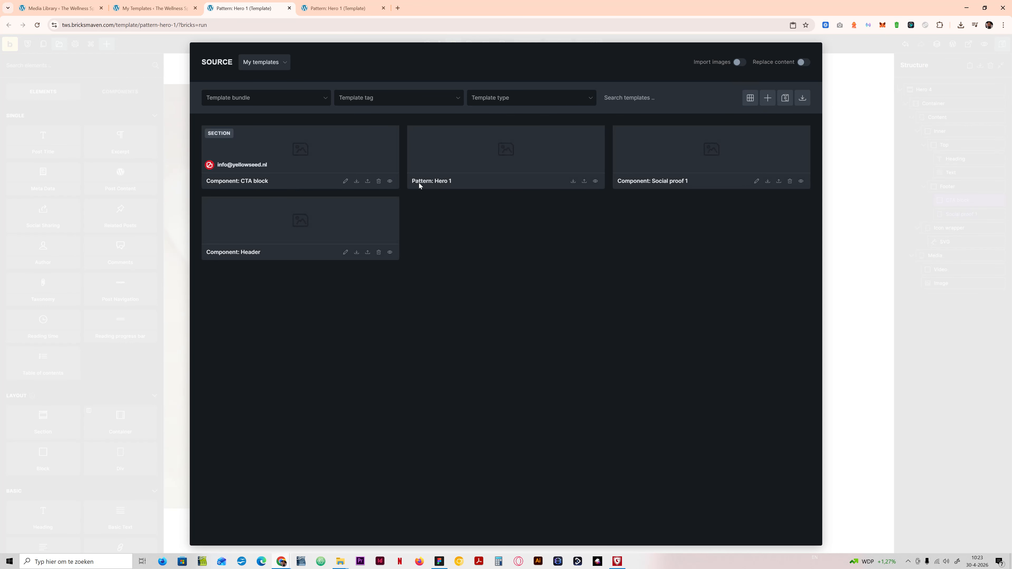
pyautogui.click(839, 117)
pyautogui.click(119, 91)
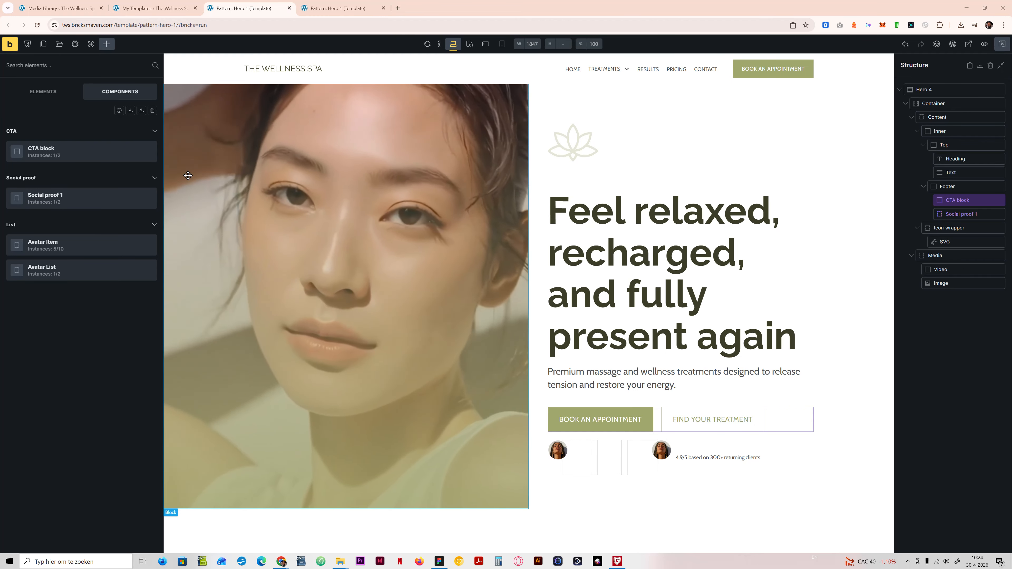
# Step: Rename the Hero 4 section in the structure as "Hero"
pyautogui.click(936, 94)
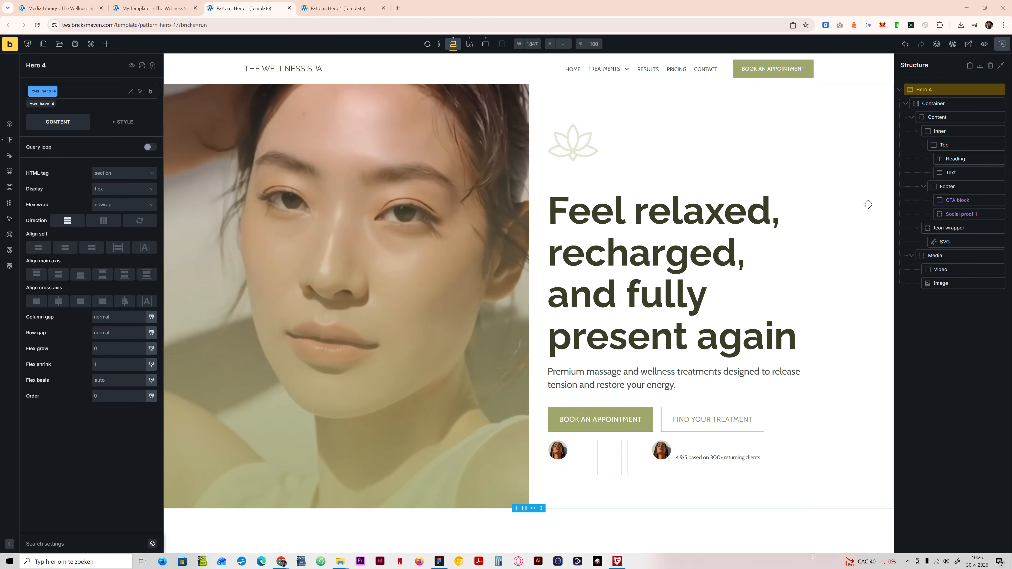
pyautogui.doubleClick(930, 88)
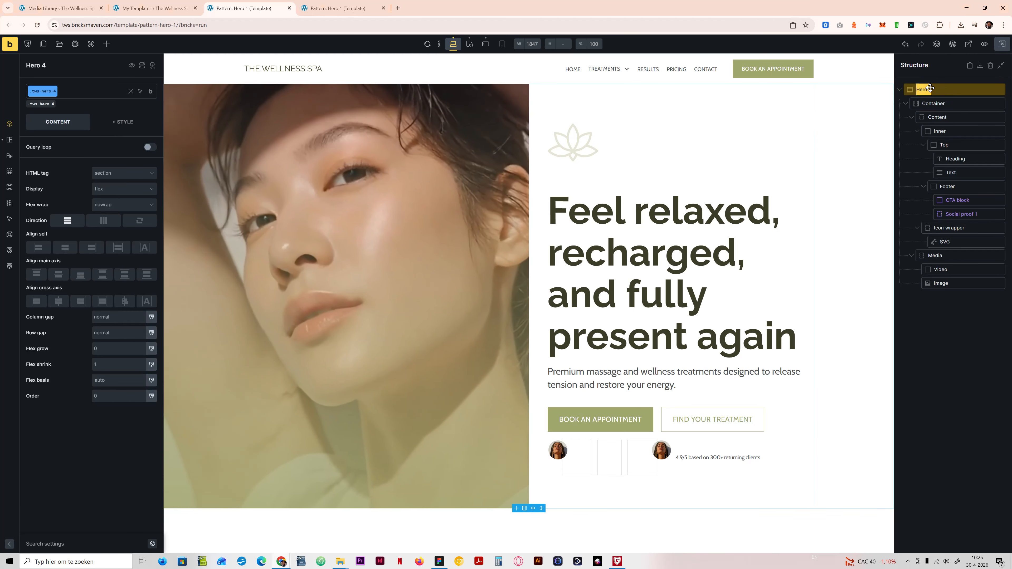
pyautogui.write('Hero')
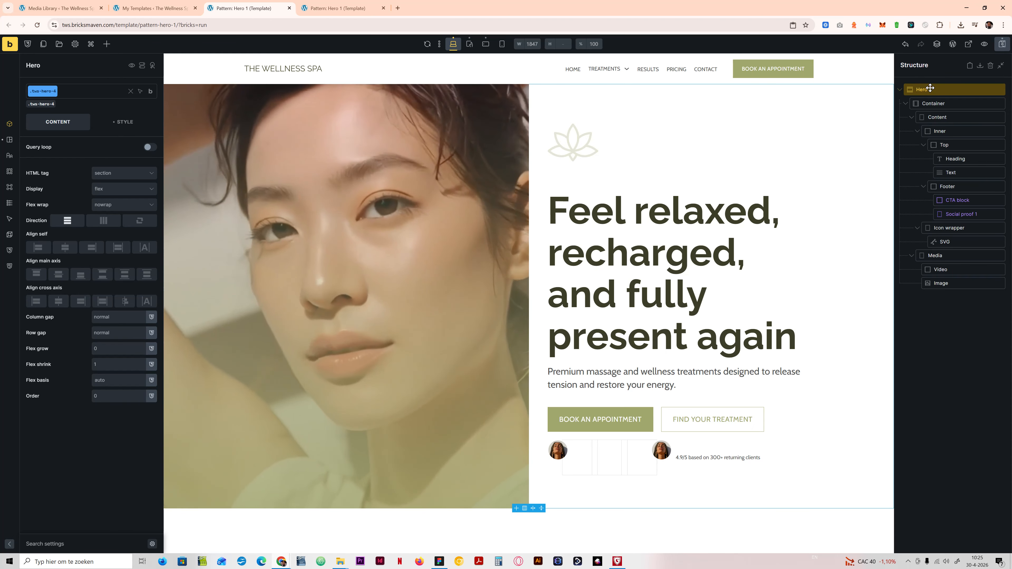
# Step: Open the classes in the Style Manager and filter them by the name "hero-4"
pyautogui.click(59, 44)
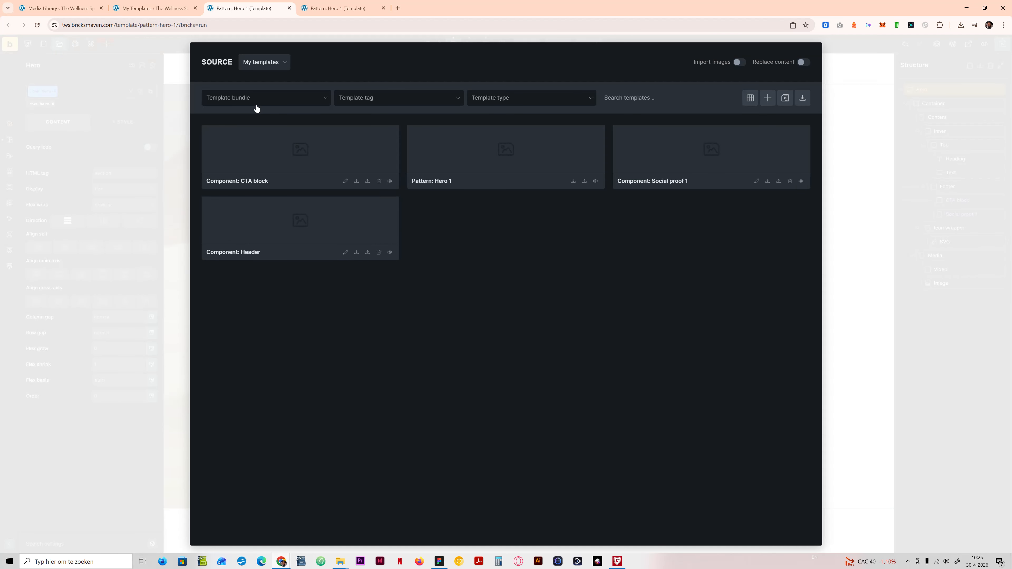
pyautogui.click(160, 84)
pyautogui.click(27, 44)
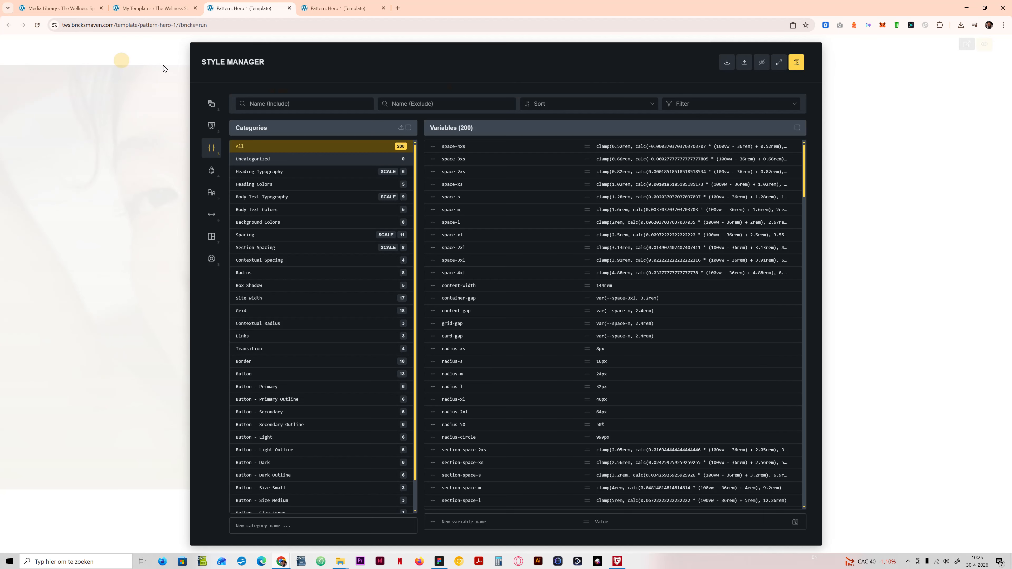
pyautogui.click(212, 126)
pyautogui.click(271, 103)
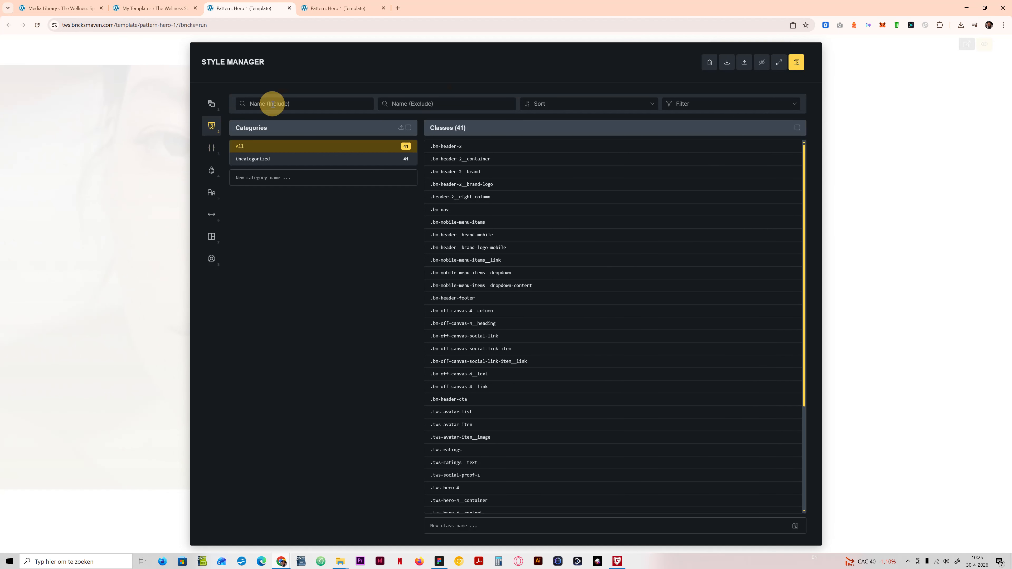
pyautogui.write('h')
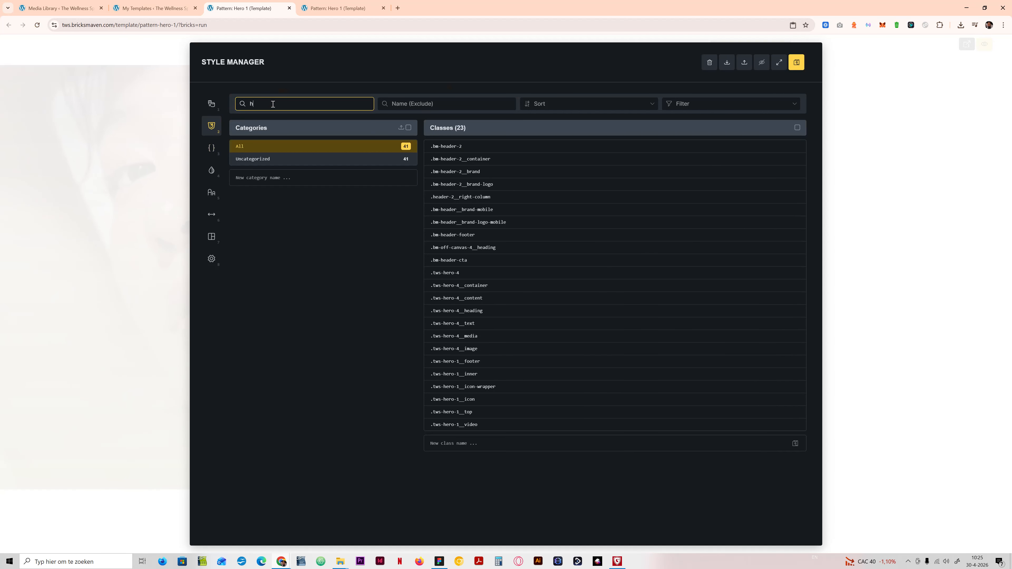
pyautogui.write('ero-')
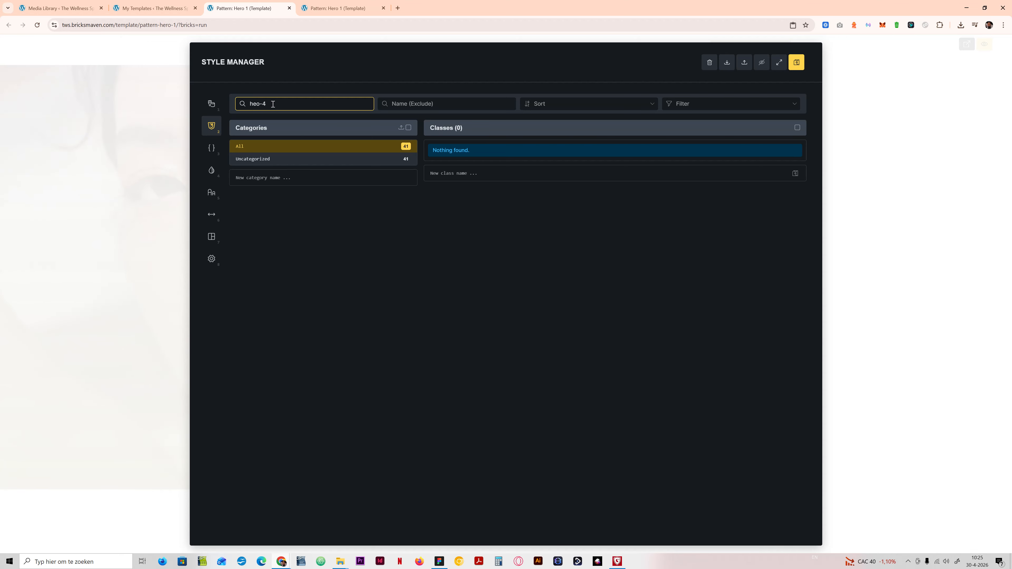
pyautogui.write('4')
pyautogui.click(255, 103)
pyautogui.write('r')
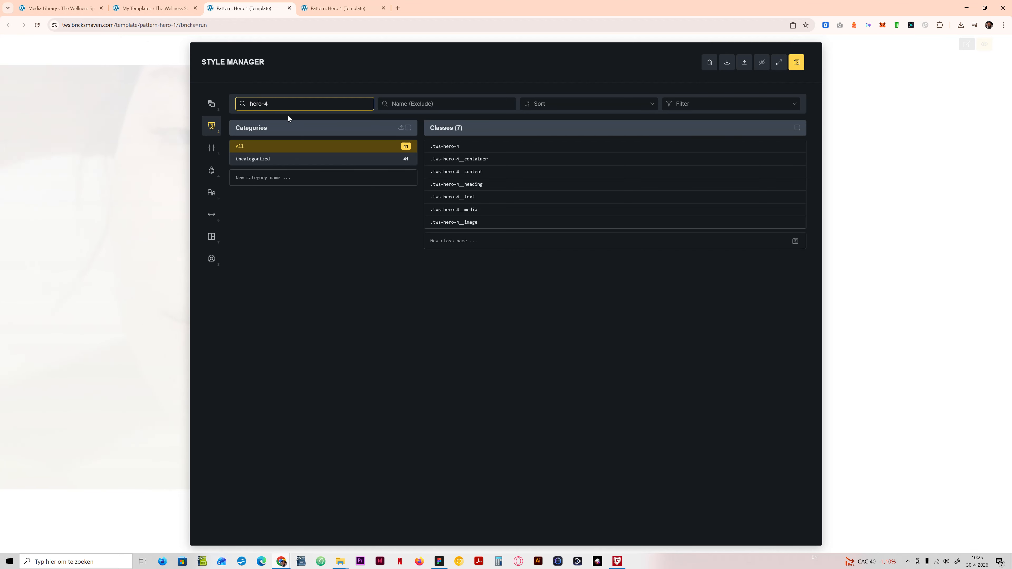
# Step: Bulk-rename all filtered classes by replacing "hero-4" with "hero-1", and save the template
pyautogui.click(476, 148)
pyautogui.keyDown('shift'); pyautogui.click(486, 221); pyautogui.keyUp('shift')
pyautogui.click(652, 191)
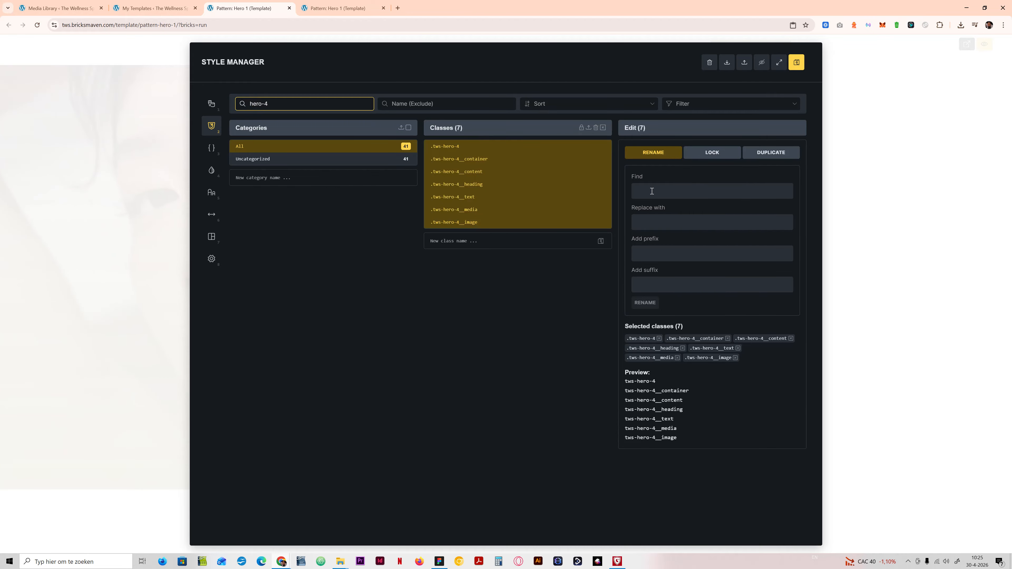
pyautogui.write('hero-4')
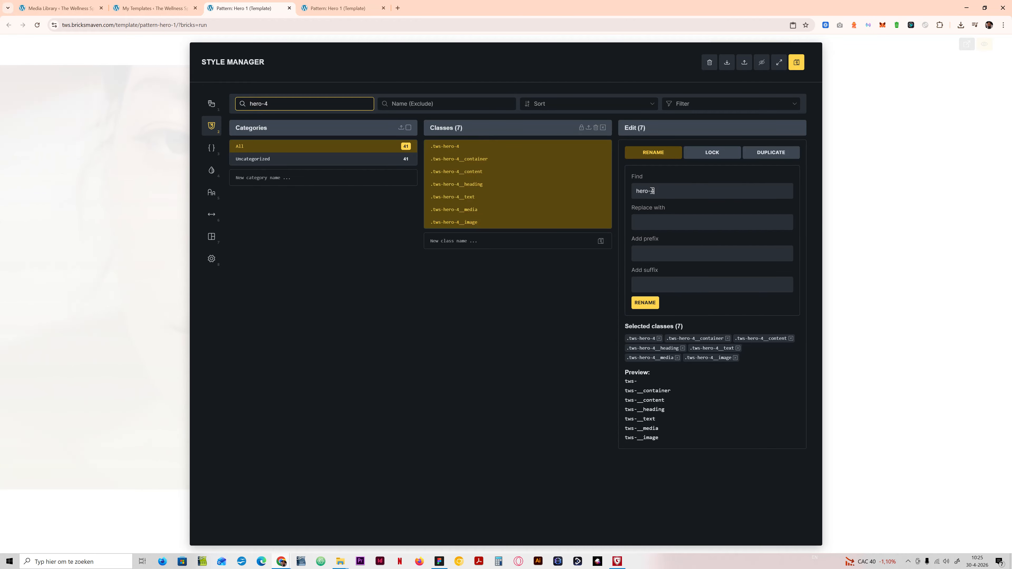
pyautogui.hotkey('ctrl', 'a')
pyautogui.hotkey('ctrl', 'c')
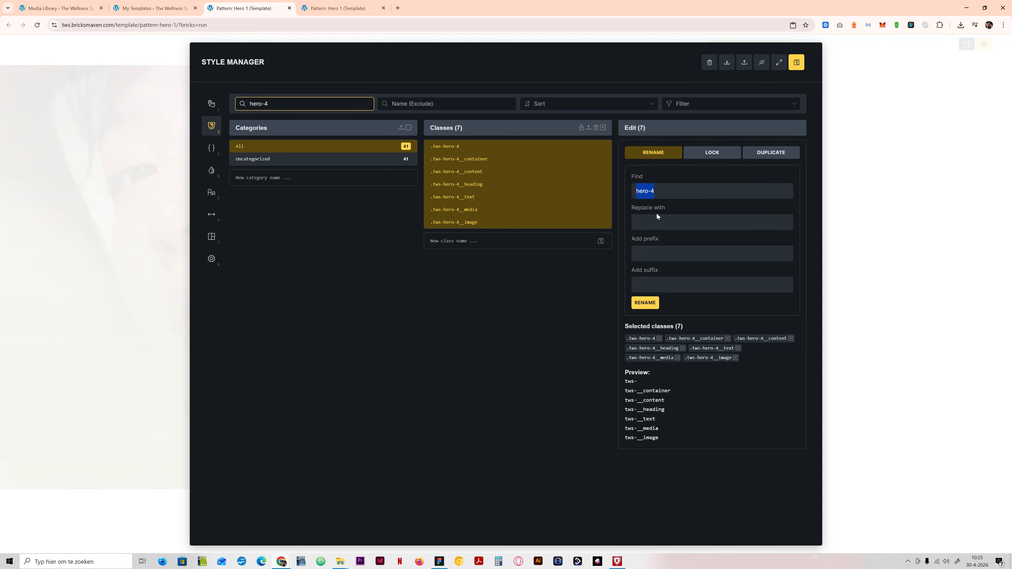
pyautogui.click(660, 221)
pyautogui.hotkey('ctrl', 'v')
pyautogui.press('BackSpace')
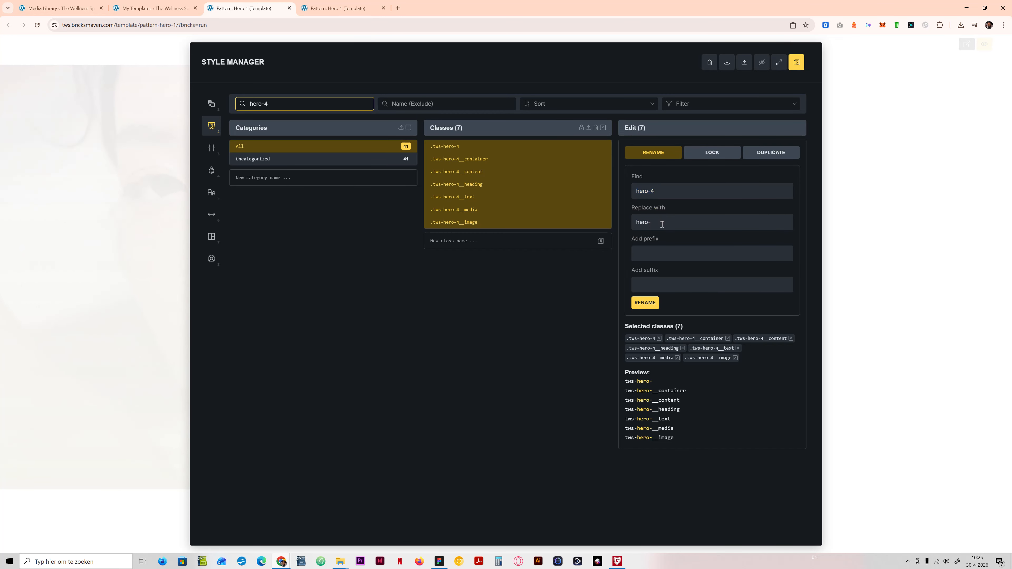
pyautogui.write('1')
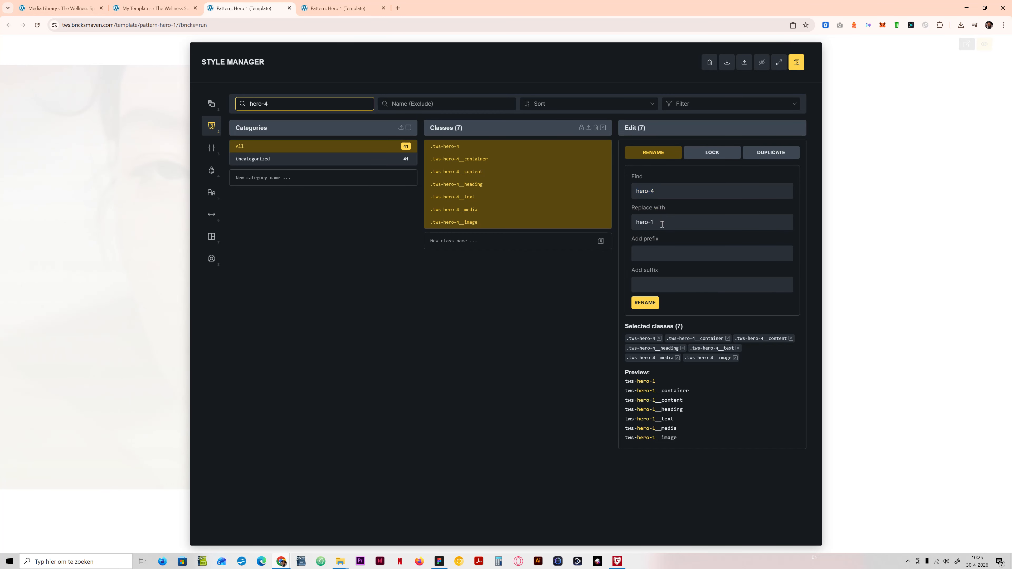
pyautogui.click(653, 306)
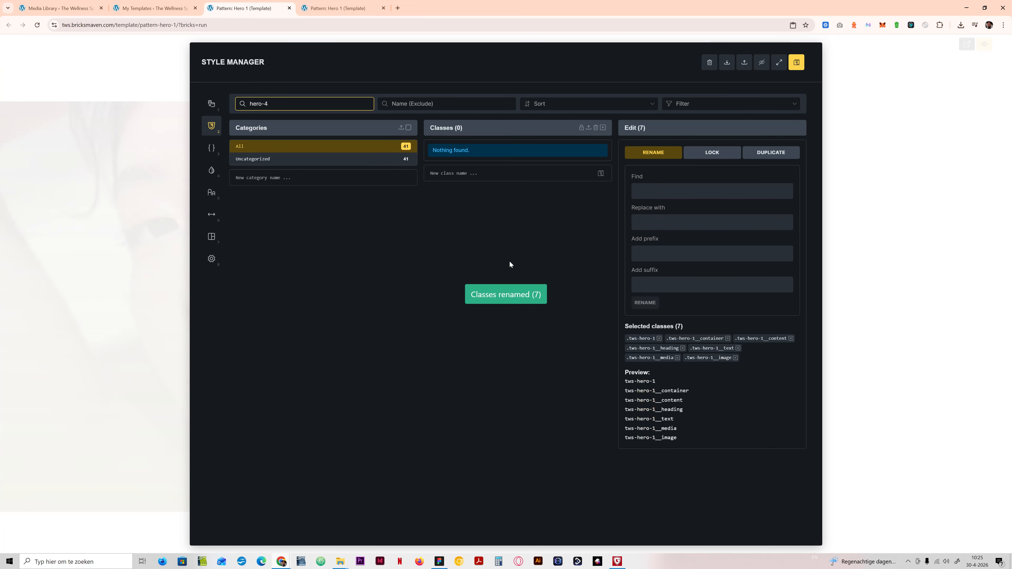
pyautogui.click(797, 62)
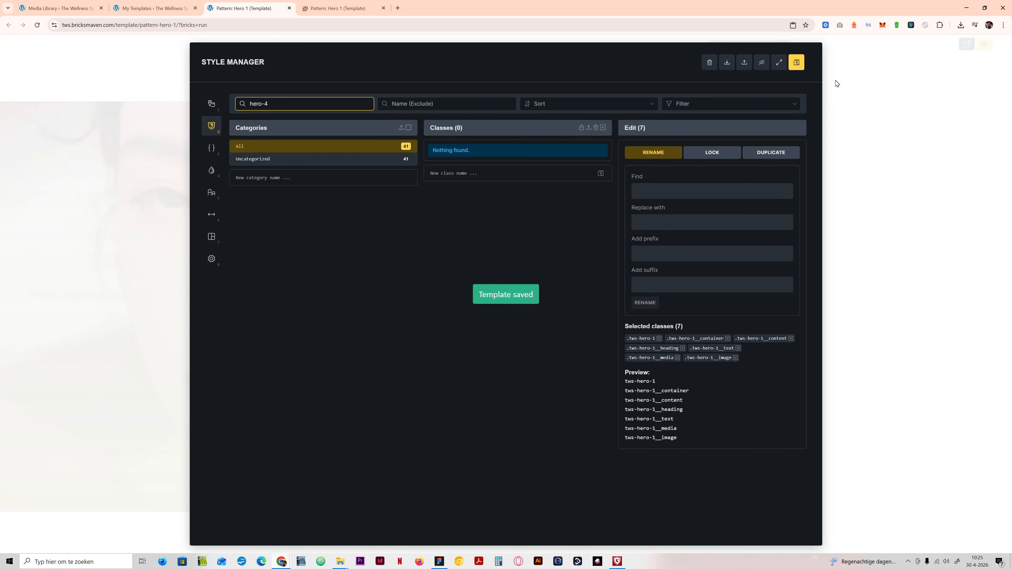
pyautogui.click(861, 103)
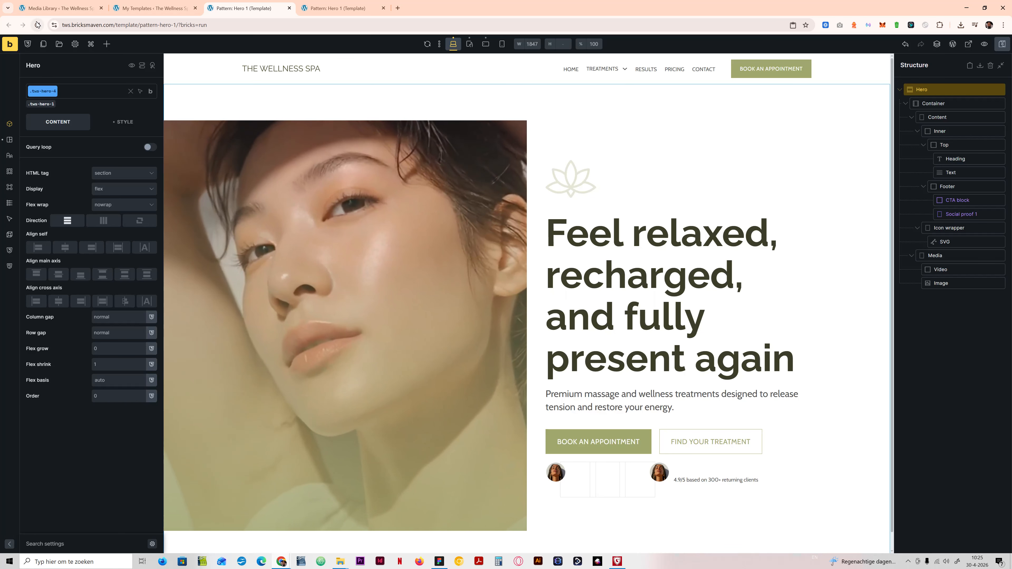
# Step: Reload the builder and check the Hero 1 template in a front-end preview
pyautogui.click(37, 24)
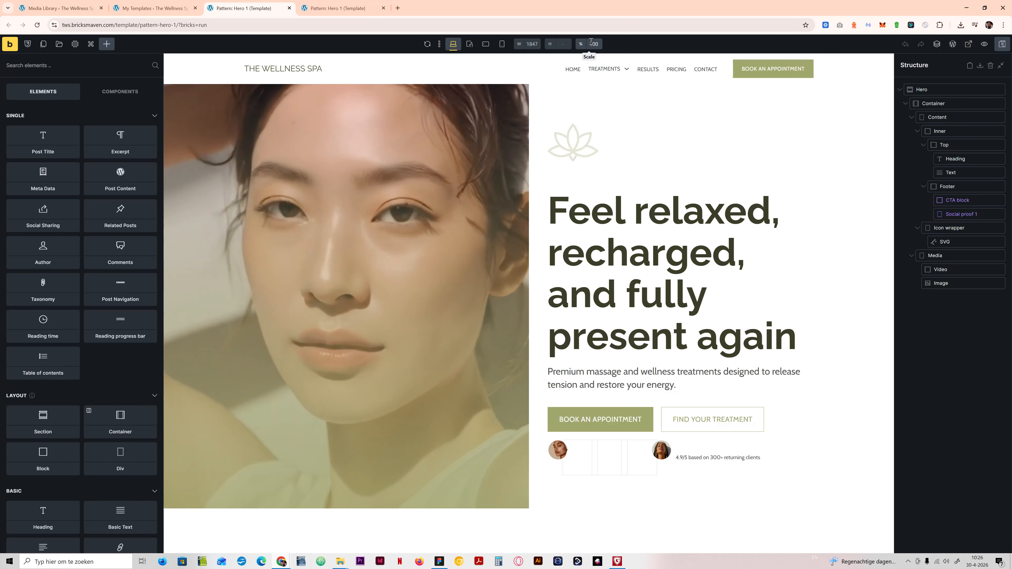
pyautogui.click(969, 44)
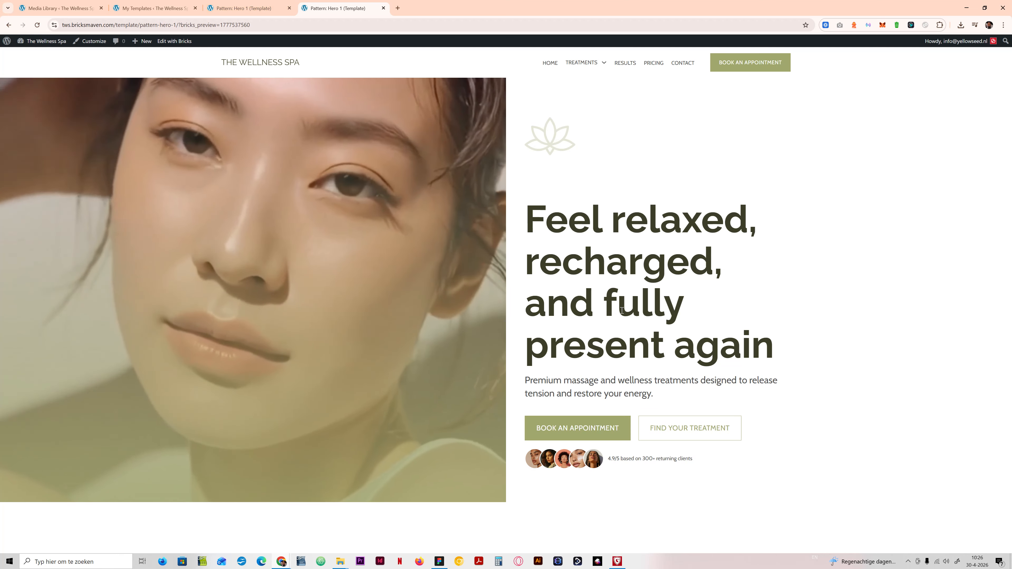
pyautogui.hotkey('ctrl', 'w')
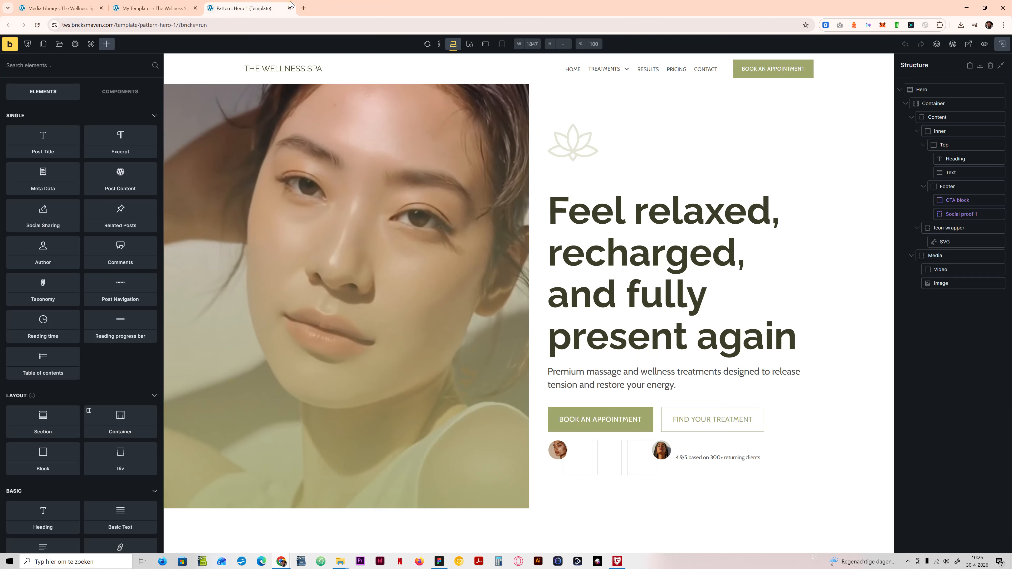
# Step: Add a new Bricks template titled "Pattern: Hero 2" and set its template type to Section
pyautogui.click(154, 8)
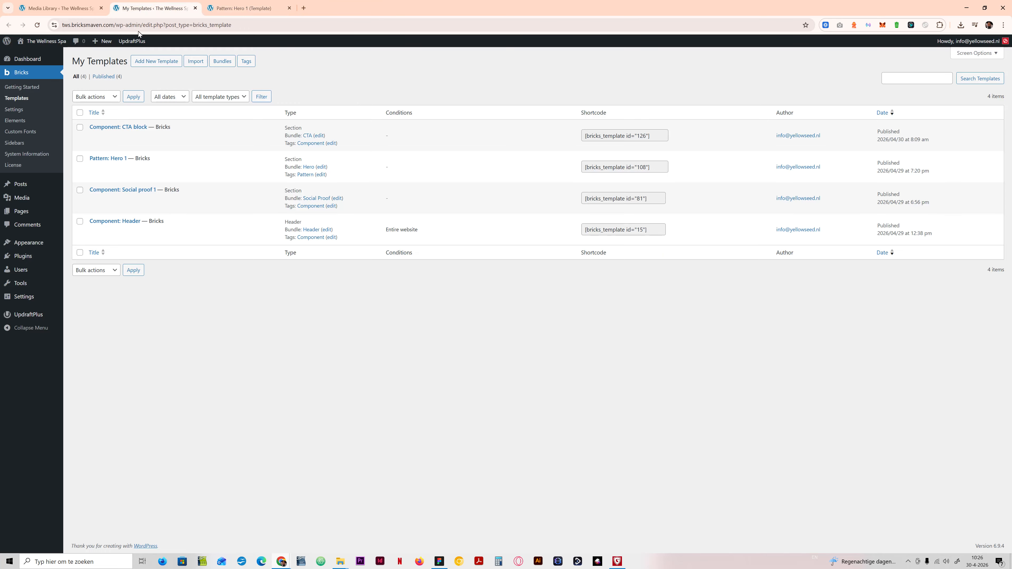
pyautogui.rightClick(149, 59)
pyautogui.click(182, 71)
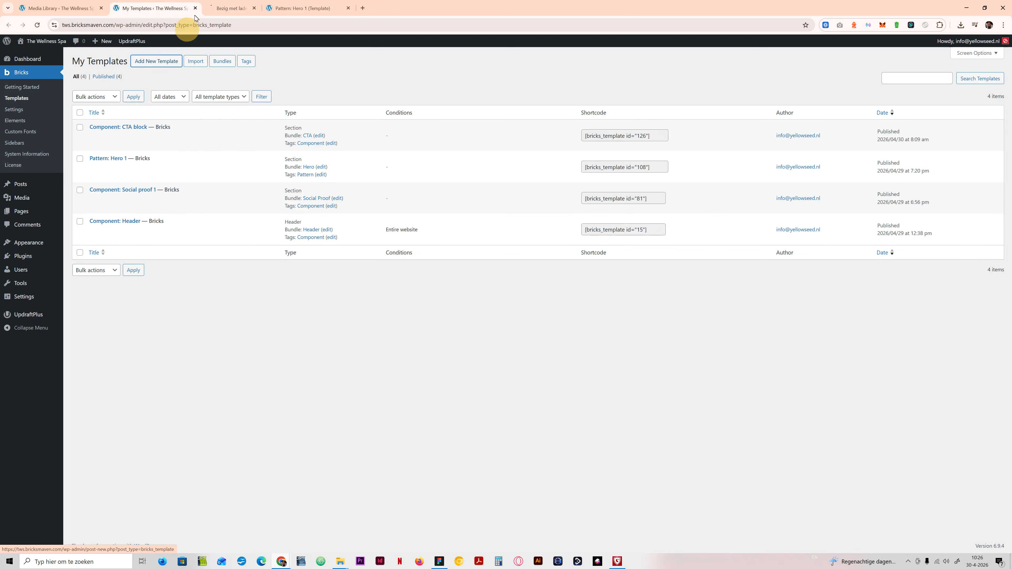
pyautogui.click(249, 8)
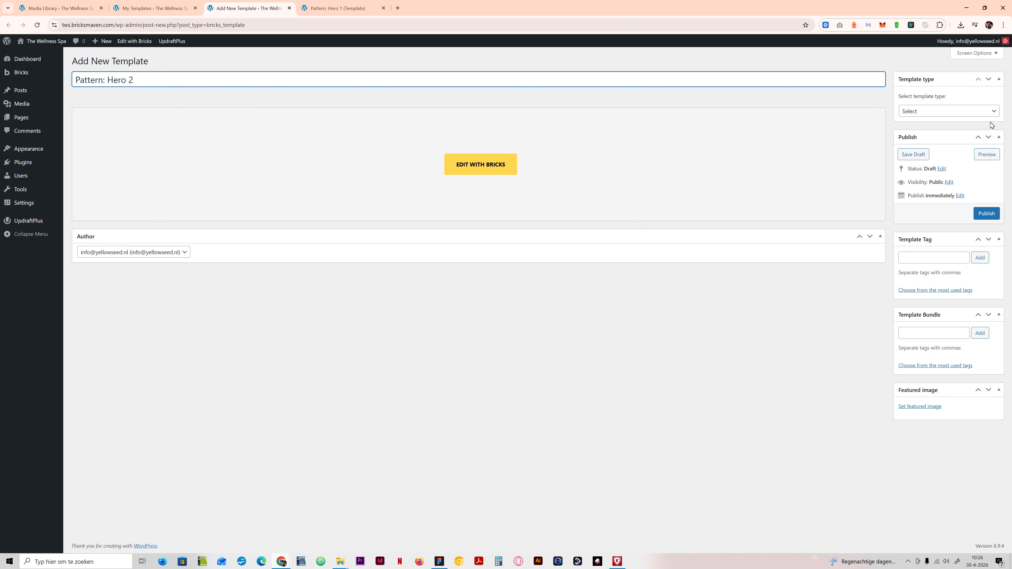
pyautogui.click(972, 111)
pyautogui.click(924, 157)
# Step: Assign the template tag "Pattern" and the template bundle "Hero", and publish the template
pyautogui.click(930, 258)
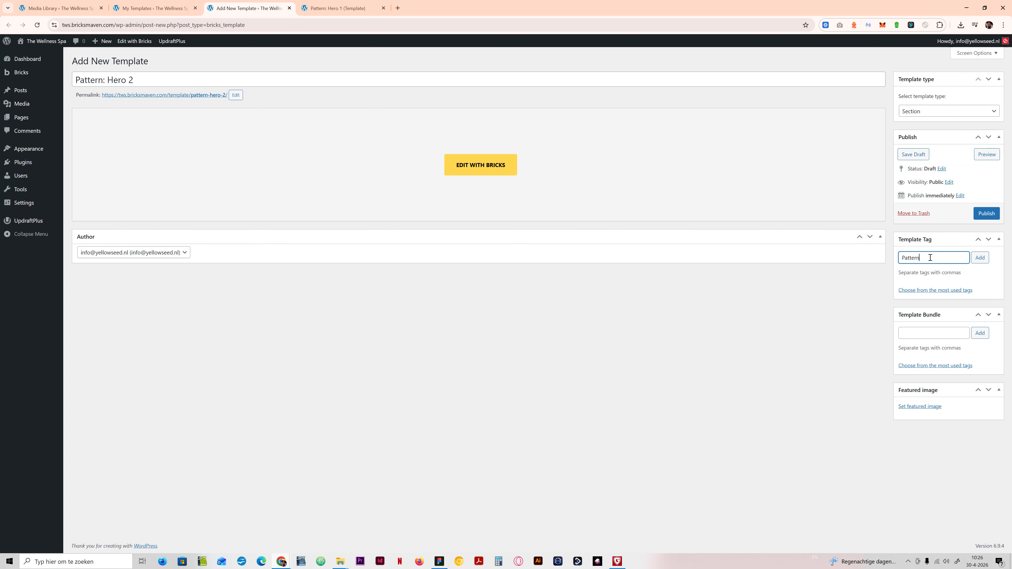
pyautogui.write('Pattern')
pyautogui.press('Return')
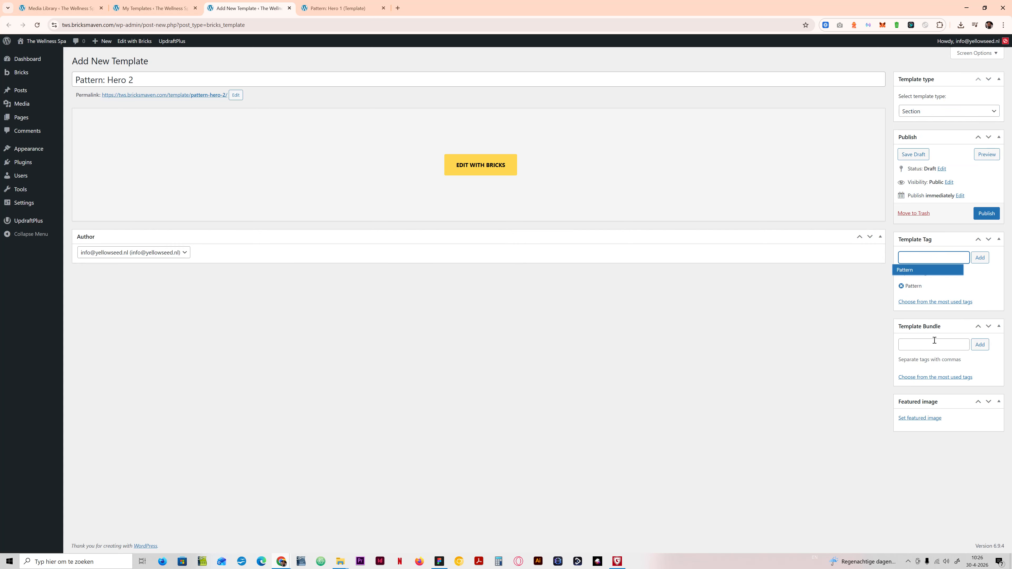
pyautogui.click(912, 273)
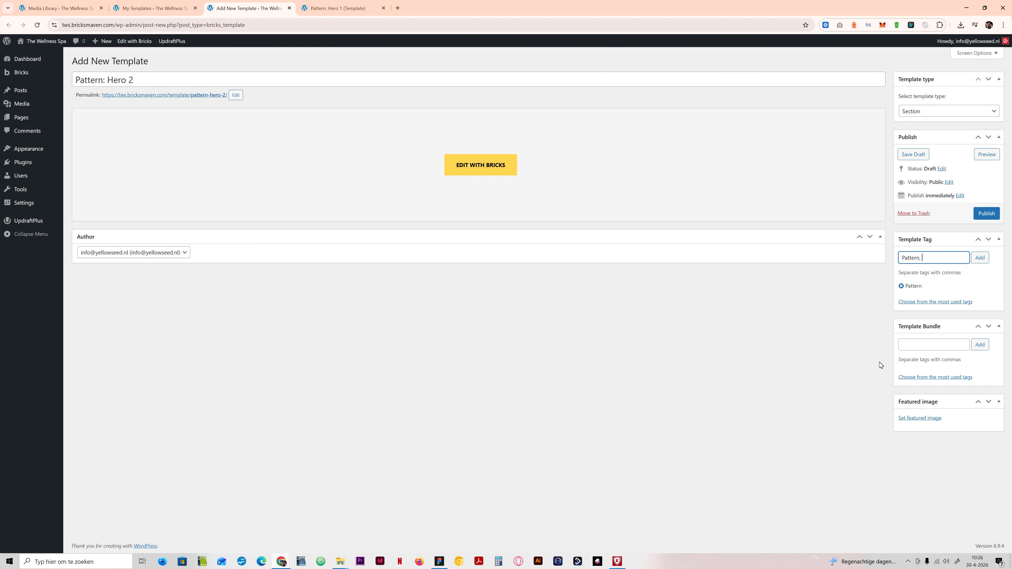
pyautogui.click(913, 342)
pyautogui.write('Hero,')
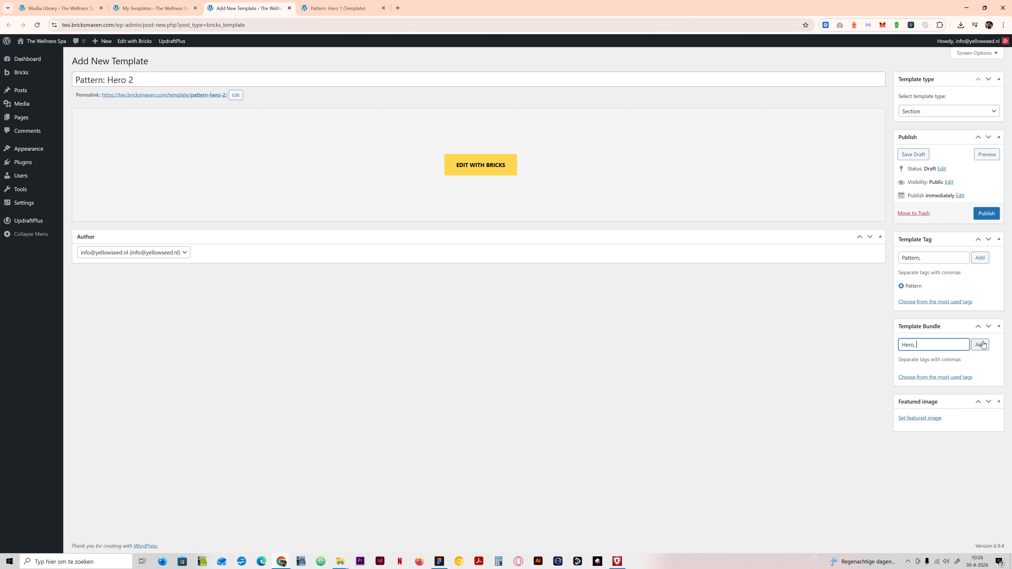
pyautogui.click(979, 344)
pyautogui.click(987, 213)
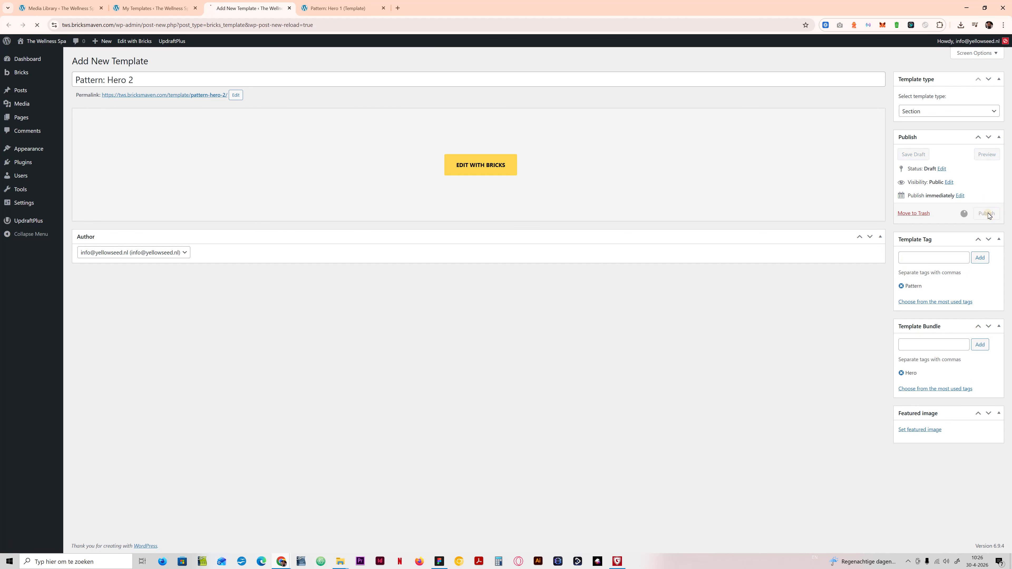
# Step: Open the published Hero 2 template for editing with Bricks in a separate browser tab
pyautogui.rightClick(485, 188)
pyautogui.click(515, 196)
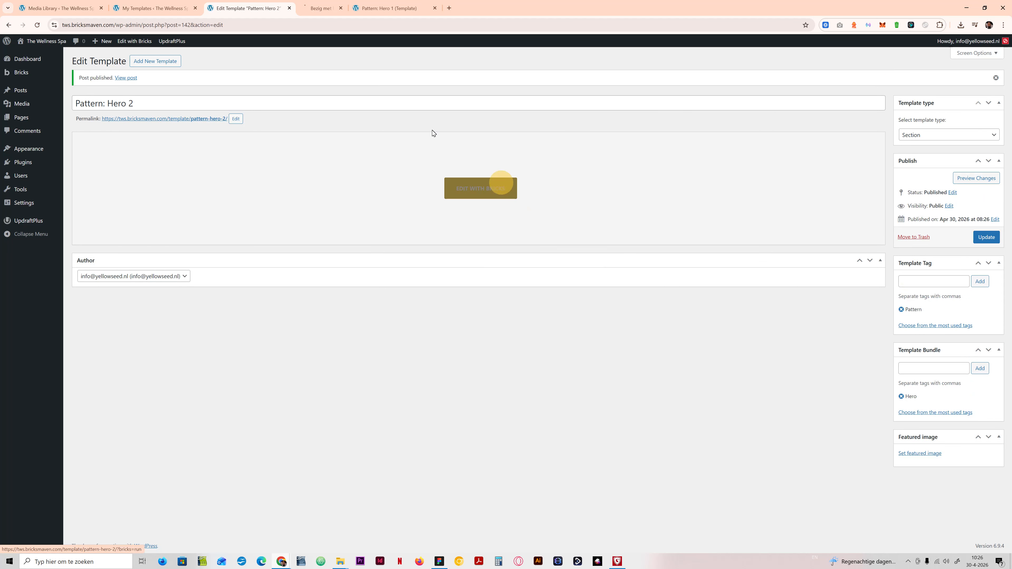
pyautogui.click(356, 5)
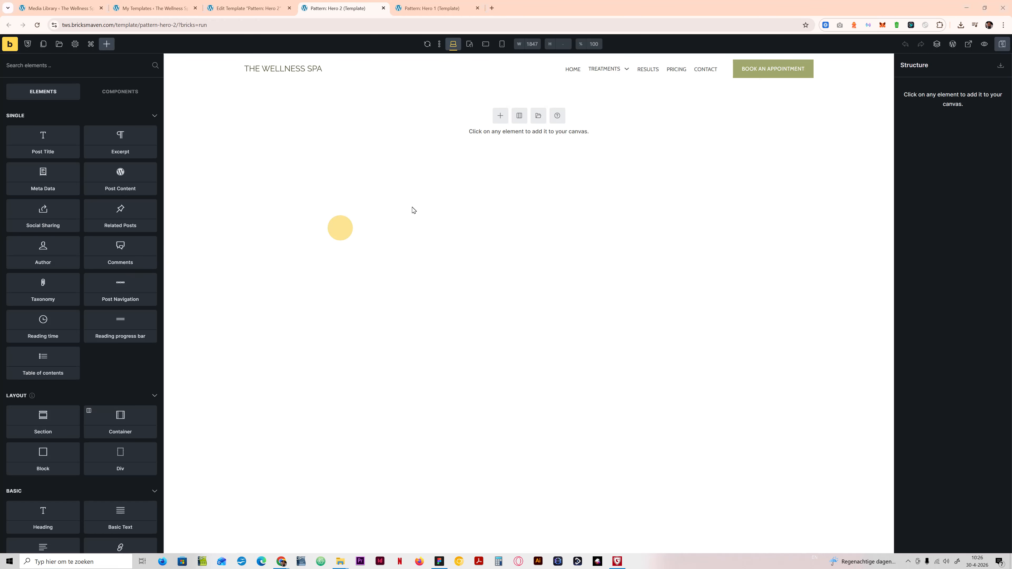
# Step: Open the template library, set its source to Bricksmaven BNPL, and search for "hero"
pyautogui.click(60, 45)
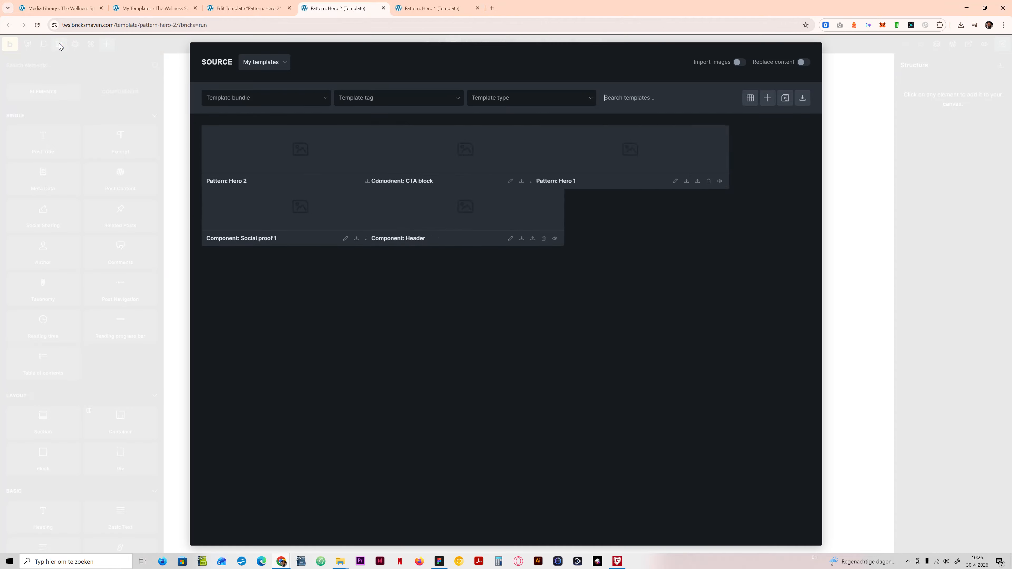
pyautogui.click(271, 61)
pyautogui.click(268, 141)
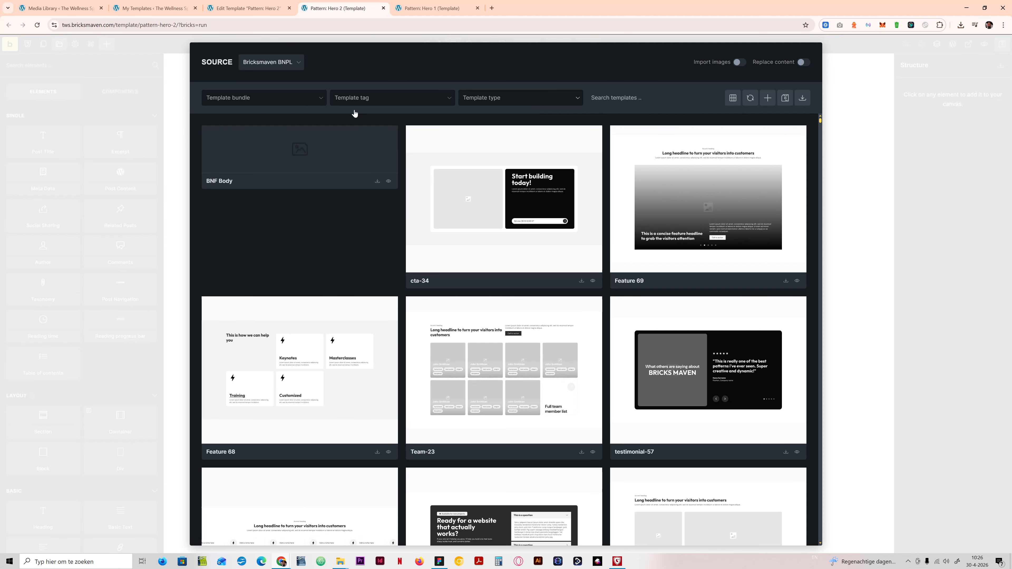
pyautogui.click(605, 99)
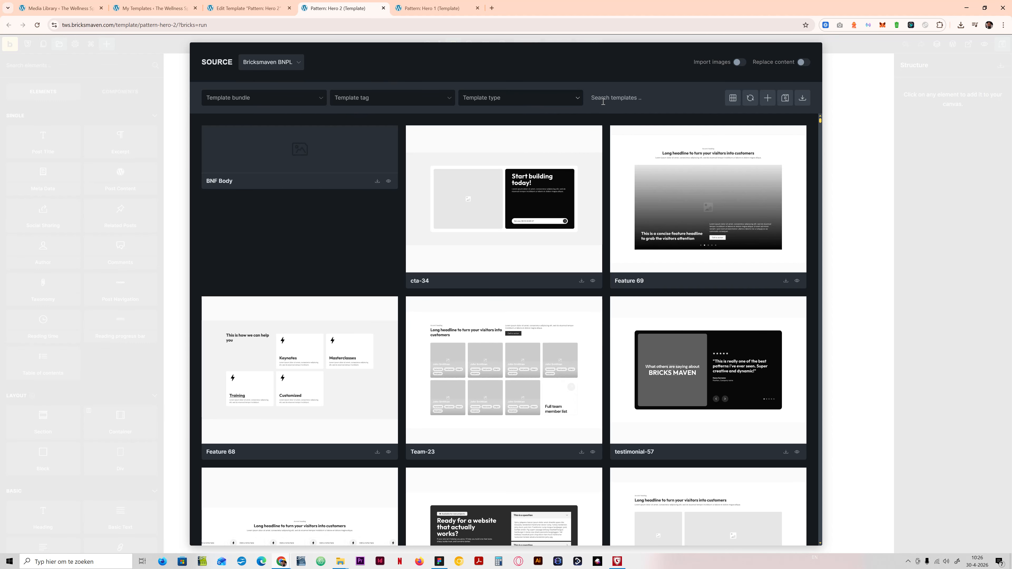
pyautogui.write('hero')
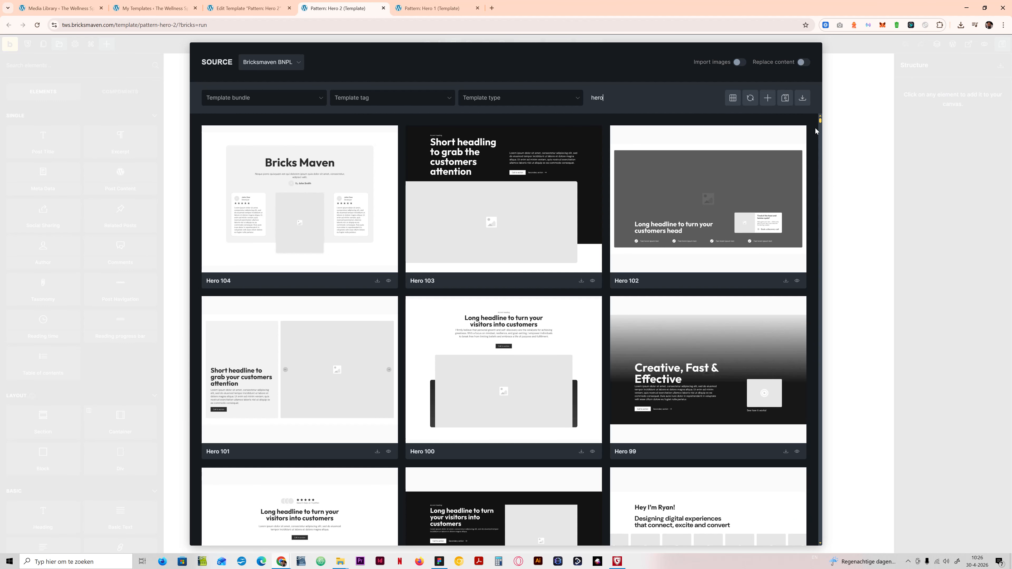
# Step: Browse the earliest-numbered hero templates and insert Hero-7 into the empty template
pyautogui.moveTo(820, 121); pyautogui.dragTo(815, 545)
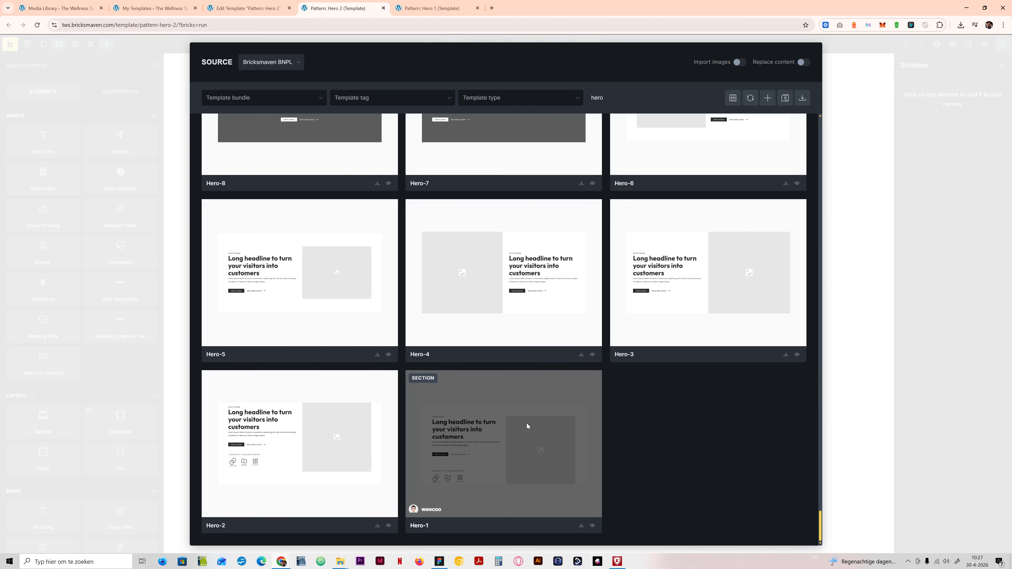
pyautogui.scroll(3, 668, 450)
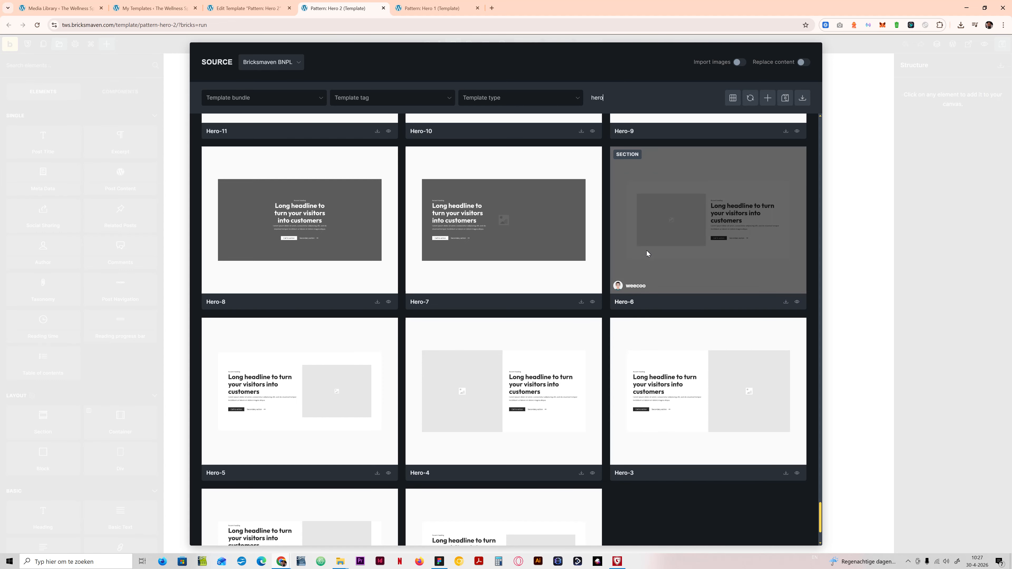
pyautogui.scroll(4, 653, 259)
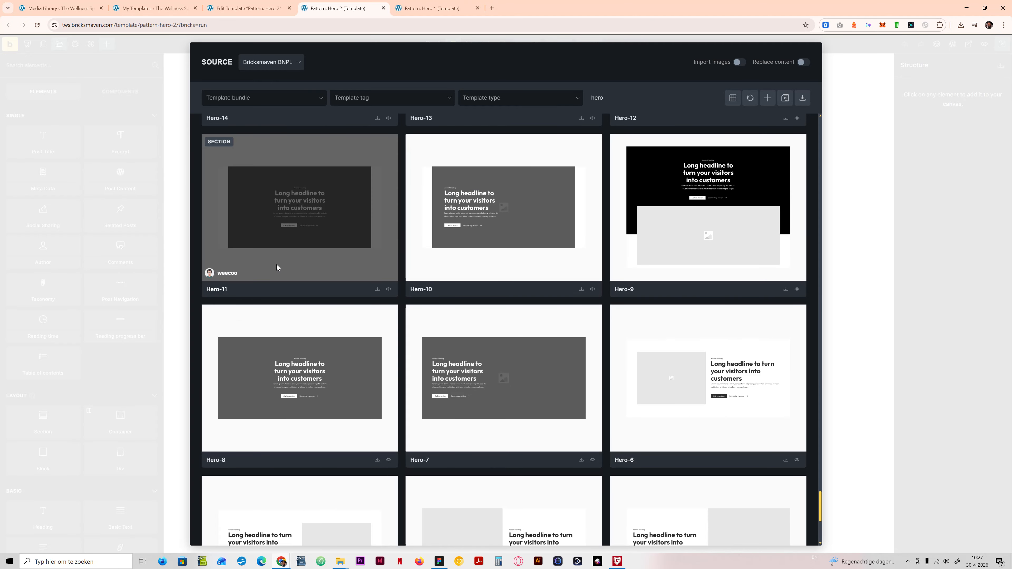
pyautogui.scroll(-5, 547, 431)
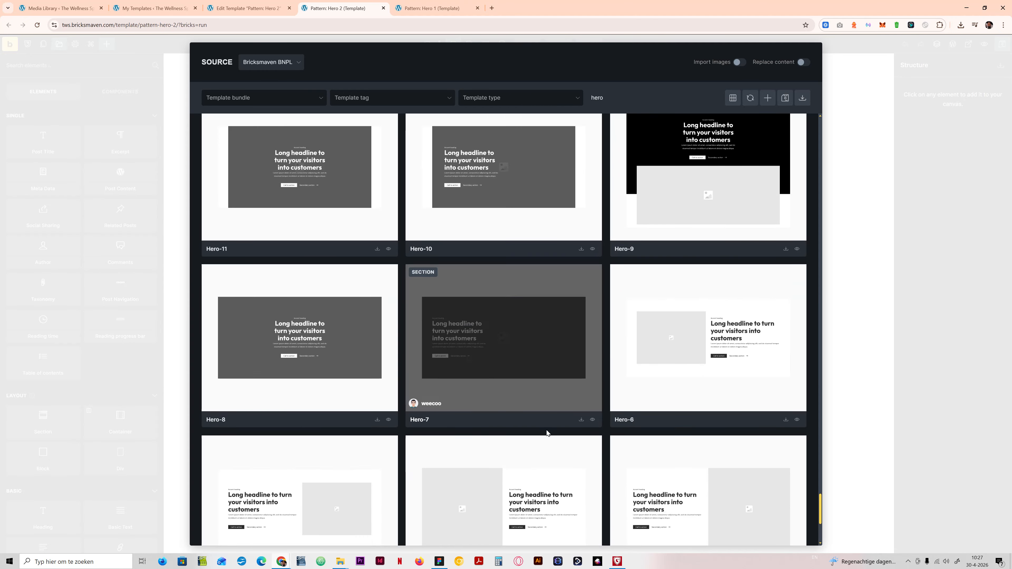
pyautogui.scroll(3, 579, 403)
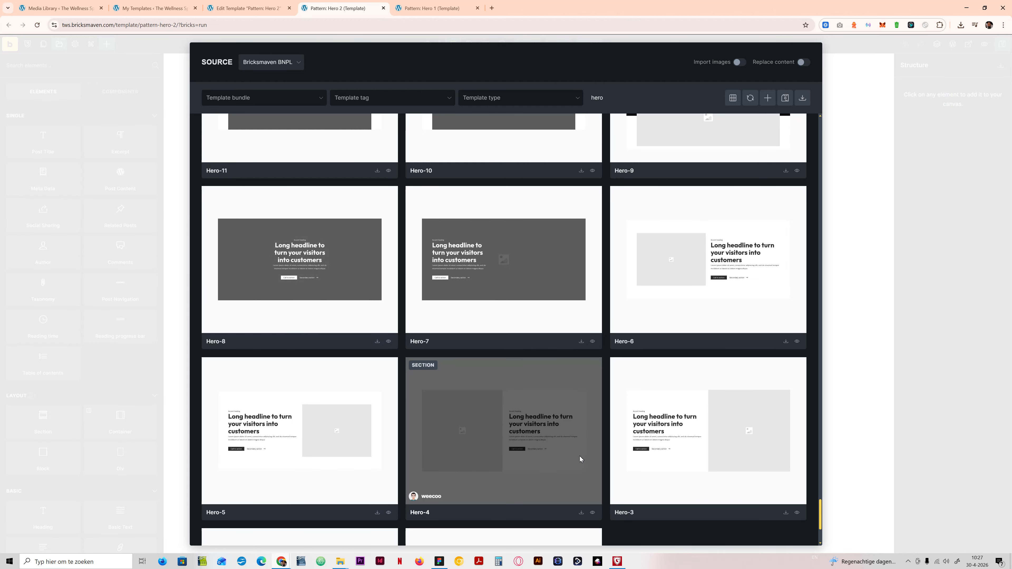
pyautogui.scroll(3, 637, 446)
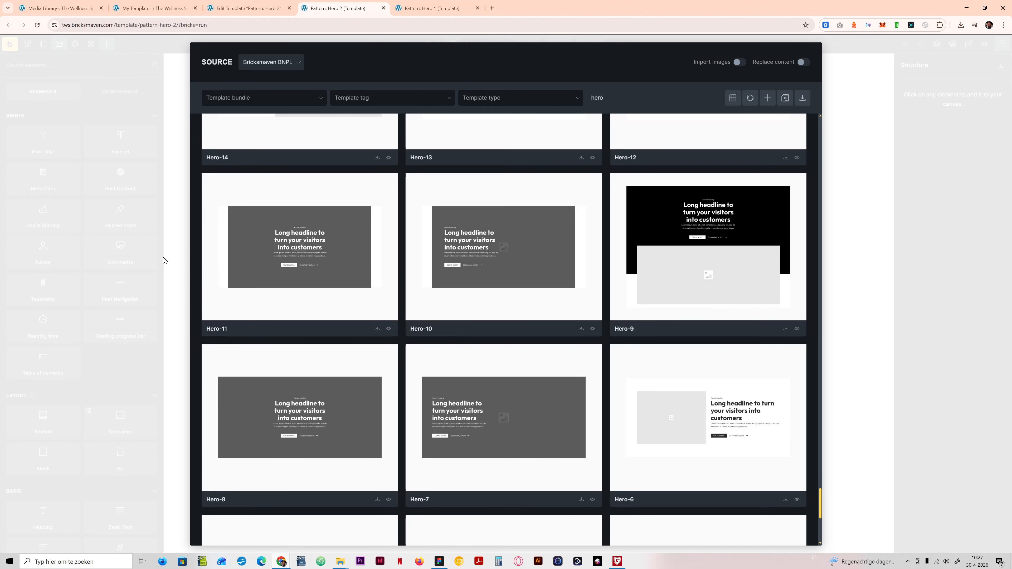
pyautogui.scroll(-2, 476, 413)
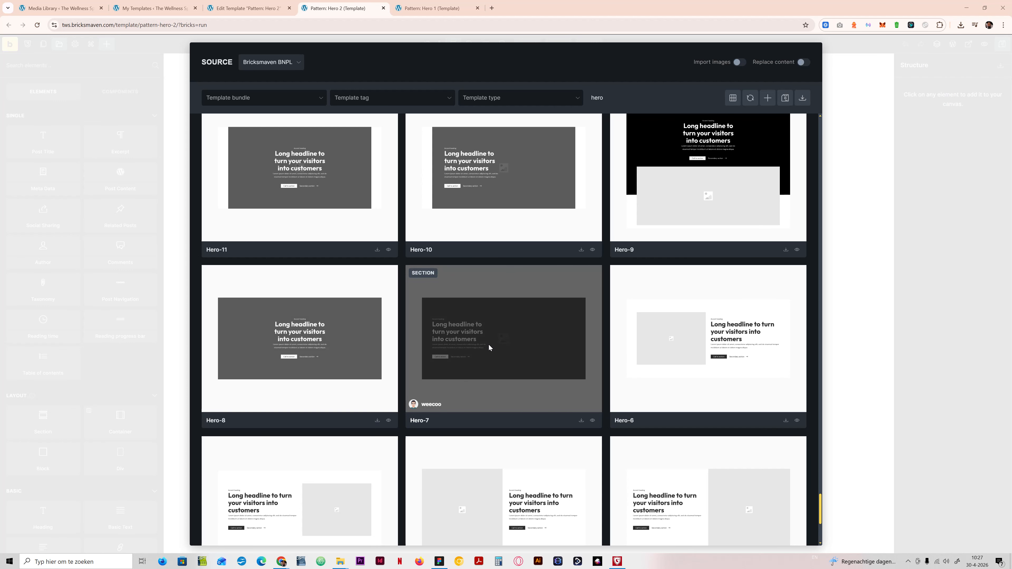
pyautogui.click(582, 420)
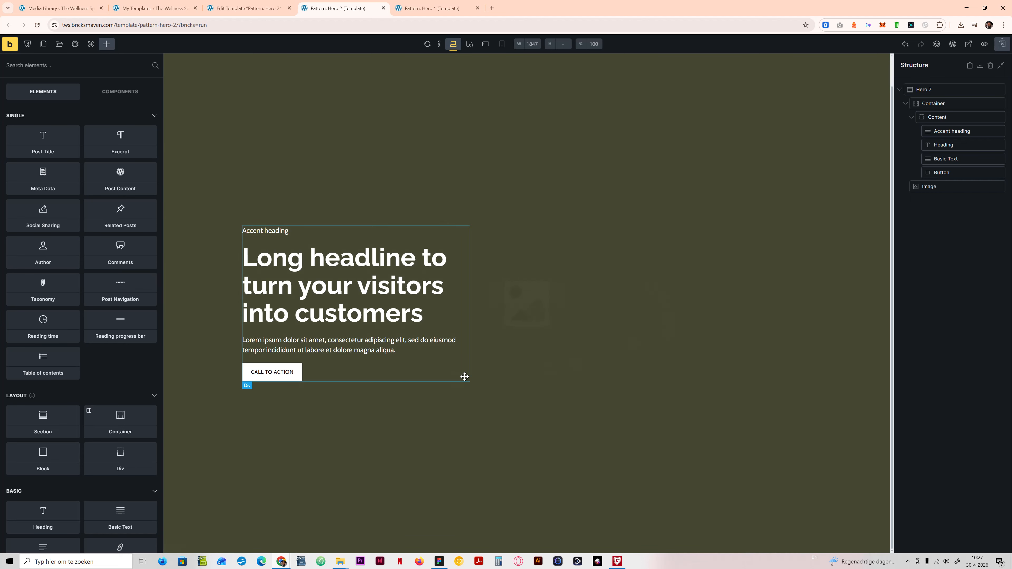
# Step: Activate the bm-hero-7 class on the Hero 7 section and open its layout height for editing
pyautogui.click(932, 91)
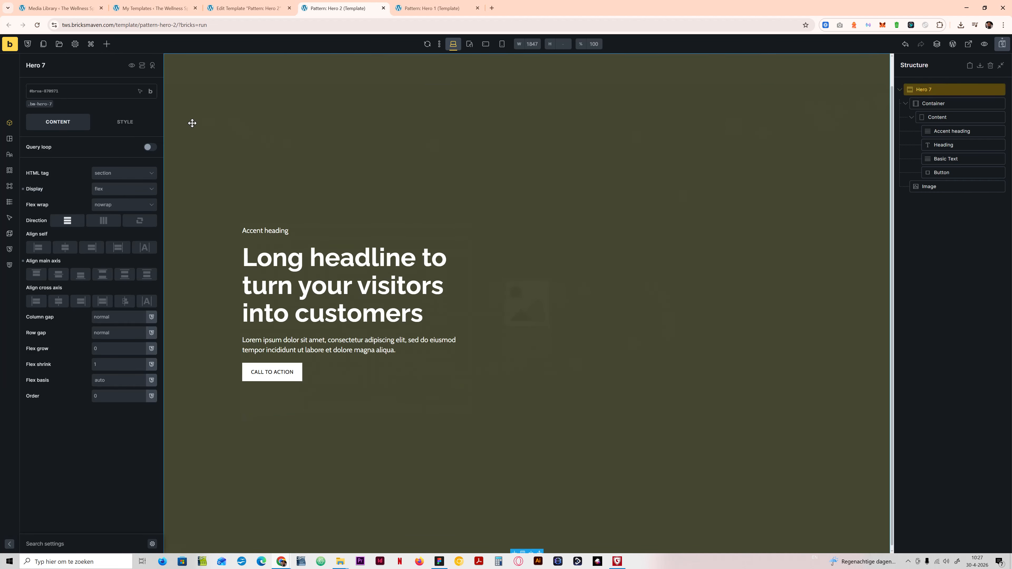
pyautogui.click(45, 106)
pyautogui.click(128, 123)
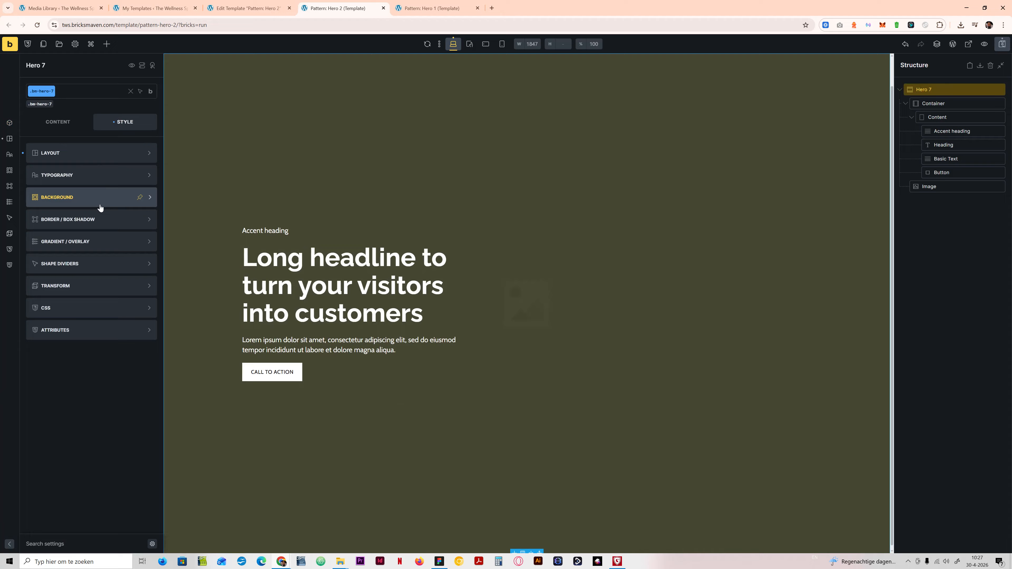
pyautogui.click(79, 153)
pyautogui.doubleClick(96, 386)
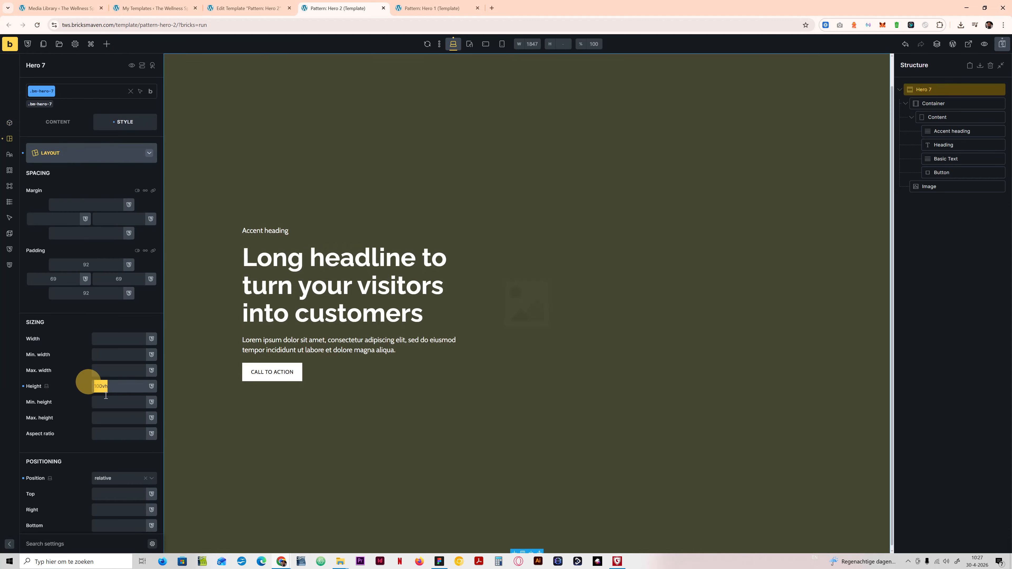
# Step: Switch to the Figma design, inspect the height of the Hero Sections frame, and return to the Bricks builder
pyautogui.click(440, 562)
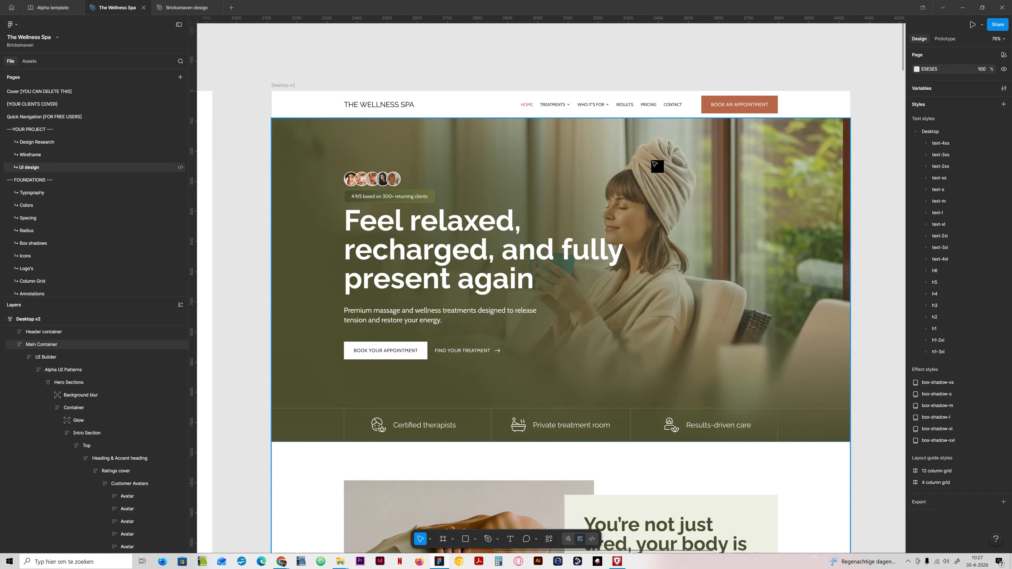
pyautogui.click(800, 139)
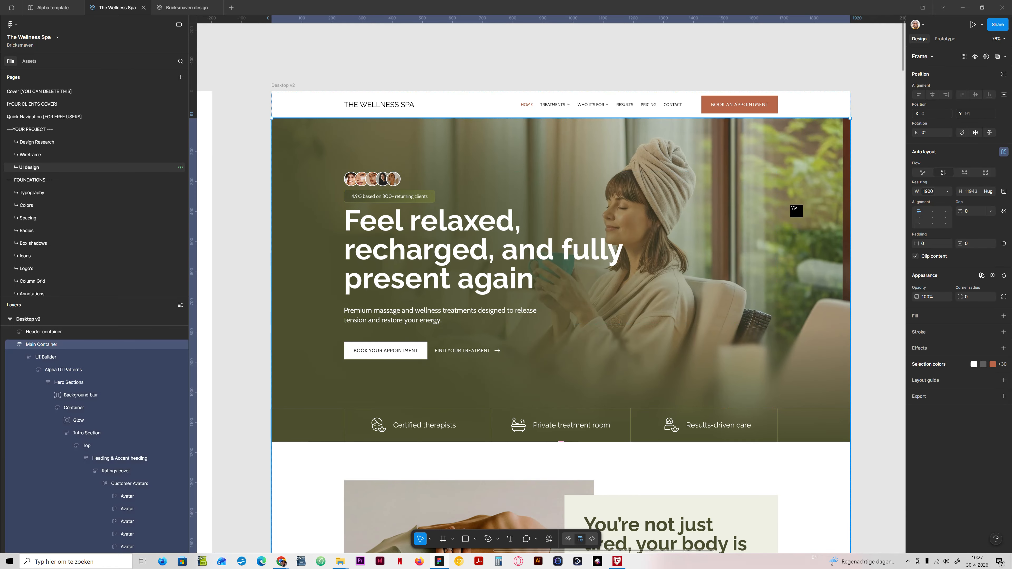
pyautogui.click(794, 207)
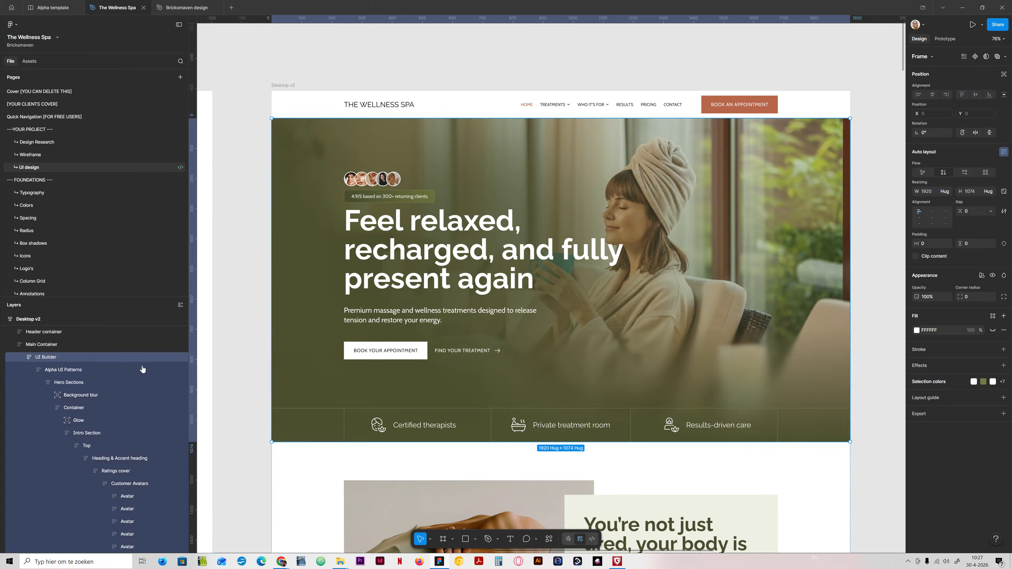
pyautogui.click(69, 384)
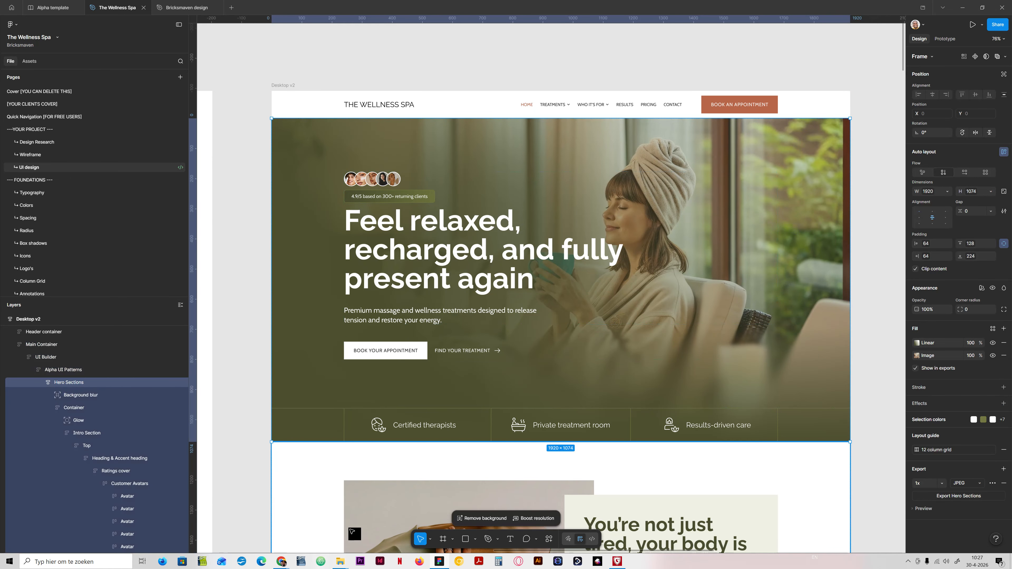
pyautogui.click(439, 562)
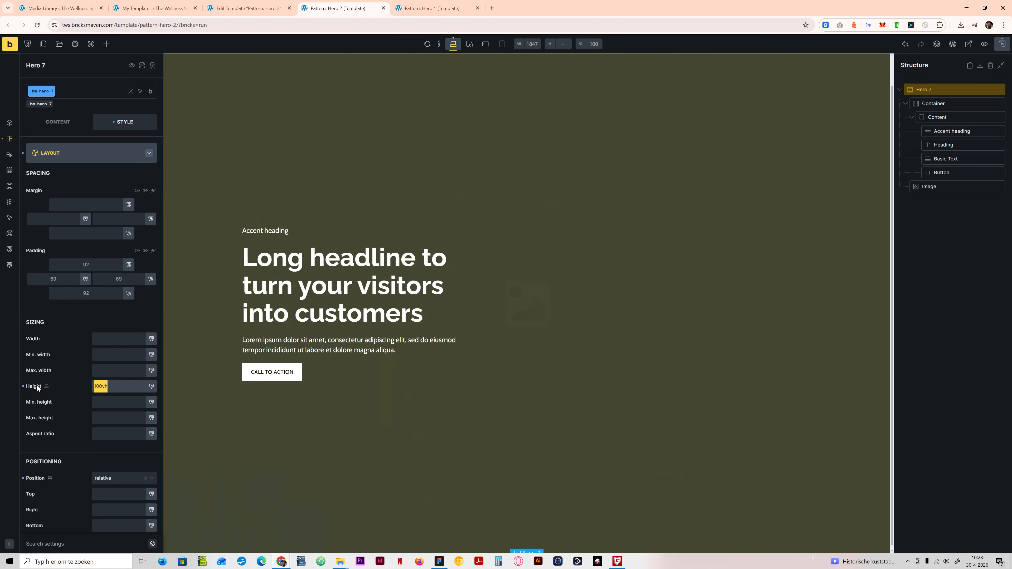
# Step: Set the height in the bm-hero-7 class to 1074px and save the template
pyautogui.write('1074')
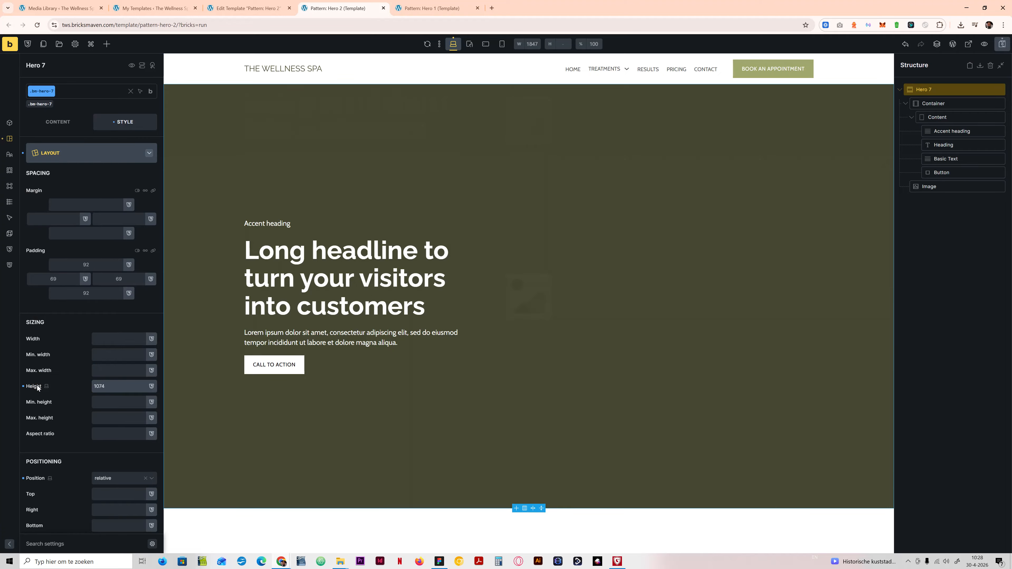
pyautogui.write('px')
pyautogui.click(1002, 44)
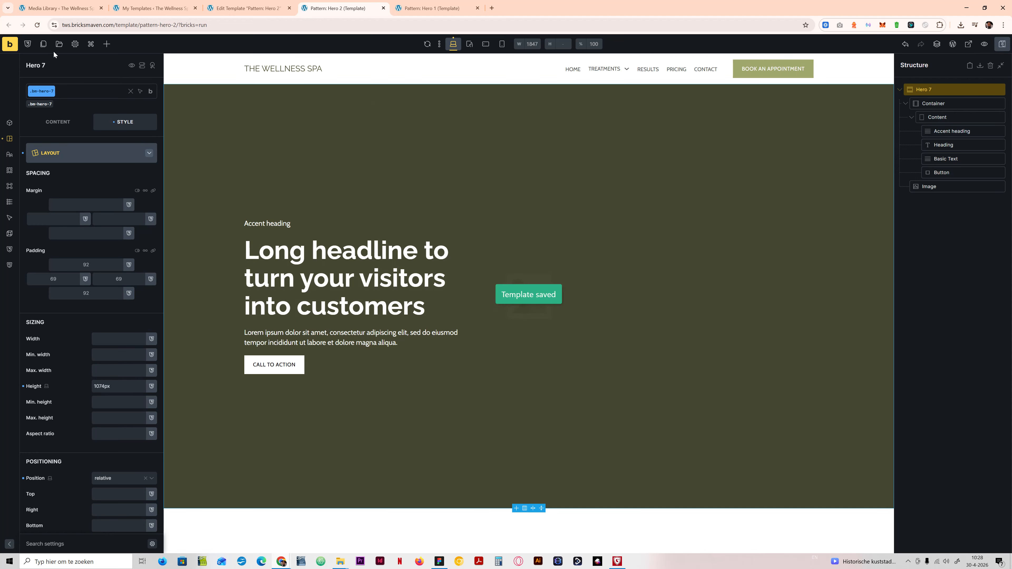
# Step: Open the Style Manager, filter the classes by bm-hero-7, and select all classes from .bm-hero-7 through .bm-hero-7__image
pyautogui.click(29, 45)
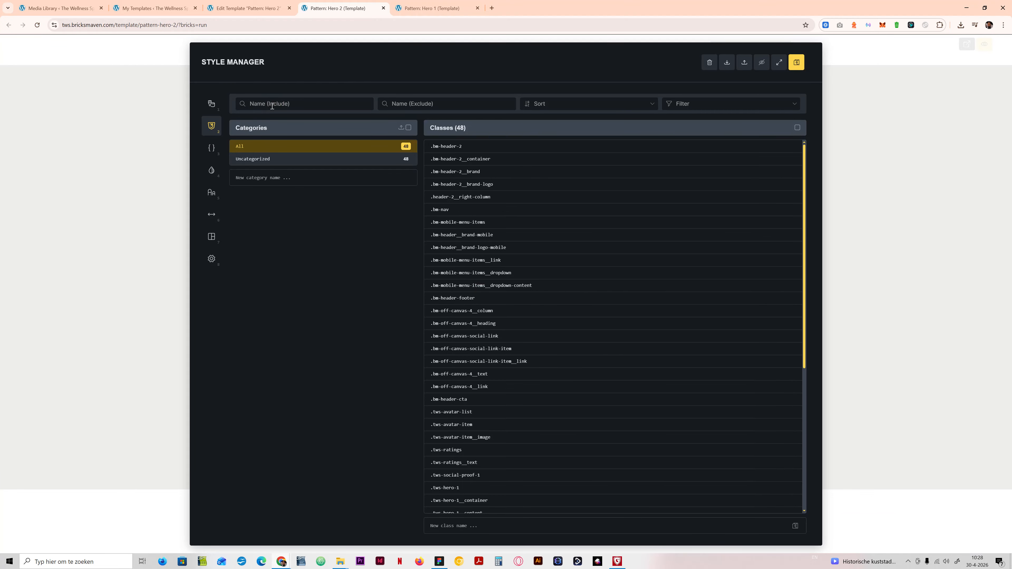
pyautogui.write('bm-hero-7')
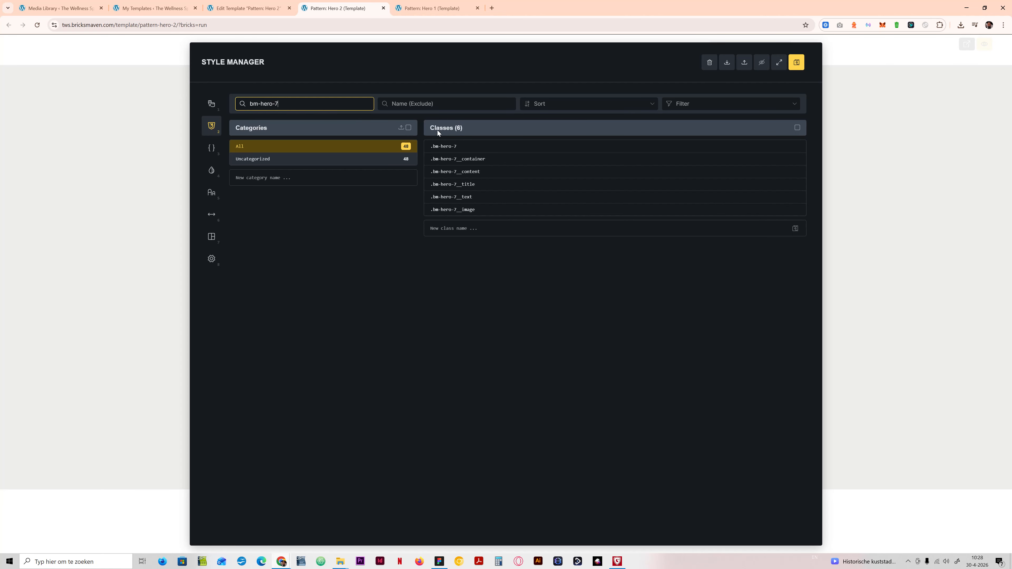
pyautogui.click(444, 146)
pyautogui.keyDown('shift'); pyautogui.click(462, 210); pyautogui.keyUp('shift')
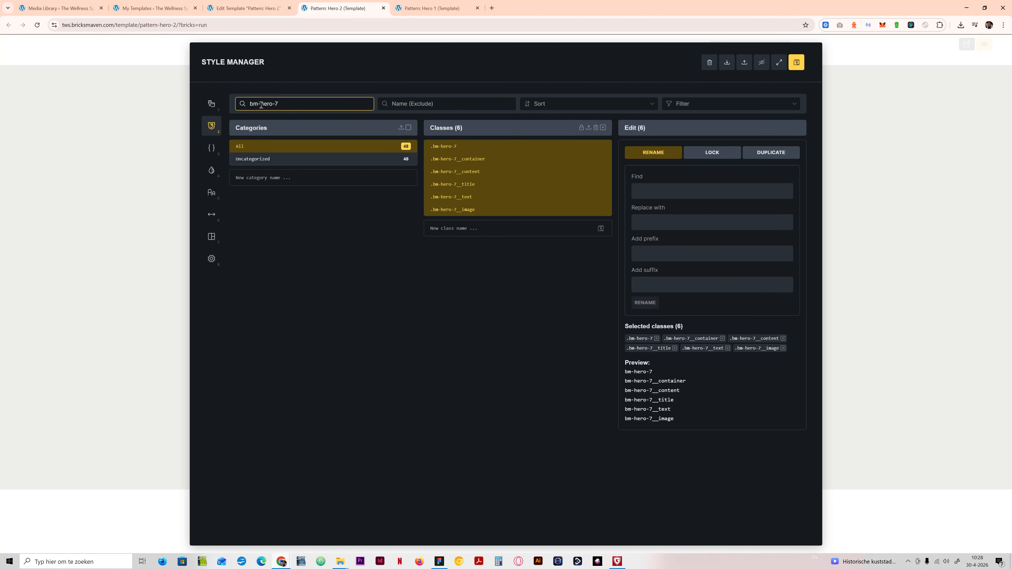
# Step: Rename the selected classes by replacing bm-hero-7 with tws-hero-2, then save and close the Style Manager
pyautogui.click(653, 191)
pyautogui.write('bm-hero-7')
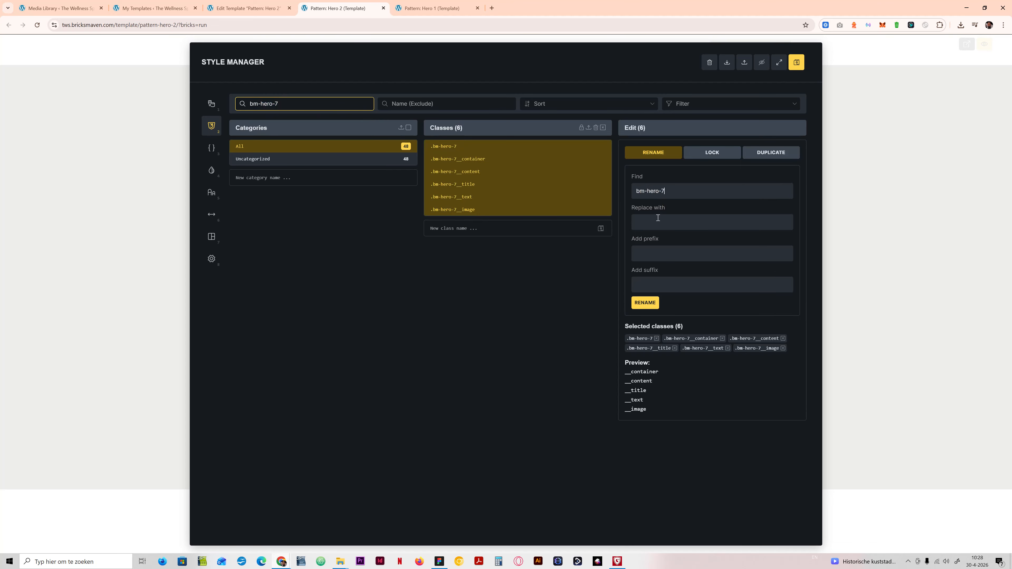
pyautogui.click(657, 218)
pyautogui.write('tws-hero-2')
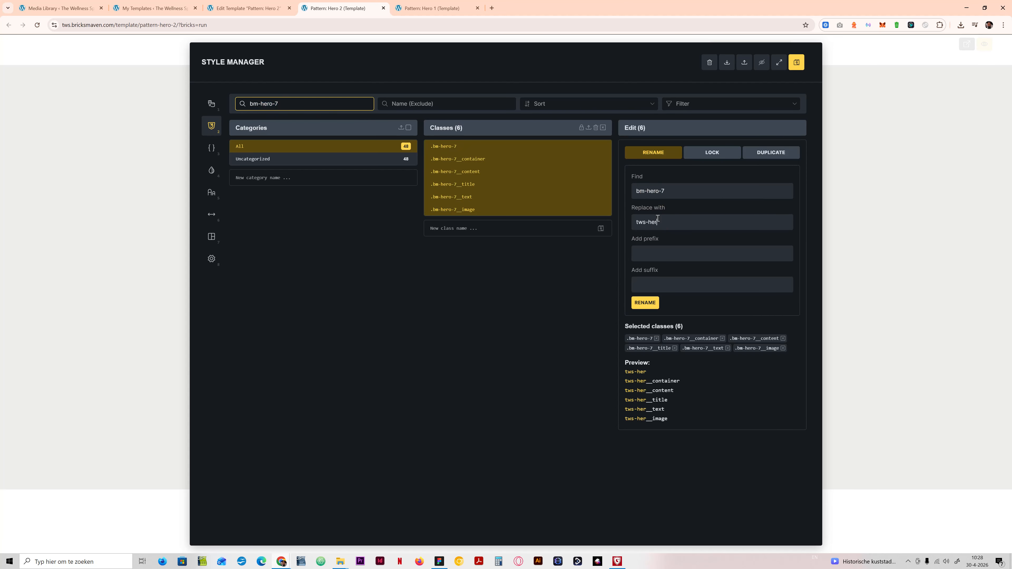
pyautogui.click(648, 303)
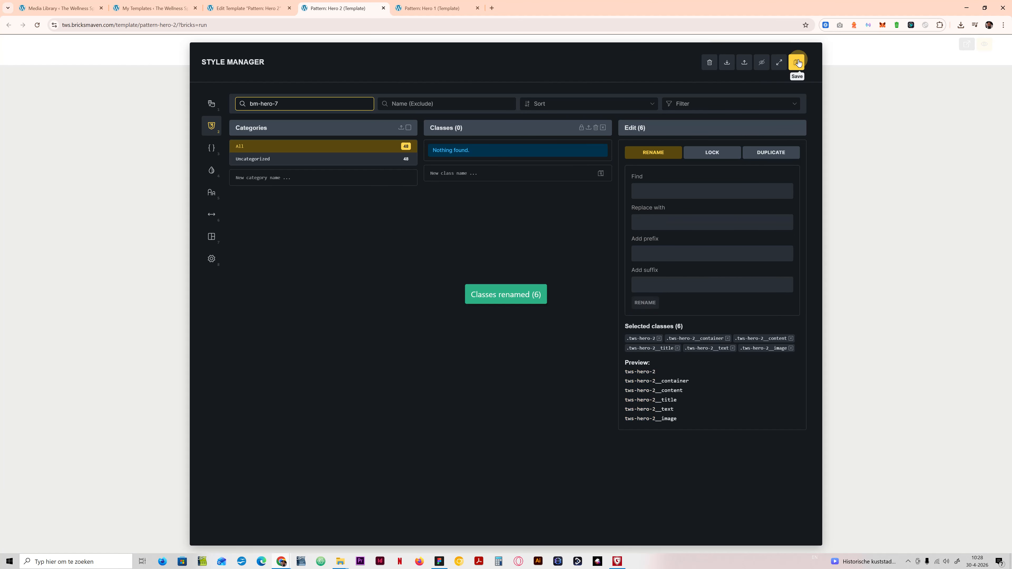
pyautogui.click(798, 60)
pyautogui.click(833, 115)
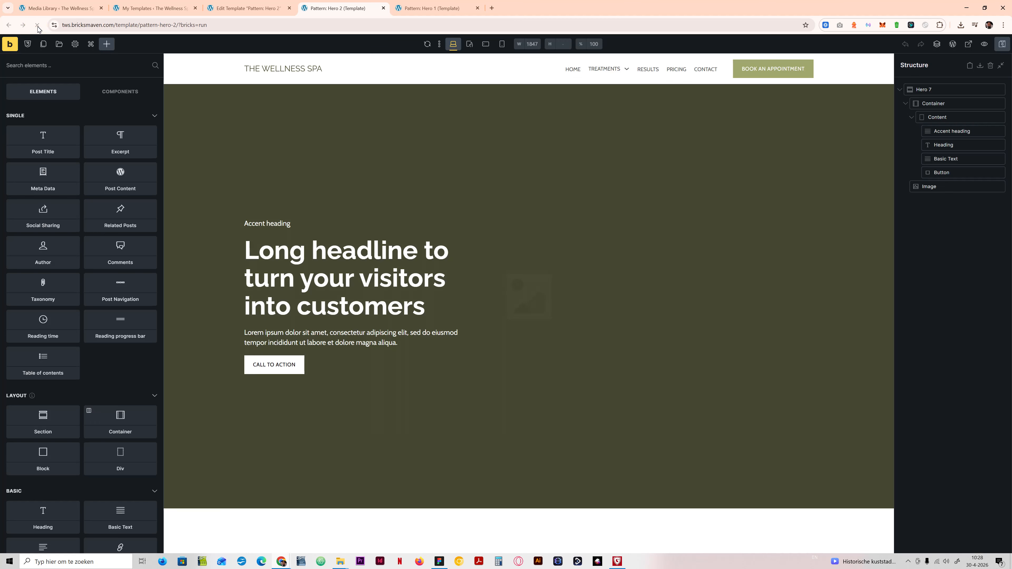
# Step: Rename the Hero 7 section as Hero 2 and insert Woman-relaxing-after-a-spa-session.jpg from the Hero media folder into its Image element
pyautogui.click(935, 90)
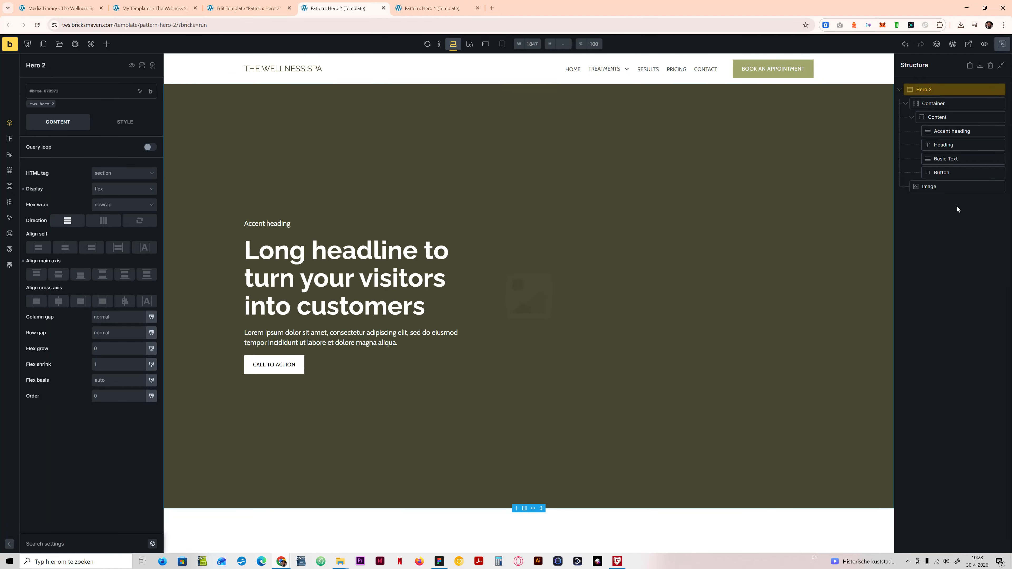
pyautogui.click(945, 187)
pyautogui.click(112, 179)
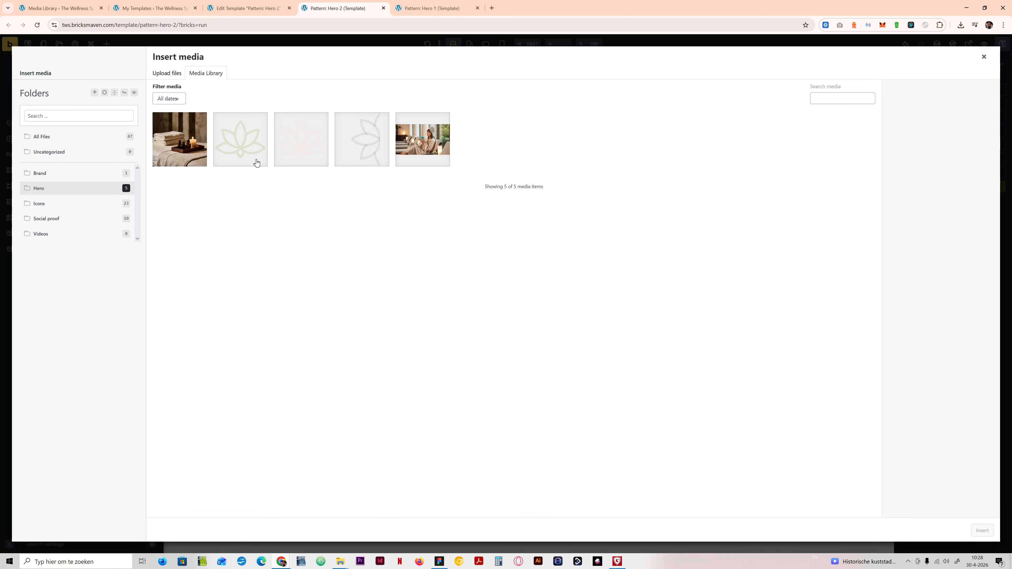
pyautogui.click(439, 147)
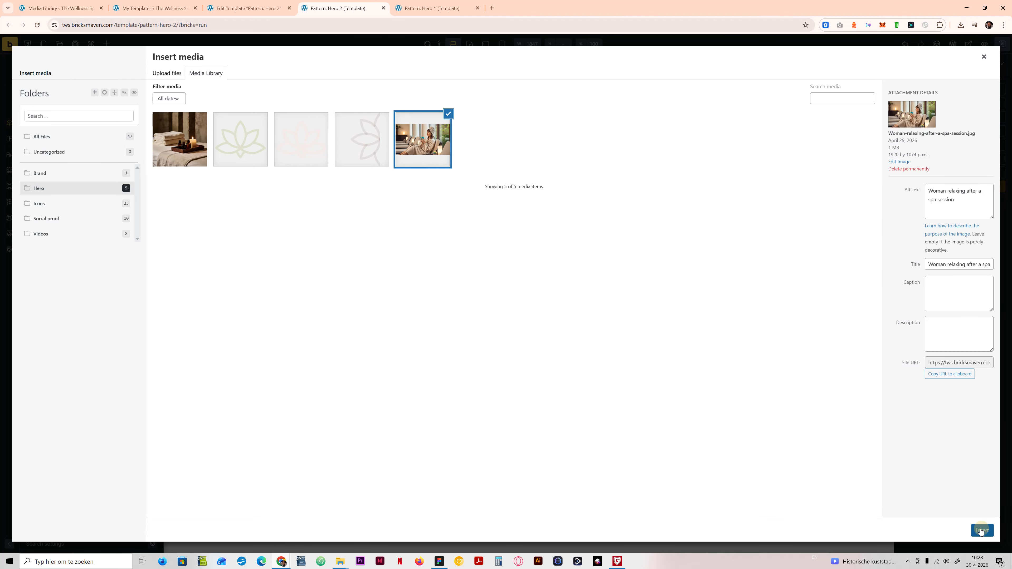
pyautogui.click(982, 531)
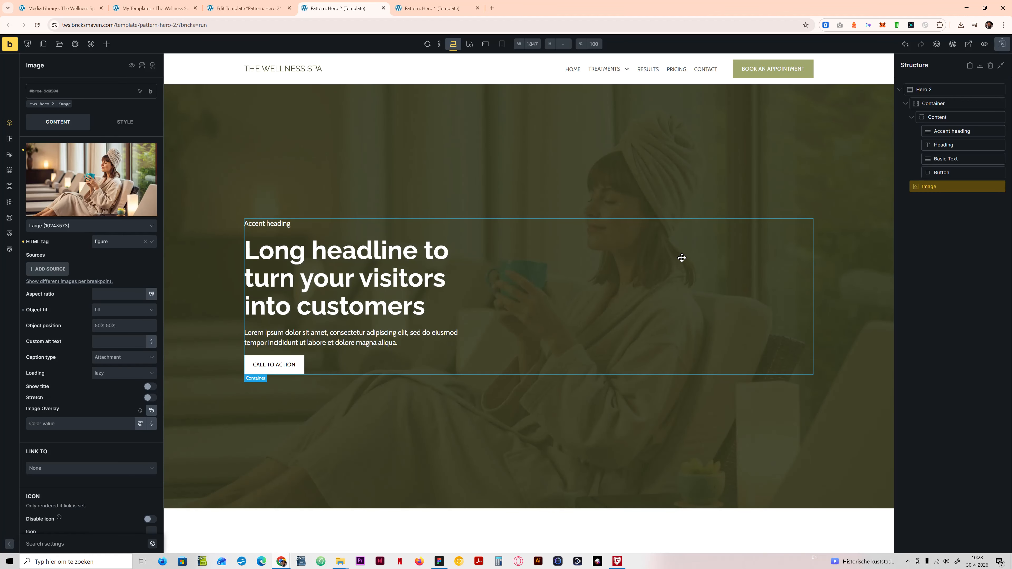
# Step: Activate the tws-hero-2__image class on the Image element, review its layout settings, and save the template
pyautogui.click(50, 105)
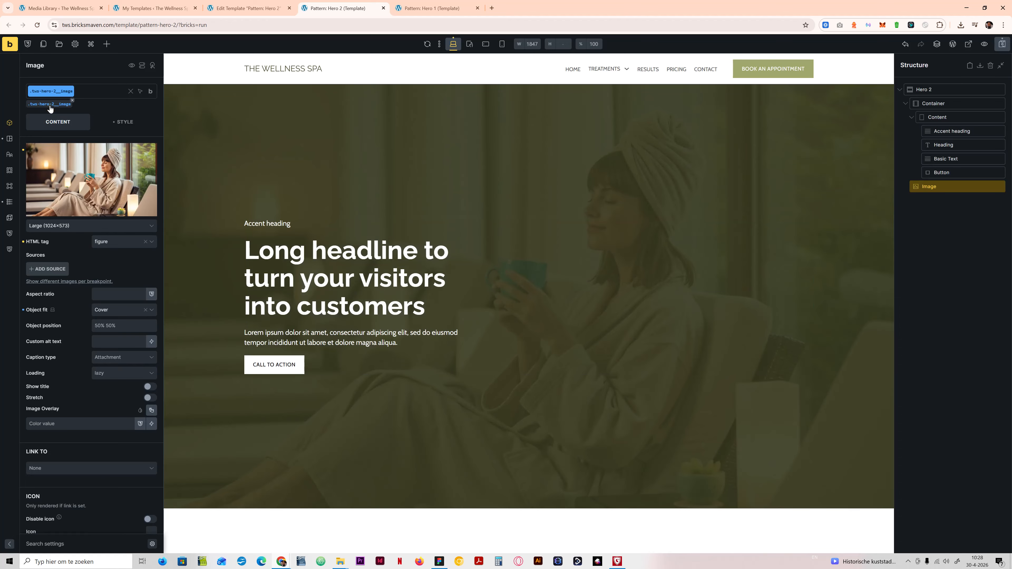
pyautogui.click(120, 121)
pyautogui.click(81, 154)
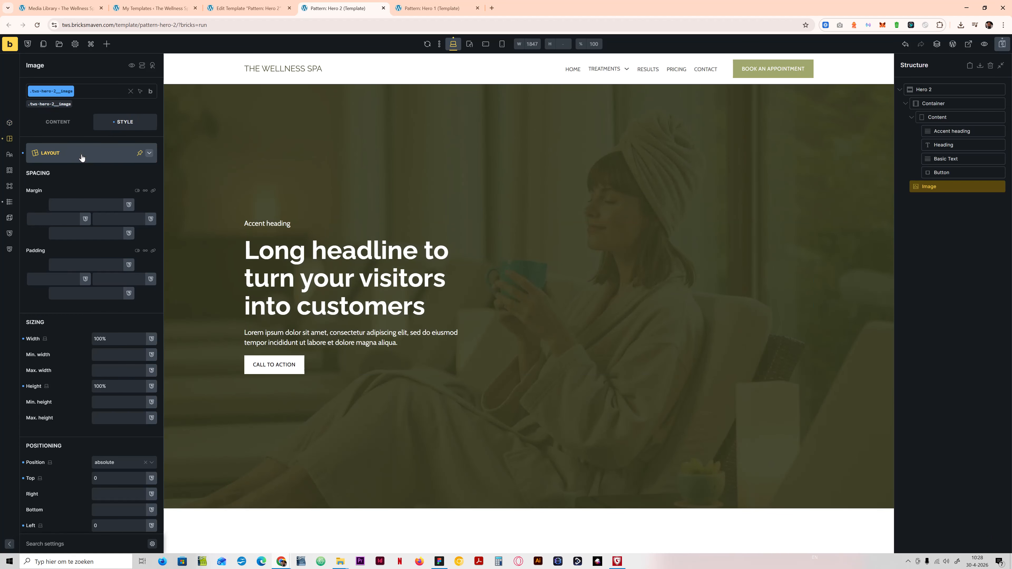
pyautogui.click(82, 155)
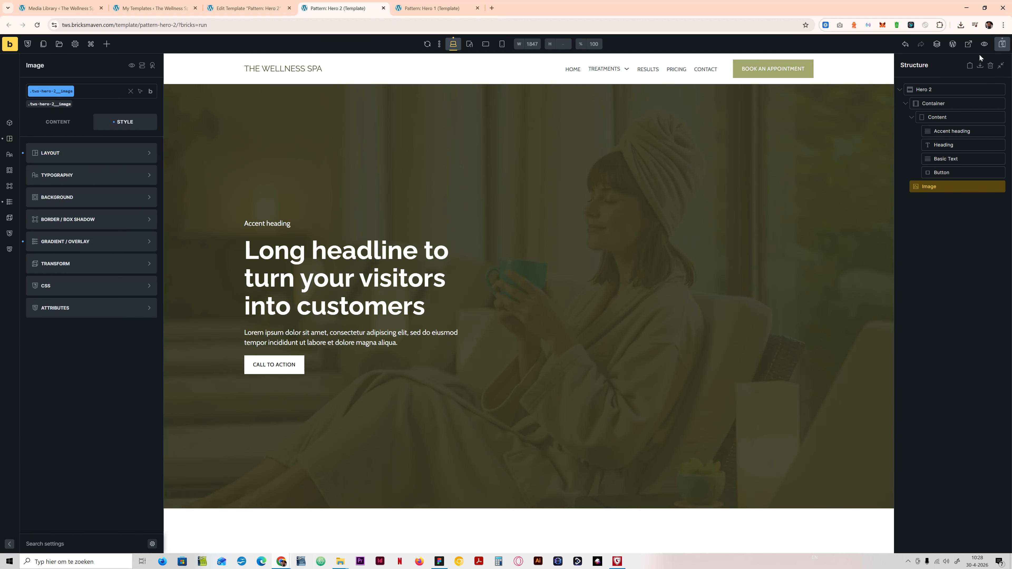
pyautogui.click(1002, 44)
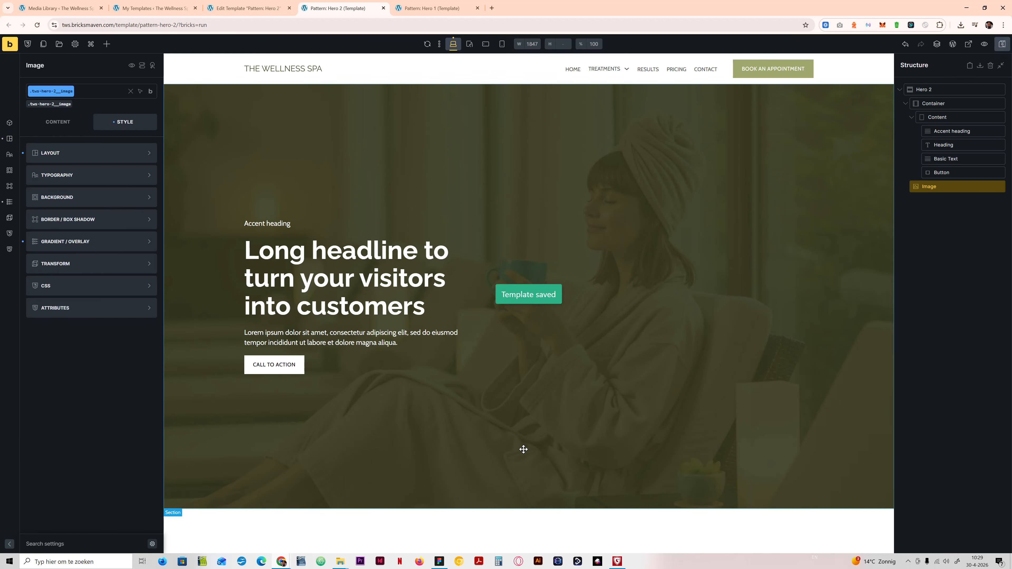
# Step: Switch to Figma, inspect the Background blur and Glow layers and the Hero Sections frame's linear fill, and return to the Bricks builder
pyautogui.click(440, 562)
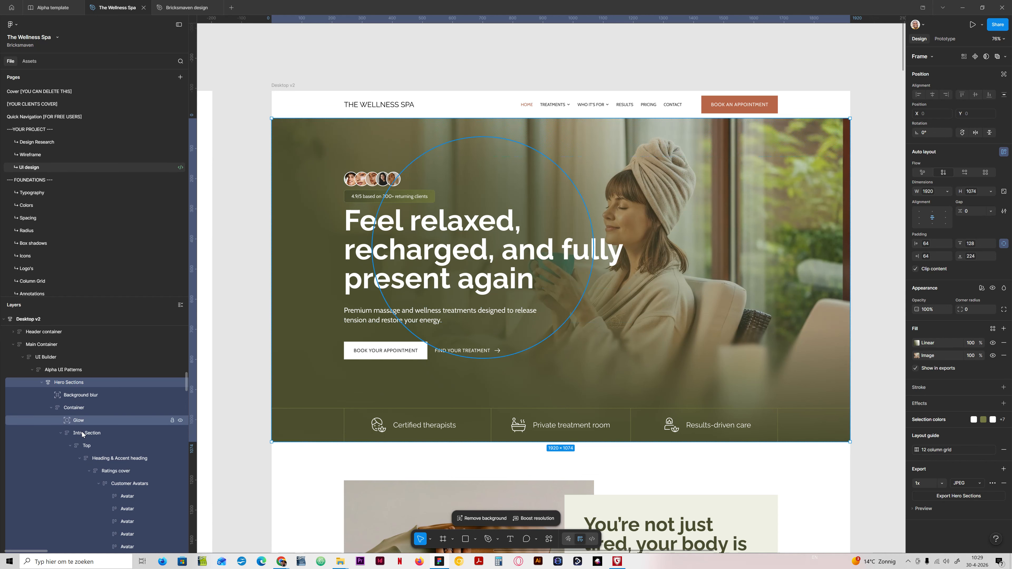
pyautogui.click(73, 397)
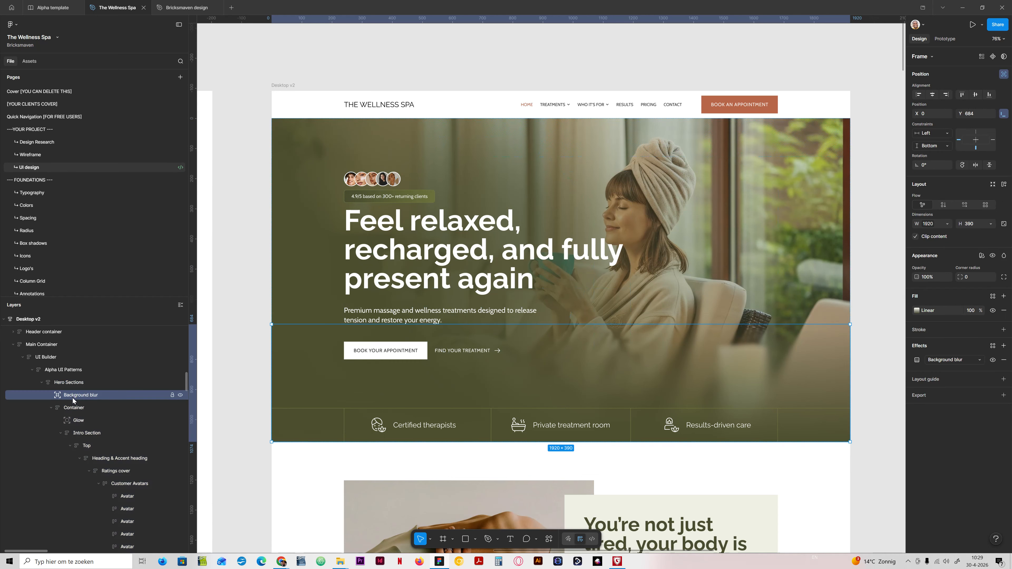
pyautogui.click(78, 421)
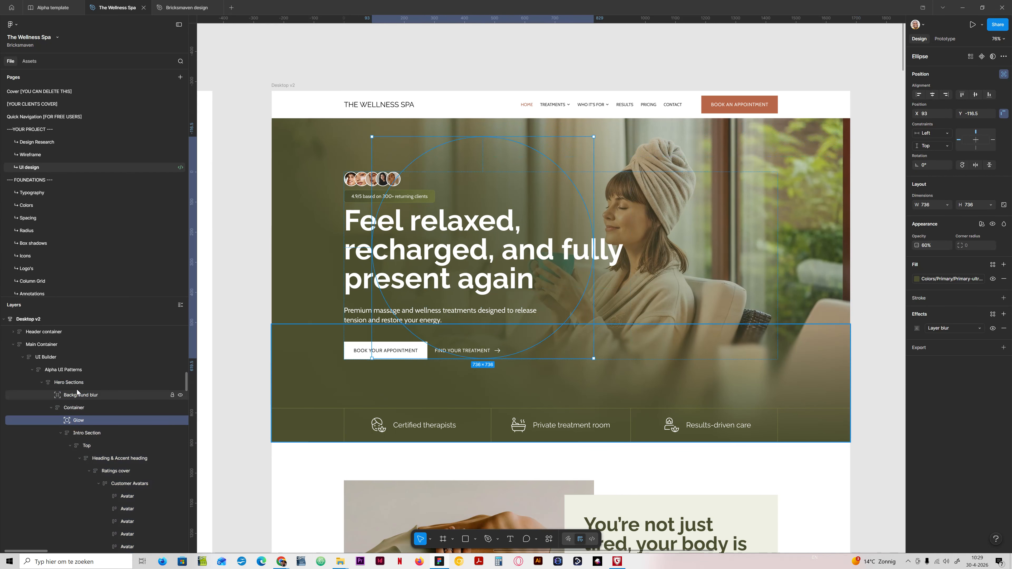
pyautogui.click(72, 383)
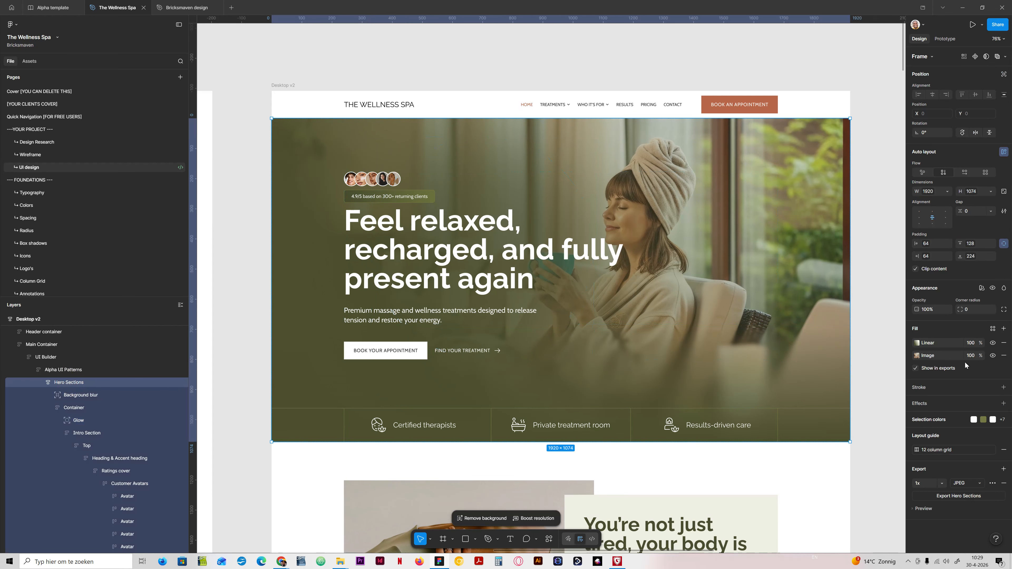
pyautogui.click(916, 344)
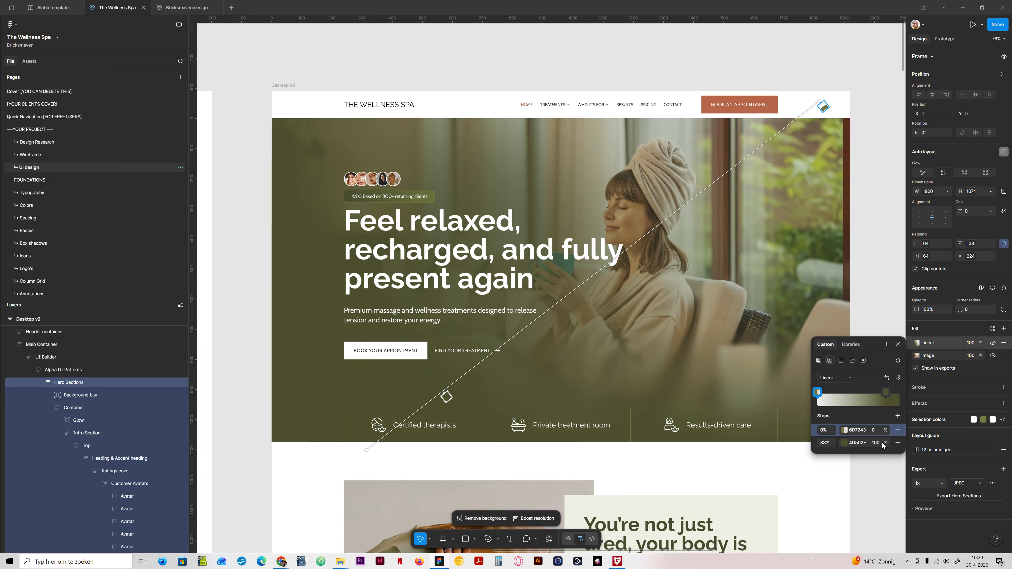
pyautogui.click(441, 562)
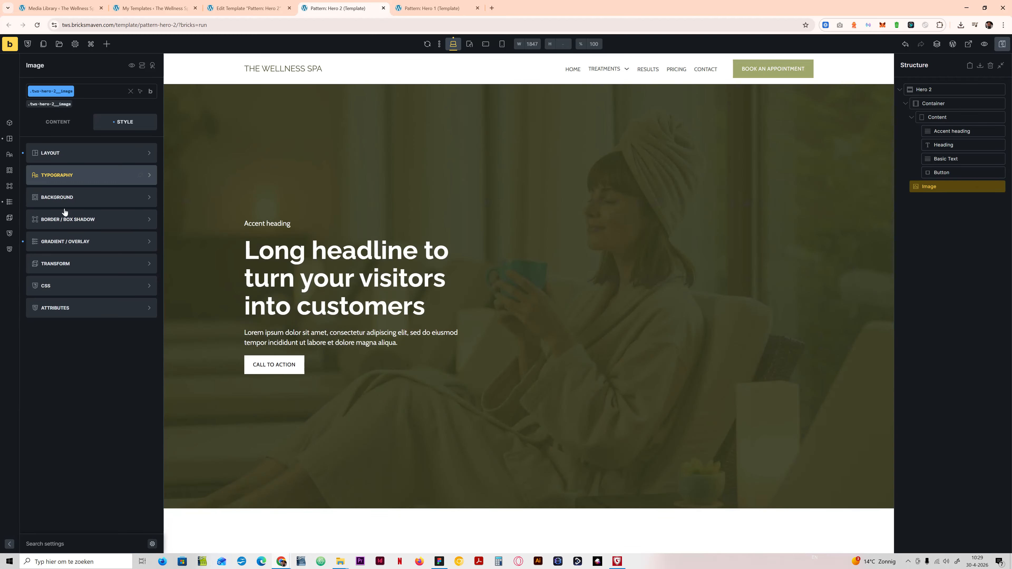
# Step: Open the gradient overlay settings of the tws-hero-2__image class, check the second color, and expand the first color for editing
pyautogui.click(64, 241)
pyautogui.click(143, 258)
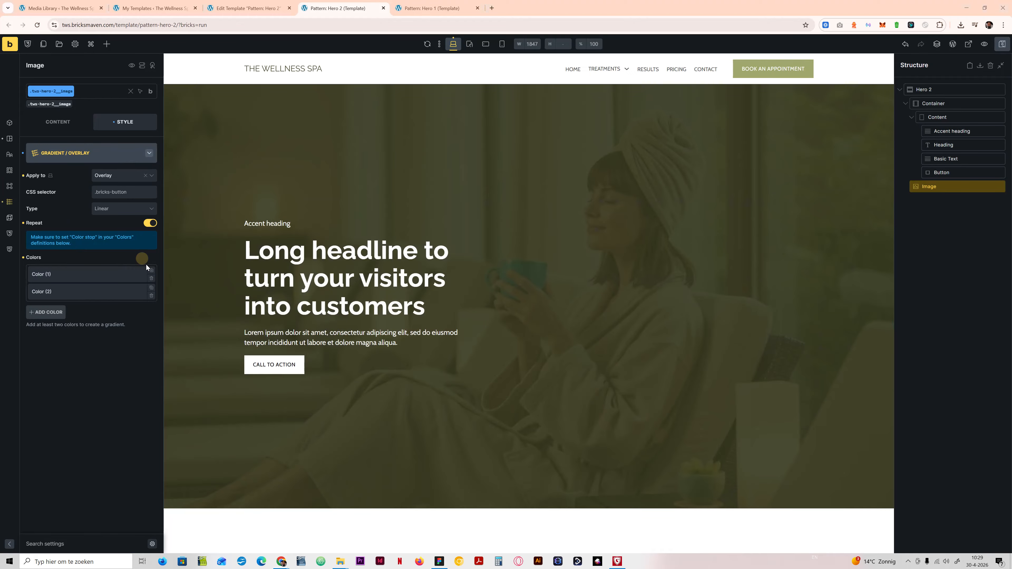
pyautogui.click(86, 273)
pyautogui.click(90, 342)
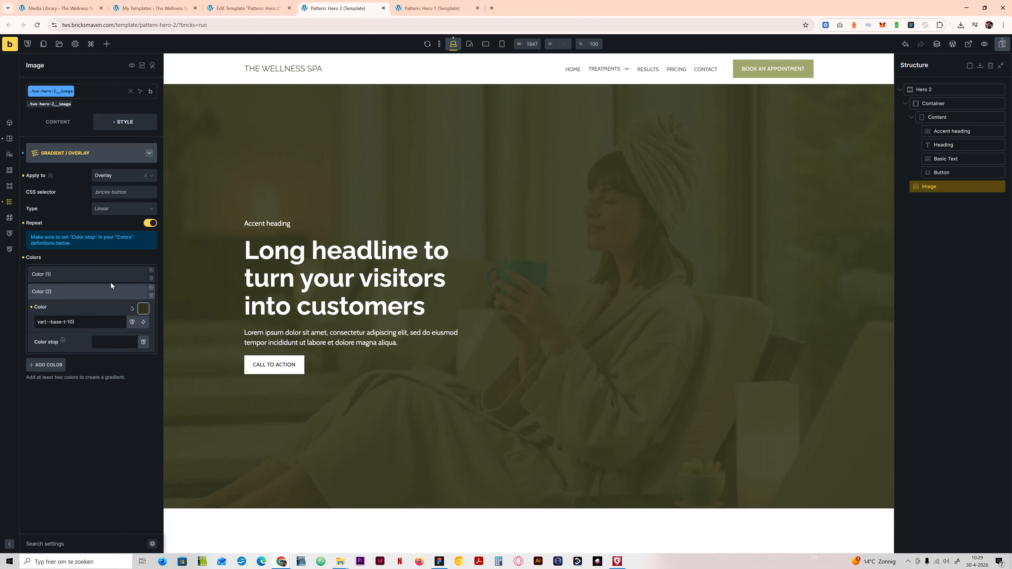
pyautogui.click(105, 275)
pyautogui.moveTo(90, 305); pyautogui.dragTo(48, 299)
pyautogui.click(103, 299)
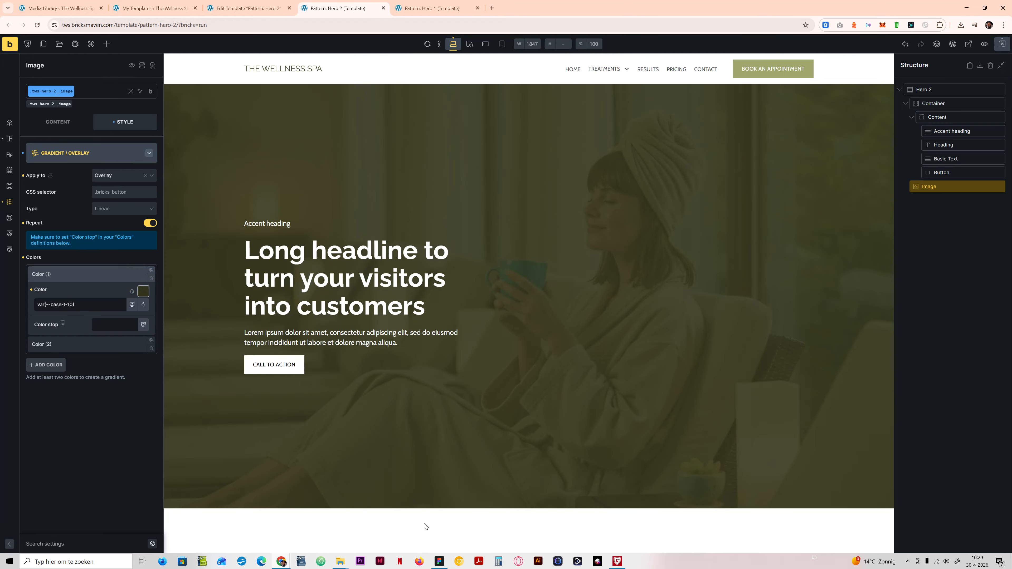
# Step: Switch to Figma, copy the hex code 6D7243 from the linear fill's 0% stop, and return to the Bricks builder
pyautogui.click(439, 561)
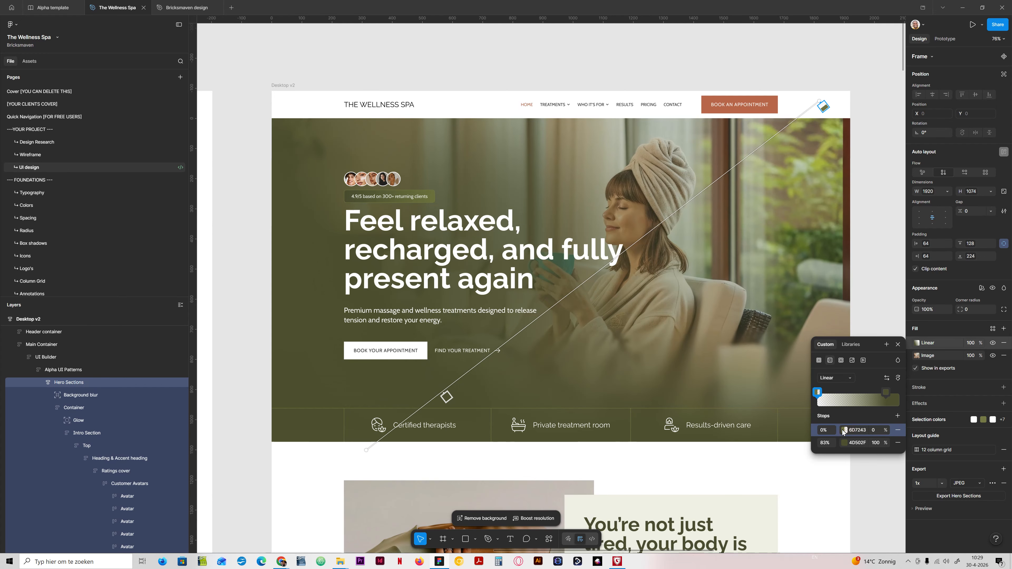
pyautogui.click(854, 430)
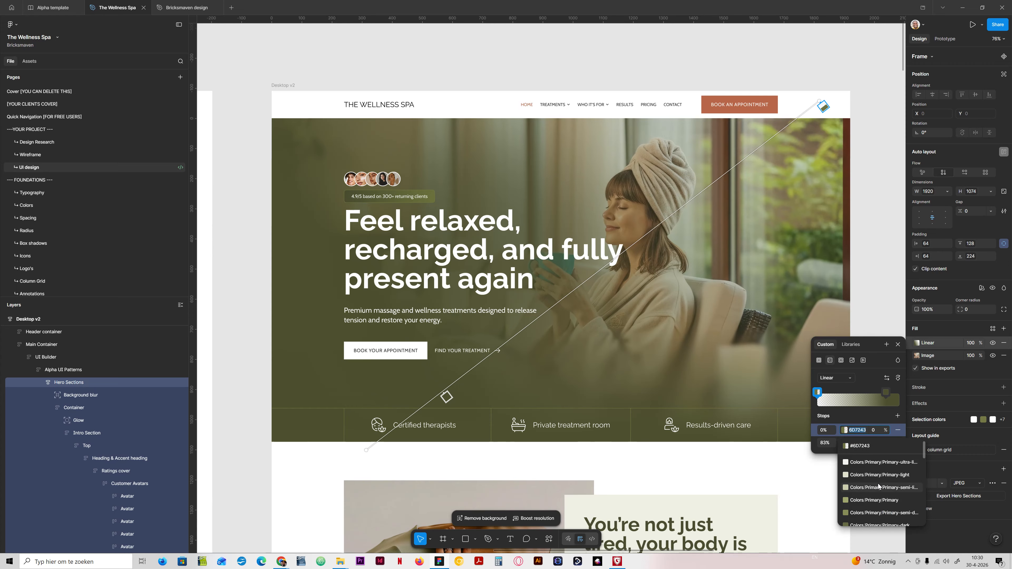
pyautogui.scroll(-1, 879, 487)
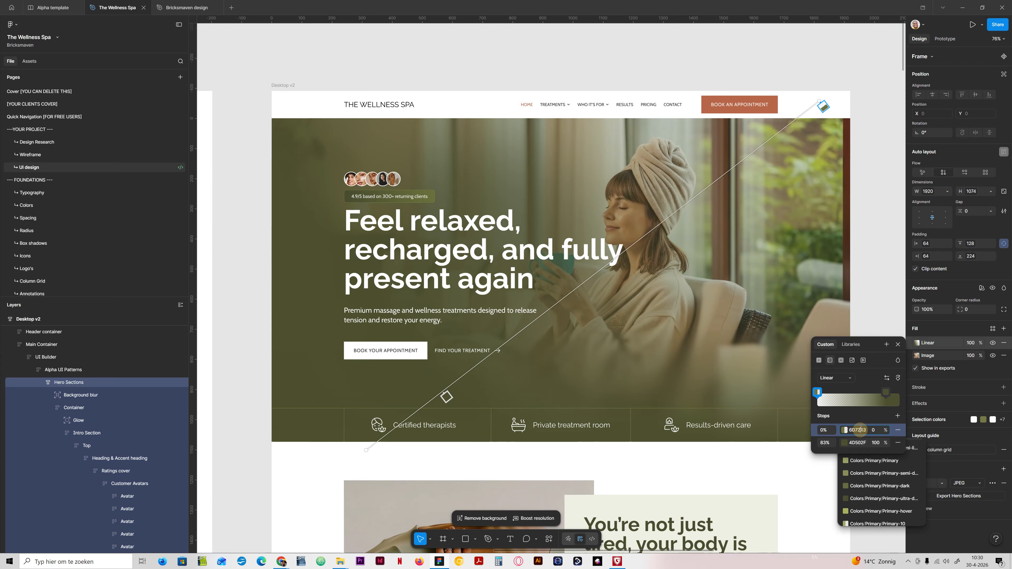
pyautogui.click(856, 414)
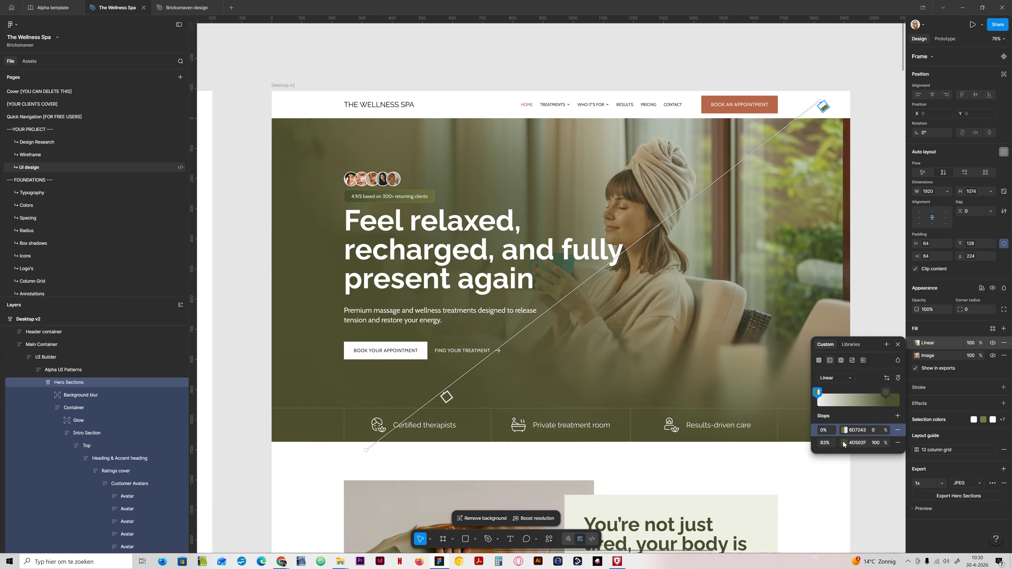
pyautogui.click(857, 430)
pyautogui.hotkey('ctrl', 'c')
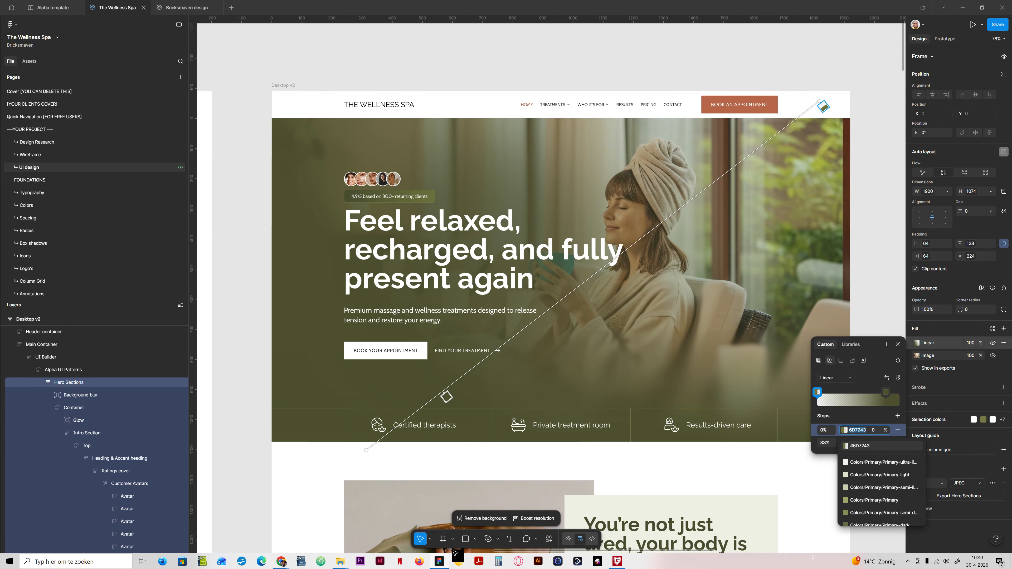
pyautogui.hotkey('alt', 'Tab')
# Step: Set the overlay gradient's first color to #6D7243
pyautogui.click(79, 302)
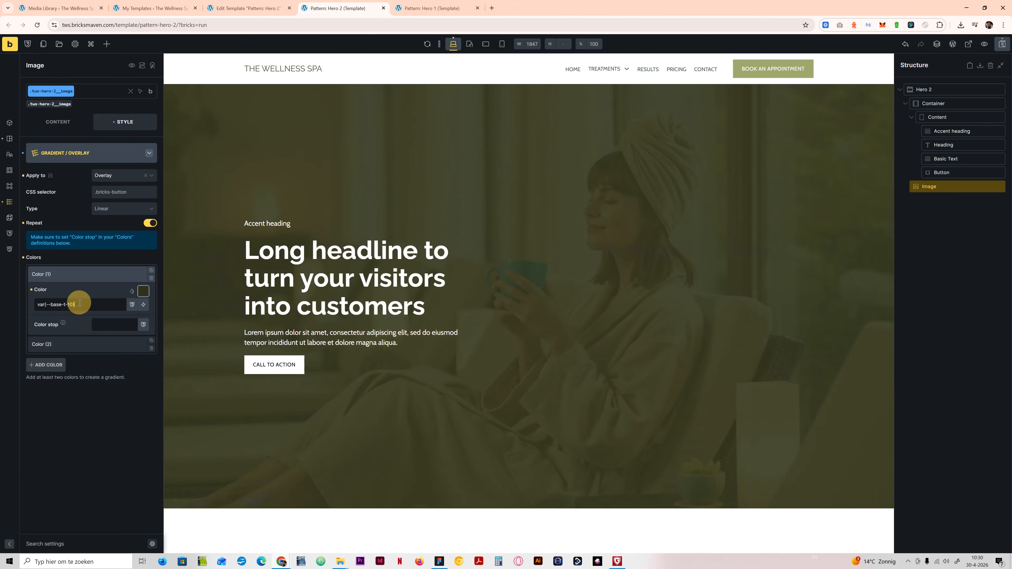
pyautogui.hotkey('ctrl', 'a')
pyautogui.hotkey('ctrl', 'v')
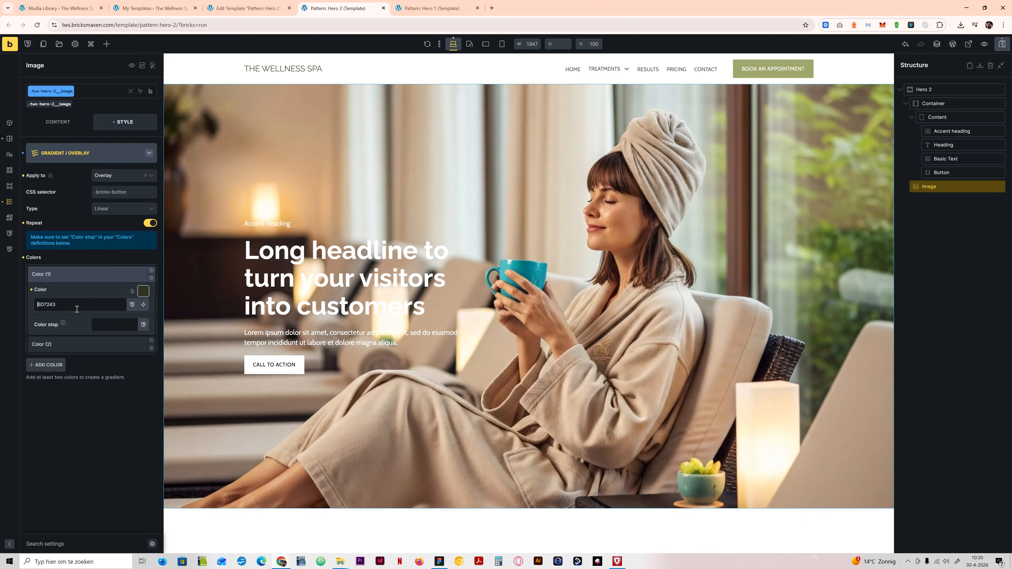
pyautogui.write('#')
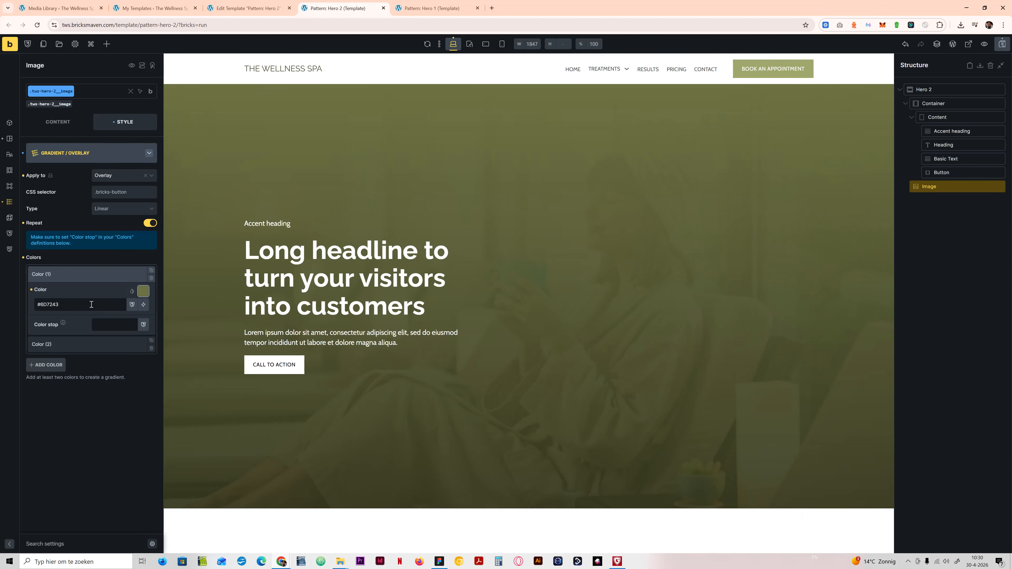
# Step: Make the overlay gradient's first color fully transparent, giving #6d724300
pyautogui.click(66, 305)
pyautogui.click(143, 291)
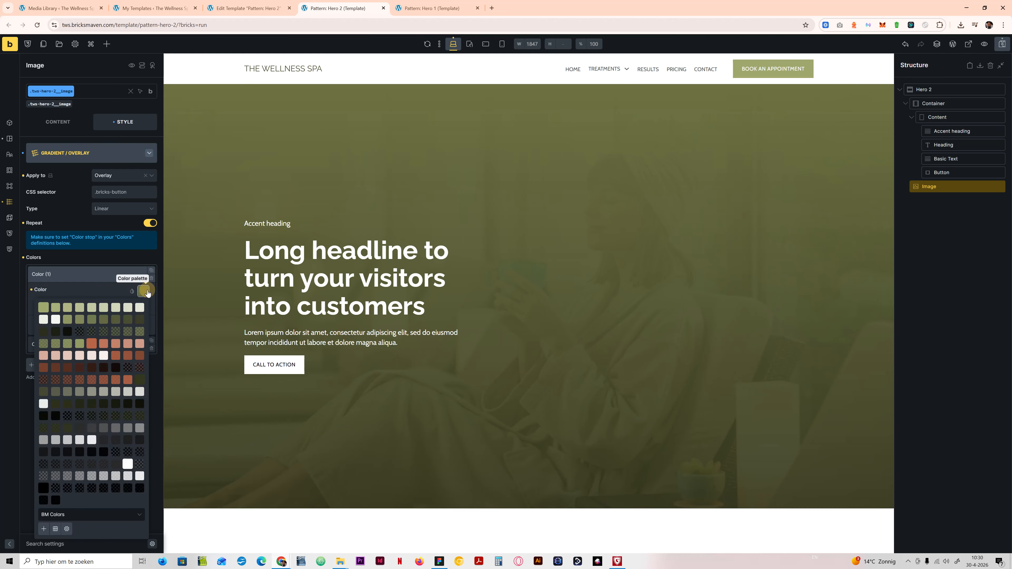
pyautogui.click(105, 289)
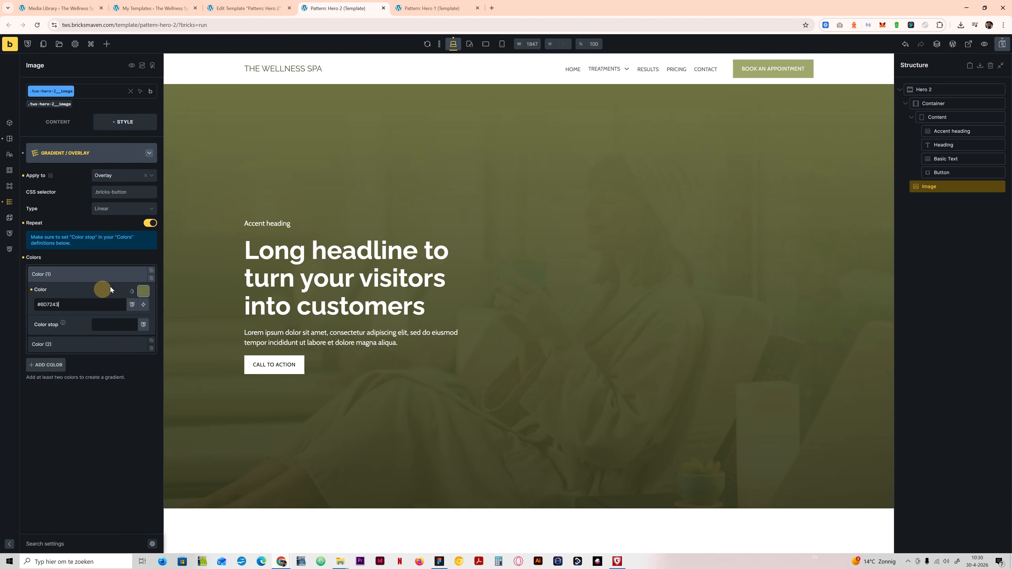
pyautogui.click(131, 292)
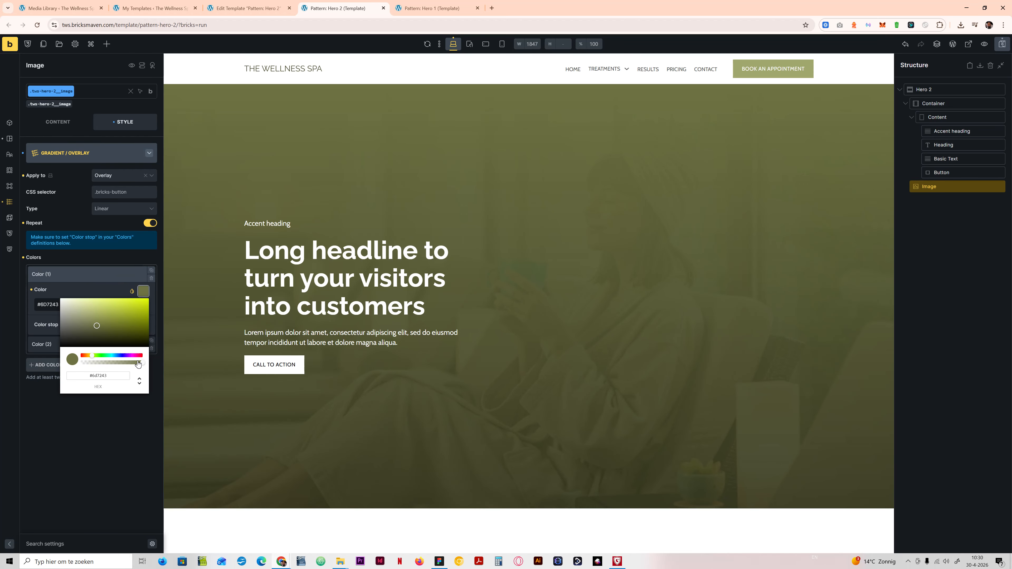
pyautogui.moveTo(143, 363); pyautogui.dragTo(75, 362)
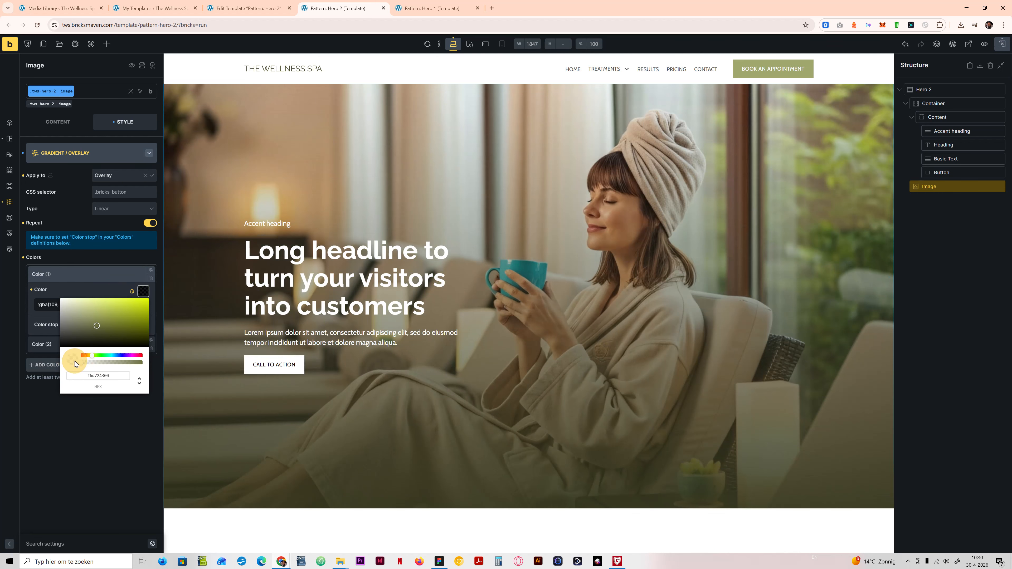
# Step: Check the linear fill's 0% stop in Figma and set the first overlay color's stop to 0 in Bricks
pyautogui.click(43, 305)
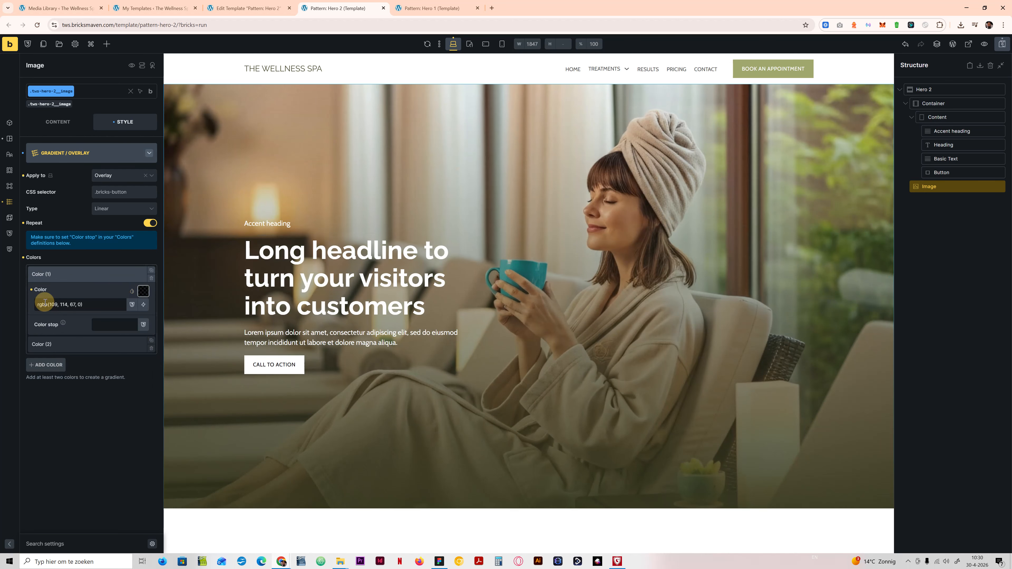
pyautogui.click(440, 561)
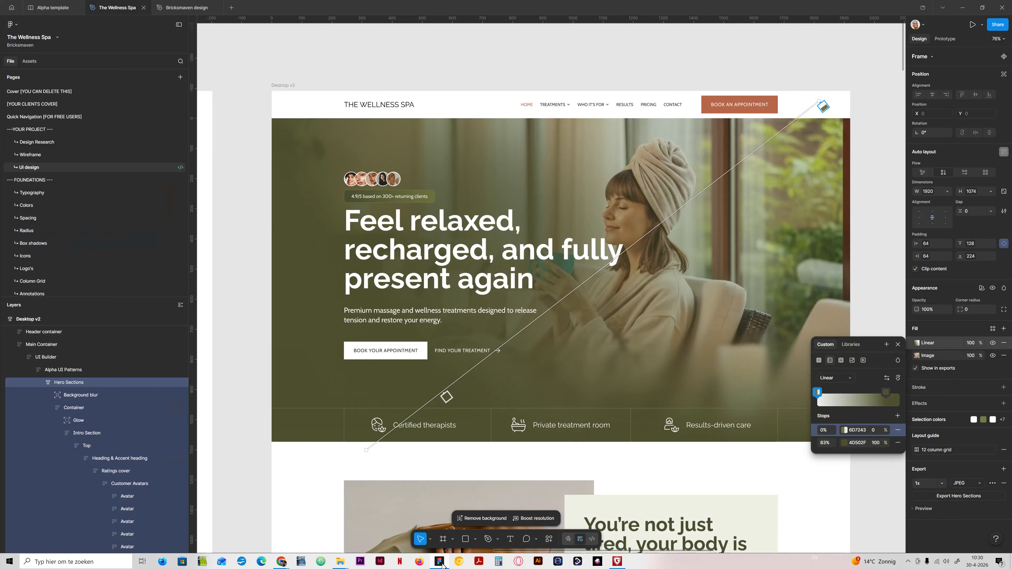
pyautogui.click(440, 561)
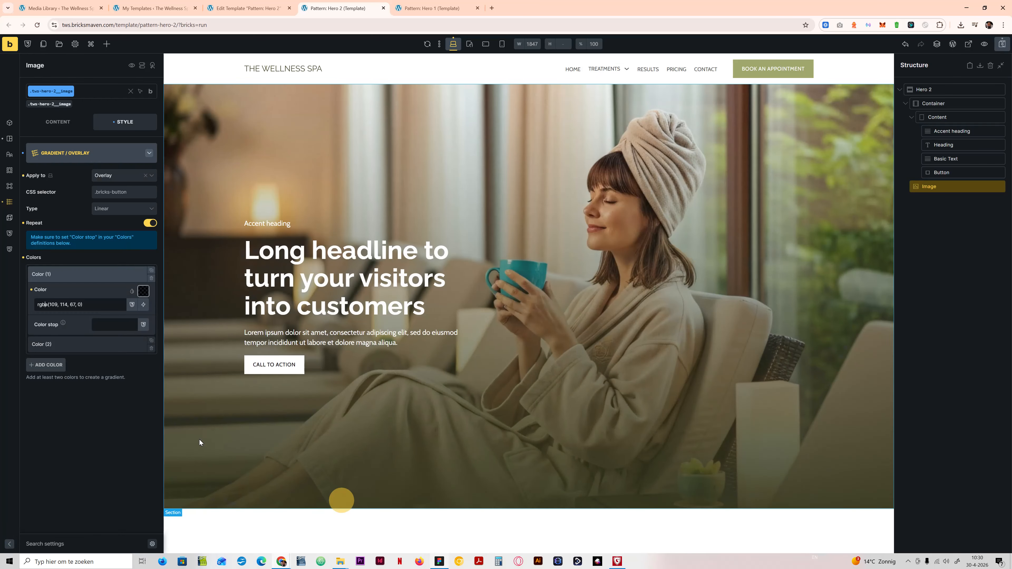
pyautogui.click(113, 325)
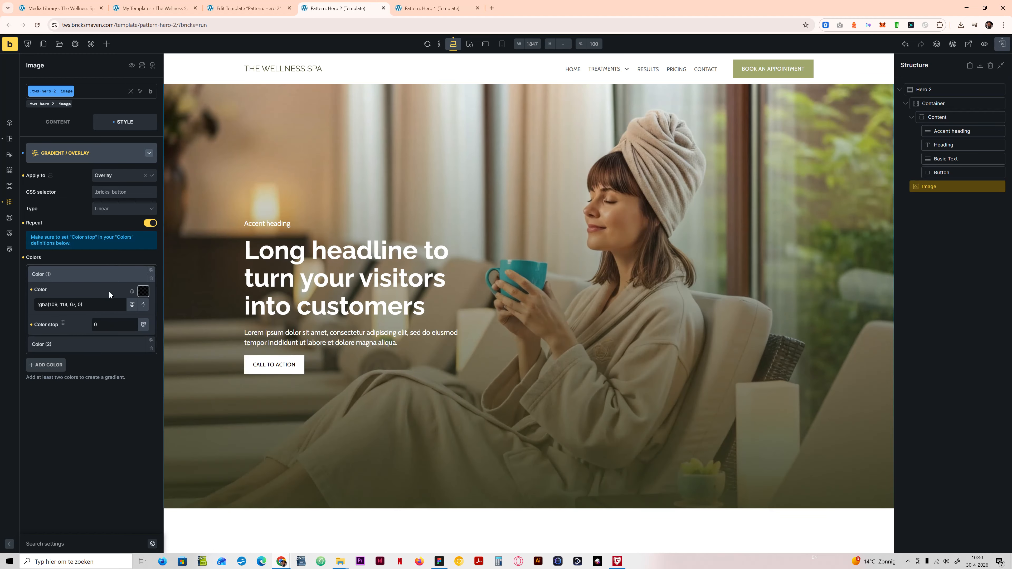
# Step: Expand the second overlay color, copy the hex code 4D502F from the 83% stop in Figma, and return to Bricks
pyautogui.click(84, 344)
pyautogui.click(440, 561)
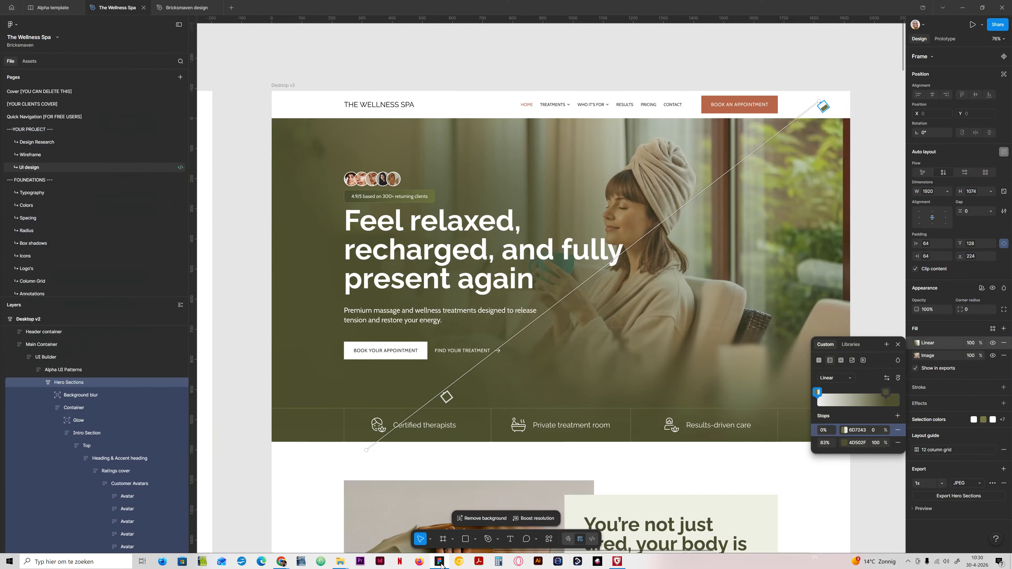
pyautogui.click(441, 562)
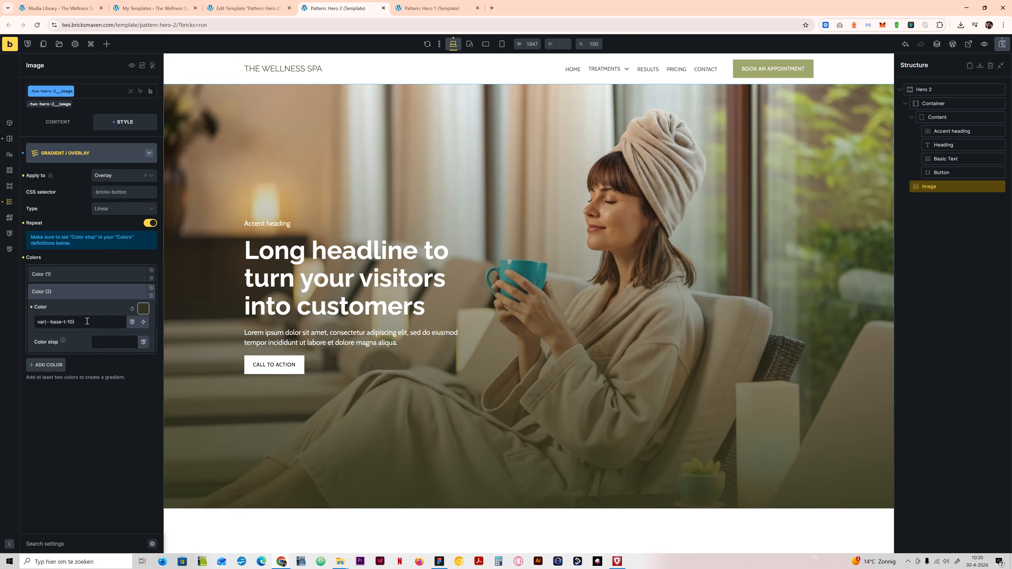
pyautogui.click(439, 562)
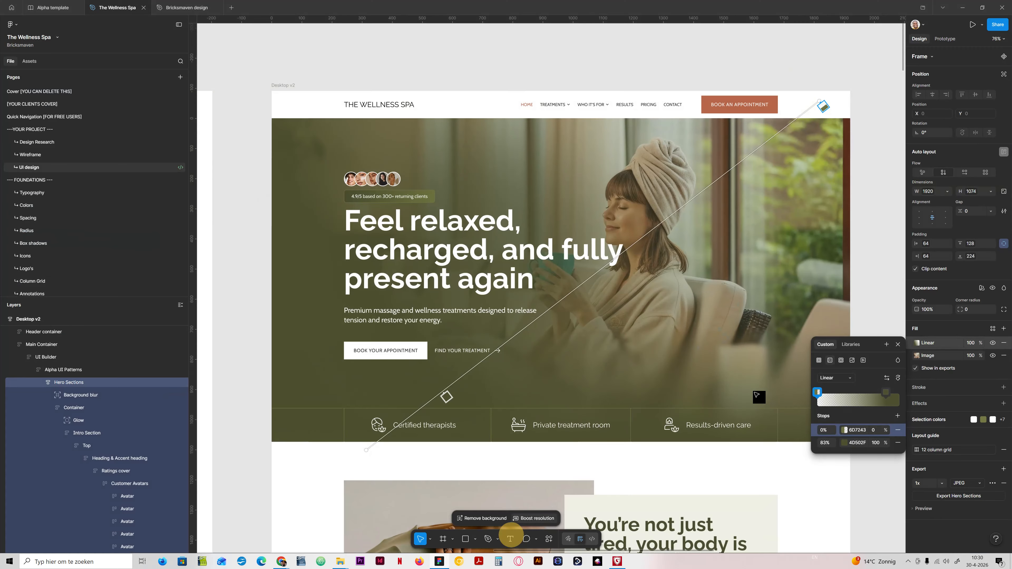
pyautogui.click(861, 443)
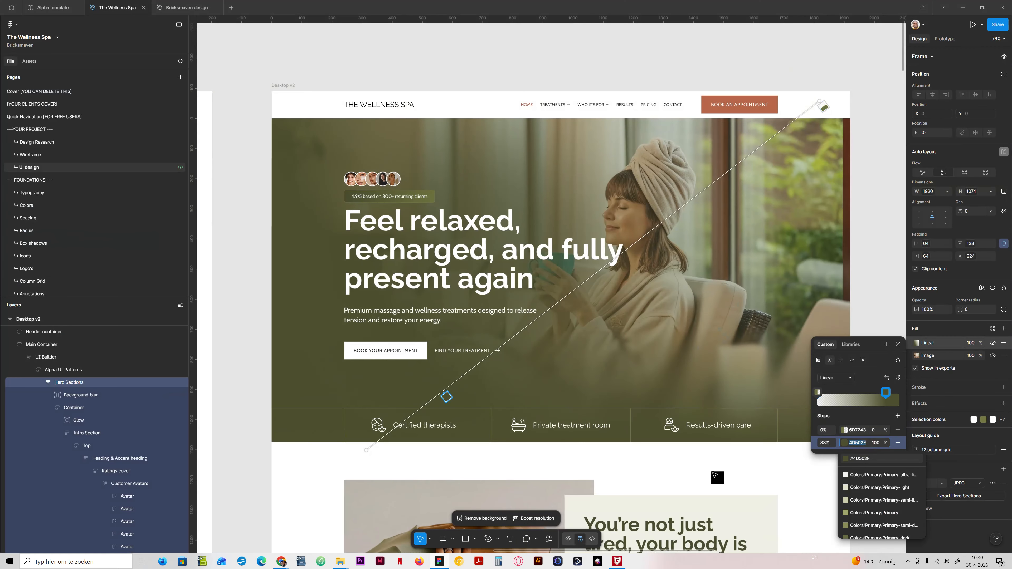
pyautogui.click(439, 562)
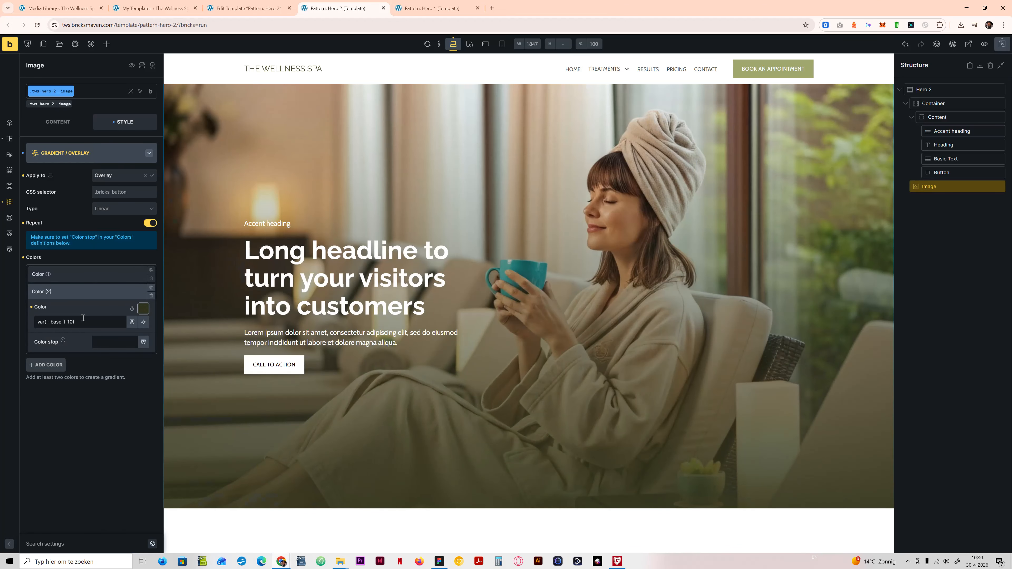
# Step: Set the overlay gradient's second color to #4D502F with a color stop of 83%
pyautogui.tripleClick(83, 318)
pyautogui.write('#')
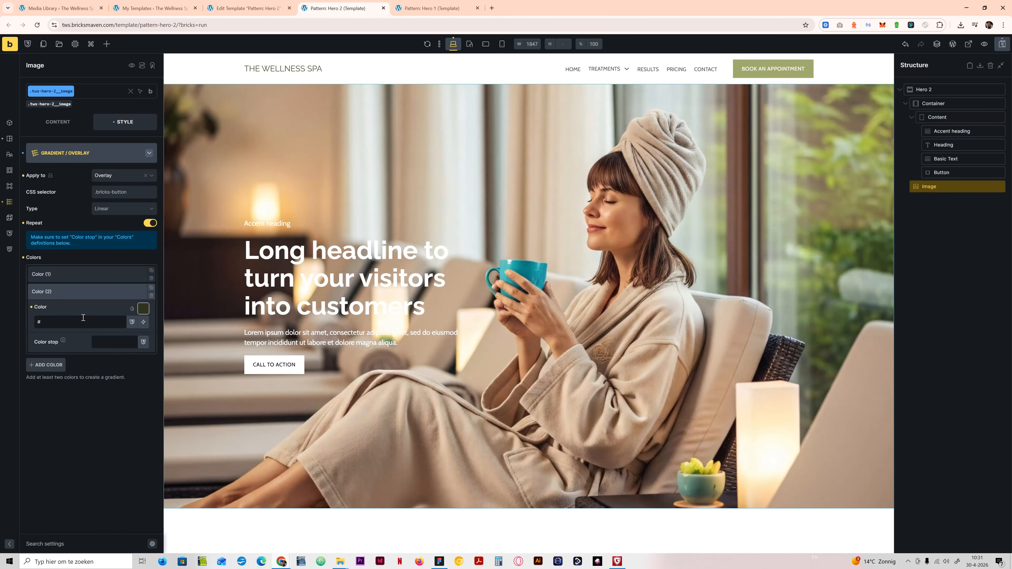
pyautogui.write('4D502F')
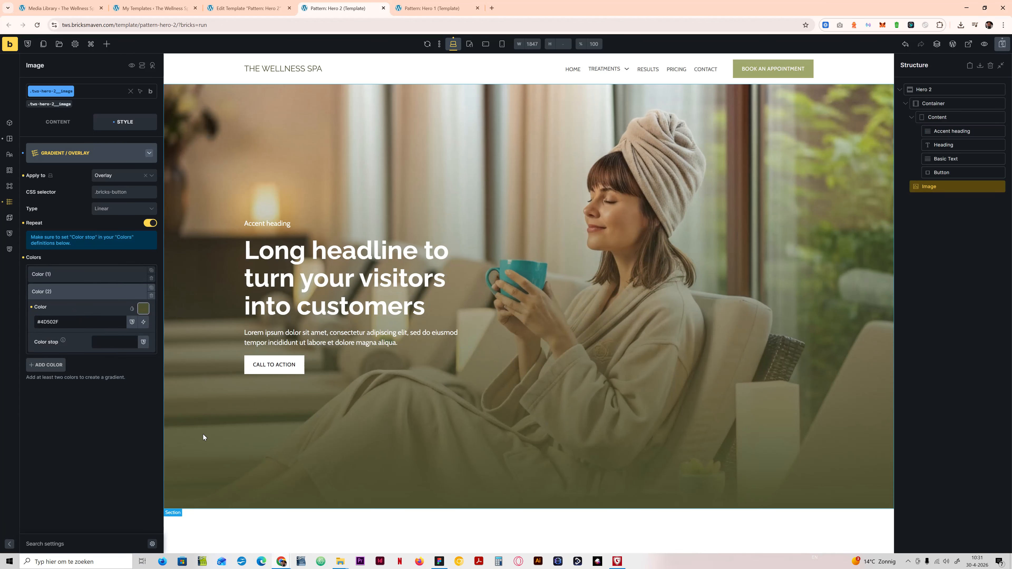
pyautogui.click(121, 341)
pyautogui.write('83')
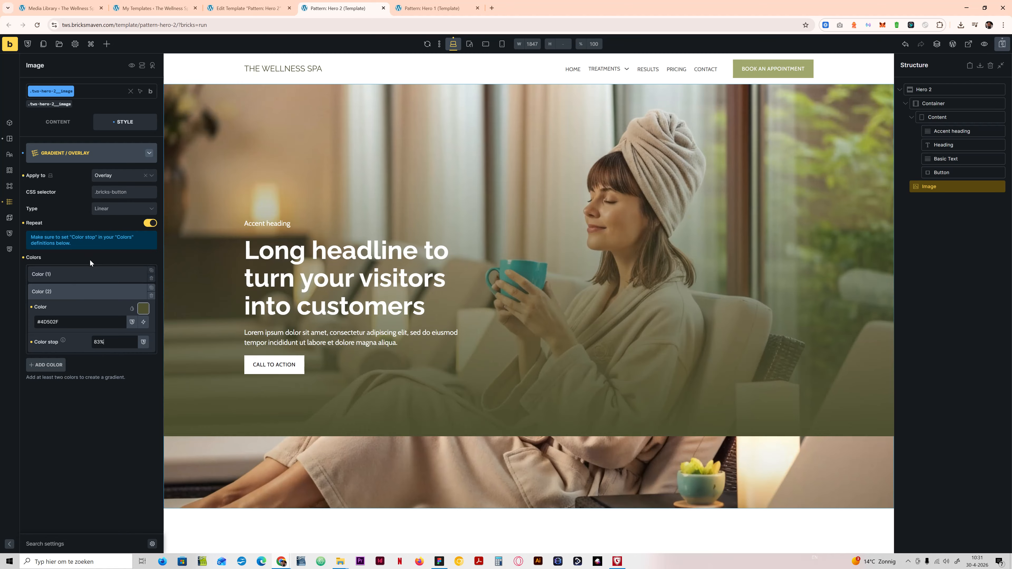
# Step: Remove the percent sign from the second color's stop so the value is 83
pyautogui.click(115, 209)
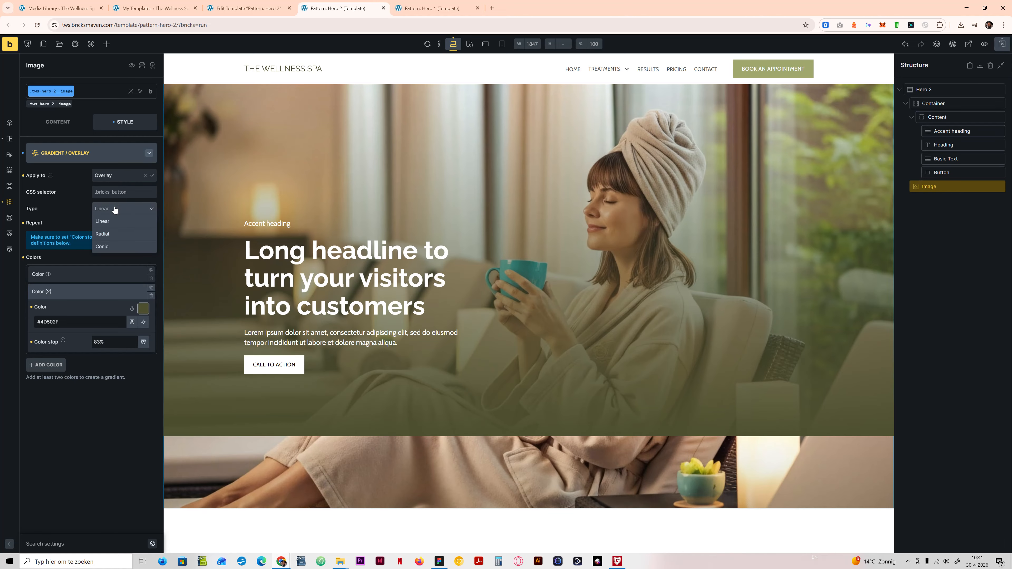
pyautogui.click(115, 209)
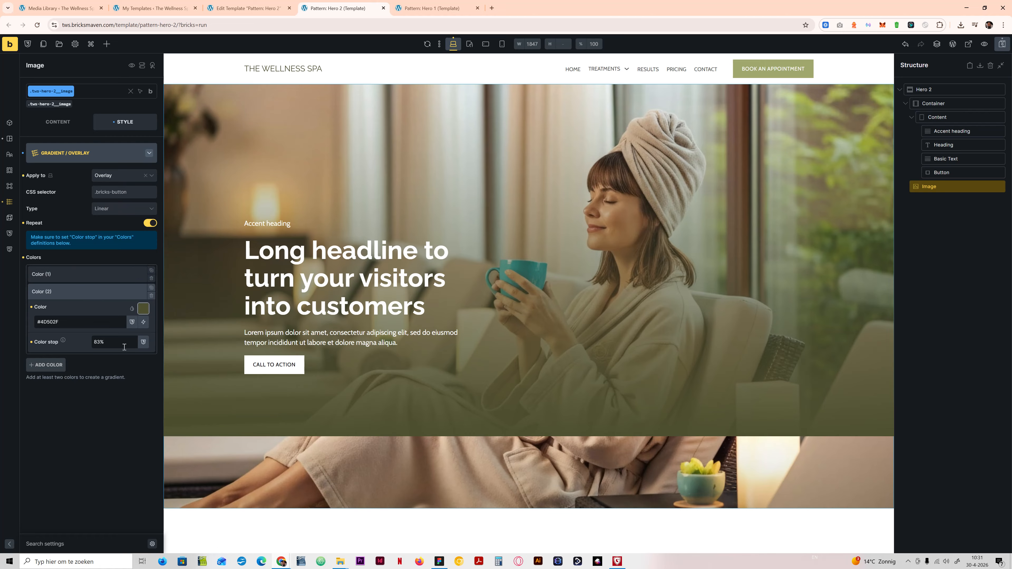
pyautogui.moveTo(63, 341)
pyautogui.click(106, 339)
pyautogui.press('BackSpace')
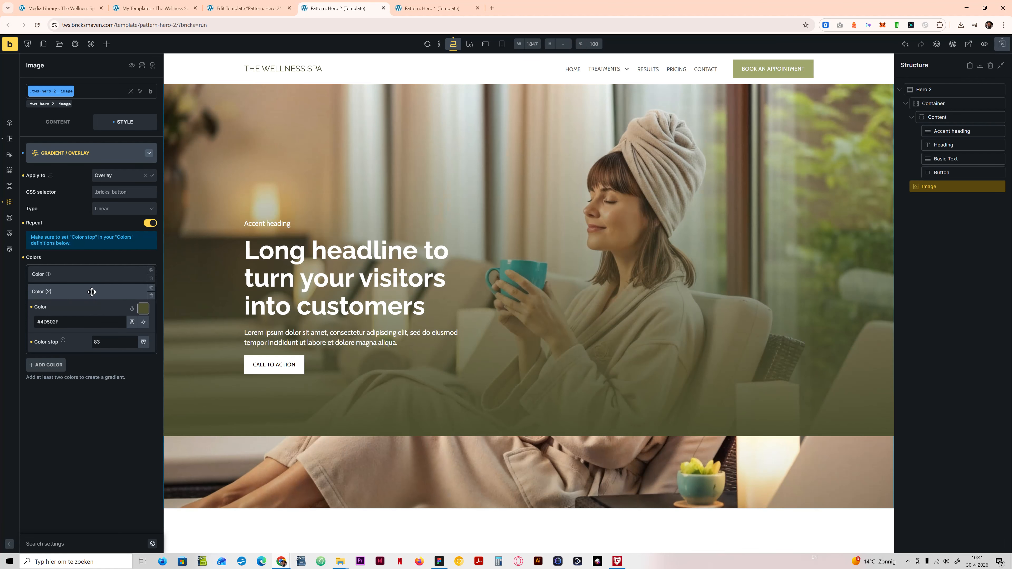
# Step: Turn off the overlay gradient's Repeat option and review the settings of both colors
pyautogui.click(92, 292)
pyautogui.click(96, 276)
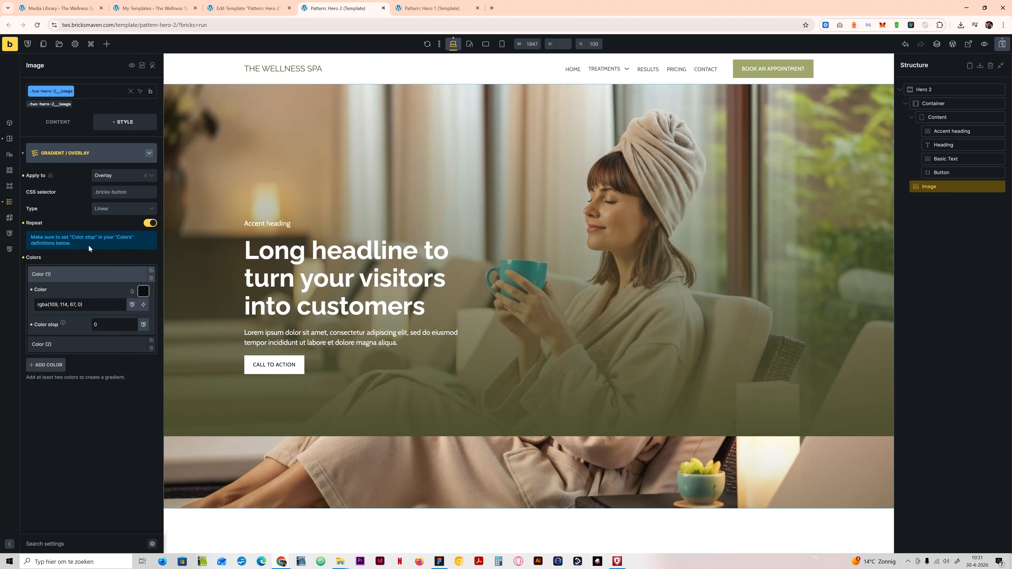
pyautogui.click(113, 209)
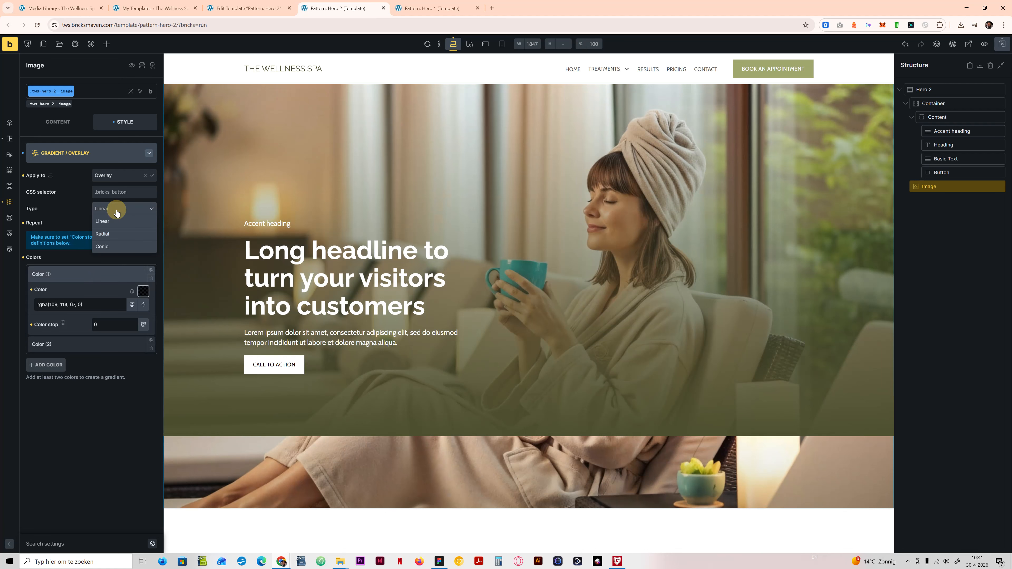
pyautogui.click(73, 225)
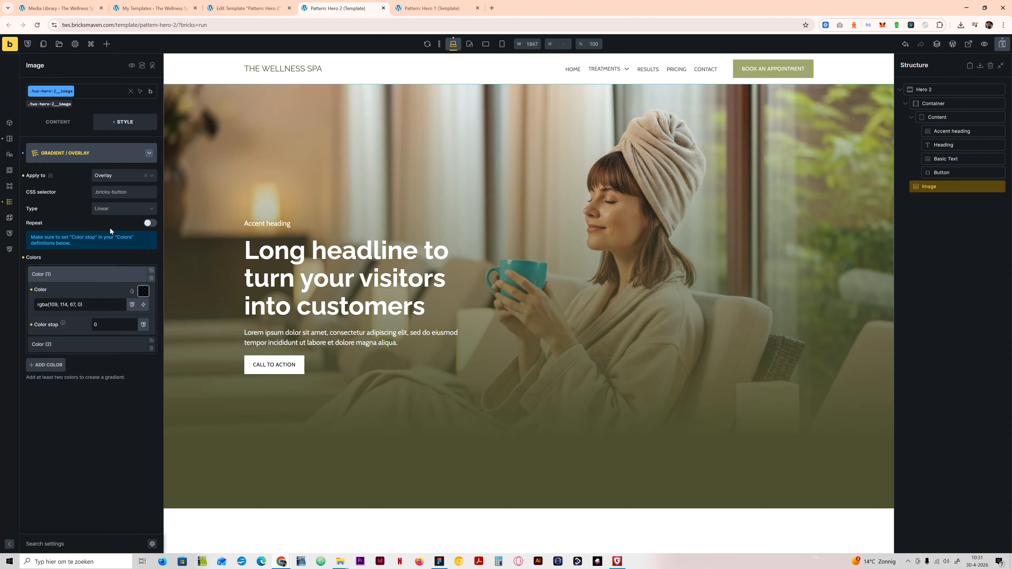
pyautogui.click(105, 349)
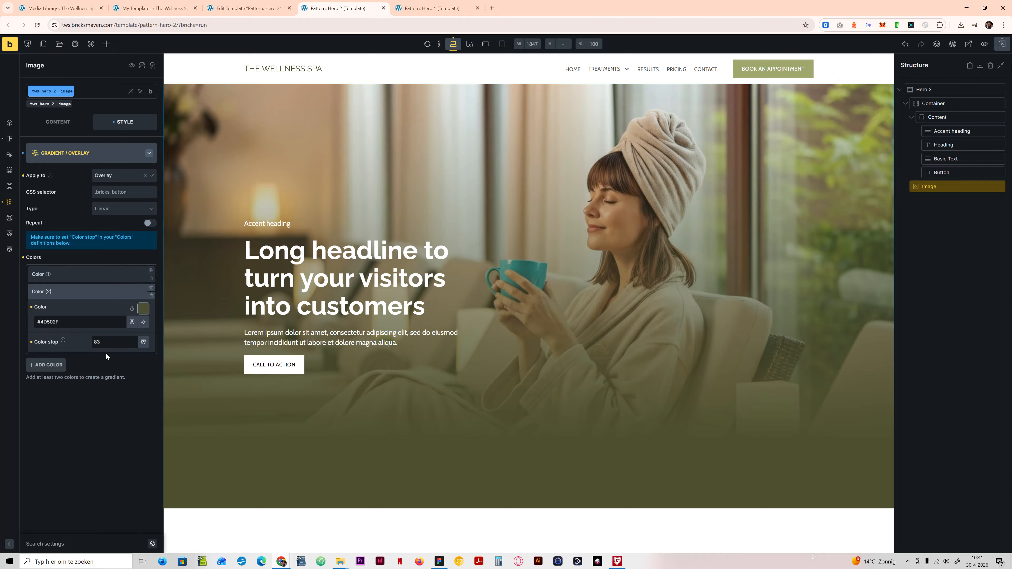
pyautogui.click(83, 275)
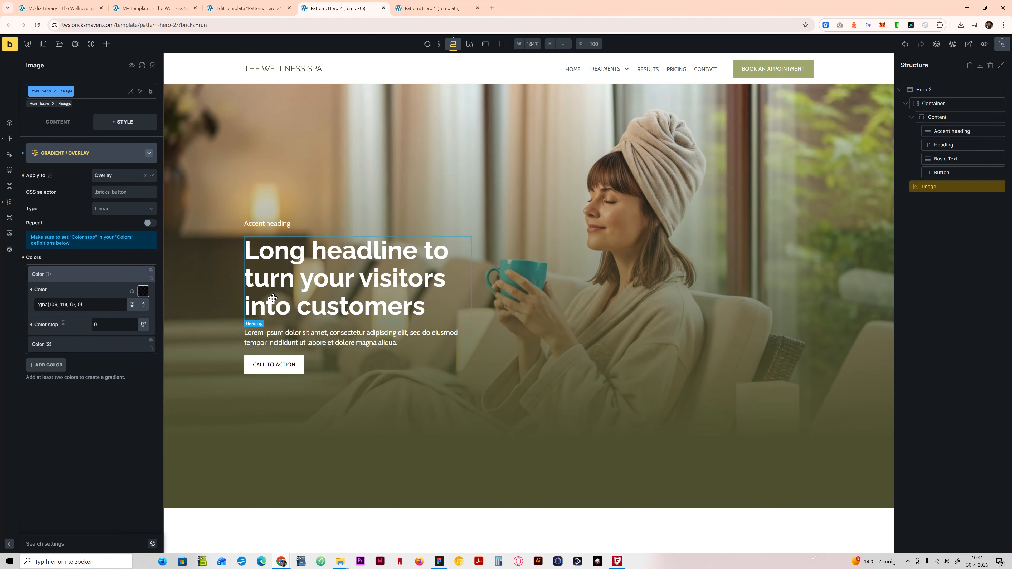
# Step: Try the Radial and Conic gradient types on the overlay, switch back to Linear, and clear the type setting
pyautogui.click(115, 208)
pyautogui.click(107, 242)
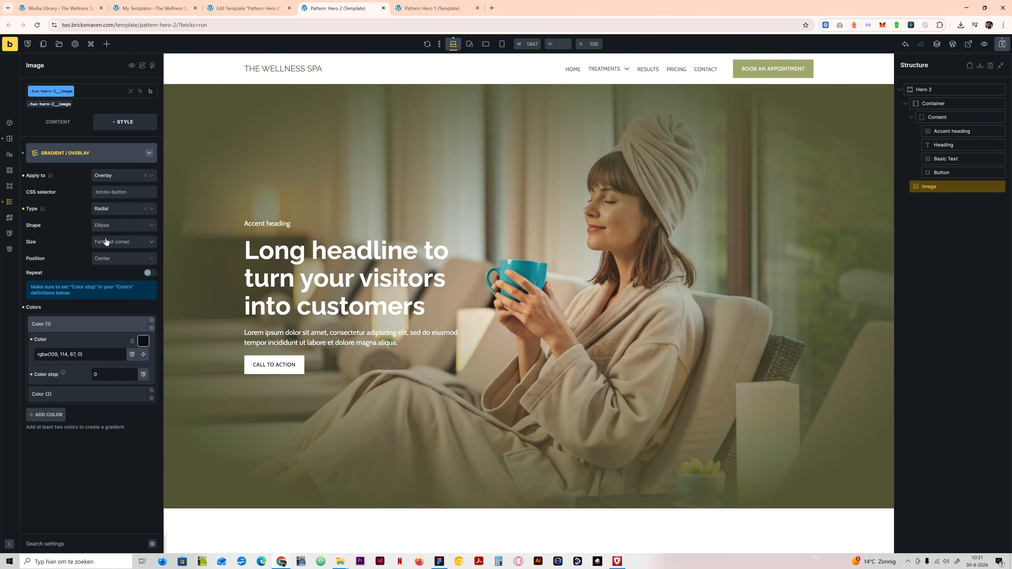
pyautogui.click(119, 211)
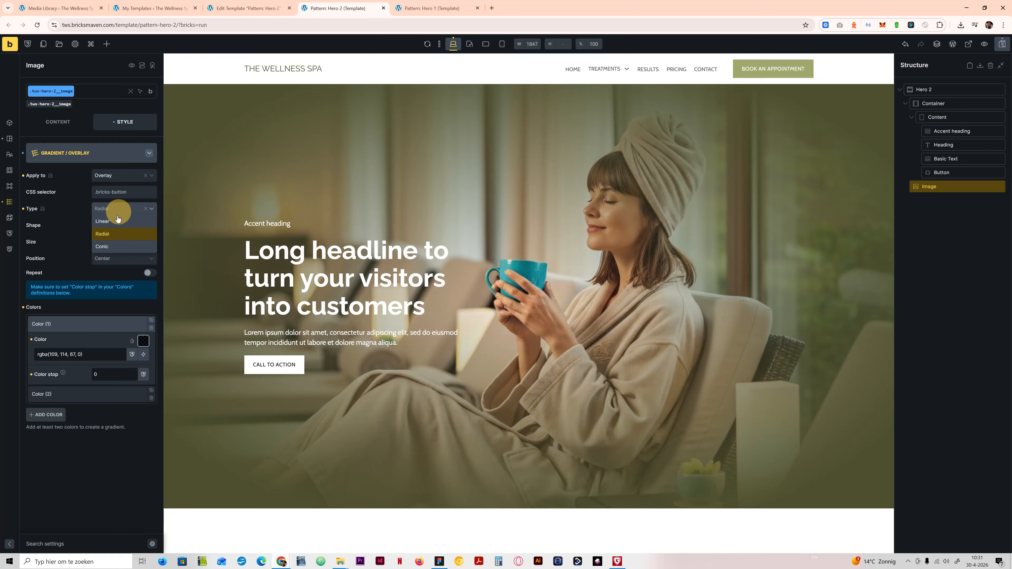
pyautogui.click(115, 246)
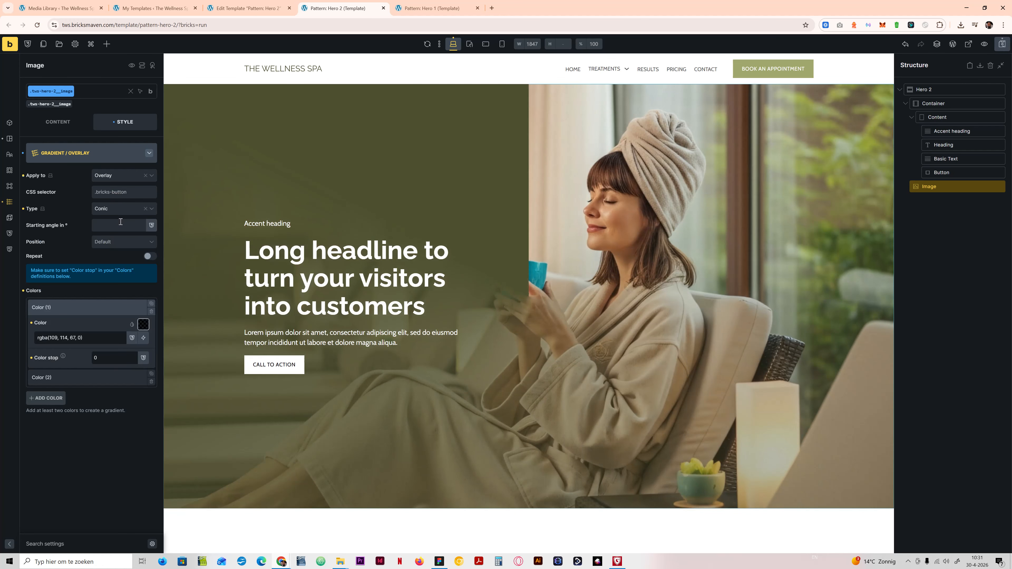
pyautogui.click(124, 210)
pyautogui.click(113, 222)
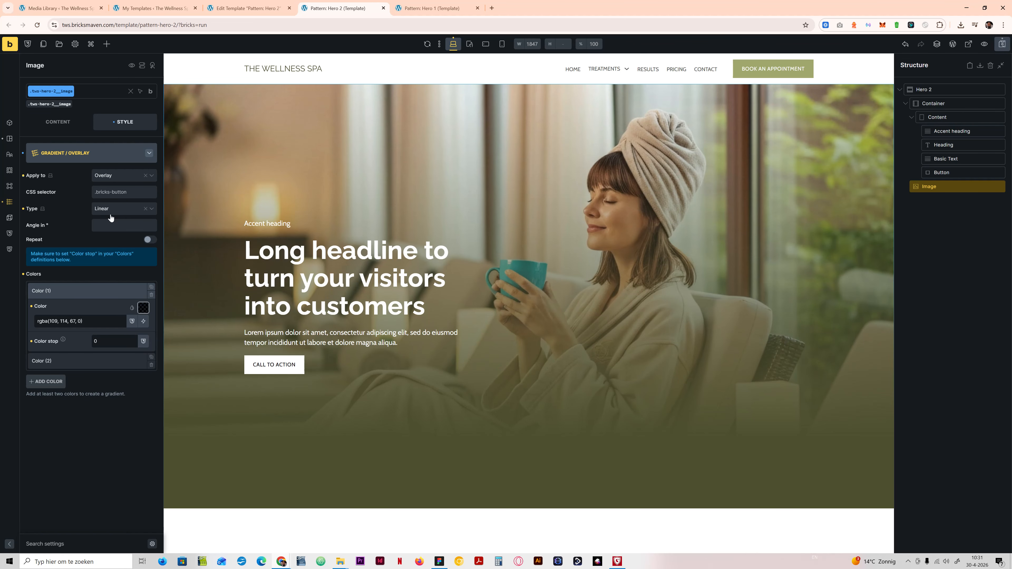
pyautogui.click(148, 209)
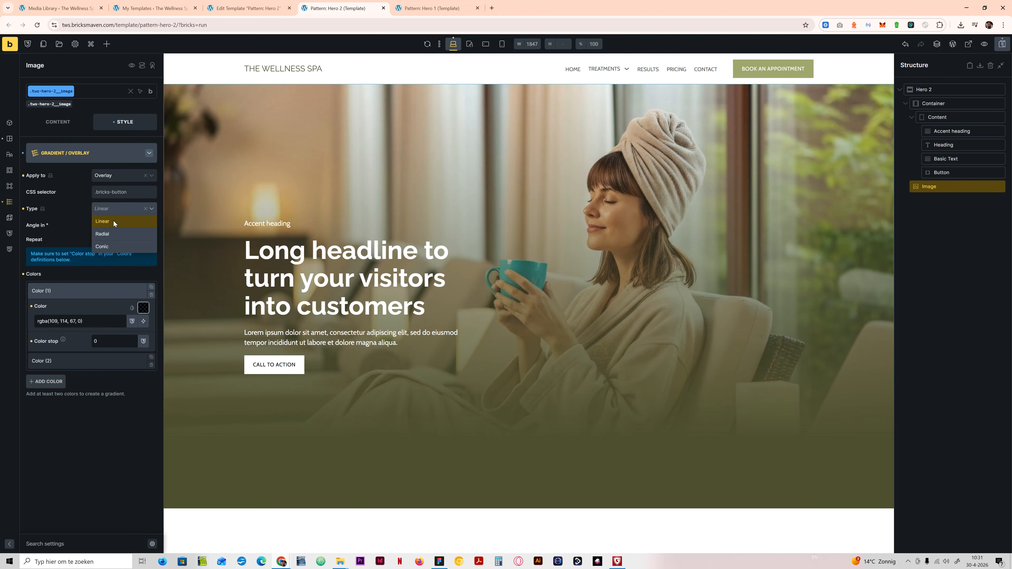
pyautogui.click(54, 212)
pyautogui.click(24, 209)
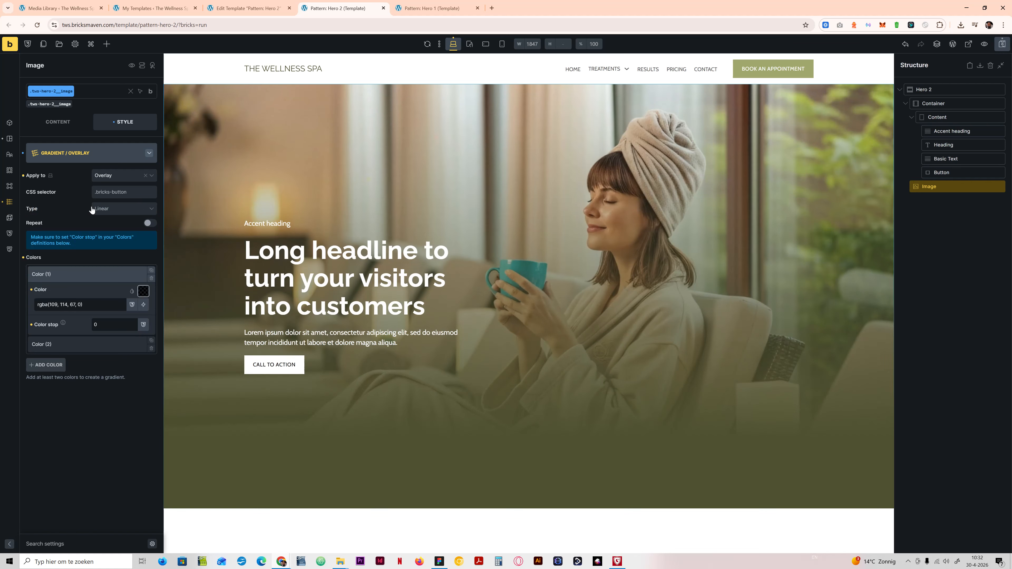
# Step: Set the overlay gradient's type to Linear explicitly and its angle to -149 degrees
pyautogui.click(102, 209)
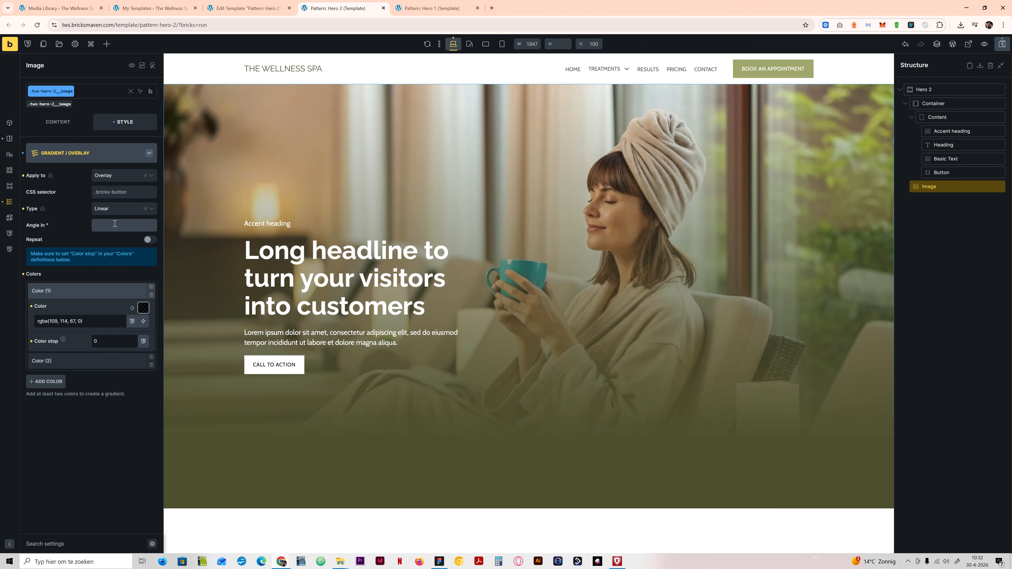
pyautogui.write('92')
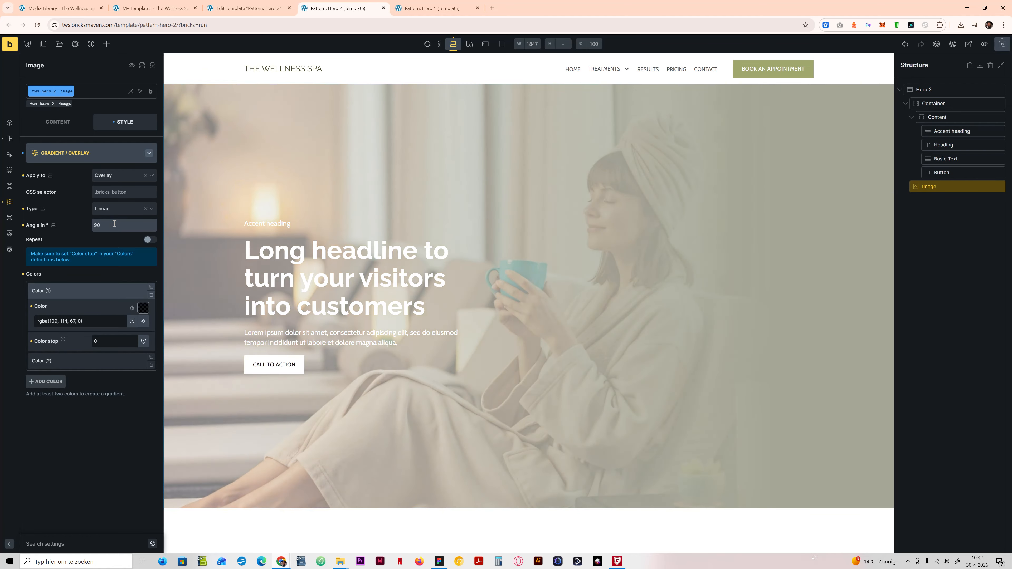
pyautogui.press('Up')
pyautogui.press('Up')
pyautogui.press('Up')
pyautogui.press('Up')
pyautogui.press('Up')
pyautogui.press('Up')
pyautogui.press('Up')
pyautogui.press('Up')
pyautogui.press('Up')
pyautogui.press('Up')
pyautogui.press('Up')
pyautogui.press('Up')
pyautogui.press('Up')
pyautogui.press('Up')
pyautogui.press('Up')
pyautogui.press('Up')
pyautogui.press('Up')
pyautogui.press('Up')
pyautogui.press('Up')
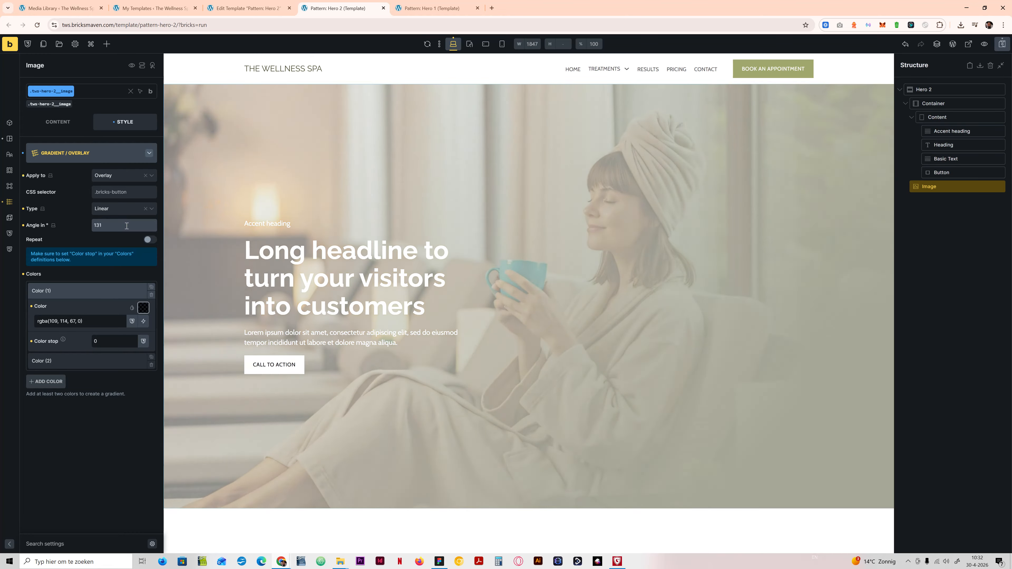
pyautogui.press('Up')
pyautogui.press('Up')
pyautogui.press('Up')
pyautogui.press('Up')
pyautogui.press('Up')
pyautogui.press('Up')
pyautogui.press('Up')
pyautogui.press('Up')
pyautogui.press('Up')
pyautogui.press('Up')
pyautogui.press('Up')
pyautogui.press('Up')
pyautogui.press('Up')
pyautogui.press('Up')
pyautogui.press('Up')
pyautogui.press('Up')
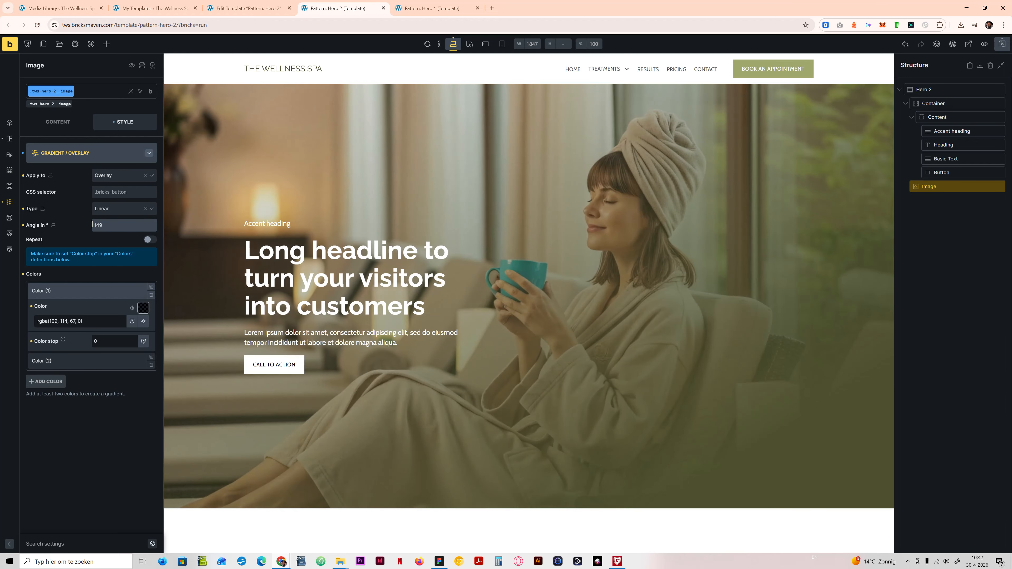
pyautogui.click(93, 225)
pyautogui.write('-')
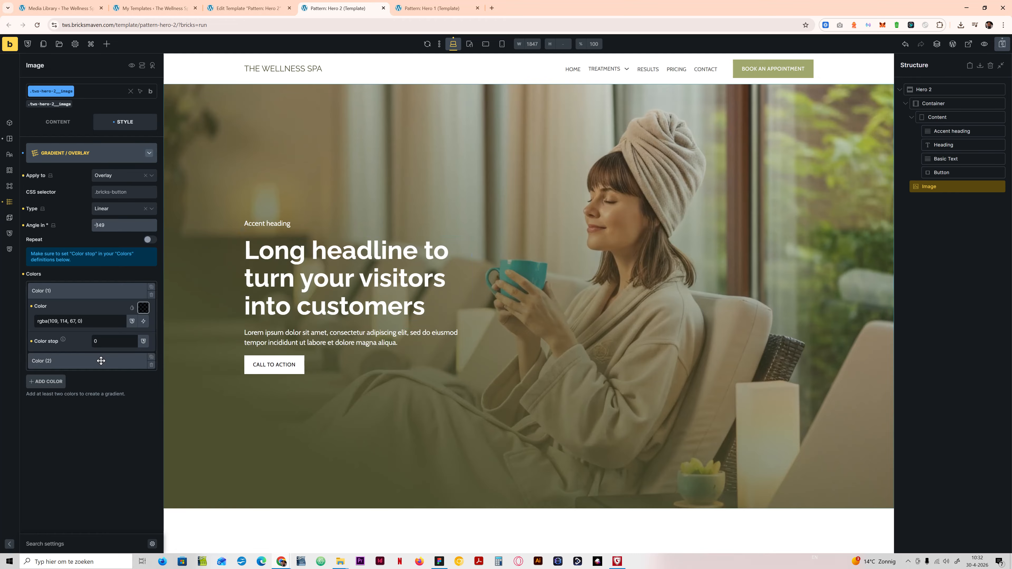
# Step: Check the hero gradient in Figma, then return to Bricks and set the image overlay's second color stop to 65
pyautogui.click(438, 561)
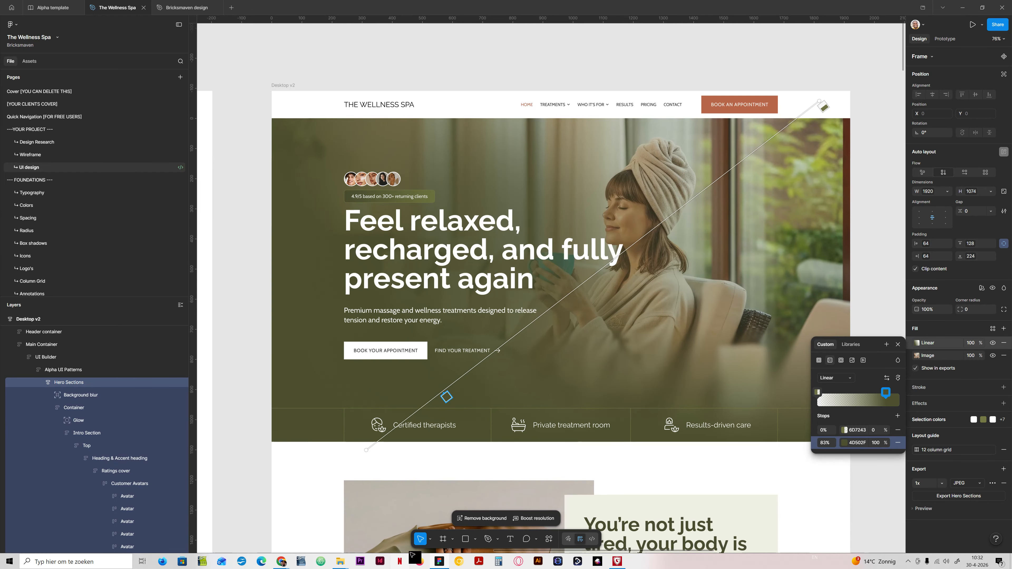
pyautogui.click(437, 561)
pyautogui.click(82, 357)
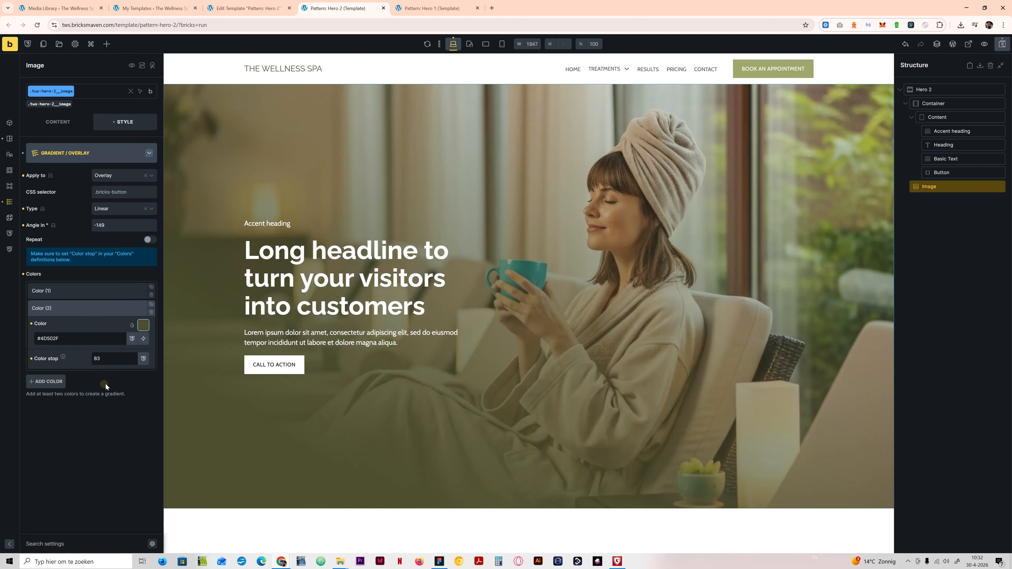
pyautogui.click(111, 360)
pyautogui.press('Up')
pyautogui.press('Up')
pyautogui.press('Up')
pyautogui.press('Up')
pyautogui.press('Up')
pyautogui.press('Up')
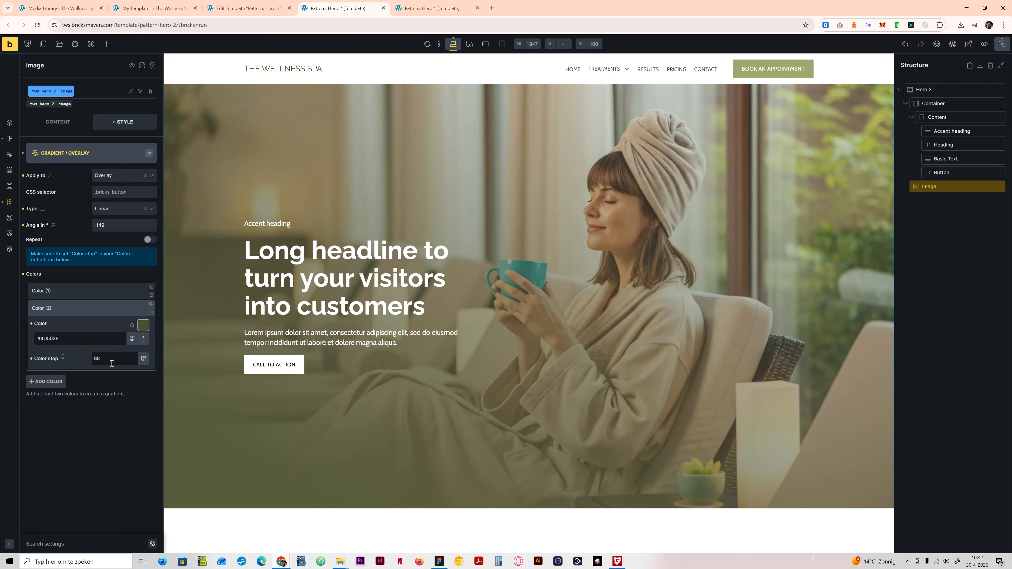
pyautogui.press('Down')
pyautogui.press('Down')
pyautogui.press('Down')
pyautogui.press('Down')
pyautogui.press('Down')
pyautogui.press('Down')
pyautogui.press('Down')
pyautogui.press('Down')
pyautogui.press('Down')
pyautogui.press('Down')
pyautogui.press('Down')
pyautogui.press('Down')
pyautogui.press('Down')
pyautogui.press('Down')
pyautogui.press('Down')
pyautogui.press('Down')
pyautogui.press('Down')
pyautogui.press('Down')
pyautogui.press('Down')
pyautogui.press('Down')
pyautogui.press('Down')
pyautogui.press('Down')
pyautogui.press('Down')
pyautogui.press('Down')
pyautogui.press('Down')
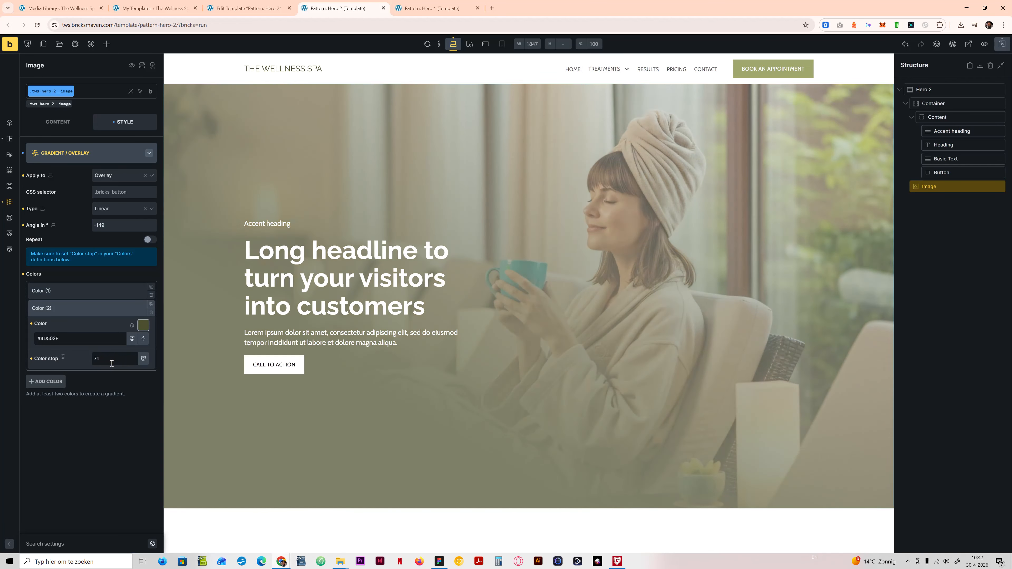
pyautogui.press('Down')
pyautogui.press('Down')
pyautogui.press('Down')
pyautogui.press('Down')
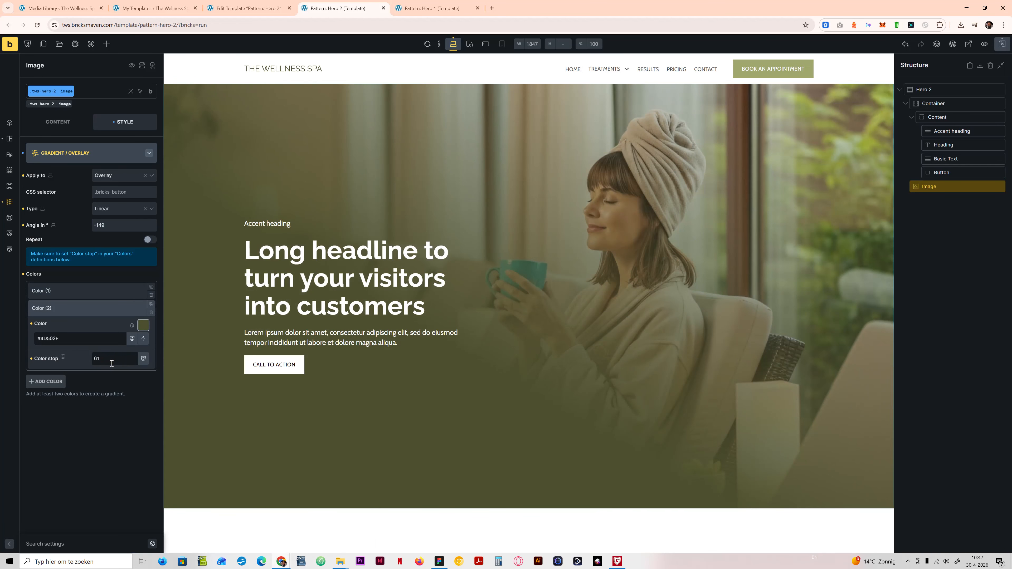
pyautogui.press('Up')
pyautogui.press('Up')
pyautogui.press('Up')
pyautogui.press('Up')
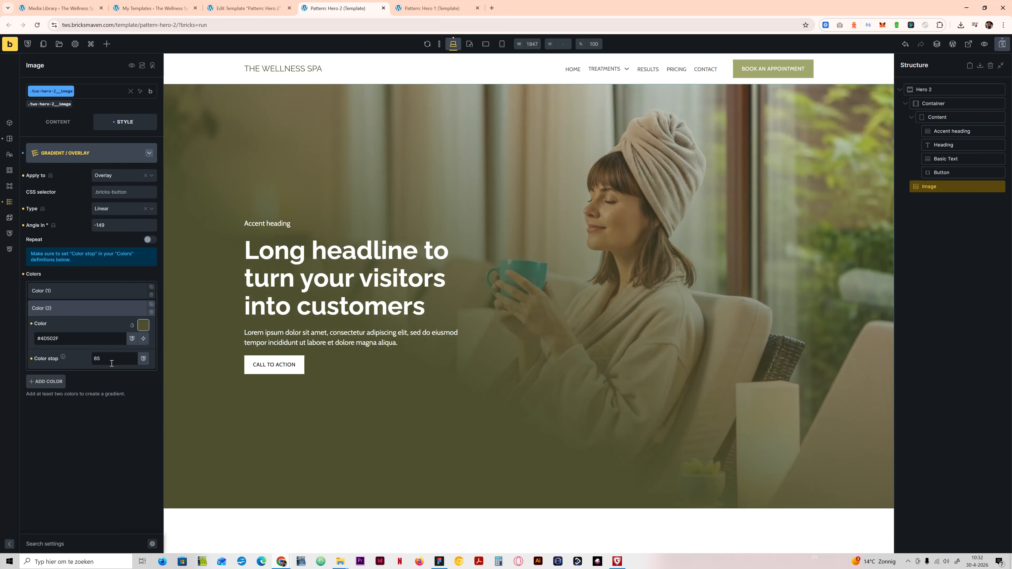
# Step: Compare the result with the Figma hero design and hide the Glow layer inside the hero's Container
pyautogui.click(440, 562)
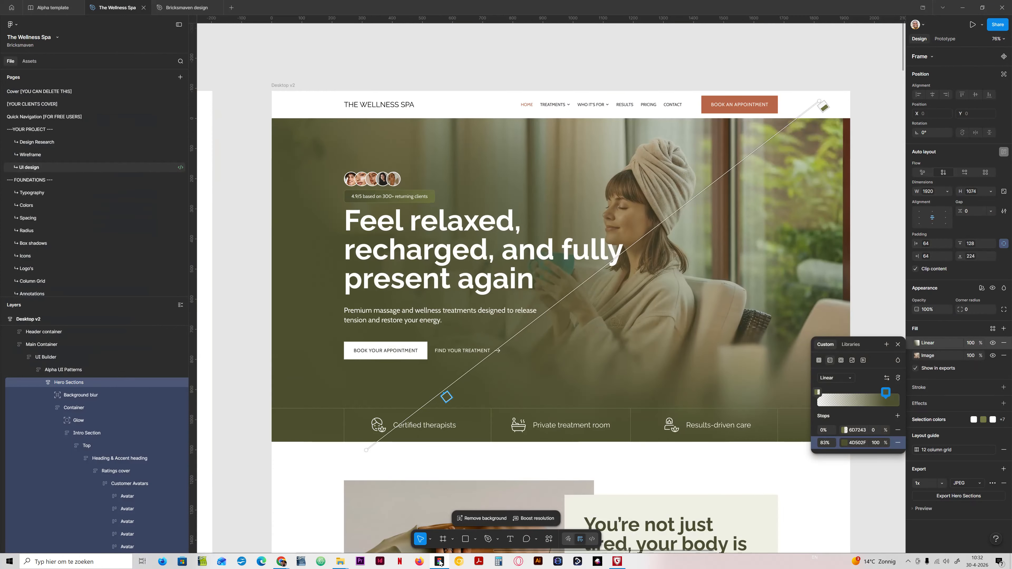
pyautogui.click(440, 561)
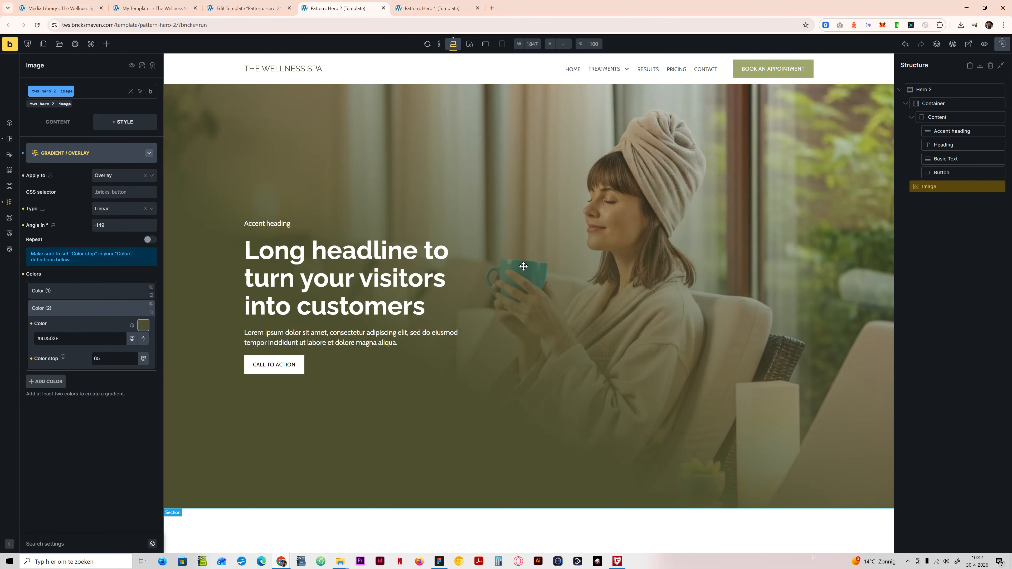
pyautogui.click(440, 561)
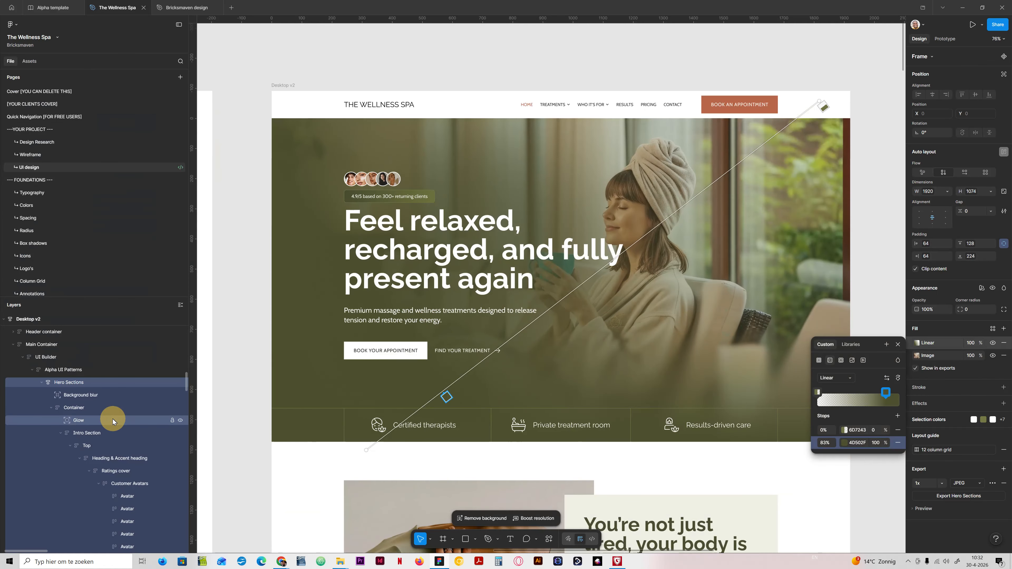
pyautogui.click(113, 410)
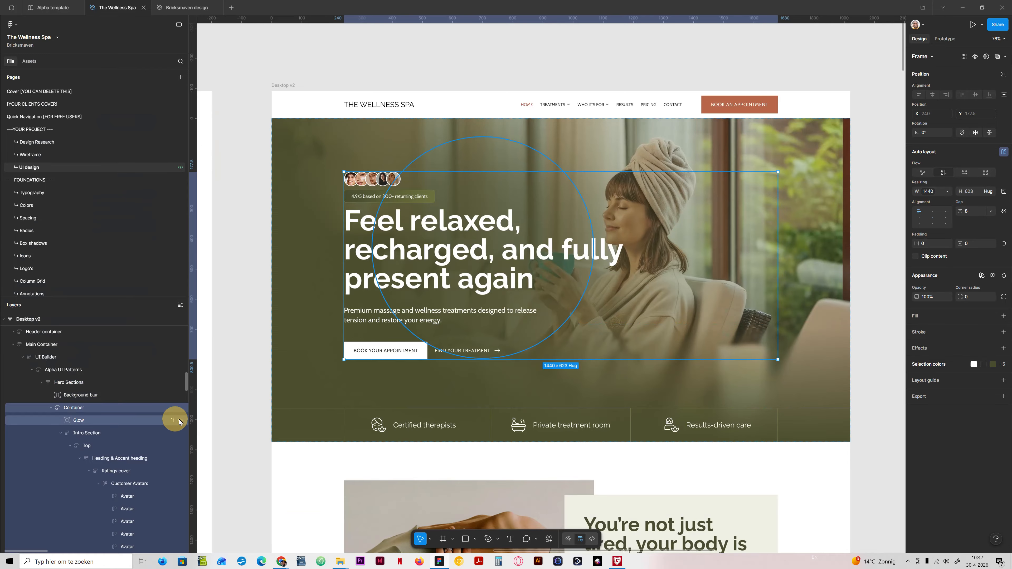
pyautogui.click(176, 421)
pyautogui.click(181, 420)
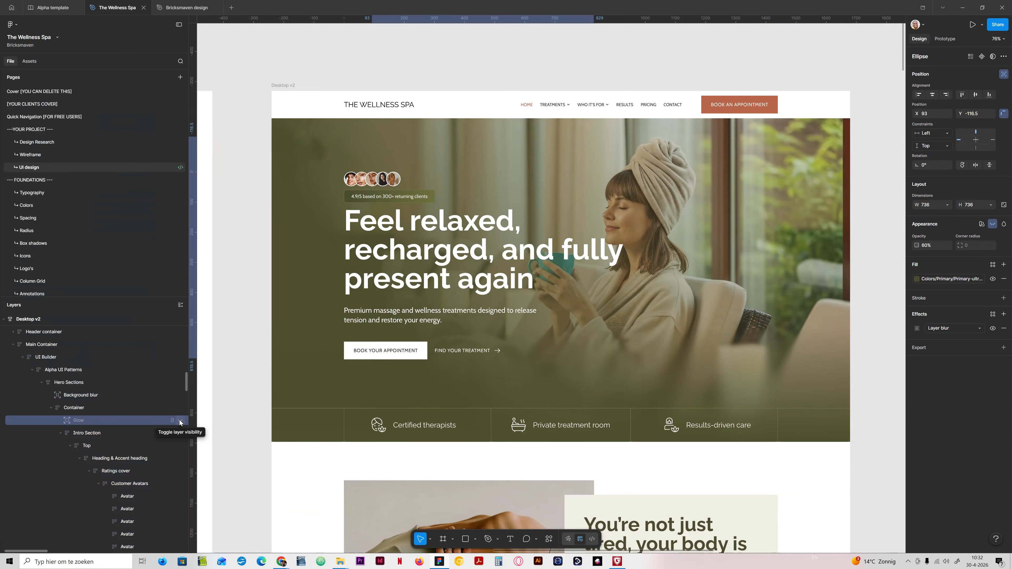
pyautogui.click(112, 408)
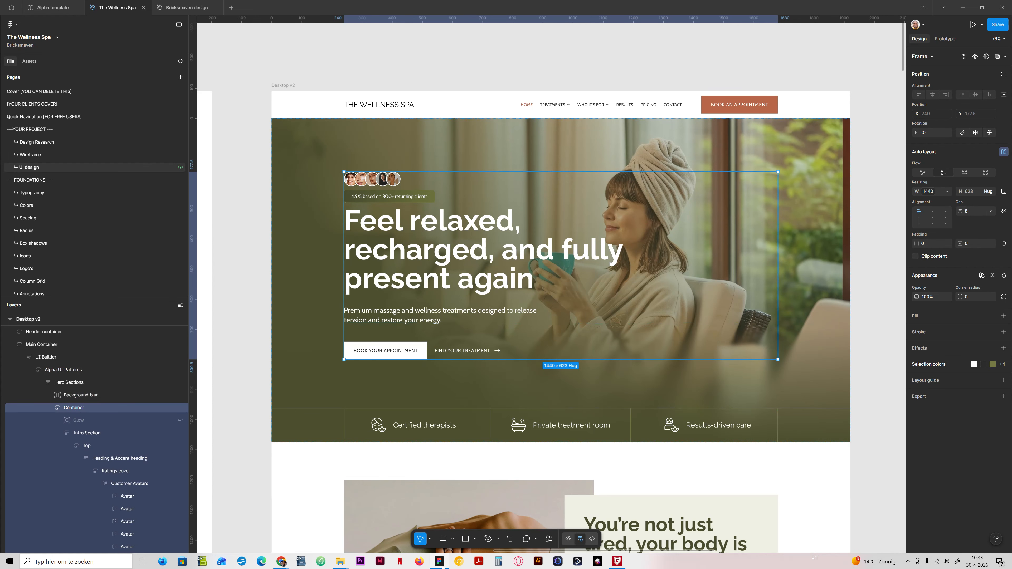
# Step: Return to Bricks, collapse the second gradient color's settings and save the template
pyautogui.hotkey('alt', 'Tab')
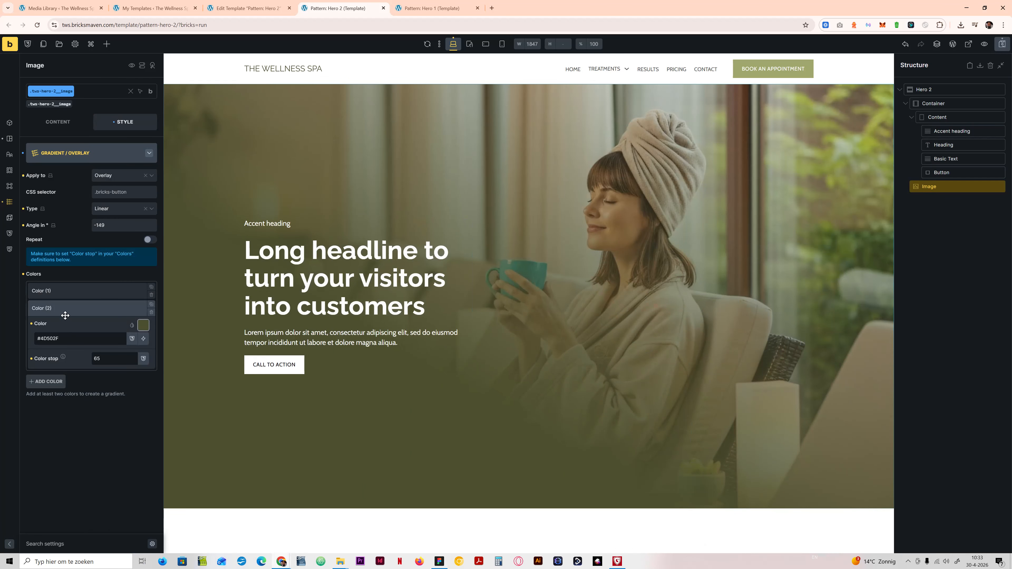
pyautogui.click(64, 309)
pyautogui.click(1002, 44)
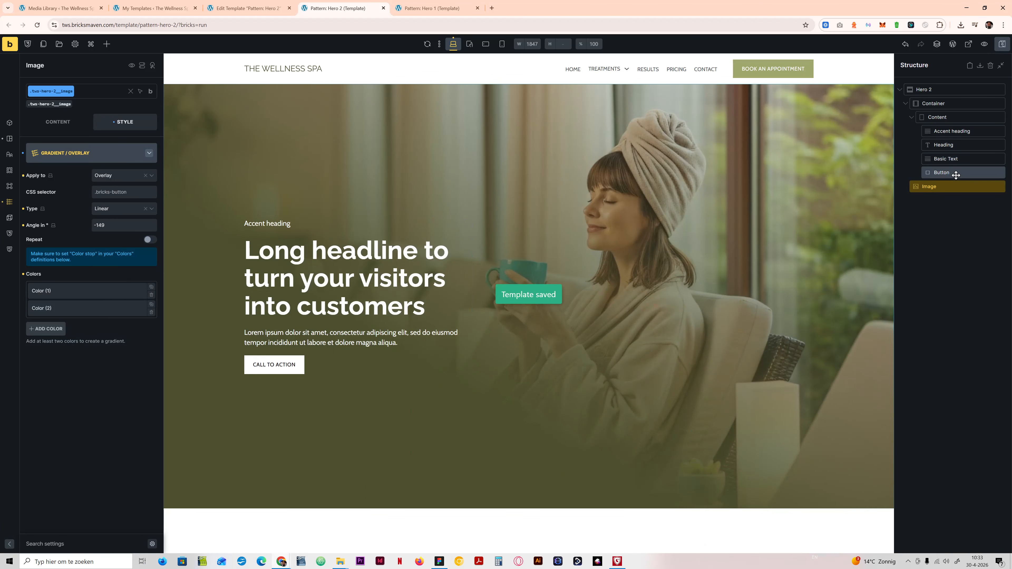
# Step: Add a Block to the Hero 2 section, place it above the Image element and rename it Overlay blur
pyautogui.click(107, 44)
pyautogui.write('block')
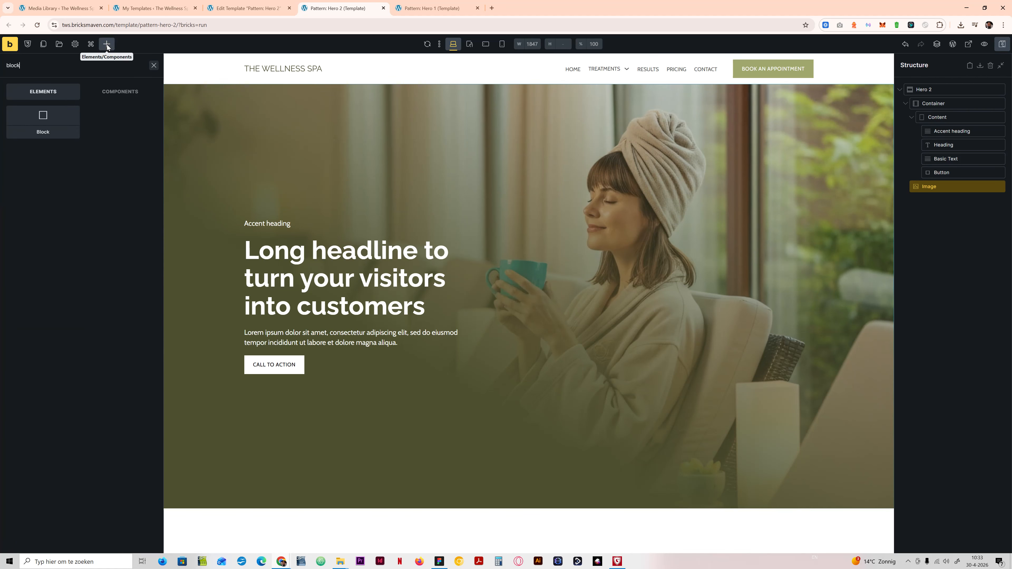
pyautogui.click(44, 129)
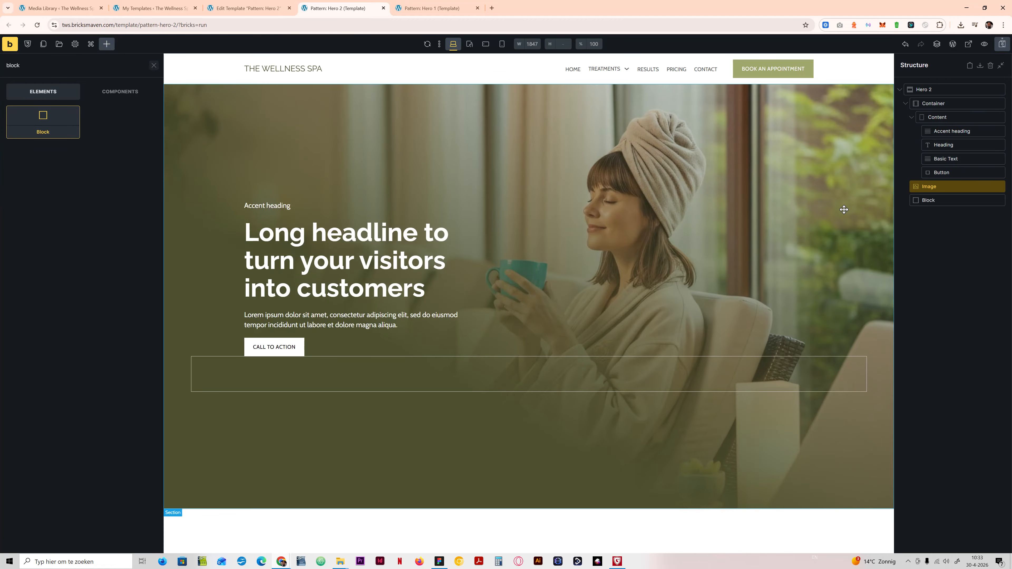
pyautogui.moveTo(922, 200); pyautogui.dragTo(927, 188)
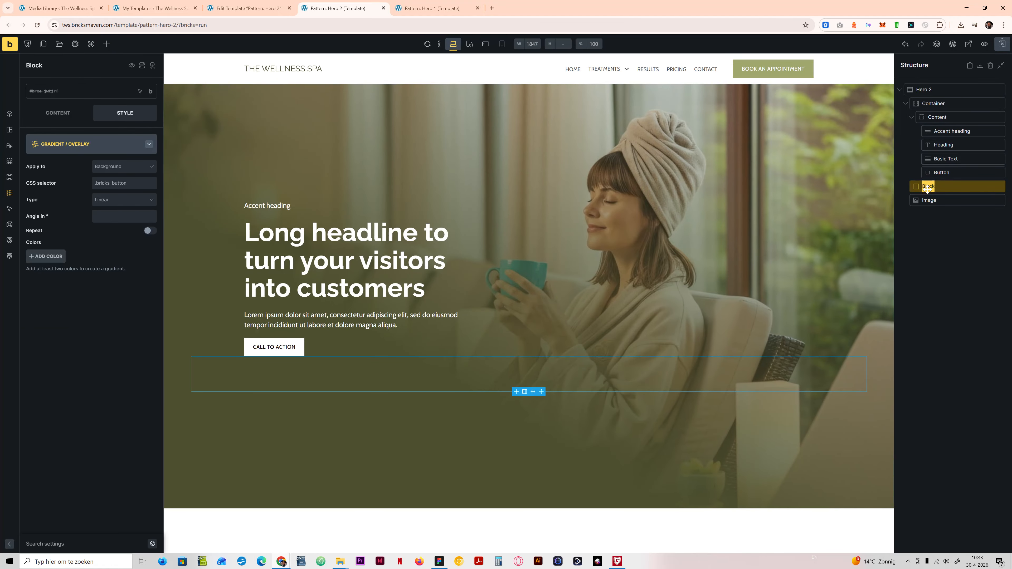
pyautogui.write('Ov')
pyautogui.press('BackSpace')
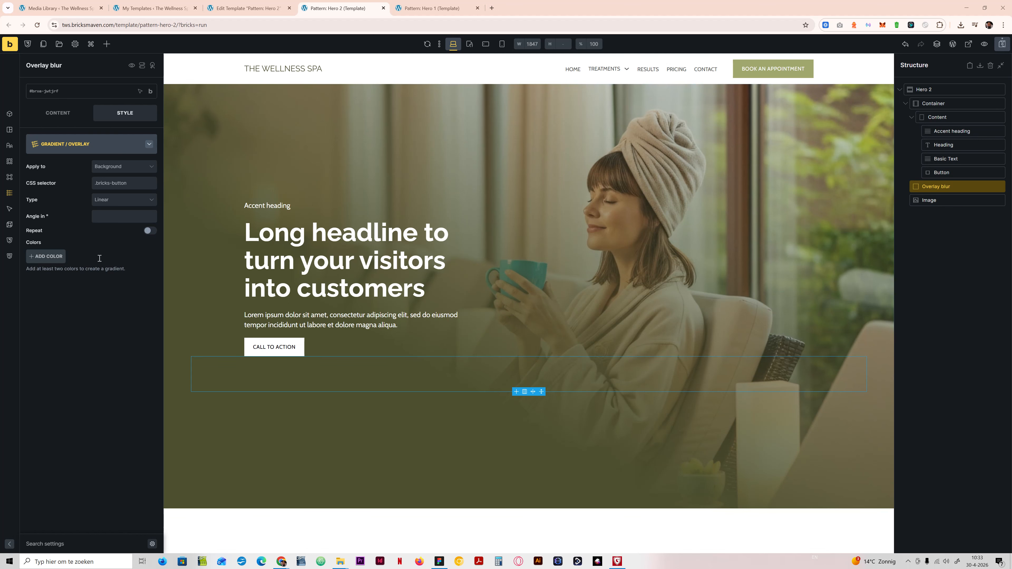
# Step: Create the class tws-hero-2__overlay-blur on the Overlay blur block, reusing the Image element's class name as the base
pyautogui.click(71, 141)
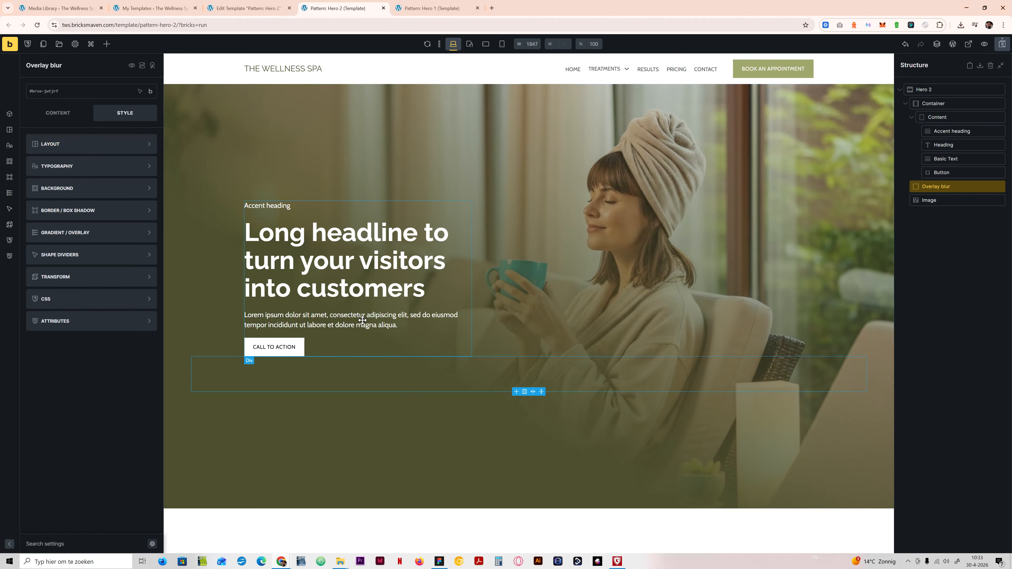
pyautogui.click(934, 202)
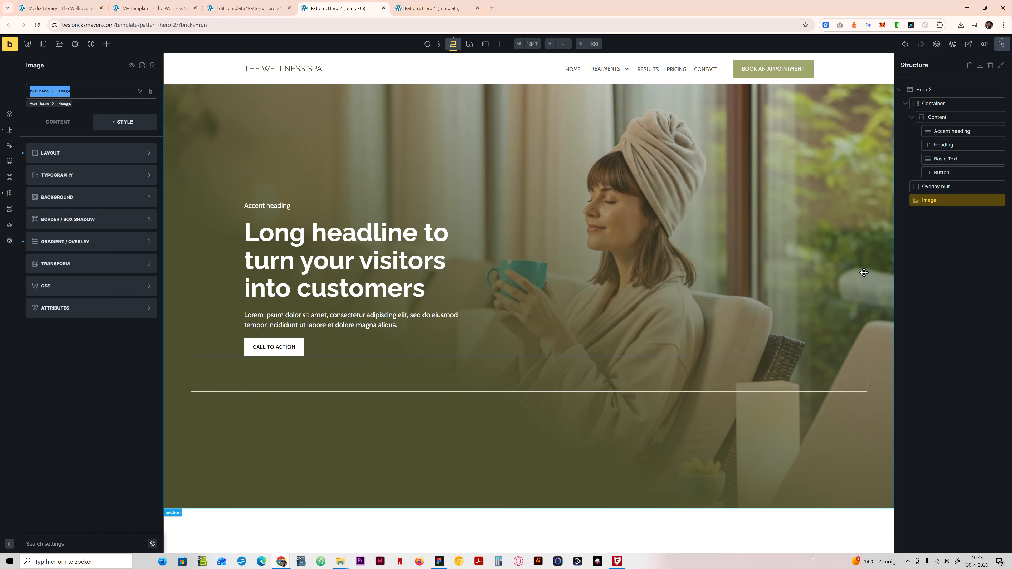
pyautogui.click(937, 187)
pyautogui.click(46, 92)
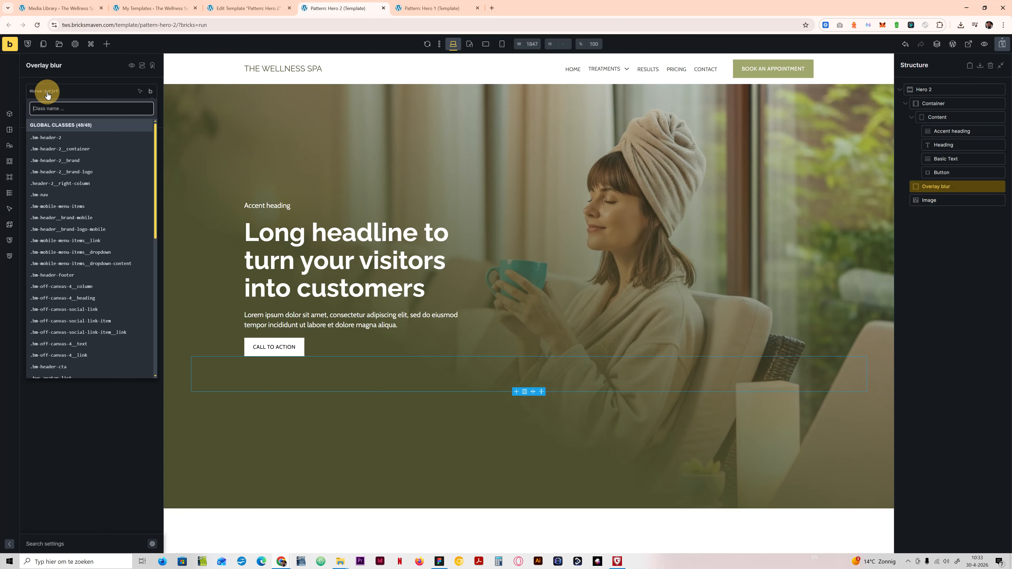
pyautogui.write('tws-hero-2__image')
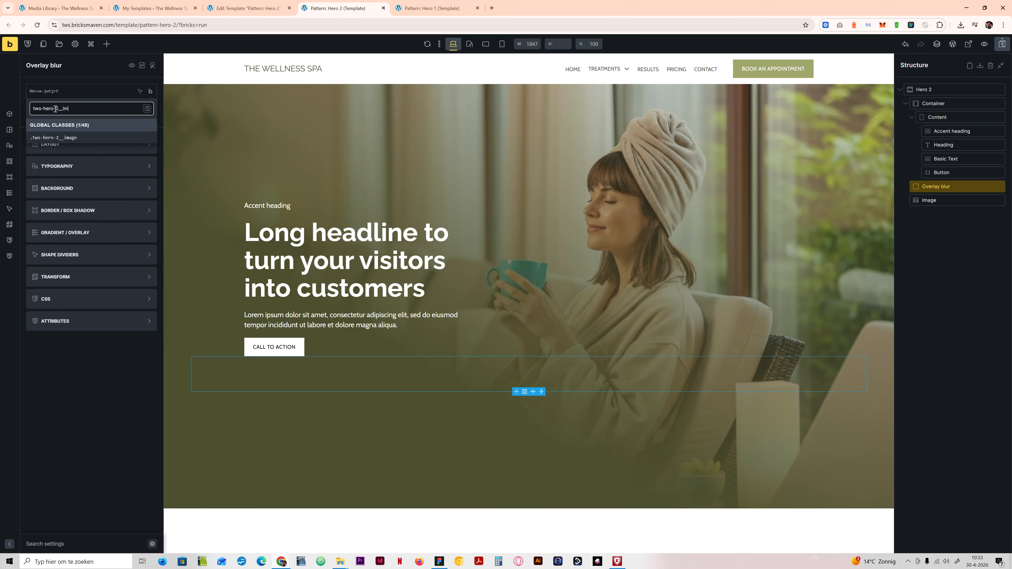
pyautogui.press('BackSpace')
pyautogui.press('BackSpace')
pyautogui.write('__over')
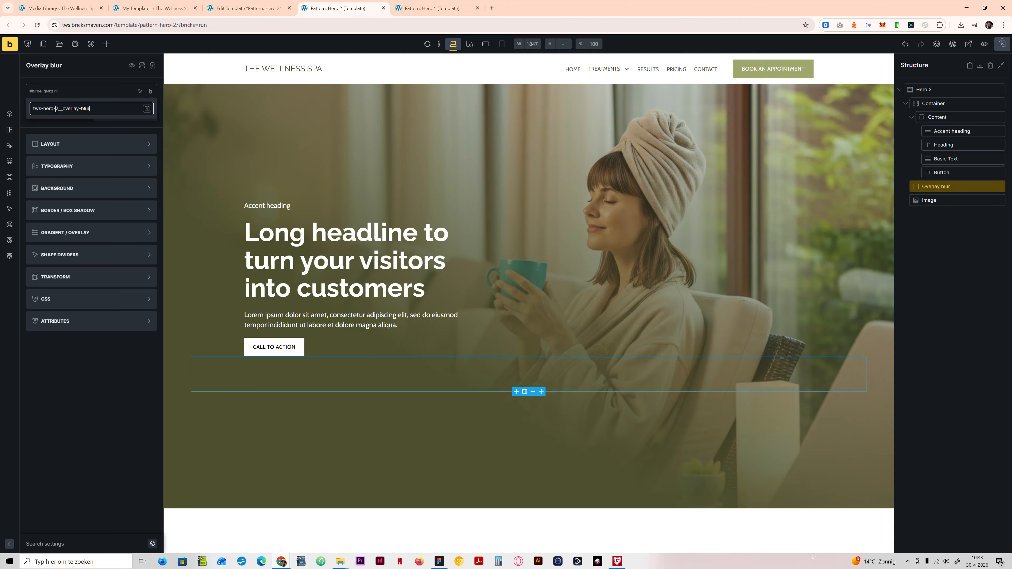
pyautogui.write('lay-blur')
pyautogui.press('Return')
# Step: Set the Overlay blur block's position to absolute in its layout settings
pyautogui.click(120, 154)
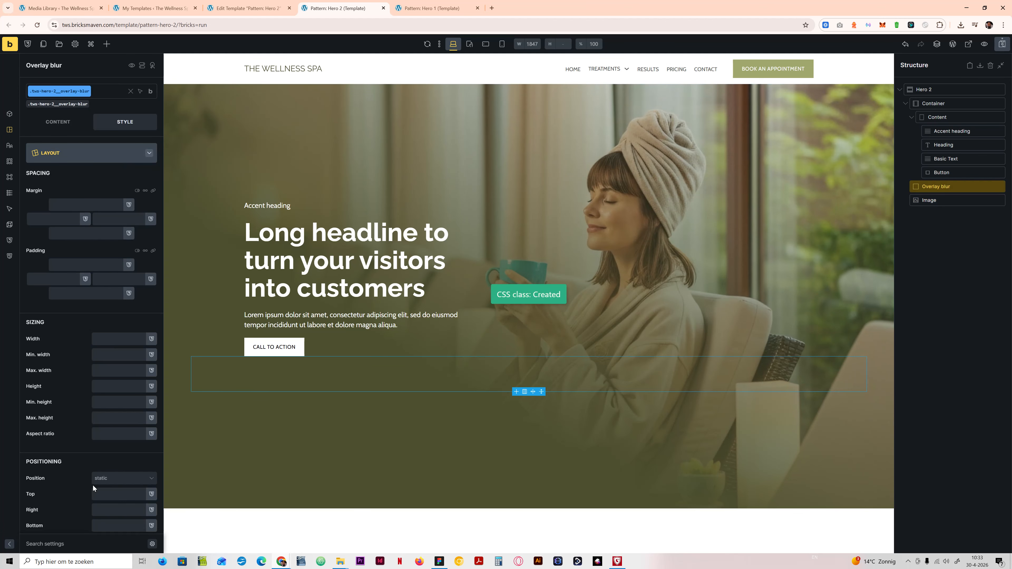
pyautogui.click(100, 480)
pyautogui.click(102, 513)
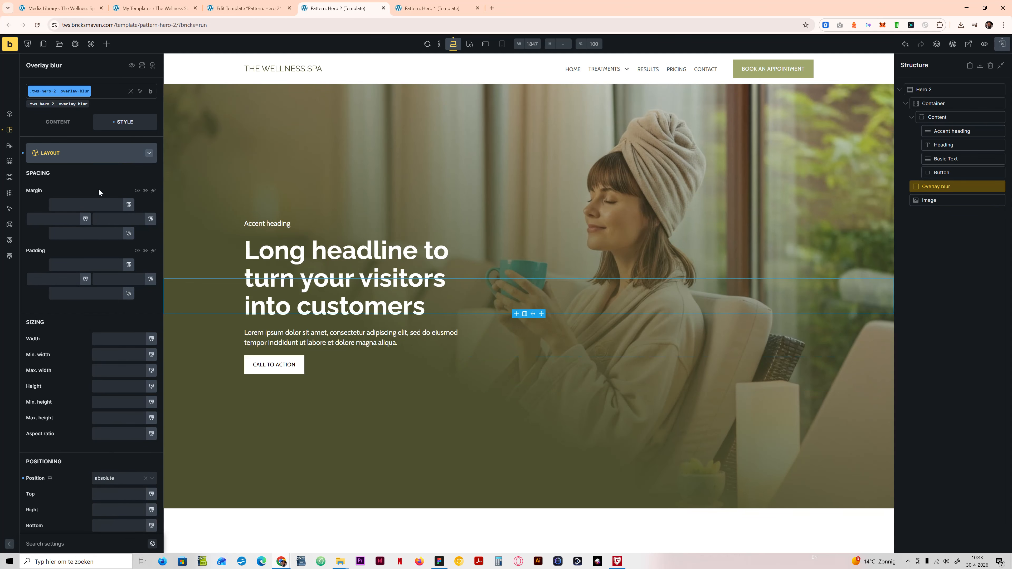
pyautogui.click(68, 153)
pyautogui.click(80, 153)
# Step: Set the Overlay blur block's bottom, right and left offsets to 0
pyautogui.scroll(-4, 94, 442)
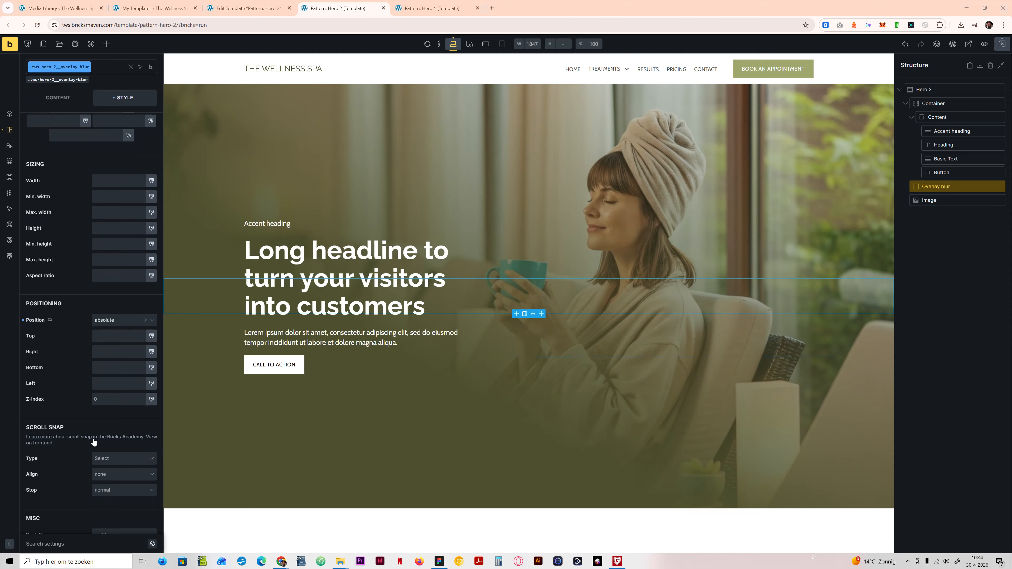
pyautogui.click(100, 370)
pyautogui.write('0')
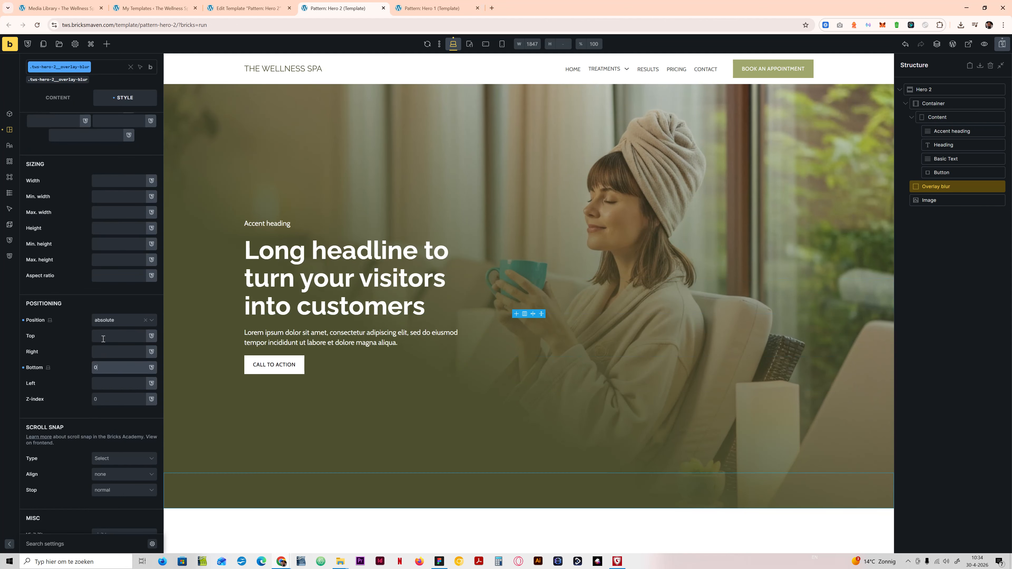
pyautogui.click(98, 350)
pyautogui.write('0')
pyautogui.click(100, 383)
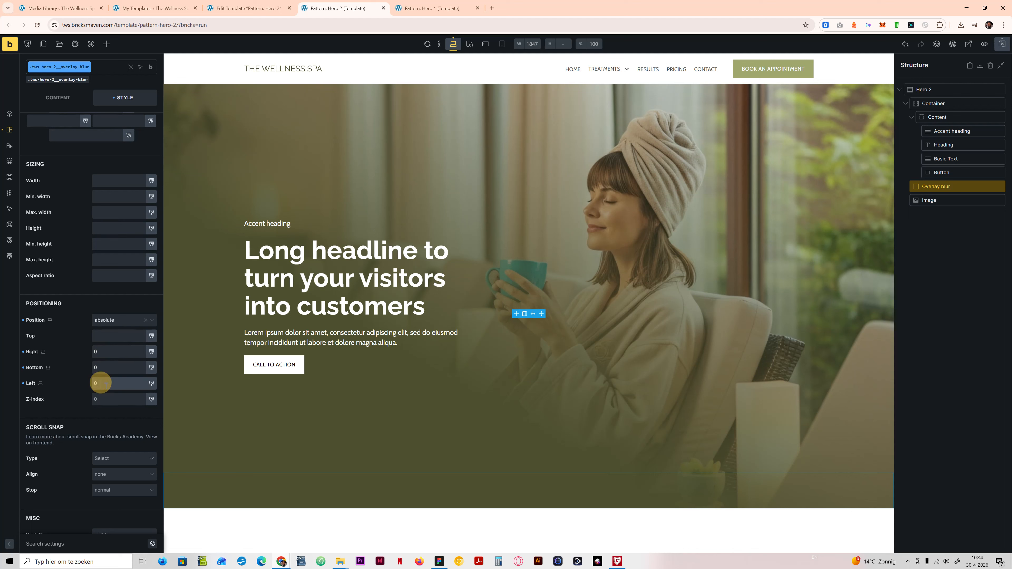
pyautogui.write('0')
pyautogui.click(109, 400)
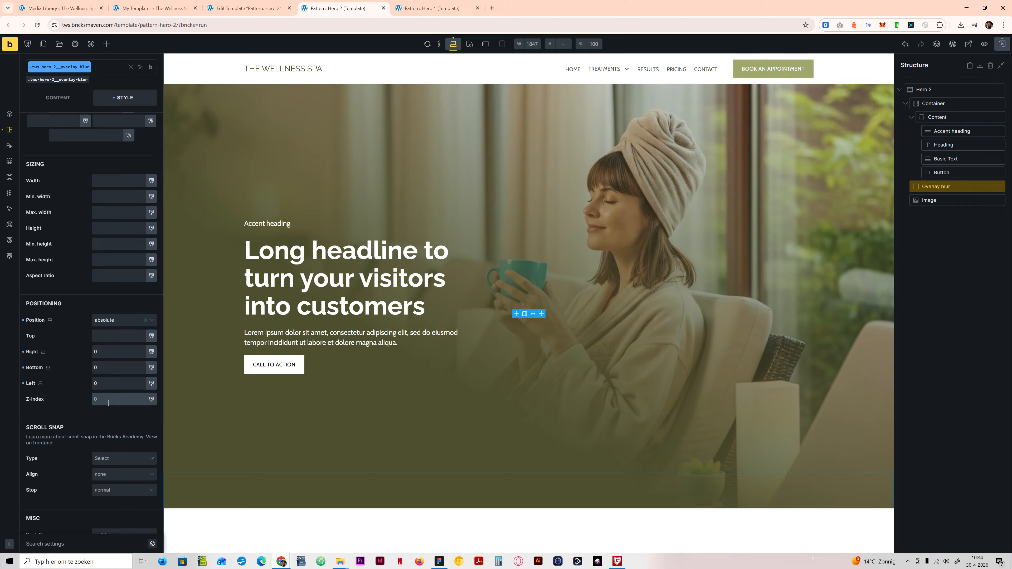
# Step: Look up the Background blur layer's size in Figma, set the Overlay blur block's height to 390px, and save the template
pyautogui.scroll(3, 93, 149)
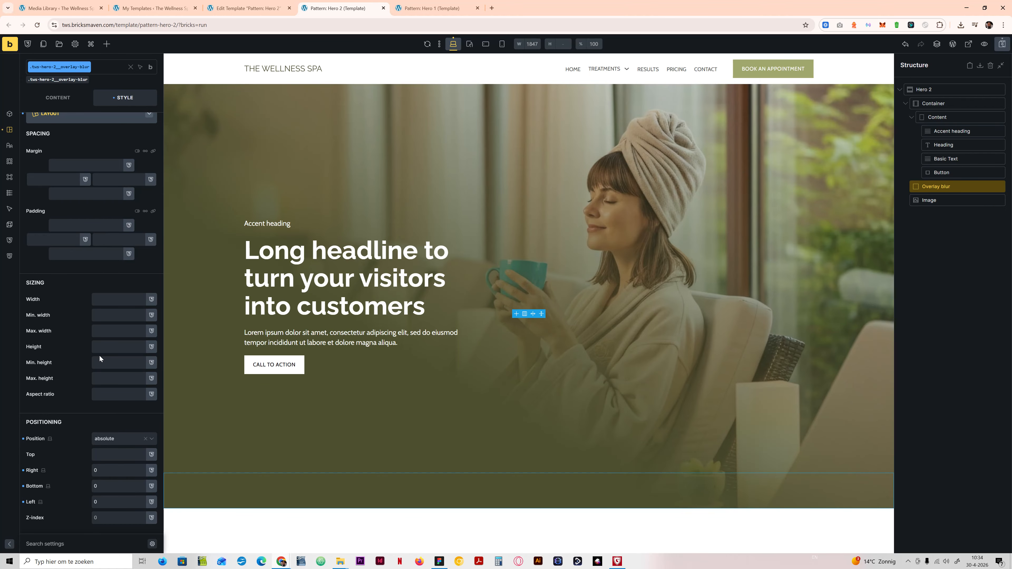
pyautogui.click(109, 347)
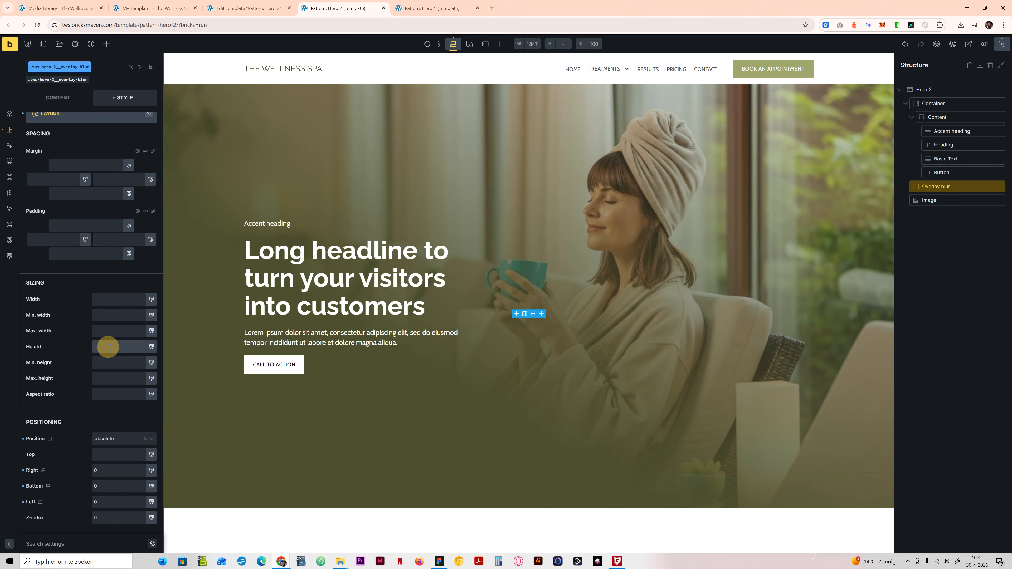
pyautogui.click(439, 561)
pyautogui.click(783, 379)
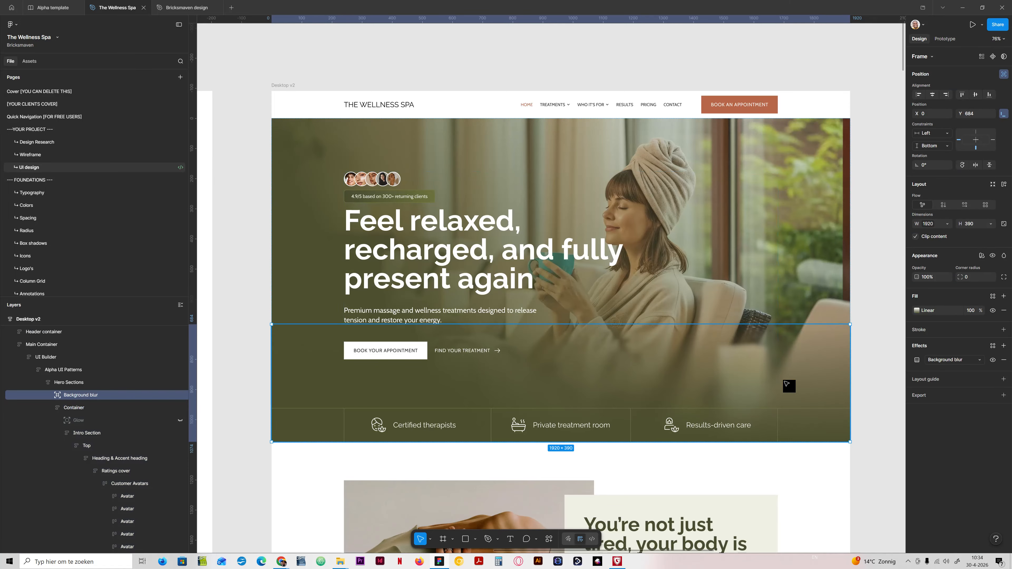
pyautogui.click(439, 562)
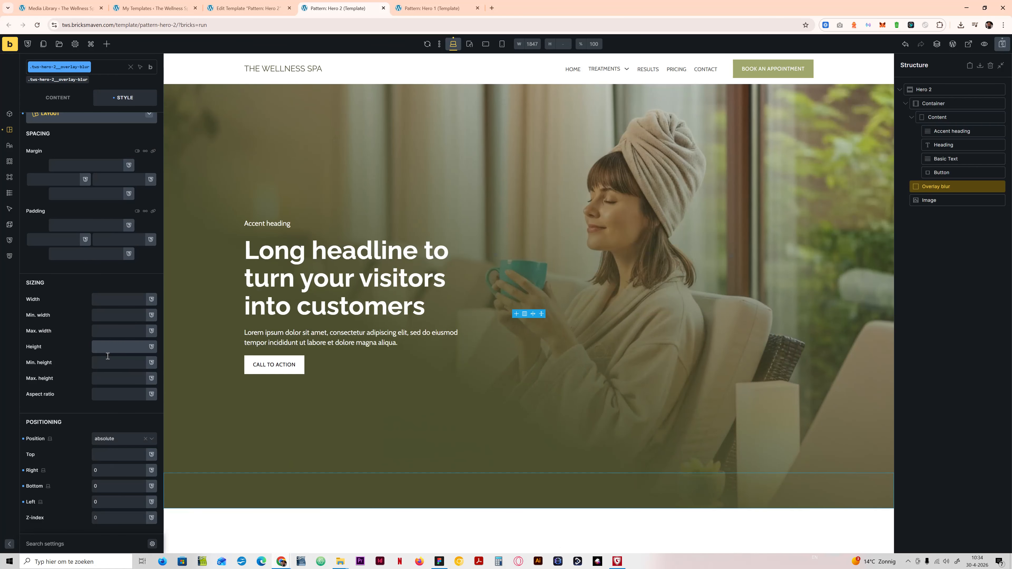
pyautogui.write('390px')
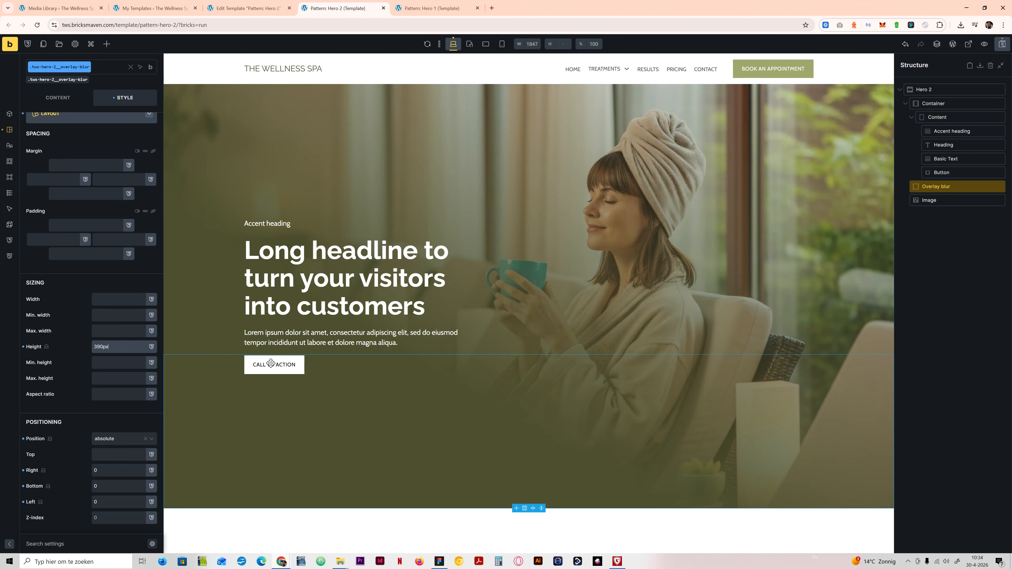
pyautogui.click(987, 44)
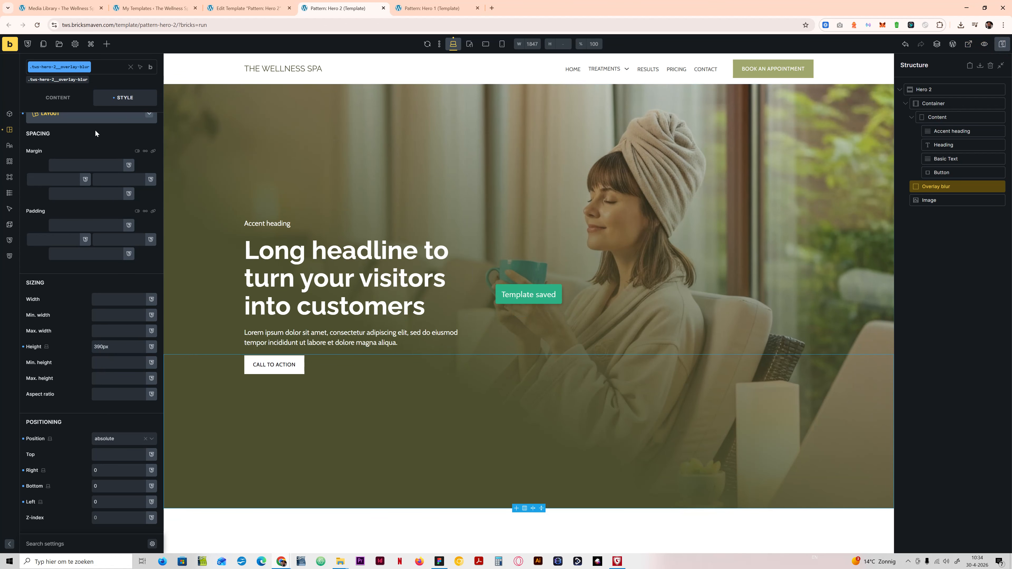
# Step: Preview the Overlay blur block's area with a var(--secondary) background colour, and clear that colour again
pyautogui.click(94, 115)
pyautogui.click(131, 194)
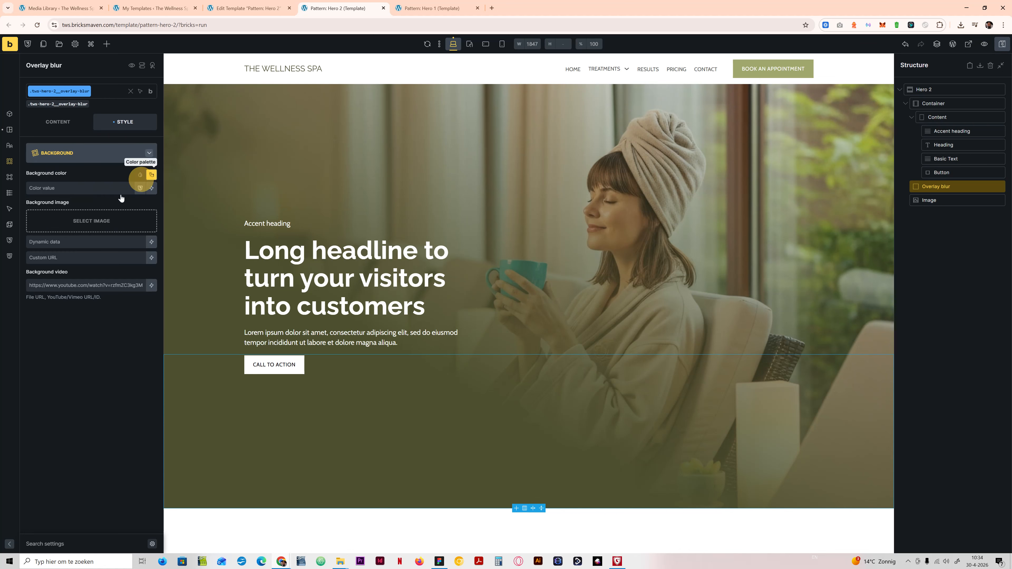
pyautogui.click(137, 218)
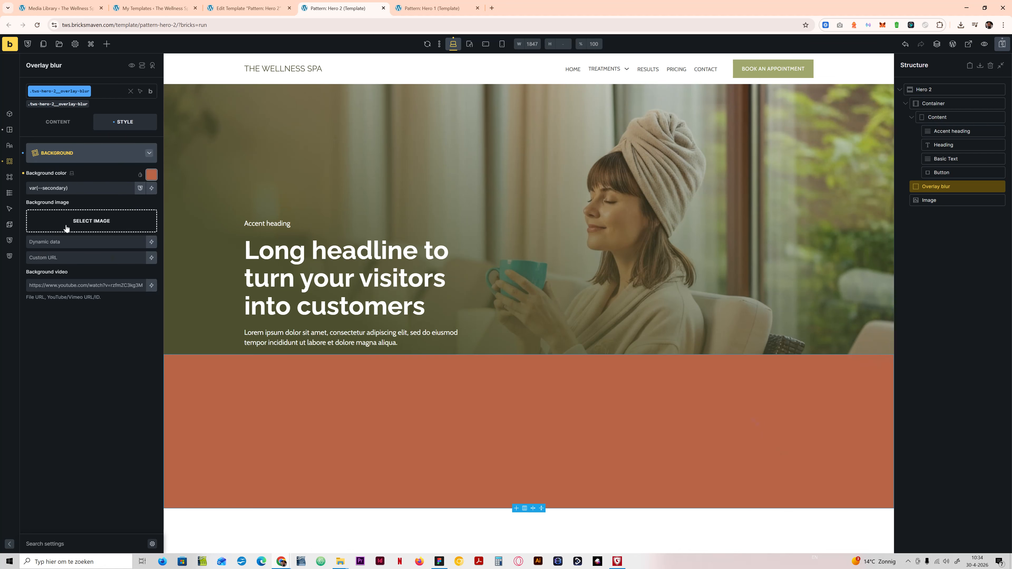
pyautogui.click(23, 174)
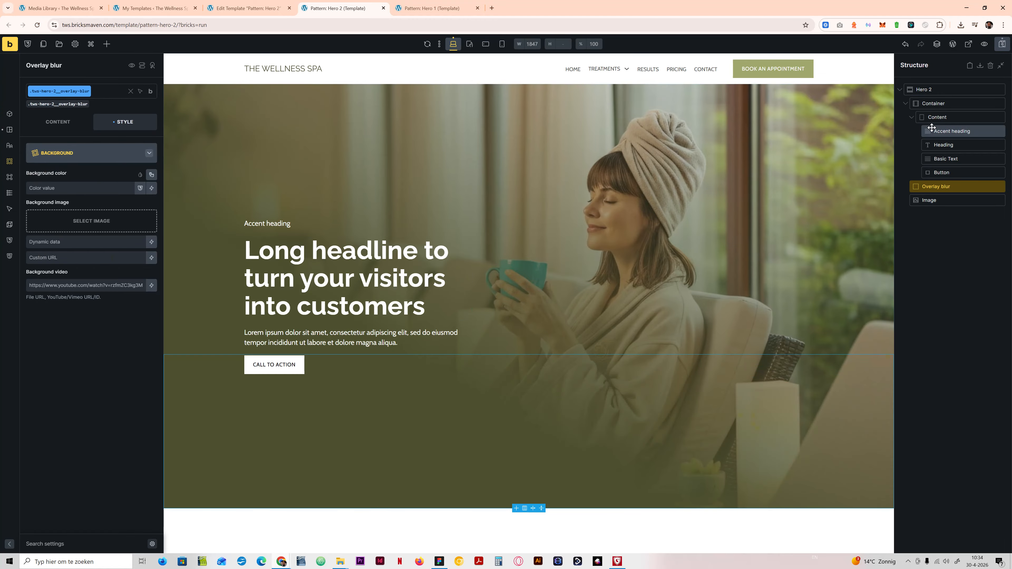
# Step: Set the Content block's z-index to 1, change its position type, and save the template
pyautogui.click(938, 117)
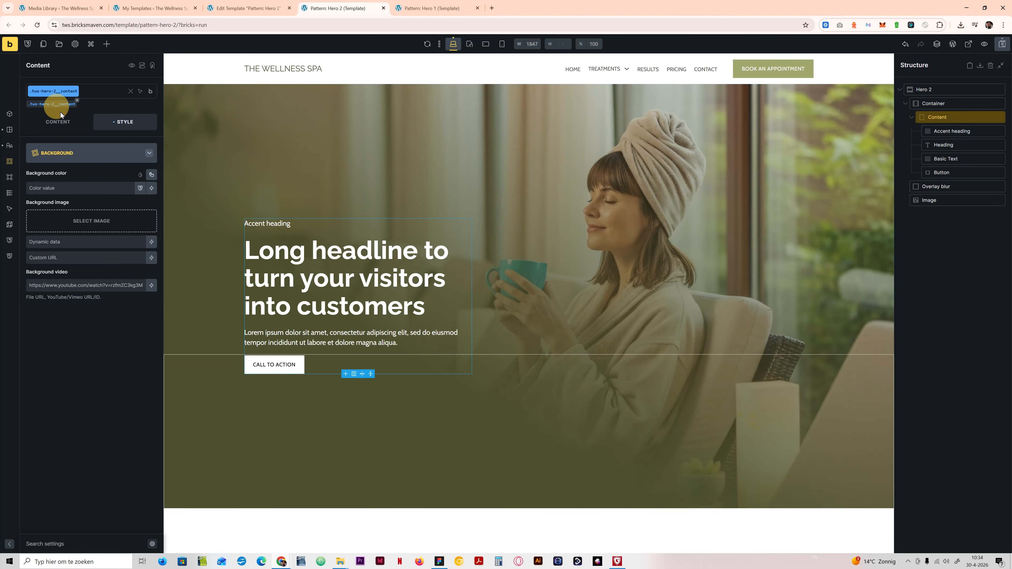
pyautogui.click(78, 156)
pyautogui.scroll(-5, 113, 359)
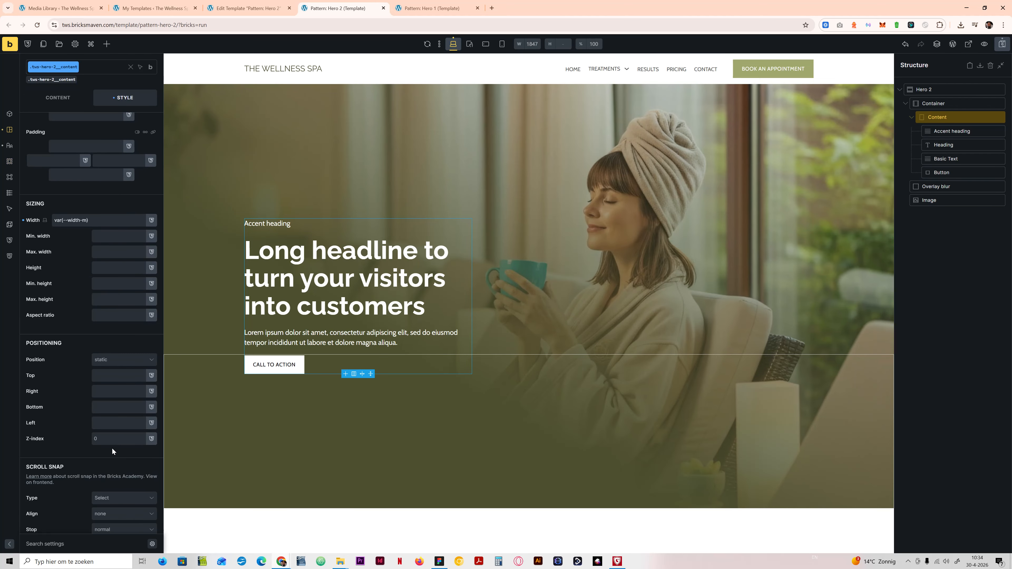
pyautogui.click(113, 439)
pyautogui.write('1')
pyautogui.click(118, 360)
pyautogui.click(110, 391)
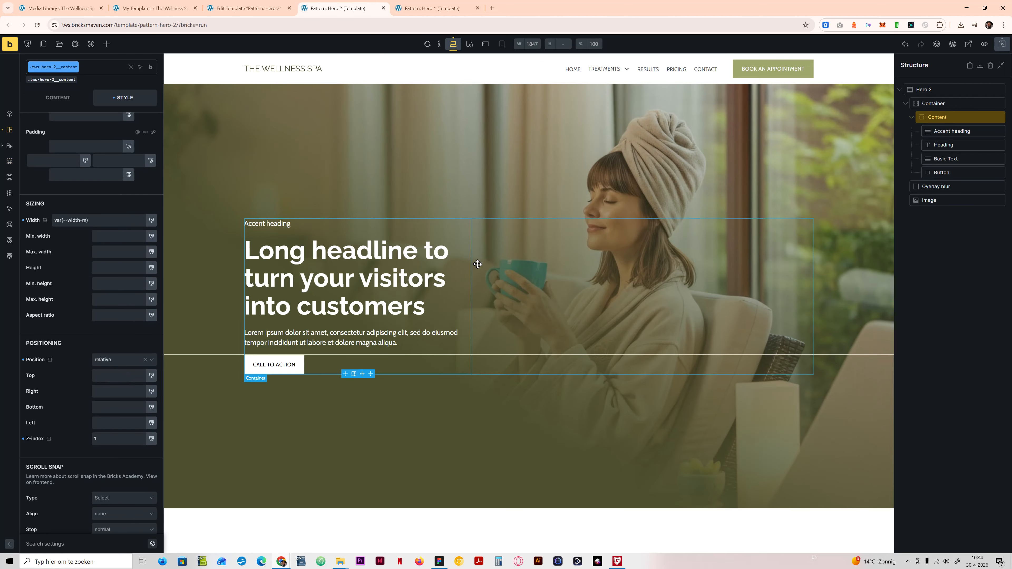
pyautogui.click(283, 331)
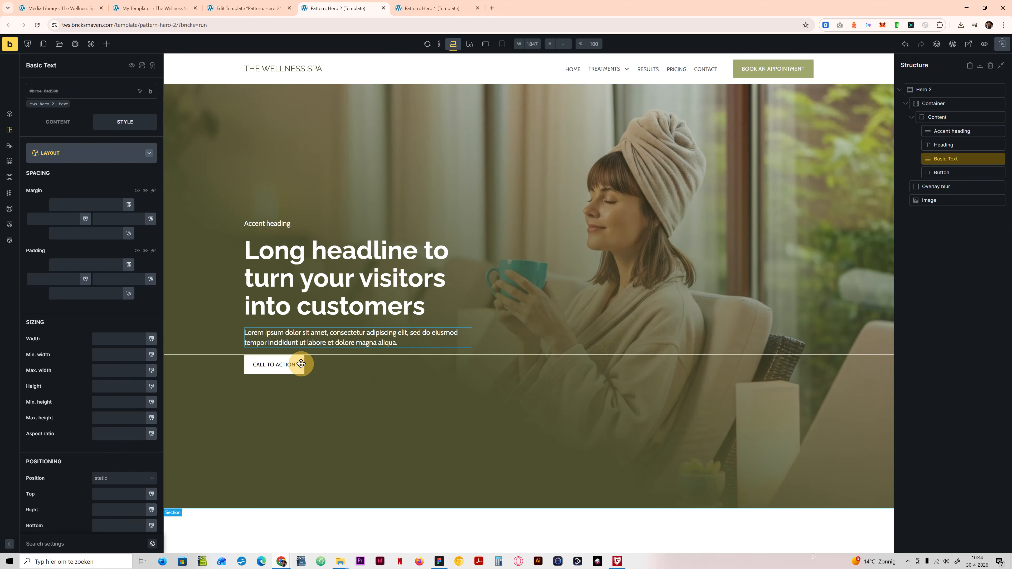
pyautogui.hotkey('ctrl', 's')
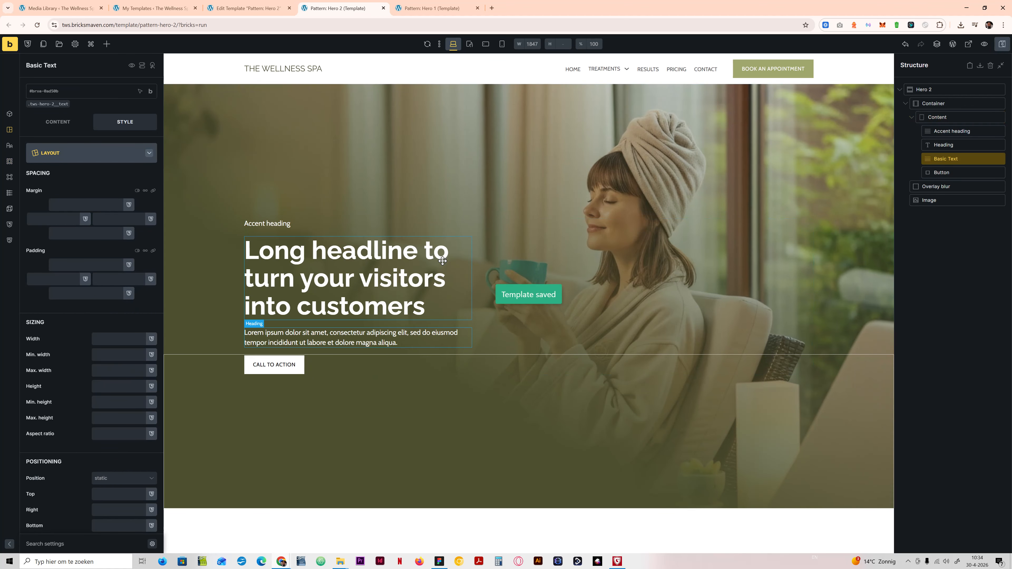
# Step: Add a gradient applied as Overlay to the tws-hero-2__overlay-blur class, with two colour entries
pyautogui.click(936, 186)
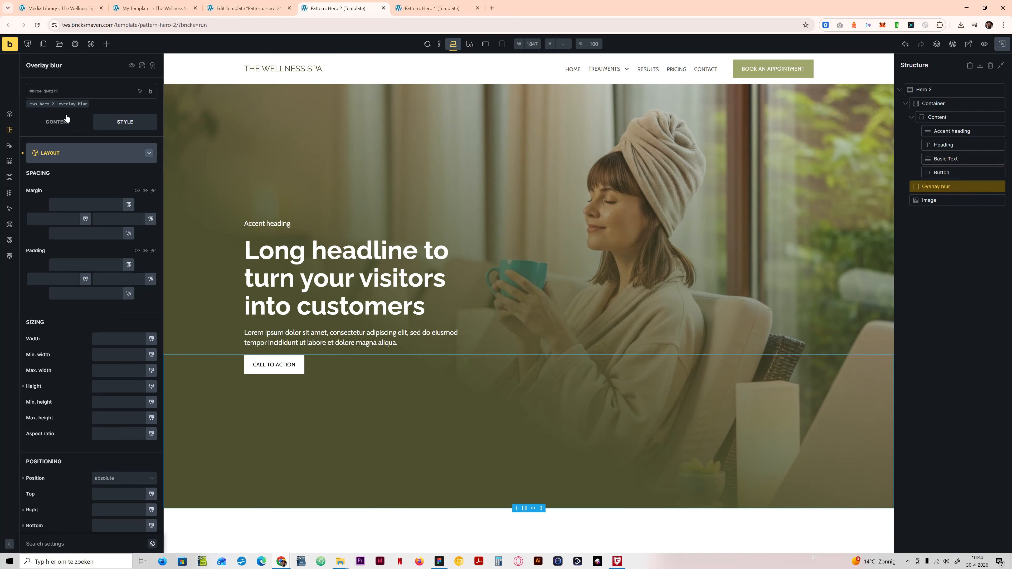
pyautogui.click(59, 104)
pyautogui.scroll(-2, 114, 374)
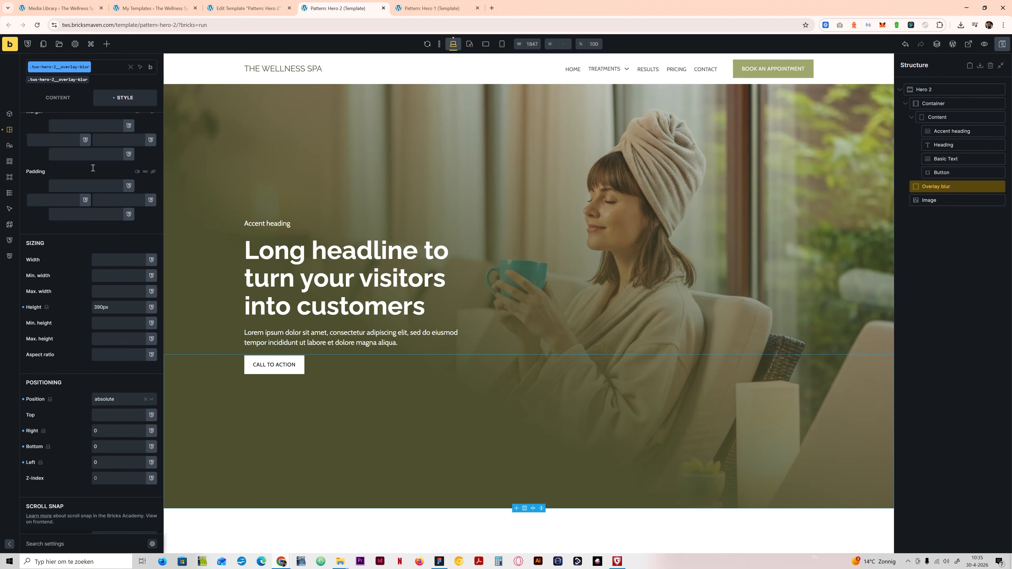
pyautogui.scroll(5, 93, 168)
pyautogui.click(72, 153)
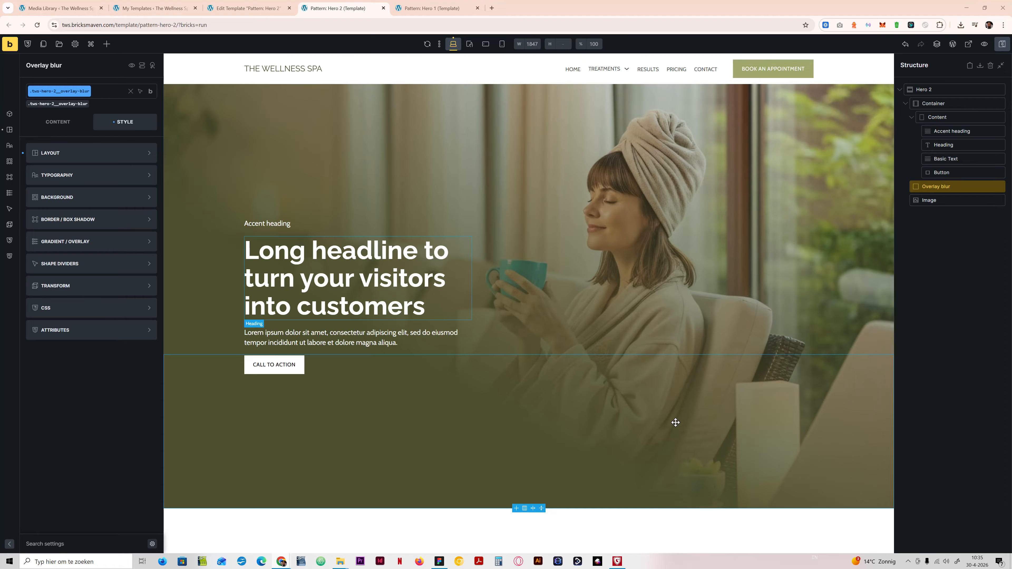
pyautogui.click(78, 241)
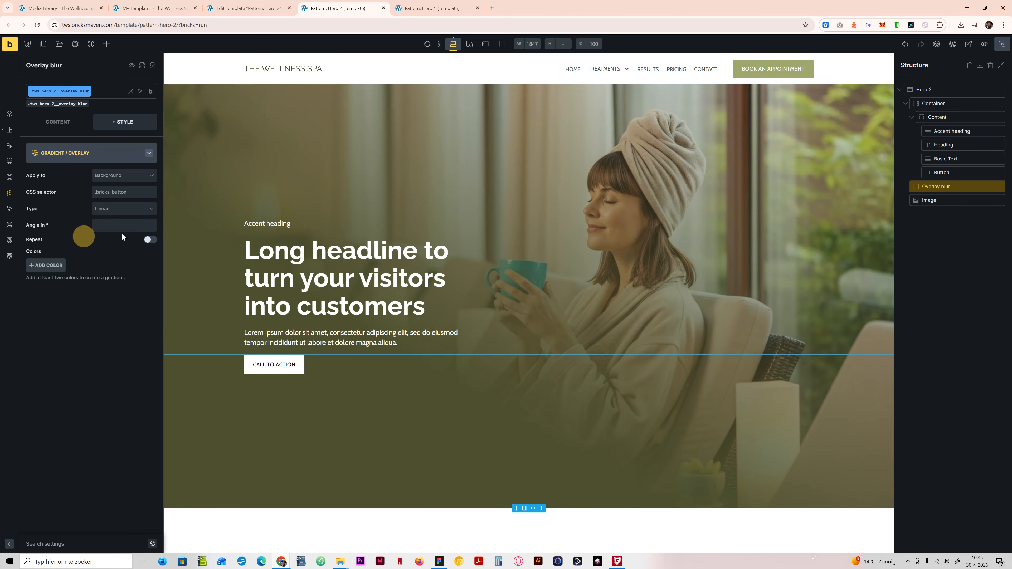
pyautogui.click(125, 179)
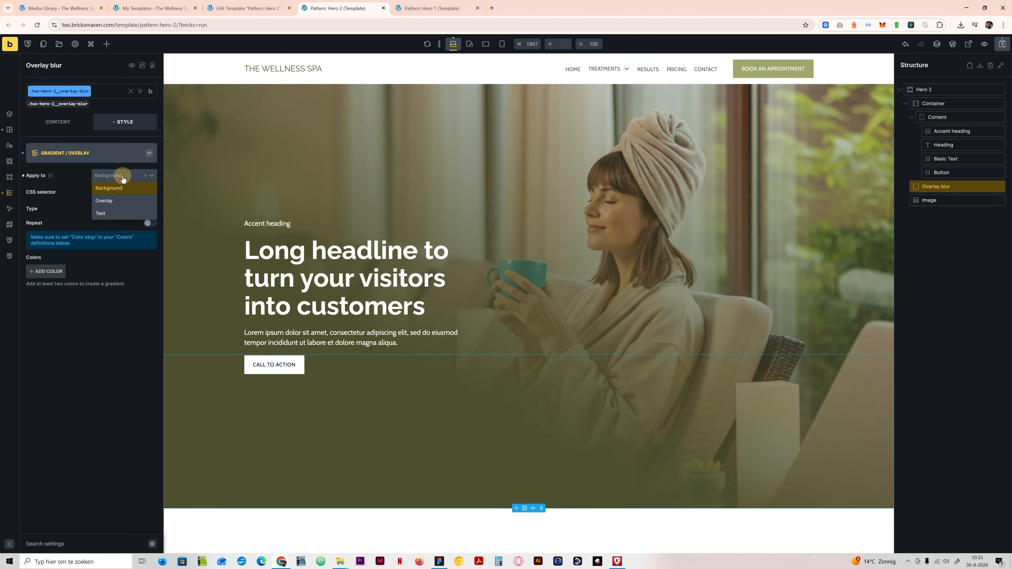
pyautogui.click(119, 201)
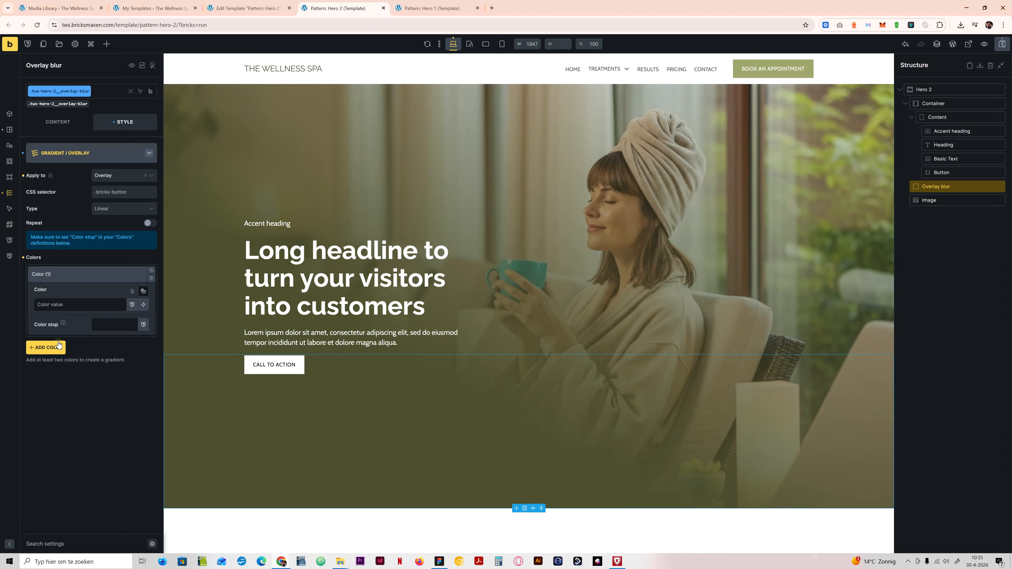
pyautogui.click(45, 347)
pyautogui.click(77, 322)
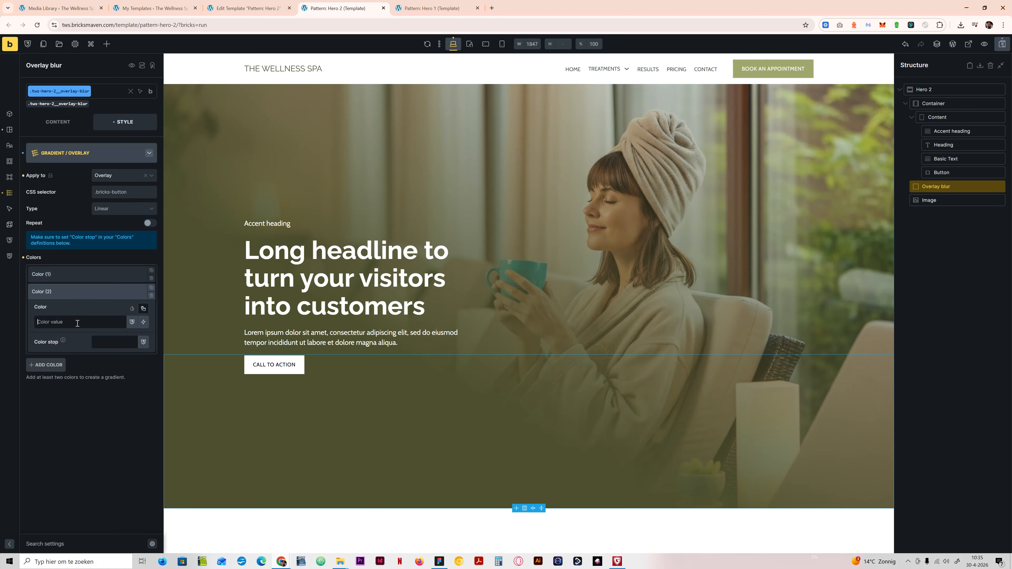
pyautogui.click(89, 275)
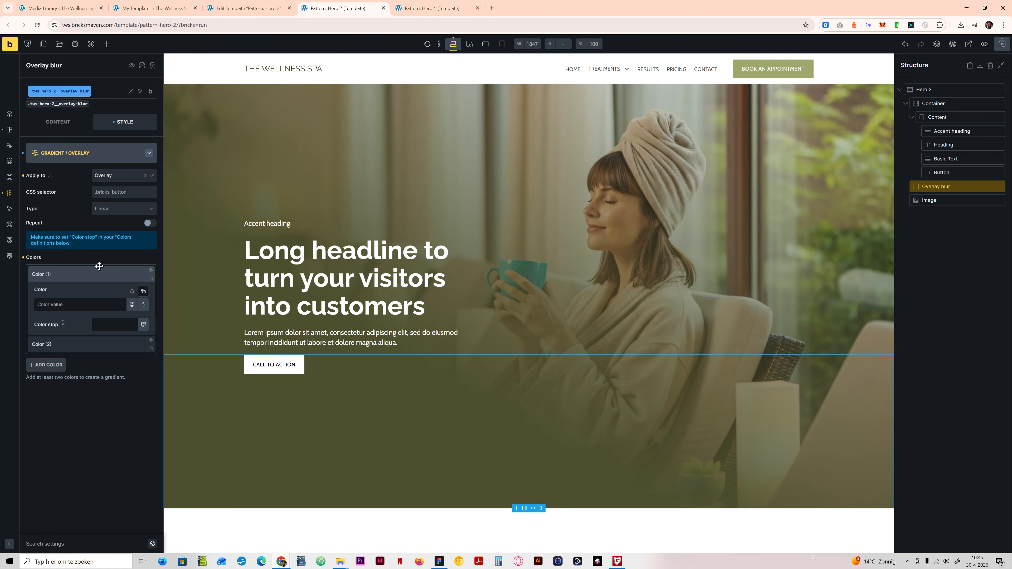
# Step: Copy the 100% stop's hex from the Background blur layer's gradient in Figma and set Bricks' second gradient colour to #4D502F
pyautogui.click(440, 562)
pyautogui.click(915, 312)
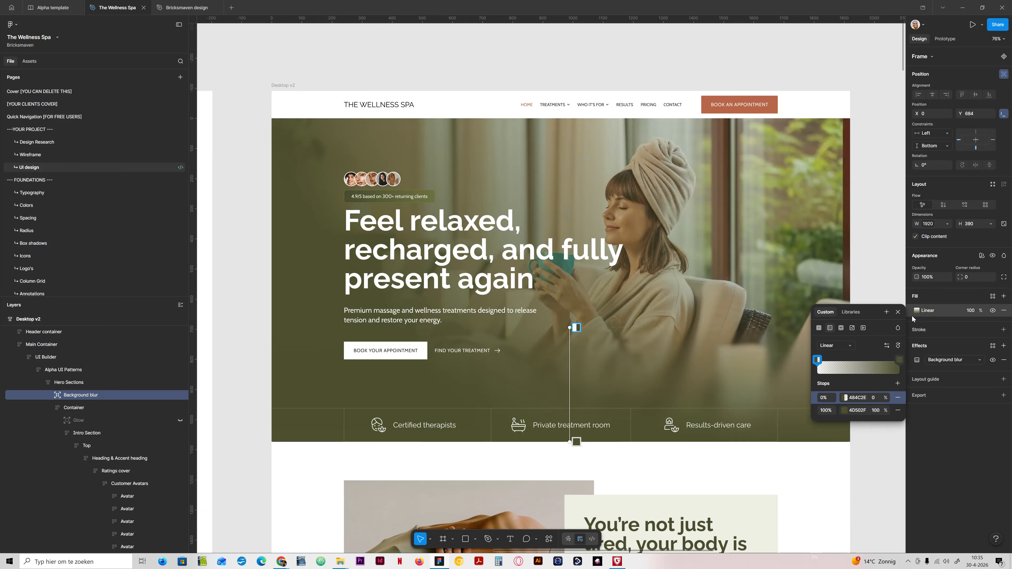
pyautogui.click(856, 411)
pyautogui.hotkey('ctrl', 'c')
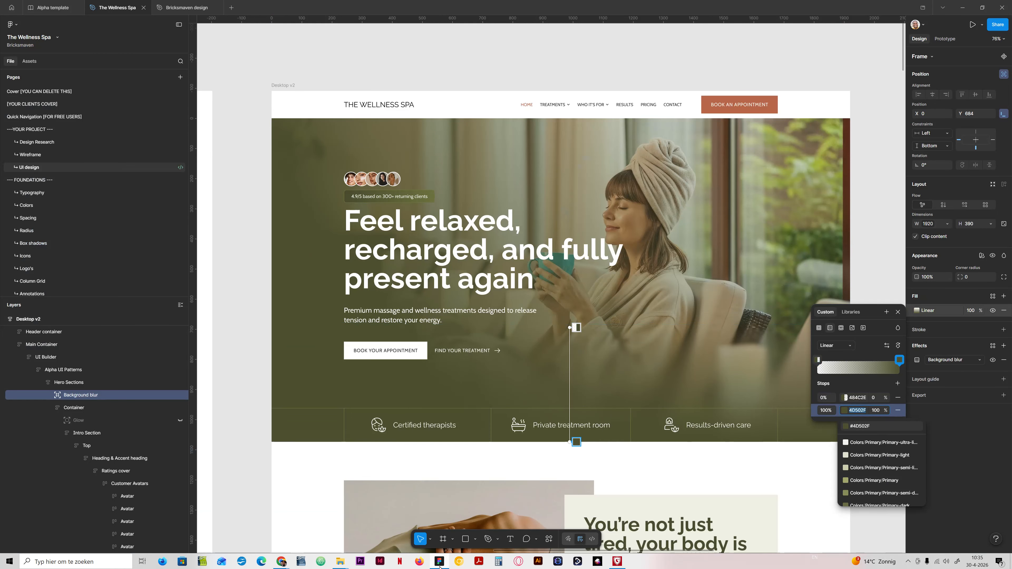
pyautogui.click(281, 561)
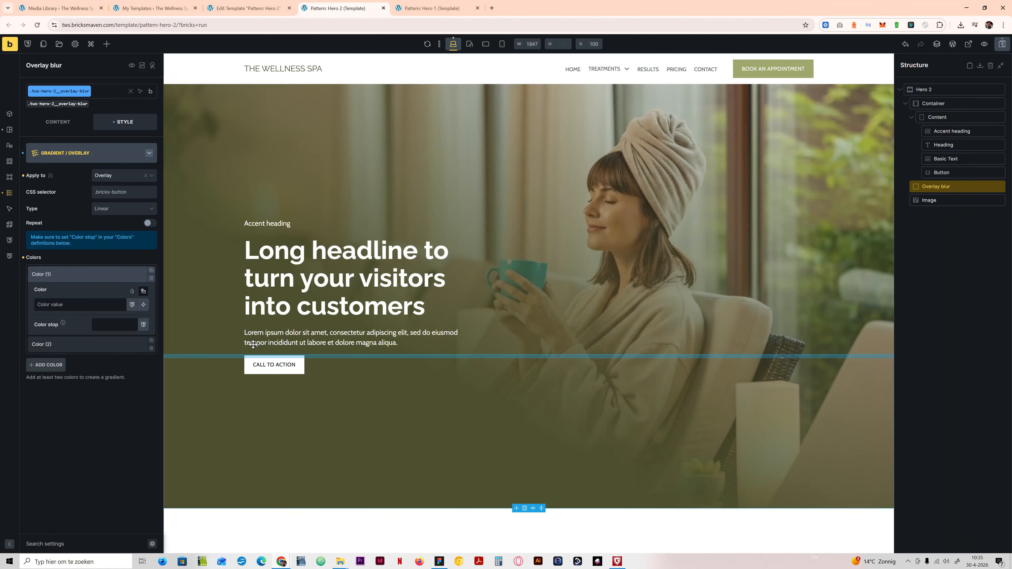
pyautogui.click(79, 344)
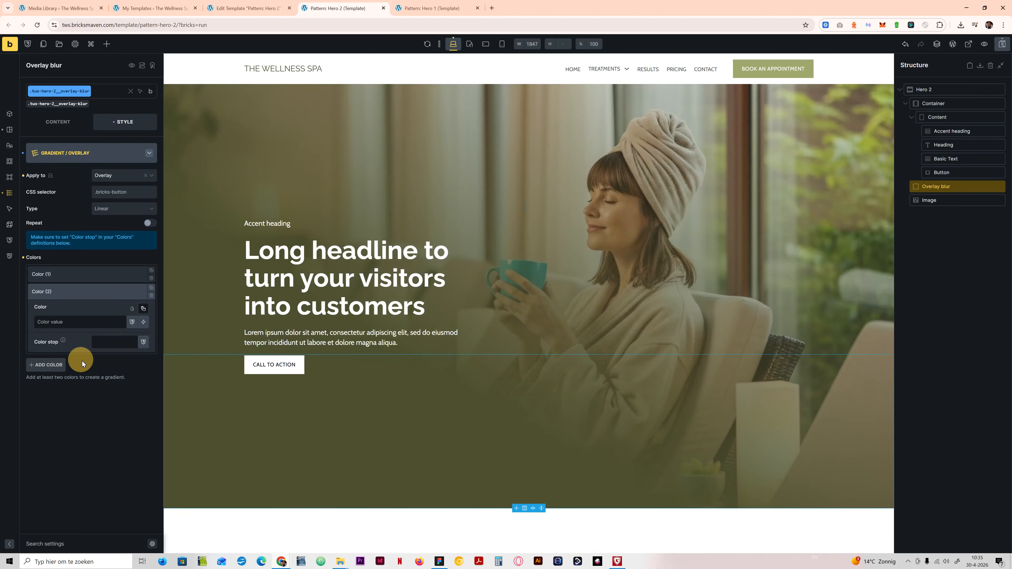
pyautogui.click(85, 321)
pyautogui.write('#')
pyautogui.hotkey('ctrl', 'v')
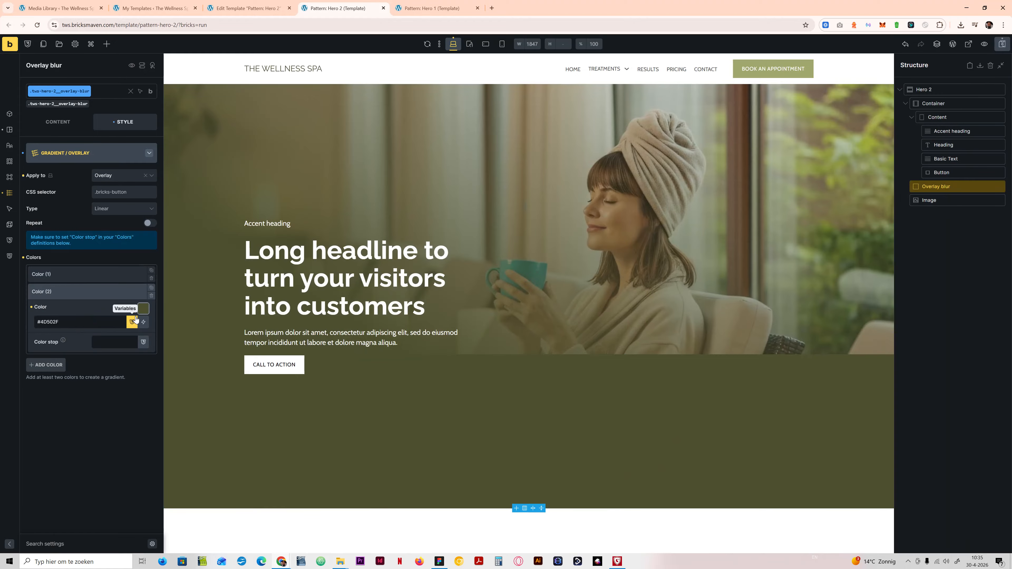
# Step: Set the first gradient colour to #4D502F and lower its opacity to 0
pyautogui.click(76, 279)
pyautogui.click(439, 561)
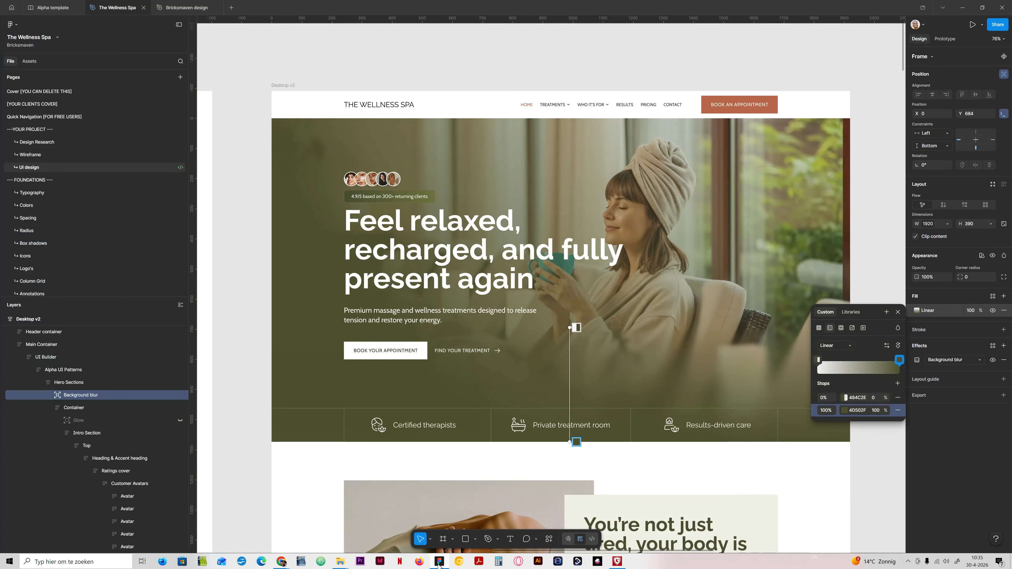
pyautogui.click(439, 562)
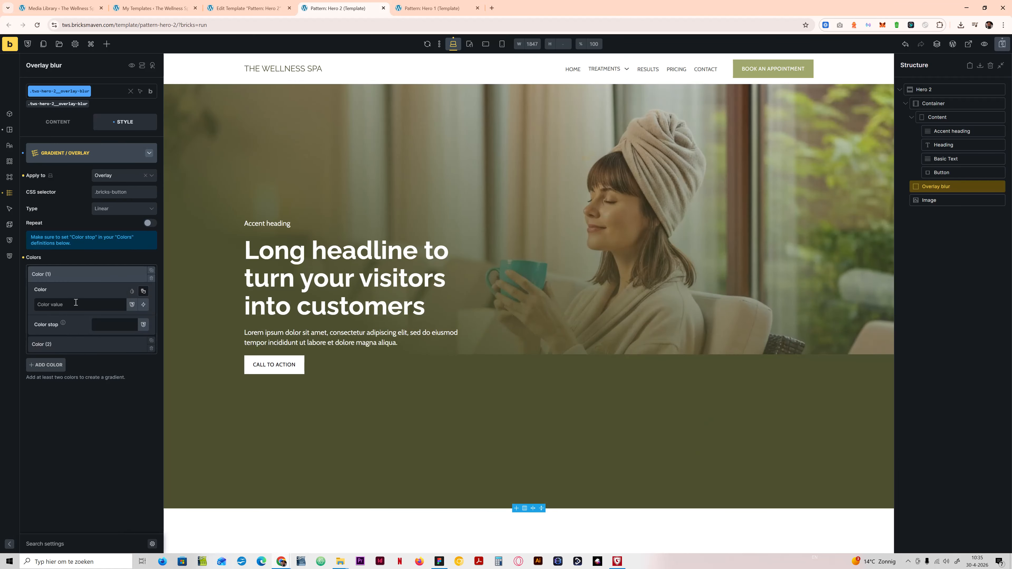
pyautogui.hotkey('ctrl', 'v')
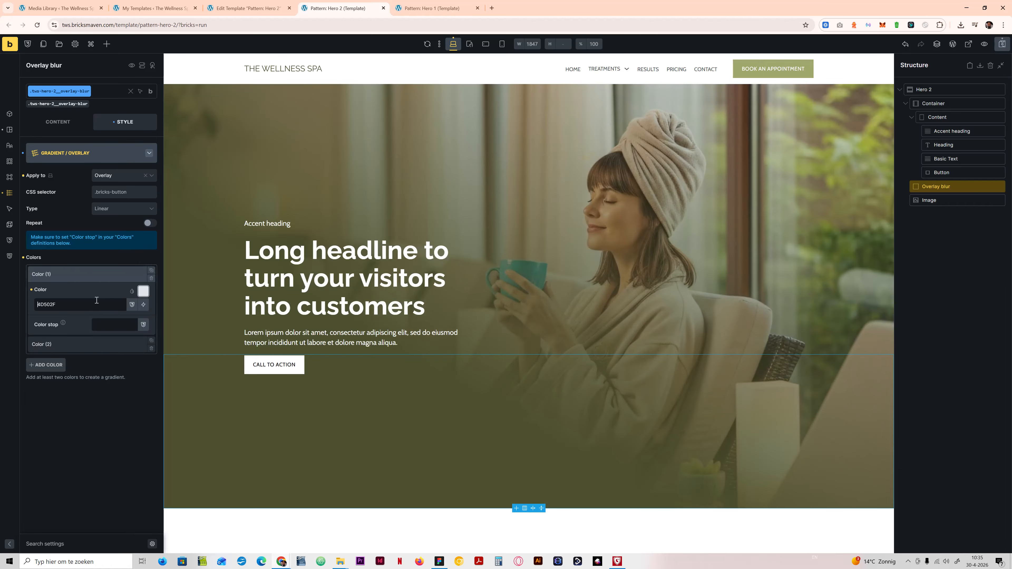
pyautogui.click(143, 291)
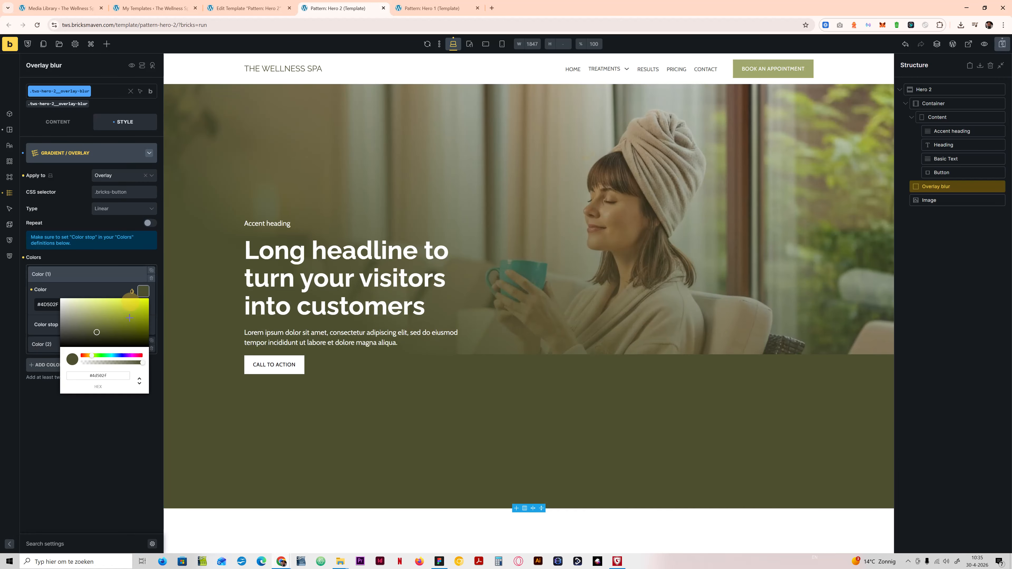
pyautogui.moveTo(142, 362); pyautogui.dragTo(80, 363)
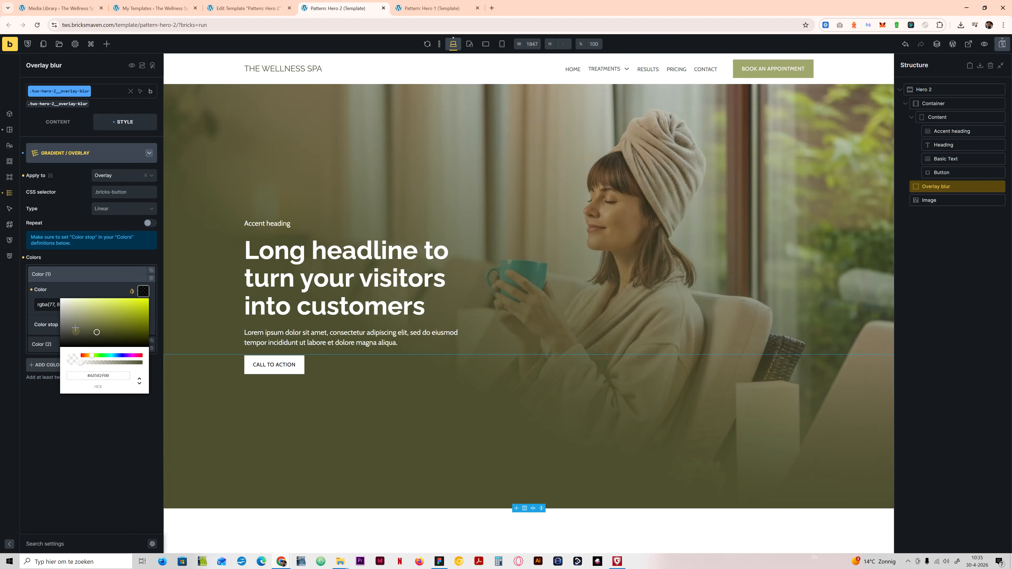
pyautogui.click(89, 274)
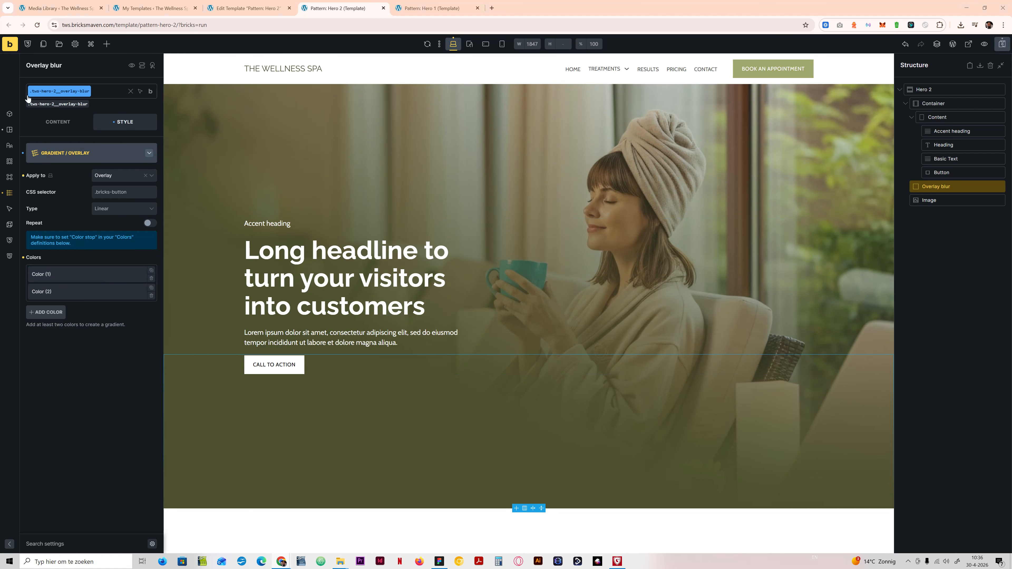
# Step: Add custom CSS to the Overlay blur class with linear-gradient mask images and a backdrop-filter, setting the blur to 10px
pyautogui.click(83, 152)
pyautogui.click(68, 309)
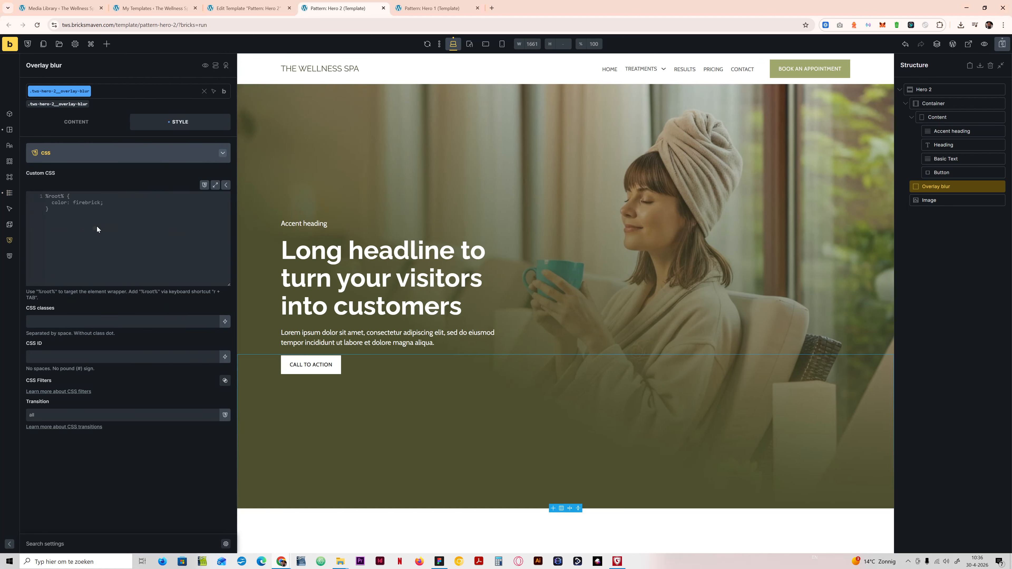
pyautogui.write('%root% {     -webkit-mask-image: linear-gradient(to bottom, rgba(0, 0, 0, 0) 5%, rgba(0, 0, 0, 1) 95%);    mask-image: linear-gradient(to bottom, rgba(0, 0, 0, 0) 5%, rgba(0, 0, 0, 1) 95%);    backdrop-filter: blur(30px); }')
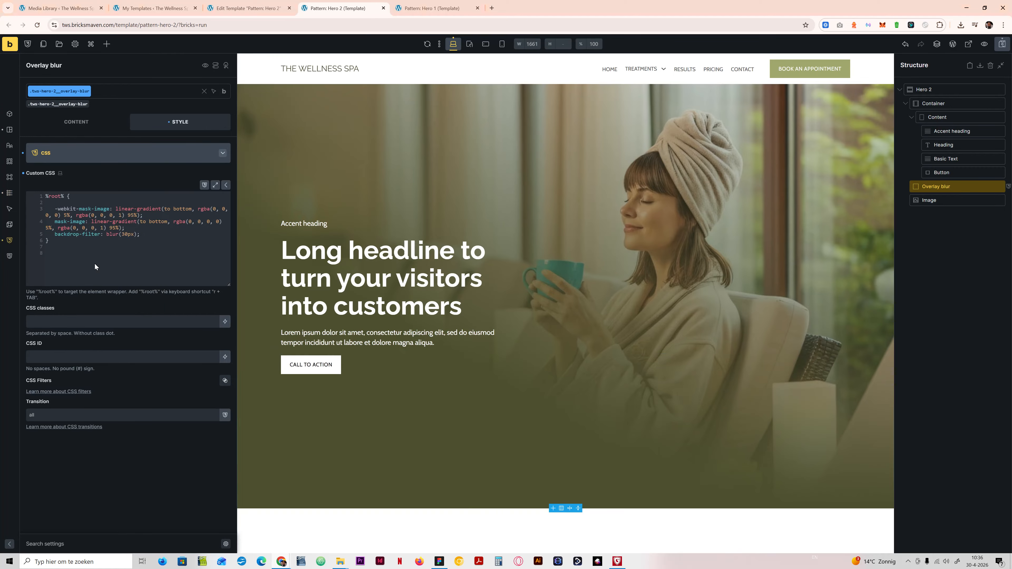
pyautogui.click(52, 201)
pyautogui.press('BackSpace')
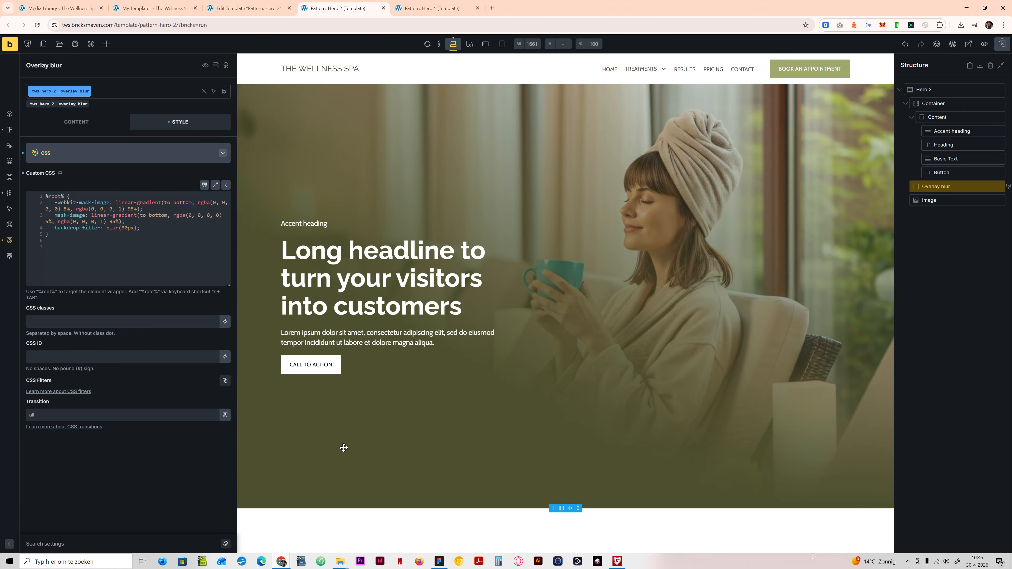
pyautogui.click(125, 226)
pyautogui.press('BackSpace')
pyautogui.write('1')
pyautogui.click(100, 152)
# Step: Check the overlay's gradient colours and remove the -webkit-mask-image and mask-image lines from its custom CSS
pyautogui.click(79, 242)
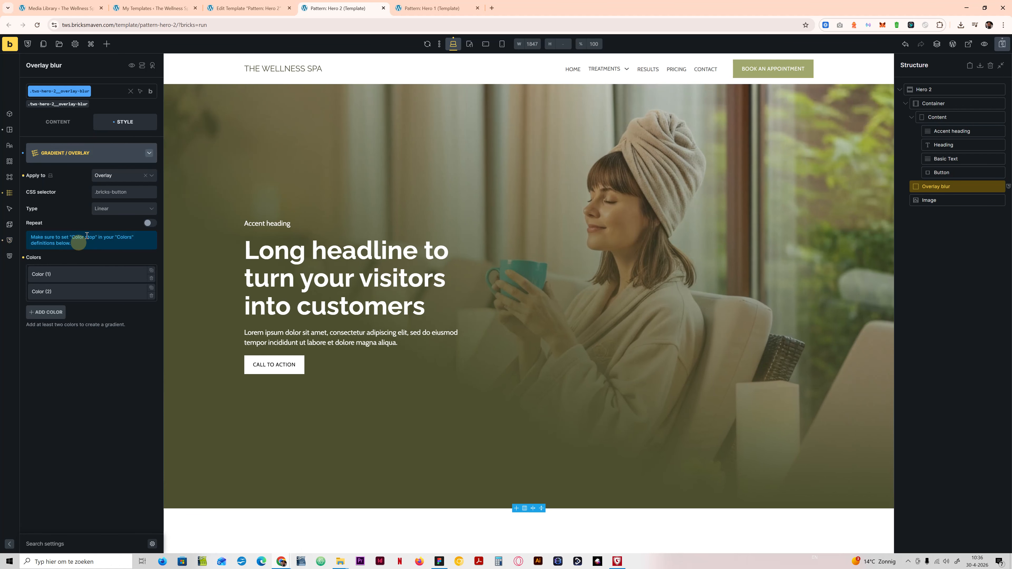
pyautogui.click(94, 278)
pyautogui.click(94, 279)
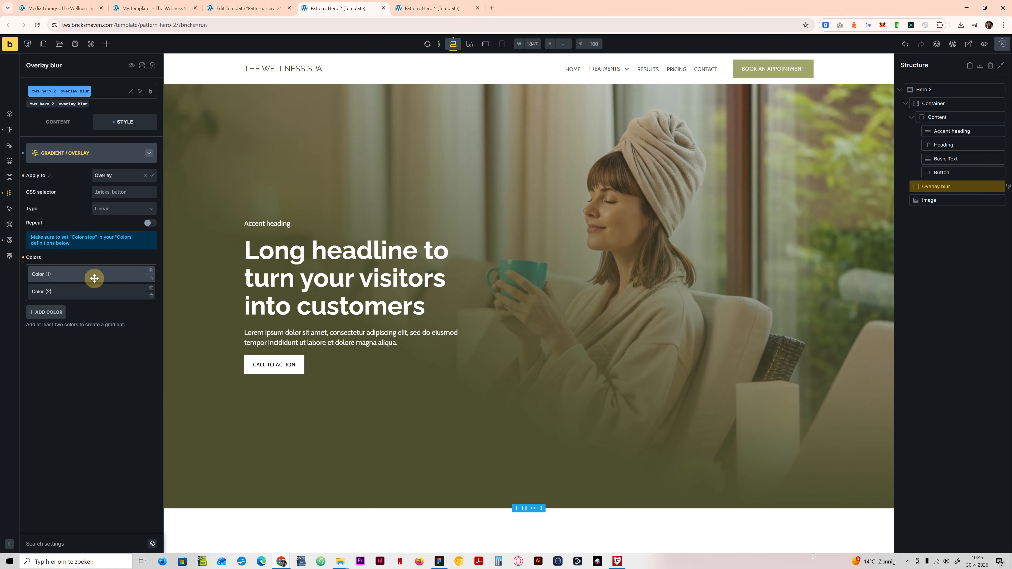
pyautogui.click(93, 292)
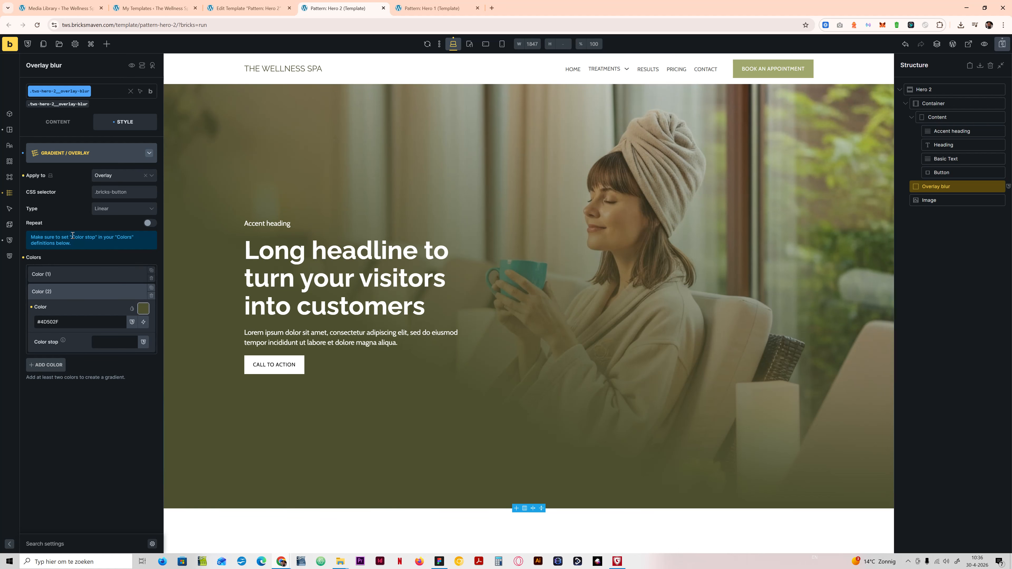
pyautogui.click(70, 156)
pyautogui.click(75, 313)
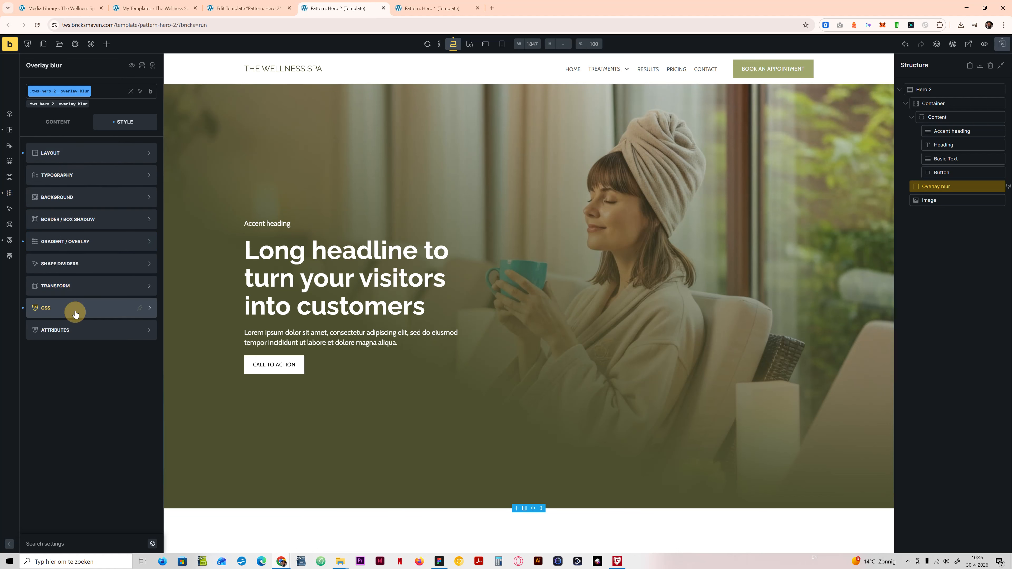
pyautogui.moveTo(149, 222); pyautogui.dragTo(52, 204)
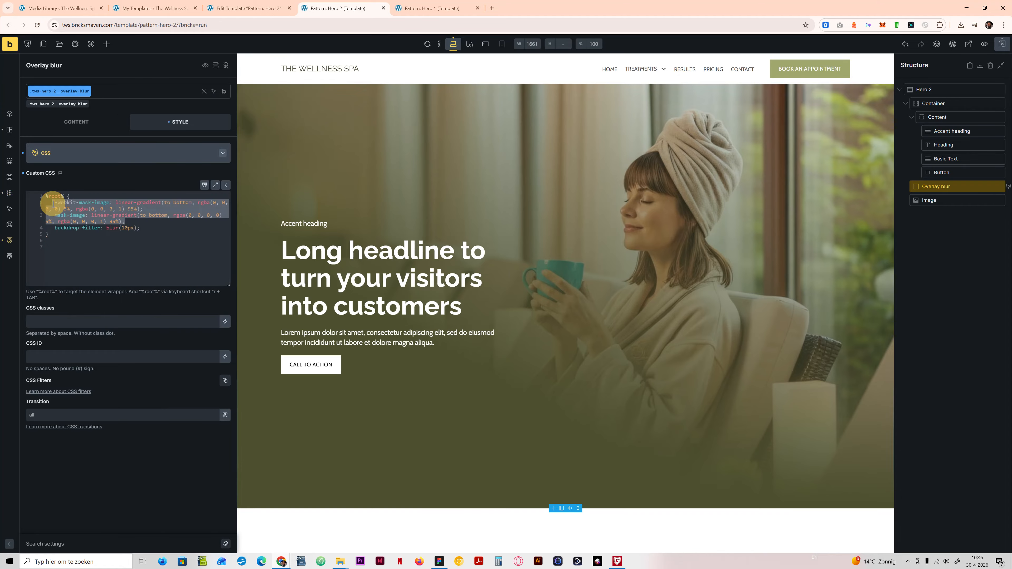
pyautogui.press('BackSpace')
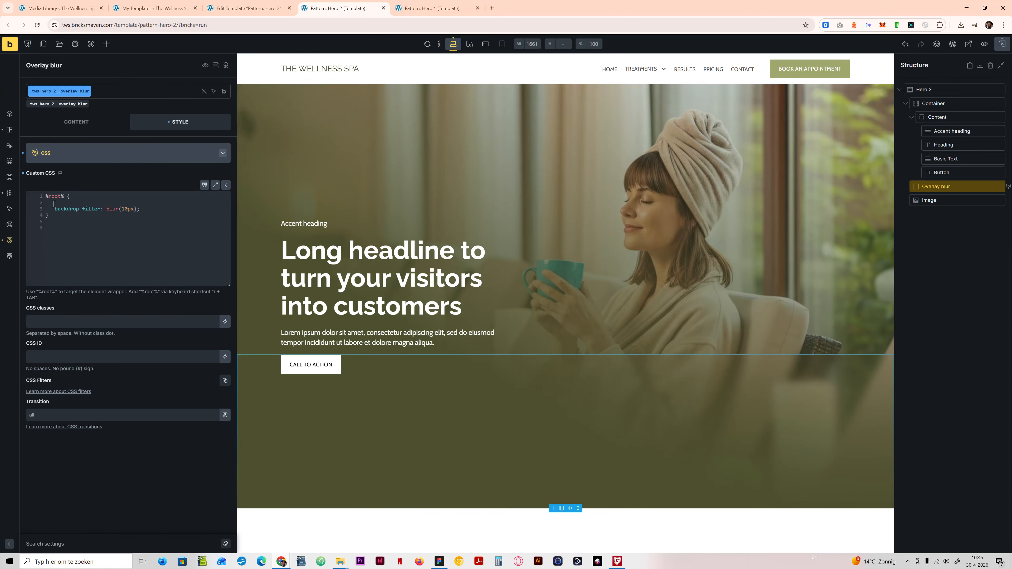
# Step: Restore the removed mask lines in the custom CSS, set both mask gradients' end stops to 45%, and compare the overlay with the Figma design
pyautogui.hotkey('ctrl', 'z')
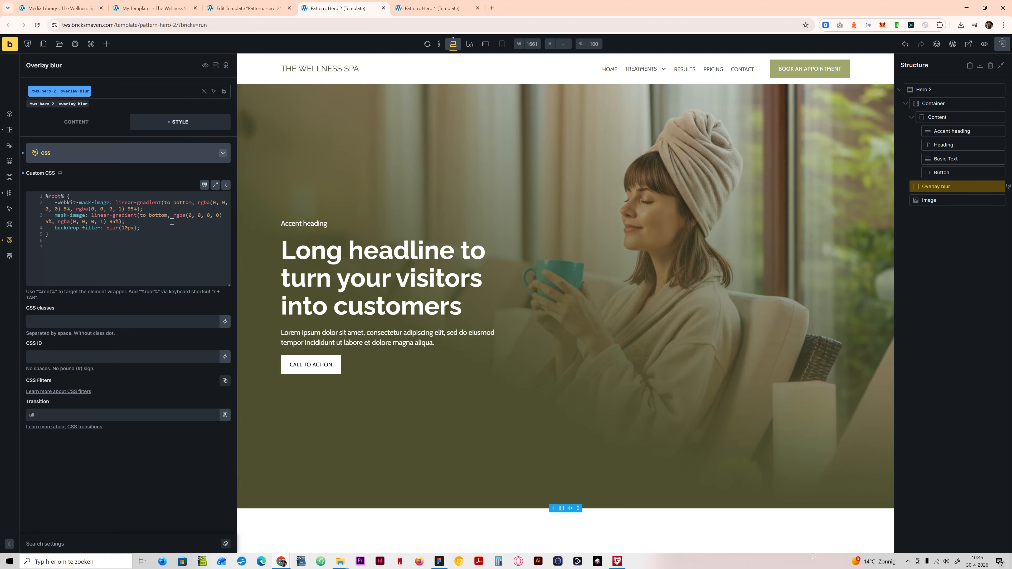
pyautogui.click(131, 207)
pyautogui.click(115, 222)
pyautogui.press('BackSpace')
pyautogui.write('4')
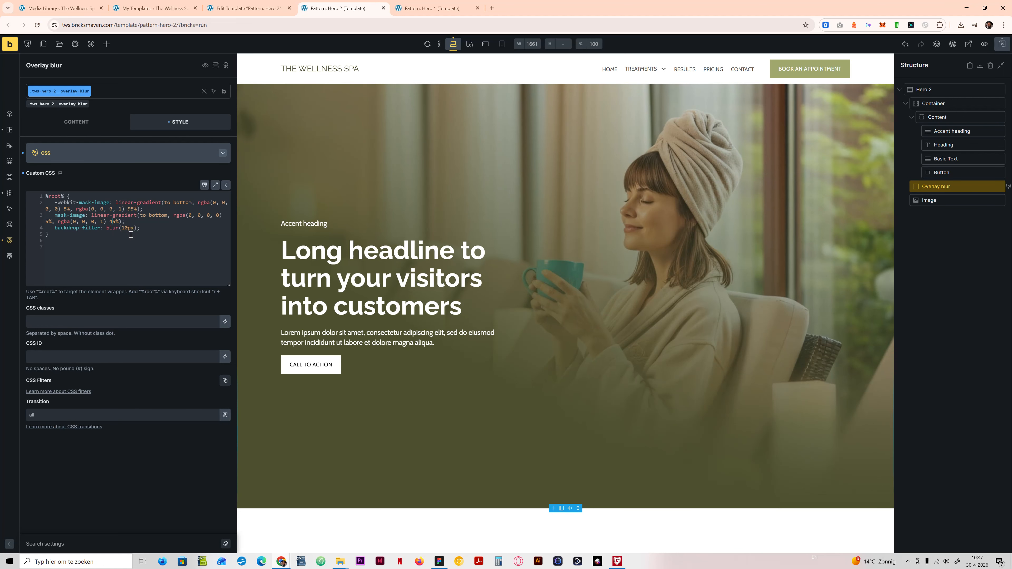
pyautogui.click(132, 209)
pyautogui.press('BackSpace')
pyautogui.write('4')
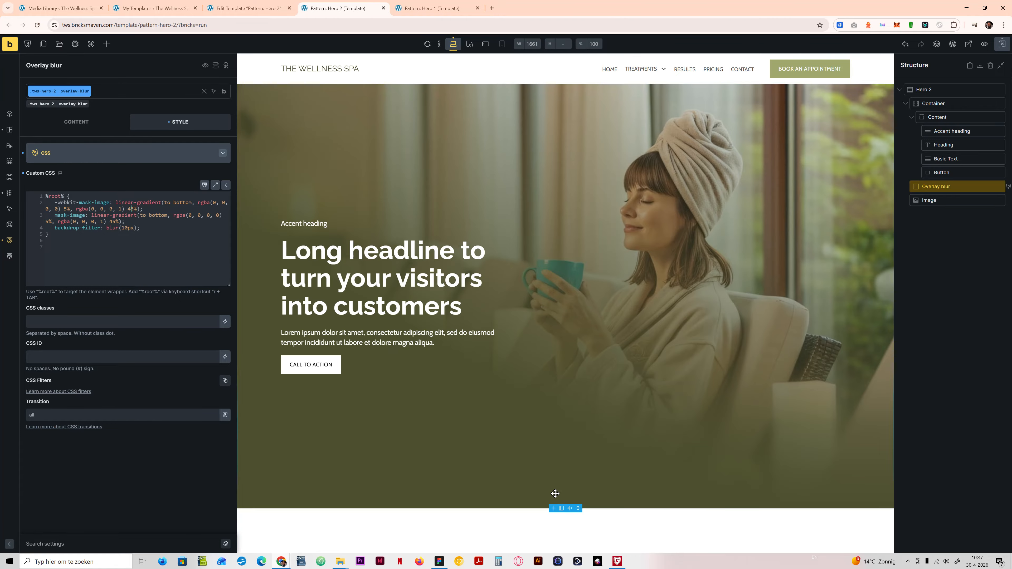
pyautogui.click(439, 561)
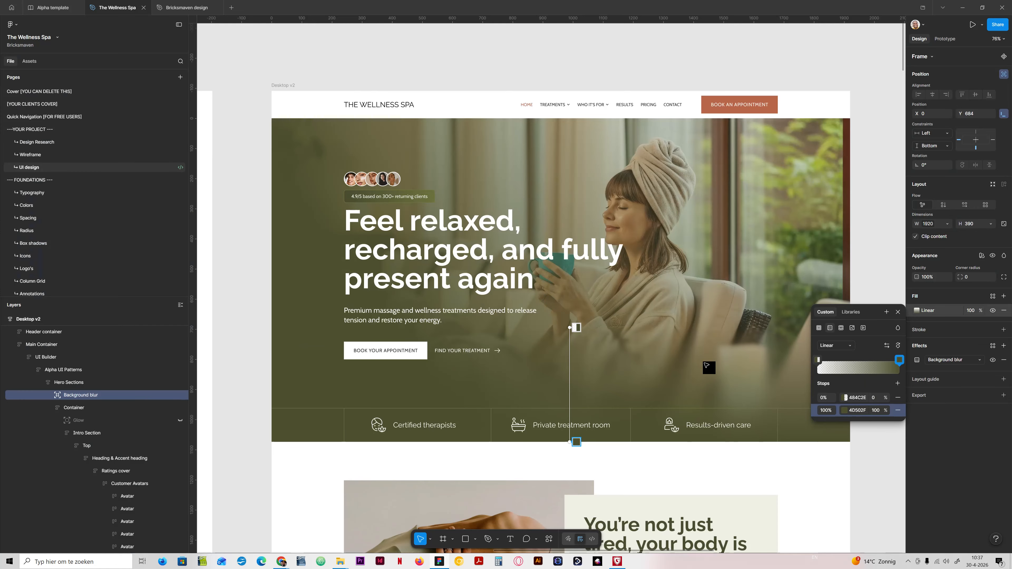
pyautogui.click(445, 563)
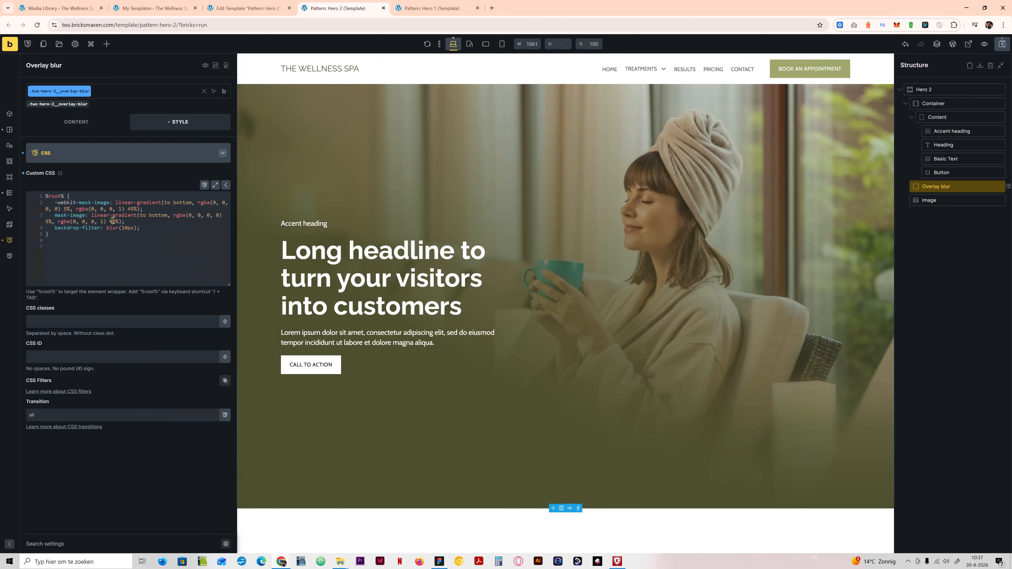
# Step: Set the backdrop-filter blur to 30px and the end stop of the unprefixed mask-image gradient to 55%
pyautogui.press('BackSpace')
pyautogui.write('2')
pyautogui.click(124, 228)
pyautogui.press('BackSpace')
pyautogui.write('3')
pyautogui.click(113, 223)
pyautogui.press('BackSpace')
pyautogui.write('2')
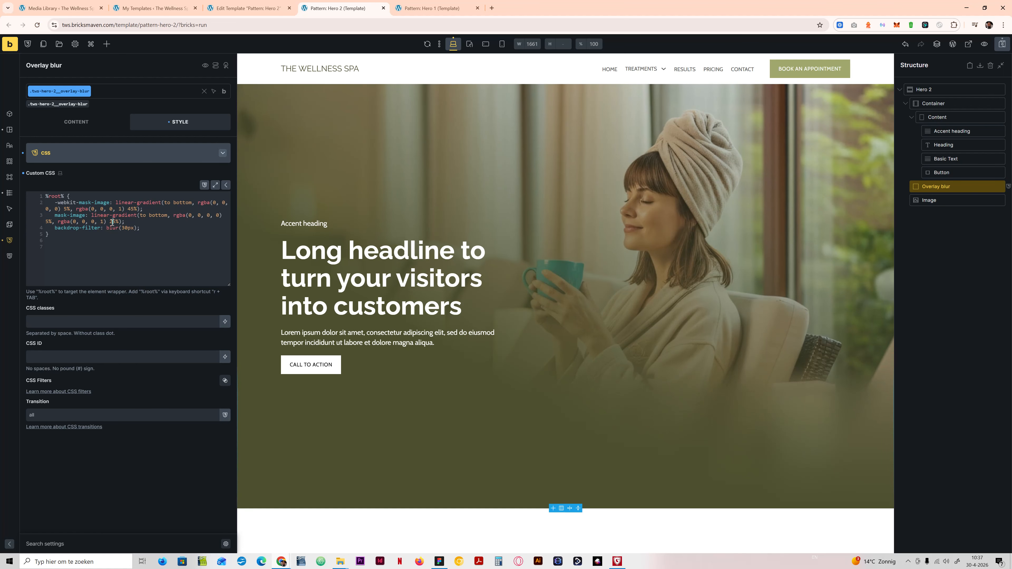
pyautogui.press('BackSpace')
pyautogui.write('5')
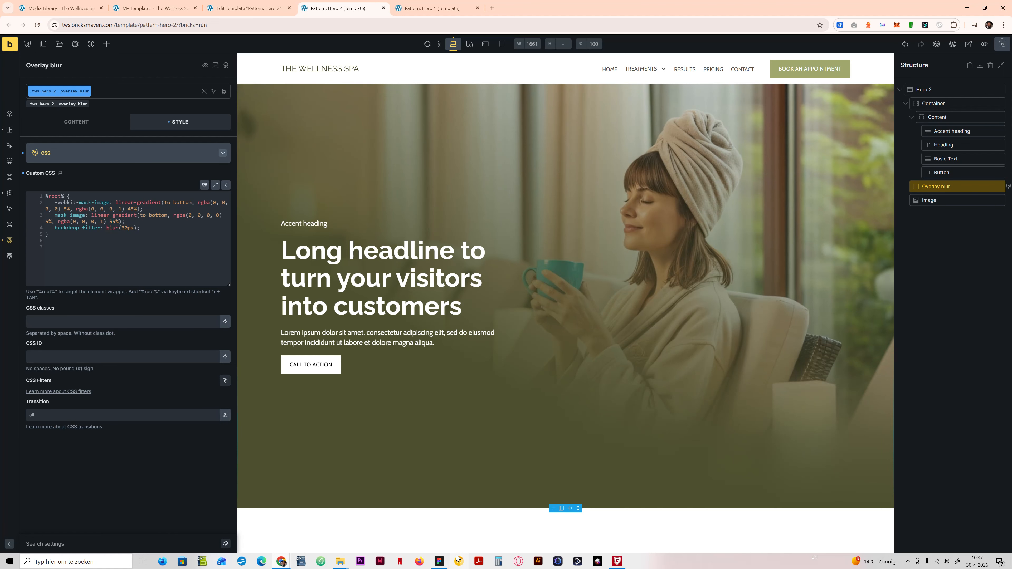
# Step: Compare the overlay with the Background blur layer in Figma and try a backdrop-filter blur of 100px
pyautogui.click(438, 562)
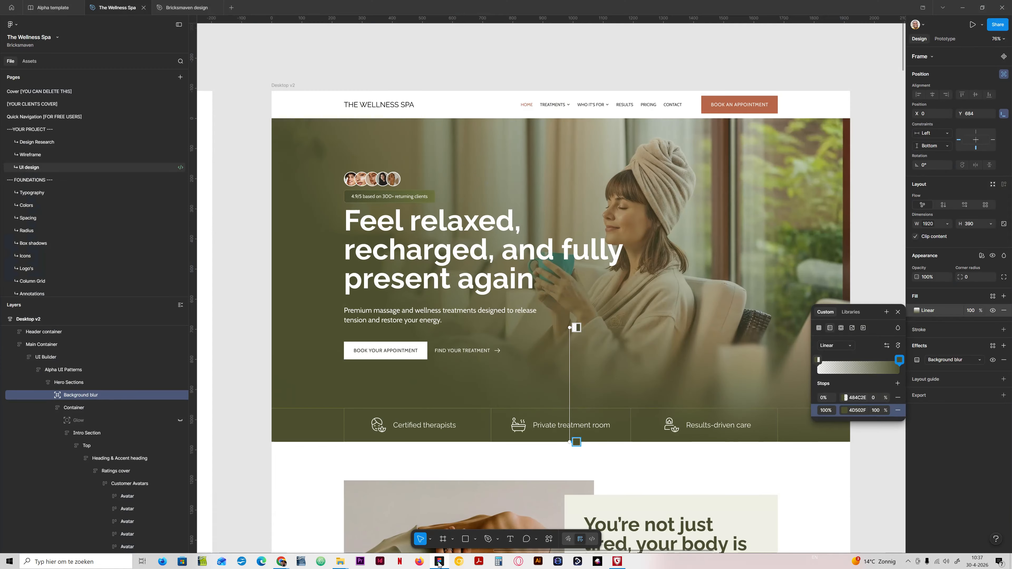
pyautogui.click(438, 562)
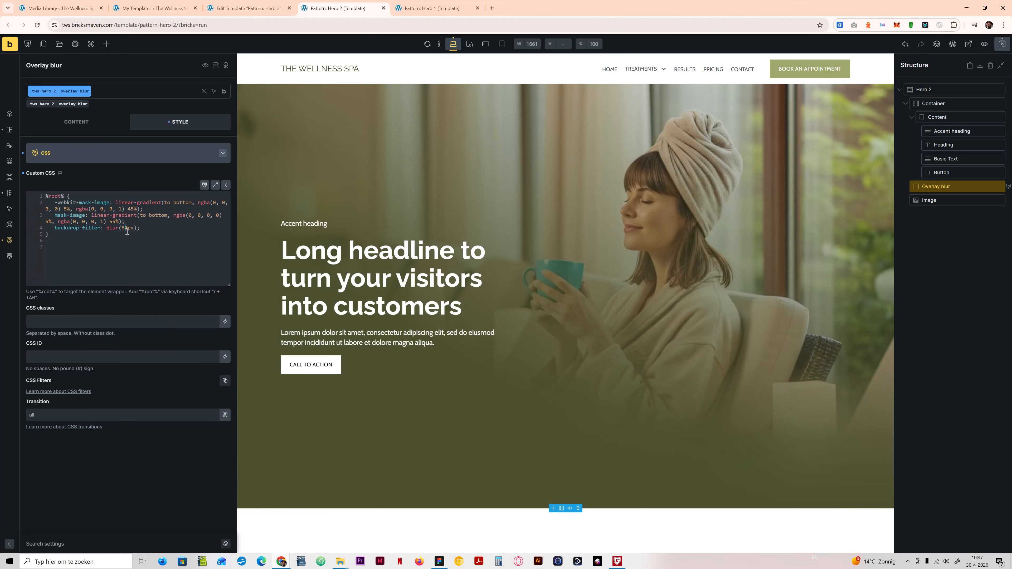
pyautogui.press('BackSpace')
pyautogui.write('10')
pyautogui.click(439, 562)
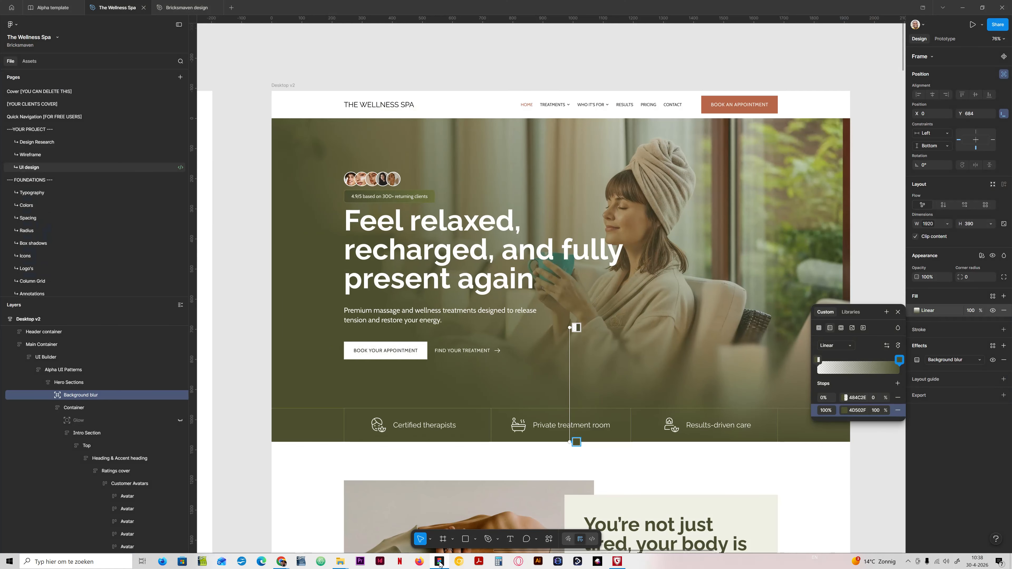
pyautogui.click(439, 562)
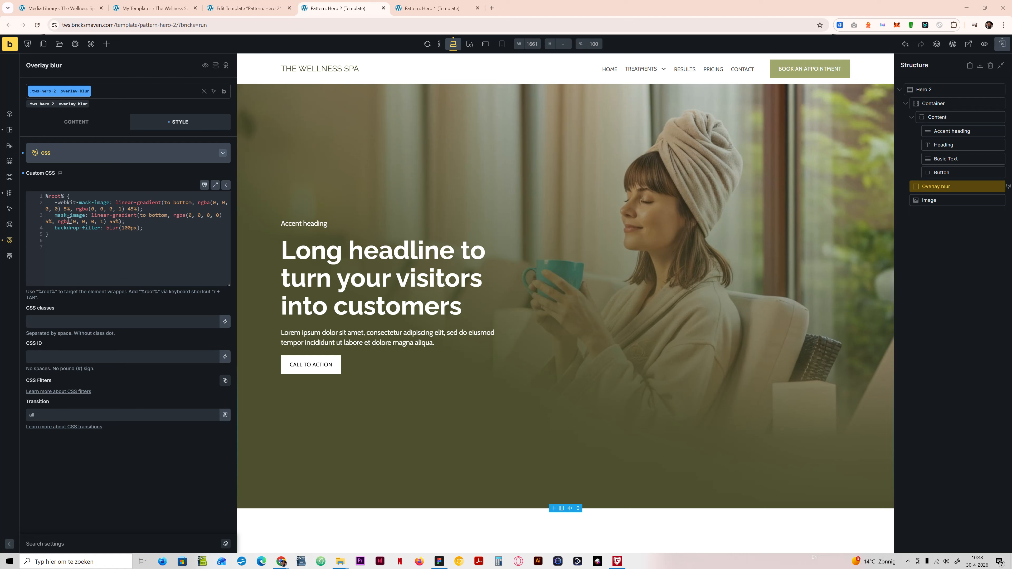
# Step: Try the blur without the -webkit-mask-image and mask-image lines, and undo their removal
pyautogui.moveTo(139, 220); pyautogui.dragTo(53, 202)
pyautogui.press('BackSpace')
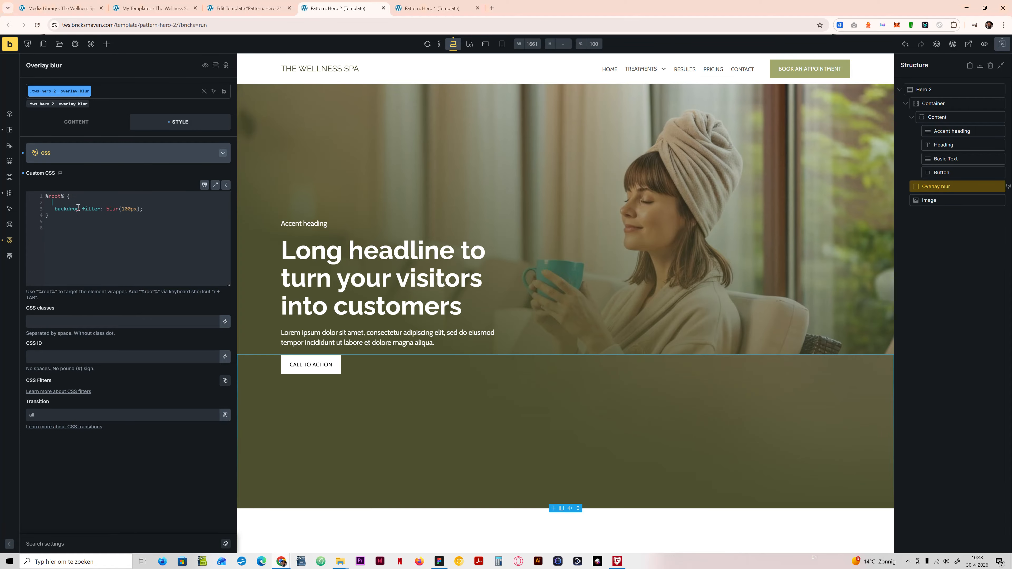
pyautogui.hotkey('ctrl', 'z')
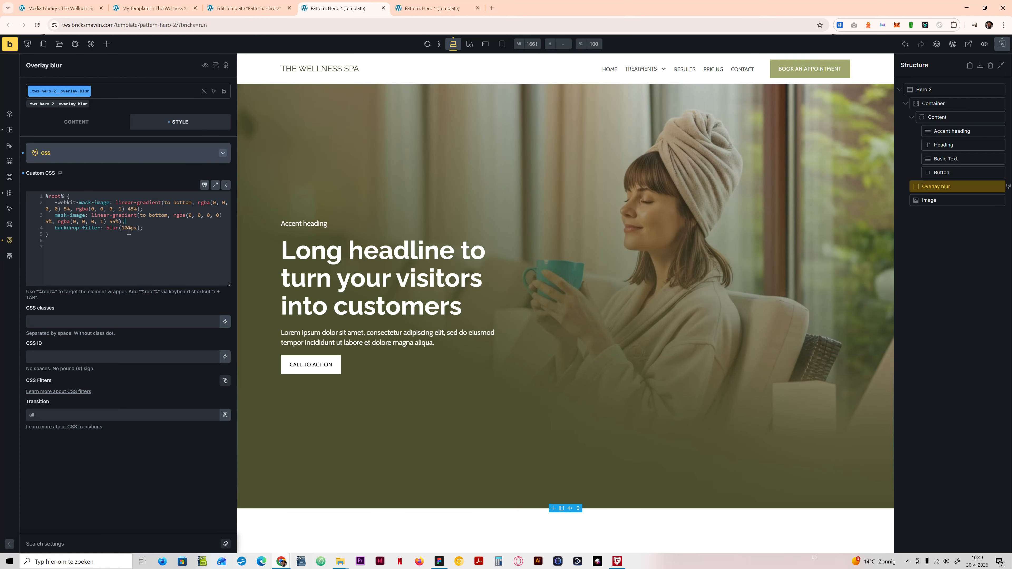
# Step: Set the backdrop-filter blur to 30px, save the template, and switch to Figma to compare the design
pyautogui.moveTo(128, 229); pyautogui.dragTo(123, 228)
pyautogui.write('3')
pyautogui.click(1000, 45)
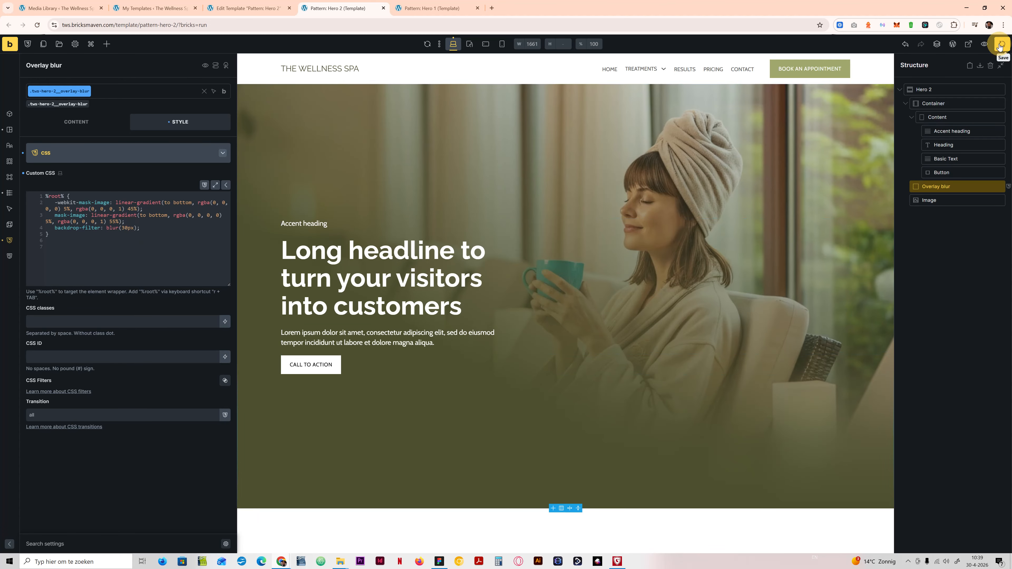
pyautogui.click(439, 562)
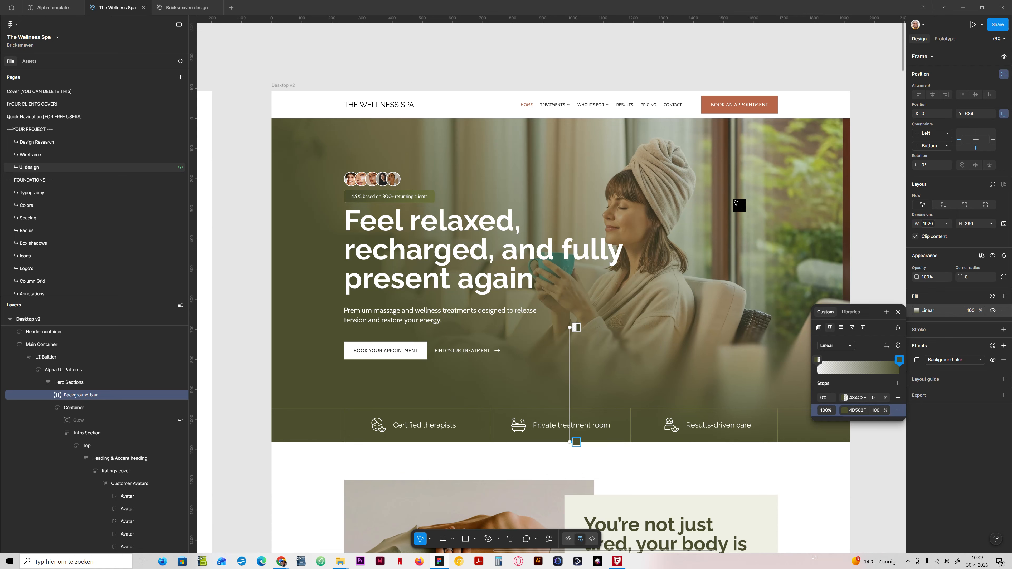
# Step: Back in Bricks, save the template and replace Hero 2's heading with Hero 1's text "Feel relaxed, recharged, and fully present again"
pyautogui.click(445, 562)
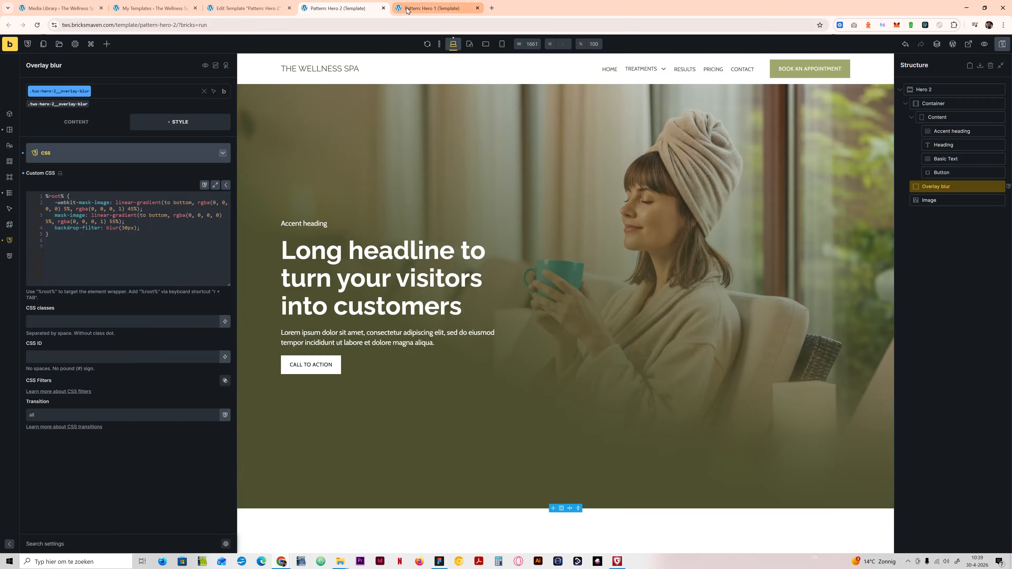
pyautogui.click(1002, 44)
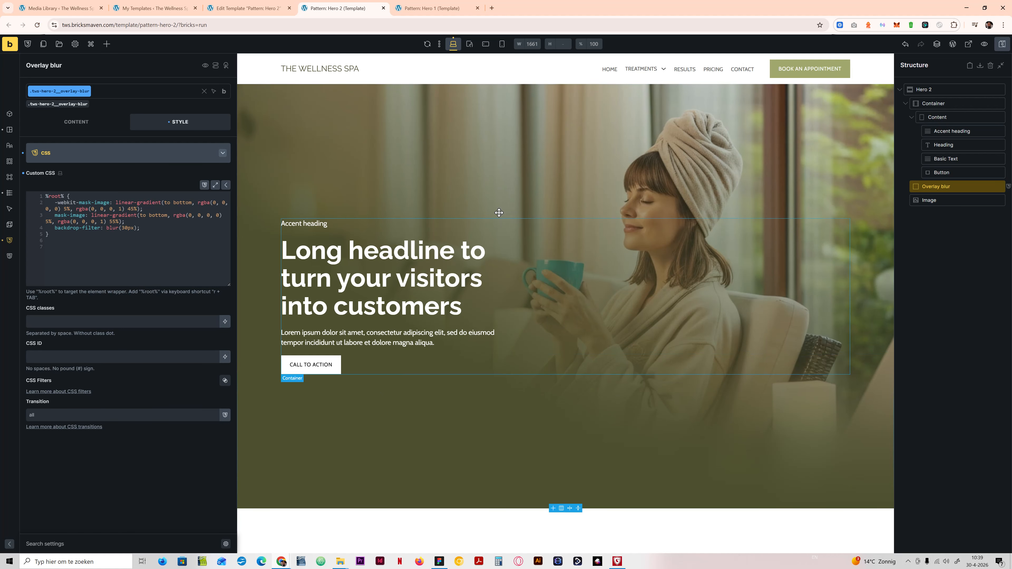
pyautogui.click(428, 4)
pyautogui.click(640, 246)
pyautogui.tripleClick(640, 246)
pyautogui.hotkey('ctrl', 'c')
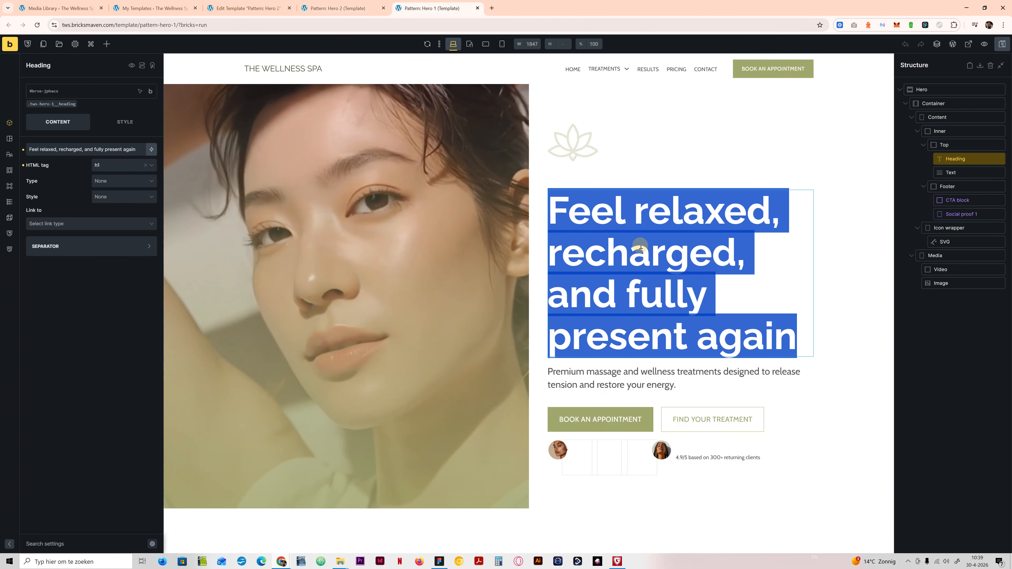
pyautogui.hotkey('ctrl', 'shift', 'Tab')
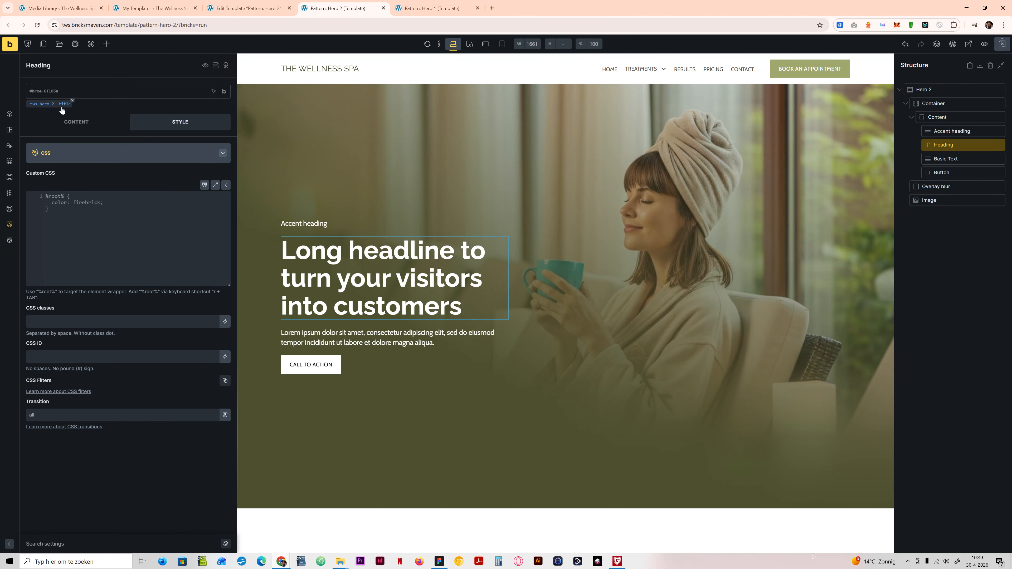
pyautogui.click(50, 104)
pyautogui.click(76, 121)
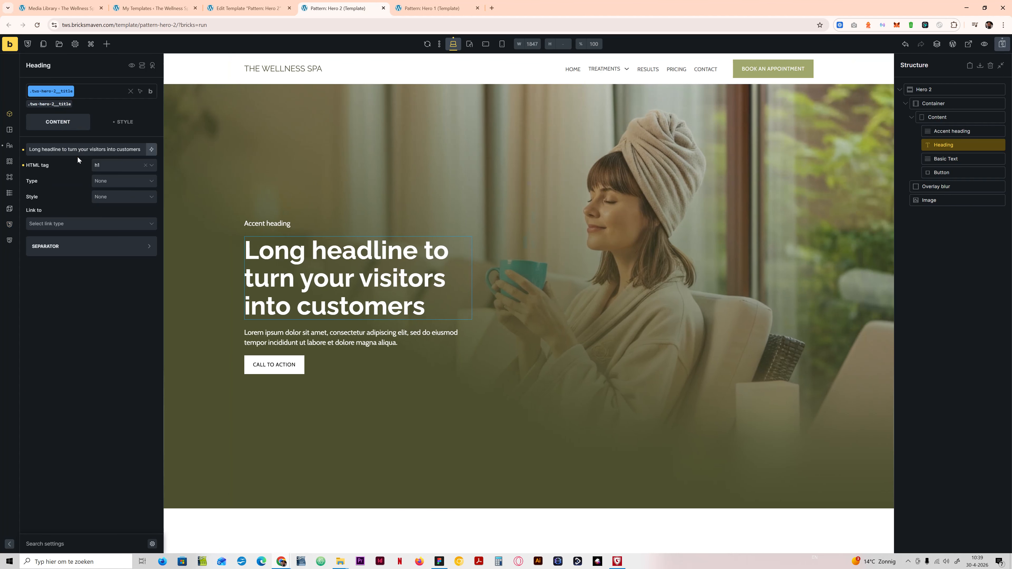
pyautogui.hotkey('ctrl', 'v')
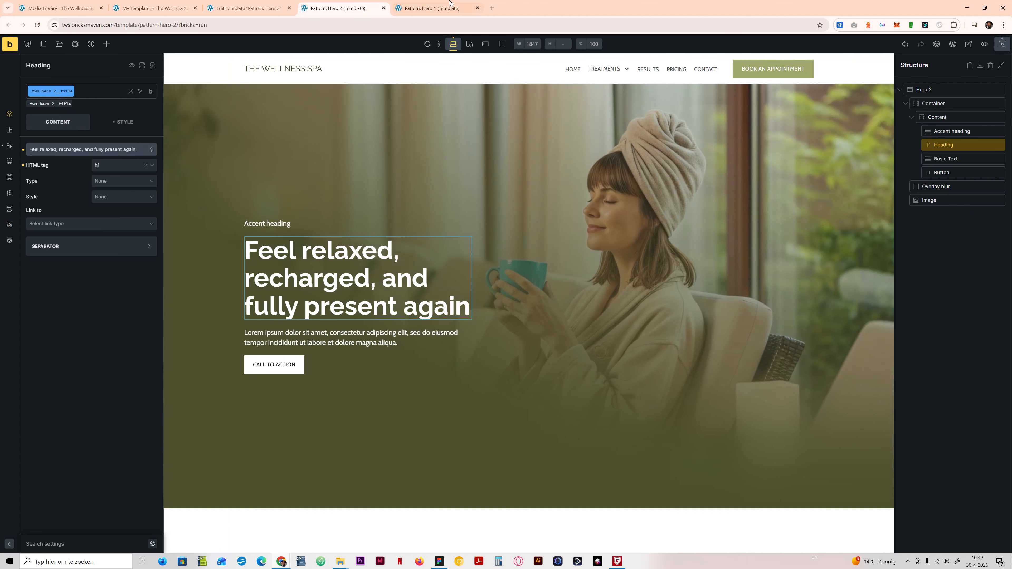
# Step: Replace Hero 2's Basic Text with Hero 1's copy: "Premium massage and wellness treatments designed to release tension and restore your energy."
pyautogui.hotkey('ctrl', 'Tab')
pyautogui.click(644, 369)
pyautogui.hotkey('ctrl', 'c')
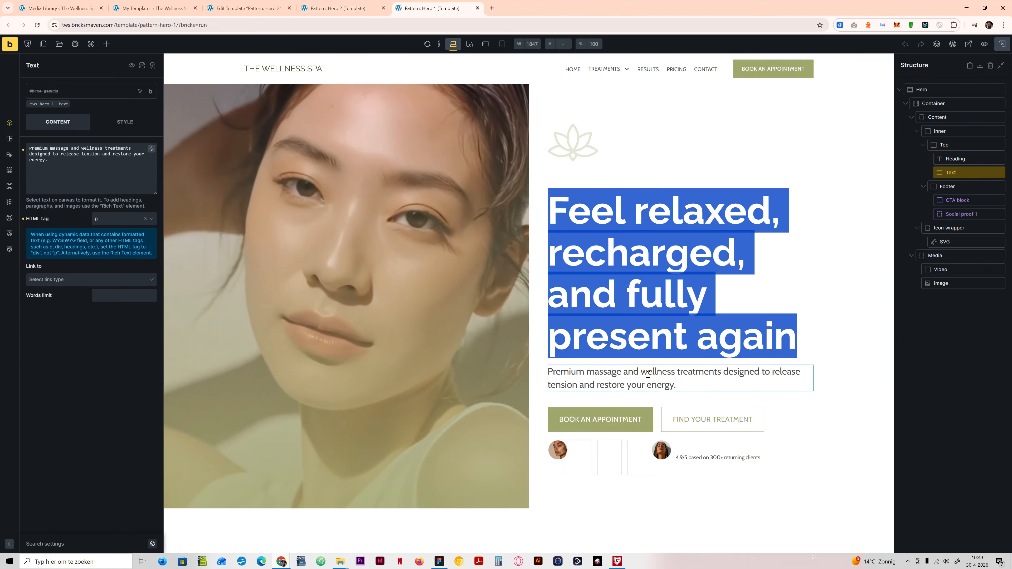
pyautogui.click(347, 7)
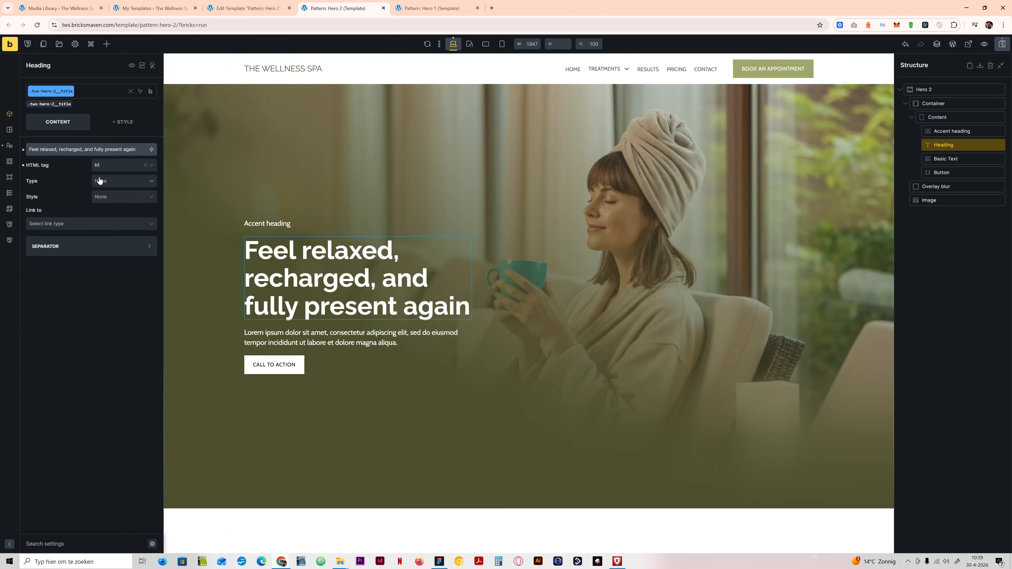
pyautogui.click(292, 345)
pyautogui.click(87, 161)
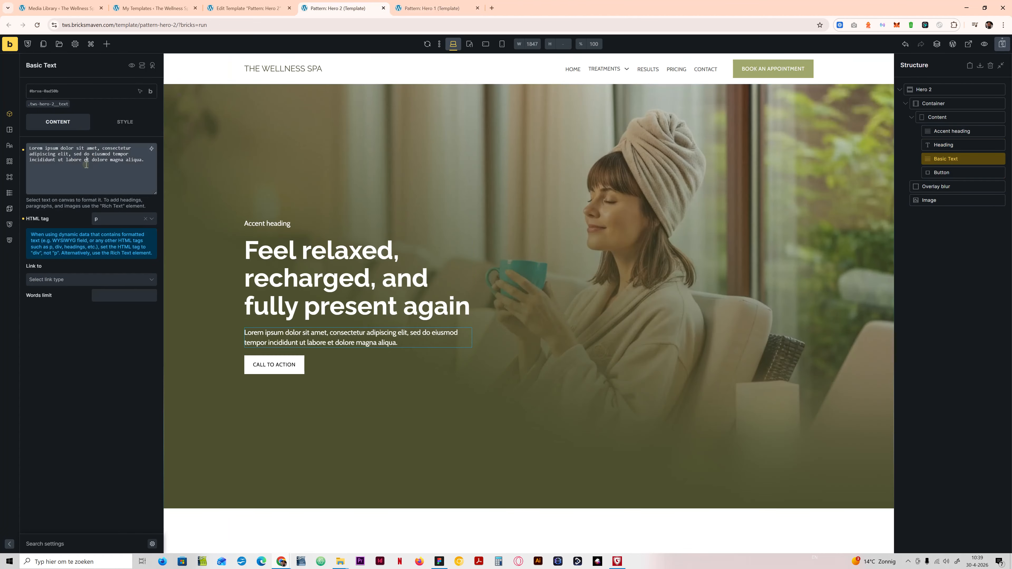
pyautogui.hotkey('ctrl', 'a')
pyautogui.hotkey('ctrl', 'v')
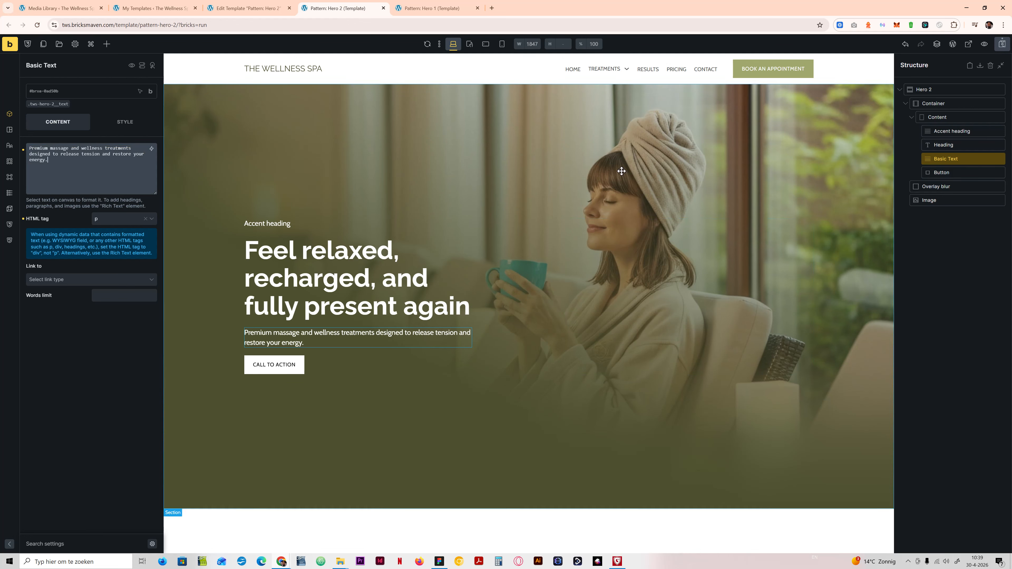
# Step: Insert the CTA block component below the Basic Text and delete the old Button element
pyautogui.click(107, 44)
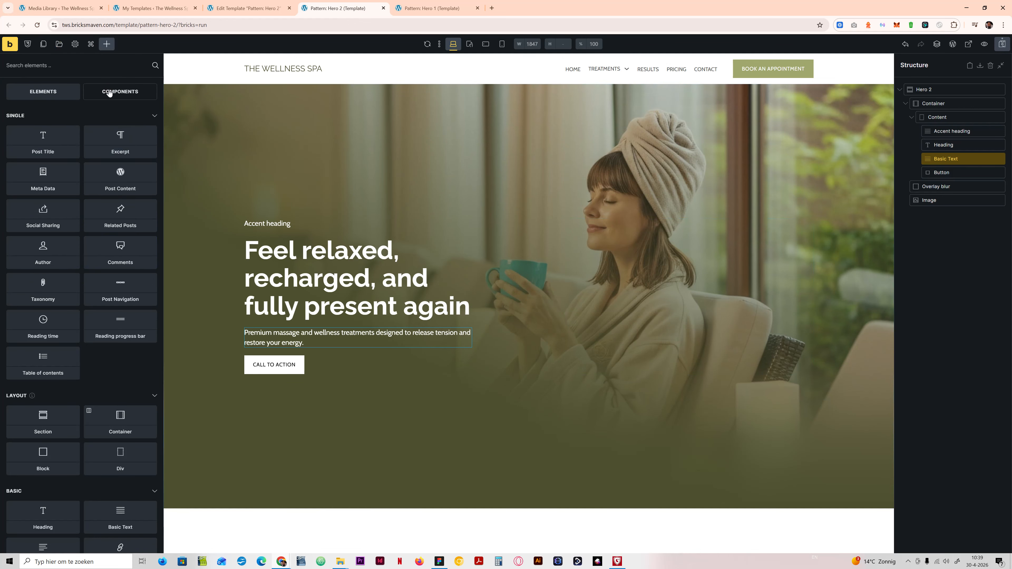
pyautogui.click(120, 91)
pyautogui.click(78, 151)
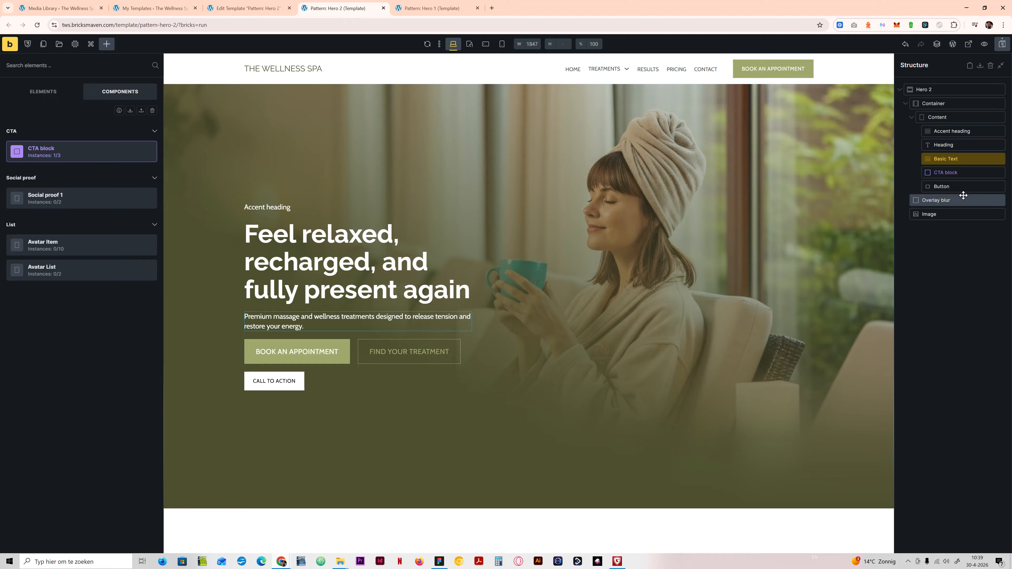
pyautogui.rightClick(940, 187)
pyautogui.click(936, 235)
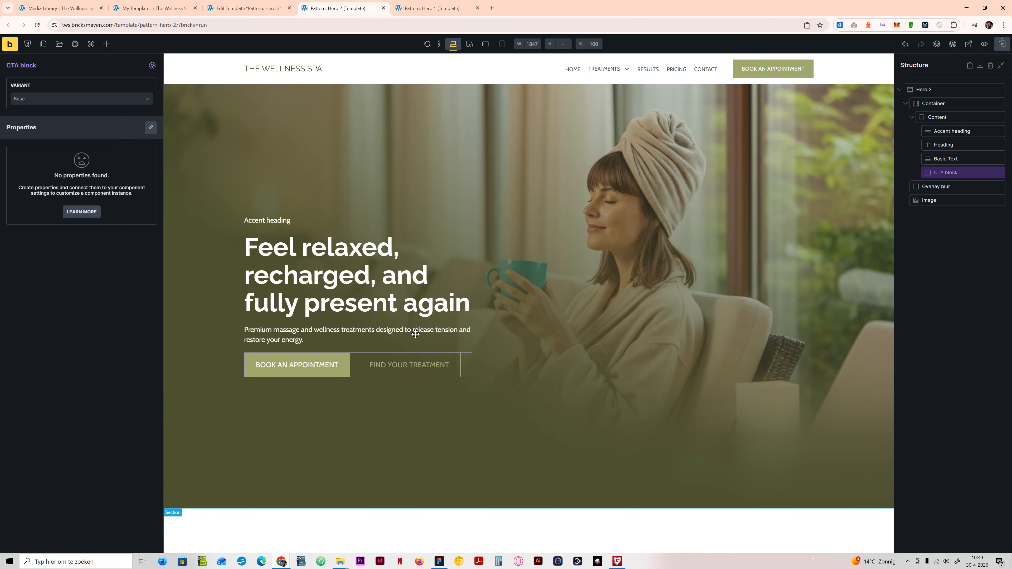
# Step: Set the CTA block's variant to Light and compare the hero with the Figma design
pyautogui.click(57, 100)
pyautogui.click(51, 123)
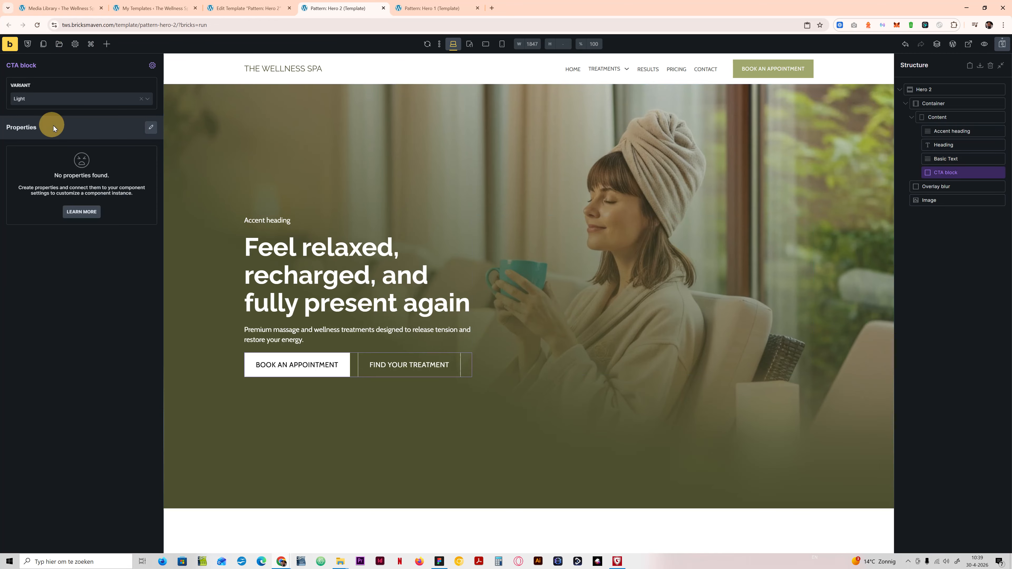
pyautogui.click(440, 562)
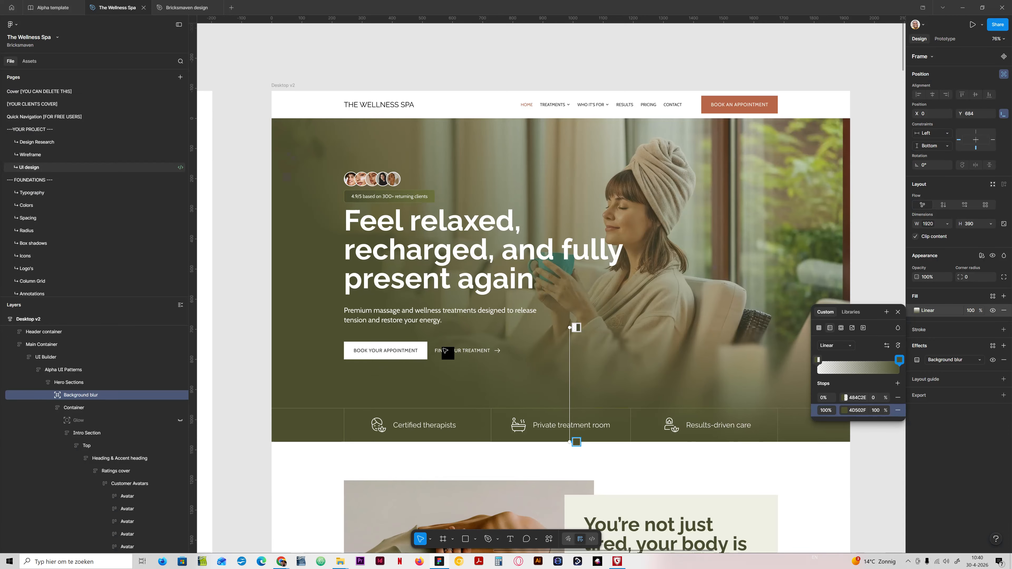
pyautogui.click(440, 562)
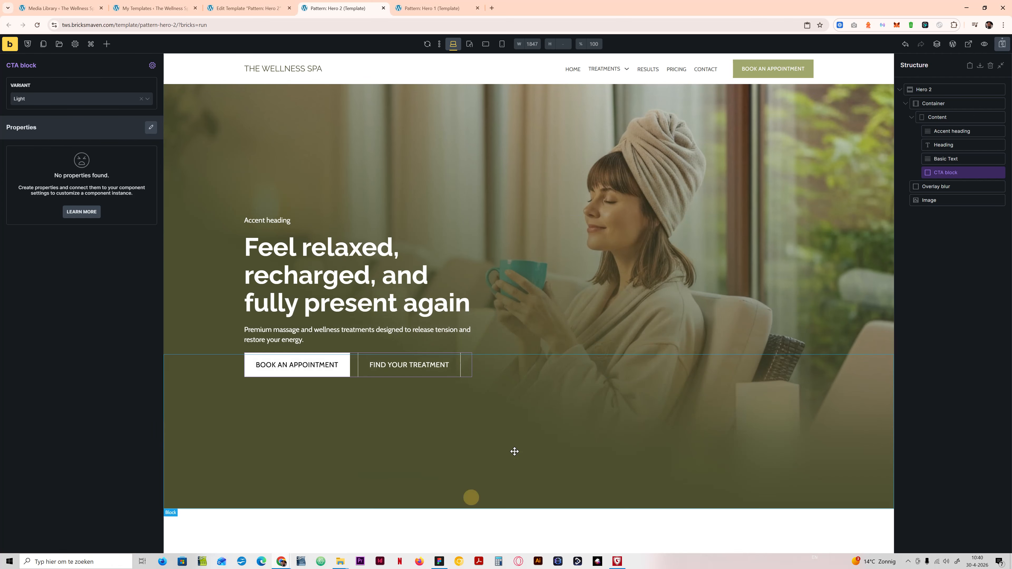
# Step: Replace the Accent heading with the Social proof 1 component as the first item in the Content block, and save the template
pyautogui.rightClick(952, 130)
pyautogui.click(936, 180)
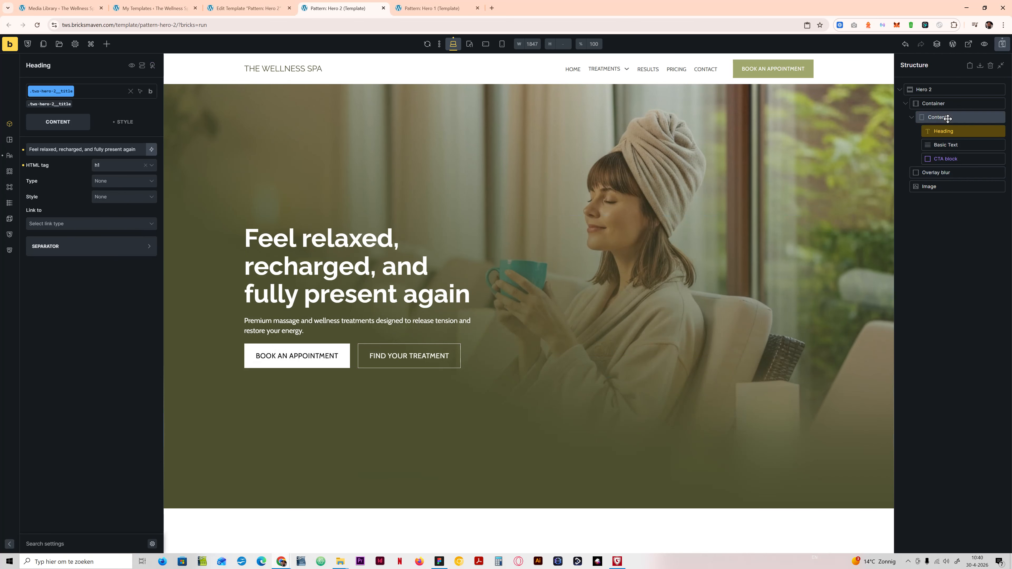
pyautogui.click(934, 118)
pyautogui.click(108, 44)
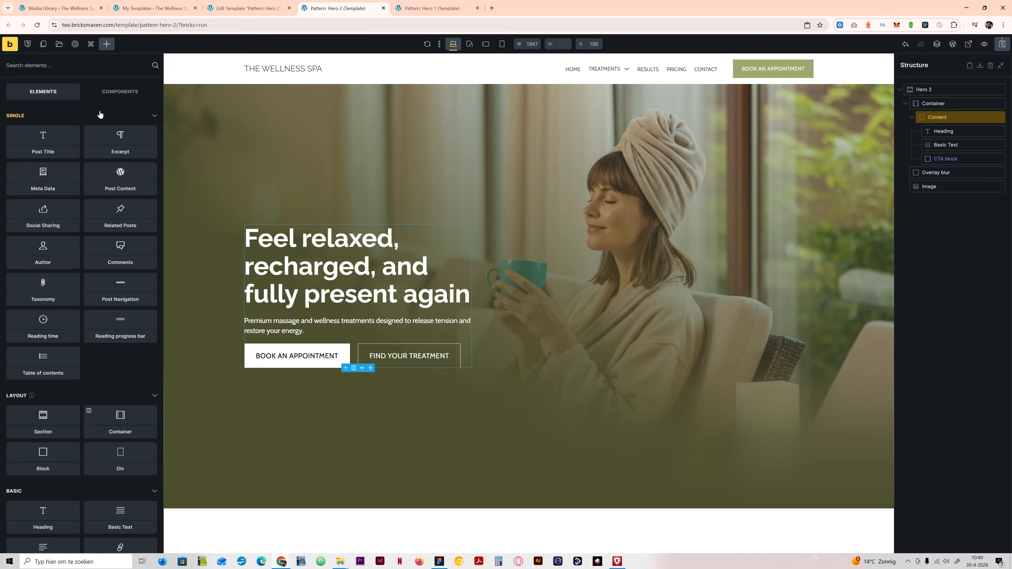
pyautogui.click(109, 92)
pyautogui.moveTo(60, 206)
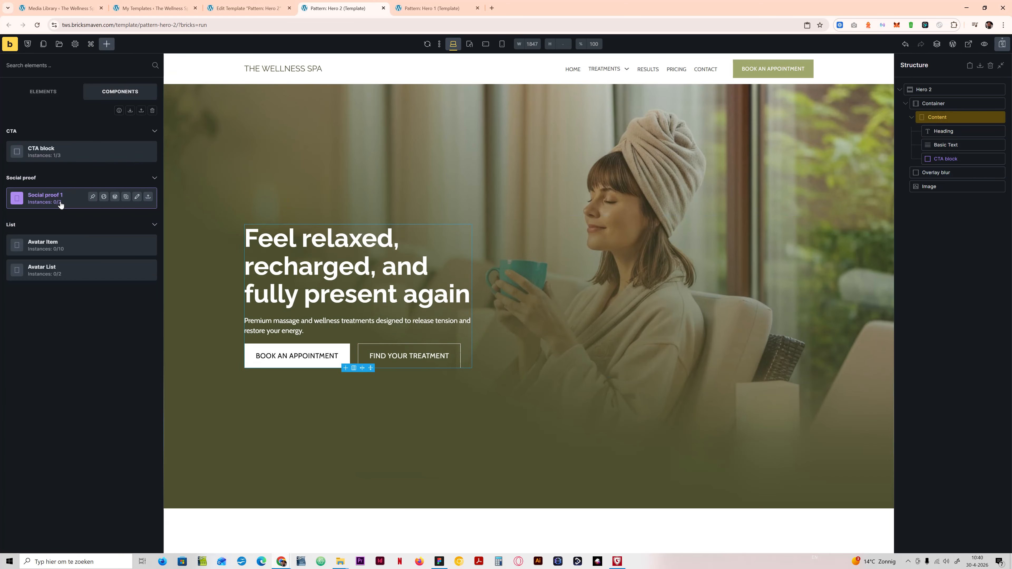
pyautogui.click(61, 202)
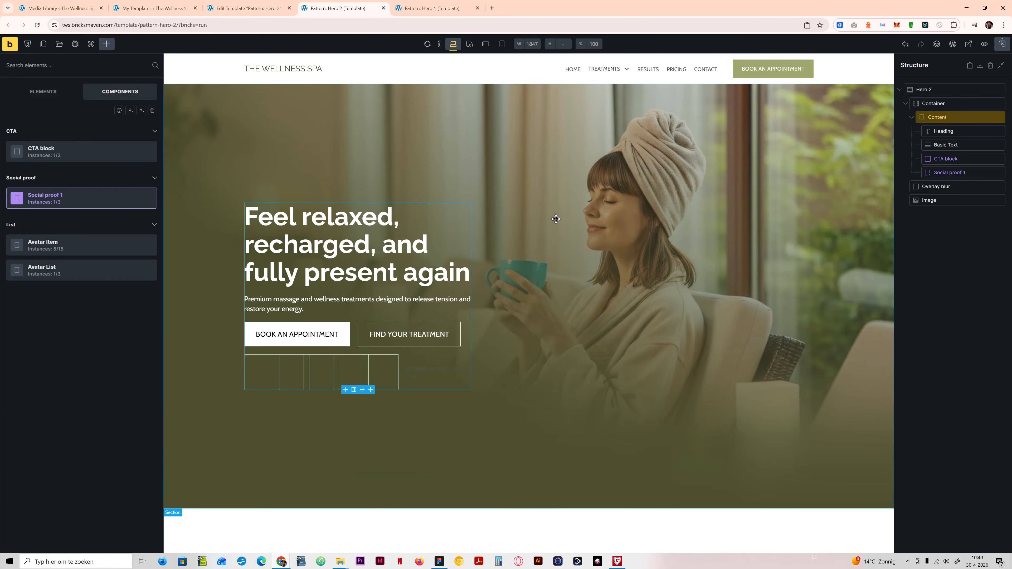
pyautogui.moveTo(946, 177); pyautogui.dragTo(935, 128)
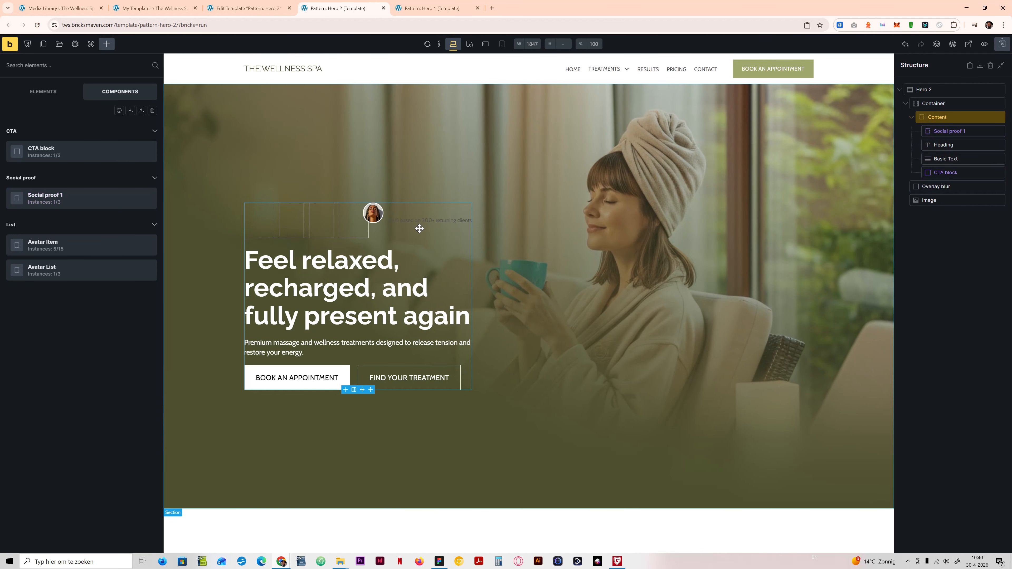
pyautogui.click(1004, 44)
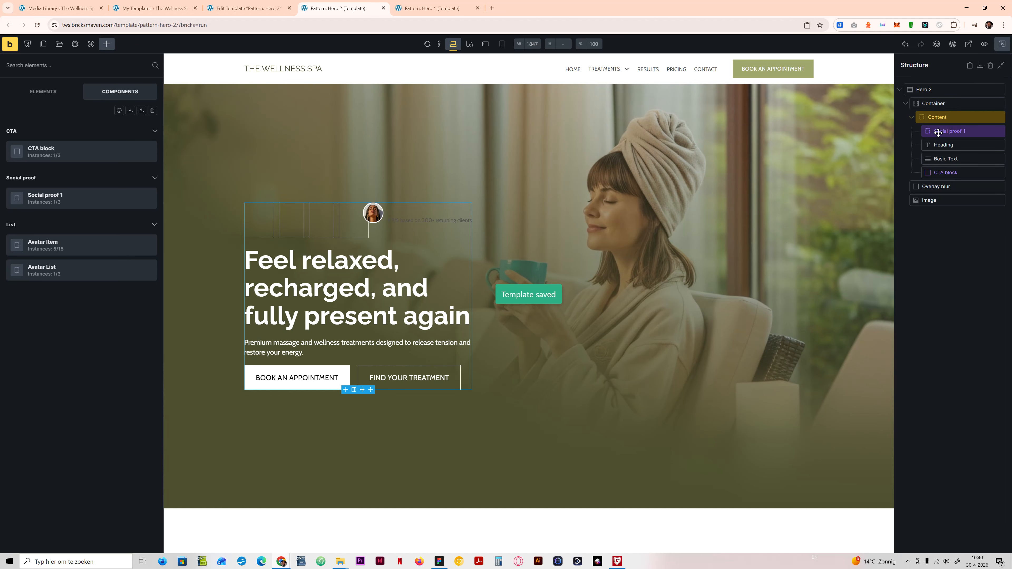
# Step: Move Social proof 1 directly below the Heading and copy the tws-social-proof-1 class name from inside the component
pyautogui.moveTo(938, 132); pyautogui.dragTo(937, 158)
pyautogui.click(947, 132)
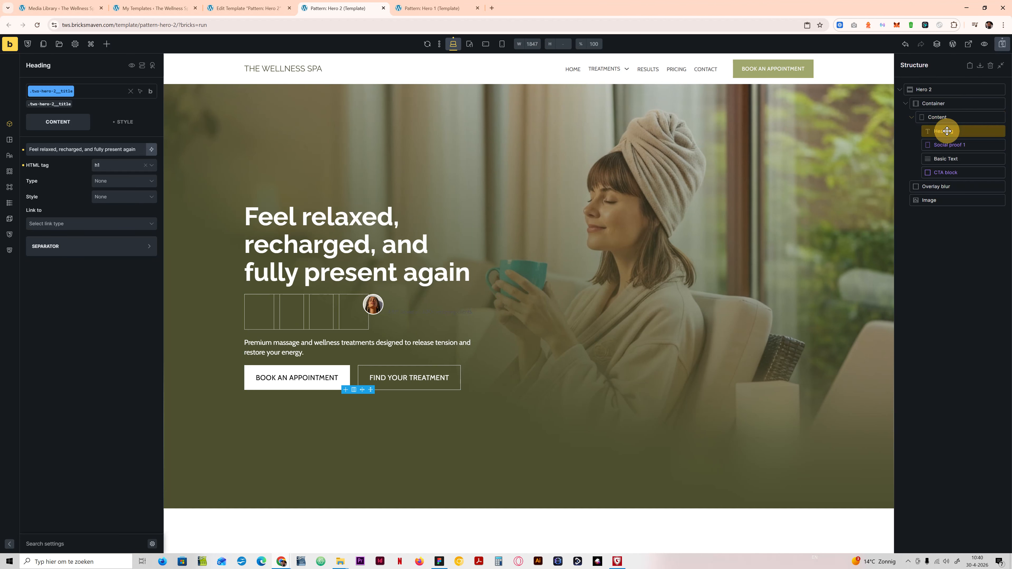
pyautogui.click(949, 144)
pyautogui.click(152, 65)
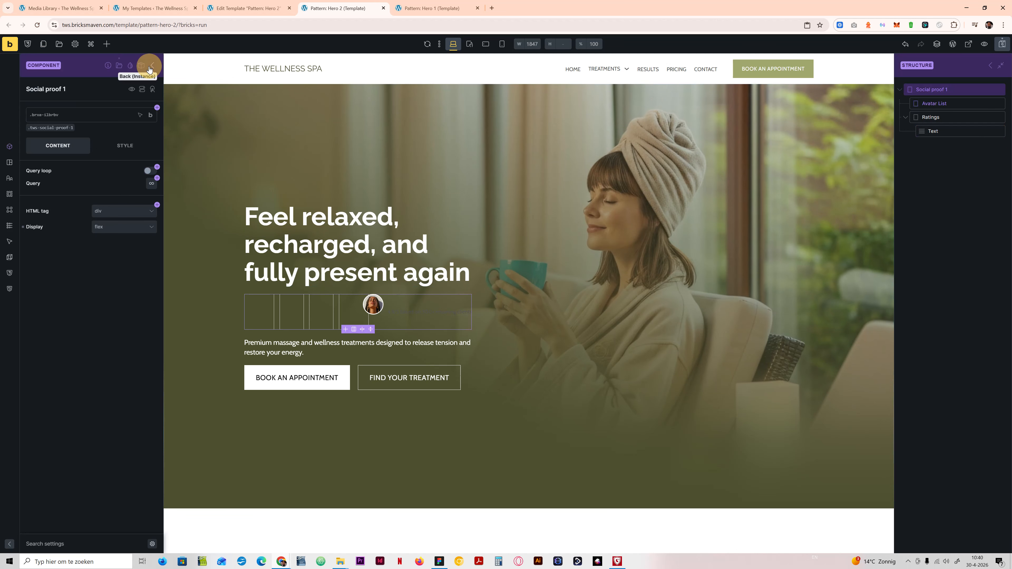
pyautogui.click(56, 128)
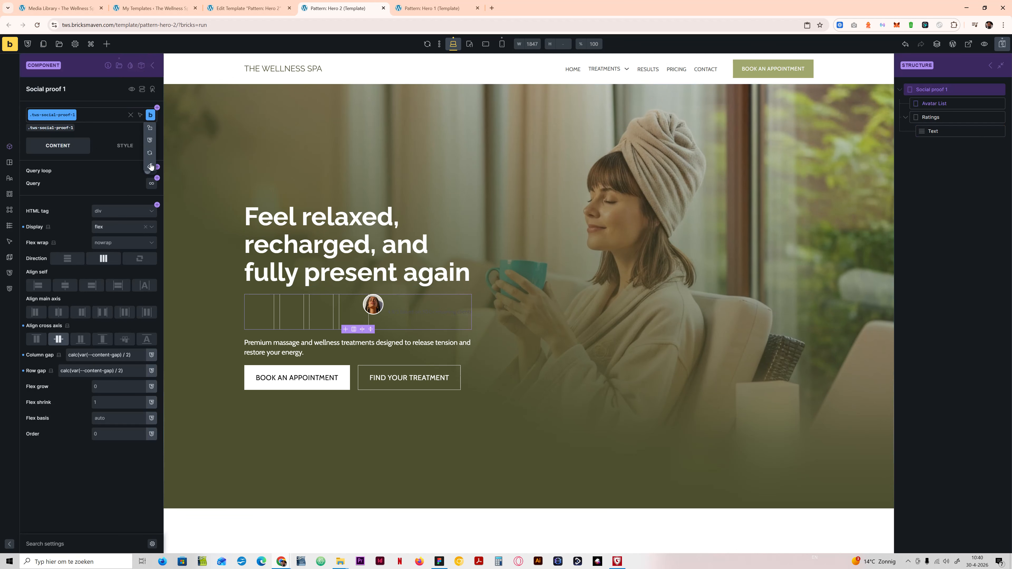
pyautogui.click(153, 66)
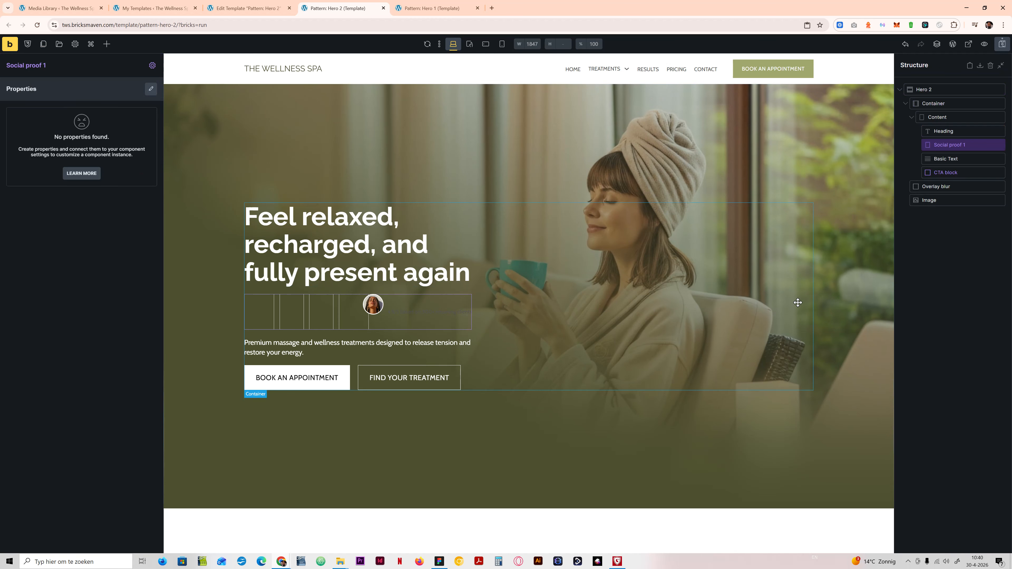
# Step: Add custom CSS to the tws-hero-2__content class giving %root% .tws-social-proof-1 an order of -1, and save the template
pyautogui.click(952, 120)
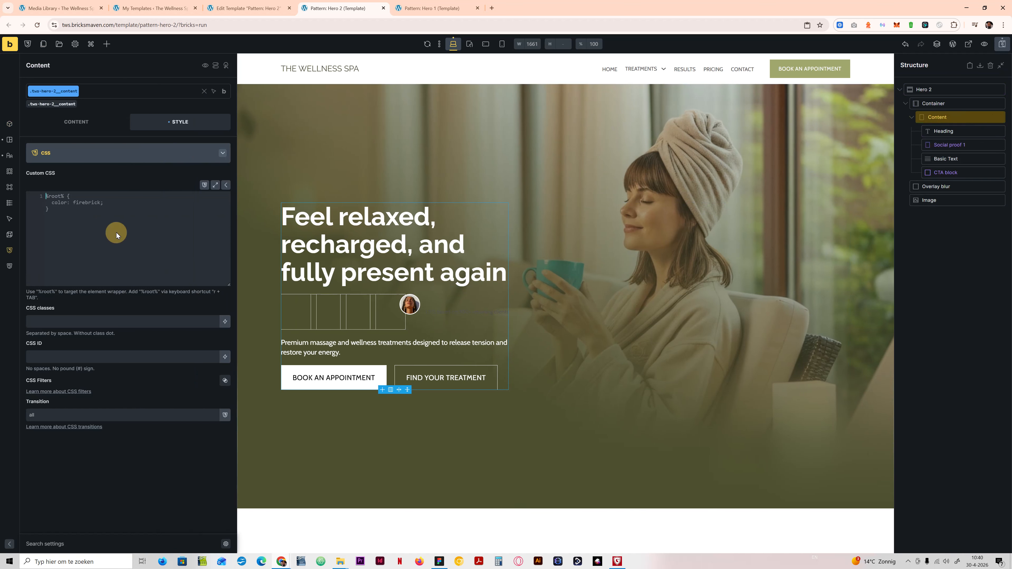
pyautogui.click(117, 232)
pyautogui.write('r')
pyautogui.press('Tab')
pyautogui.write(',')
pyautogui.write('tws-social-proof-1')
pyautogui.write('{')
pyautogui.click(71, 196)
pyautogui.write('1;')
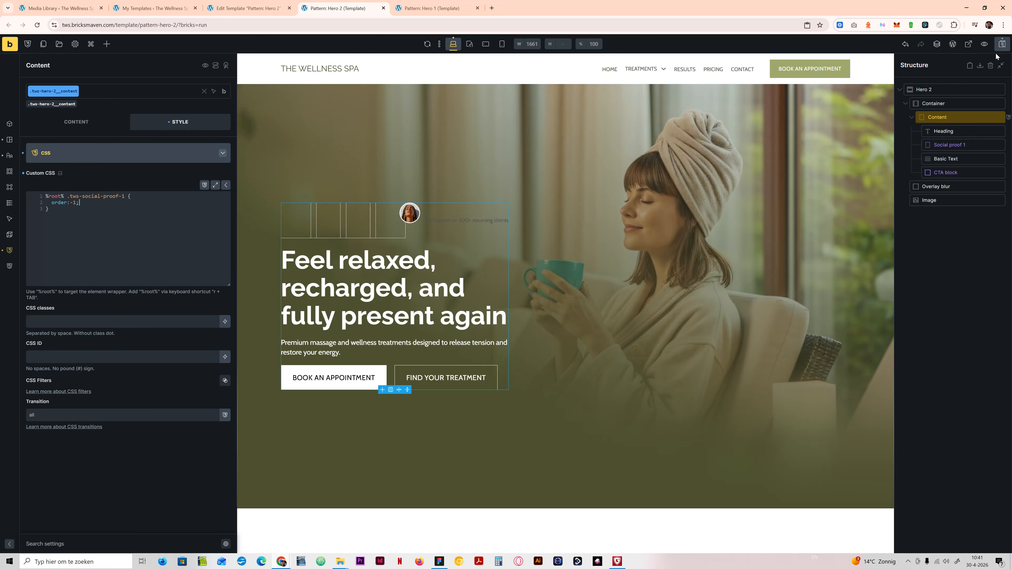
pyautogui.click(1001, 45)
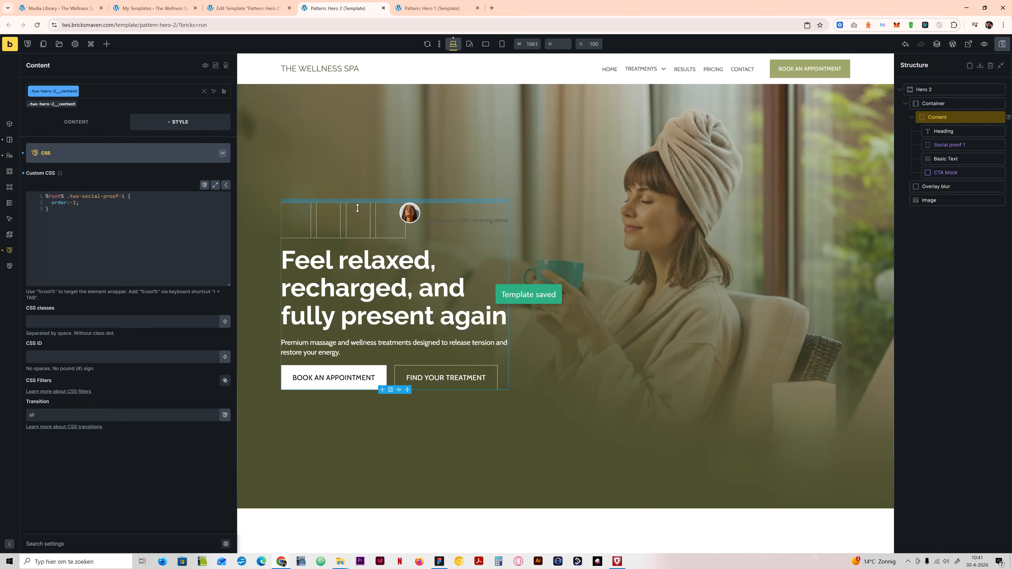
# Step: Preview the Hero 2 template on the front end and compare it with the Figma design
pyautogui.click(970, 45)
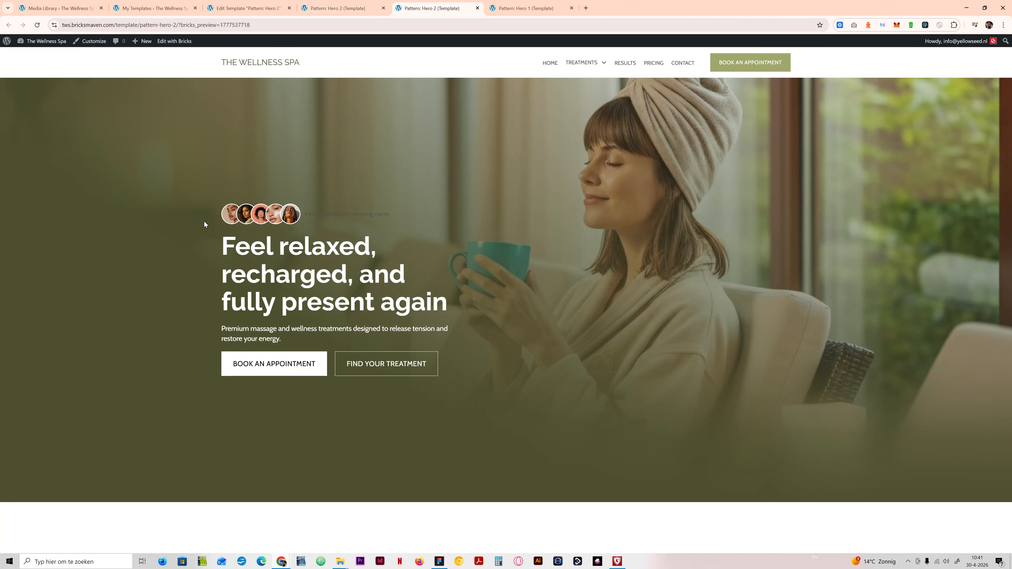
pyautogui.press('super+shift+h')
pyautogui.hotkey('alt', 'Tab')
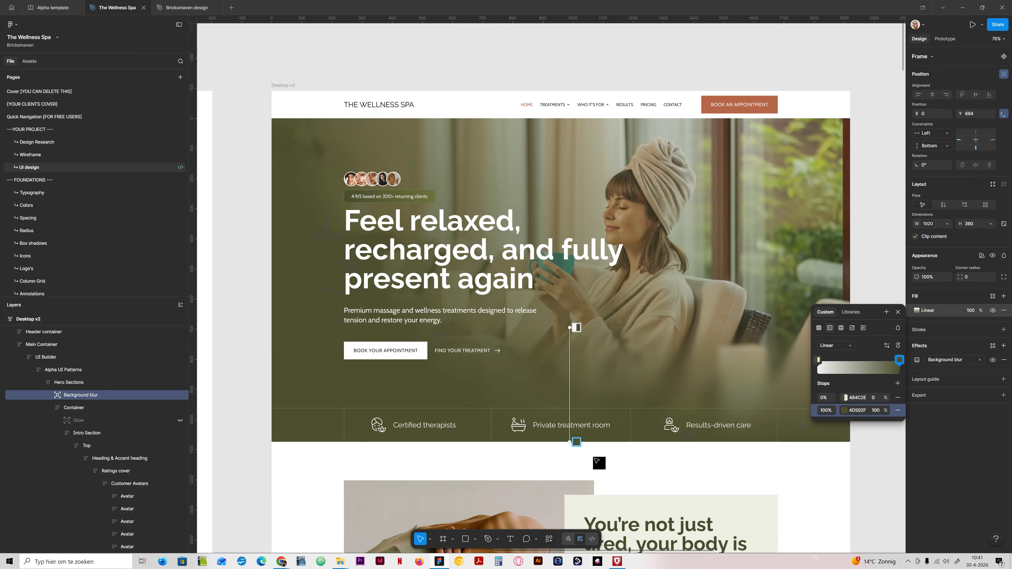
pyautogui.moveTo(444, 563)
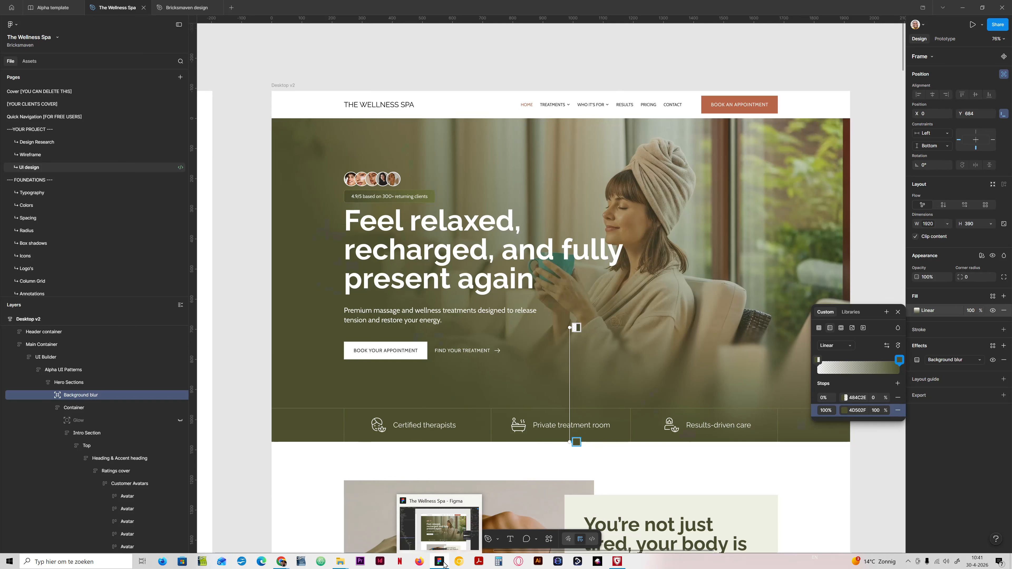
pyautogui.click(443, 562)
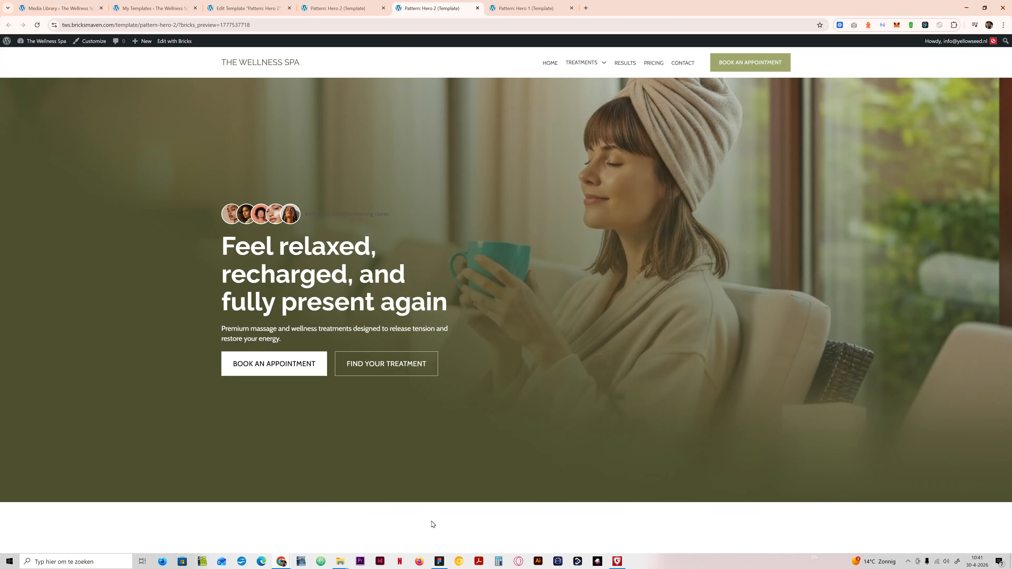
# Step: Set the object fit of the tws-hero-2__image class to Contain, save, and check the front-end preview
pyautogui.click(354, 8)
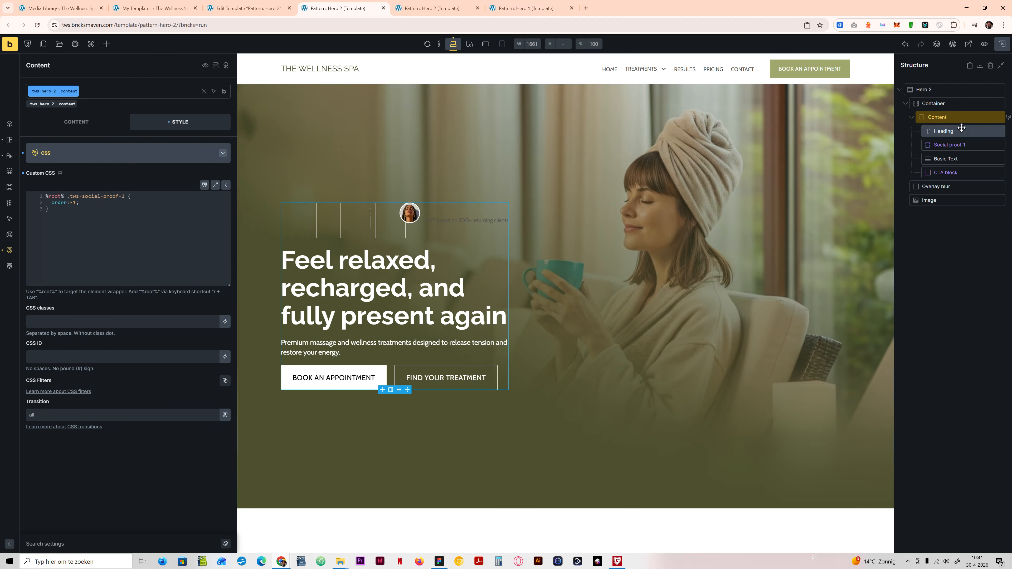
pyautogui.click(947, 200)
pyautogui.click(76, 121)
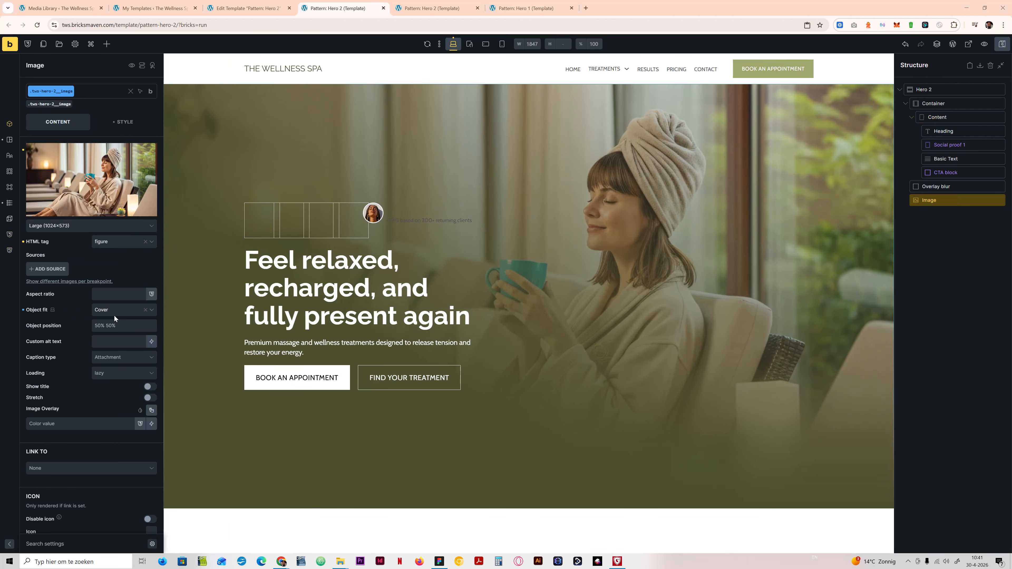
pyautogui.click(113, 311)
pyautogui.click(122, 326)
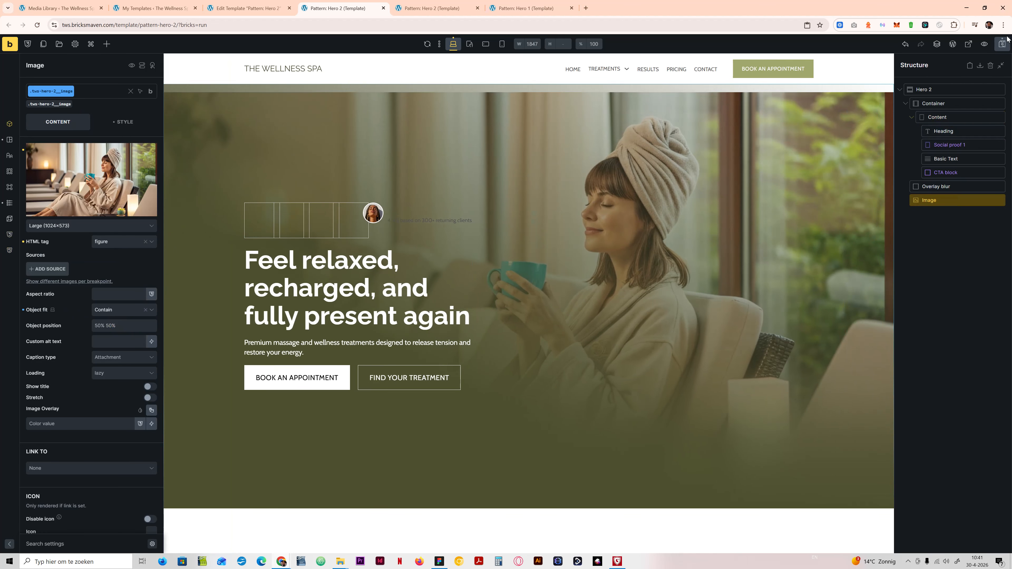
pyautogui.click(422, 4)
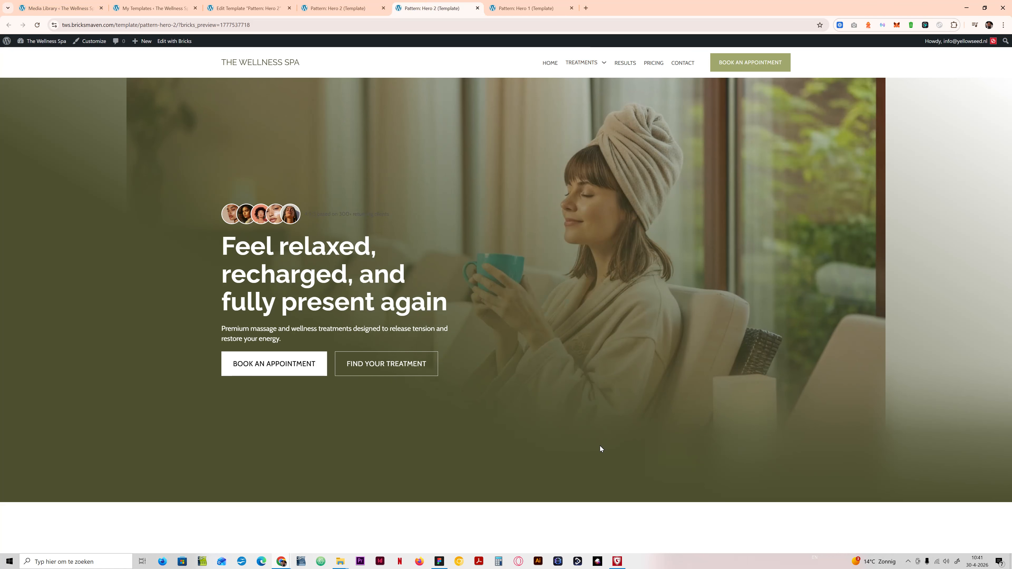
# Step: Set the object fit of the tws-hero-2__image class to Cover, save the template, and check the front-end preview
pyautogui.click(337, 8)
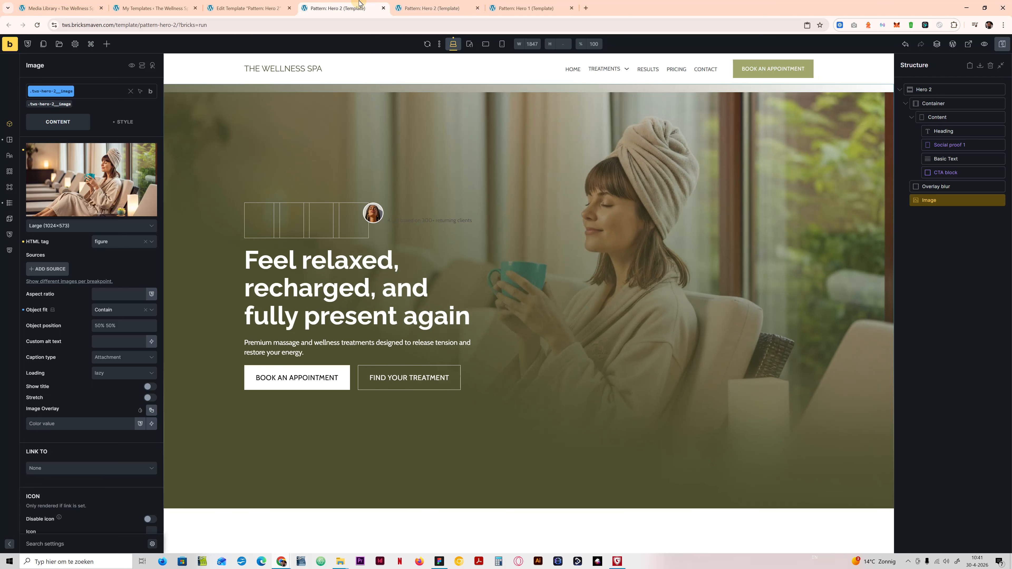
pyautogui.click(108, 317)
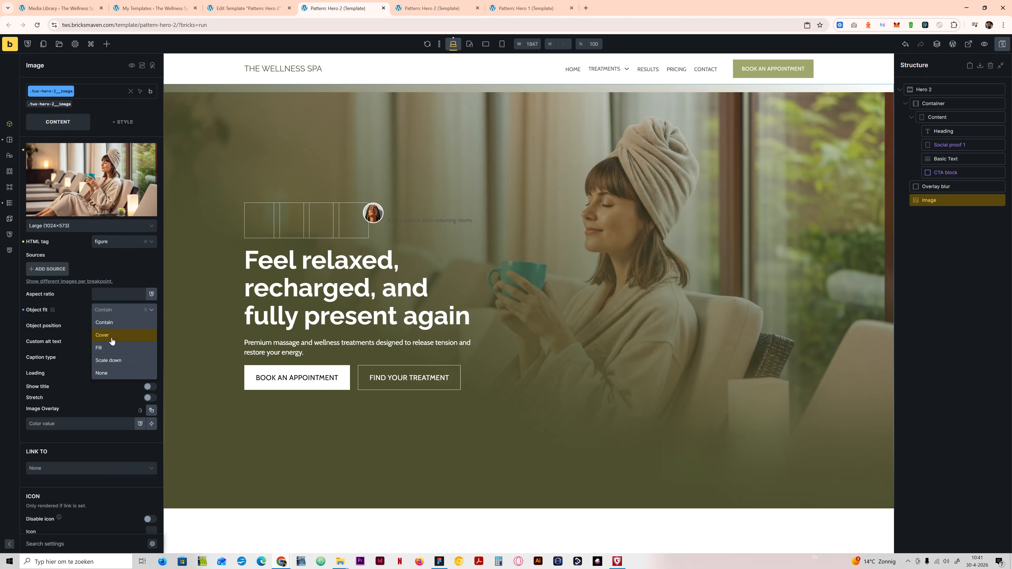
pyautogui.click(110, 338)
pyautogui.click(1000, 45)
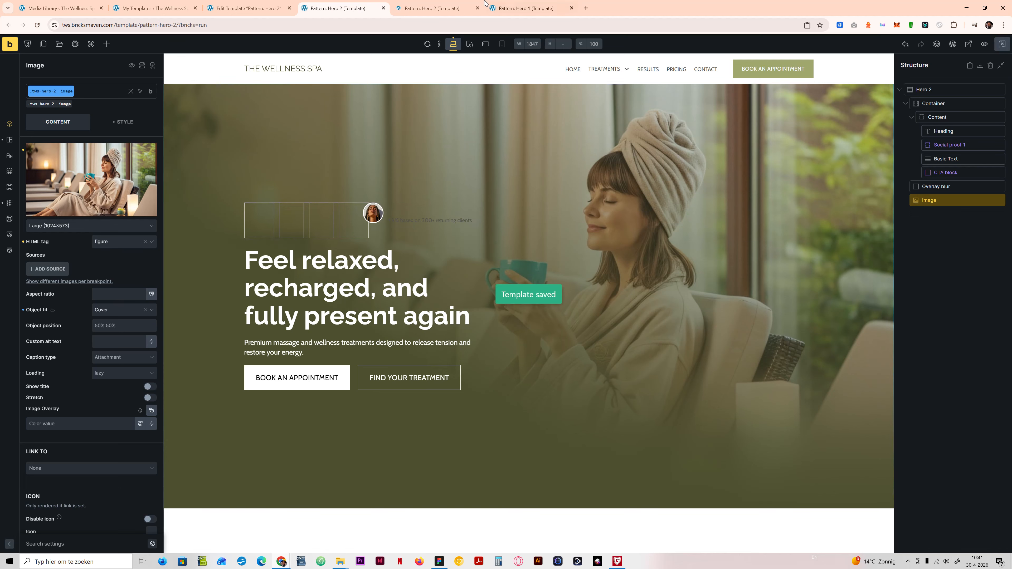
pyautogui.click(432, 8)
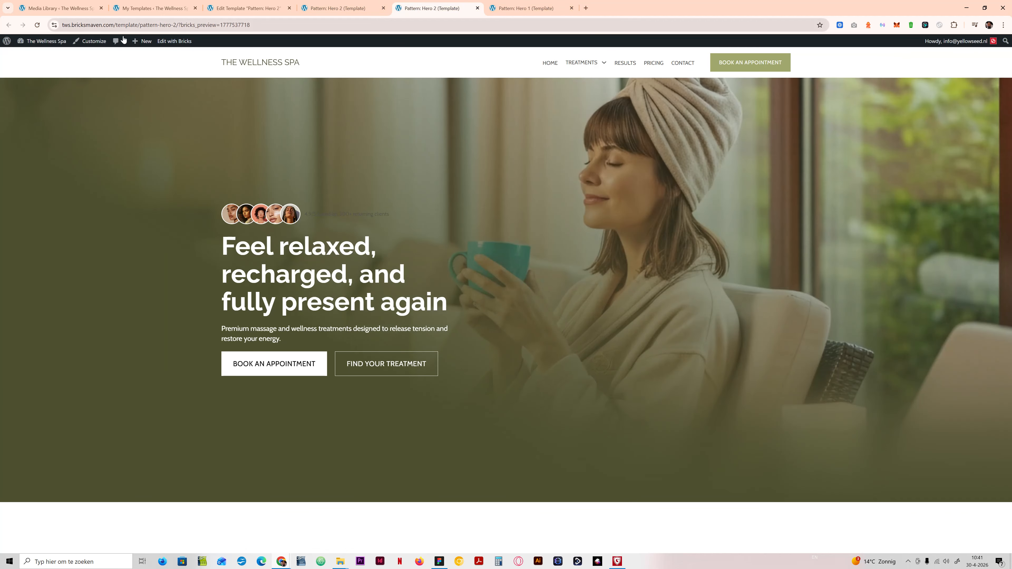
# Step: Check the Hero 2 layout at the mobile landscape and mobile portrait breakpoints, return to desktop, and view the front-end preview
pyautogui.click(347, 9)
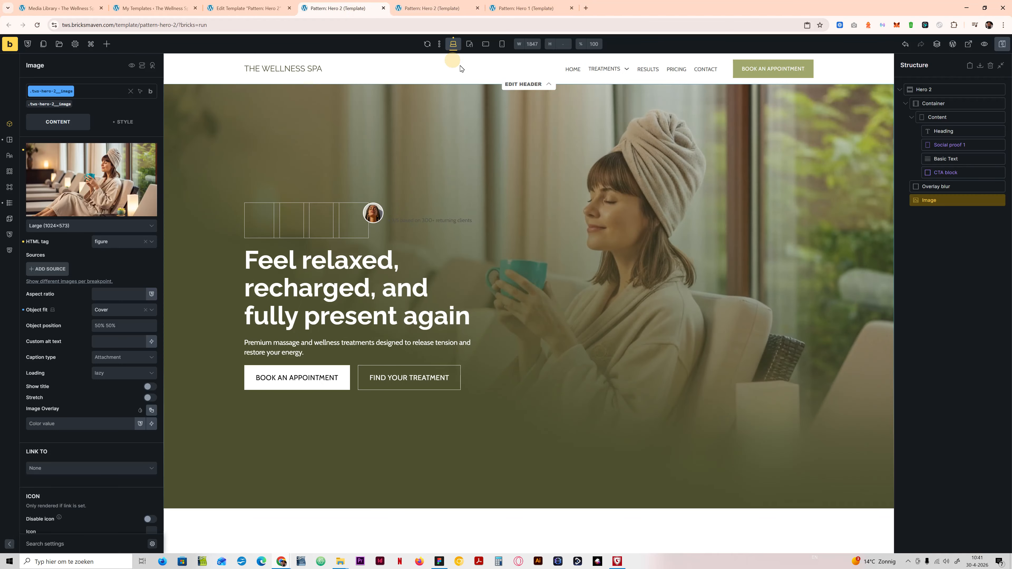
pyautogui.click(485, 44)
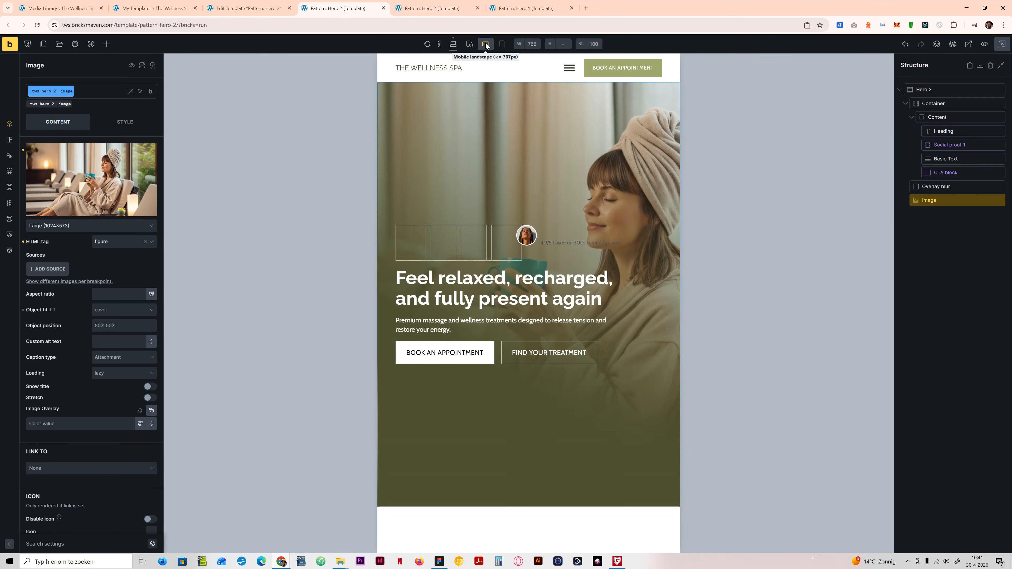
pyautogui.click(501, 44)
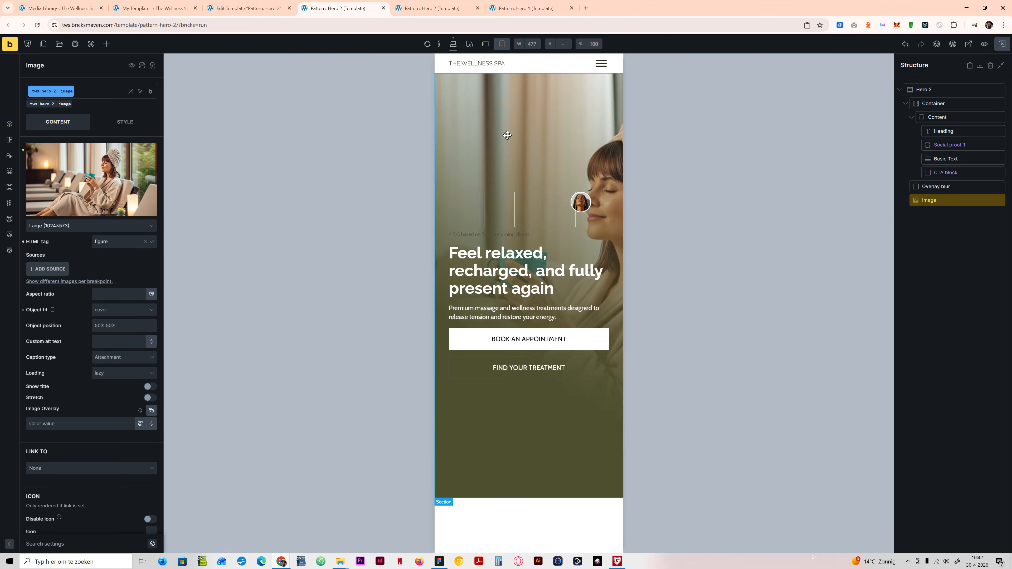
pyautogui.click(453, 44)
pyautogui.click(423, 8)
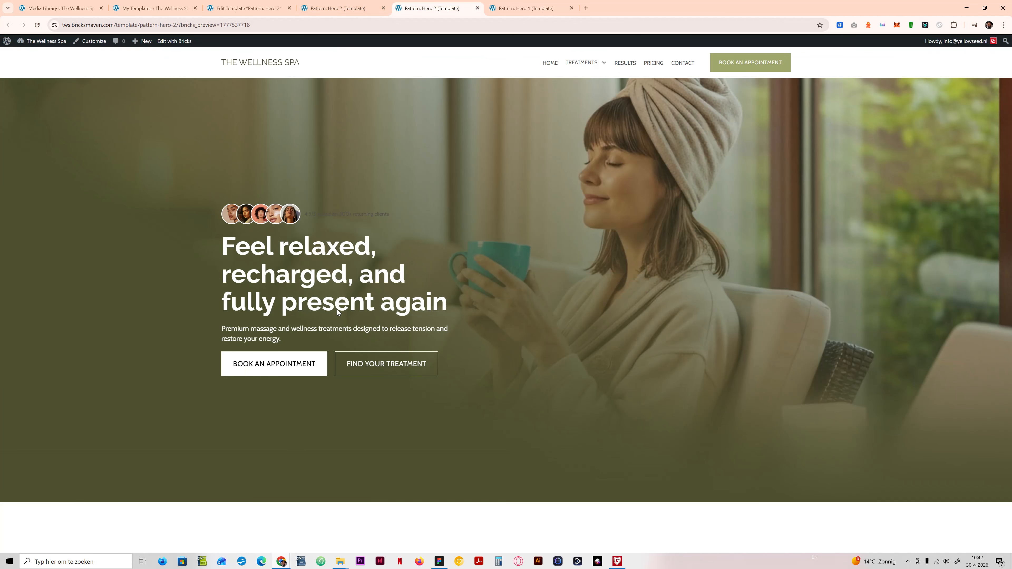
# Step: In the Hero 1 template, copy the font size value calc(var(--h1) * 1.5) from the tws-hero-1__heading class typography
pyautogui.click(338, 8)
pyautogui.click(526, 7)
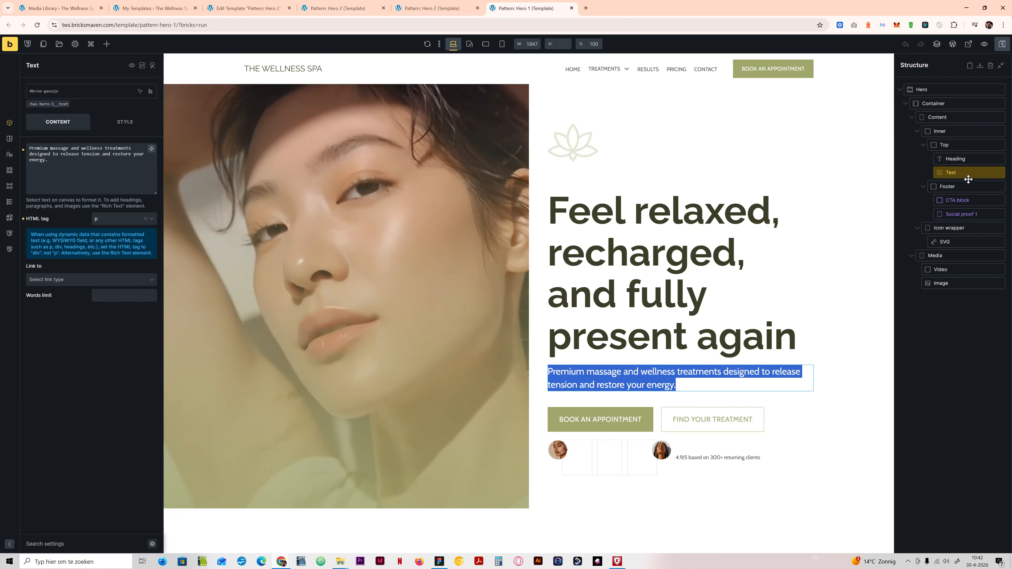
pyautogui.click(955, 158)
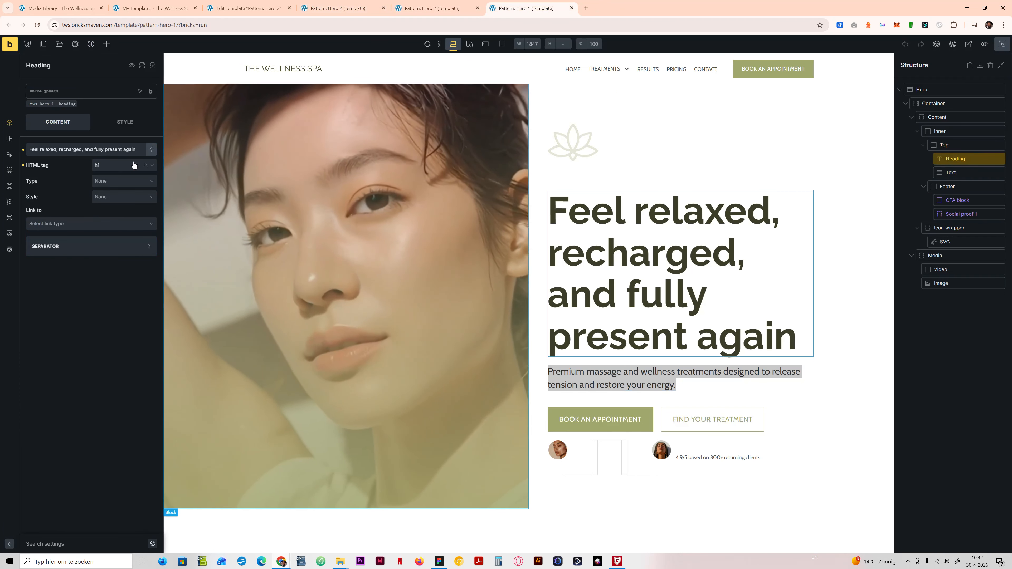
pyautogui.click(62, 106)
pyautogui.click(115, 123)
pyautogui.click(87, 173)
pyautogui.tripleClick(105, 202)
pyautogui.hotkey('ctrl', 'c')
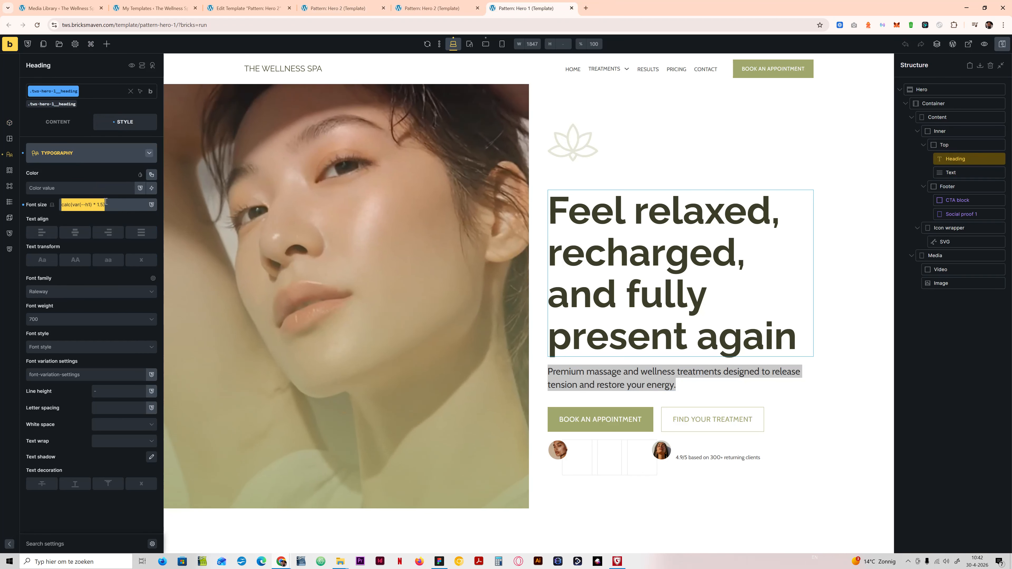
# Step: Set the font size of Hero 2's tws-hero-2__title class to calc(var(--h1) * 1.5) and compare it with the Figma design
pyautogui.click(358, 7)
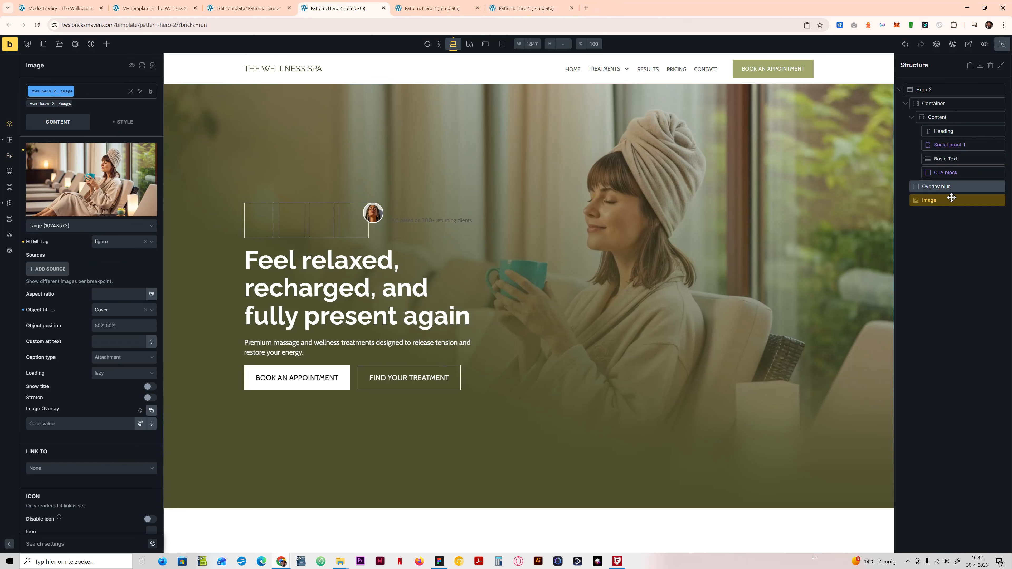
pyautogui.click(950, 131)
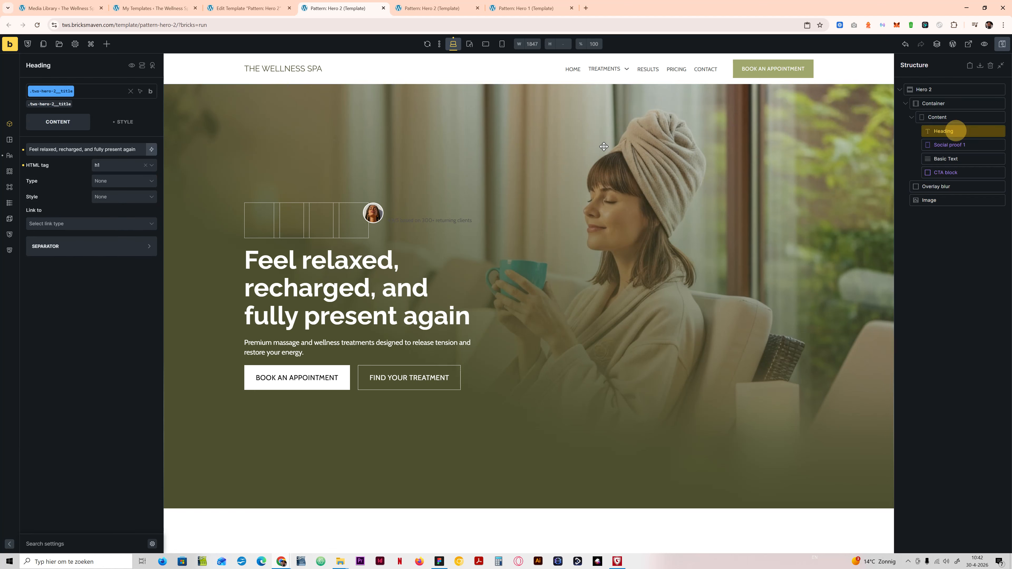
pyautogui.click(106, 123)
pyautogui.click(102, 151)
pyautogui.click(98, 175)
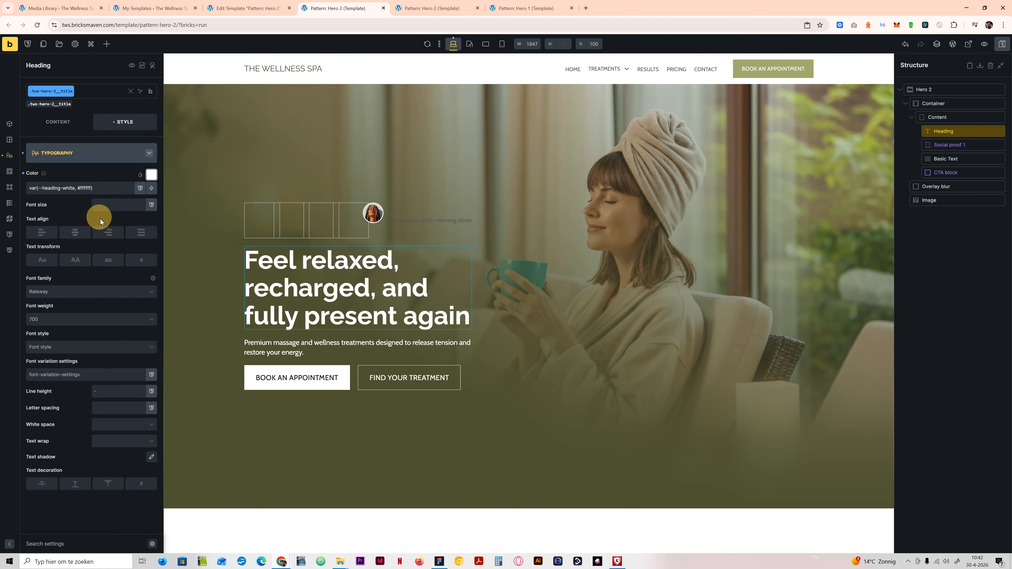
pyautogui.click(105, 201)
pyautogui.hotkey('ctrl', 'v')
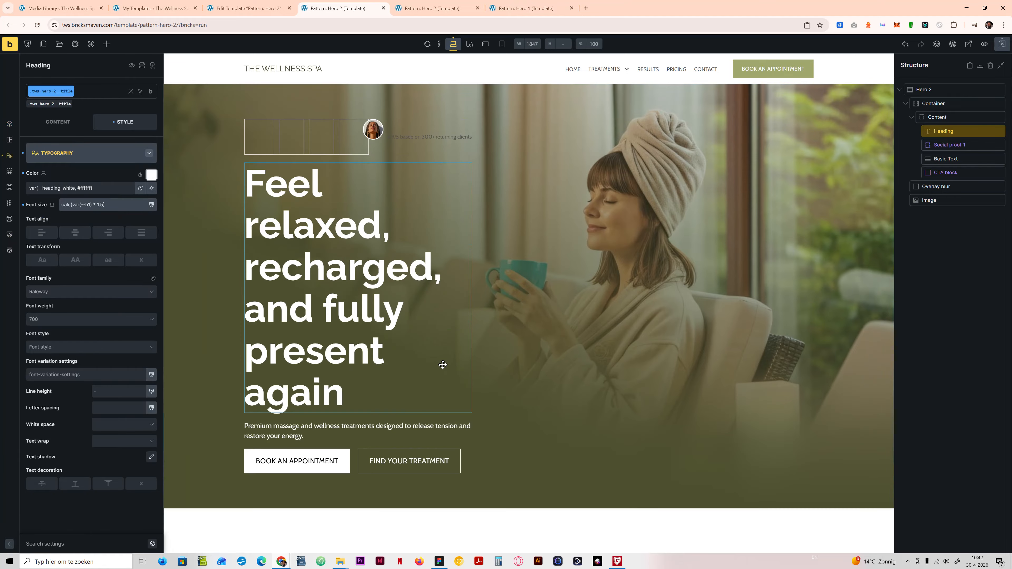
pyautogui.click(439, 561)
pyautogui.click(439, 561)
# Step: Clear the width from the tws-hero-2__content class and check the hero at the tablet breakpoint before returning to desktop
pyautogui.click(938, 116)
pyautogui.click(113, 153)
pyautogui.click(85, 154)
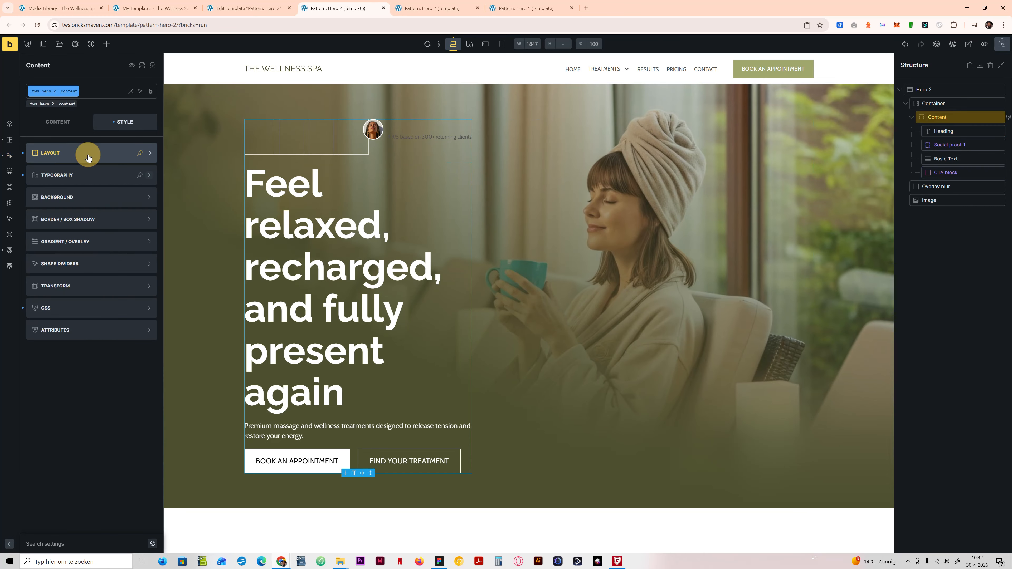
pyautogui.moveTo(93, 339); pyautogui.dragTo(56, 339)
pyautogui.hotkey('ctrl', 'c')
pyautogui.press('BackSpace')
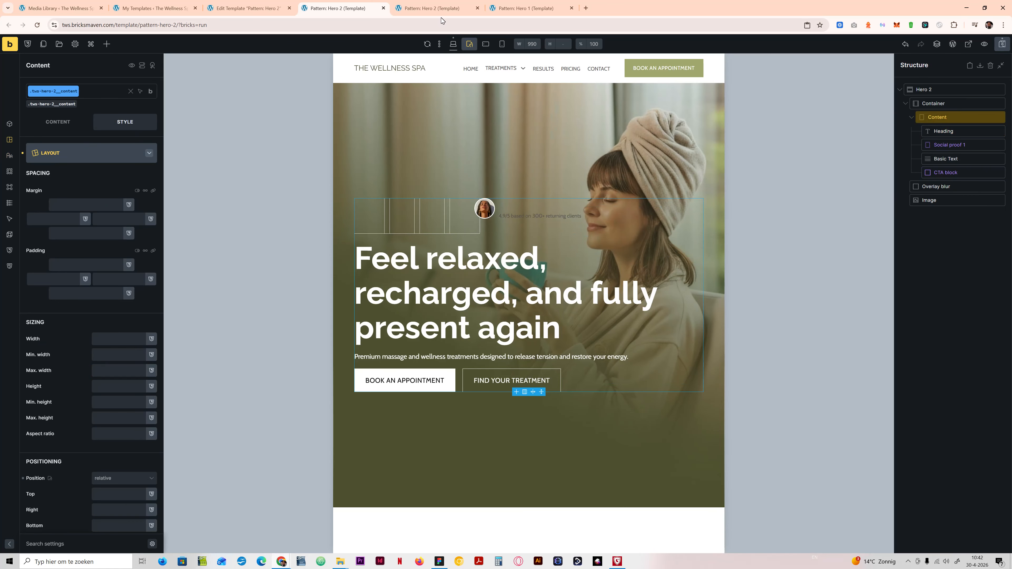
pyautogui.click(453, 43)
# Step: Give the tws-hero-2__content class a max width of var(--width-l) and a width of 100%, save, and check the front-end preview
pyautogui.click(103, 368)
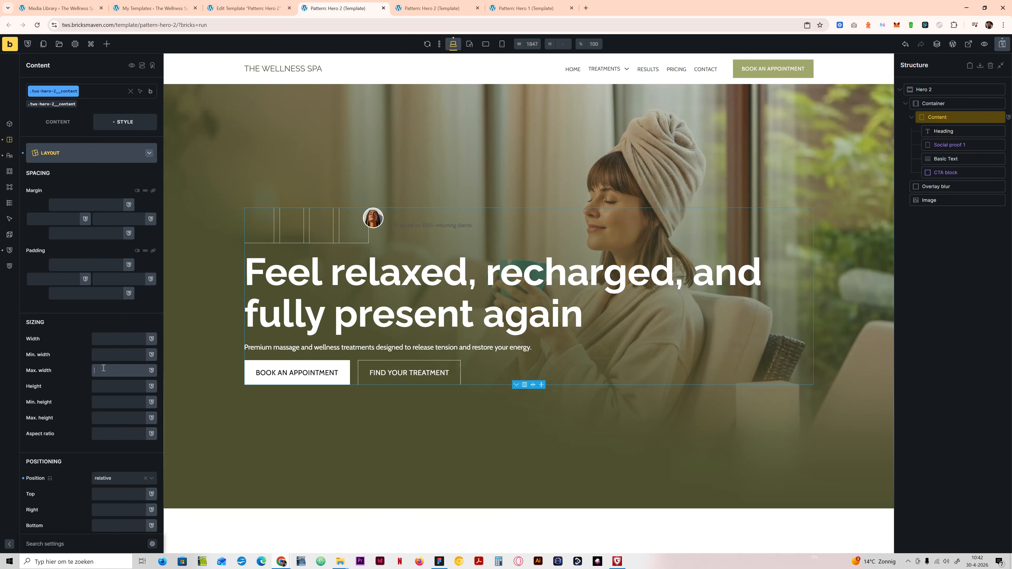
pyautogui.hotkey('ctrl', 'v')
pyautogui.press('BackSpace')
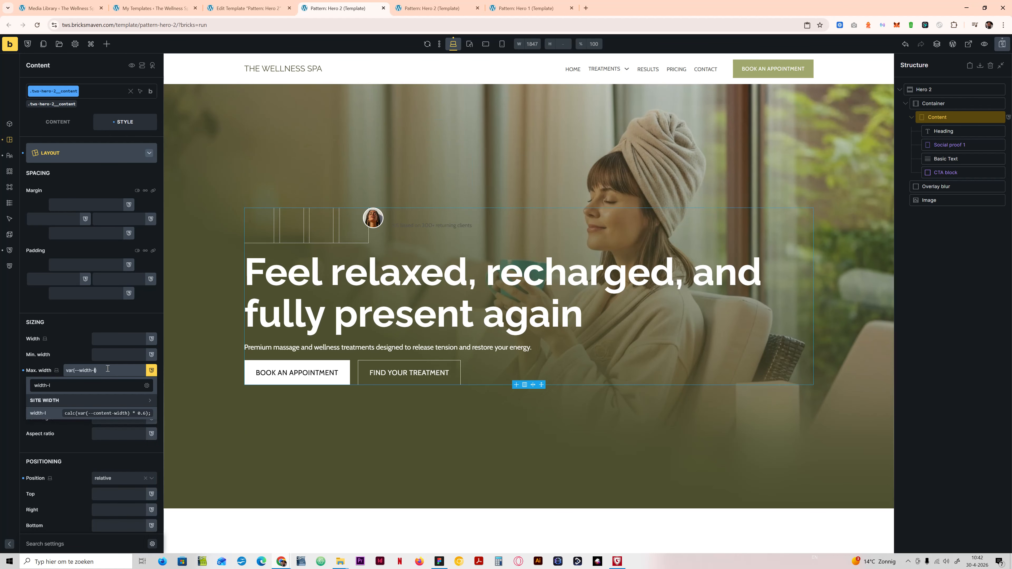
pyautogui.write('l')
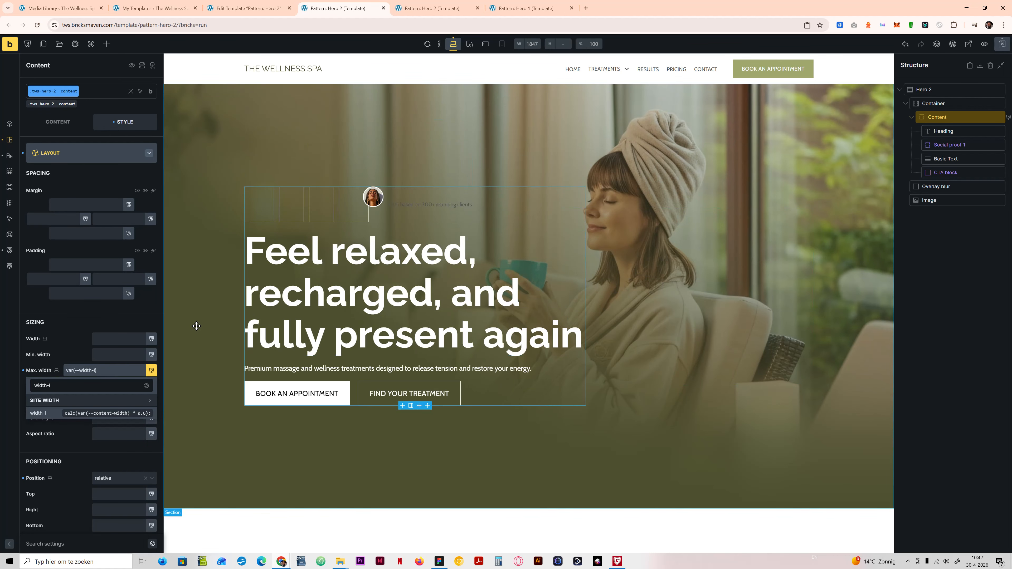
pyautogui.click(117, 334)
pyautogui.write('0%')
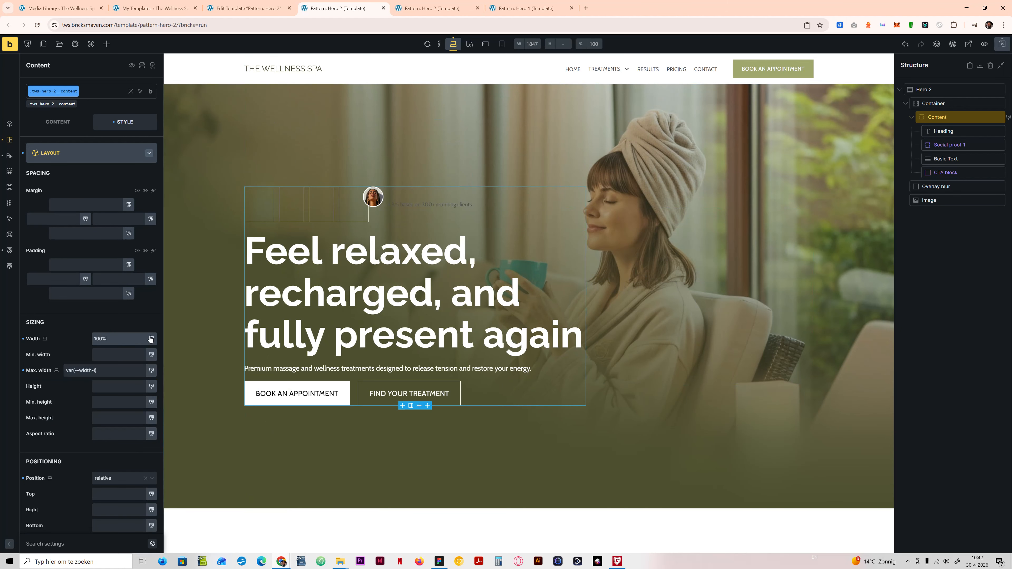
pyautogui.hotkey('ctrl', 's')
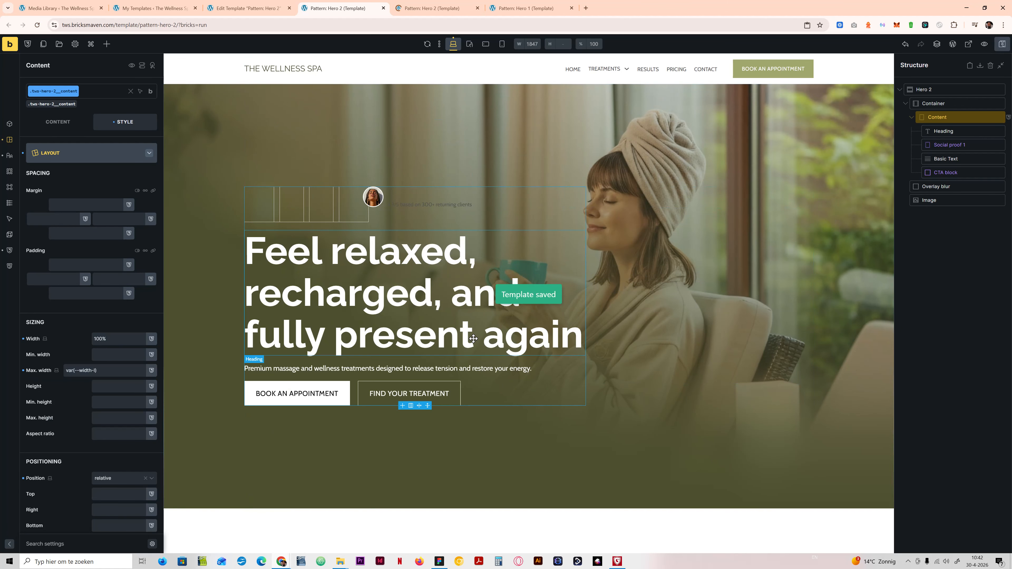
pyautogui.click(432, 8)
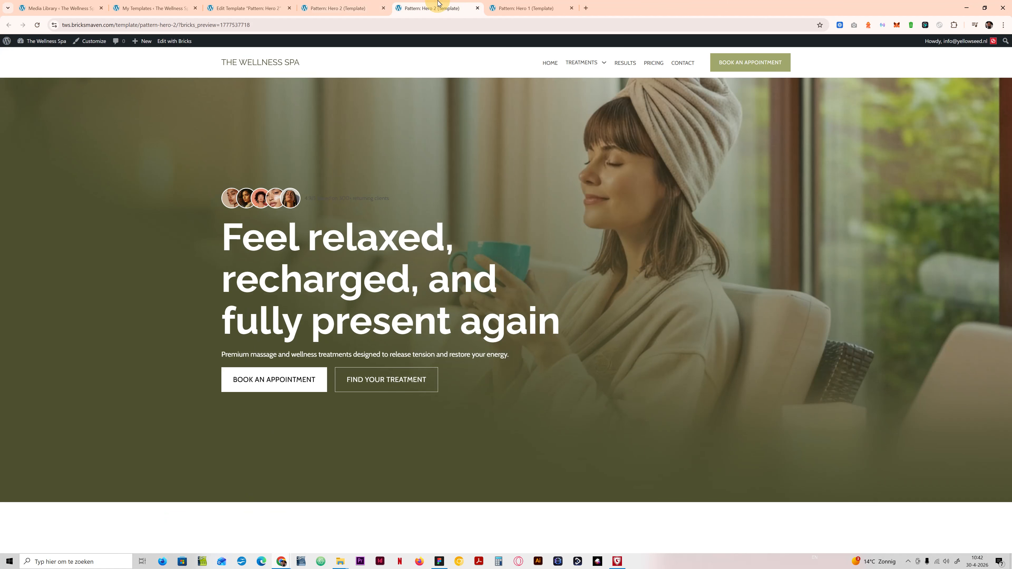
# Step: Compare the enlarged Hero 2 heading with the Hero 1 template and the Figma hero design
pyautogui.click(526, 8)
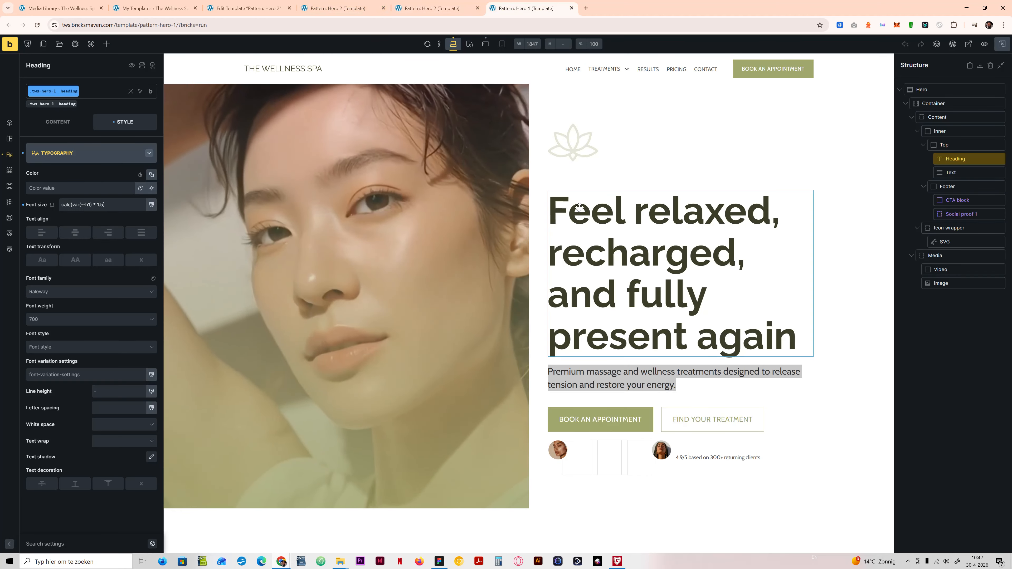
pyautogui.click(332, 4)
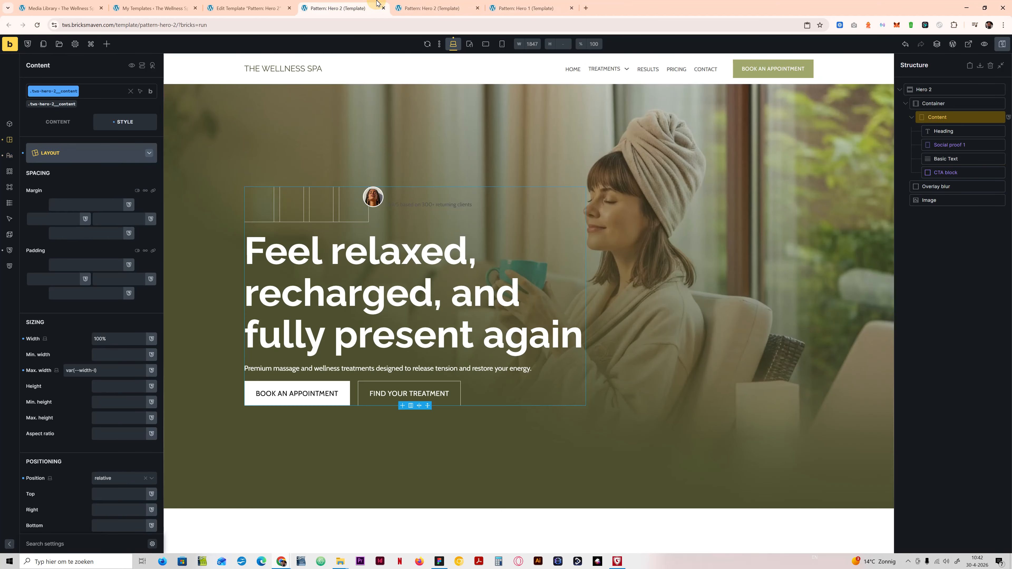
pyautogui.click(439, 561)
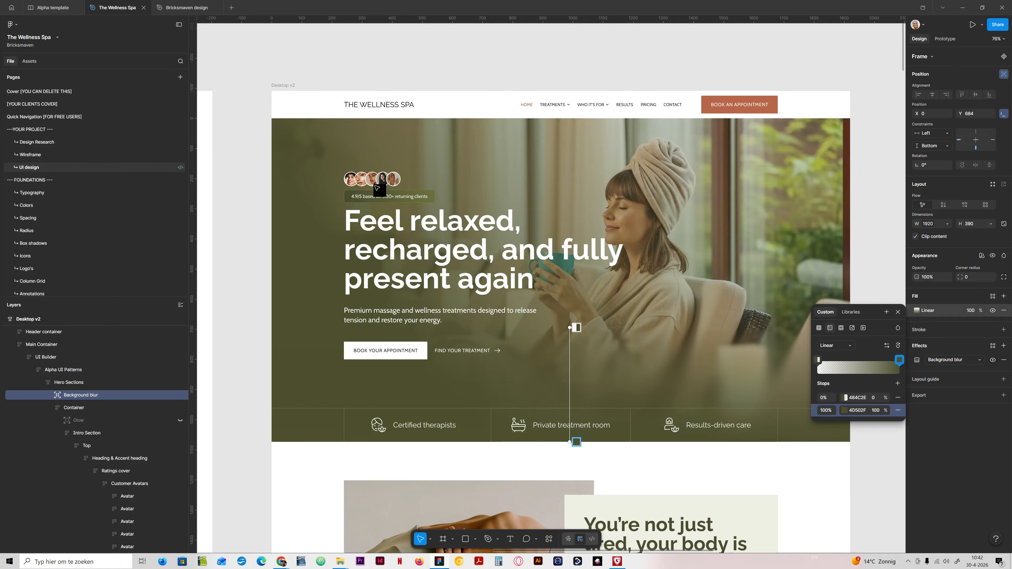
pyautogui.click(440, 562)
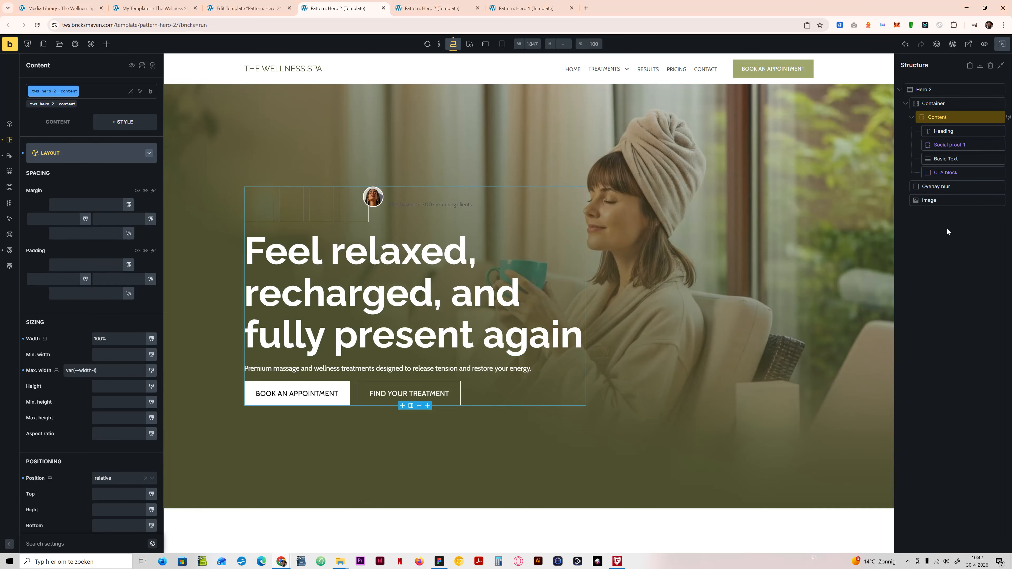
# Step: Open the Social proof 1 component from the Hero 2 structure for editing and show its variants
pyautogui.click(946, 150)
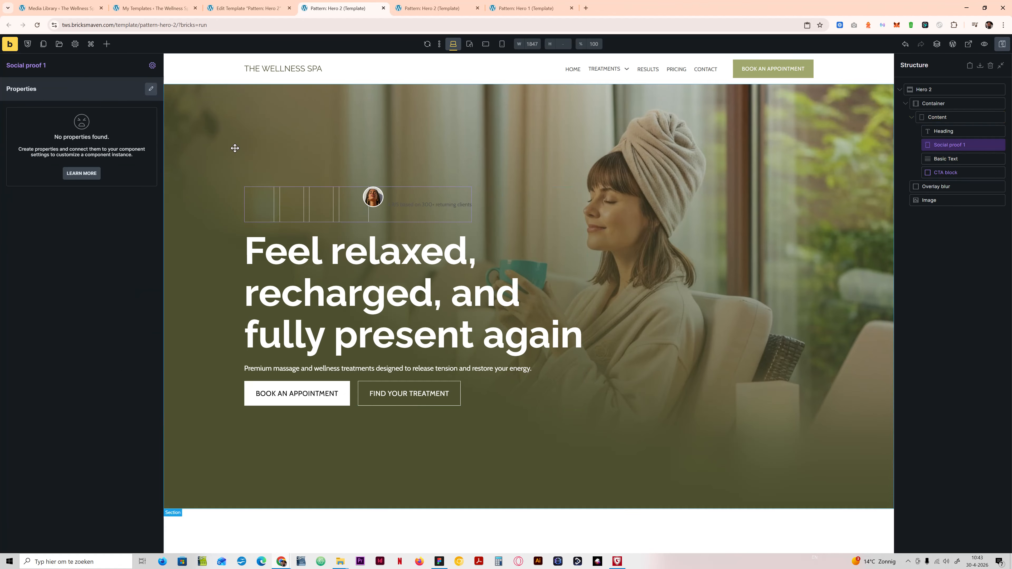
pyautogui.click(155, 66)
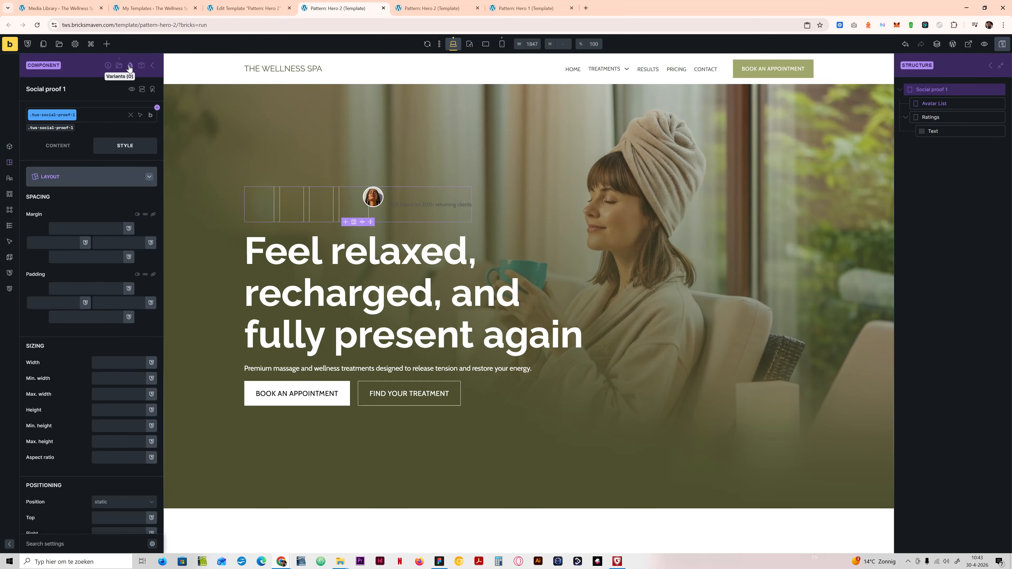
pyautogui.click(130, 66)
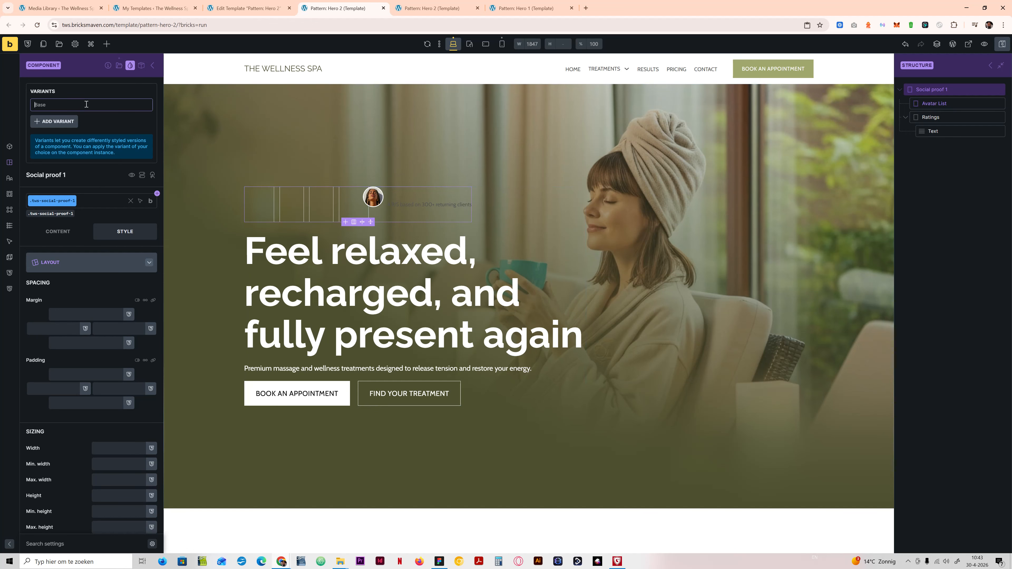
# Step: Switch to Figma, find the Ratings cover component set, and select its Inline orientation variant for inspection
pyautogui.click(438, 562)
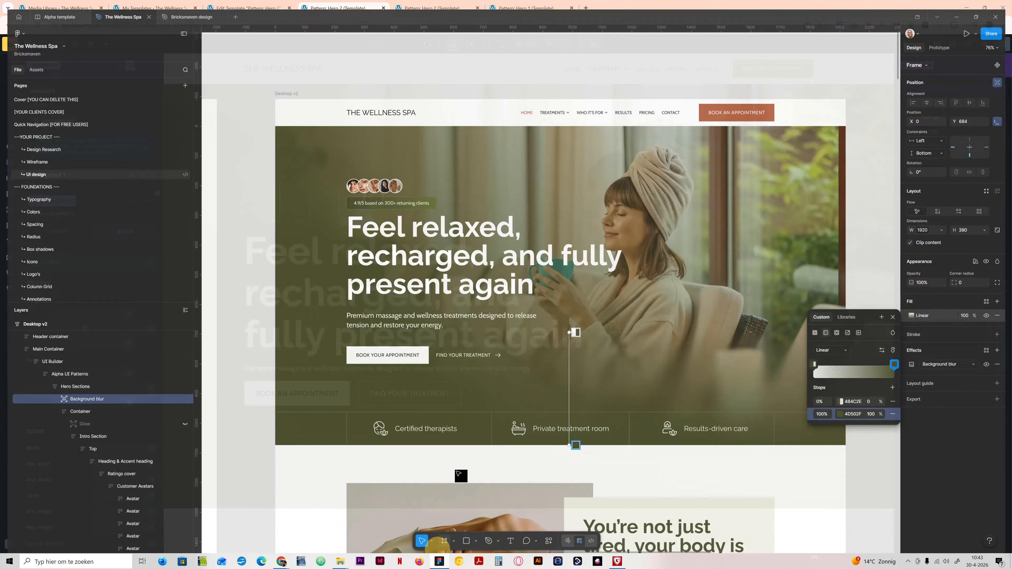
pyautogui.click(243, 334)
pyautogui.click(259, 302)
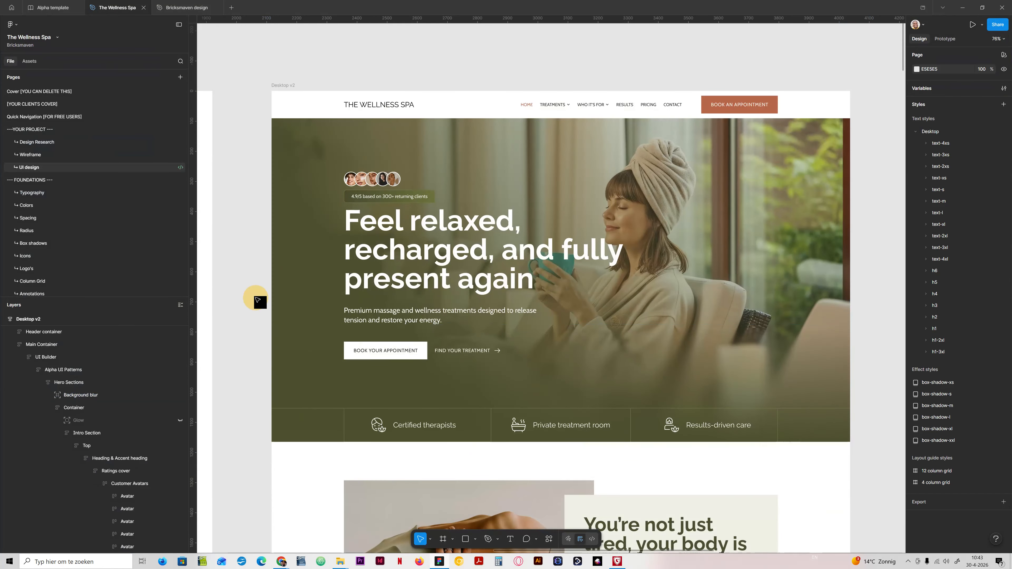
pyautogui.moveTo(244, 344); pyautogui.dragTo(925, 223)
pyautogui.moveTo(217, 345); pyautogui.dragTo(759, 317)
pyautogui.moveTo(466, 464); pyautogui.dragTo(484, 104)
pyautogui.moveTo(506, 254); pyautogui.dragTo(527, 278)
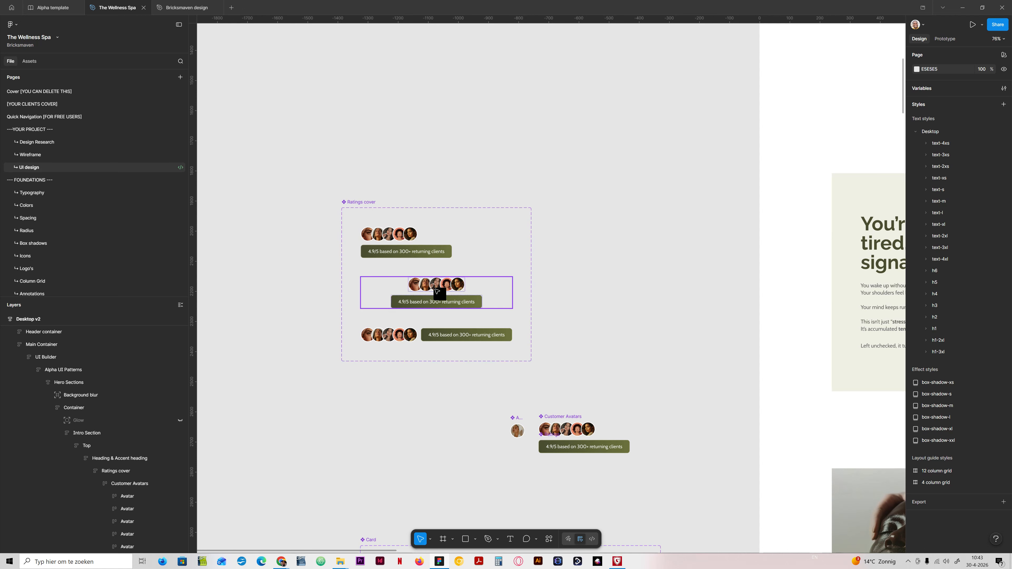
pyautogui.click(414, 342)
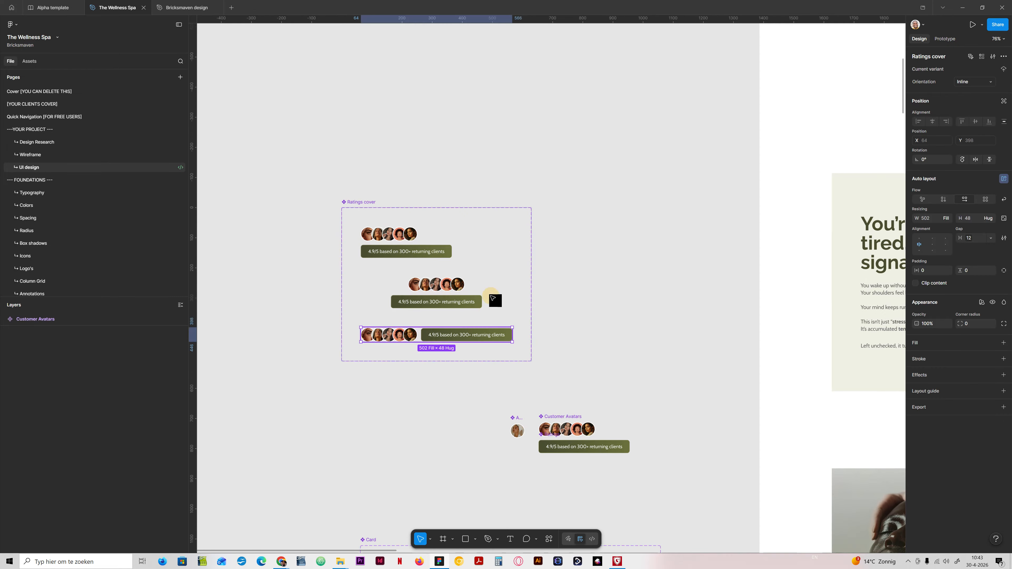
# Step: Select the Ratings cover component set and open its Orientation variant property to review the variant values
pyautogui.click(487, 302)
pyautogui.click(526, 255)
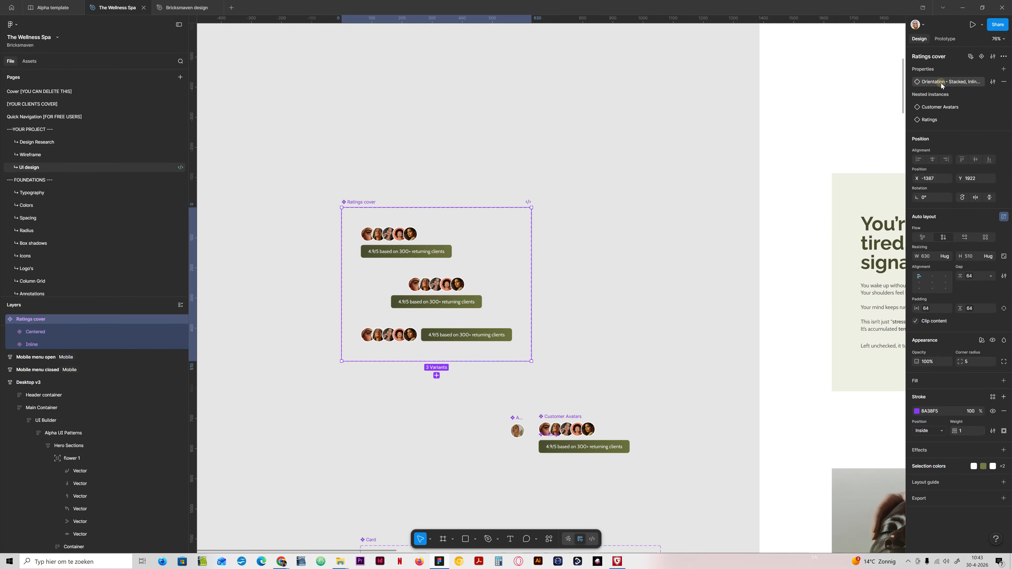
pyautogui.doubleClick(940, 83)
pyautogui.click(984, 88)
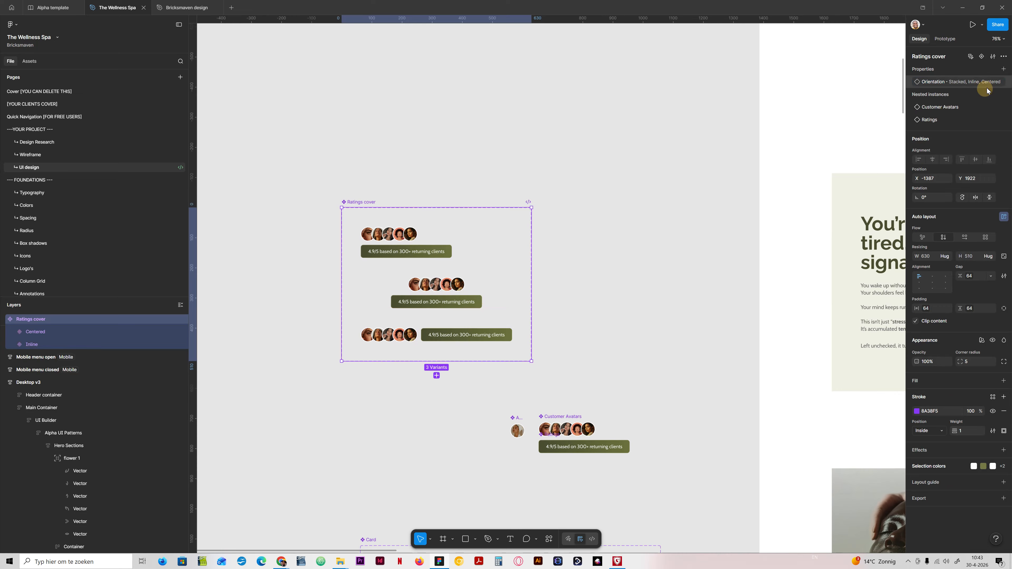
pyautogui.click(993, 81)
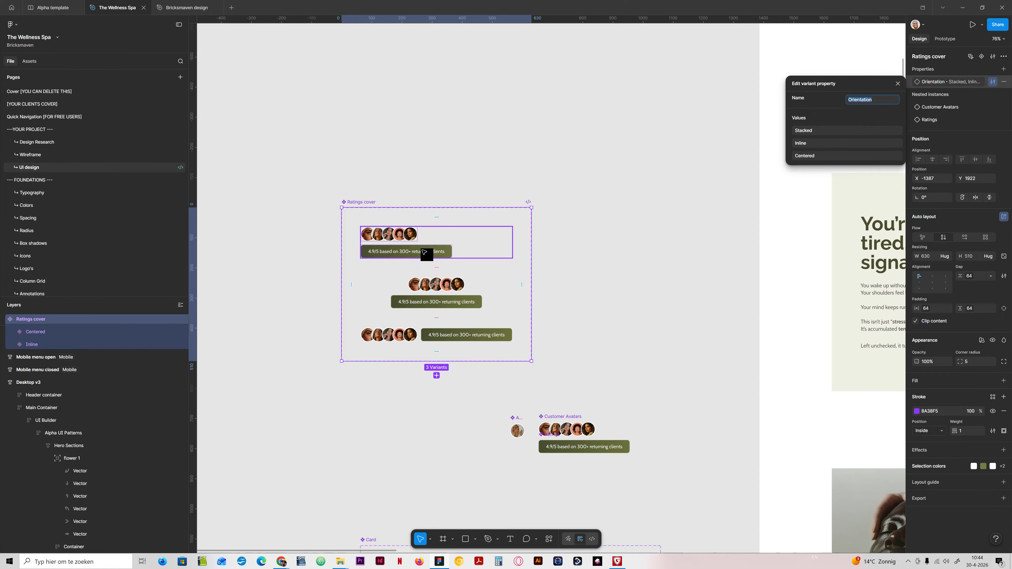
# Step: Switch to Bricks and add five variants to the Social proof 1 component
pyautogui.click(281, 561)
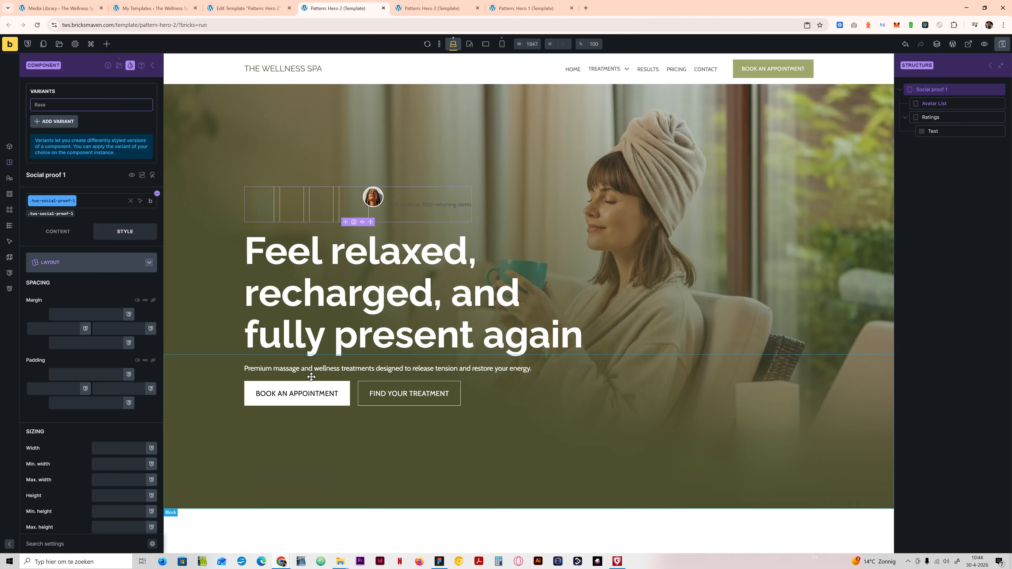
pyautogui.click(60, 122)
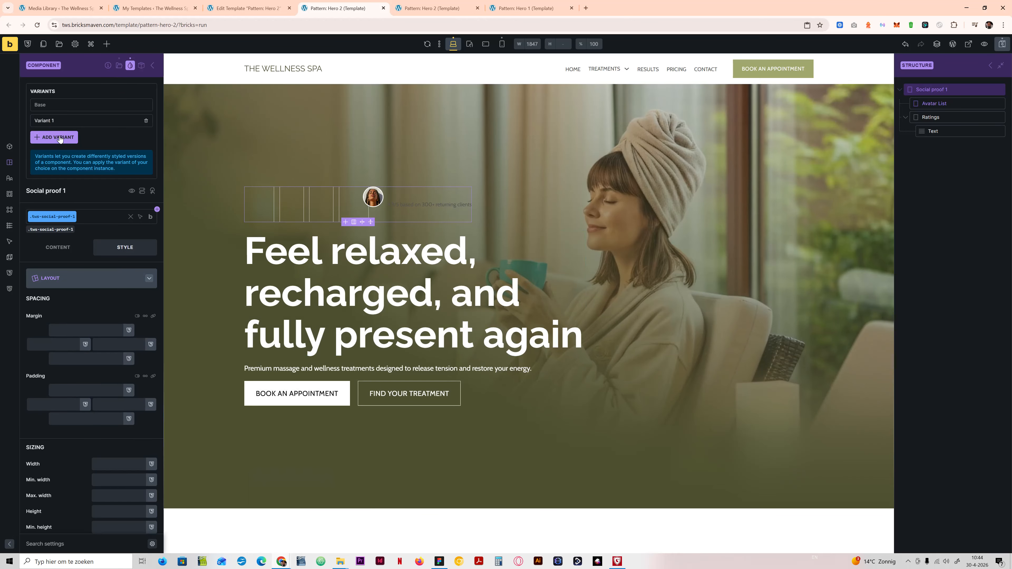
pyautogui.click(60, 138)
pyautogui.click(60, 154)
pyautogui.click(60, 169)
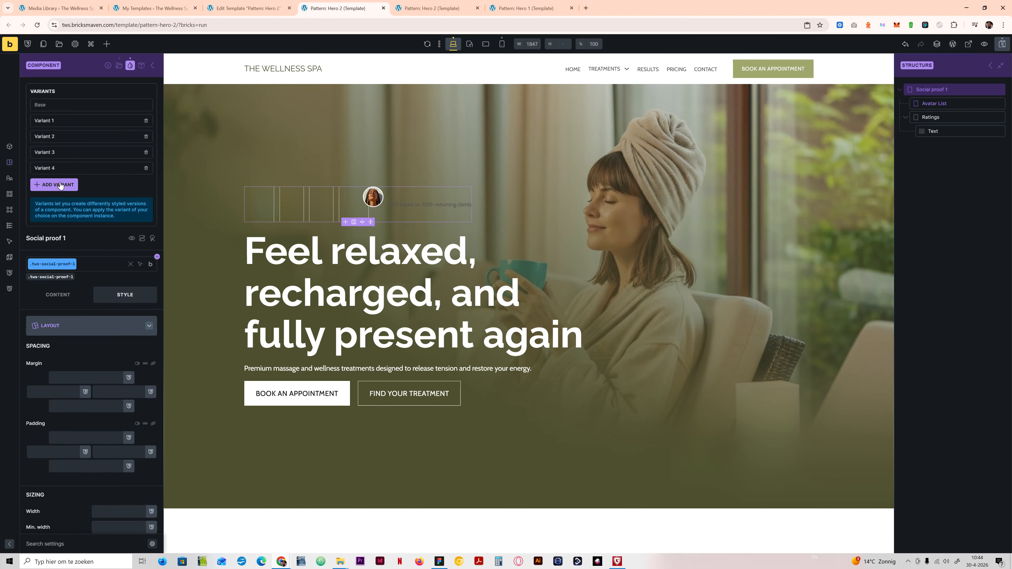
pyautogui.click(59, 185)
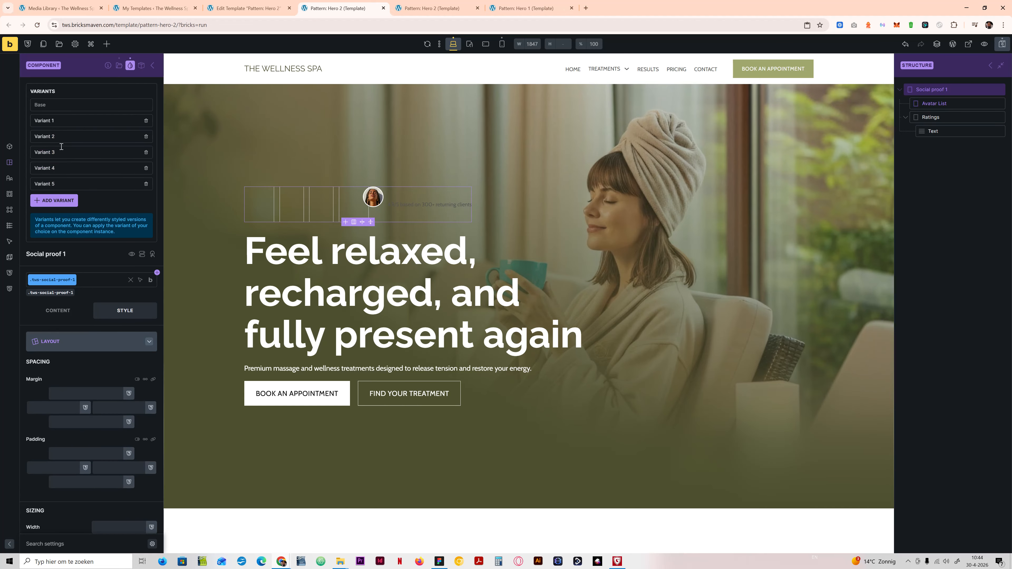
# Step: Name the Base variant "Inlined rating no bg" and select the whole name for reuse
pyautogui.click(52, 106)
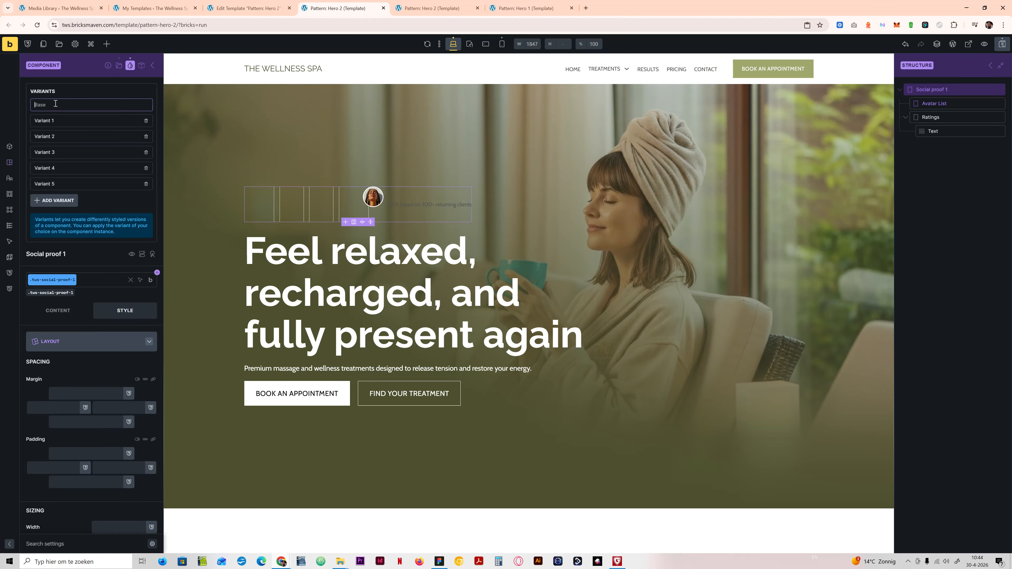
pyautogui.write('lined rating no bg')
pyautogui.hotkey('ctrl', 'a')
pyautogui.hotkey('ctrl', 'c')
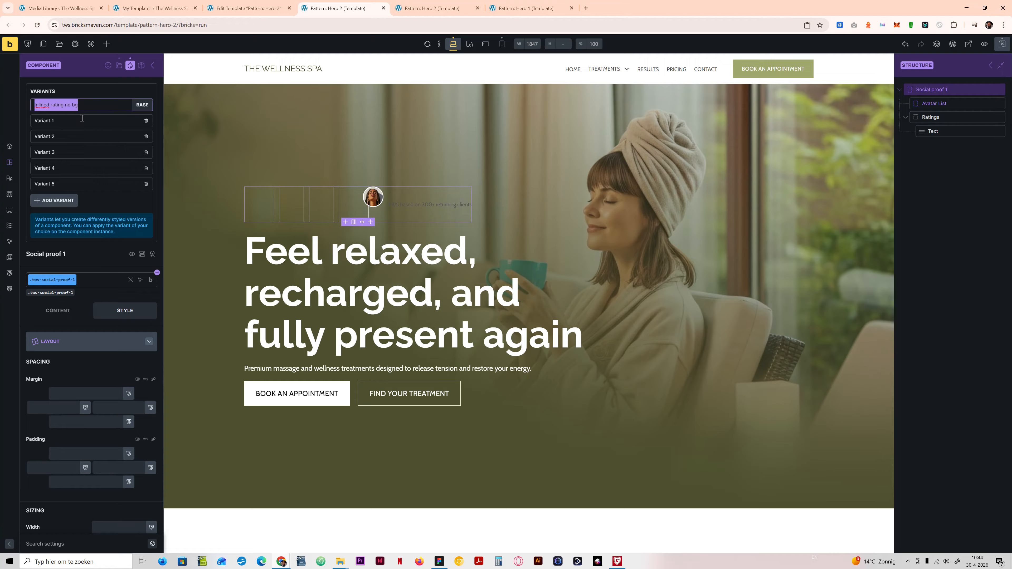
# Step: Rename Variant 1 as "Stacked rating no bg"
pyautogui.moveTo(82, 119); pyautogui.dragTo(25, 120)
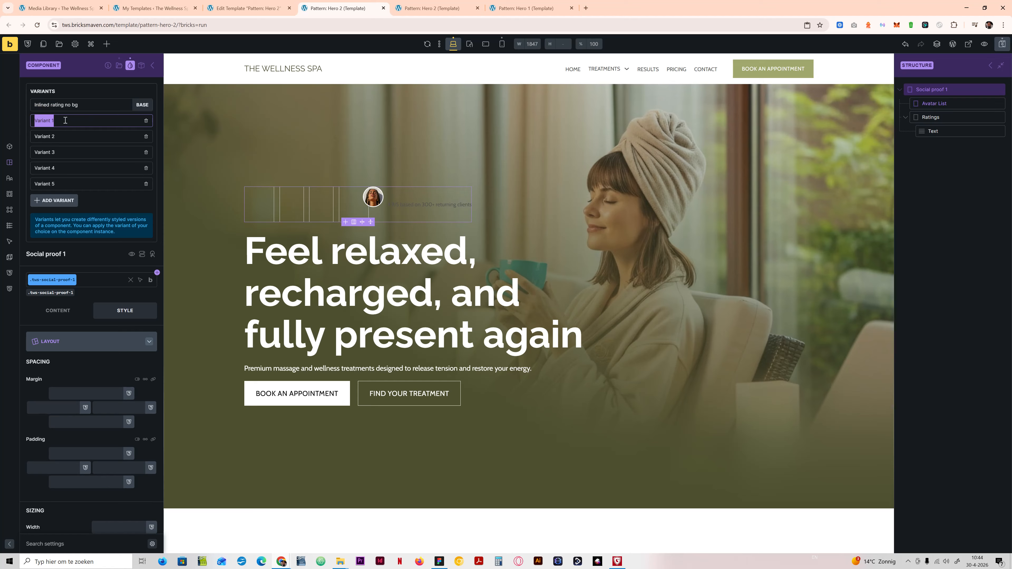
pyautogui.write('Stacked rating')
pyautogui.press('Tab')
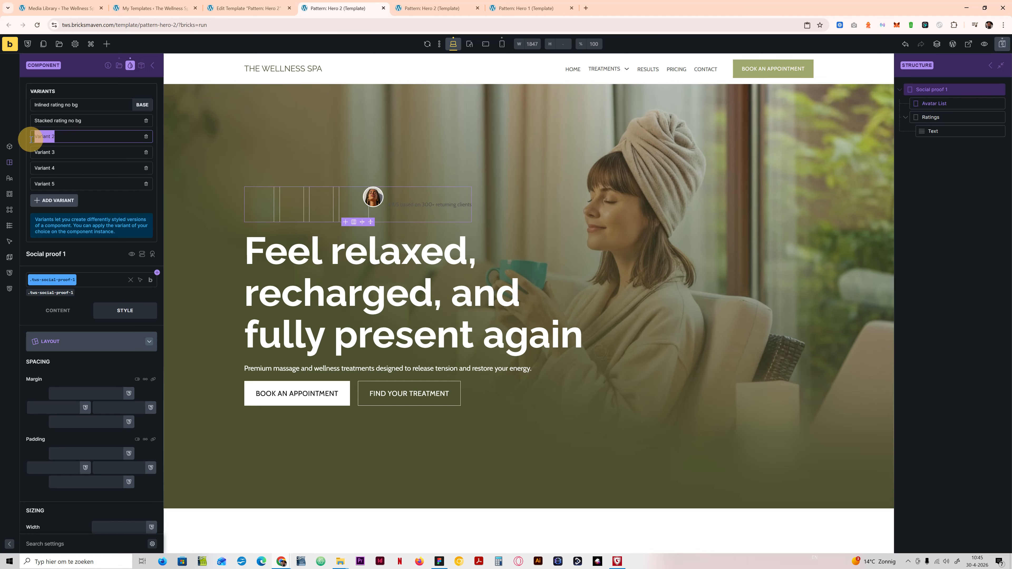
# Step: Rename Variant 2 as "Centered rating no bg" and fill Variant 3 with the copied name "Inlined rating no bg"
pyautogui.write('Centered rating no bg')
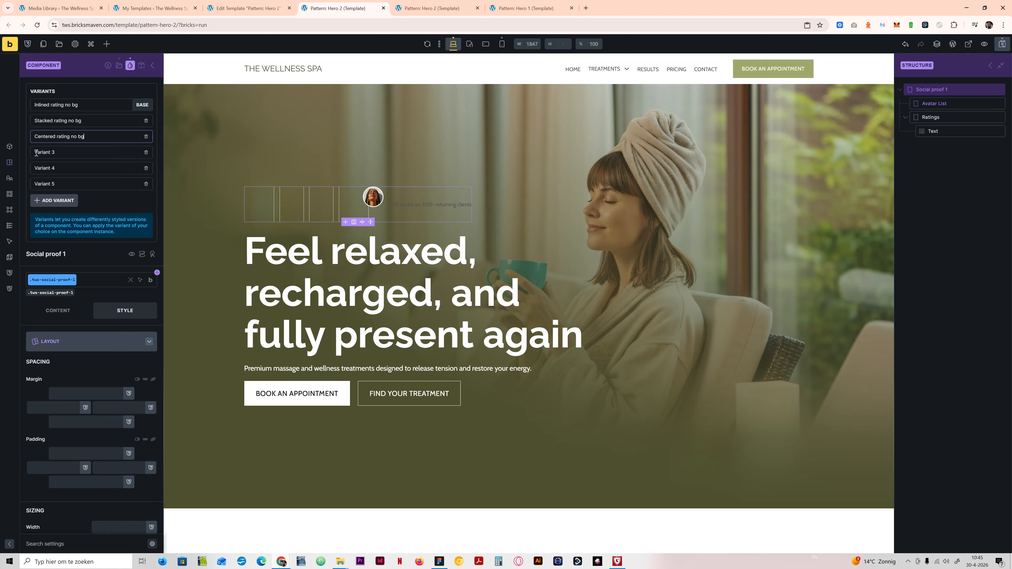
pyautogui.press('Tab')
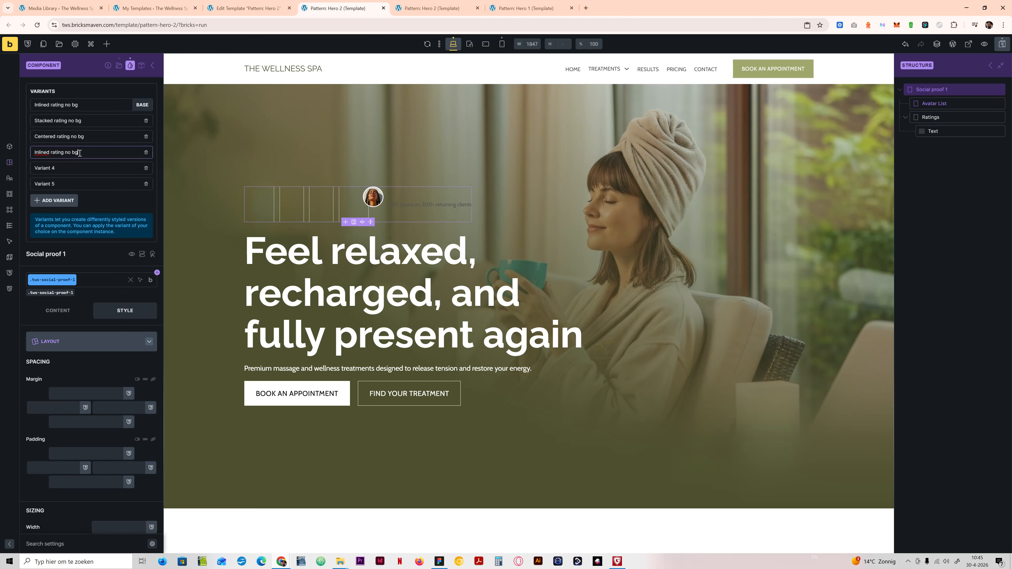
# Step: Rename the variant directly below the base as "Inlined rating bg", reusing the copied base name
pyautogui.moveTo(81, 153); pyautogui.dragTo(22, 123)
pyautogui.hotkey('ctrl', 'v')
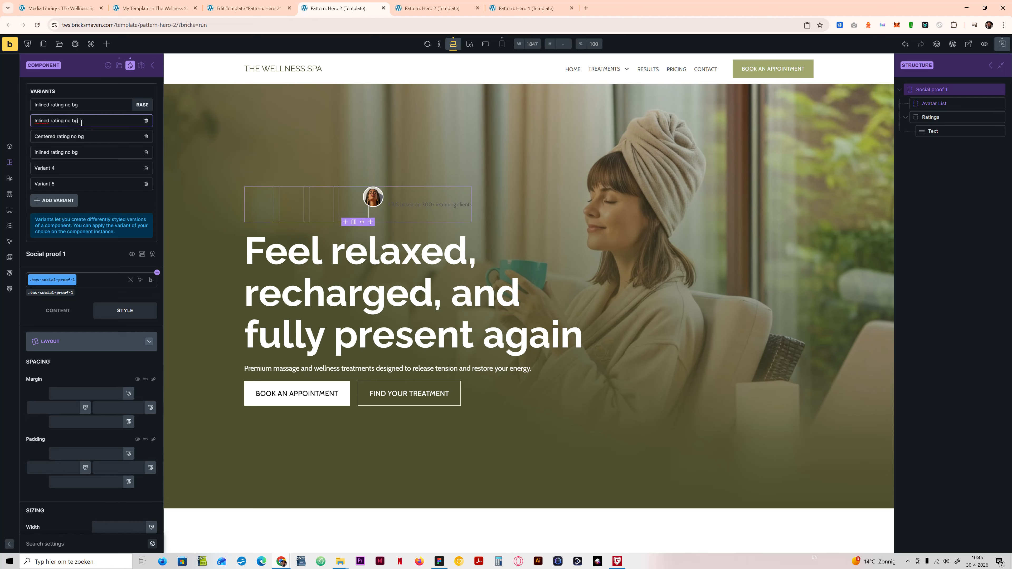
pyautogui.doubleClick(66, 120)
pyautogui.press('BackSpace')
# Step: Change the third added variant's name to "Centered rating bg"
pyautogui.doubleClick(49, 152)
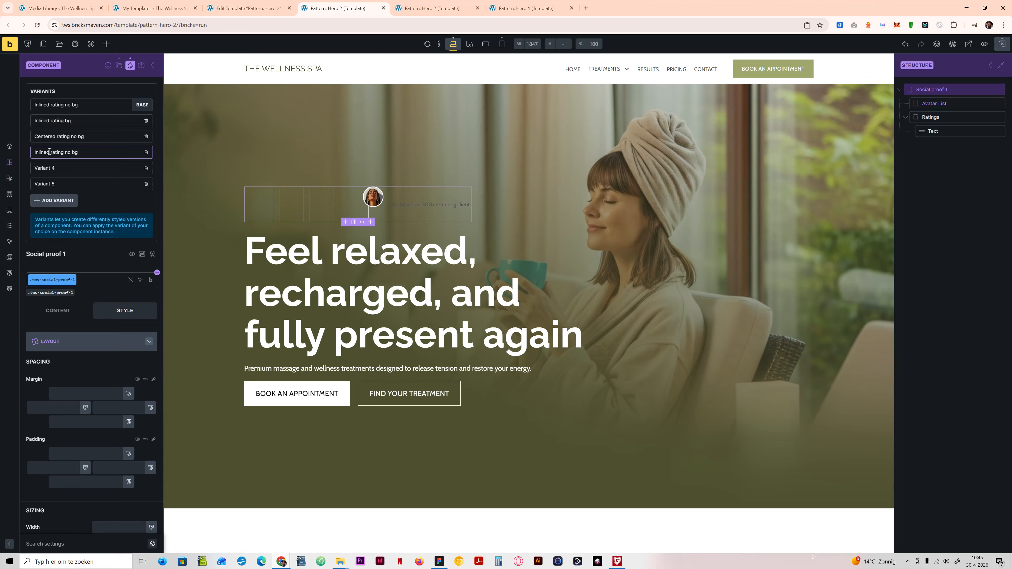
pyautogui.write('Centered')
pyautogui.doubleClick(76, 153)
pyautogui.press('BackSpace')
# Step: Rename Variant 4 as "Stacked rating no bg", starting from the copied base name
pyautogui.moveTo(59, 168); pyautogui.dragTo(24, 169)
pyautogui.hotkey('ctrl', 'v')
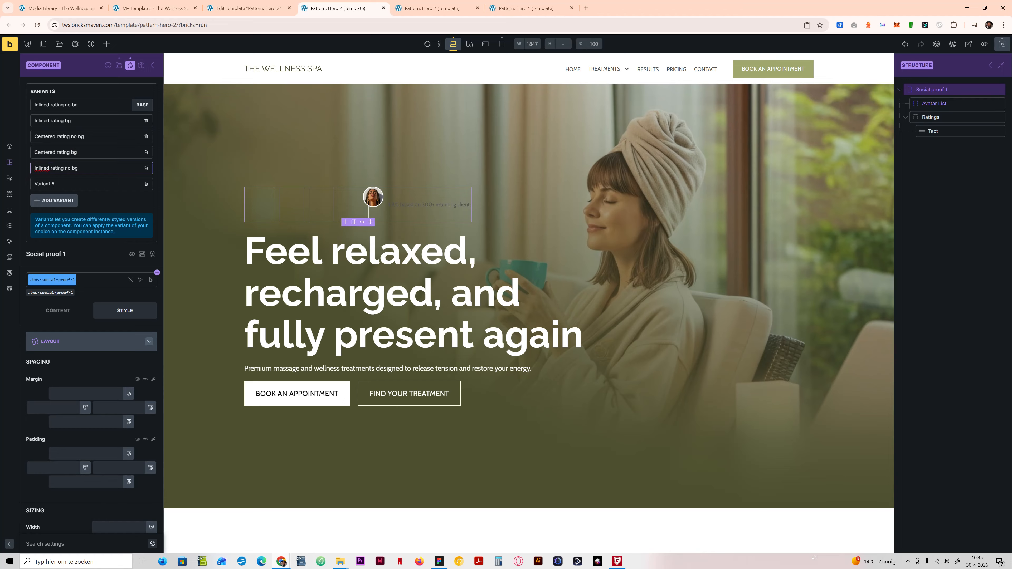
pyautogui.doubleClick(38, 168)
pyautogui.write('Stacked')
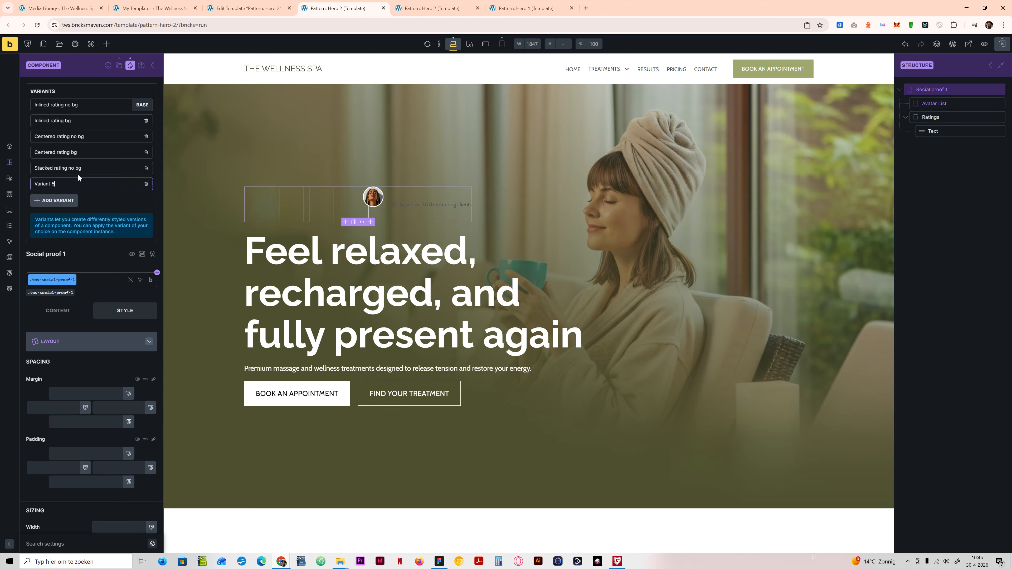
# Step: Rename Variant 5 as "Stacked rating bg" by adapting the copied stacked name, and save the template
pyautogui.moveTo(81, 174); pyautogui.dragTo(28, 171)
pyautogui.hotkey('ctrl', 'c')
pyautogui.click(79, 183)
pyautogui.hotkey('ctrl', 'a')
pyautogui.hotkey('ctrl', 'v')
pyautogui.click(73, 184)
pyautogui.press('BackSpace')
pyautogui.press('BackSpace')
pyautogui.click(1002, 44)
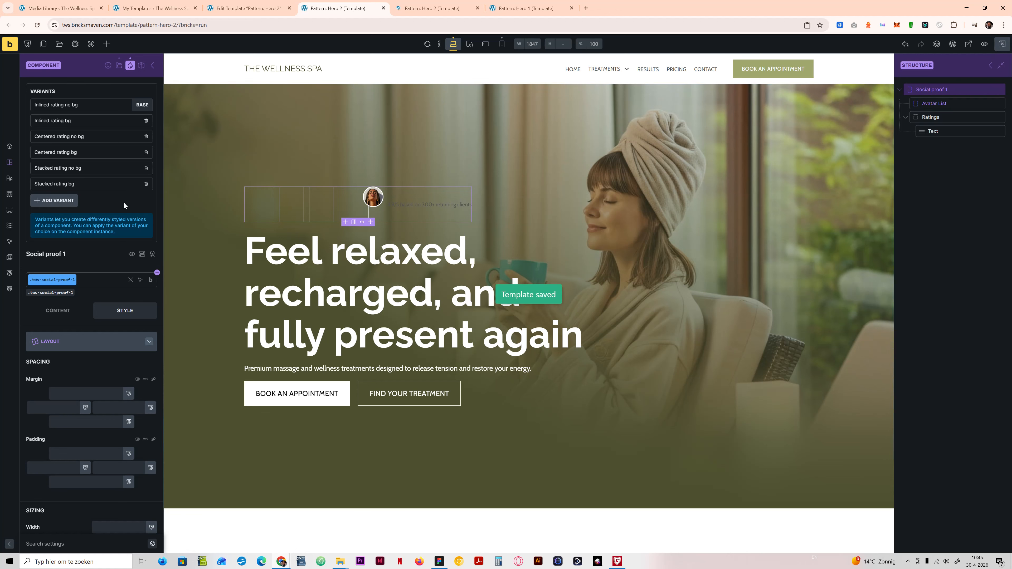
# Step: Close the variant management and switch Social proof 1 to the base variant, Inlined rating no bg
pyautogui.click(130, 65)
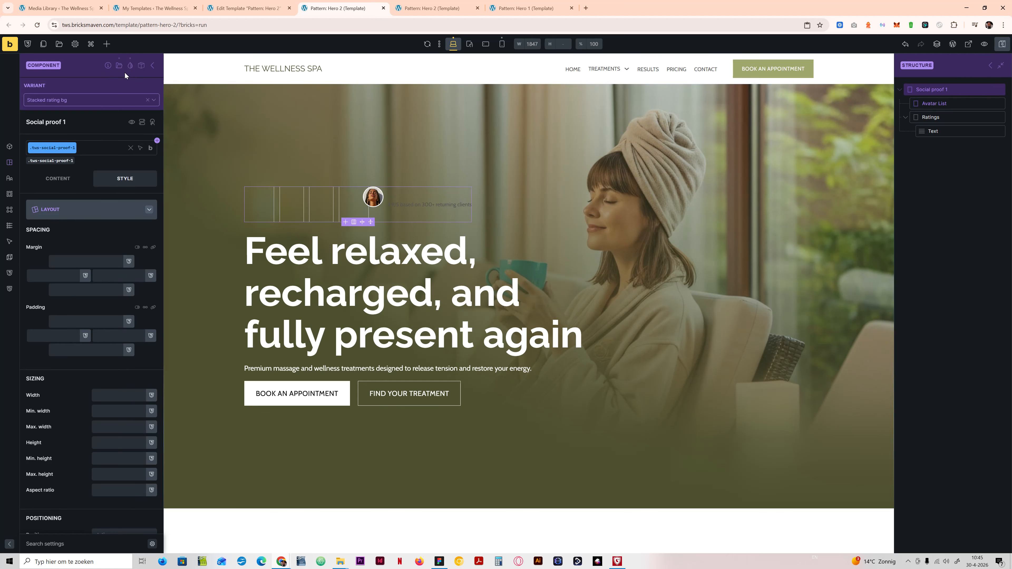
pyautogui.click(91, 101)
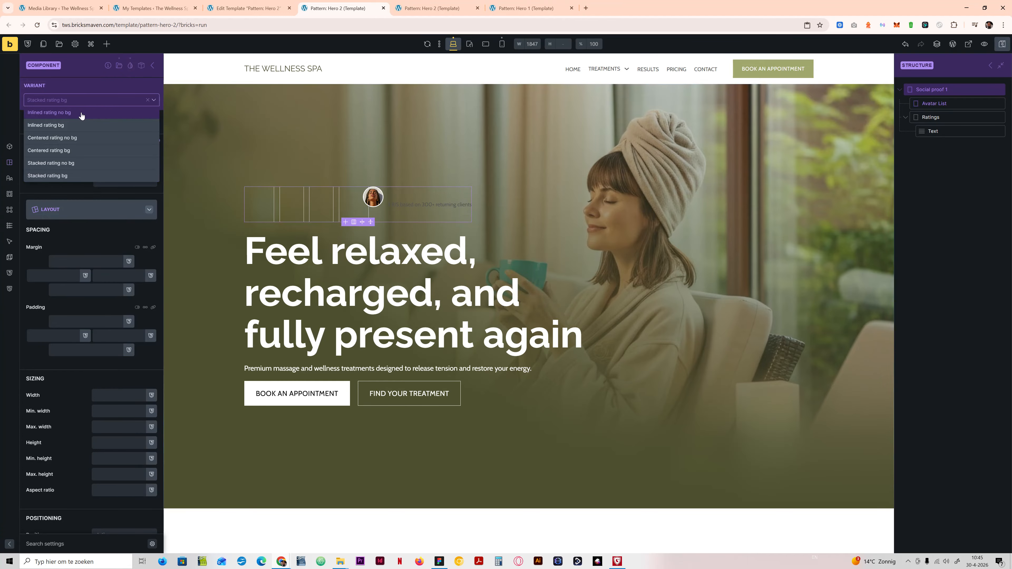
pyautogui.click(80, 113)
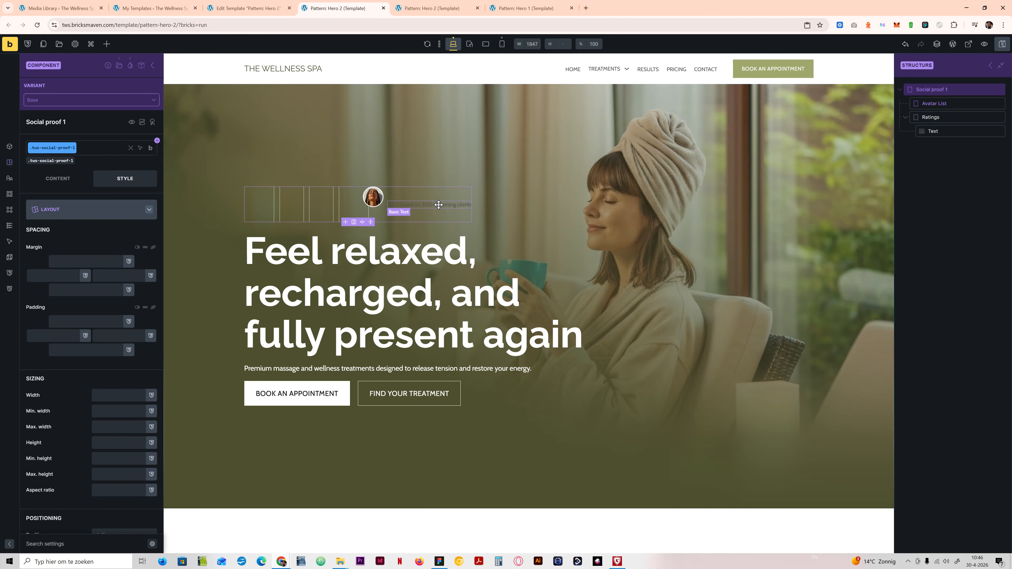
# Step: Switch to the Centered rating no bg variant and set the tws-social-proof-1 flex direction to column
pyautogui.click(68, 103)
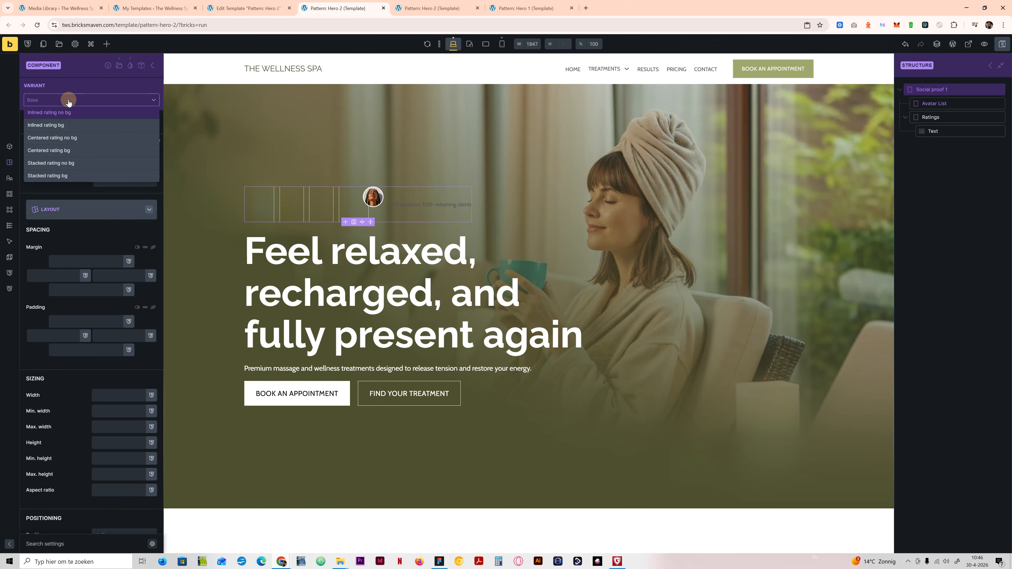
pyautogui.click(50, 138)
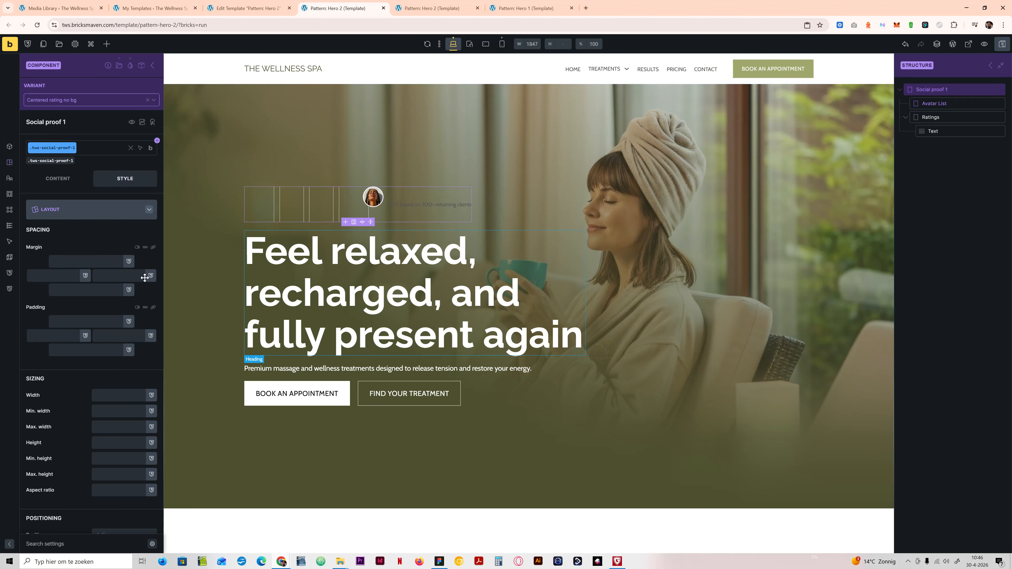
pyautogui.click(50, 180)
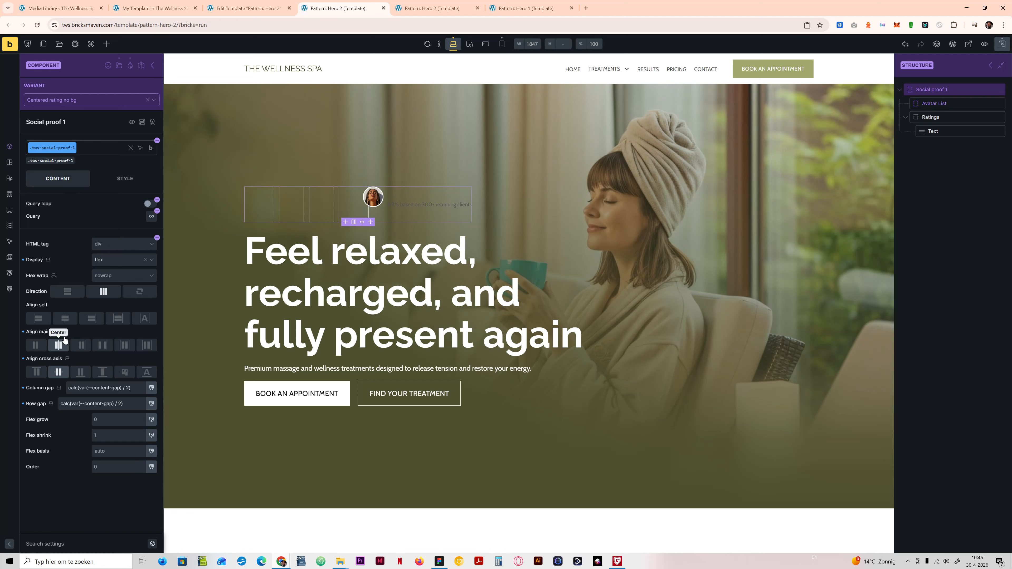
pyautogui.click(67, 291)
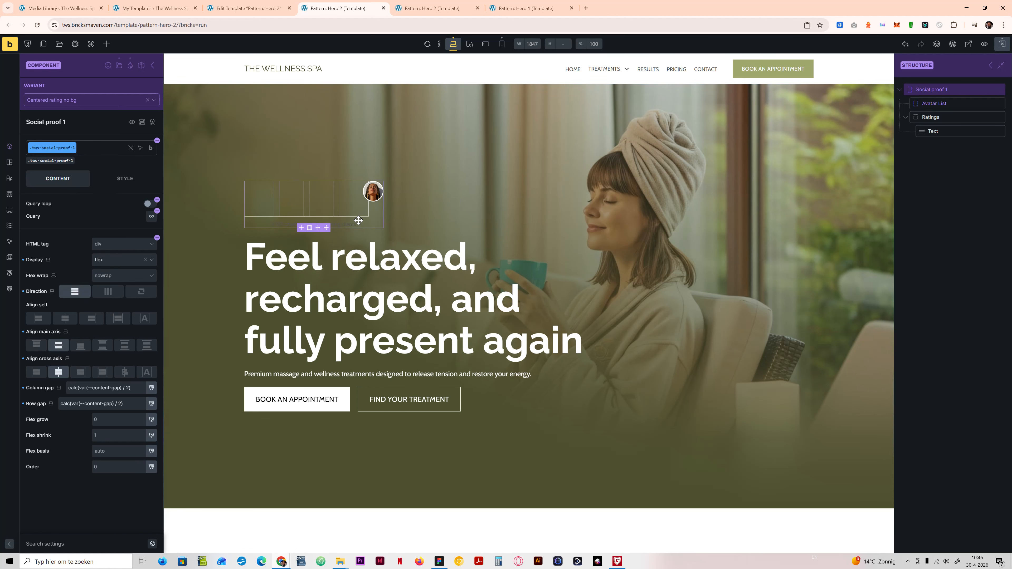
# Step: Try centering the typography text alignment of Social proof 1, and clear that setting again
pyautogui.click(124, 178)
pyautogui.click(88, 211)
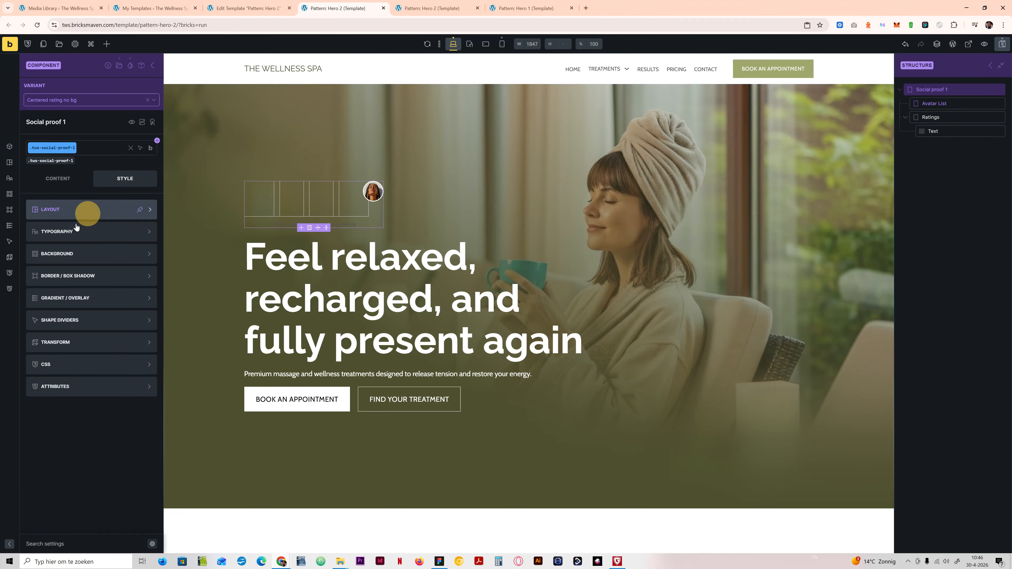
pyautogui.click(77, 230)
pyautogui.click(75, 288)
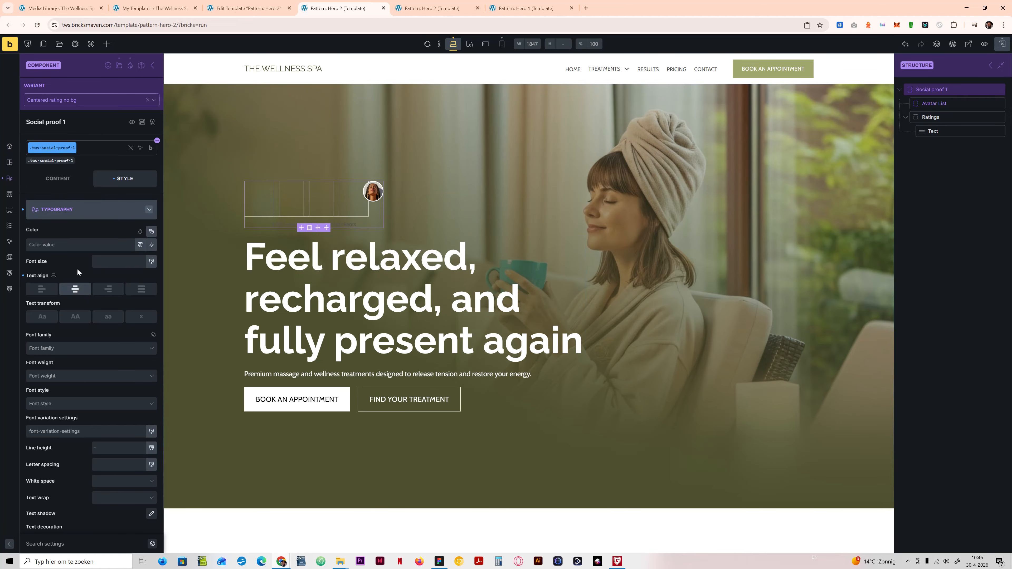
pyautogui.click(23, 275)
# Step: Check the Ratings element's style and content settings, and return to the Social proof 1 element
pyautogui.click(930, 116)
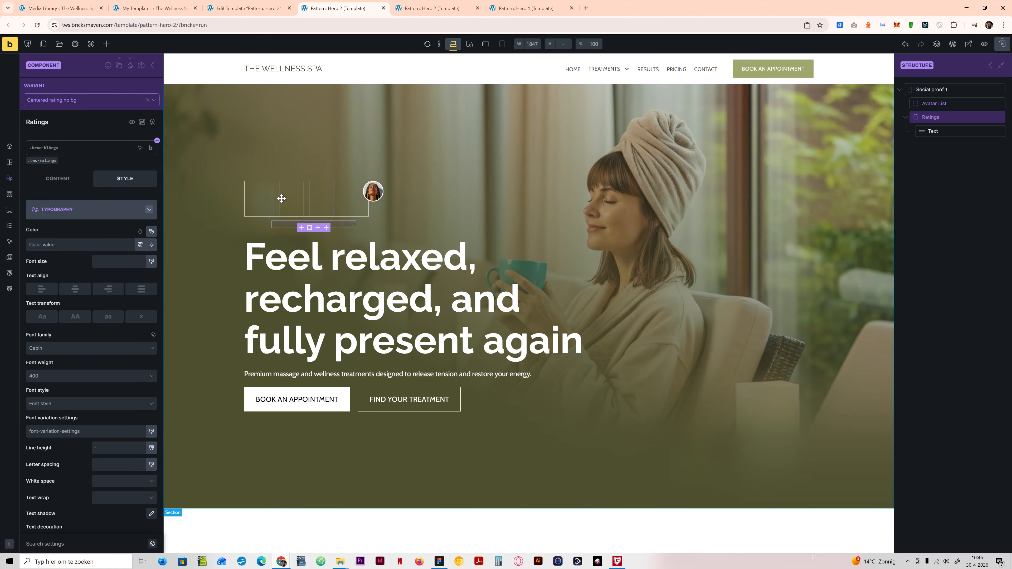
pyautogui.click(90, 210)
pyautogui.click(59, 179)
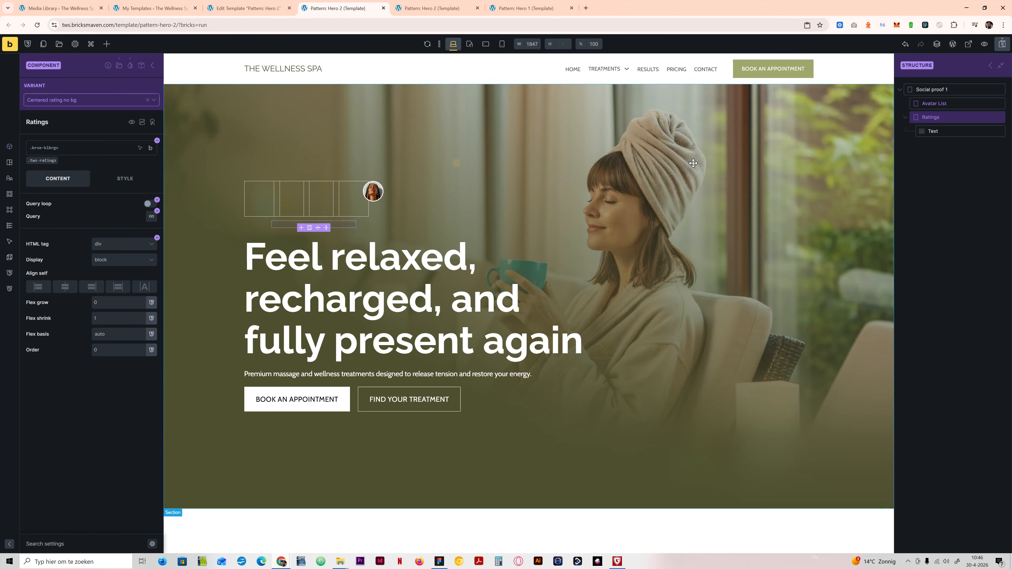
pyautogui.click(936, 89)
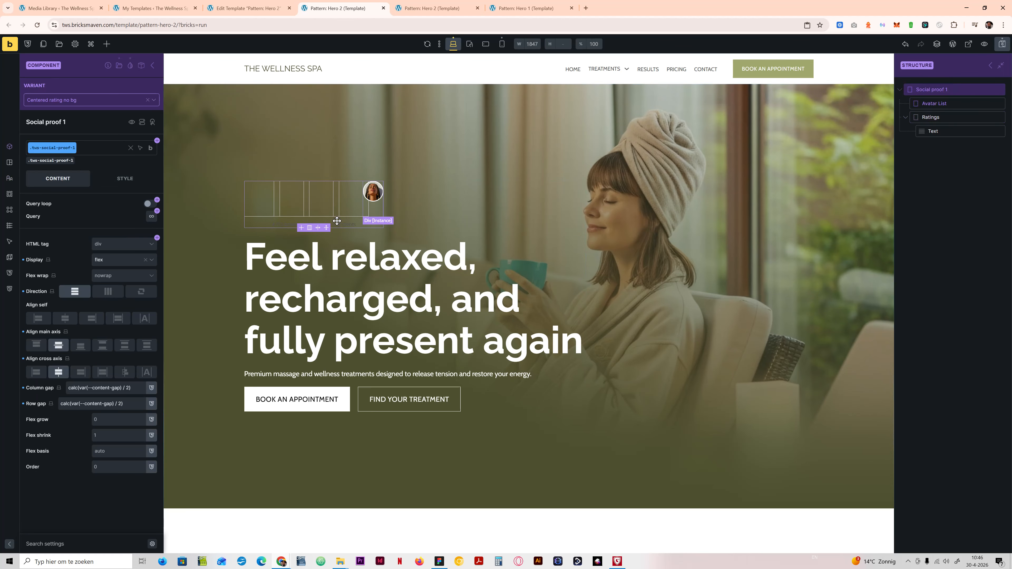
# Step: Switch to the Stacked rating no bg variant, align the cross axis to the start, and clear the main axis alignment
pyautogui.click(75, 101)
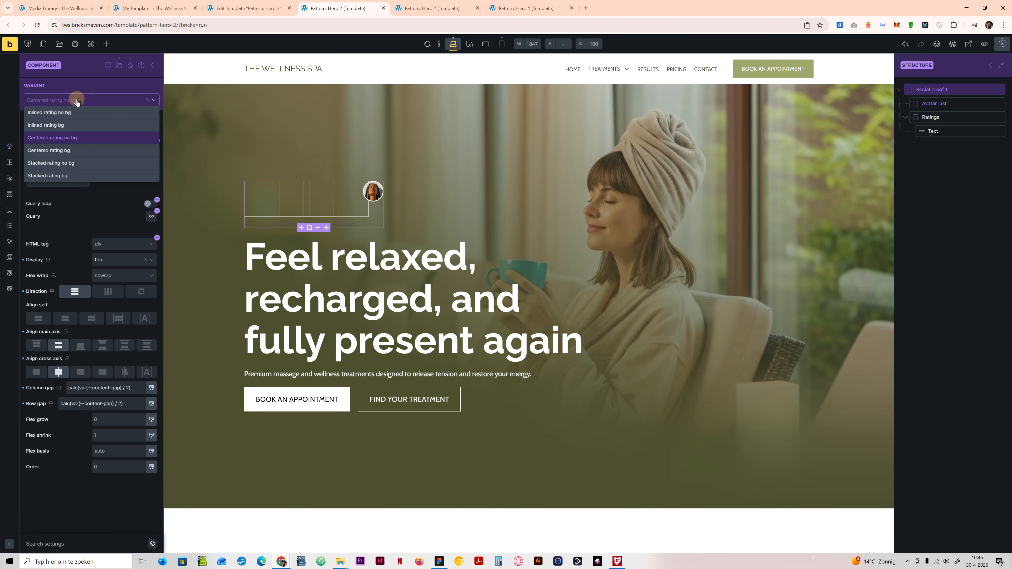
pyautogui.click(63, 164)
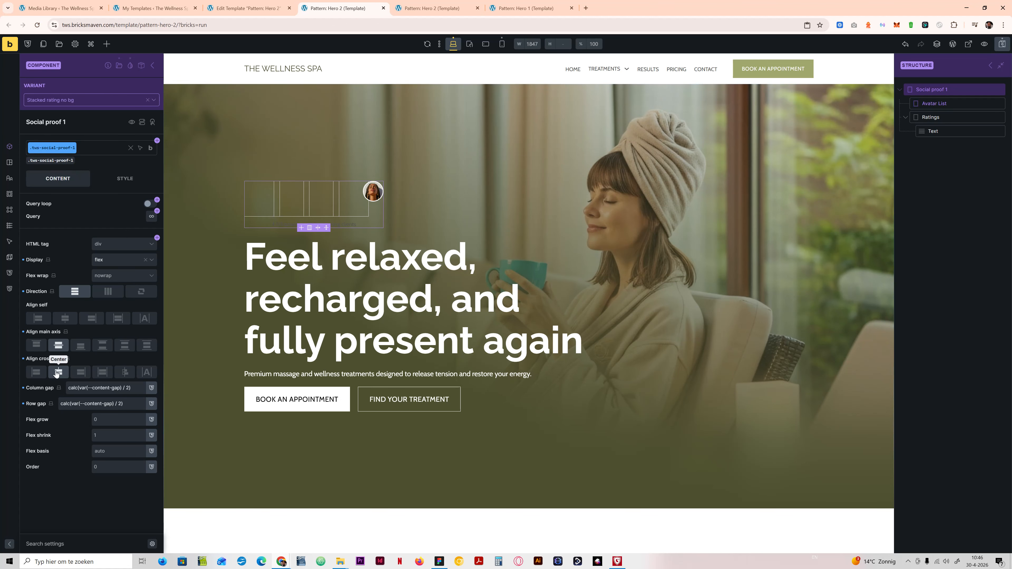
pyautogui.click(36, 373)
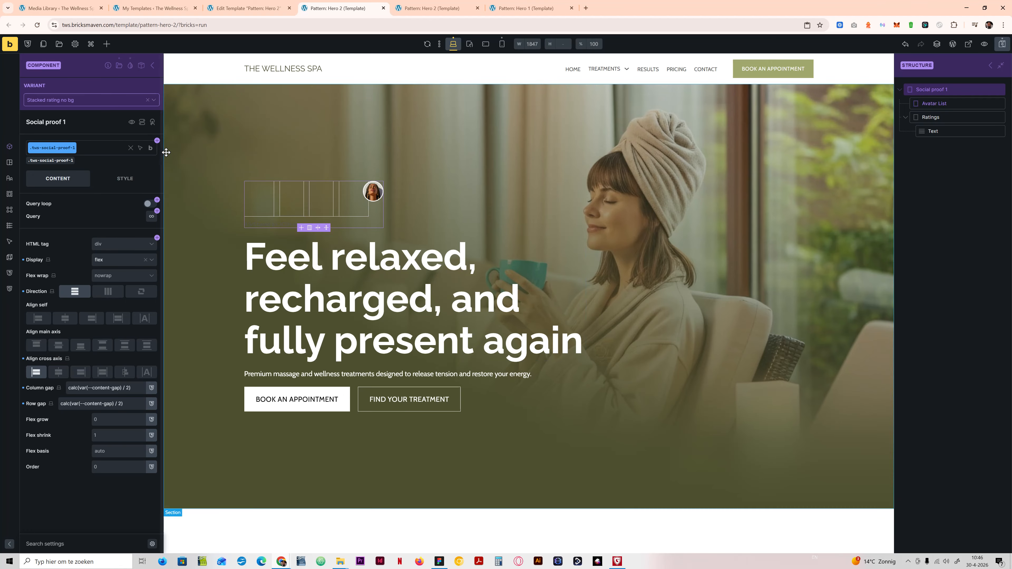
# Step: Check the style categories and layout settings of Social proof 1 in the Stacked rating no bg variant
pyautogui.click(150, 148)
pyautogui.click(124, 179)
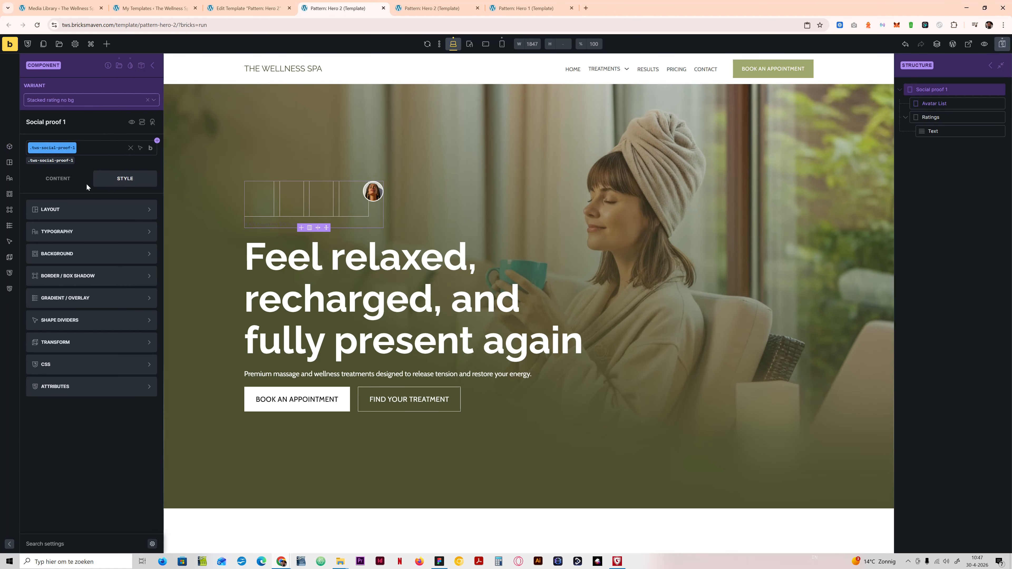
pyautogui.click(60, 179)
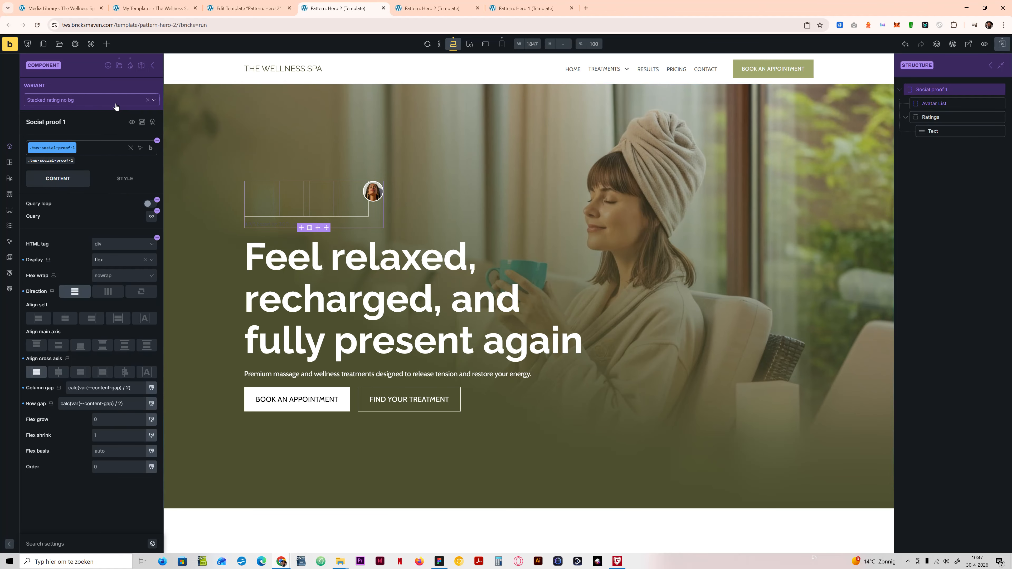
# Step: Save the template, preview Hero 2 on the front end to check the rating text under the avatars, and return to the builder
pyautogui.click(1002, 44)
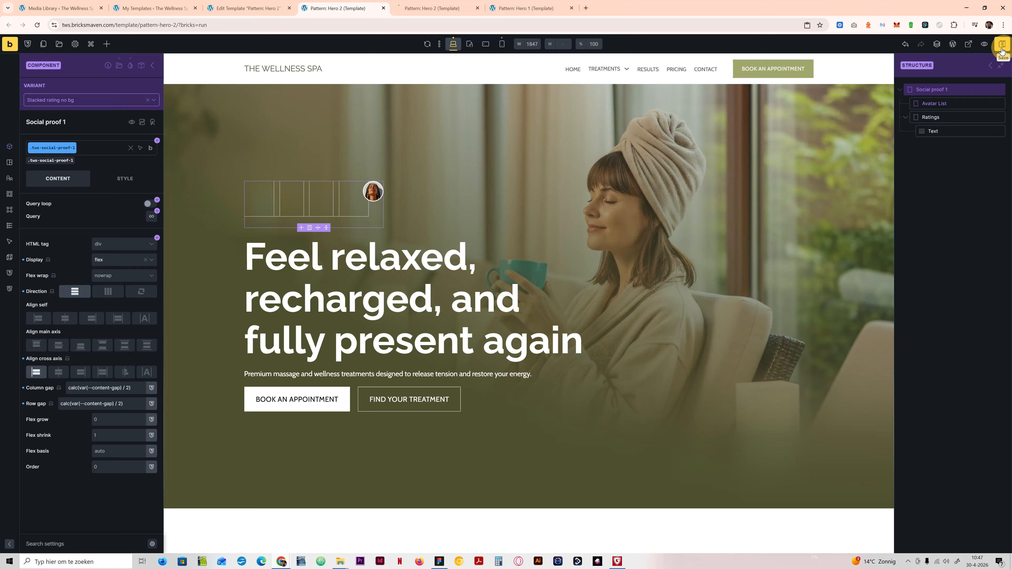
pyautogui.click(971, 47)
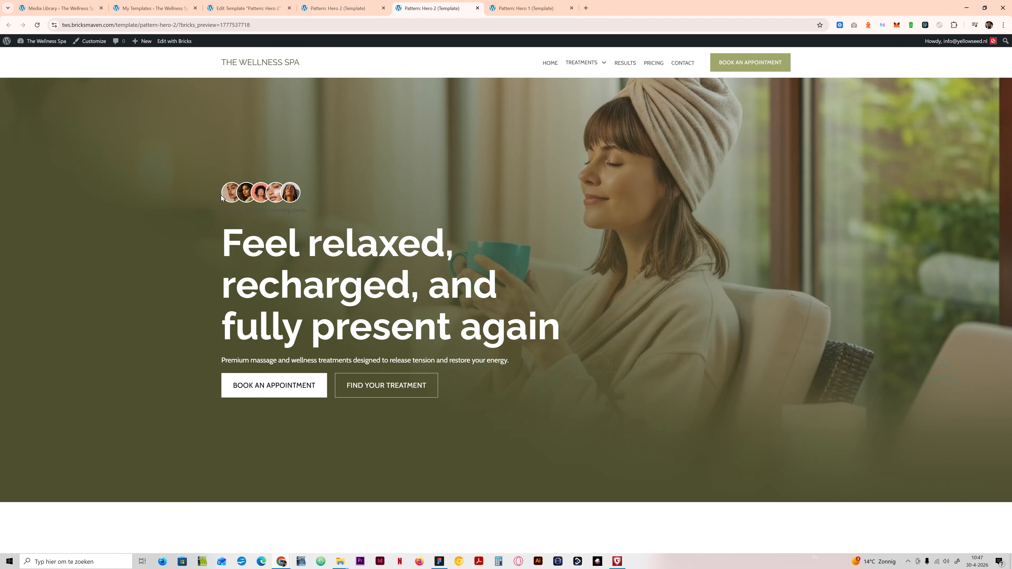
pyautogui.moveTo(222, 211); pyautogui.dragTo(318, 205)
pyautogui.click(346, 131)
pyautogui.click(374, 7)
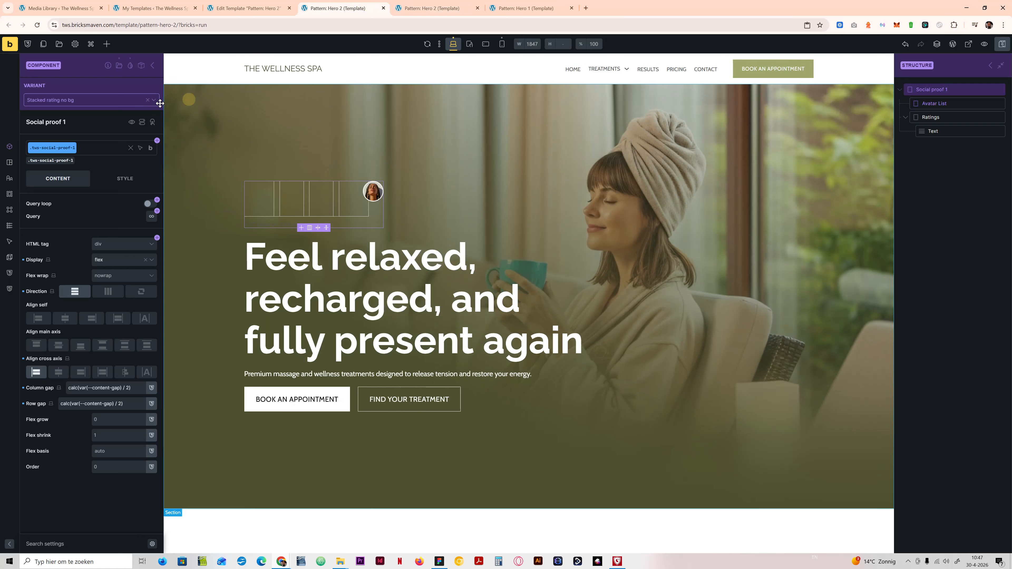
# Step: Switch Social proof 1 to the Inlined rating bg variant, set its direction to horizontal, and center the cross axis
pyautogui.click(59, 101)
pyautogui.click(79, 126)
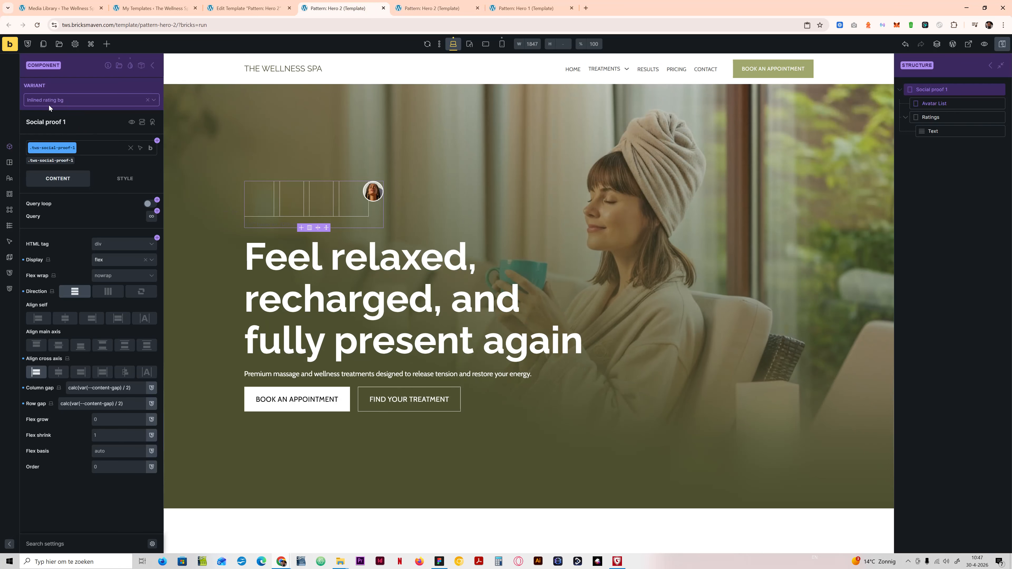
pyautogui.click(113, 293)
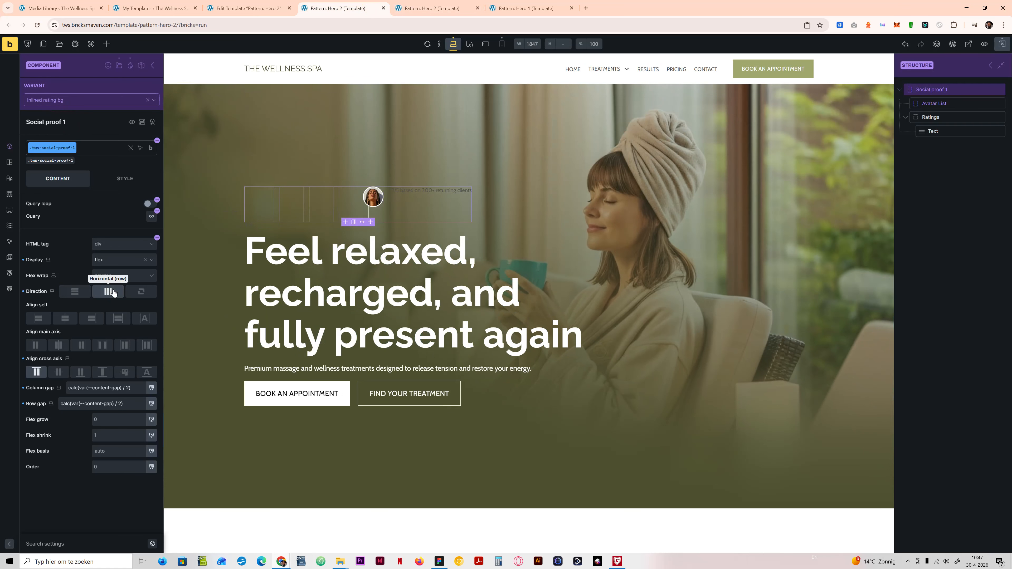
pyautogui.click(59, 346)
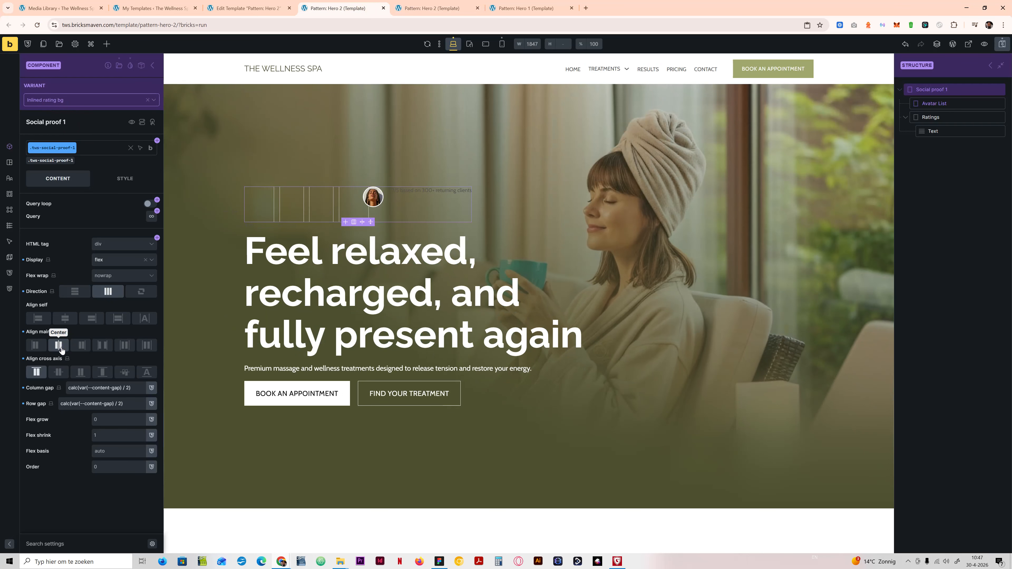
pyautogui.click(61, 347)
pyautogui.click(59, 372)
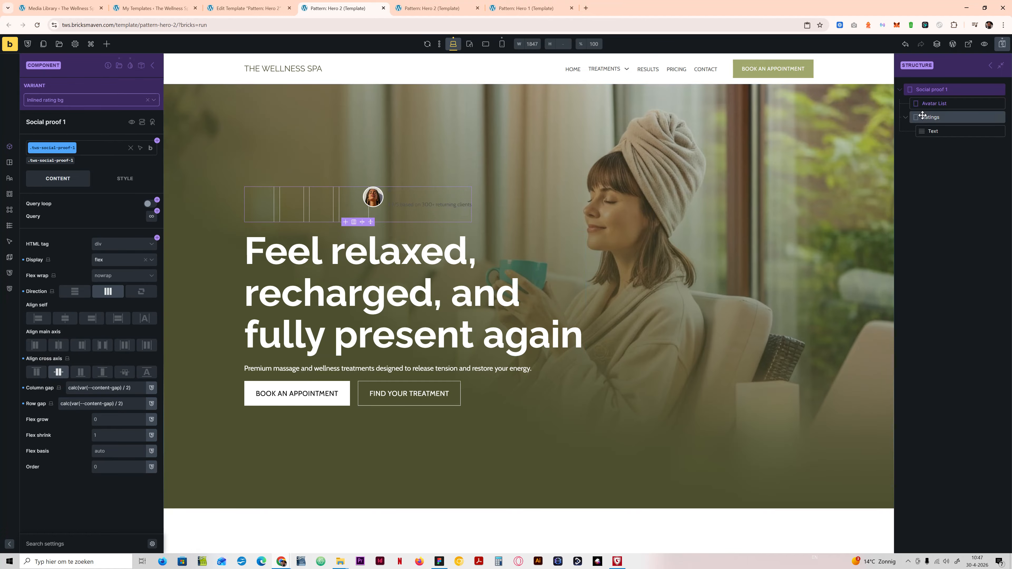
# Step: Set the typography color of the Text element inside Ratings to var(--body-text-white)
pyautogui.click(934, 117)
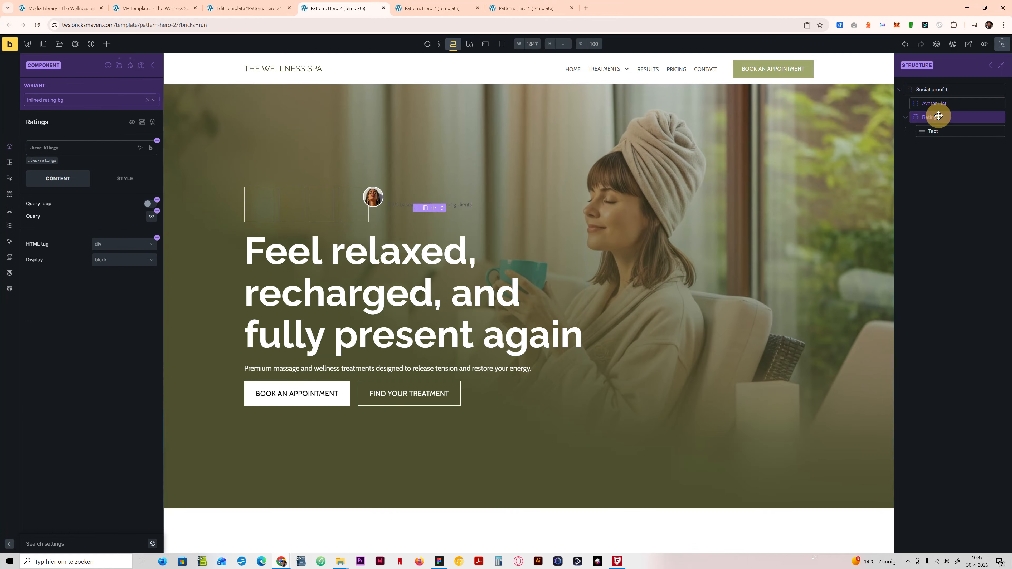
pyautogui.click(948, 131)
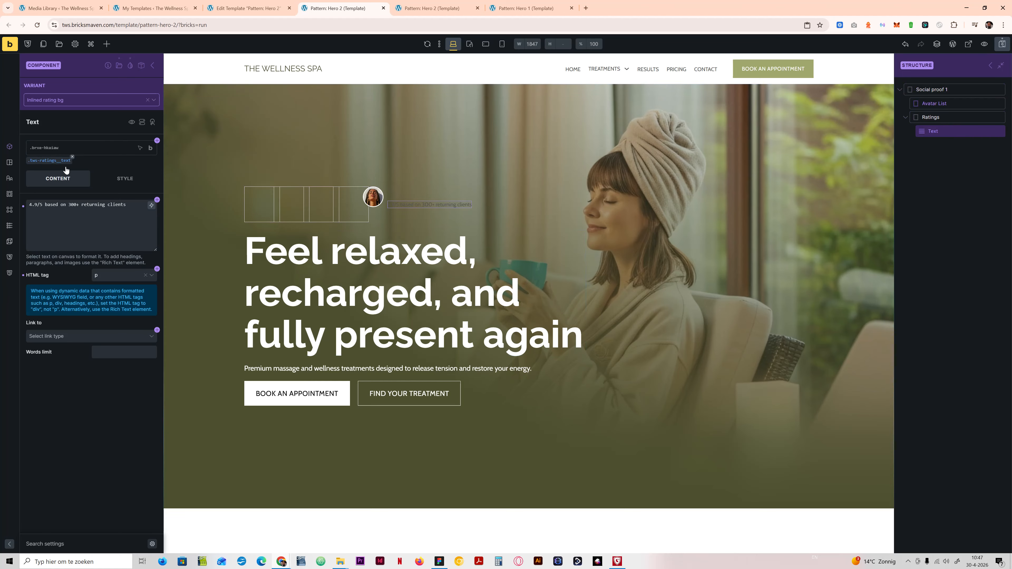
pyautogui.click(115, 180)
pyautogui.click(83, 230)
pyautogui.click(83, 245)
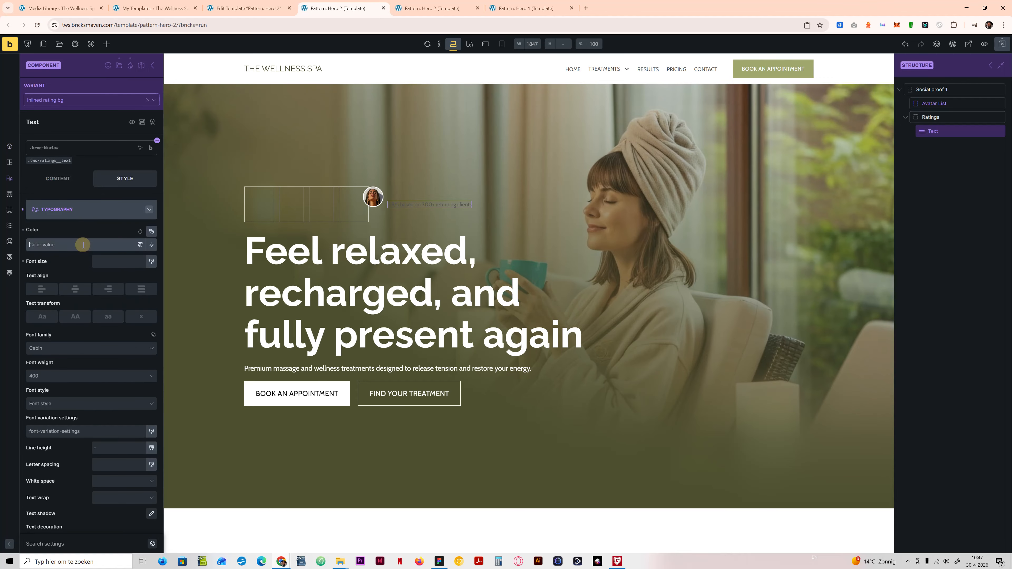
pyautogui.write('body')
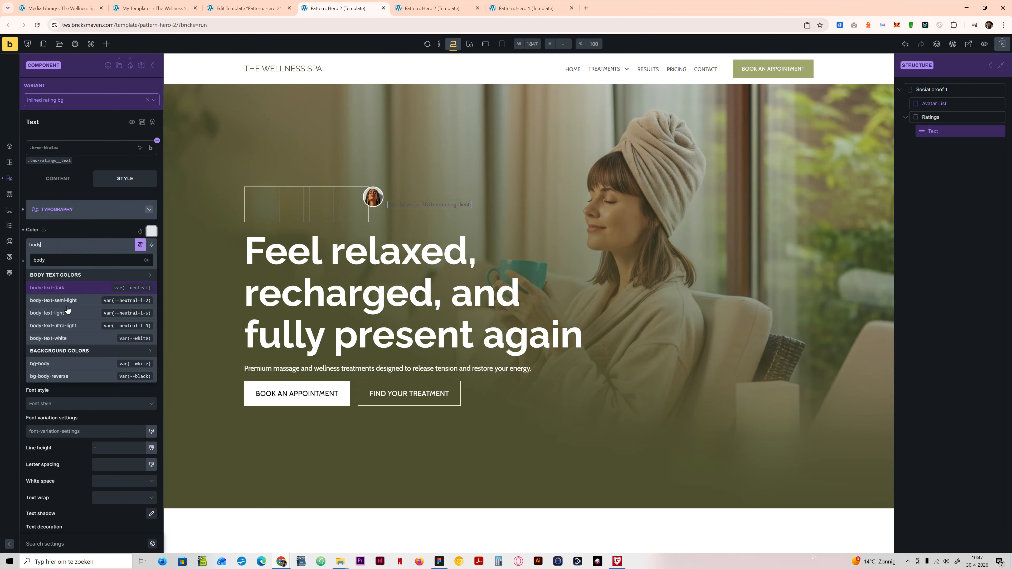
pyautogui.click(70, 338)
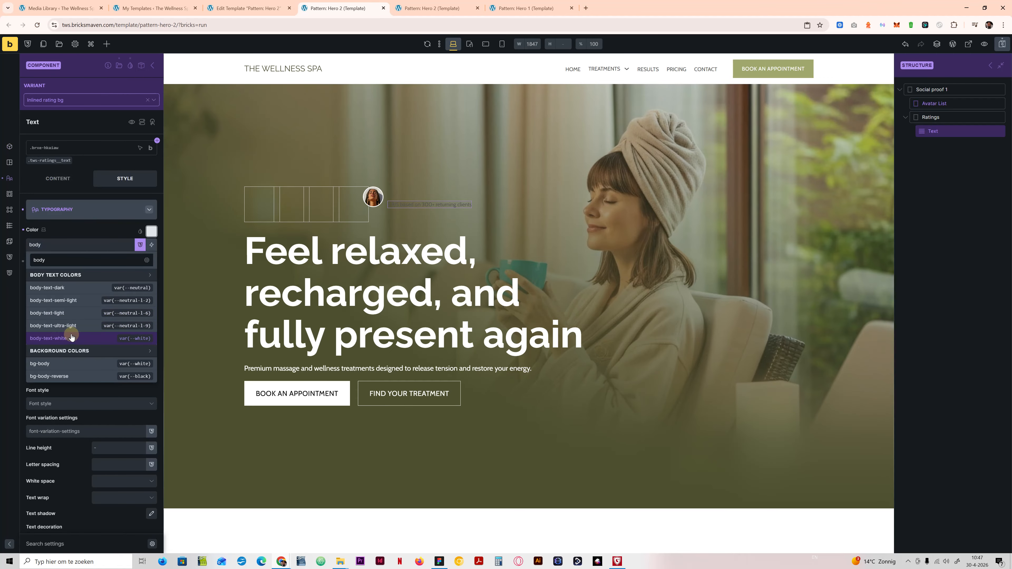
# Step: Set the Ratings element's padding to var(--space-m) on all four sides
pyautogui.click(975, 119)
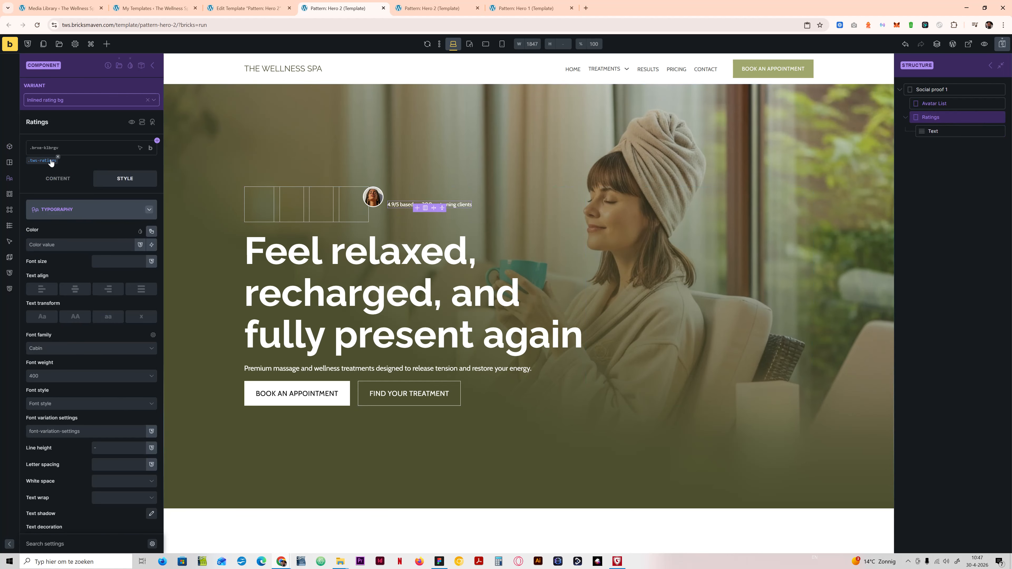
pyautogui.click(80, 210)
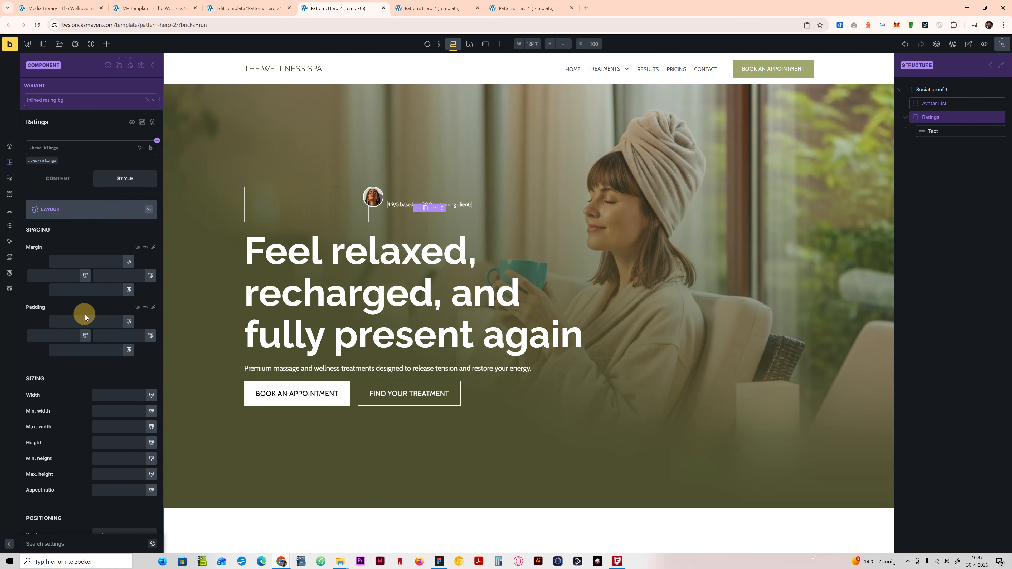
pyautogui.click(86, 322)
pyautogui.write('space')
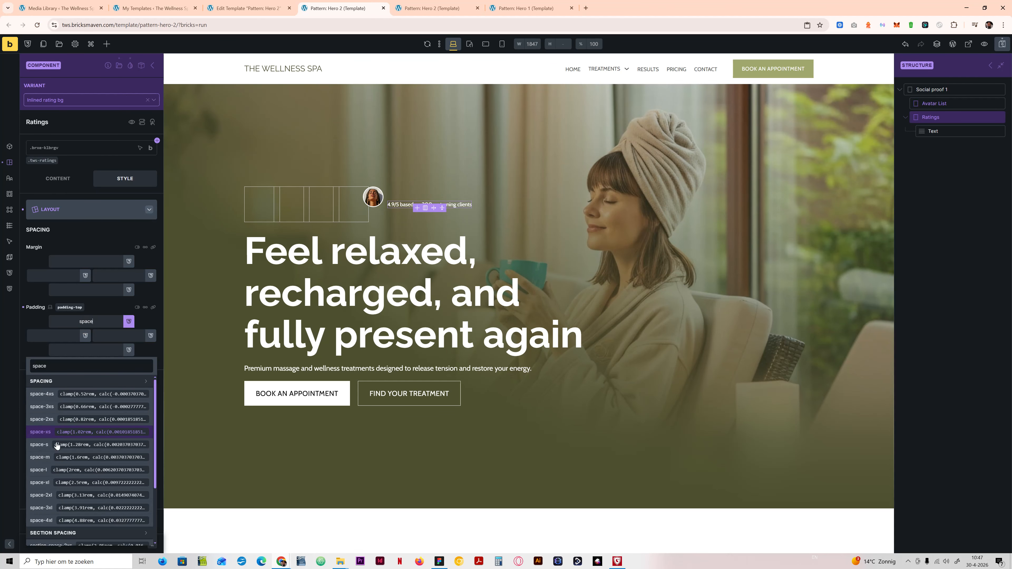
pyautogui.click(46, 457)
pyautogui.click(153, 309)
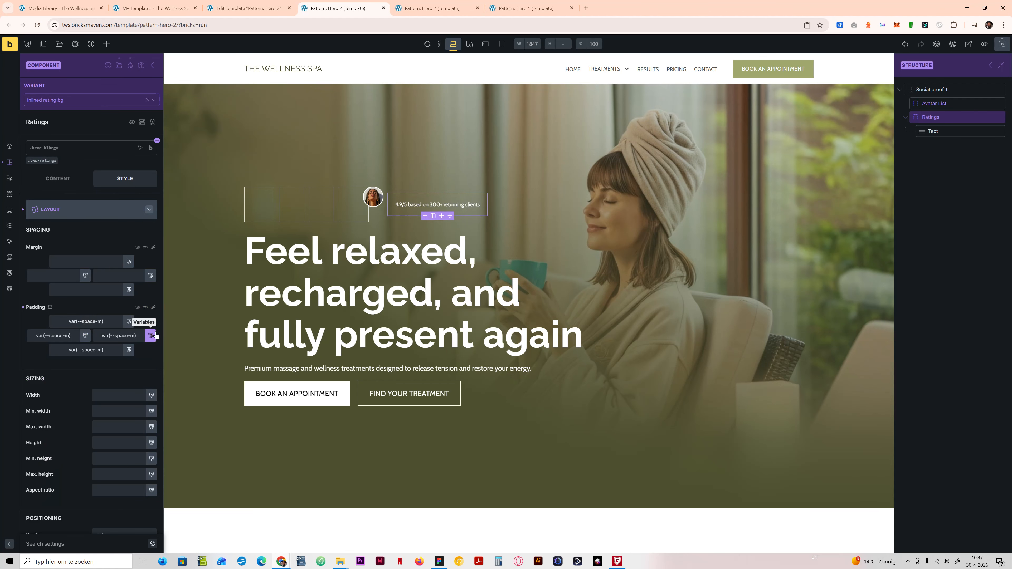
# Step: Set the Ratings element's top and bottom padding to var(--space-xs), checking the spacing against the Figma design
pyautogui.click(439, 563)
pyautogui.click(440, 563)
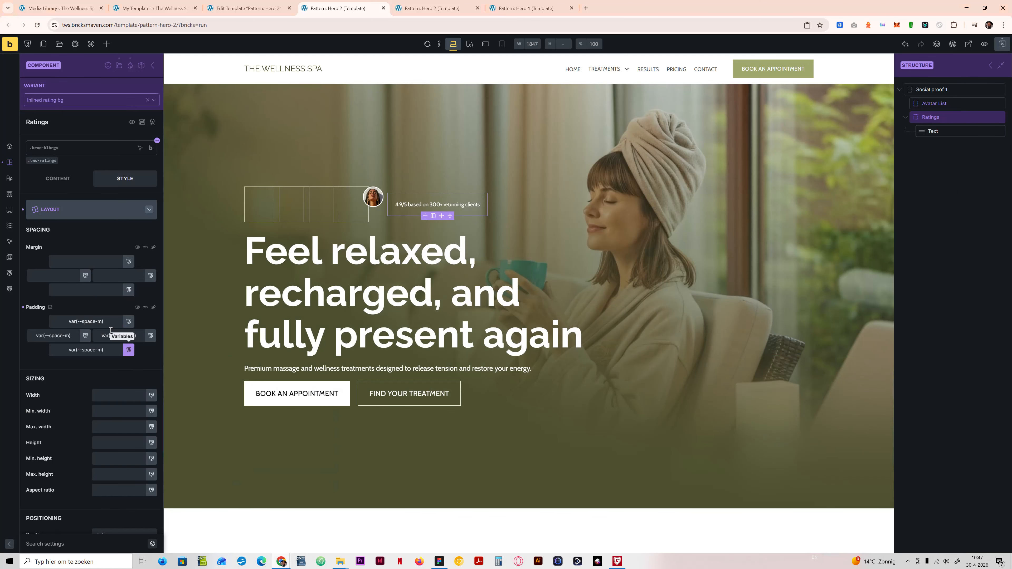
pyautogui.click(100, 322)
pyautogui.write('xs')
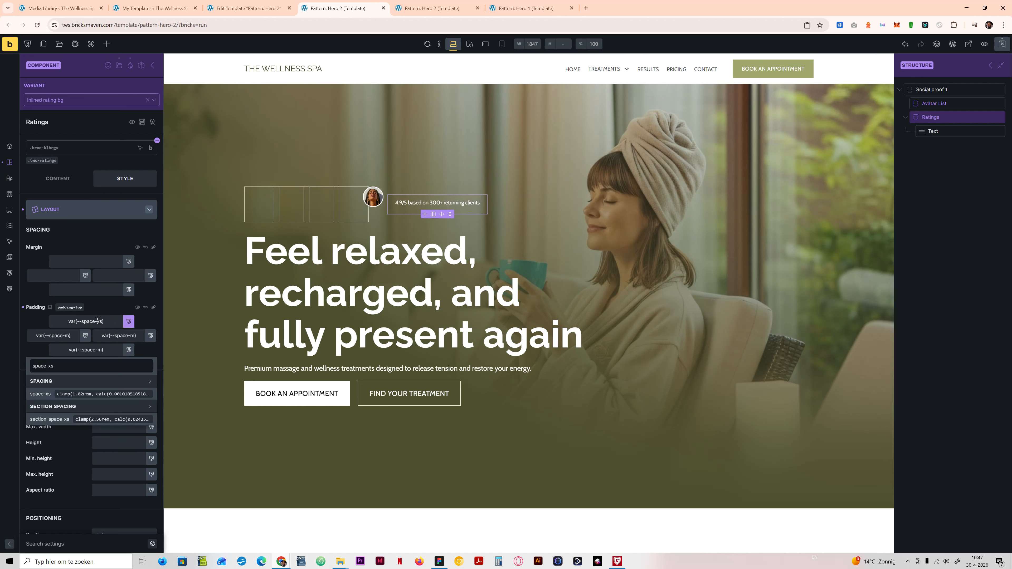
pyautogui.moveTo(102, 350); pyautogui.dragTo(96, 349)
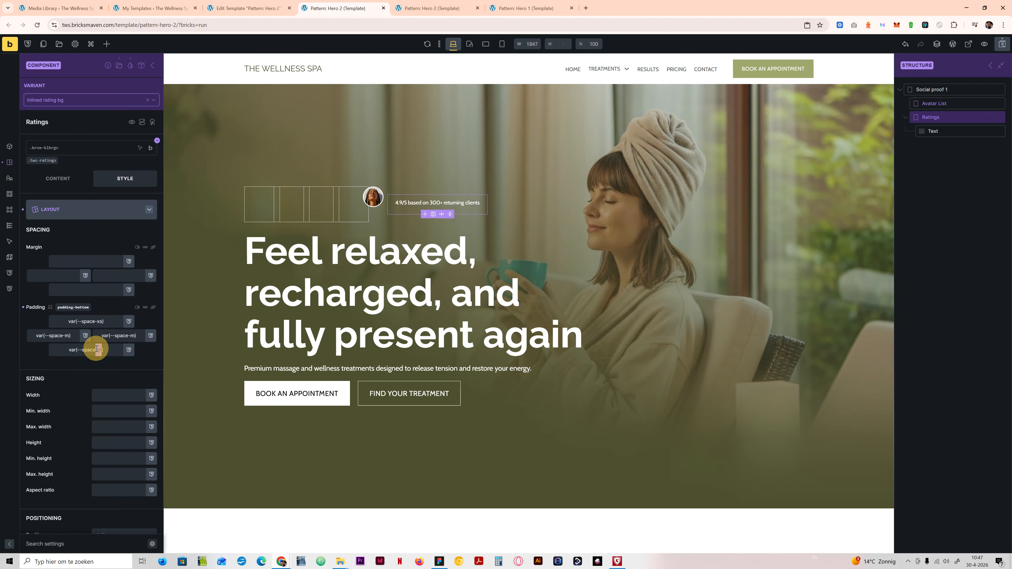
pyautogui.write('xs')
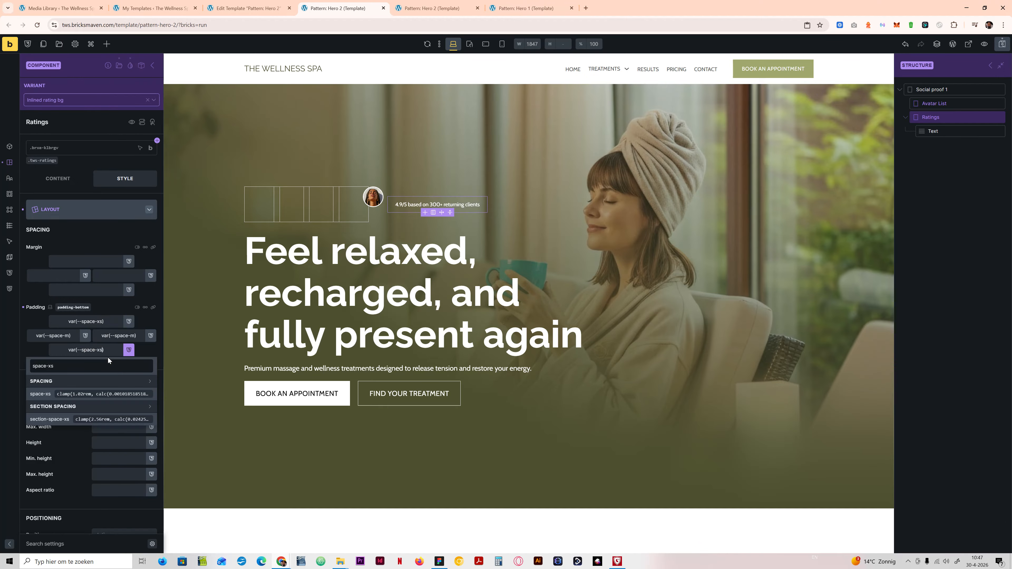
pyautogui.click(67, 334)
pyautogui.click(439, 561)
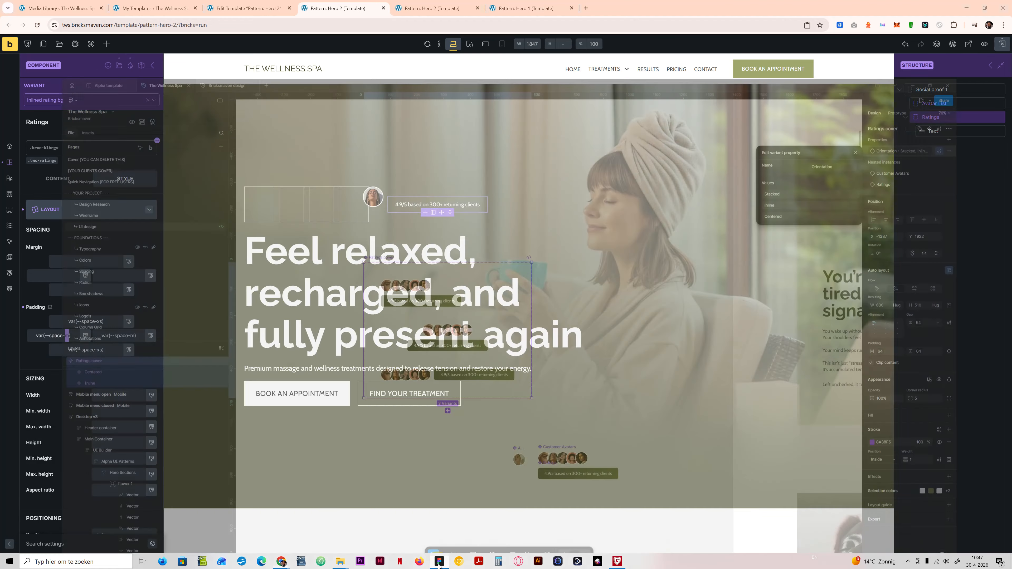
pyautogui.click(439, 562)
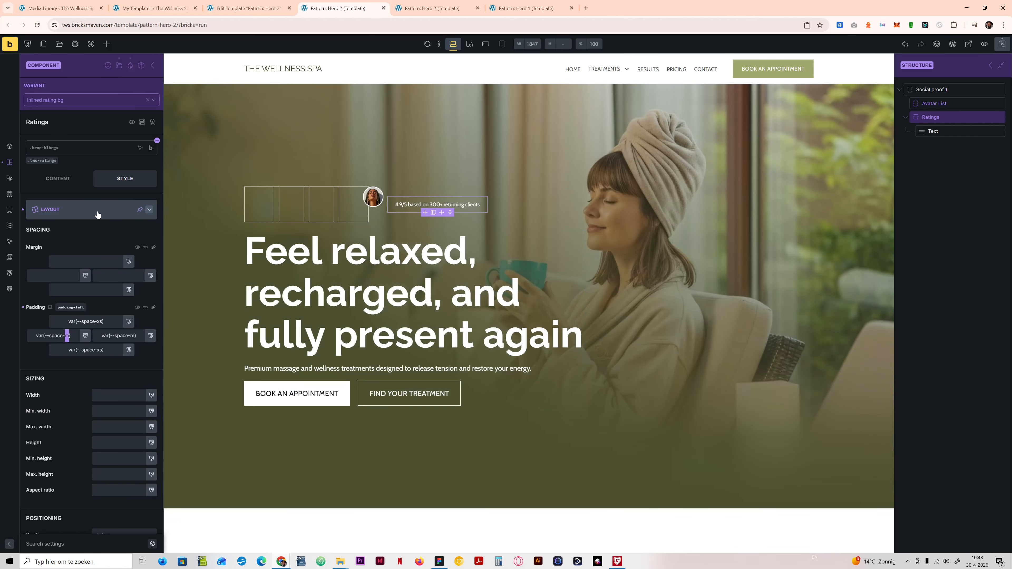
# Step: Set the top-left border radius of the Ratings element to var(--radius-s)
pyautogui.click(107, 210)
pyautogui.click(92, 276)
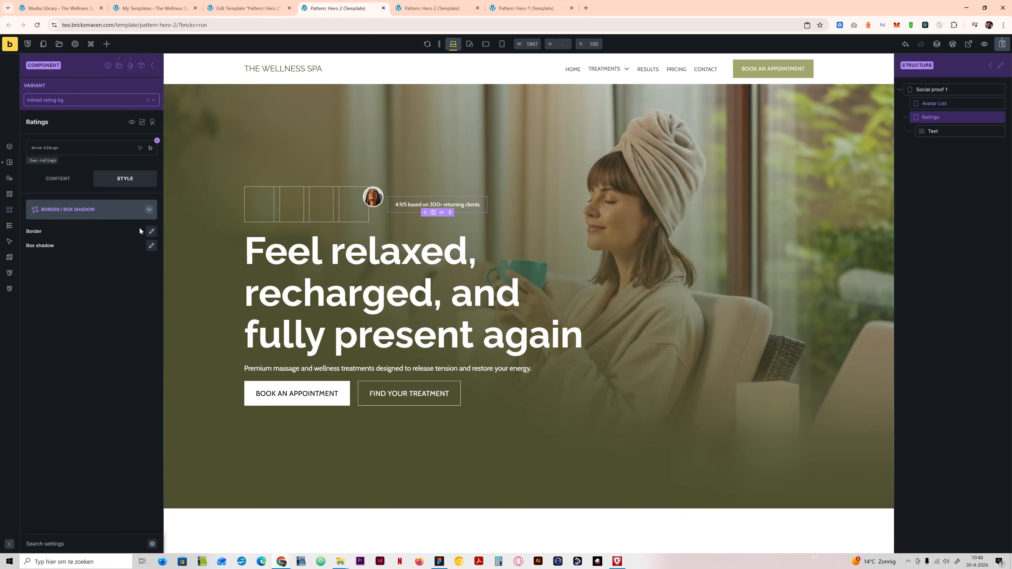
pyautogui.click(60, 387)
pyautogui.click(60, 377)
pyautogui.write('radiu')
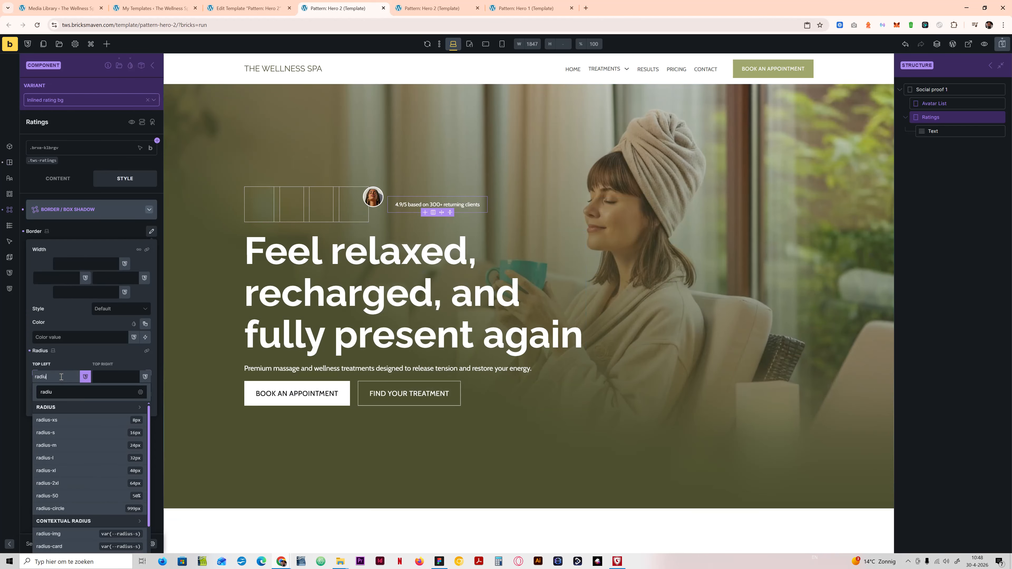
pyautogui.click(76, 433)
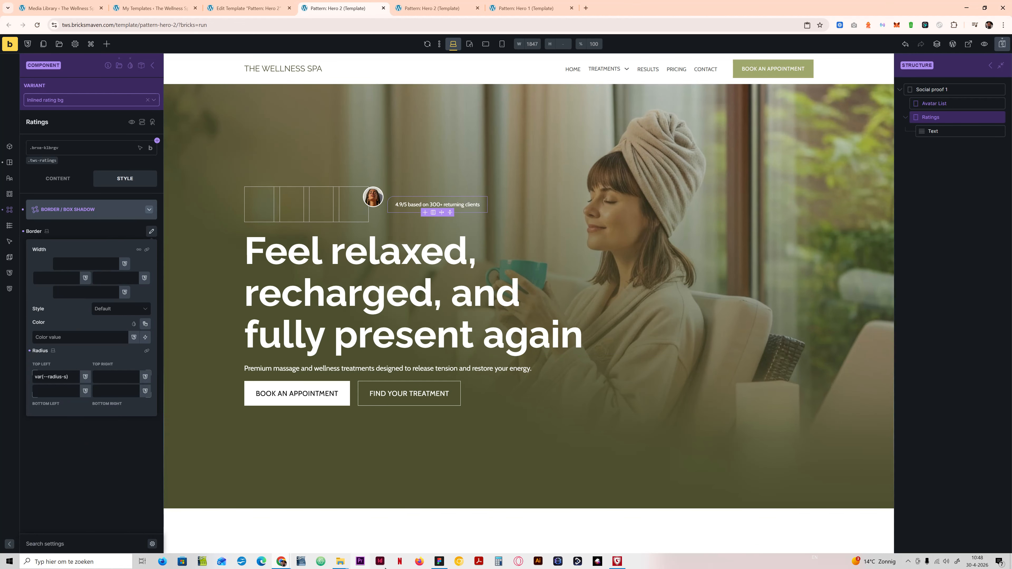
# Step: Check the radius in Figma, then set the Ratings border radius to var(--radius-xs) on all four linked corners
pyautogui.click(439, 561)
pyautogui.click(440, 561)
pyautogui.click(63, 378)
pyautogui.write('x')
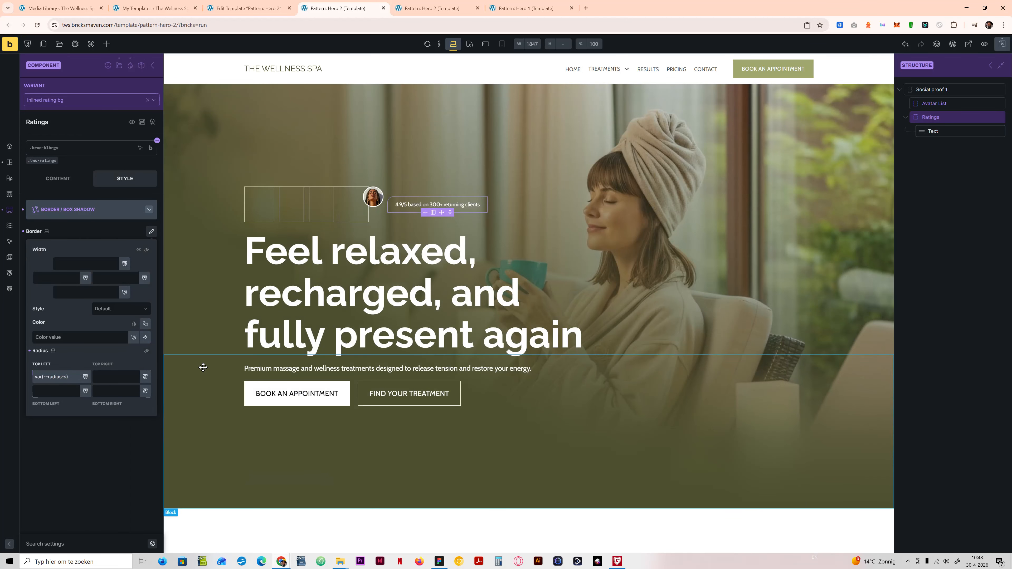
pyautogui.click(146, 354)
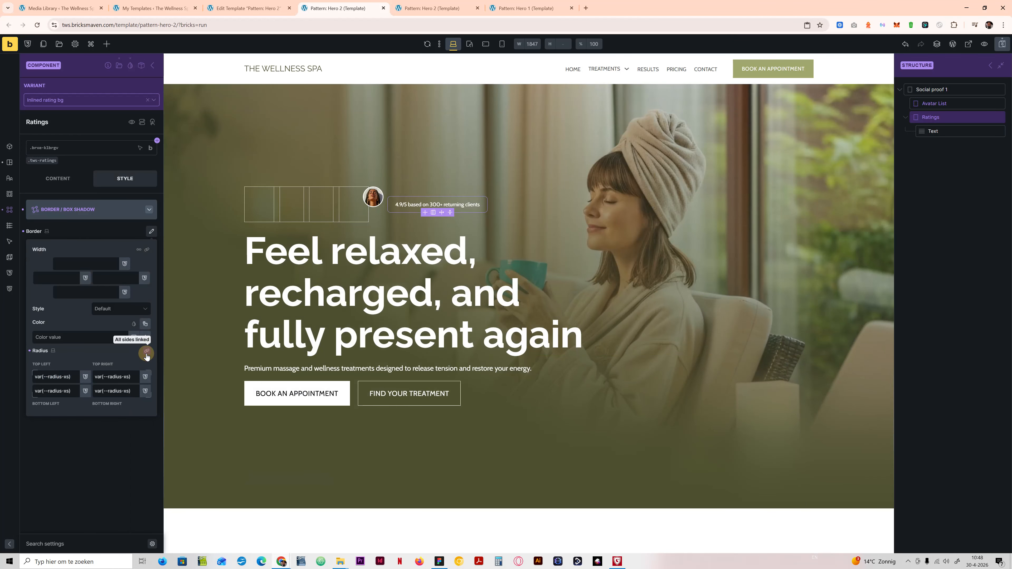
pyautogui.click(124, 431)
# Step: Switch to Figma, examine the gradient fill and stroke color of the stacked Ratings badge, and return to Bricks
pyautogui.click(439, 561)
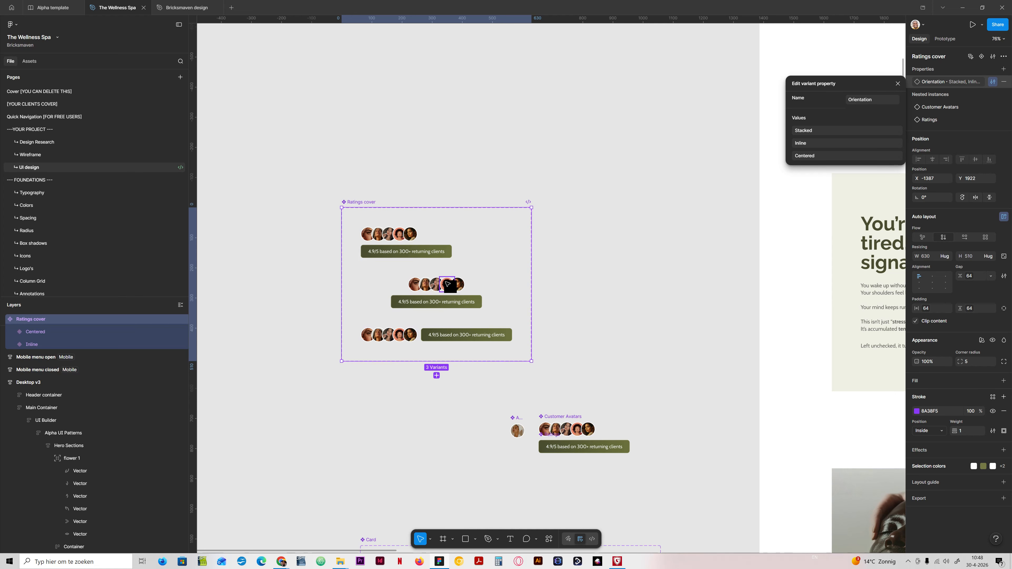
pyautogui.scroll(5, 442, 280)
pyautogui.keyDown('ctrl'); pyautogui.rightClick(432, 240); pyautogui.keyUp('ctrl')
pyautogui.click(447, 226)
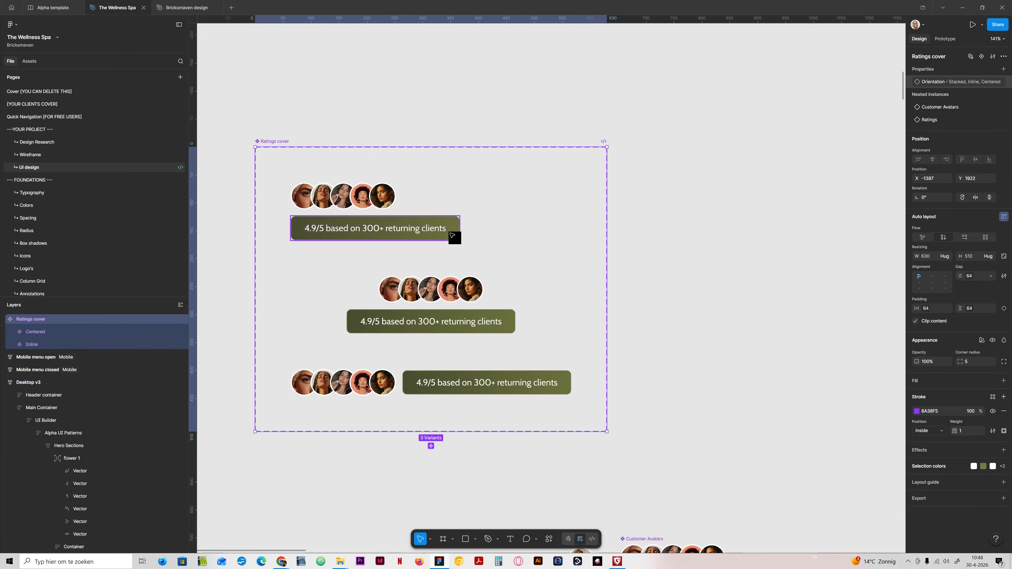
pyautogui.keyDown('ctrl'); pyautogui.click(449, 230); pyautogui.keyUp('ctrl')
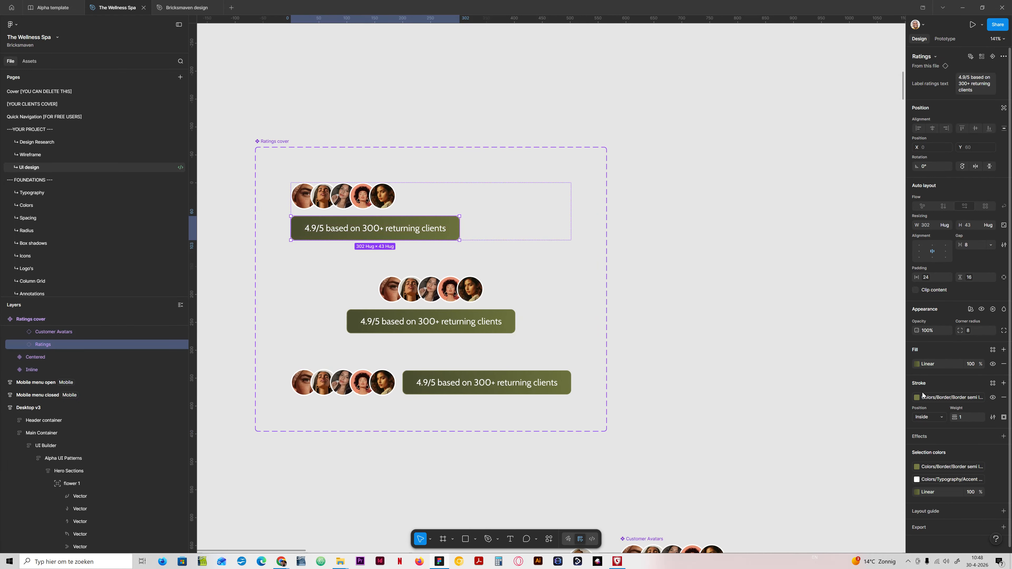
pyautogui.click(916, 363)
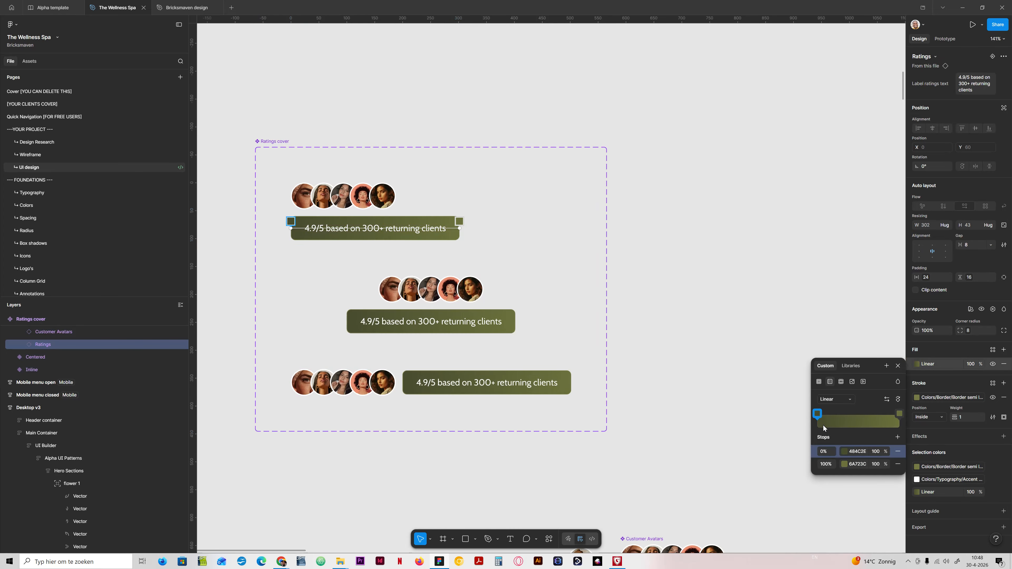
pyautogui.click(899, 366)
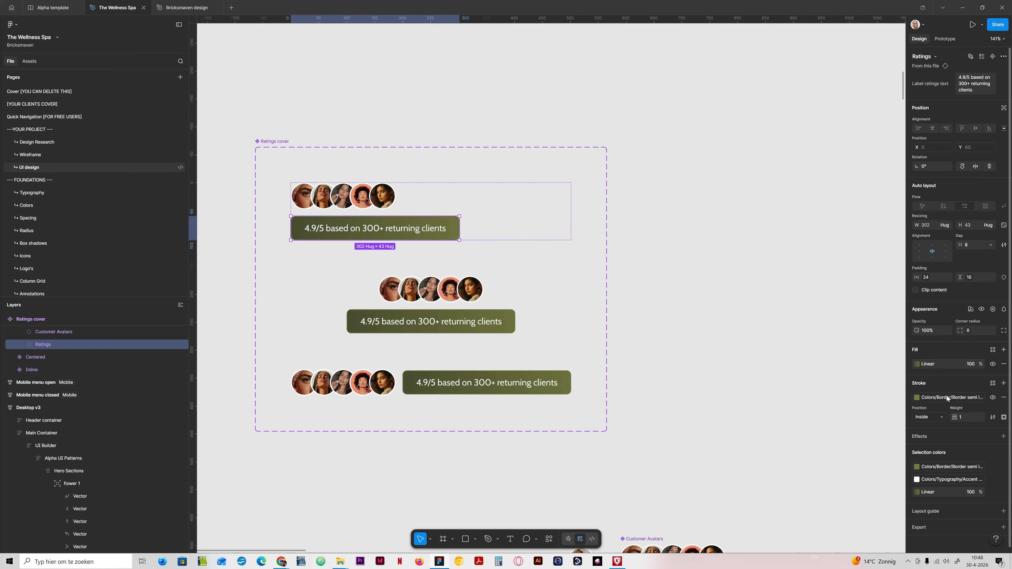
pyautogui.click(947, 397)
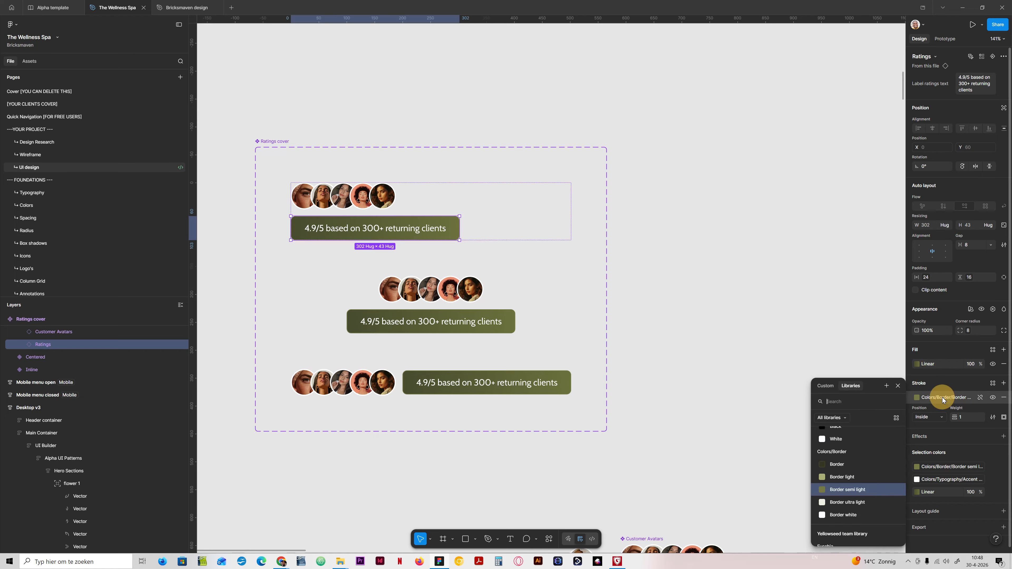
pyautogui.click(925, 389)
pyautogui.click(439, 562)
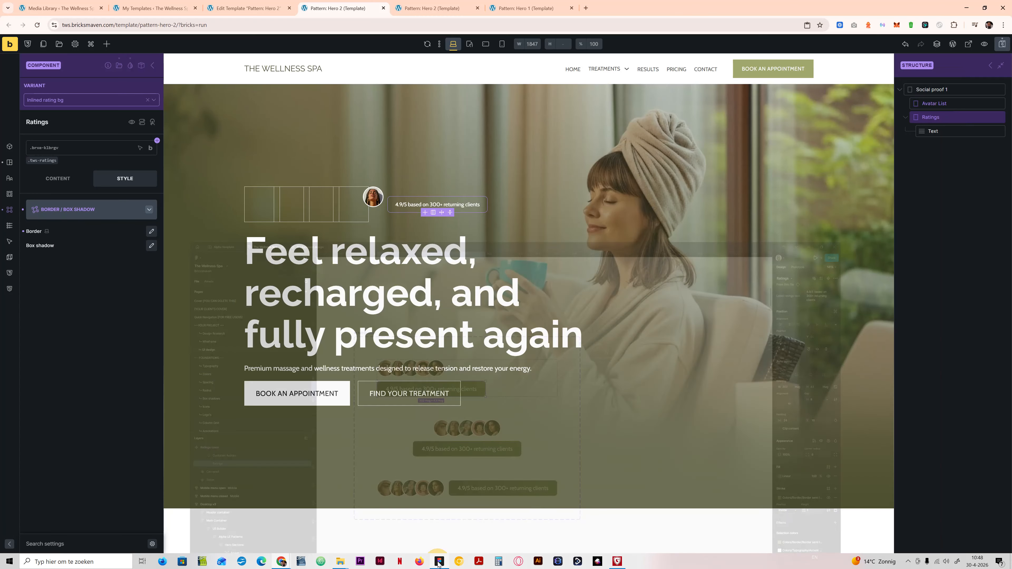
# Step: Give the Ratings element a solid 1px border on all four sides
pyautogui.click(151, 232)
pyautogui.click(88, 263)
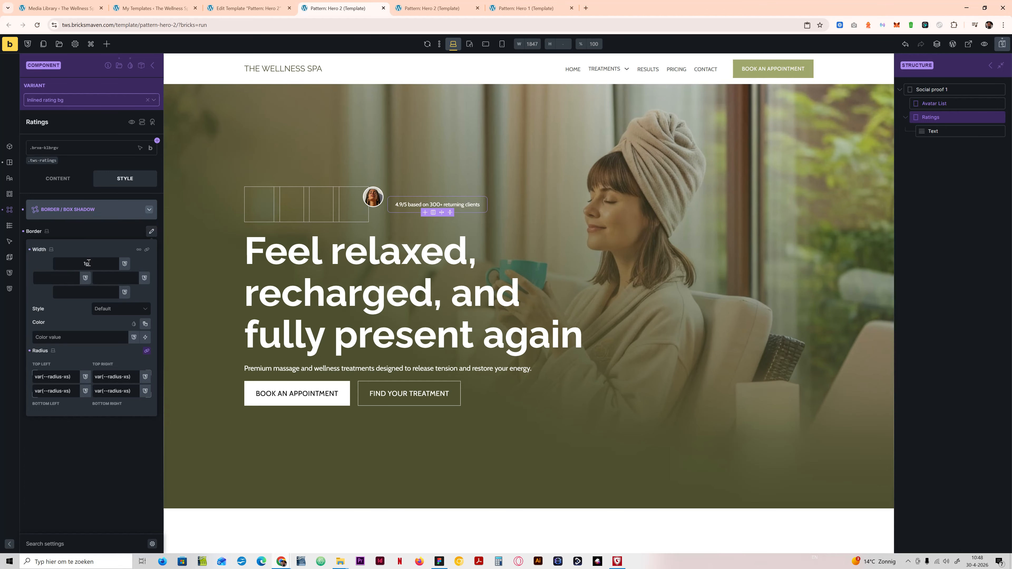
pyautogui.click(148, 250)
pyautogui.click(125, 309)
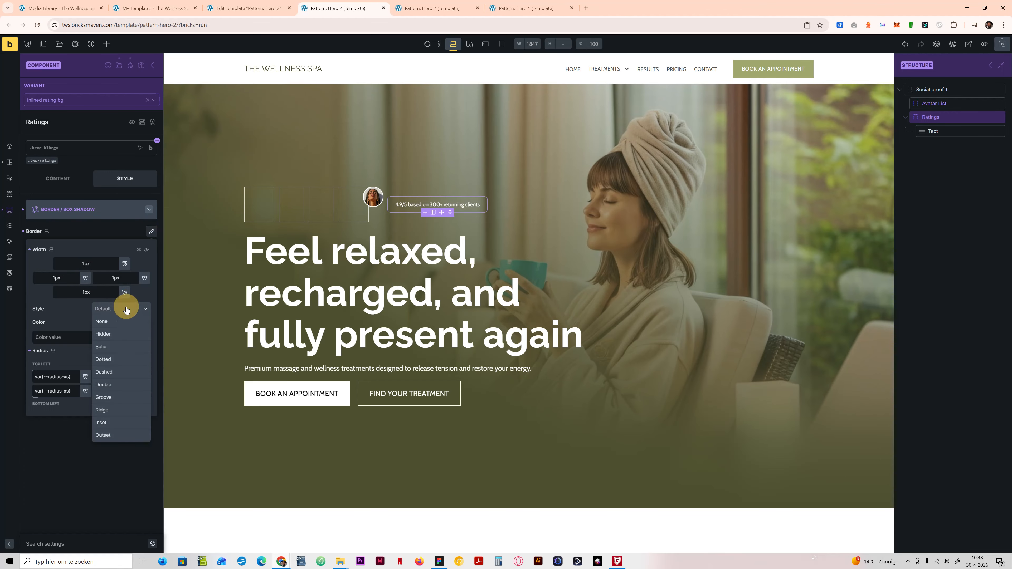
pyautogui.click(116, 340)
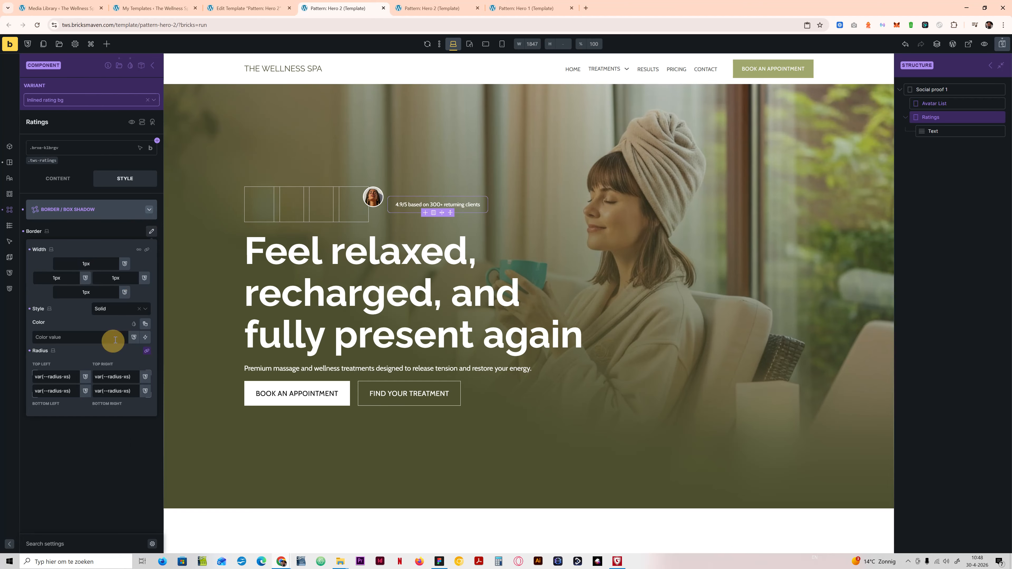
pyautogui.click(145, 324)
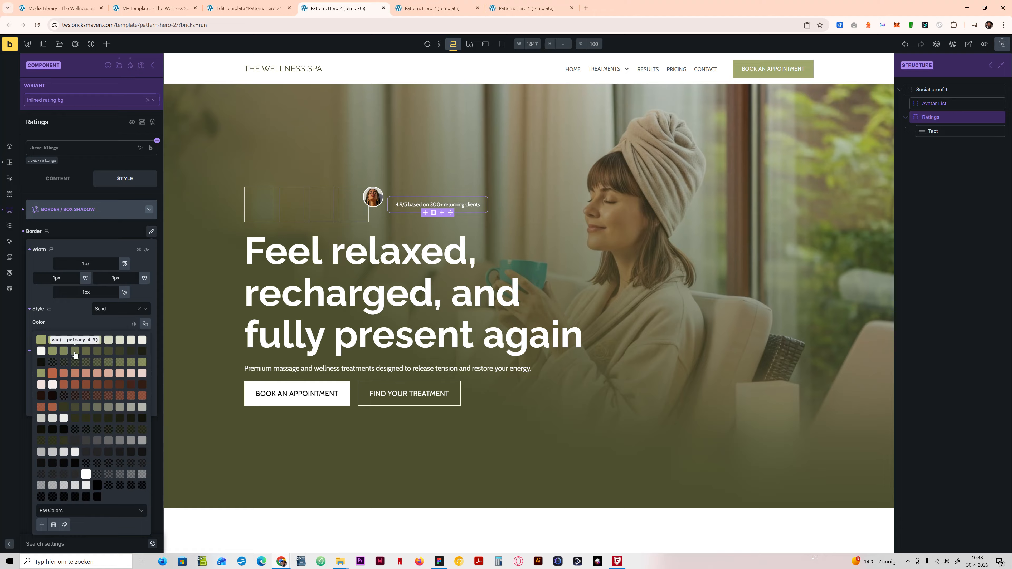
pyautogui.click(84, 321)
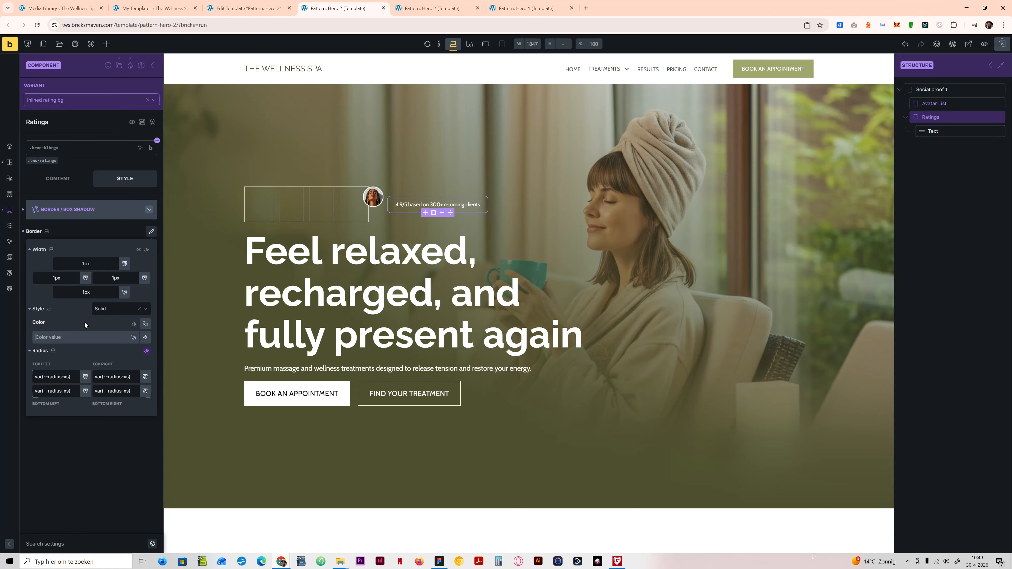
pyautogui.click(79, 337)
pyautogui.write('bord')
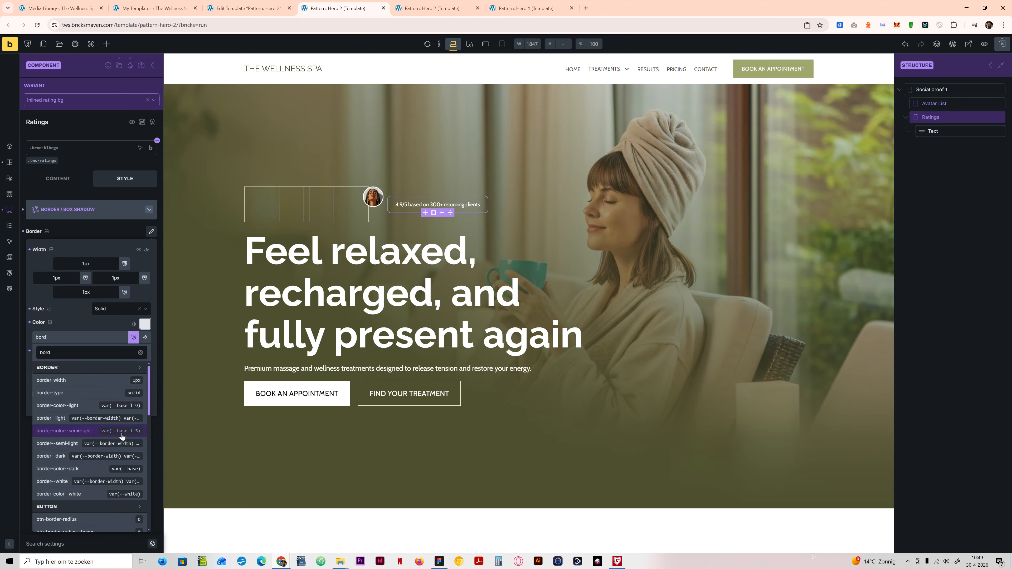
pyautogui.click(90, 321)
# Step: Set the Ratings border color to var(--primary-l-5) and leave the border settings
pyautogui.click(141, 324)
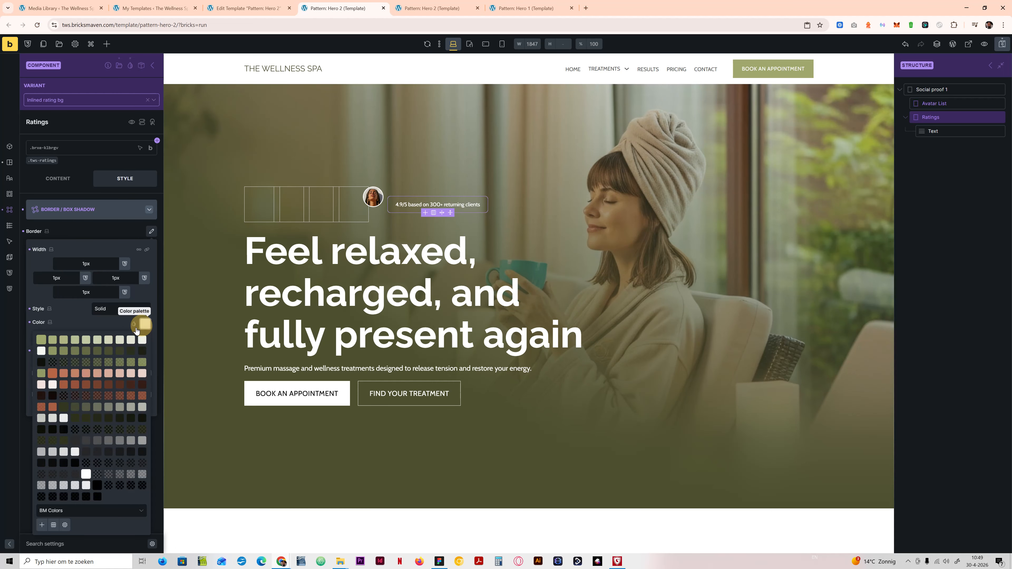
pyautogui.click(98, 340)
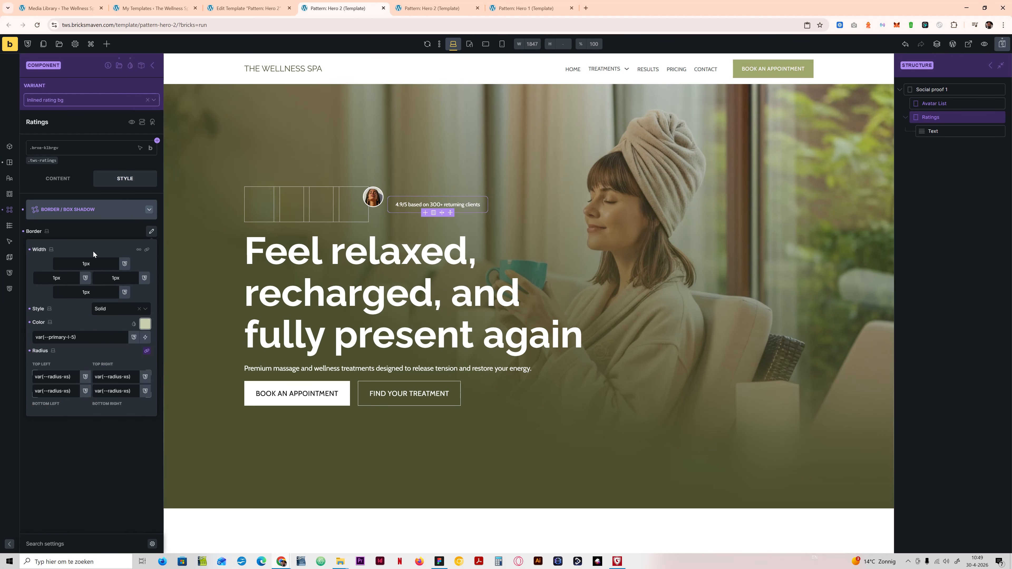
pyautogui.click(151, 232)
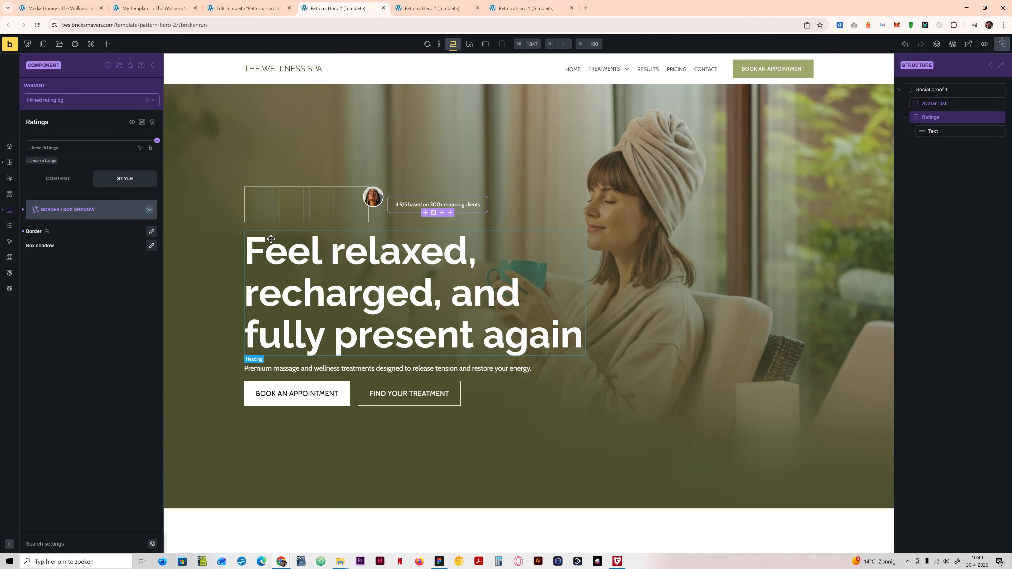
pyautogui.click(79, 210)
pyautogui.click(93, 260)
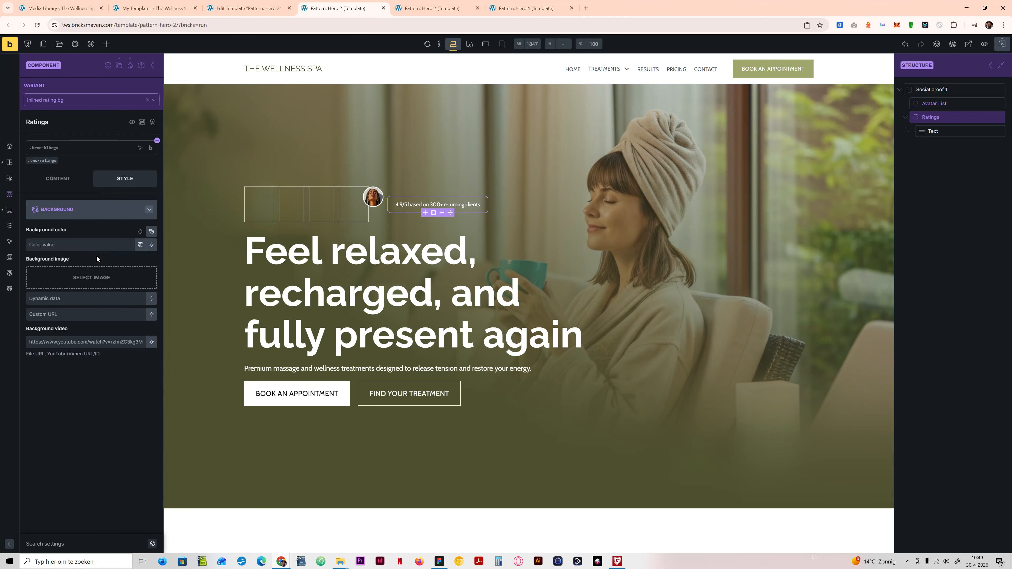
pyautogui.click(63, 245)
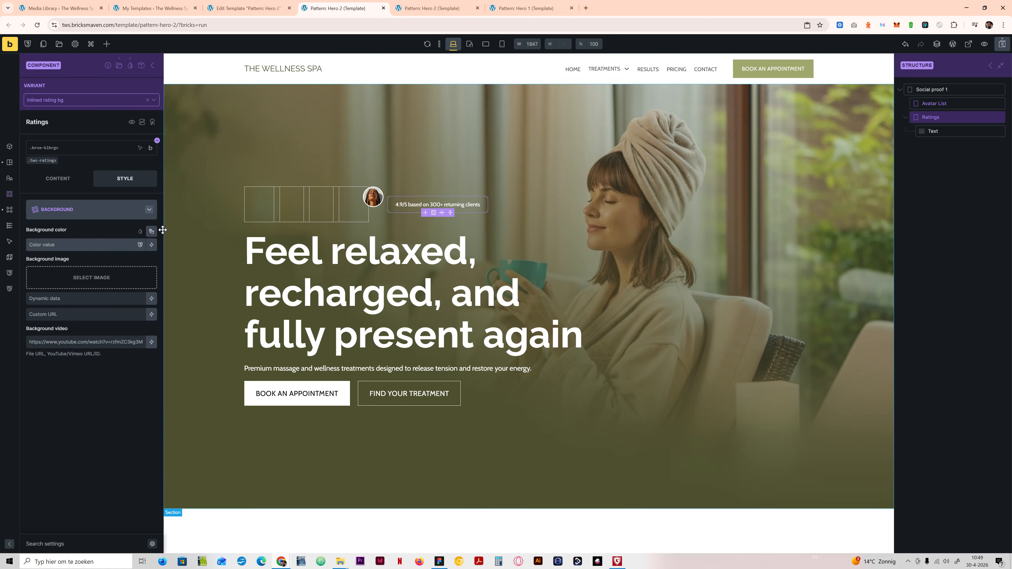
pyautogui.click(64, 209)
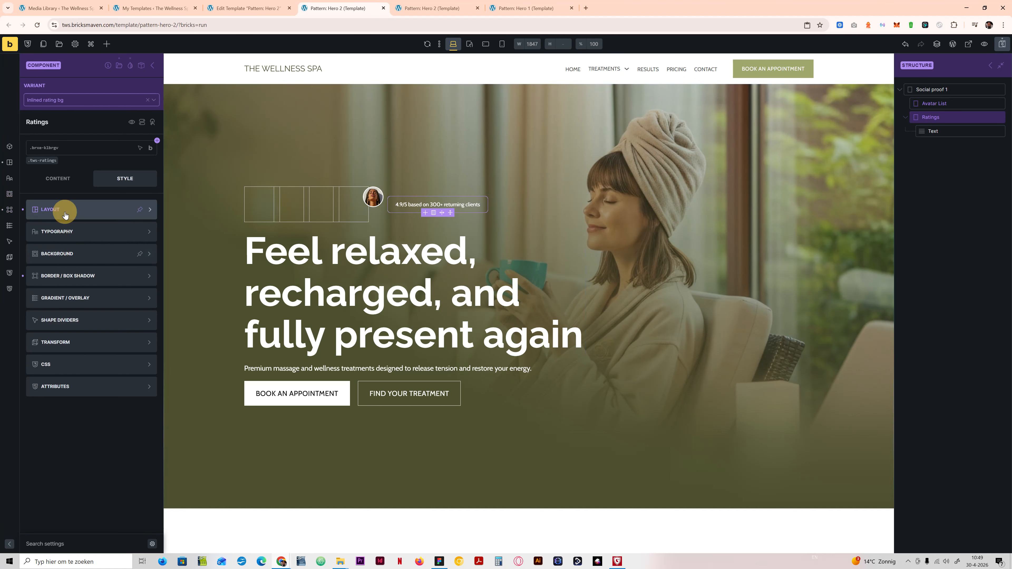
# Step: Apply a gradient to the background of the Ratings element and add two colors to it
pyautogui.click(95, 298)
pyautogui.click(123, 232)
pyautogui.click(119, 245)
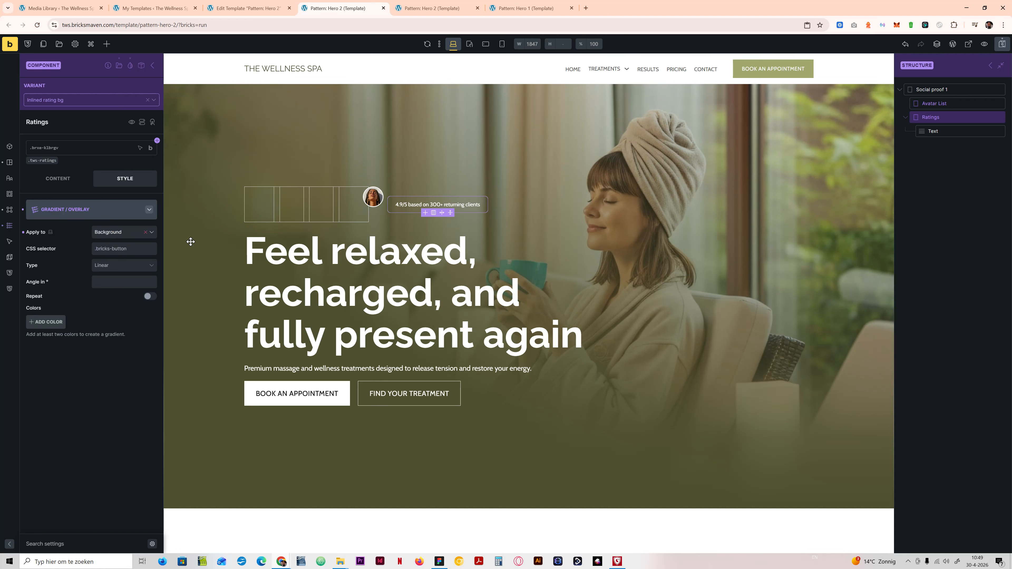
pyautogui.click(52, 320)
pyautogui.click(54, 397)
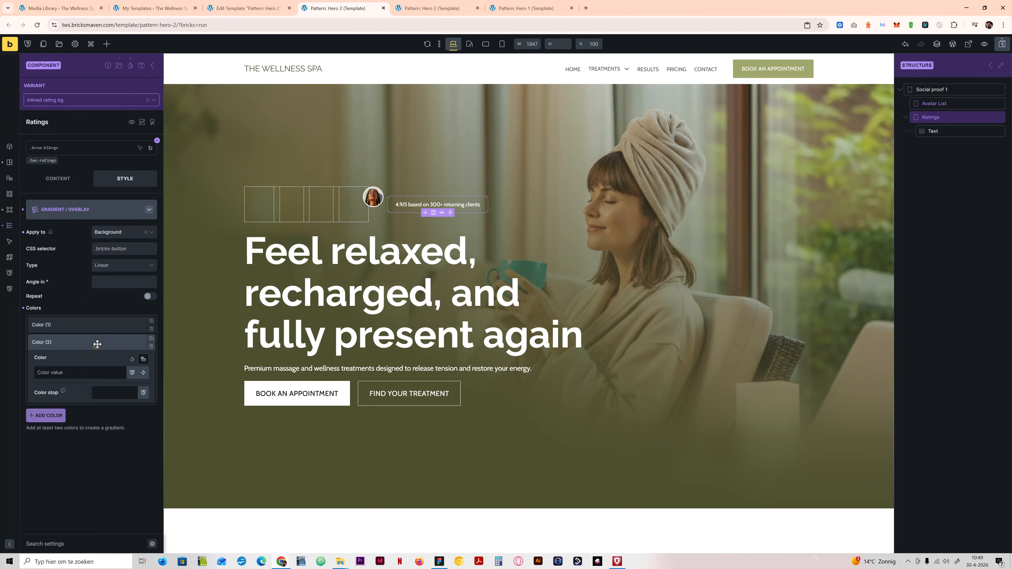
# Step: Check the badge gradient in Figma, then set the first gradient color to var(--primary-d-6)
pyautogui.click(107, 326)
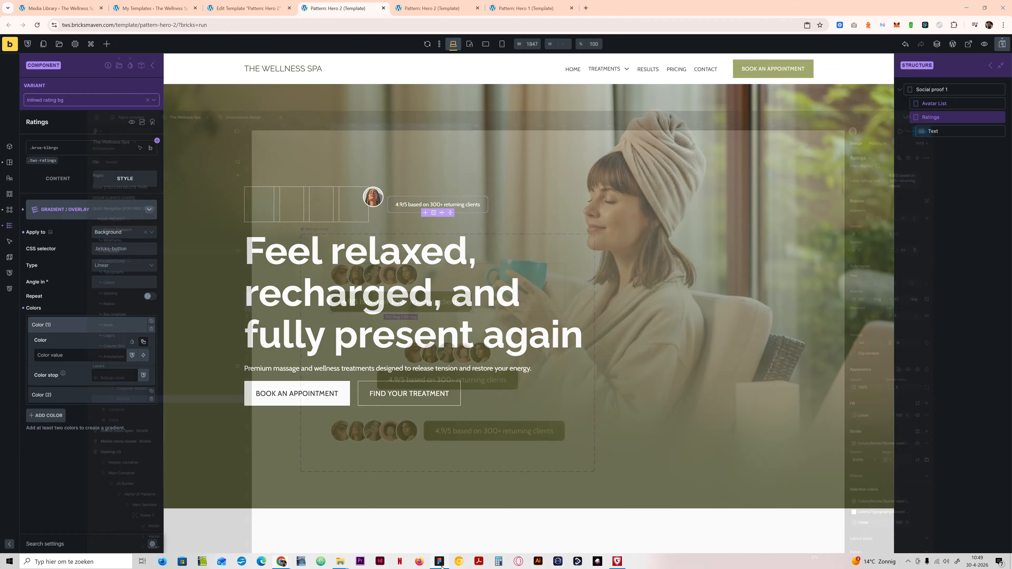
pyautogui.click(441, 562)
pyautogui.click(441, 563)
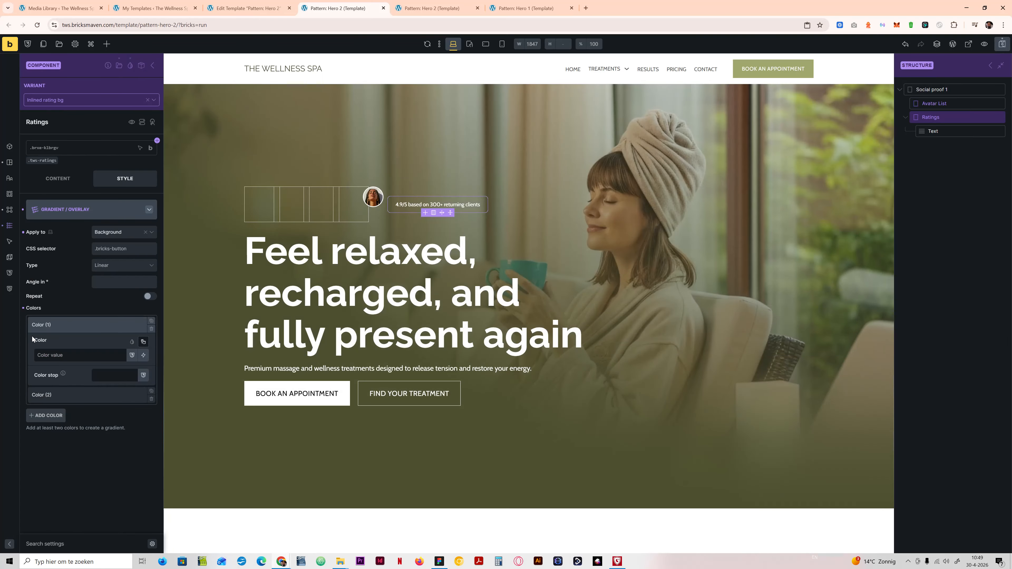
pyautogui.click(143, 342)
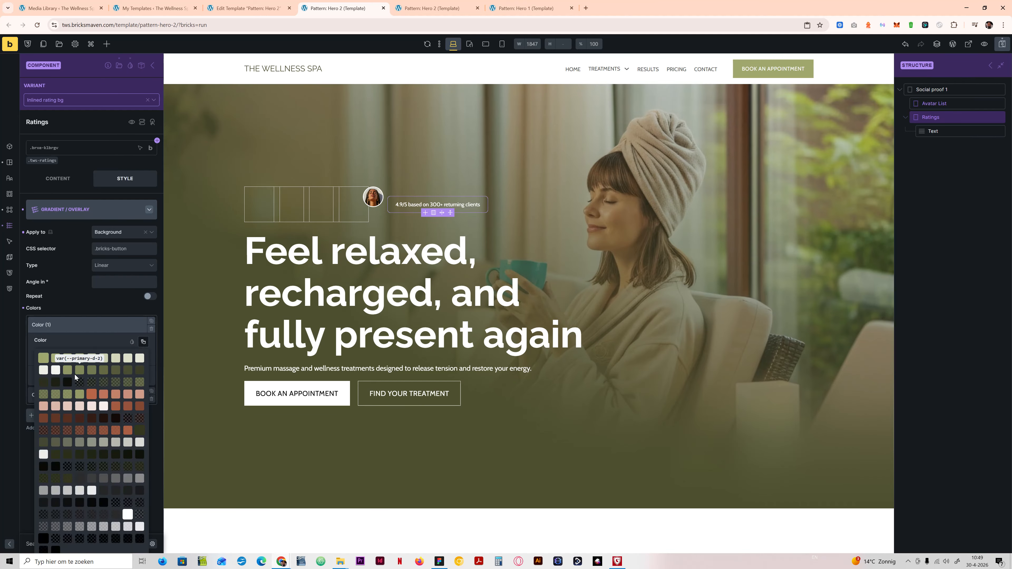
pyautogui.click(139, 371)
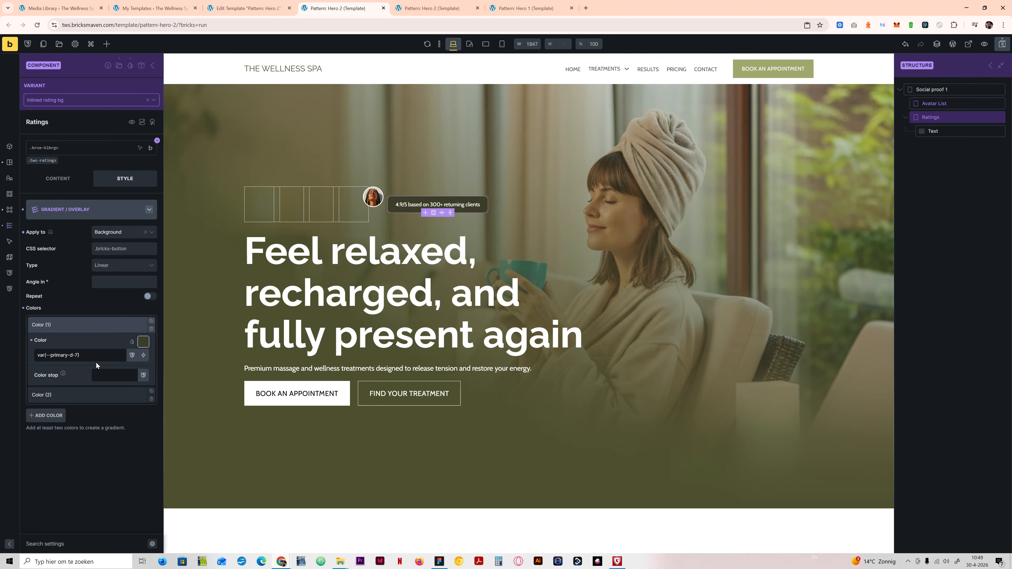
pyautogui.click(143, 341)
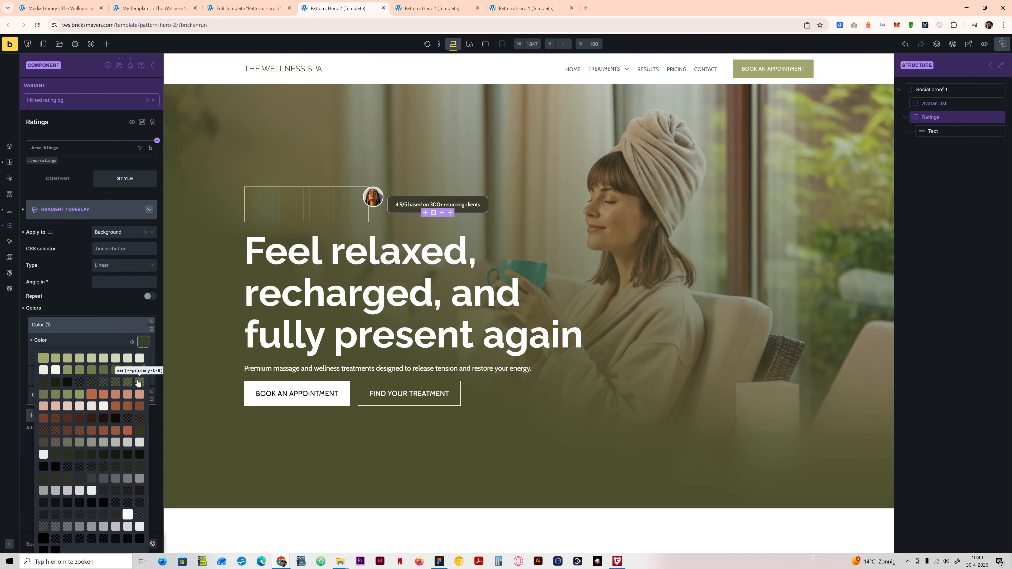
pyautogui.click(129, 369)
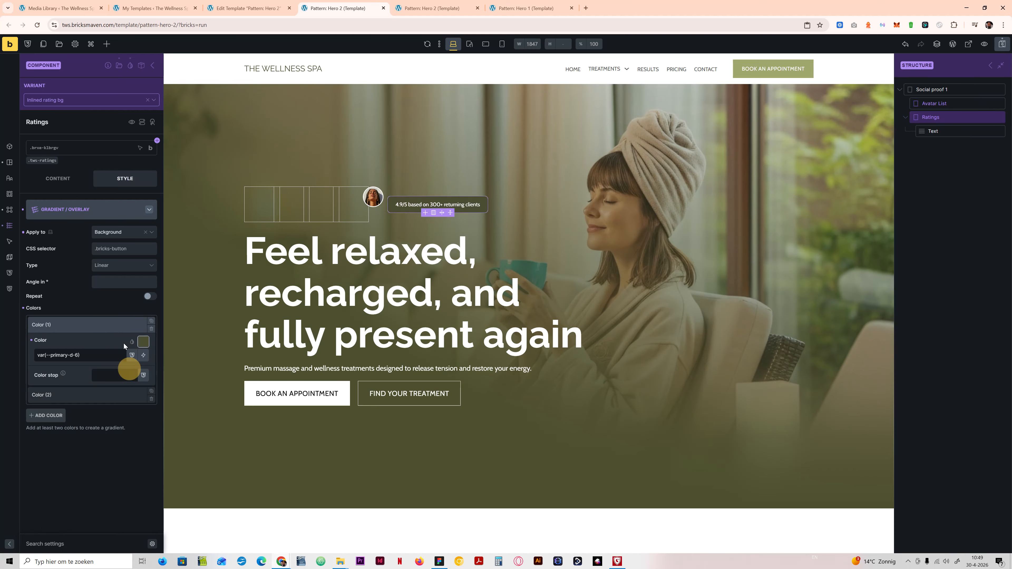
# Step: Set the second gradient color to var(--primary-d-3), comparing the shade with the badge in Figma
pyautogui.click(86, 395)
pyautogui.click(131, 371)
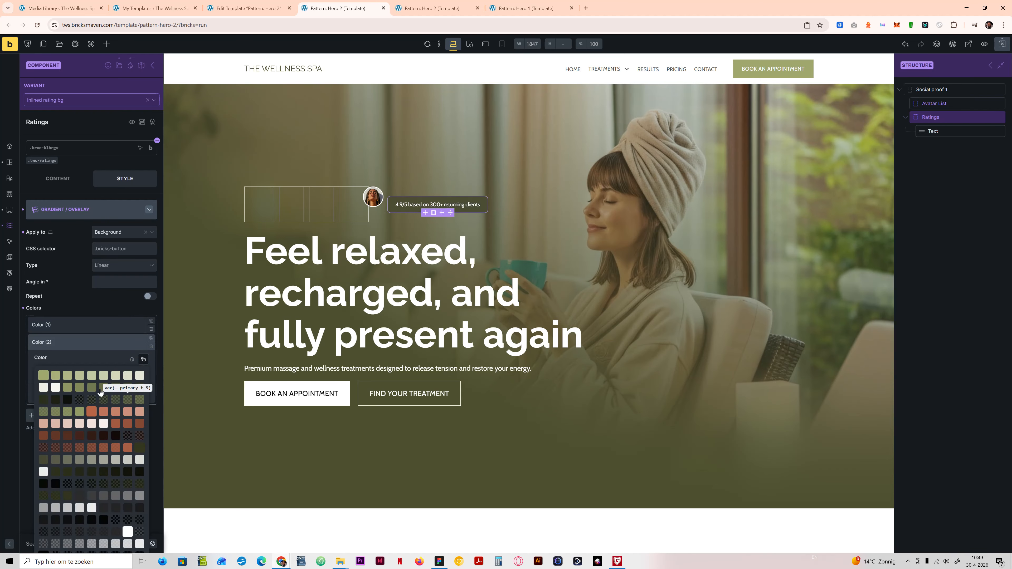
pyautogui.click(69, 387)
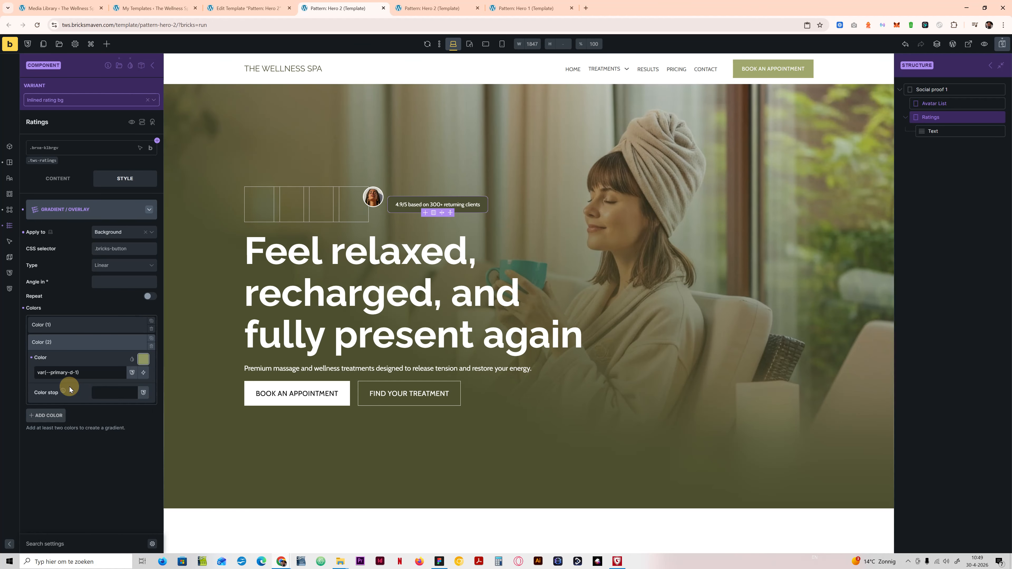
pyautogui.click(441, 565)
pyautogui.click(441, 565)
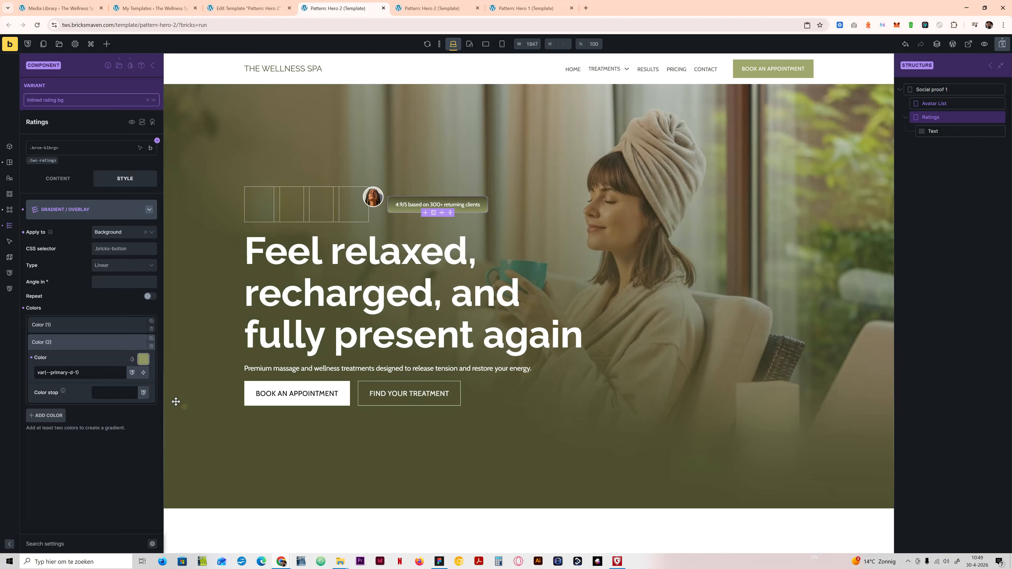
pyautogui.click(143, 359)
pyautogui.click(90, 388)
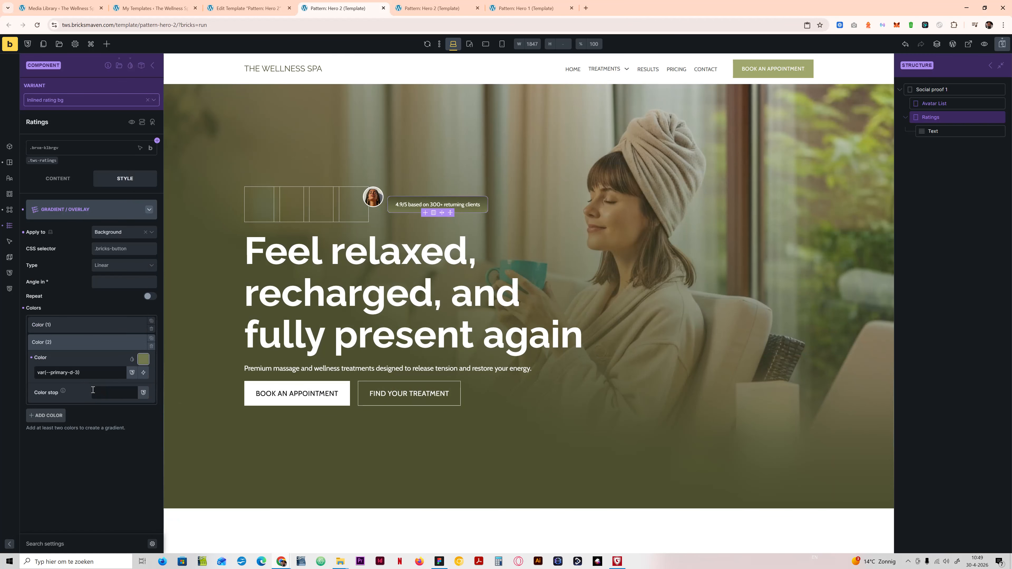
# Step: Set the gradient angle to 45 and compare the gradient with the badge in Figma
pyautogui.click(111, 281)
pyautogui.write('45')
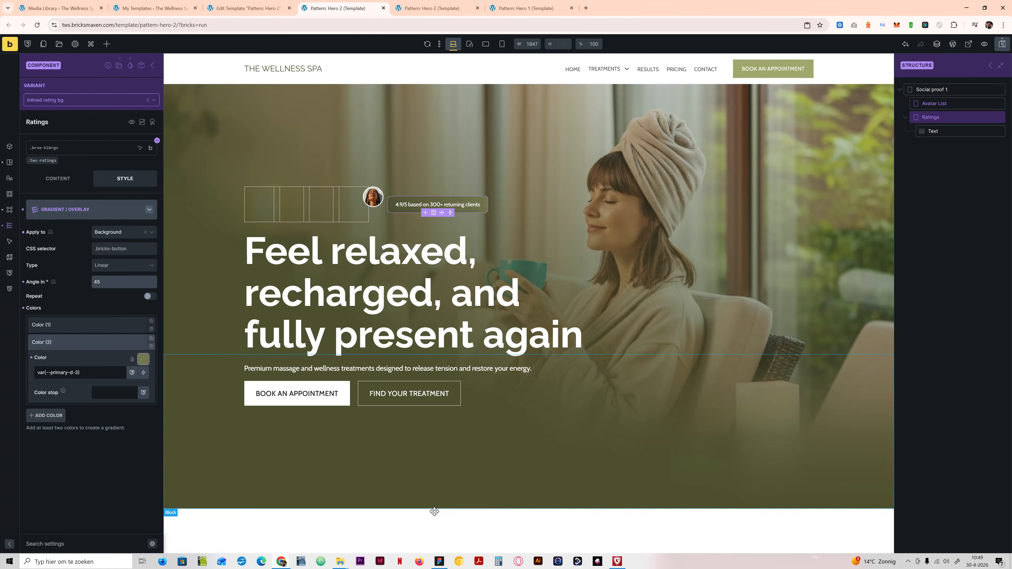
pyautogui.click(436, 561)
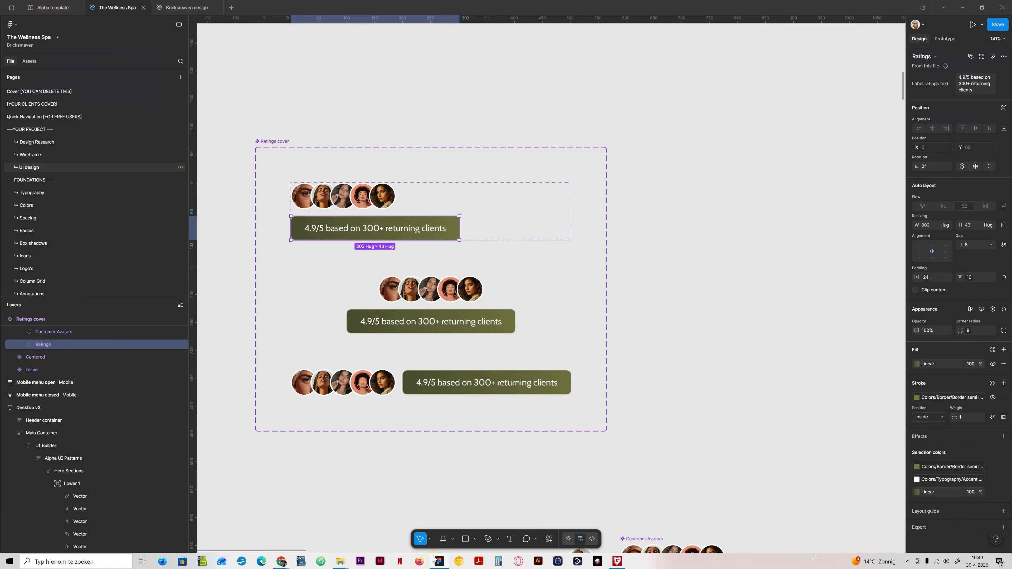
pyautogui.click(436, 561)
# Step: Set the first gradient color of the Ratings element to var(--primary-d-7)
pyautogui.click(134, 330)
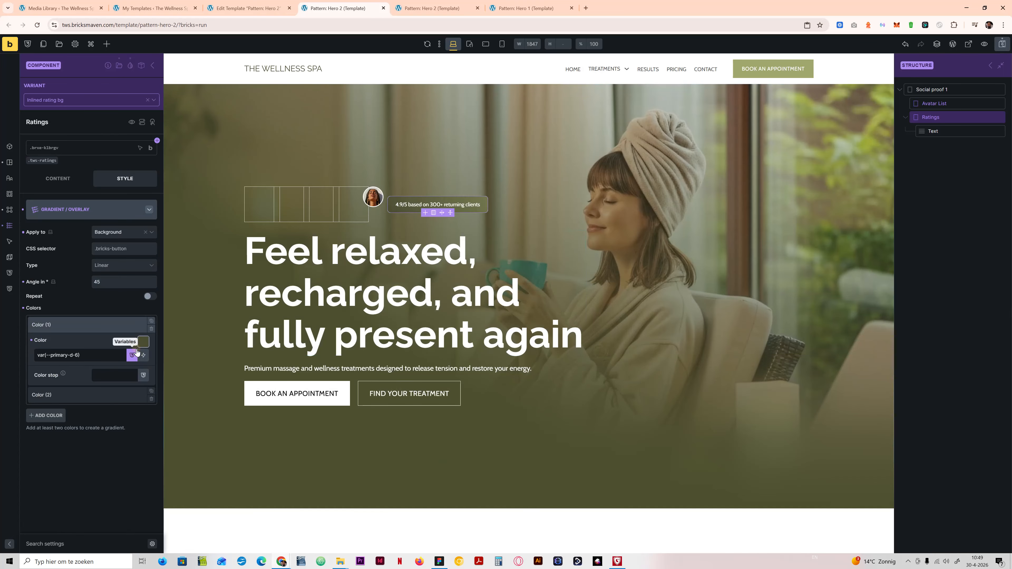
pyautogui.click(144, 342)
pyautogui.click(140, 369)
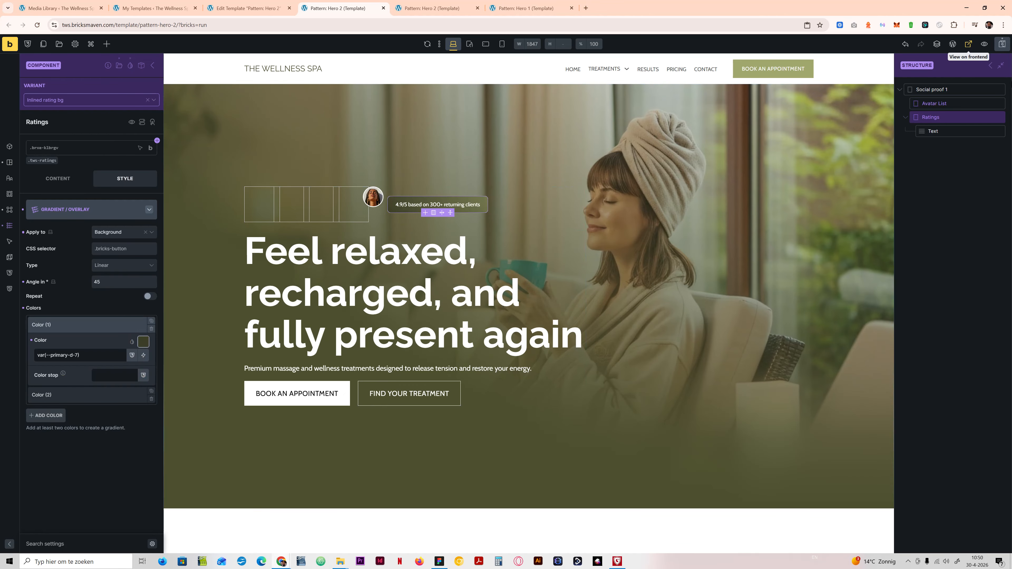
# Step: Save the template, check the Hero 2 pattern on the frontend, and return to the Bricks builder
pyautogui.click(1002, 43)
pyautogui.click(968, 44)
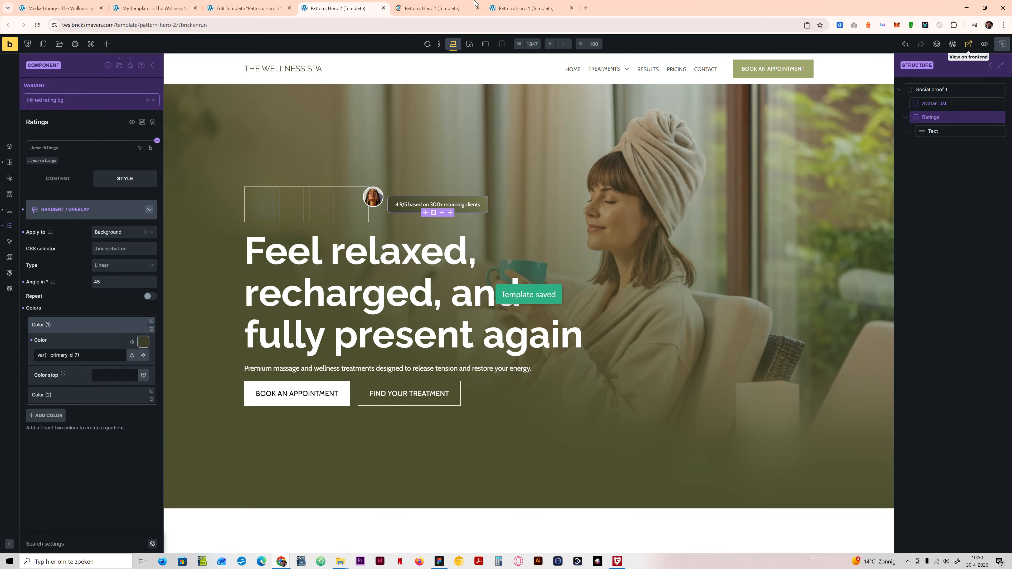
pyautogui.click(431, 8)
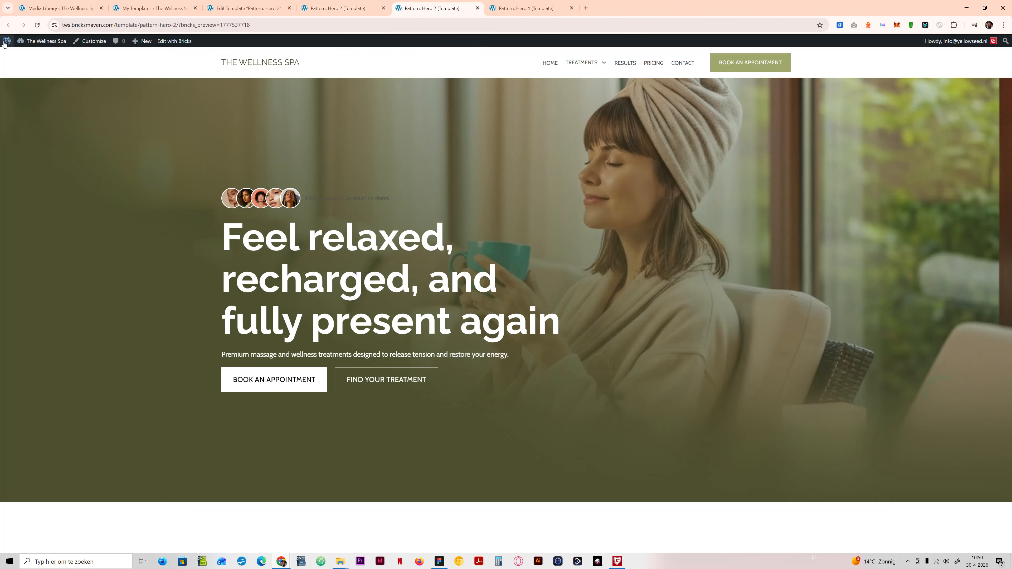
pyautogui.click(354, 8)
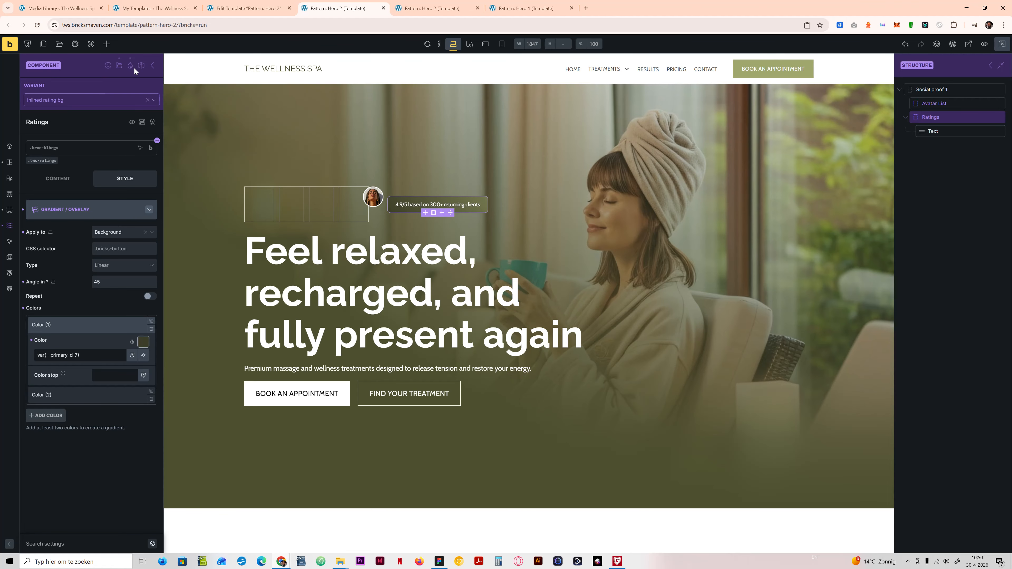
# Step: Exit component editing and set the variant of the Social proof 1 instance to Inlined rating bg
pyautogui.click(152, 65)
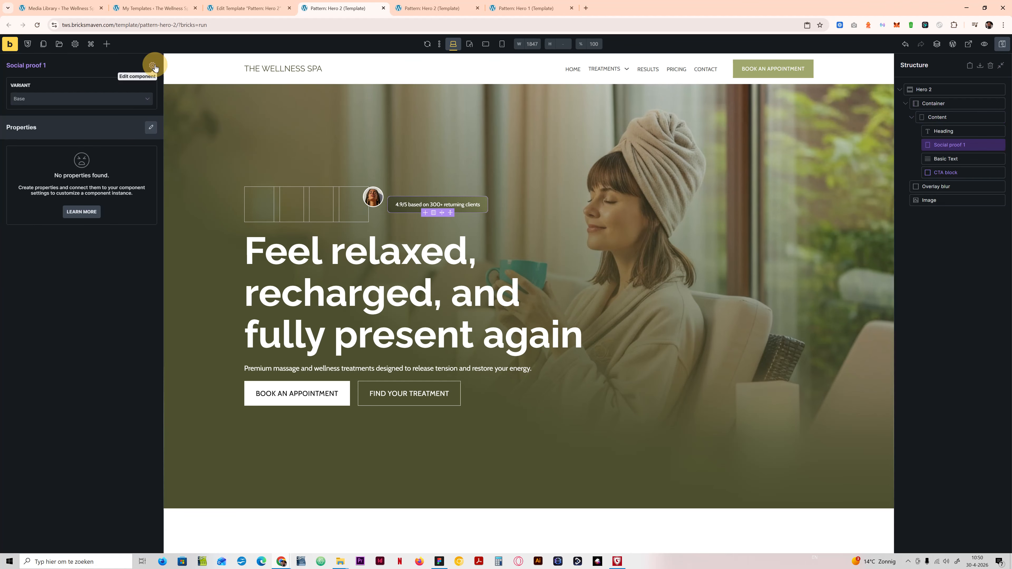
pyautogui.click(97, 100)
pyautogui.click(76, 130)
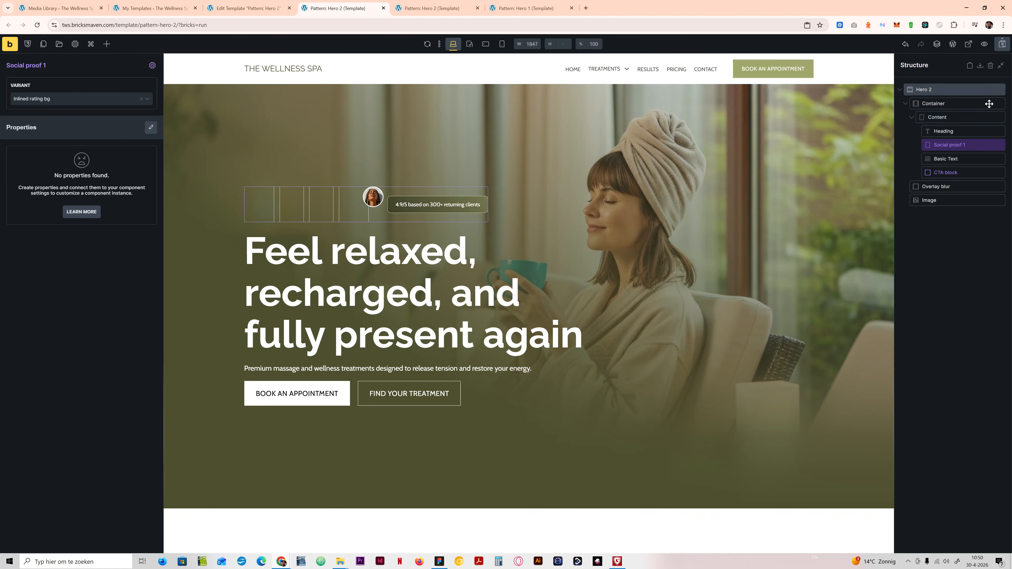
# Step: View the rating badge on the frontend, compare it with the Figma design, and return to the Bricks builder
pyautogui.click(970, 43)
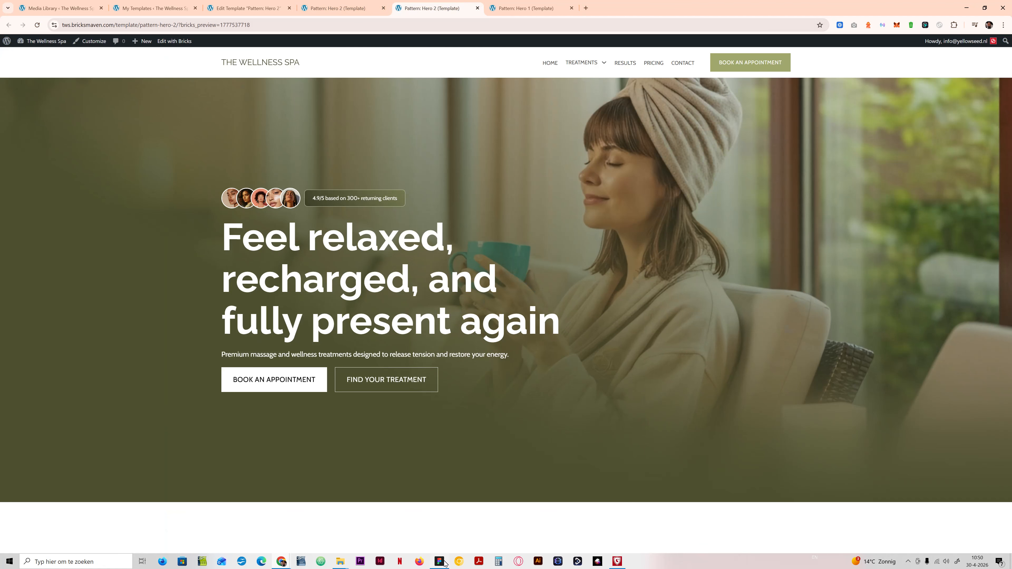
pyautogui.click(445, 563)
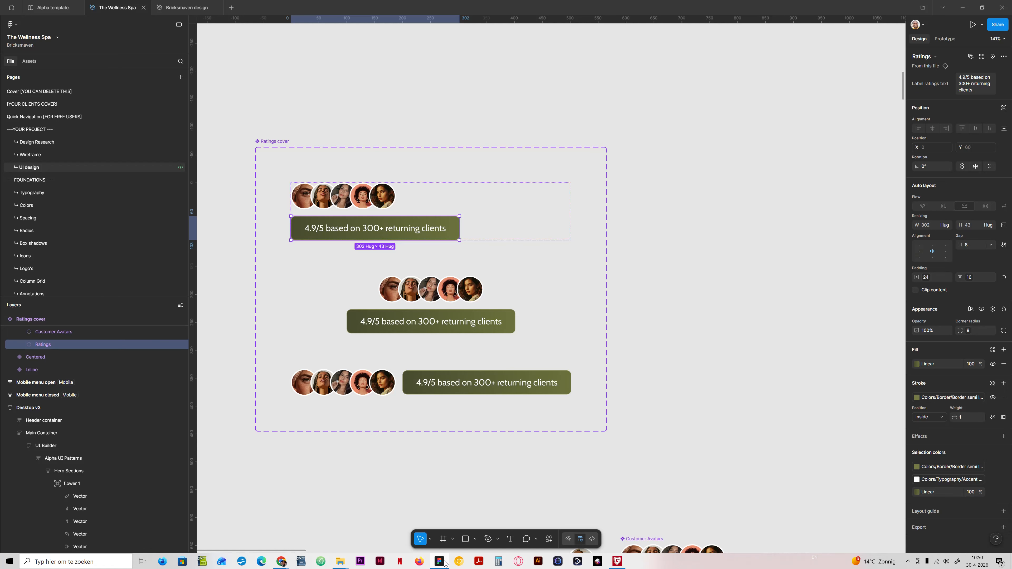
pyautogui.click(445, 562)
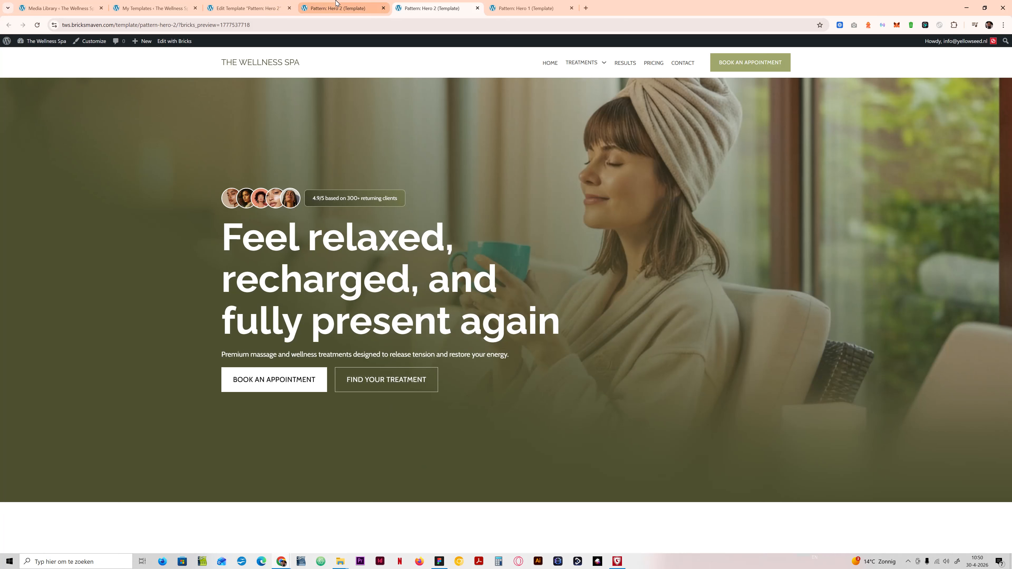
pyautogui.click(350, 9)
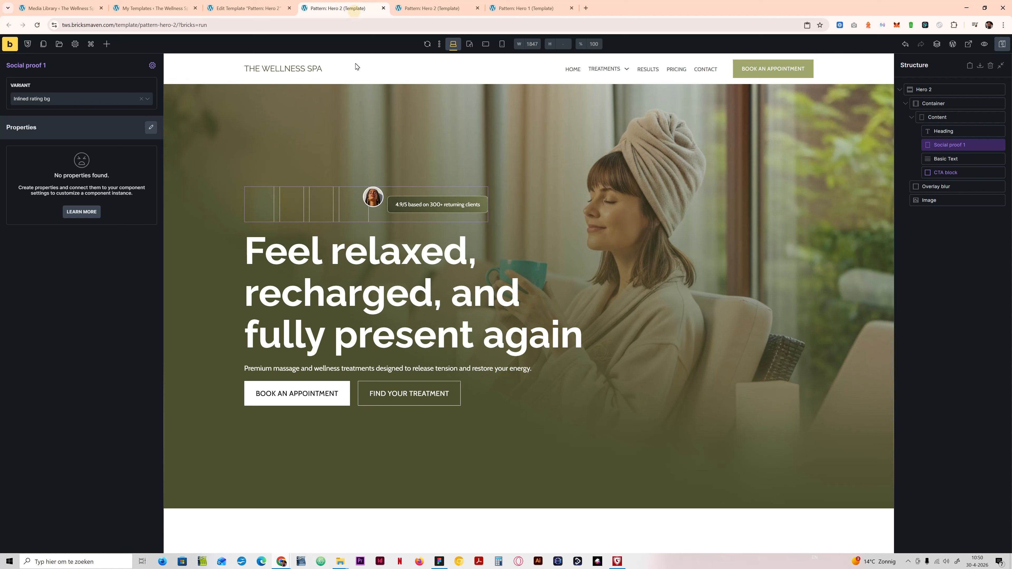
# Step: Open the Social proof 1 component for editing and select its Ratings element
pyautogui.click(153, 65)
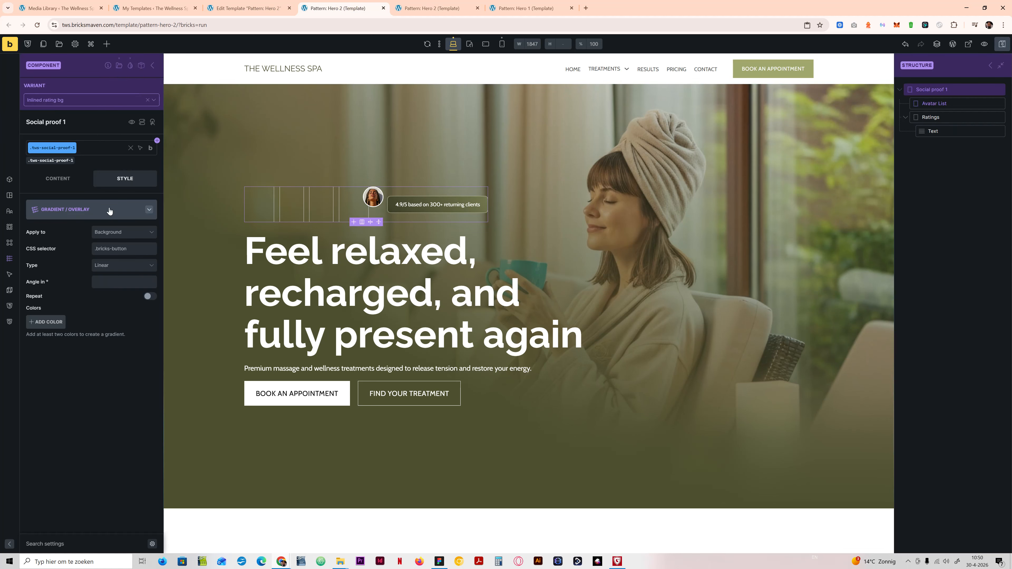
pyautogui.click(57, 166)
pyautogui.click(58, 178)
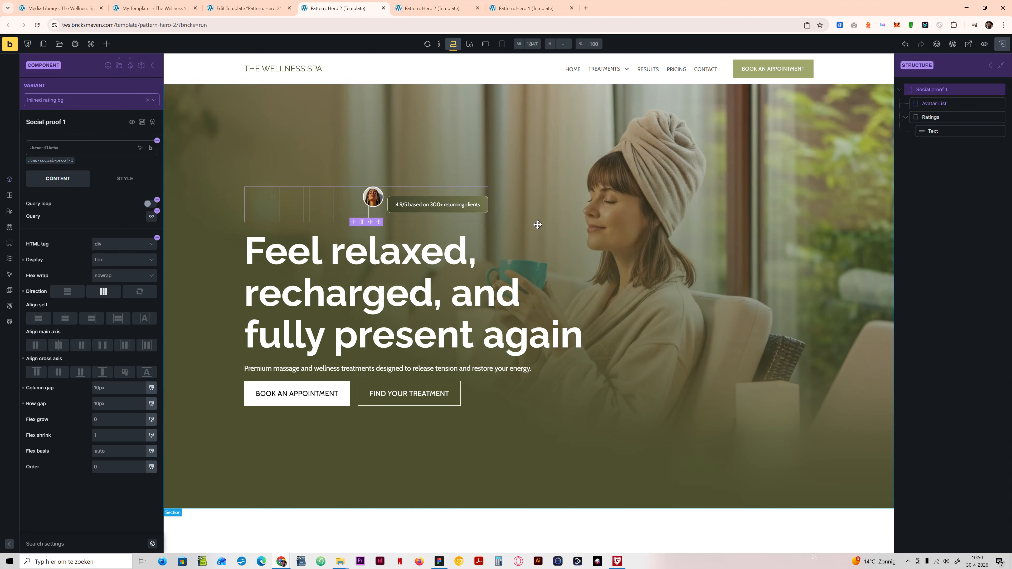
pyautogui.click(439, 204)
pyautogui.click(951, 117)
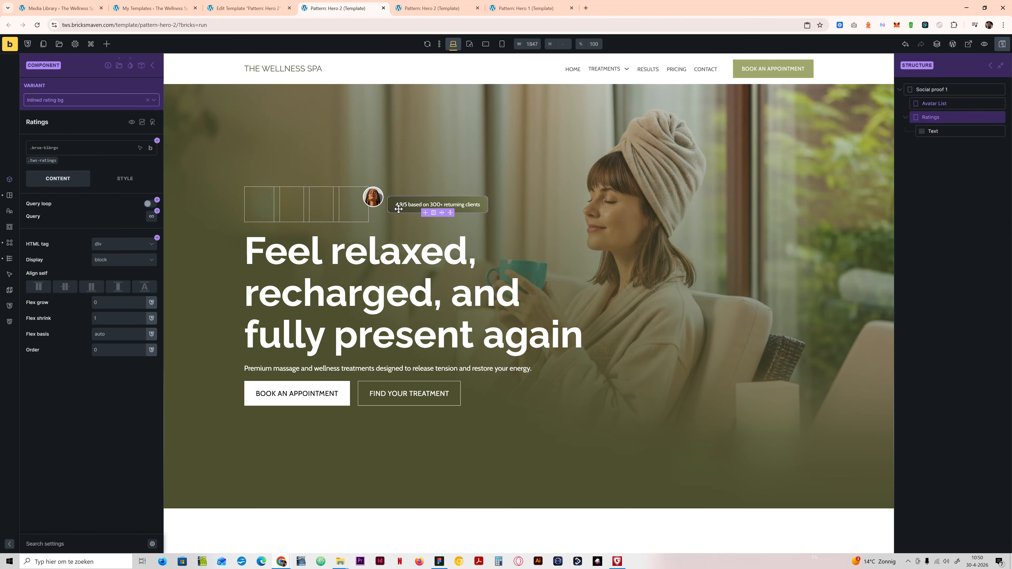
# Step: Check the gradient colors of the Ratings element and open its border settings
pyautogui.click(122, 182)
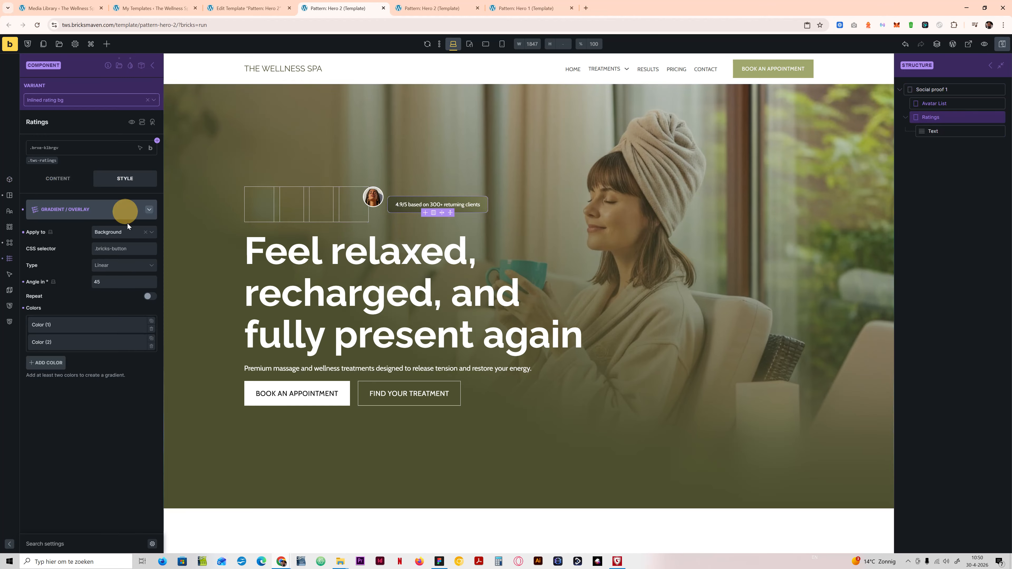
pyautogui.click(98, 324)
pyautogui.click(123, 326)
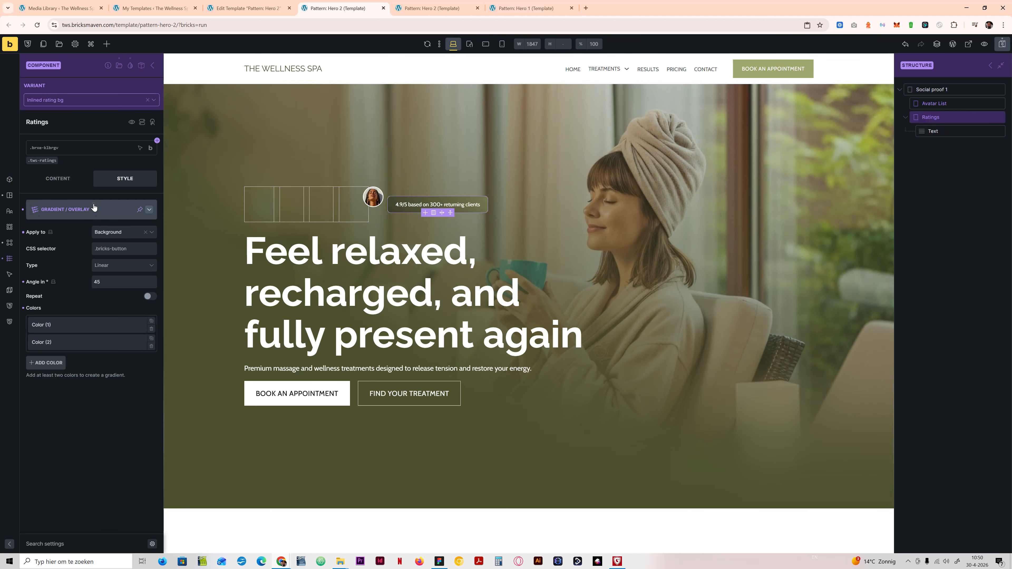
pyautogui.click(94, 209)
pyautogui.click(91, 264)
pyautogui.click(147, 231)
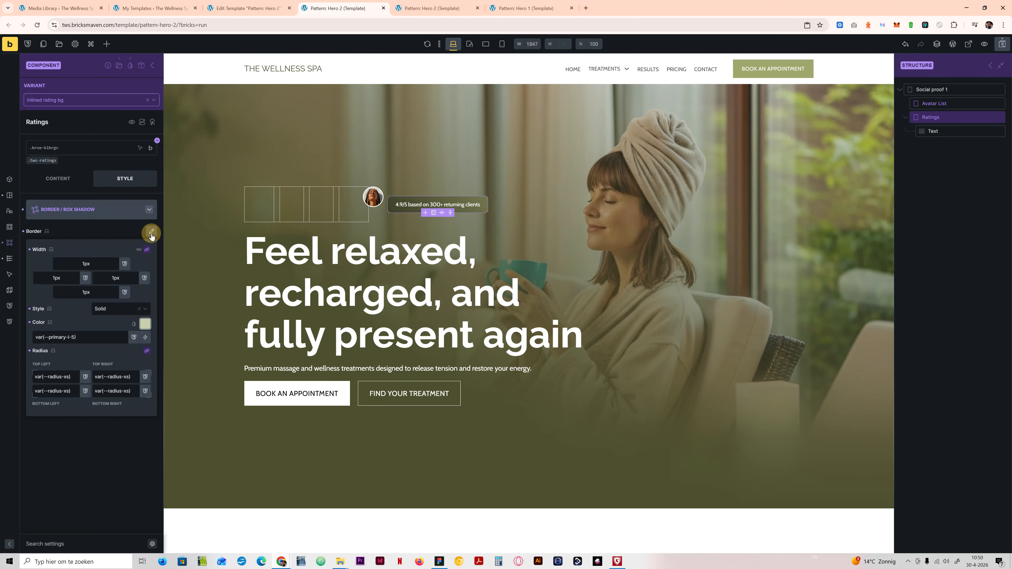
# Step: Try var(--primary-l-6) and var(--primary-l-3) as the Ratings border color and check the saved result on the frontend
pyautogui.click(74, 337)
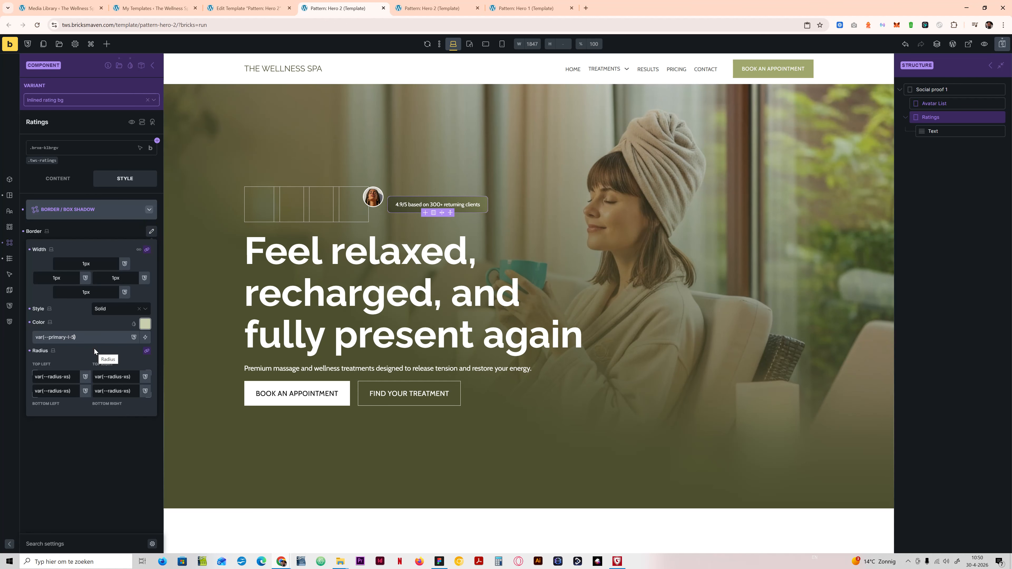
pyautogui.press('BackSpace')
pyautogui.write('6')
pyautogui.click(145, 324)
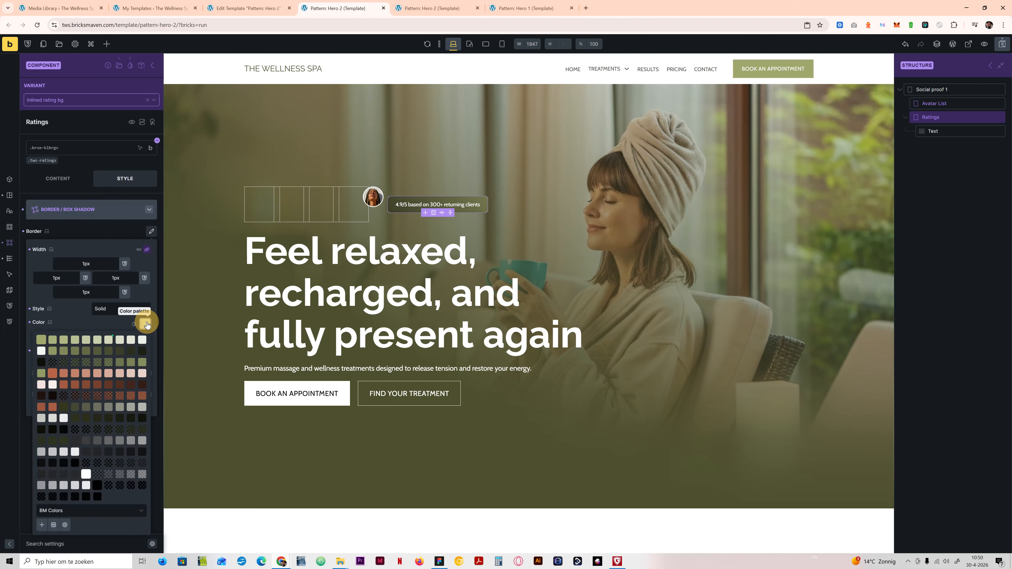
pyautogui.click(76, 339)
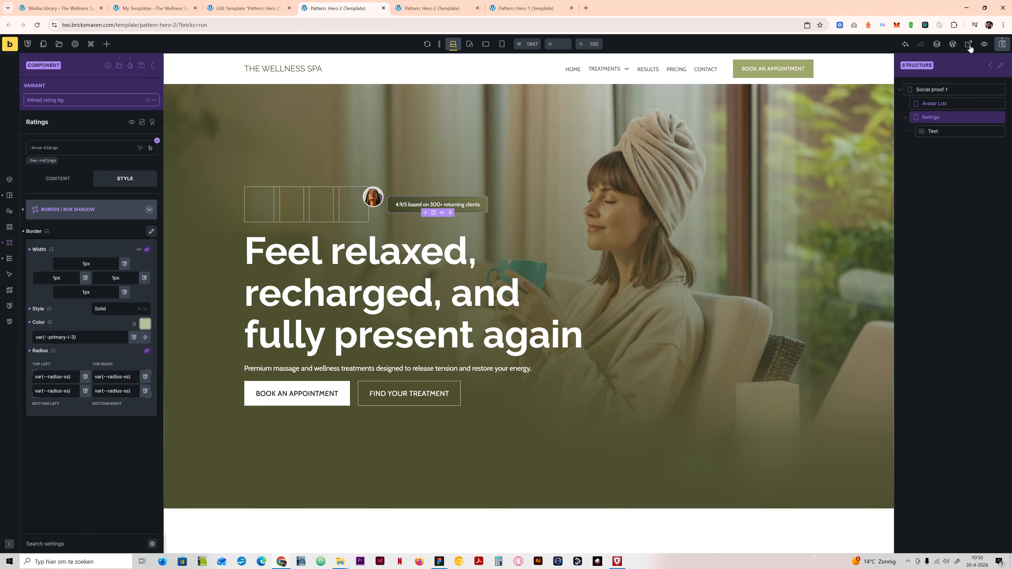
pyautogui.click(1004, 43)
pyautogui.click(434, 7)
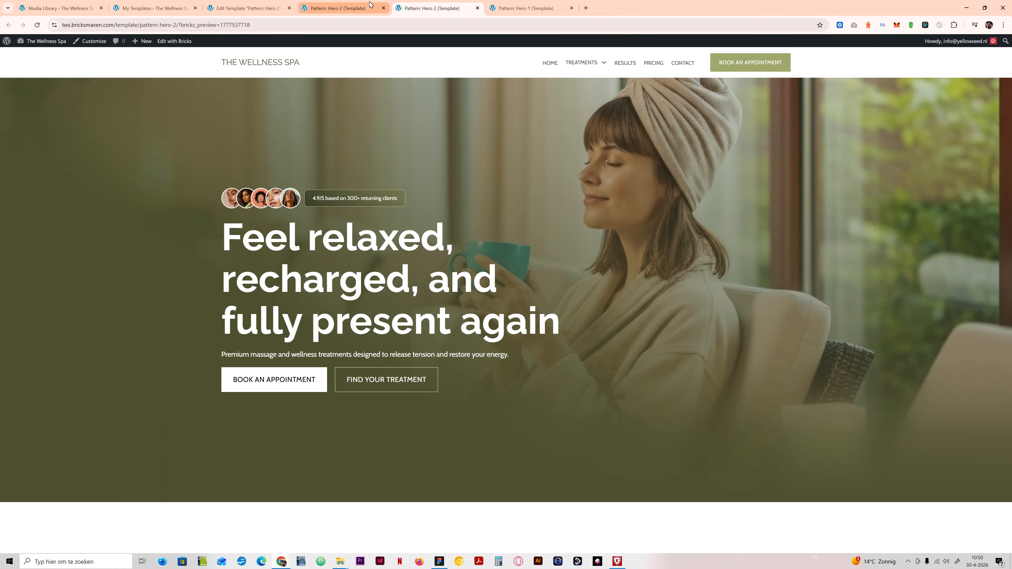
pyautogui.click(342, 8)
# Step: Set the Ratings border color to var(--primary-d-3), save, and check the badge on the frontend
pyautogui.click(145, 323)
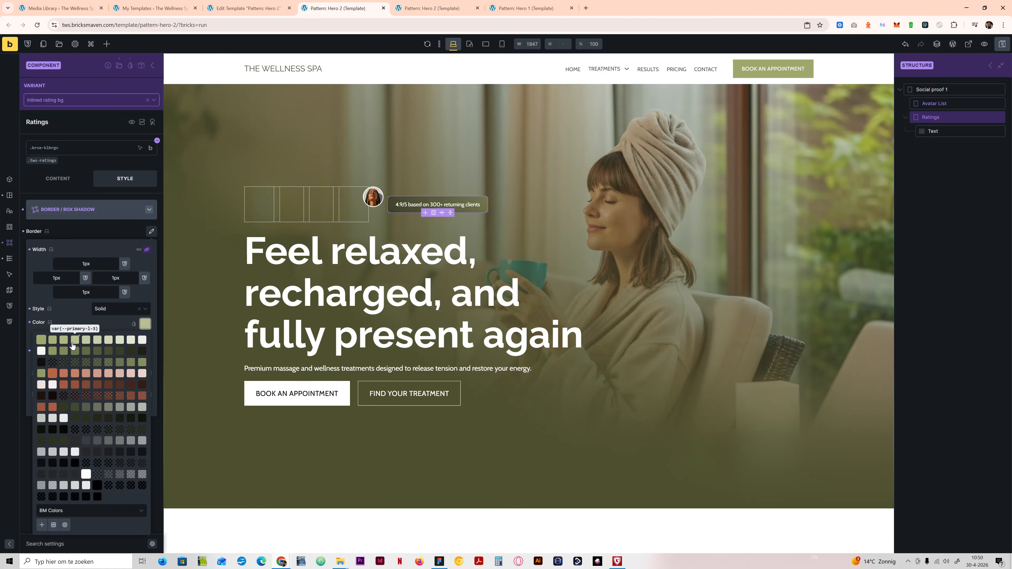
pyautogui.click(78, 353)
pyautogui.click(1004, 44)
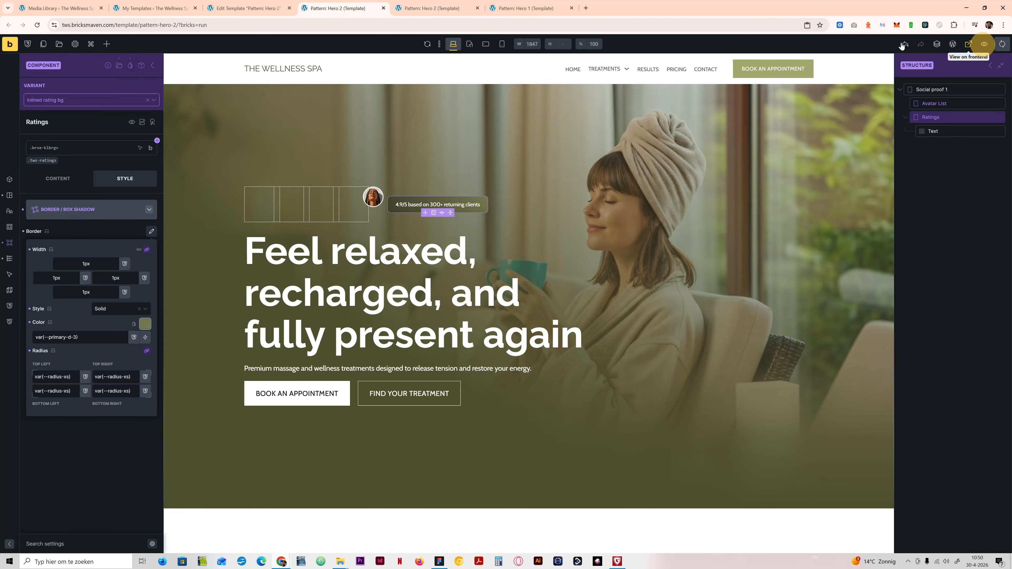
pyautogui.click(454, 6)
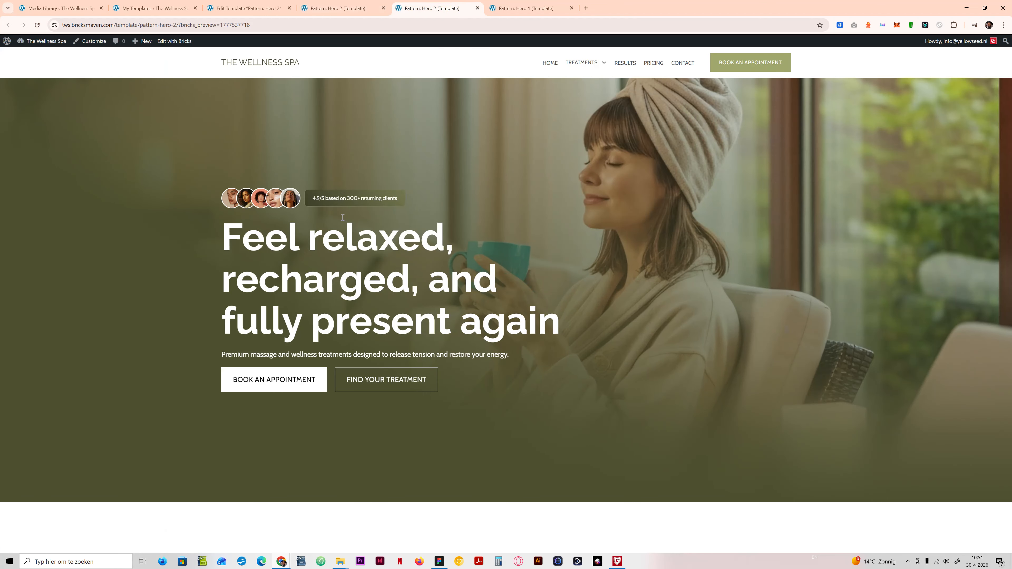
pyautogui.click(359, 7)
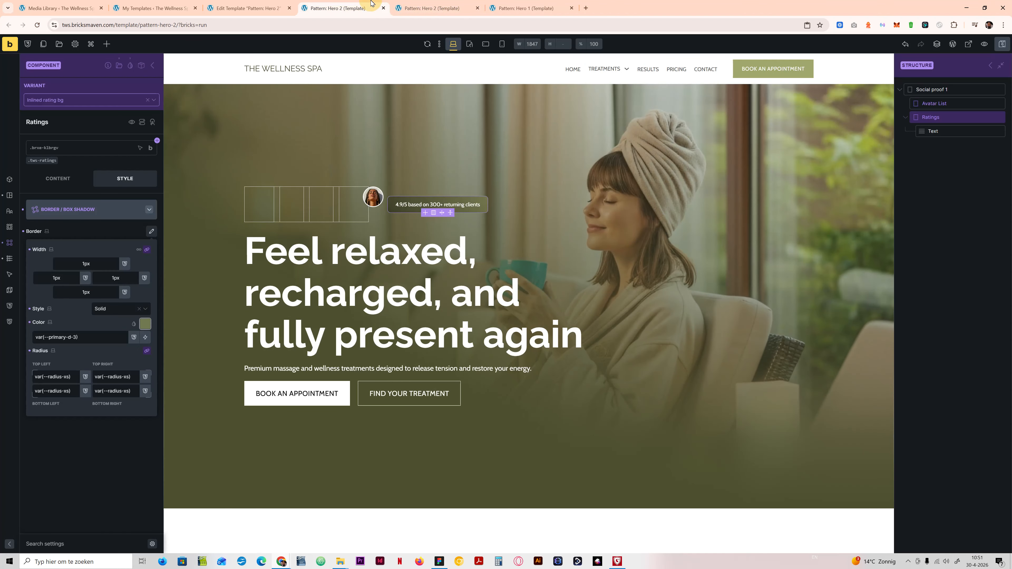
# Step: Try var(--primary-d-4) as the Ratings border color, save, and compare the badge on the frontend
pyautogui.click(76, 338)
pyautogui.write('4')
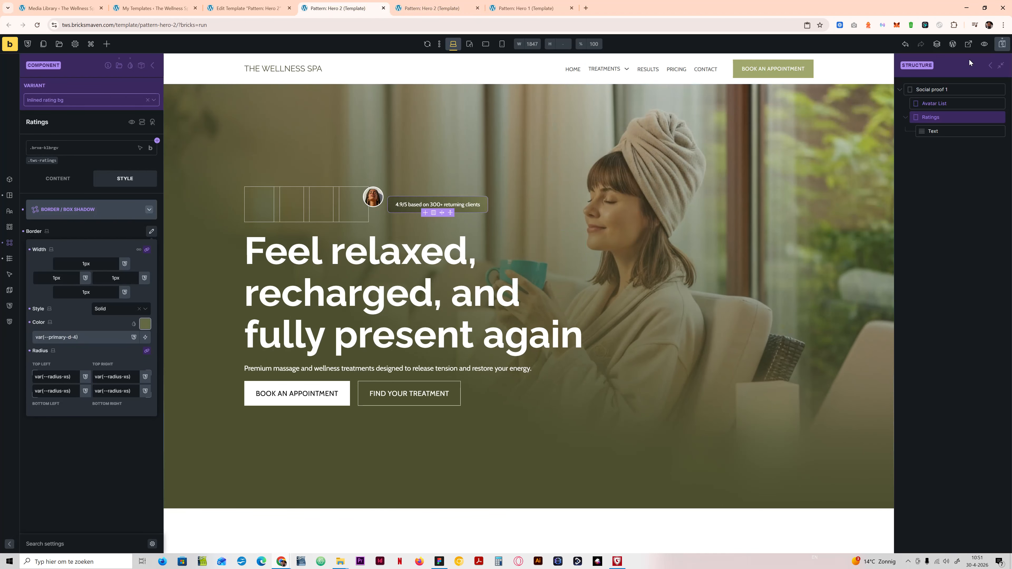
pyautogui.click(1002, 44)
pyautogui.click(391, 4)
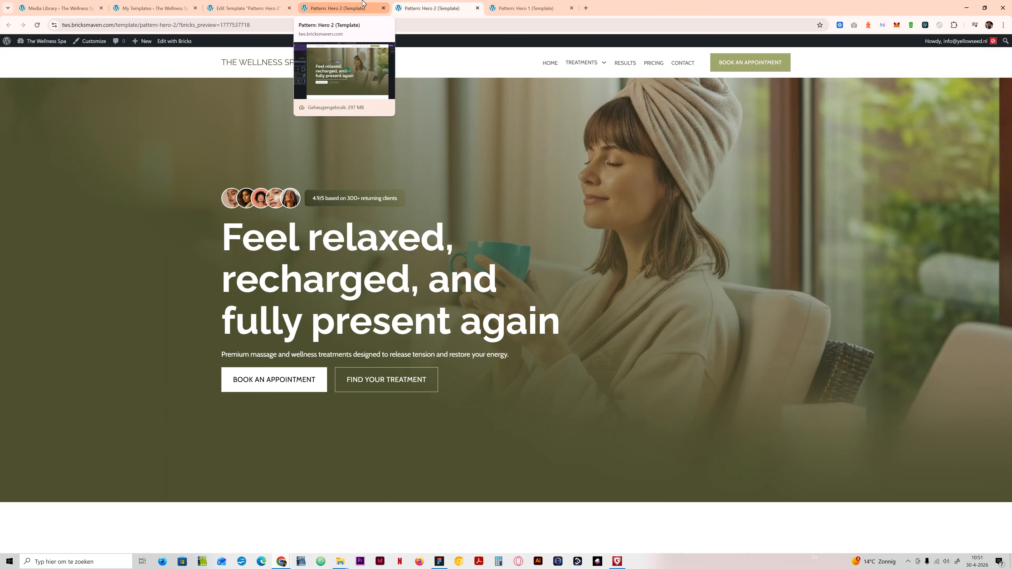
pyautogui.click(363, 3)
# Step: Set the Ratings border color back to var(--primary-d-3) and save the template
pyautogui.click(77, 339)
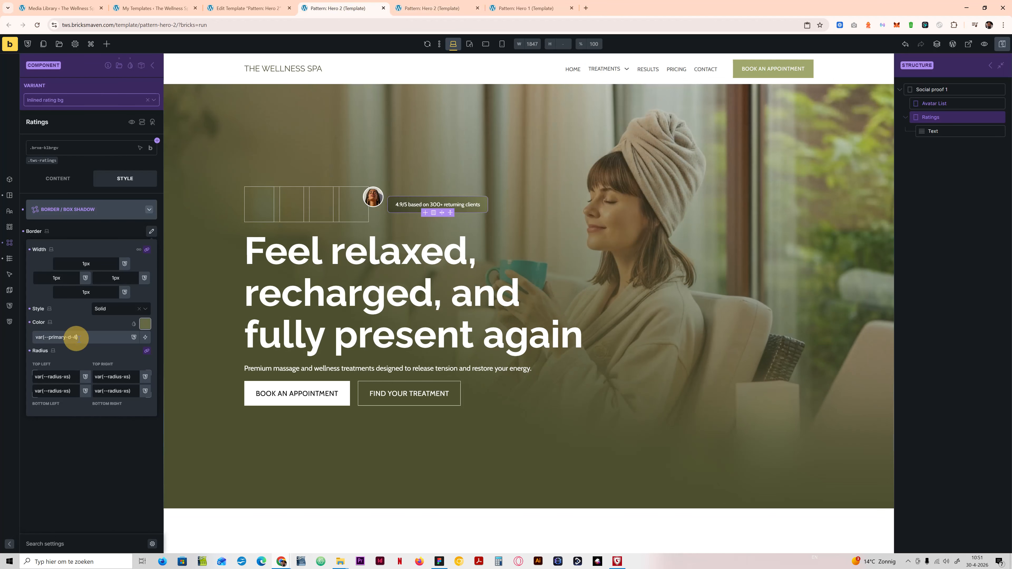
pyautogui.press('BackSpace')
pyautogui.write('3')
pyautogui.click(1002, 44)
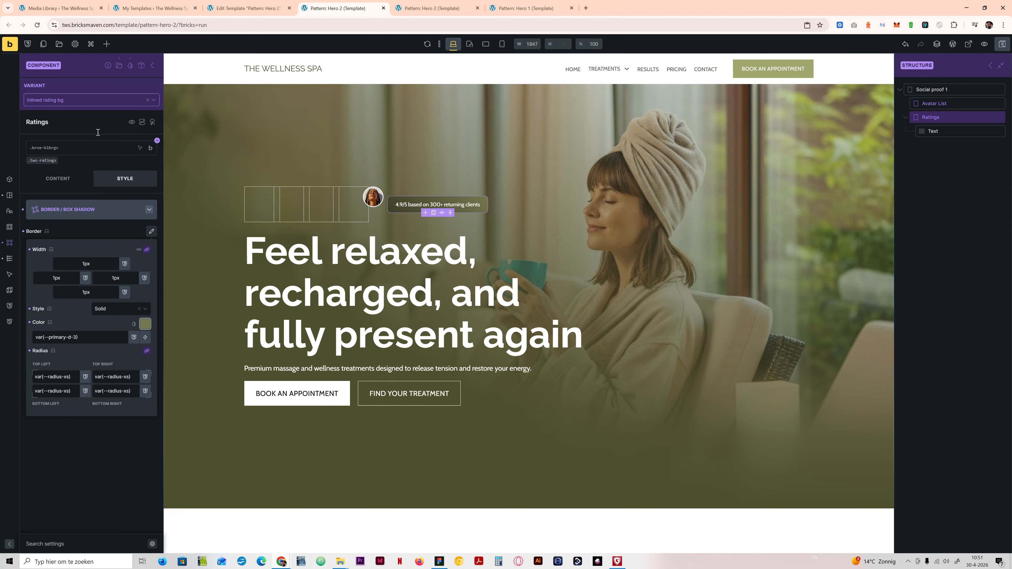
# Step: Switch the component to the Centered rating bg variant and set the rating Text color to var(--body-text-white)
pyautogui.click(70, 103)
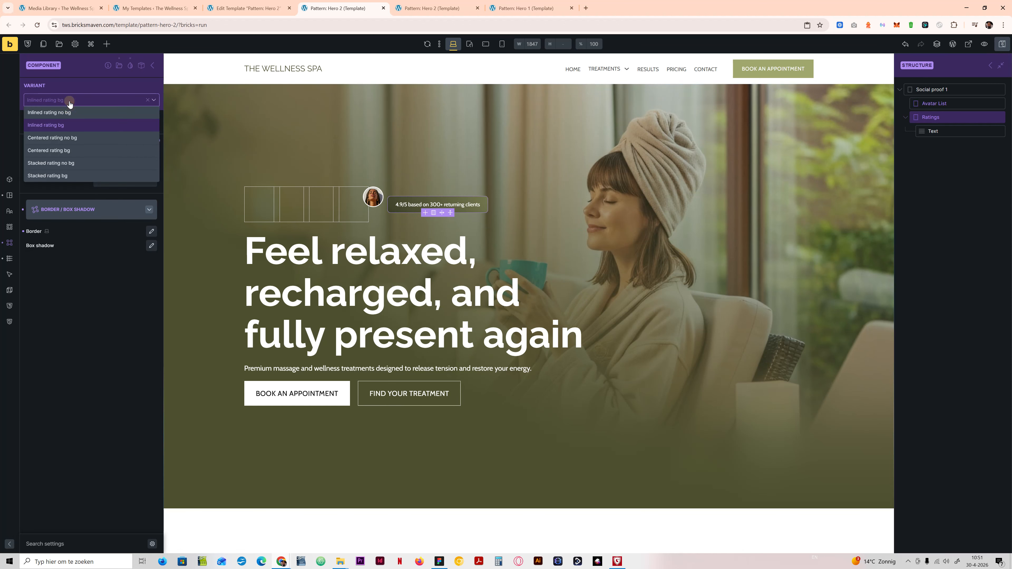
pyautogui.click(58, 151)
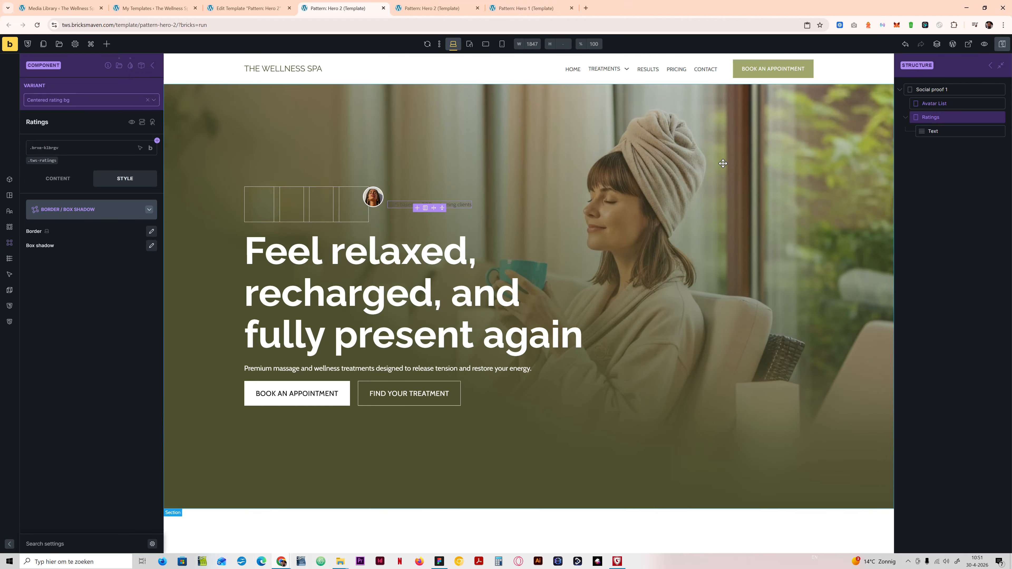
pyautogui.click(931, 131)
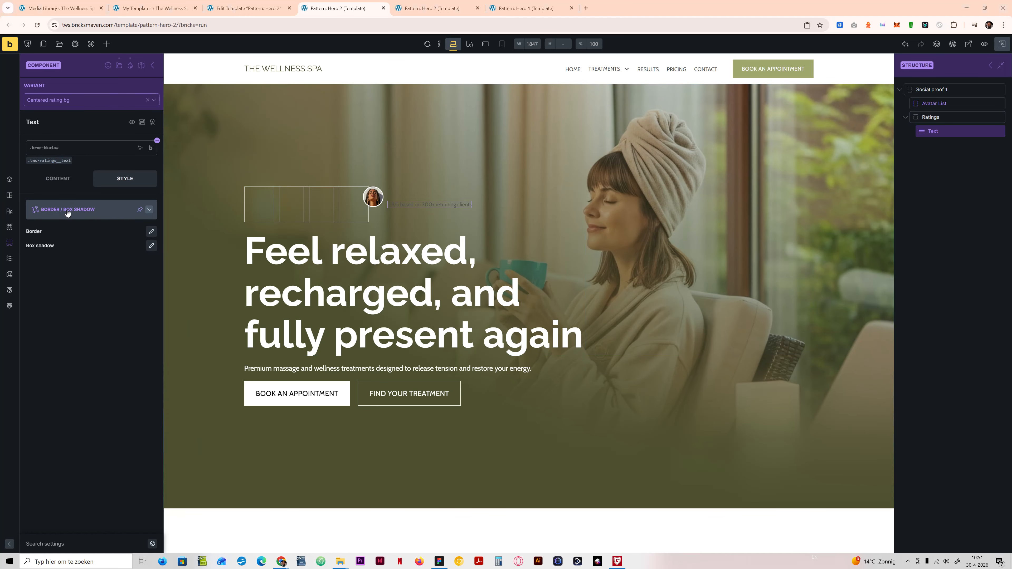
pyautogui.click(64, 178)
pyautogui.click(124, 178)
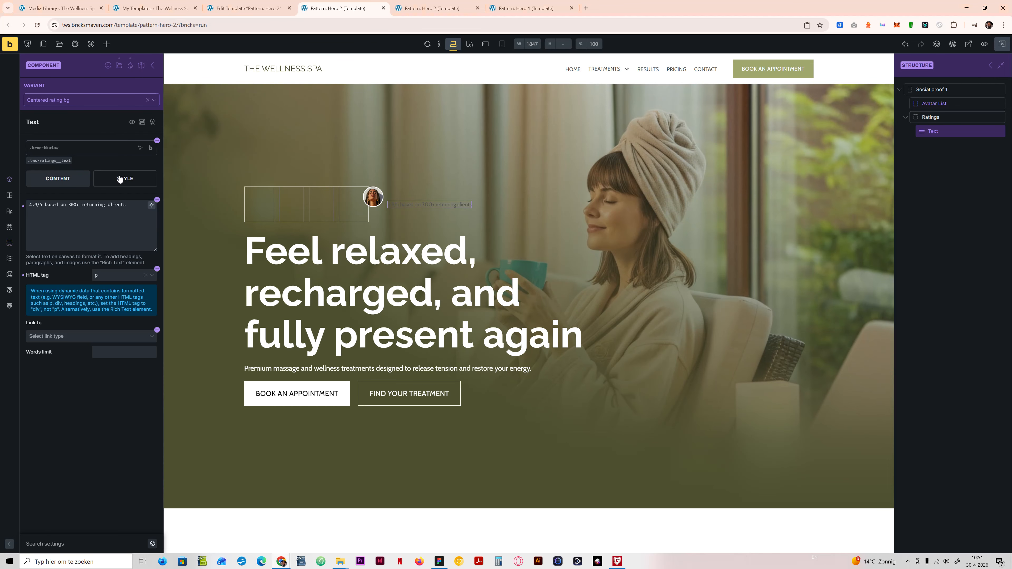
pyautogui.click(98, 204)
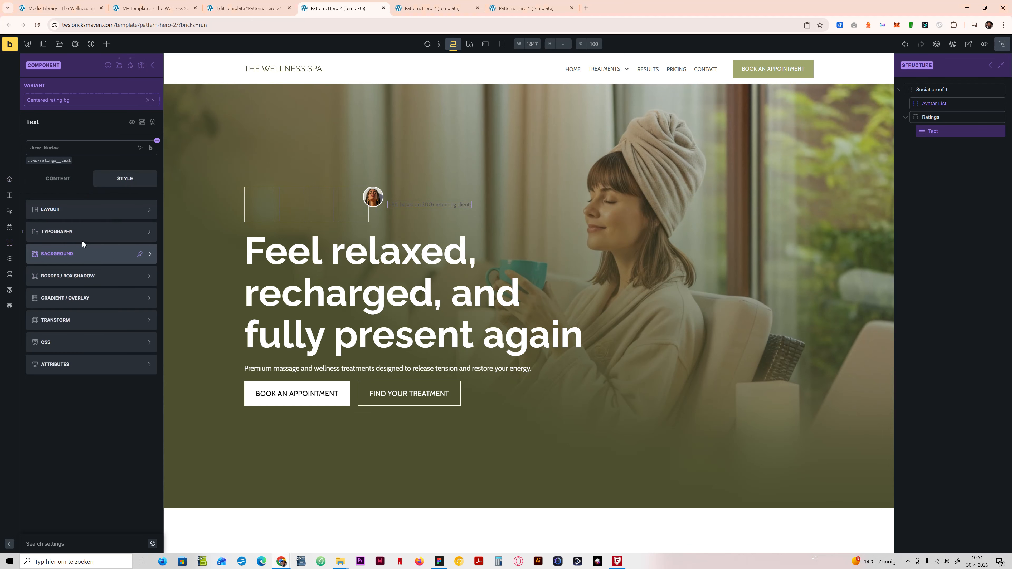
pyautogui.click(79, 231)
pyautogui.click(95, 245)
pyautogui.write('body')
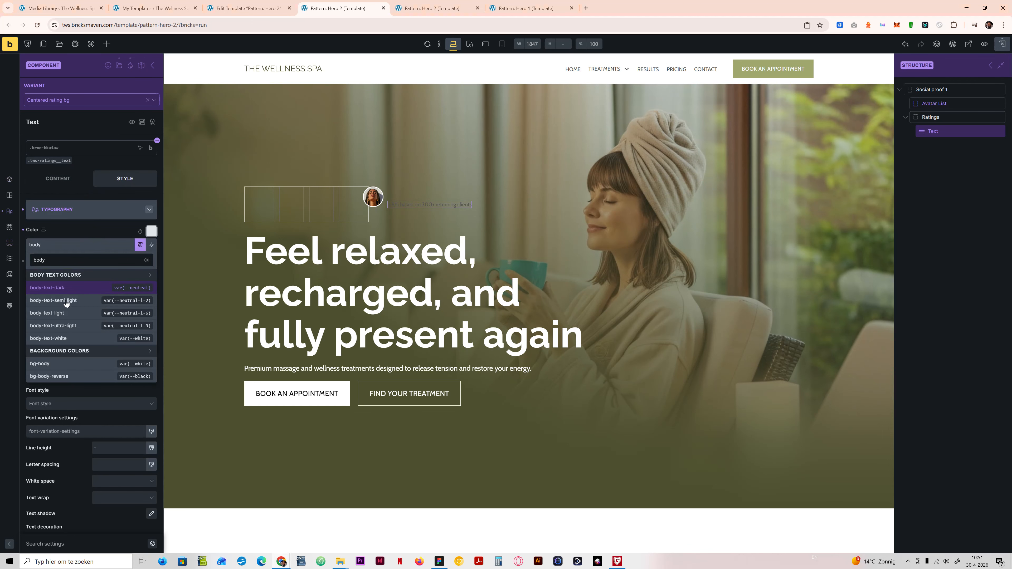
pyautogui.click(75, 338)
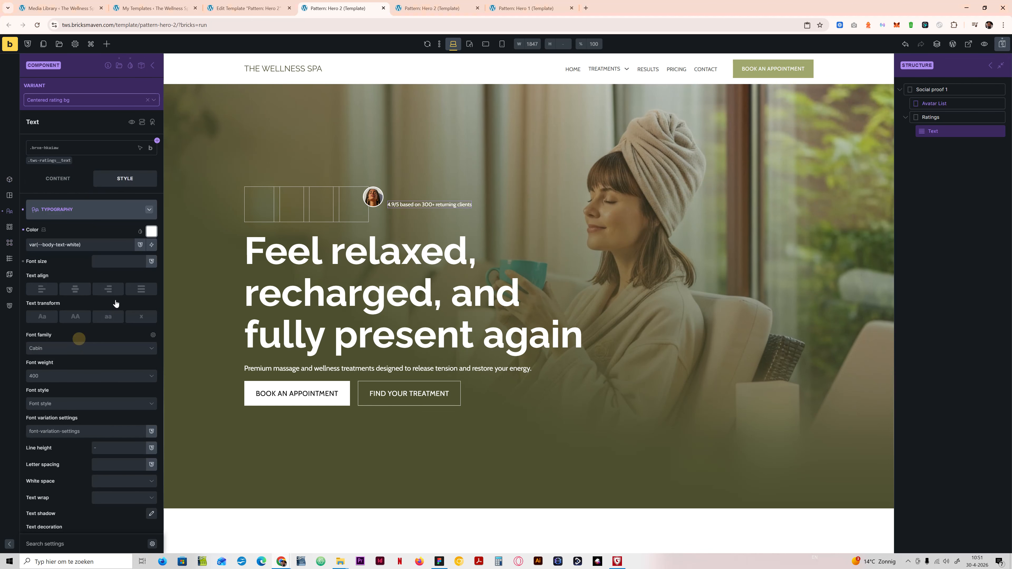
# Step: Give the rating Text element a gradient applied to Background and add two color entries to it
pyautogui.click(103, 210)
pyautogui.click(85, 254)
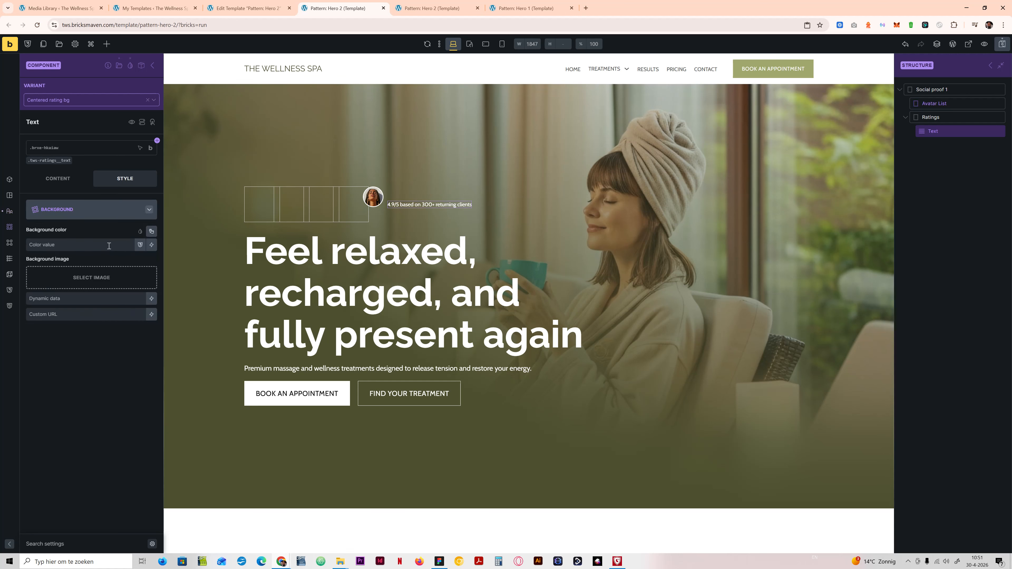
pyautogui.click(105, 216)
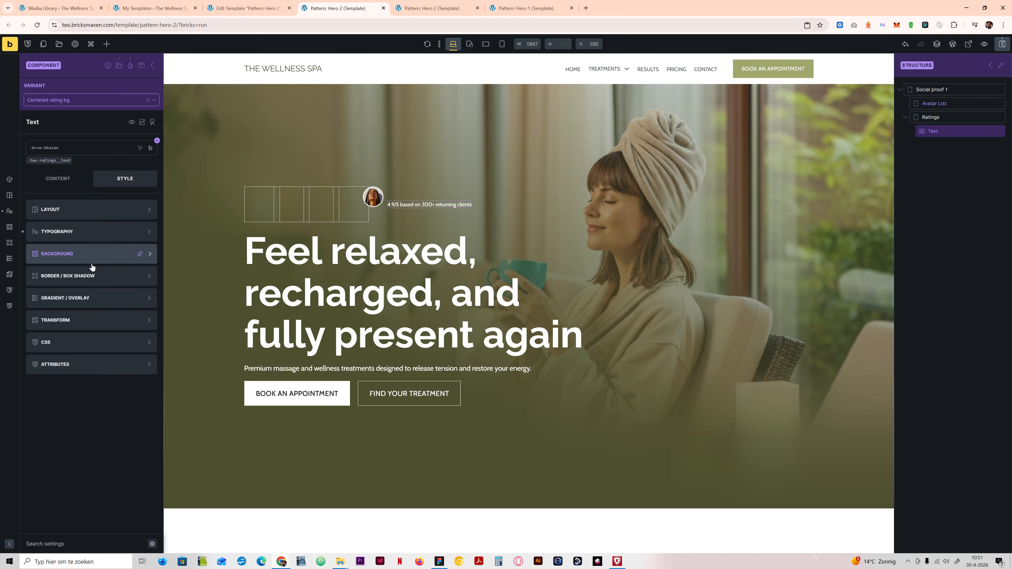
pyautogui.click(96, 275)
pyautogui.click(120, 211)
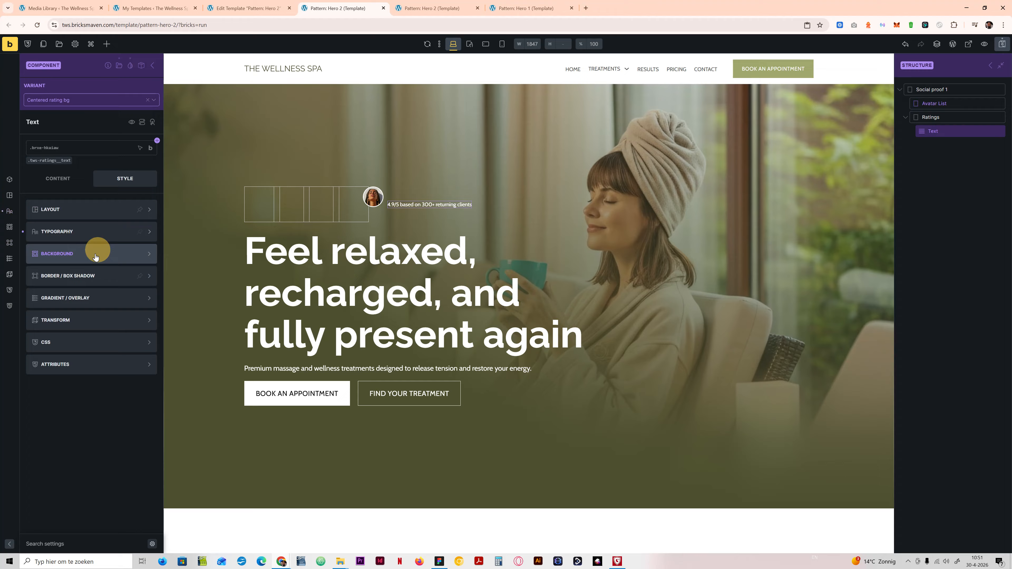
pyautogui.click(83, 297)
pyautogui.click(128, 232)
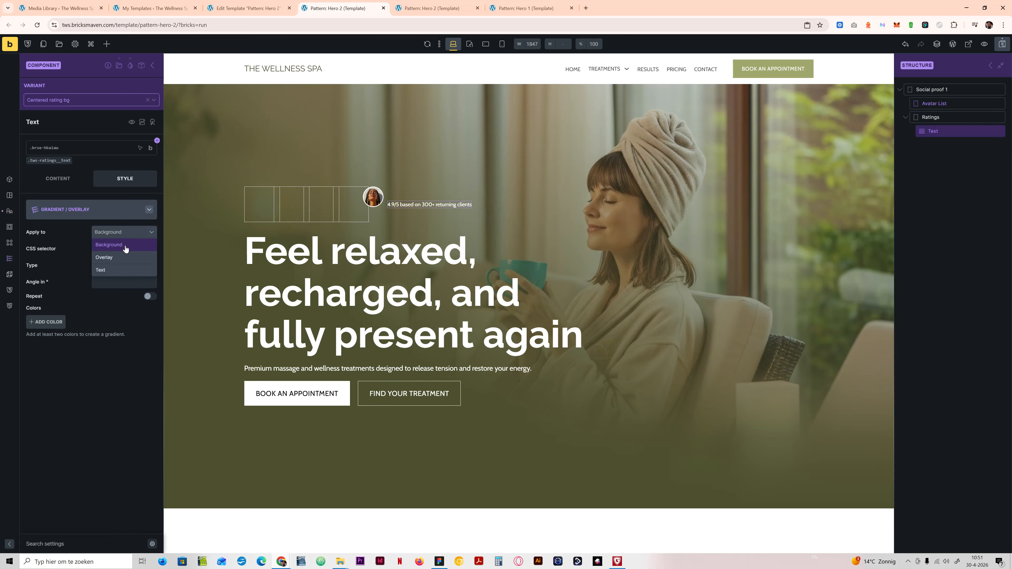
pyautogui.click(125, 248)
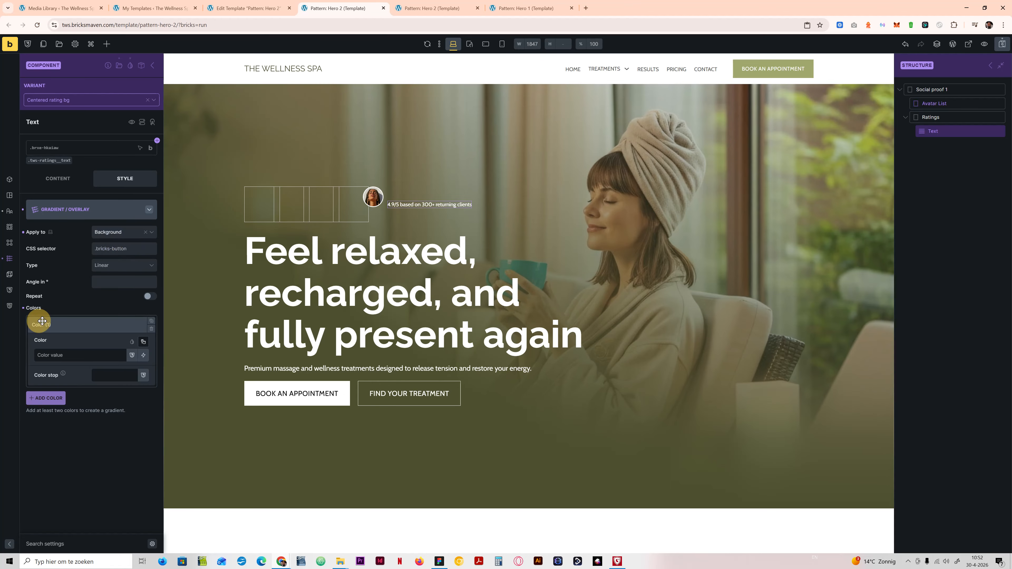
pyautogui.click(44, 321)
pyautogui.click(46, 398)
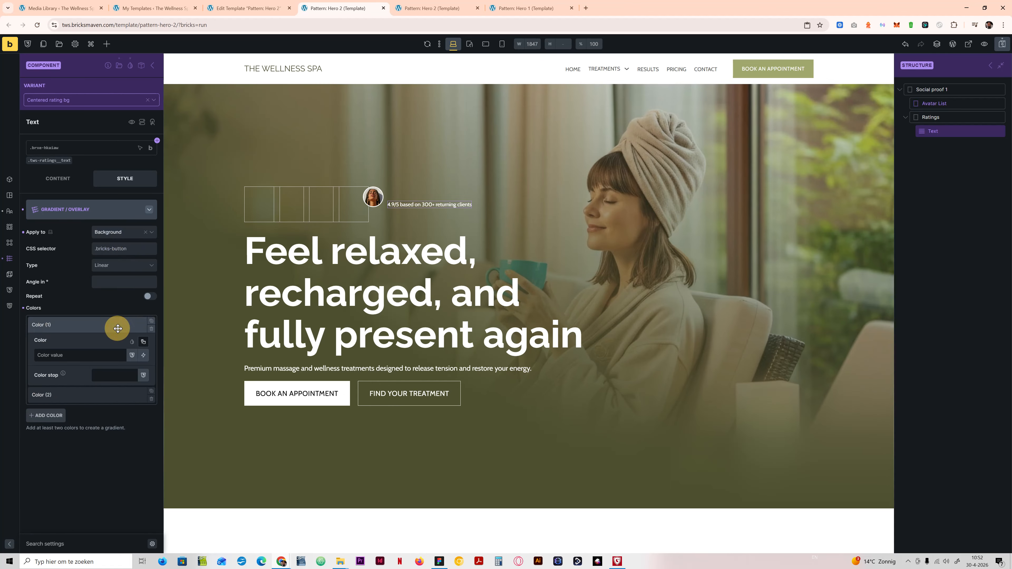
# Step: Set the rating Text gradient colors to var(--primary-d-7) and var(--primary-d-4) with an angle of 45
pyautogui.click(142, 342)
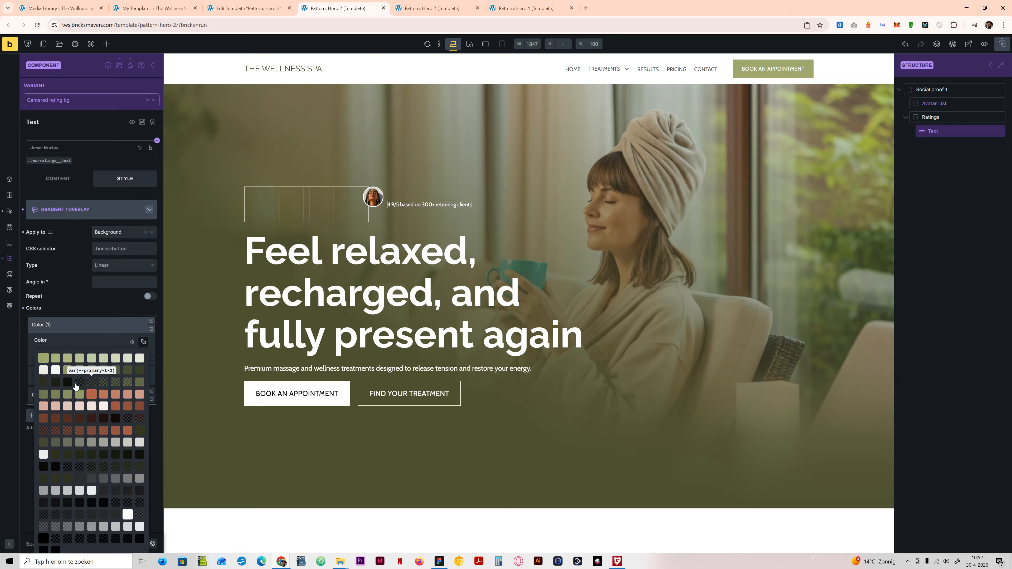
pyautogui.click(140, 370)
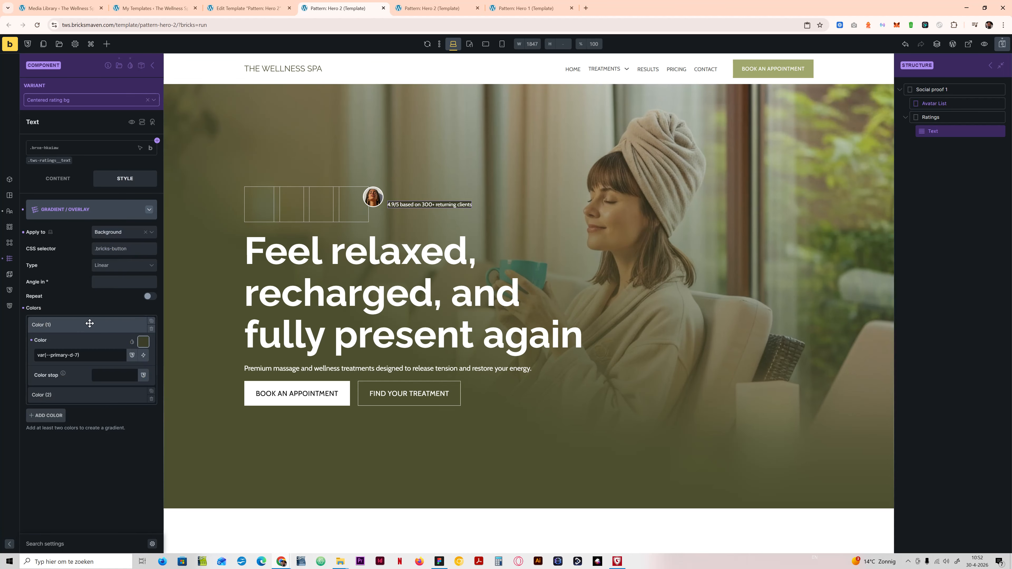
pyautogui.click(82, 394)
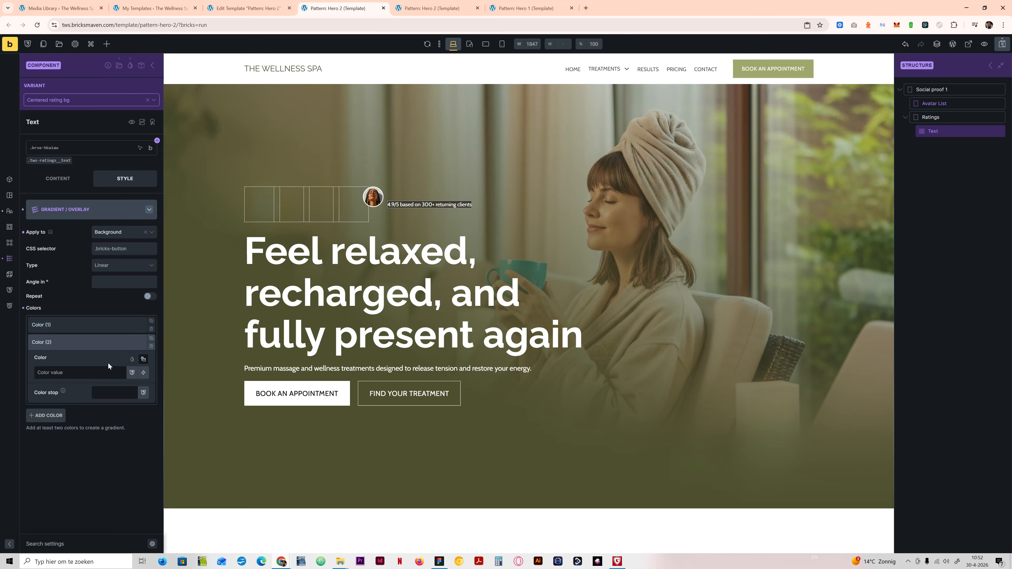
pyautogui.click(145, 360)
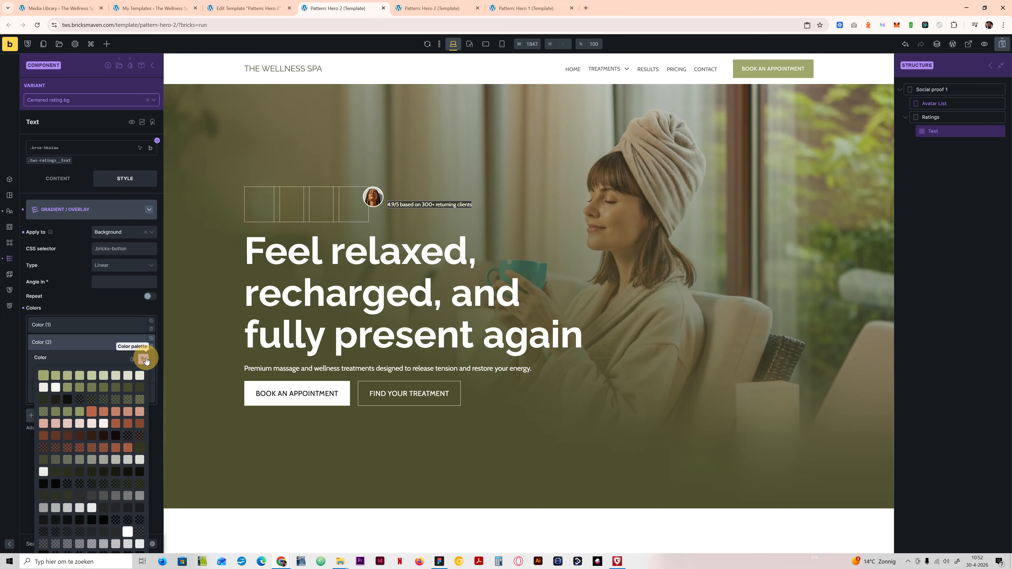
pyautogui.click(103, 389)
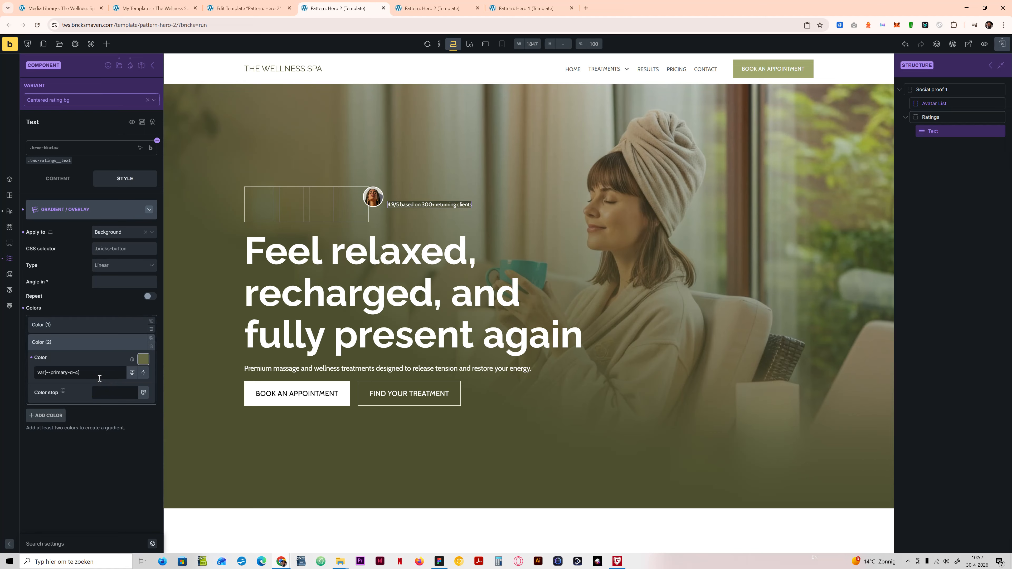
pyautogui.click(114, 280)
pyautogui.write('45')
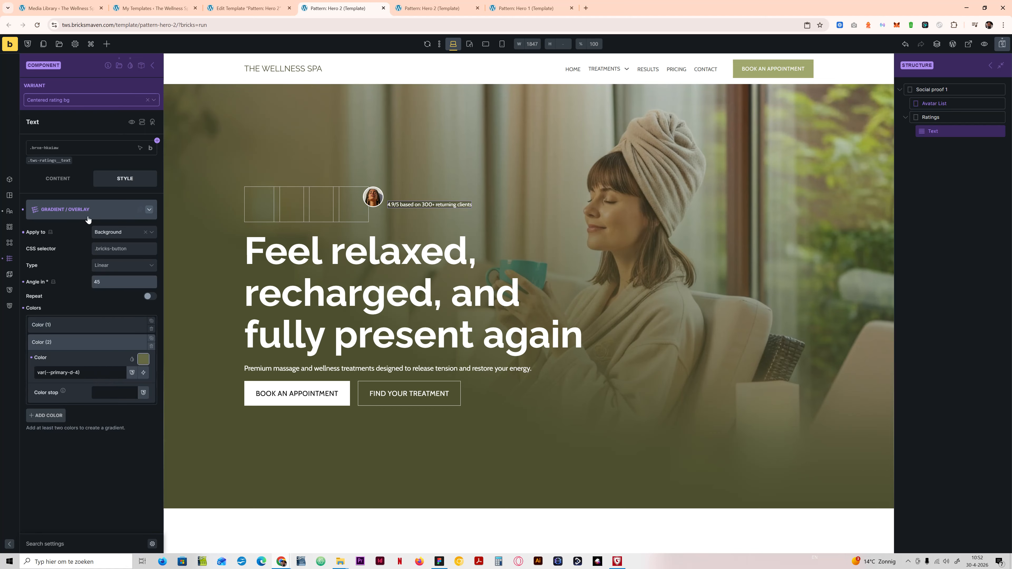
# Step: Set the rating Text element's top and bottom padding to var(--space-xs)
pyautogui.click(72, 212)
pyautogui.click(72, 210)
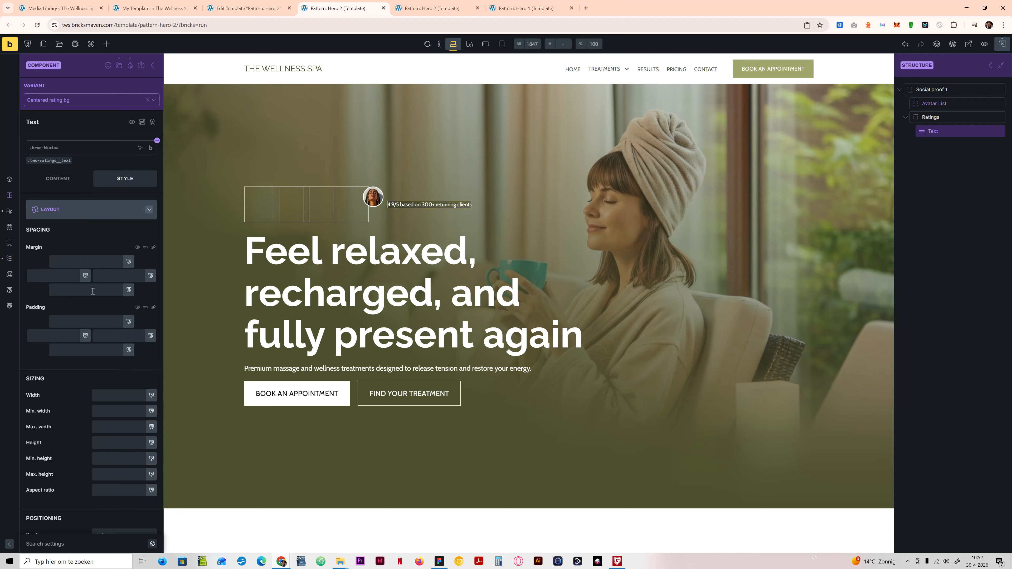
pyautogui.click(96, 322)
pyautogui.write('space')
pyautogui.click(129, 321)
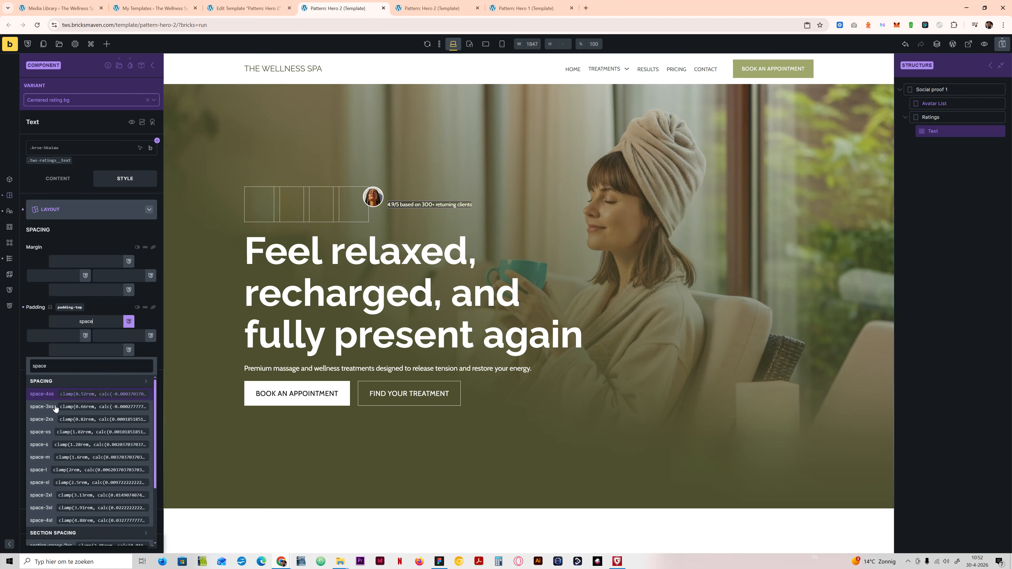
pyautogui.click(40, 432)
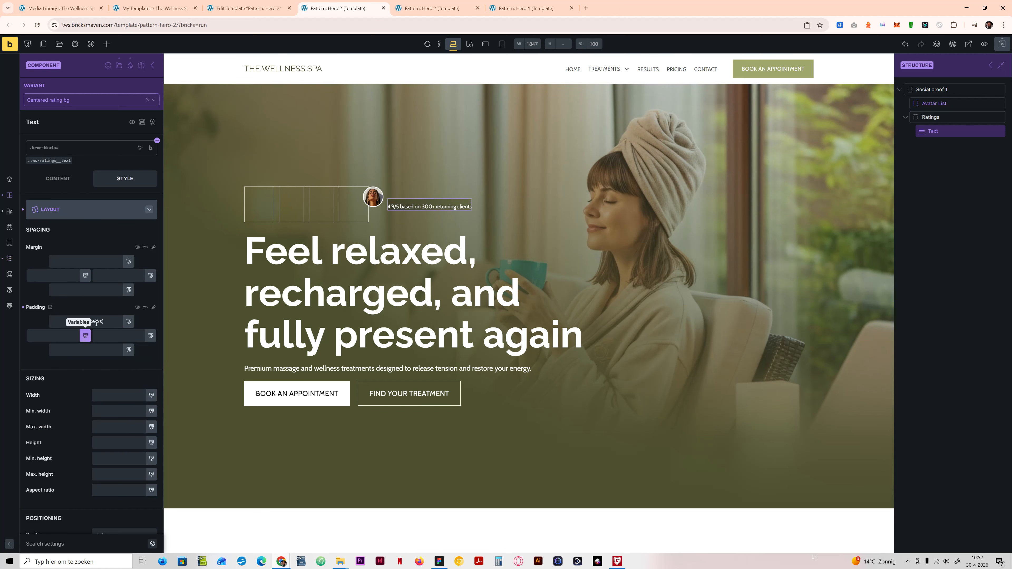
pyautogui.click(106, 353)
pyautogui.write('var(--space-xs)')
# Step: Set the rating Text element's left and right padding to var(--space-m)
pyautogui.click(55, 338)
pyautogui.write('s')
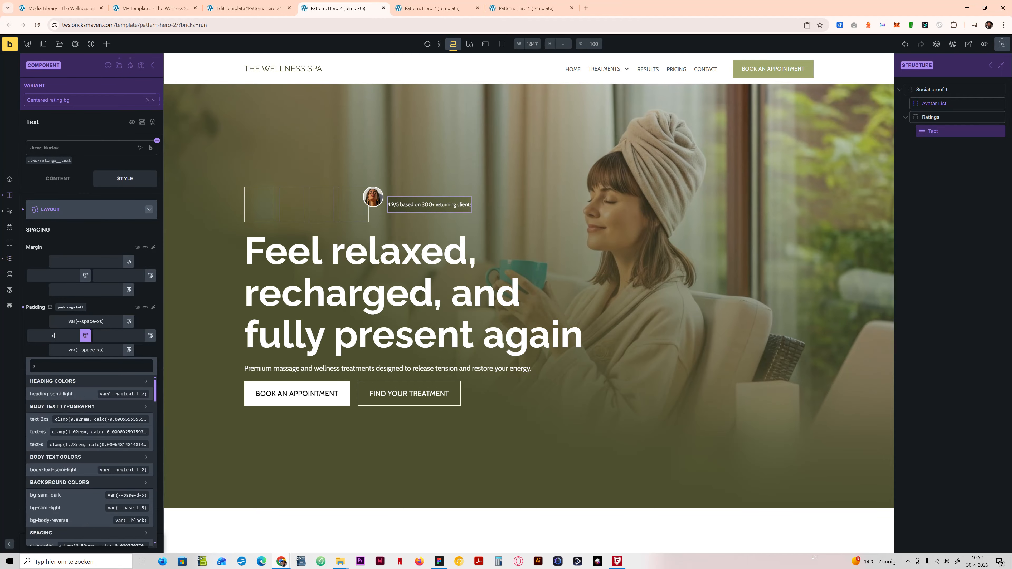
pyautogui.write('pace')
pyautogui.click(50, 456)
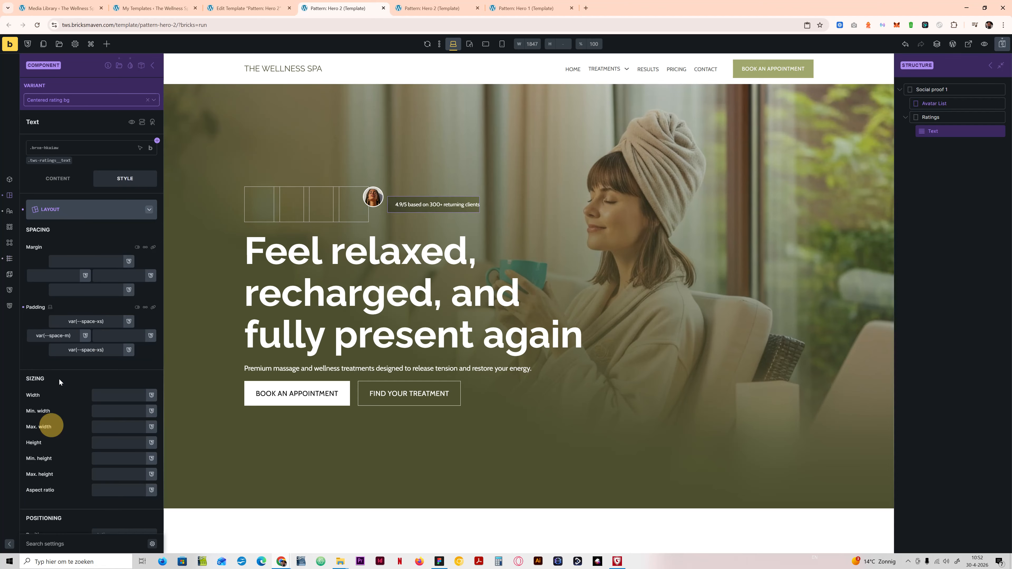
pyautogui.tripleClick(60, 332)
pyautogui.hotkey('ctrl', 'c')
pyautogui.click(100, 336)
pyautogui.hotkey('ctrl', 'v')
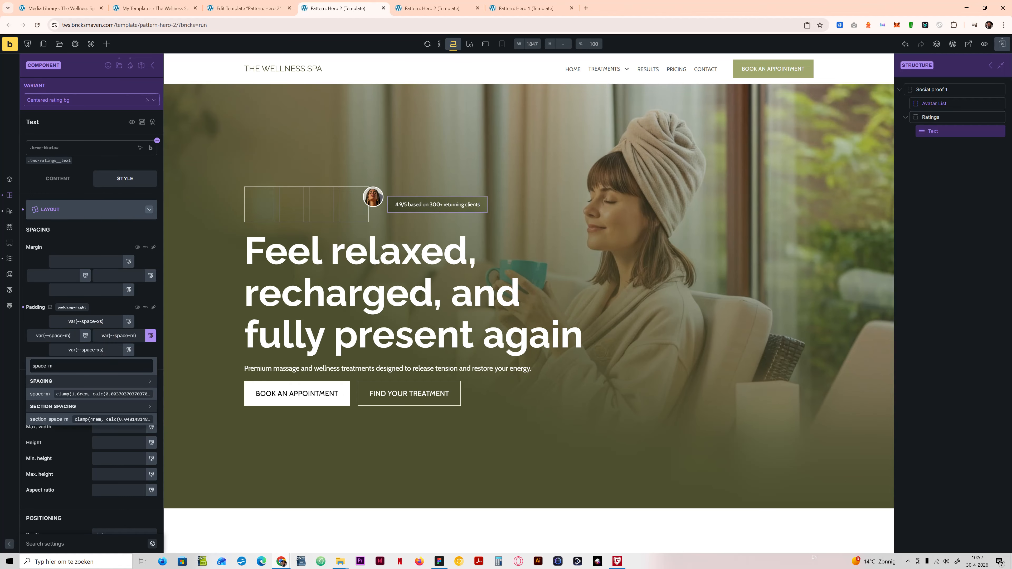
# Step: Set the rating Text element's border radius to var(--radius-xs) on all four corners
pyautogui.click(42, 248)
pyautogui.click(66, 210)
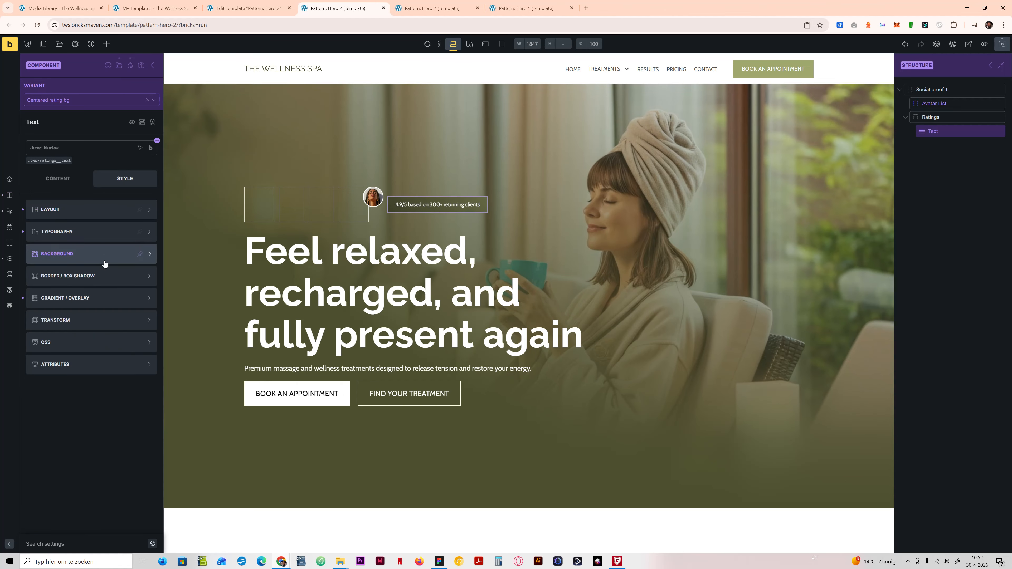
pyautogui.click(91, 277)
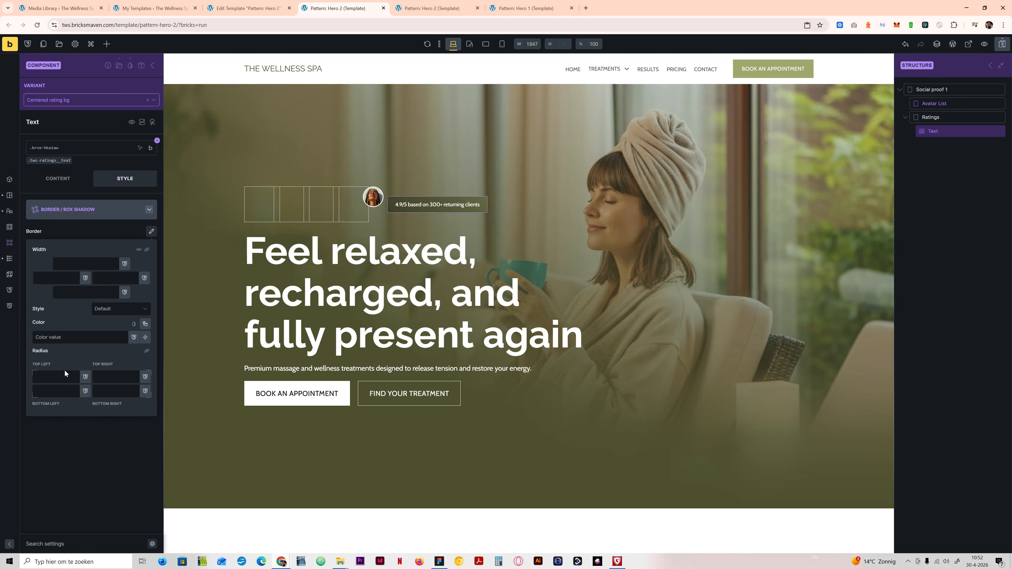
pyautogui.click(66, 376)
pyautogui.write('rad')
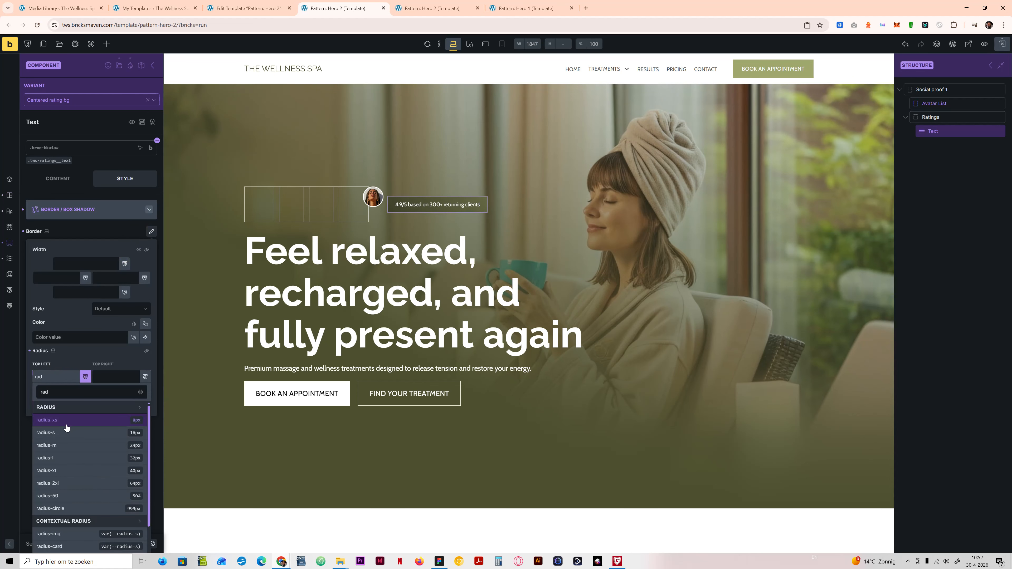
pyautogui.click(66, 425)
pyautogui.click(147, 351)
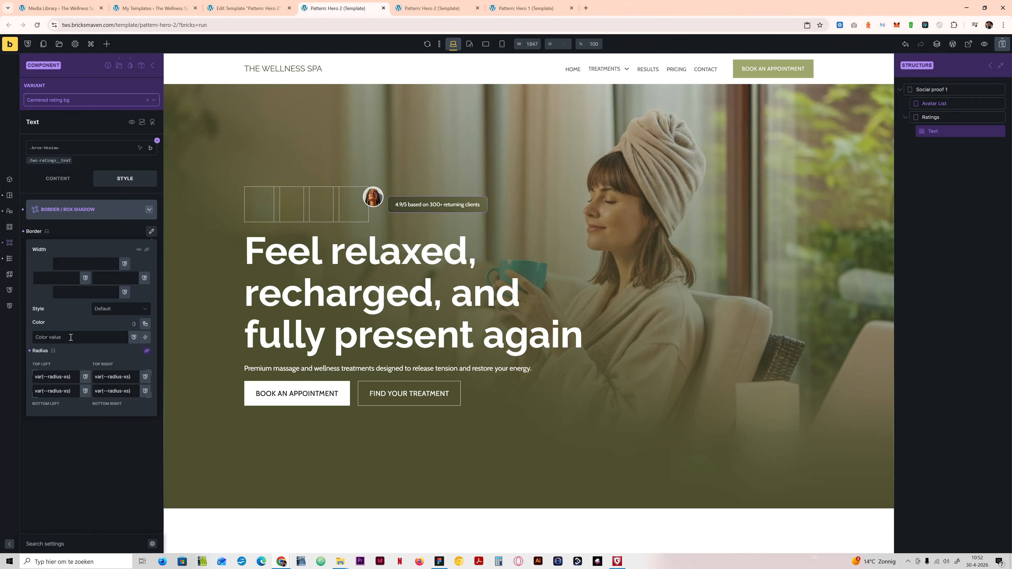
# Step: Give the rating Text element a Solid border 1px wide on all sides
pyautogui.click(105, 310)
pyautogui.click(101, 307)
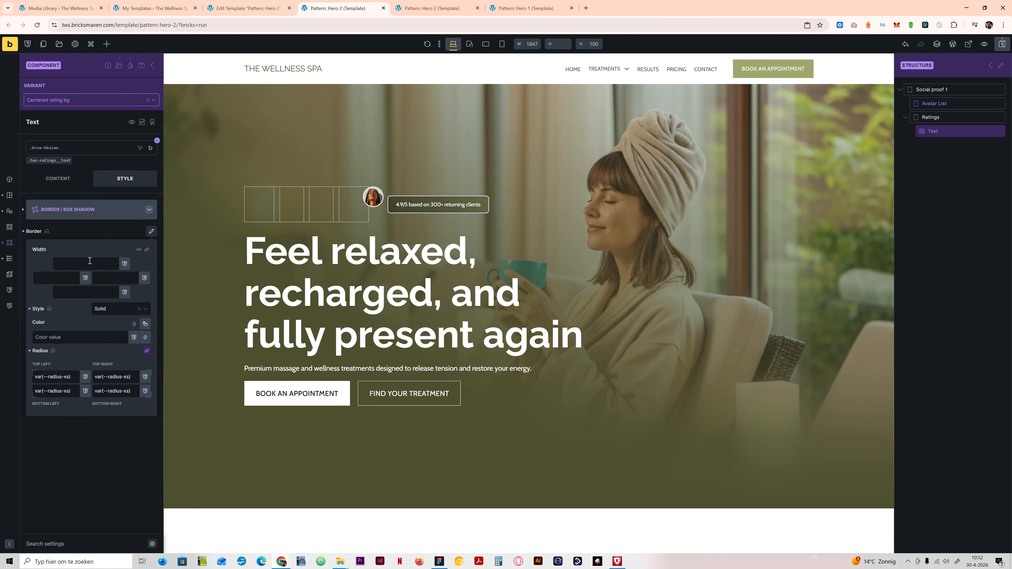
pyautogui.click(89, 261)
pyautogui.write('1px')
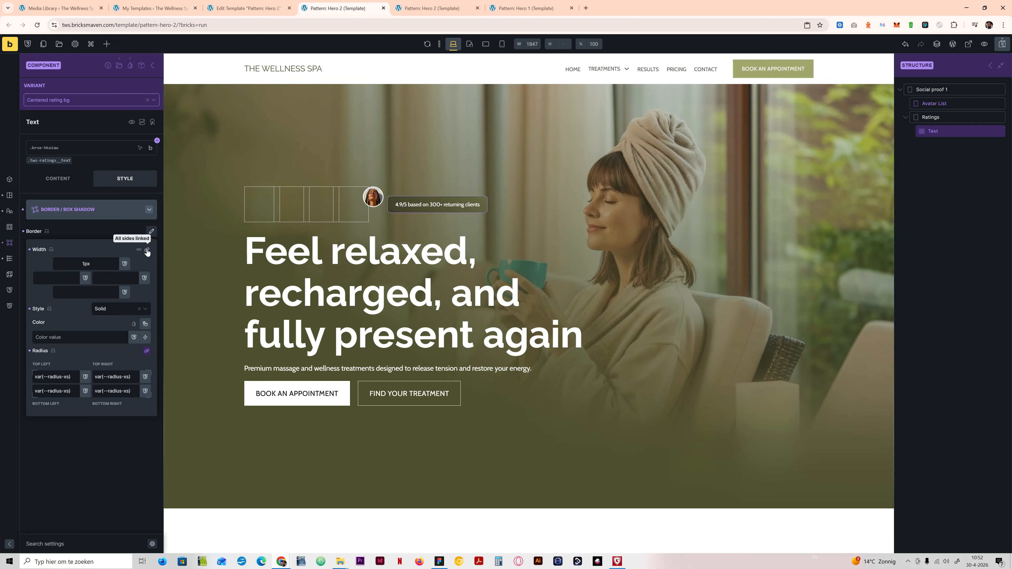
# Step: Set the rating Text border color to var(--primary-d-3) and save the template
pyautogui.click(112, 338)
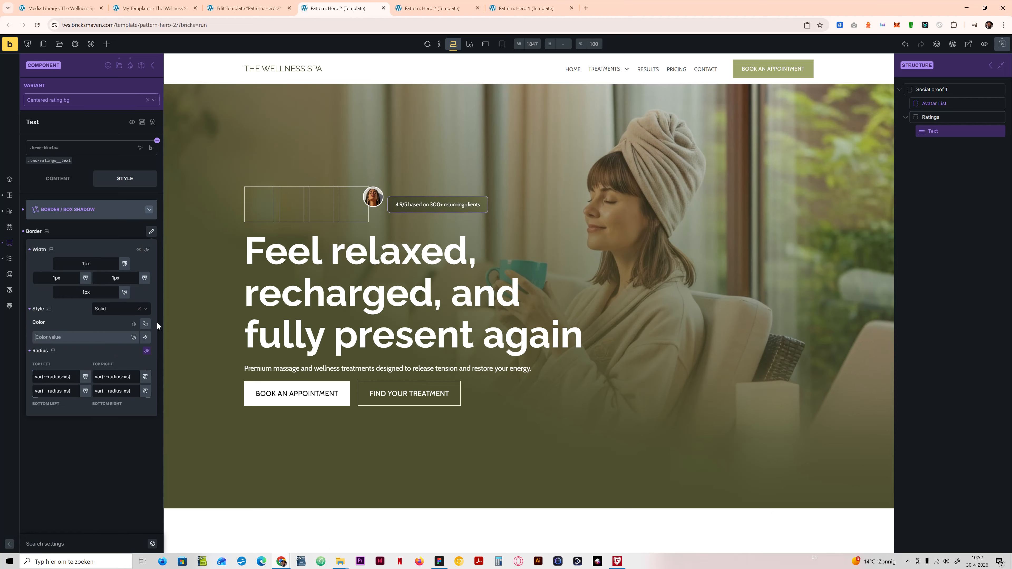
pyautogui.click(145, 323)
pyautogui.click(75, 350)
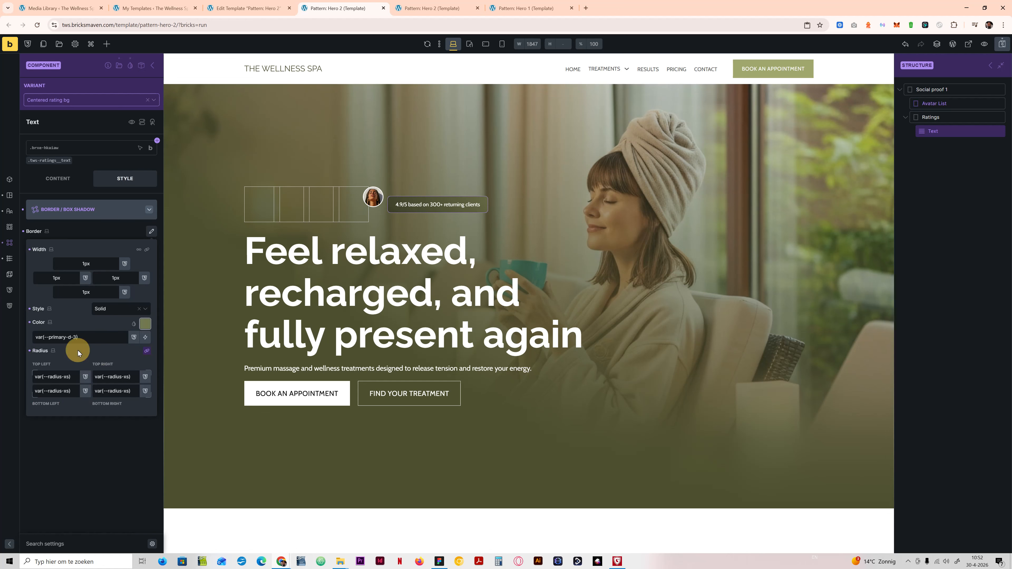
pyautogui.click(1002, 46)
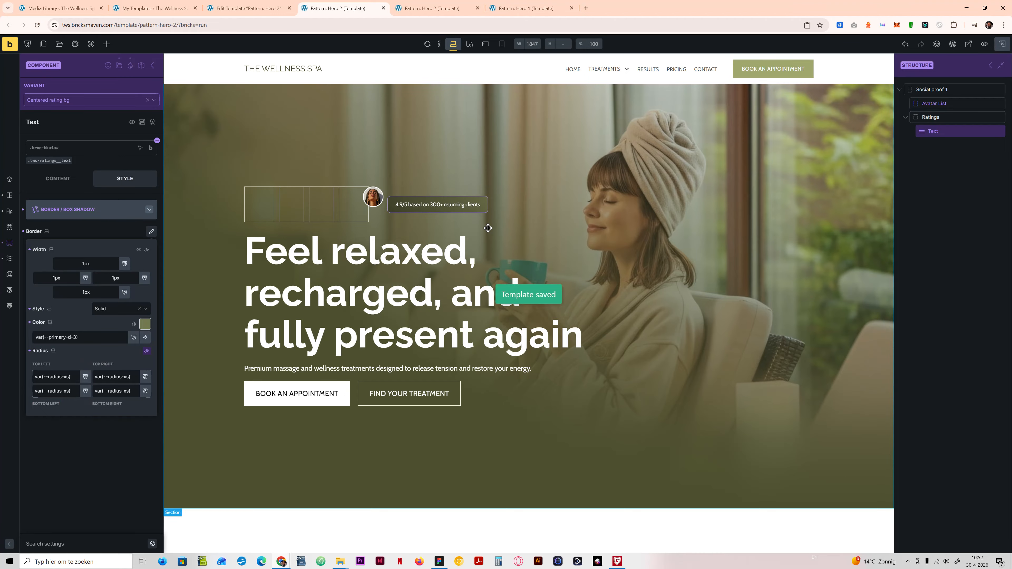
# Step: Return to the Social proof 1 instance and compare its Centered rating bg and Inlined rating bg variants
pyautogui.click(153, 67)
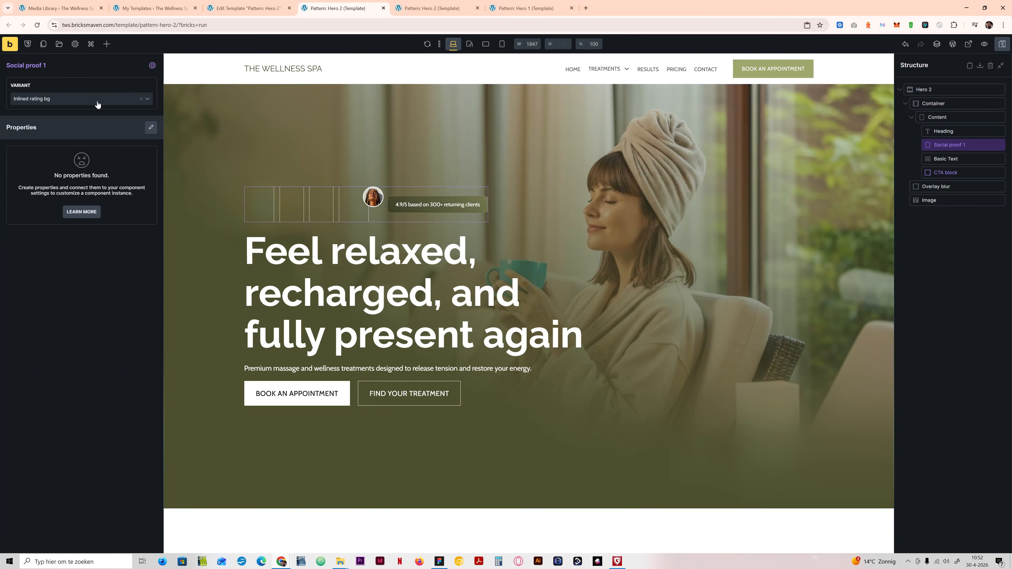
pyautogui.click(67, 99)
pyautogui.click(46, 154)
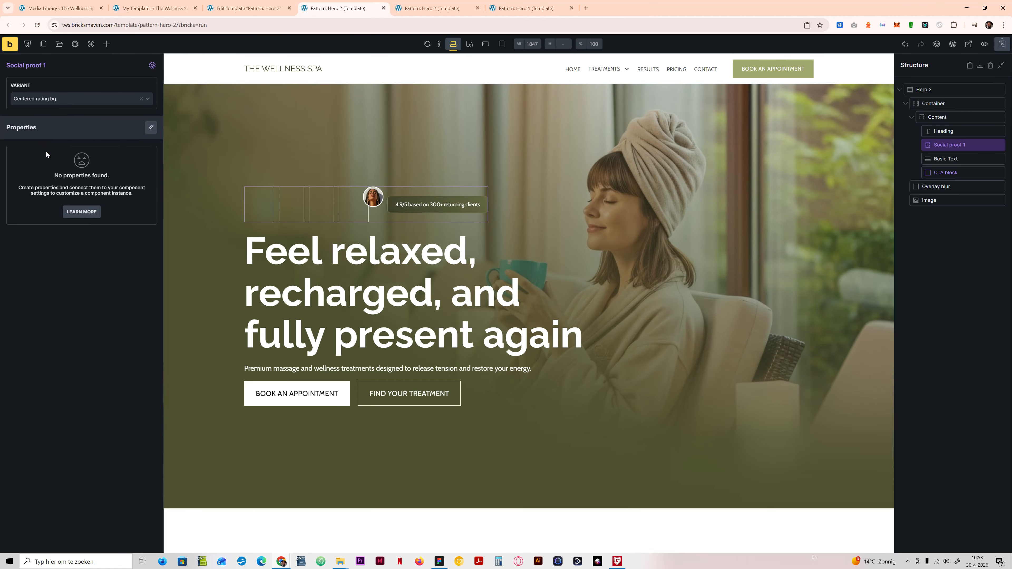
pyautogui.click(53, 100)
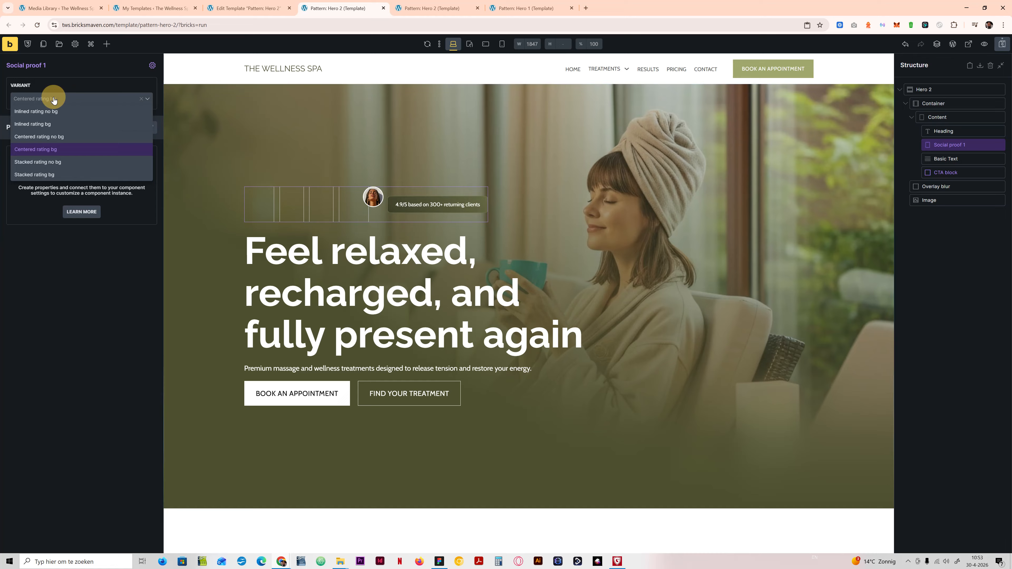
pyautogui.click(53, 127)
# Step: Open the component in the Inlined rating bg variant and examine the Ratings element's border and gradient settings
pyautogui.click(151, 66)
pyautogui.click(92, 101)
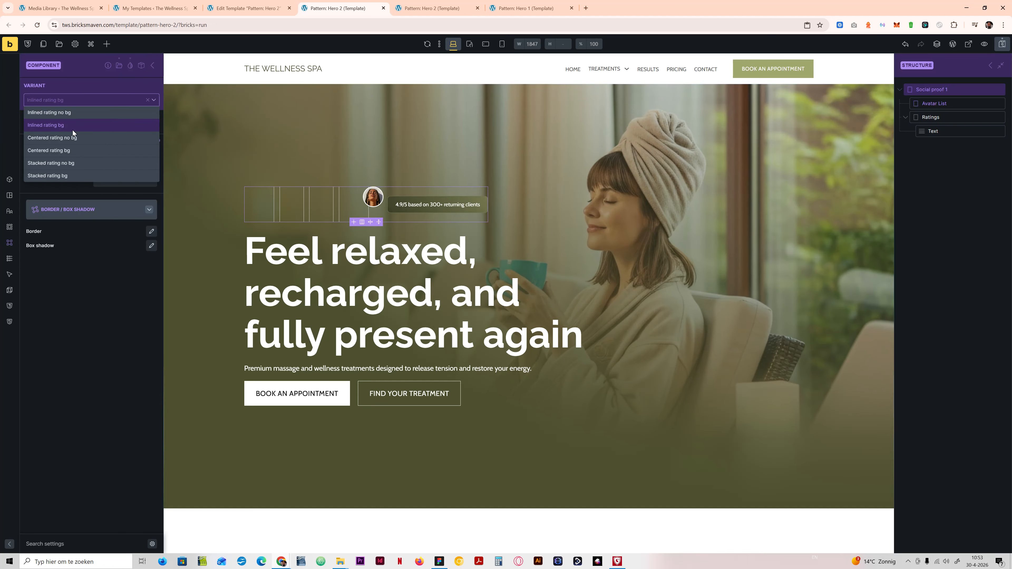
pyautogui.click(71, 127)
pyautogui.click(105, 209)
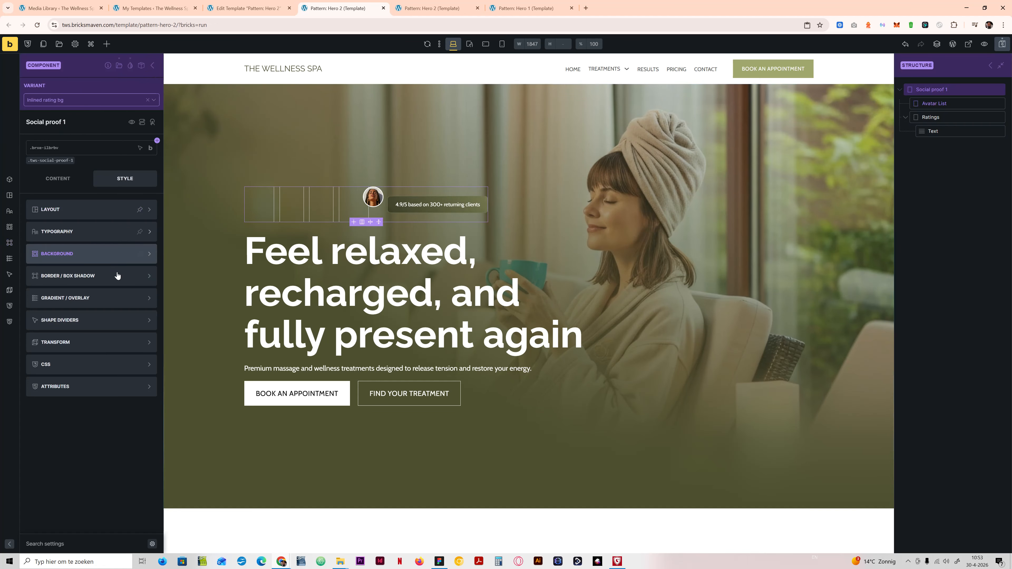
pyautogui.click(479, 200)
pyautogui.click(482, 201)
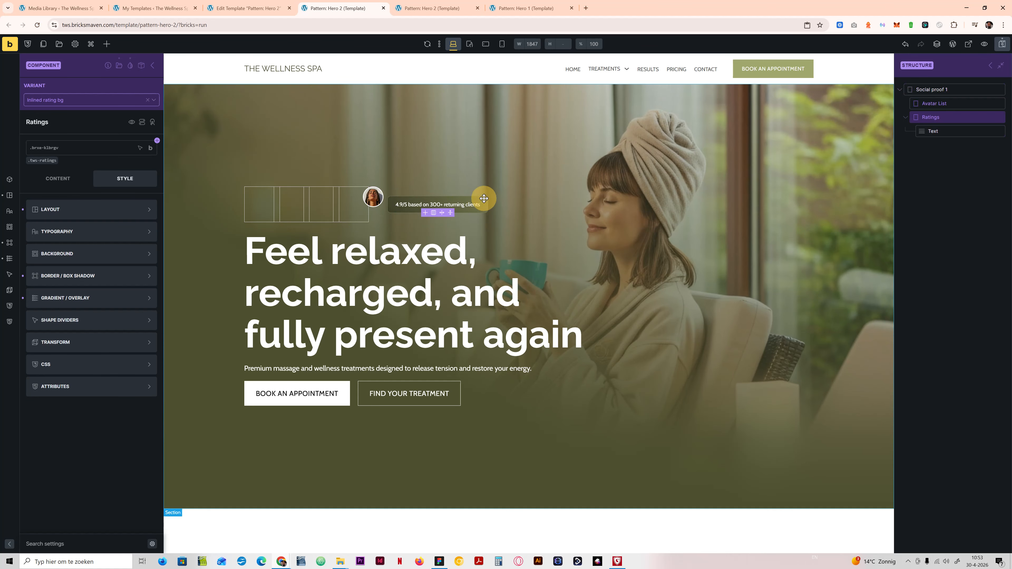
pyautogui.click(132, 276)
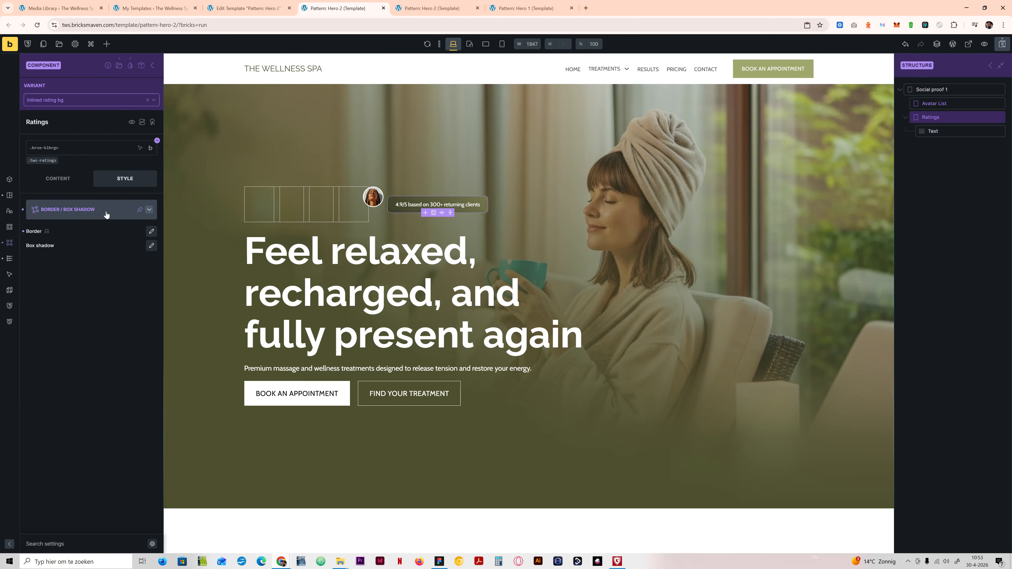
pyautogui.click(106, 214)
pyautogui.click(106, 295)
pyautogui.click(100, 321)
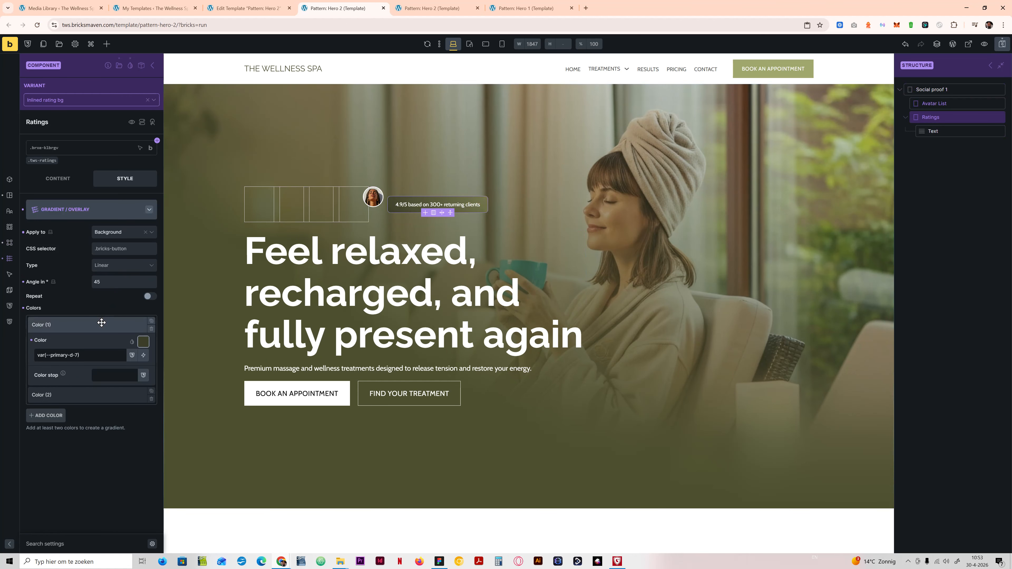
pyautogui.click(102, 323)
pyautogui.click(100, 324)
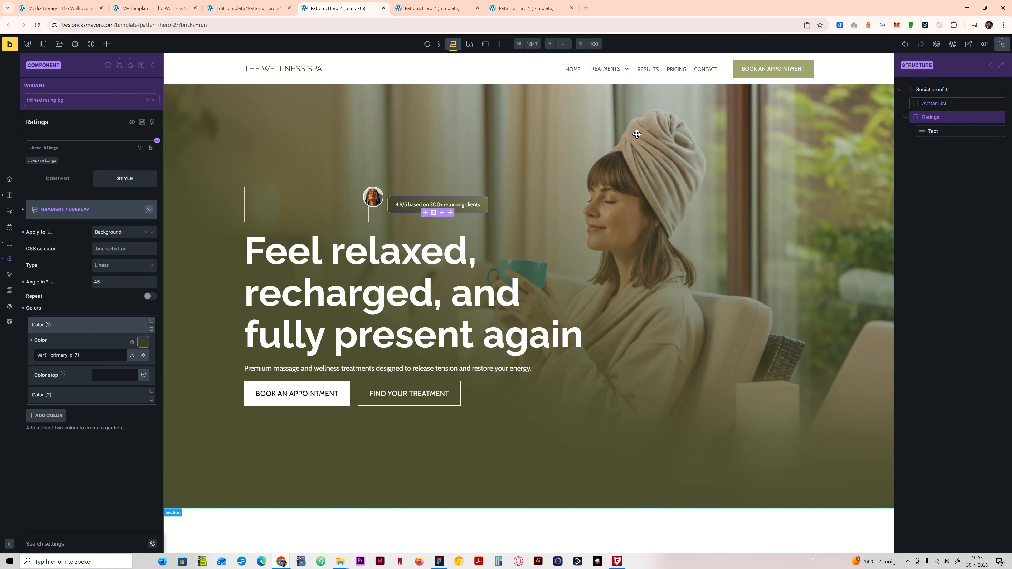
# Step: Switch the component to Centered rating bg and examine the Ratings element's style settings, including gradient and background
pyautogui.click(104, 100)
pyautogui.click(64, 158)
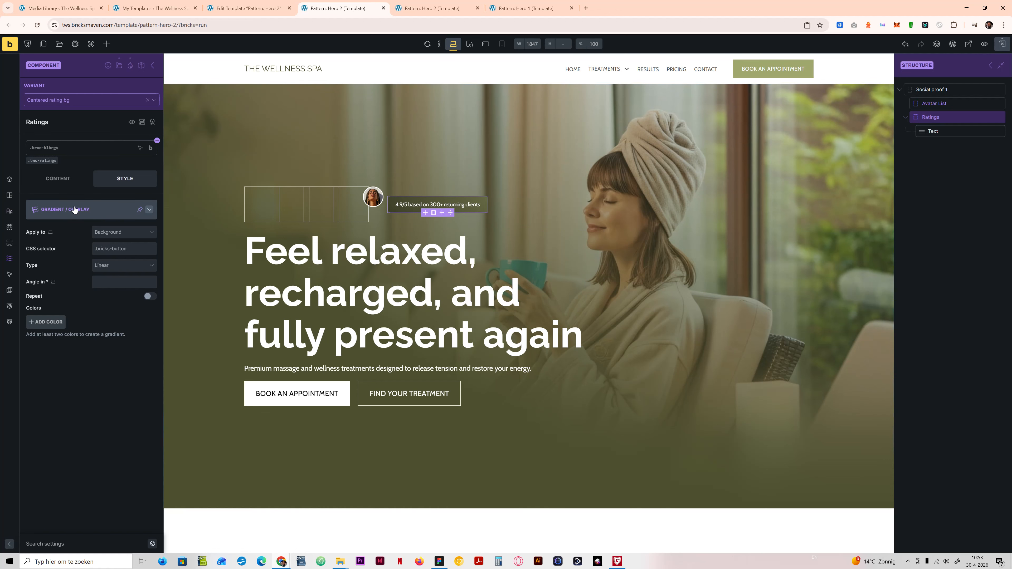
pyautogui.click(91, 217)
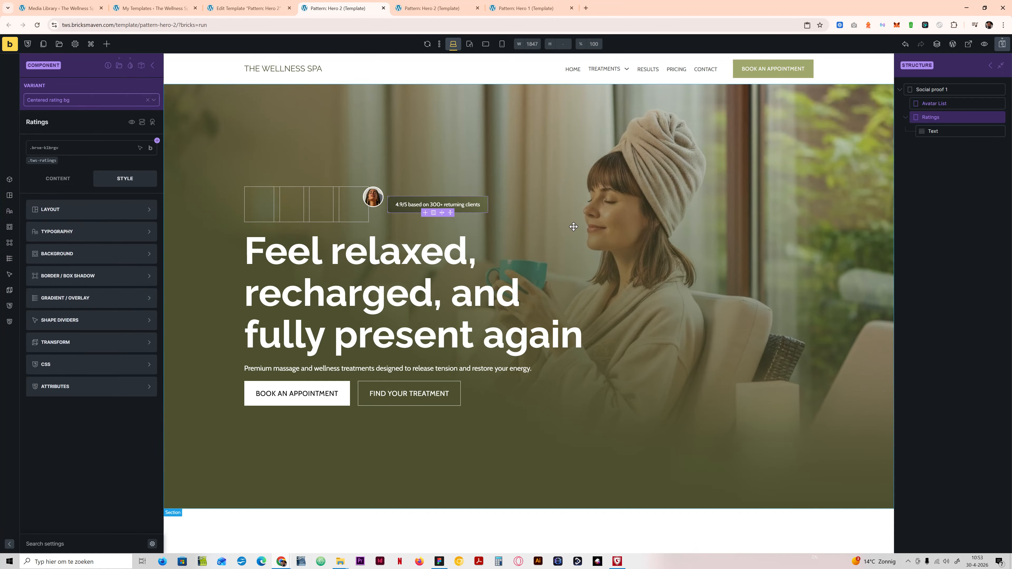
pyautogui.click(59, 179)
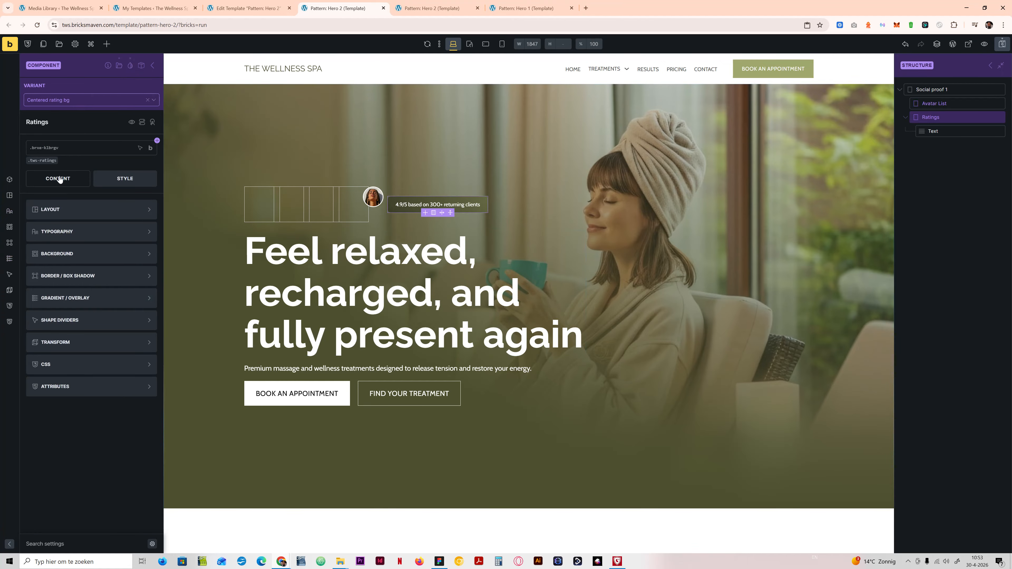
pyautogui.click(116, 178)
pyautogui.click(943, 90)
pyautogui.click(947, 116)
pyautogui.click(99, 257)
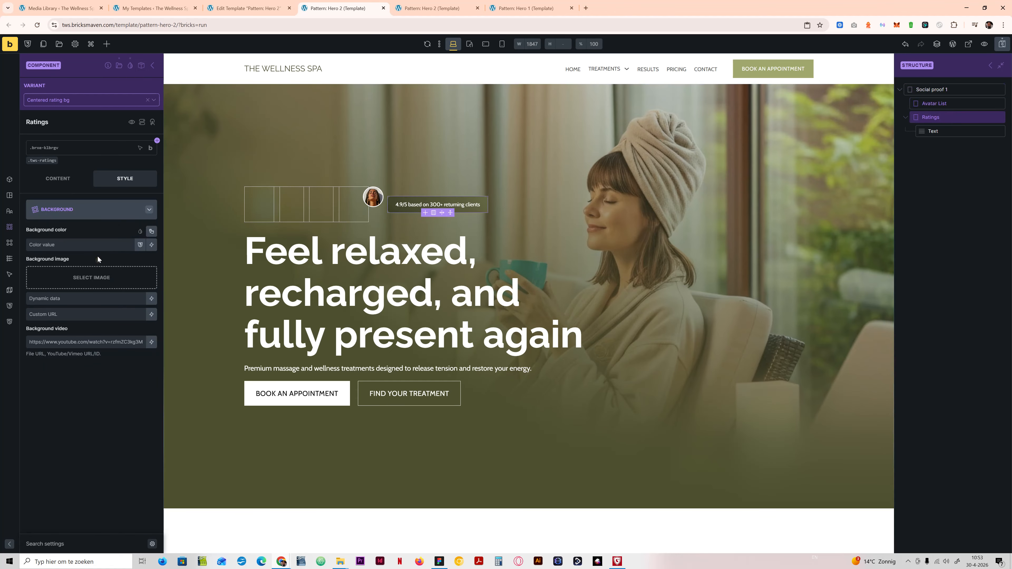
pyautogui.click(96, 202)
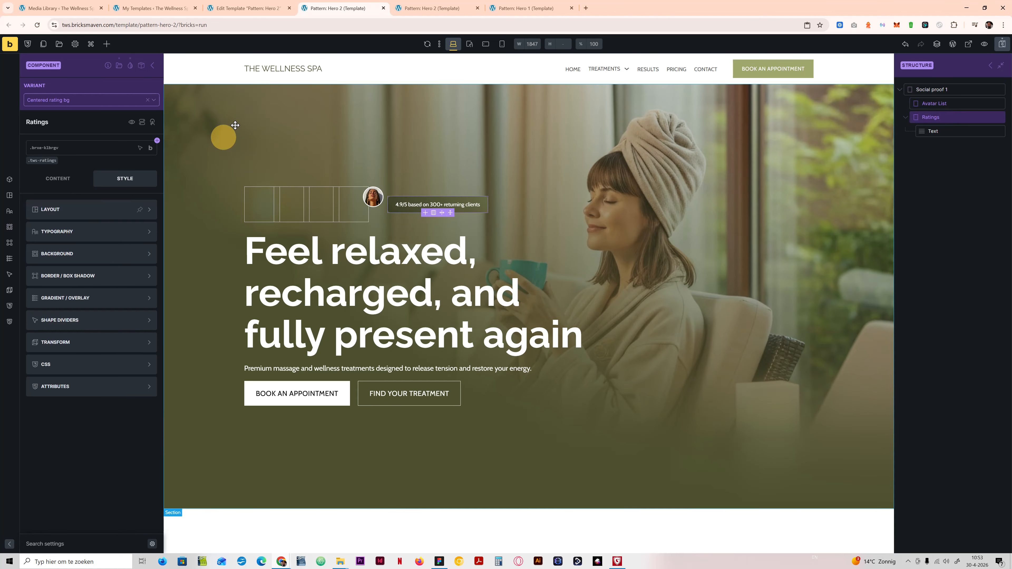
# Step: Compare the Ratings element's styles in the inlined rating variants with those in Centered rating bg
pyautogui.click(71, 99)
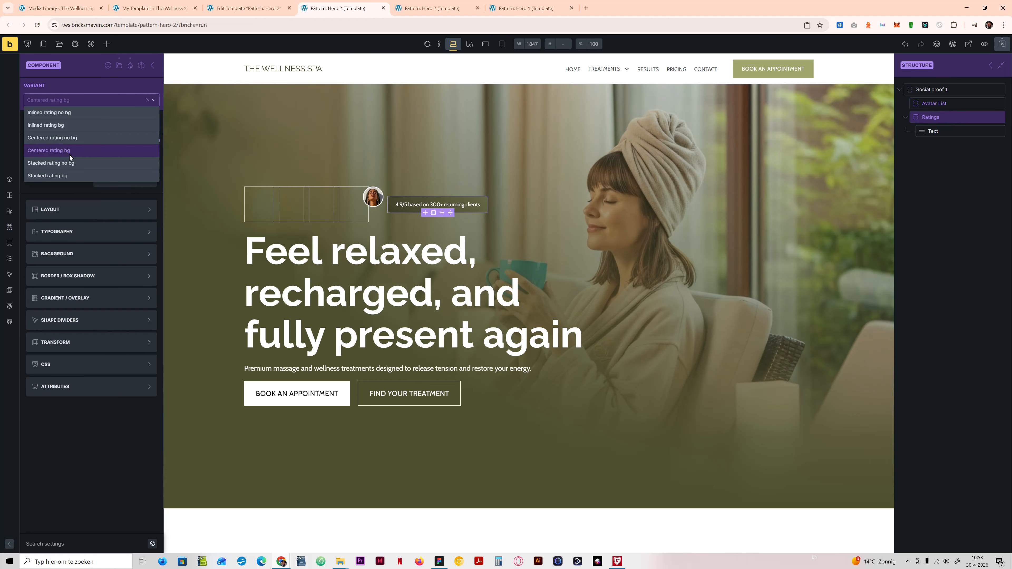
pyautogui.click(70, 125)
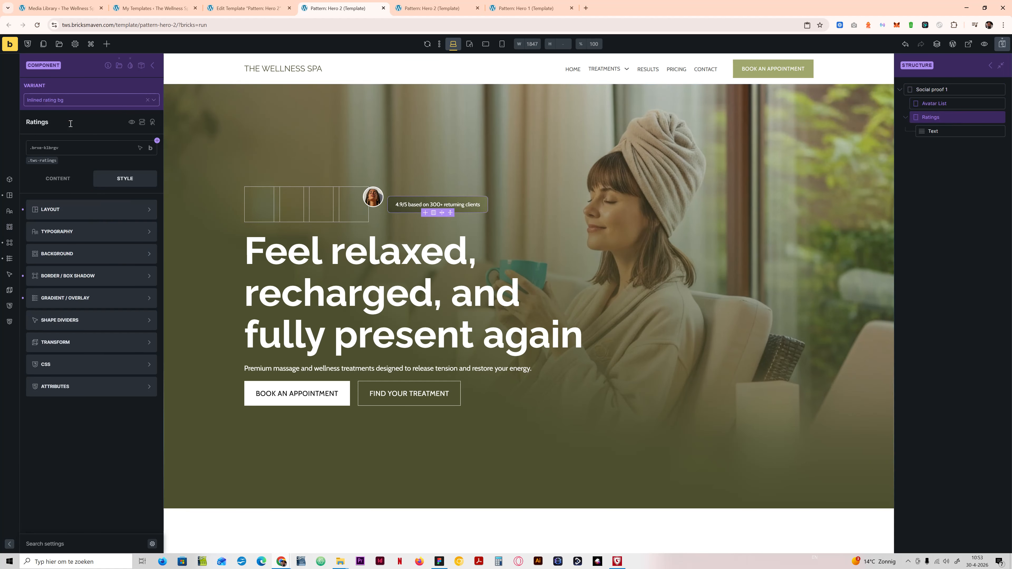
pyautogui.click(82, 95)
pyautogui.click(71, 112)
pyautogui.click(77, 102)
pyautogui.click(59, 157)
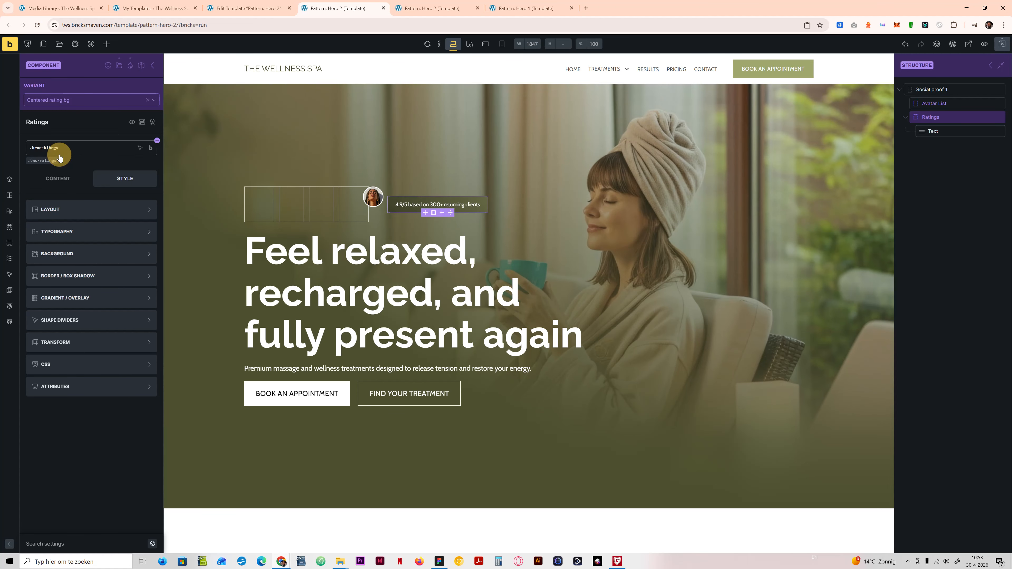
# Step: Set the Social proof 1 instance to the Centered rating bg variant and reopen the component for editing
pyautogui.click(153, 65)
pyautogui.click(78, 101)
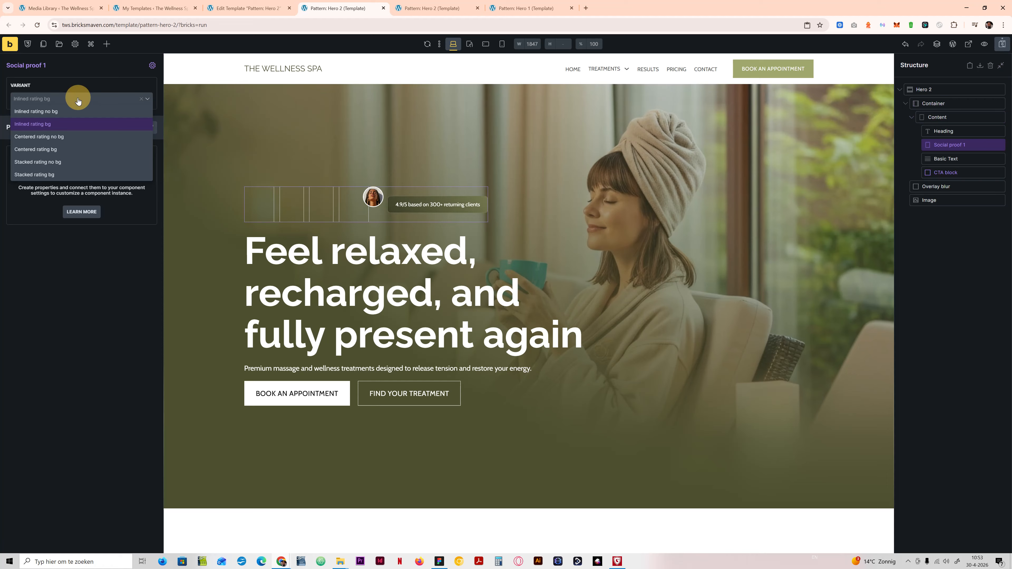
pyautogui.click(56, 150)
pyautogui.click(152, 66)
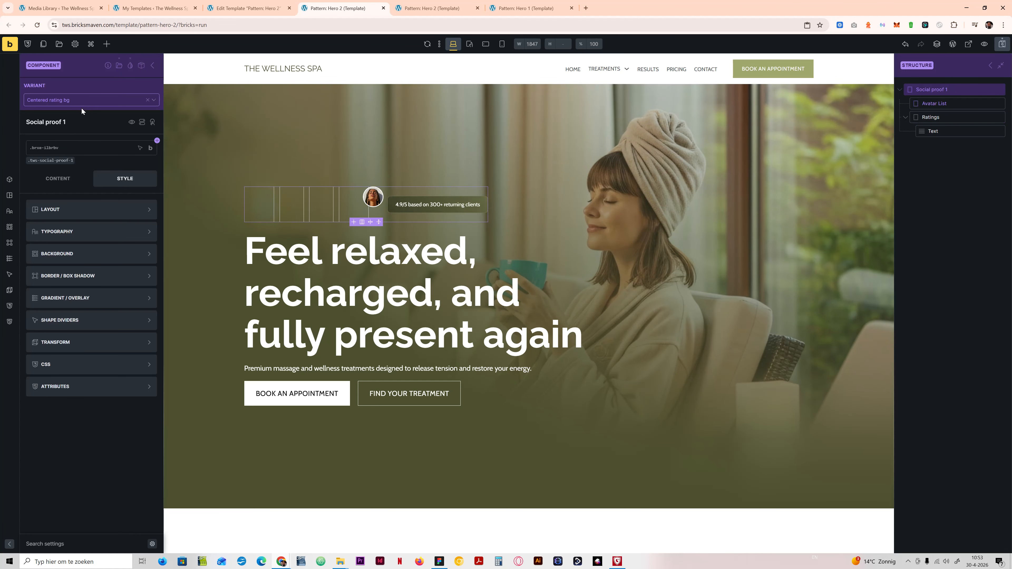
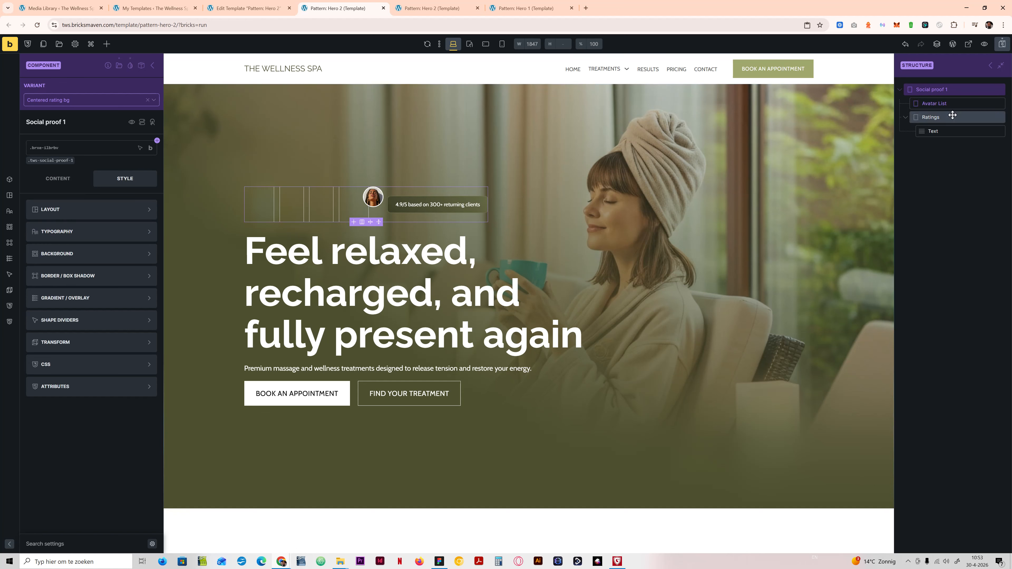
# Step: Change the second gradient colour of the Text element in Centered rating bg to var(--primary-d-3) and save the template
pyautogui.click(403, 204)
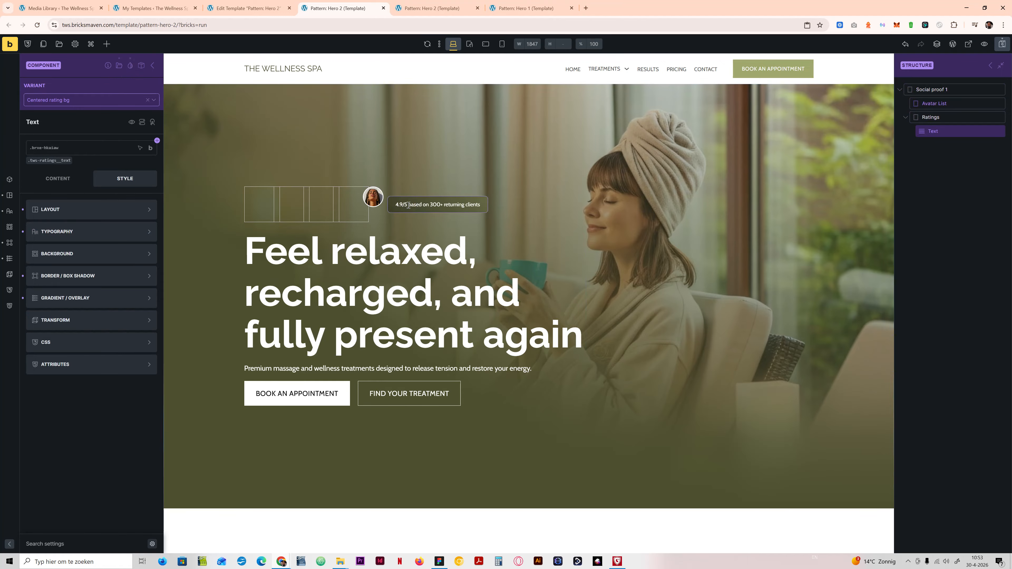
pyautogui.click(78, 276)
pyautogui.click(108, 211)
pyautogui.click(99, 277)
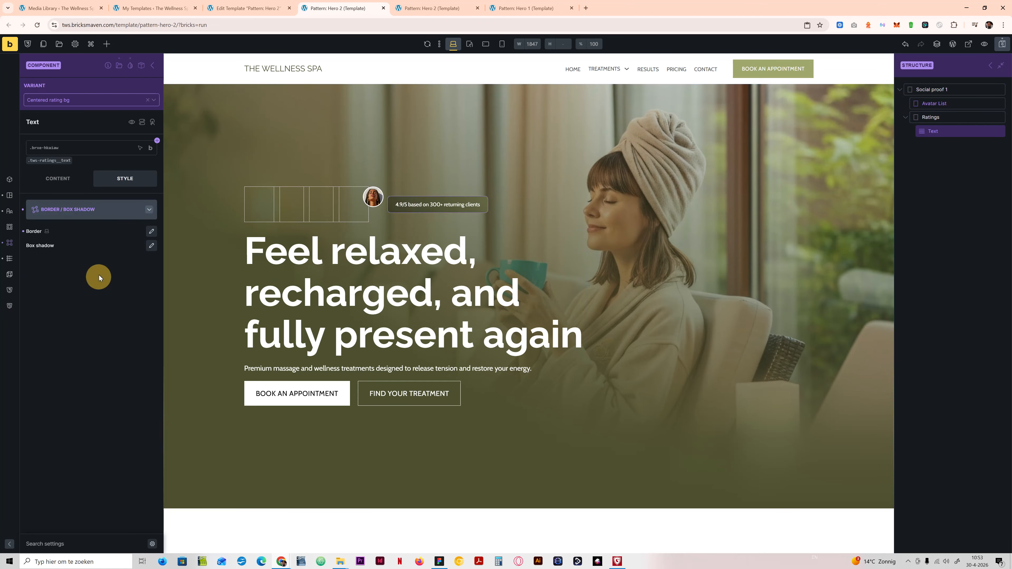
pyautogui.click(94, 217)
pyautogui.click(86, 298)
pyautogui.click(108, 342)
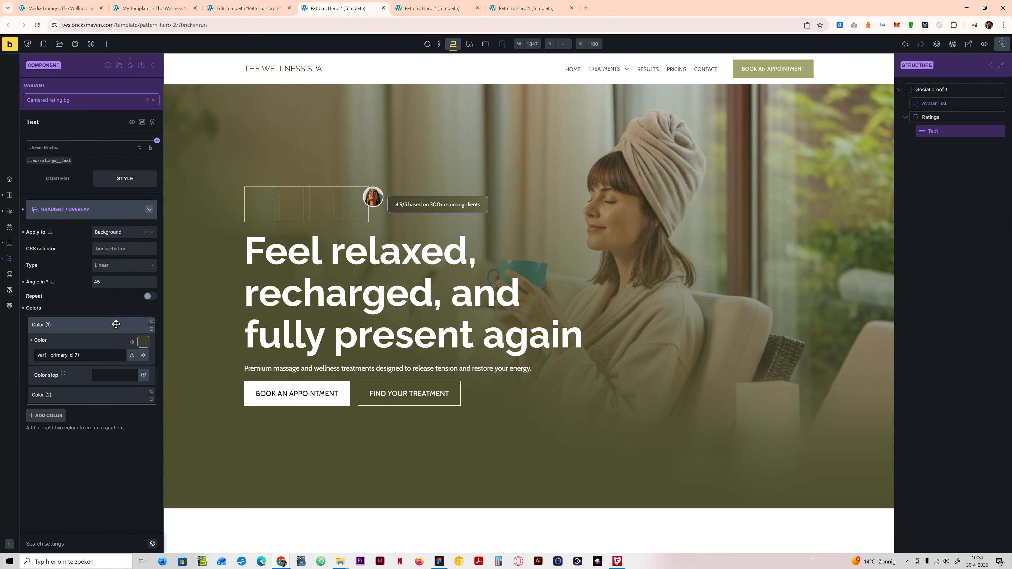
pyautogui.click(108, 342)
pyautogui.click(108, 342)
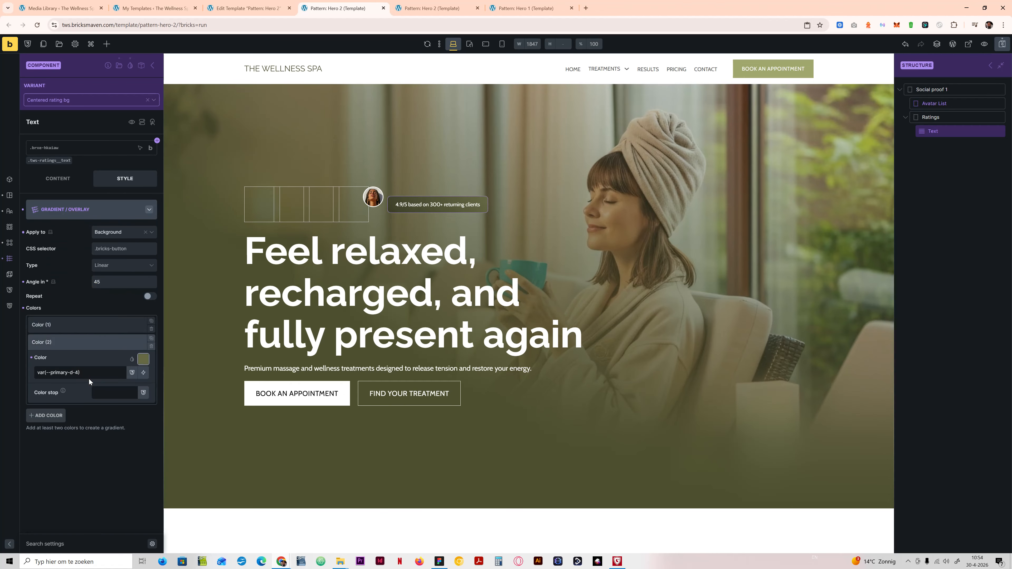
pyautogui.press('Delete')
pyautogui.write('3')
pyautogui.click(149, 296)
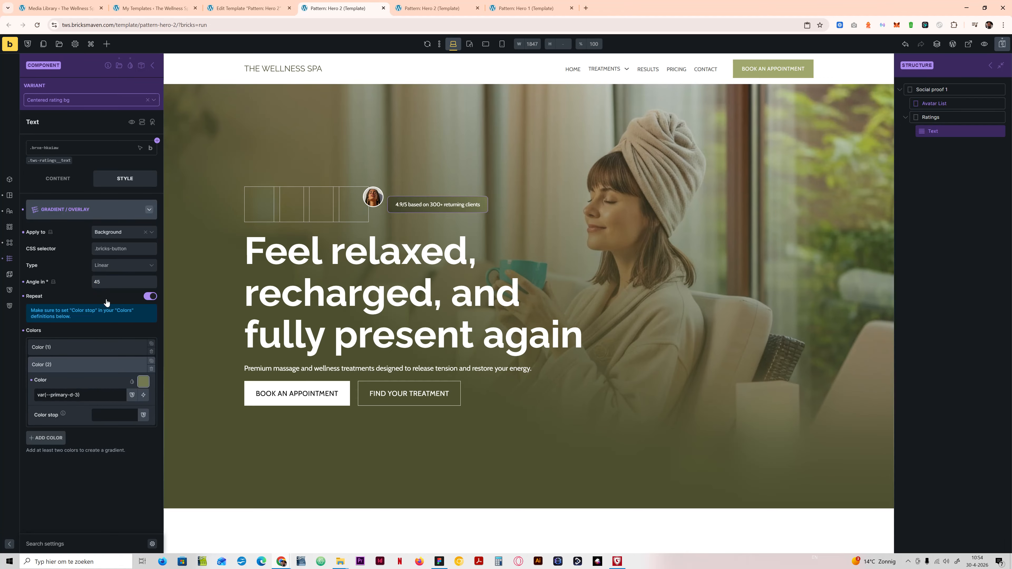
pyautogui.click(151, 297)
pyautogui.click(1002, 44)
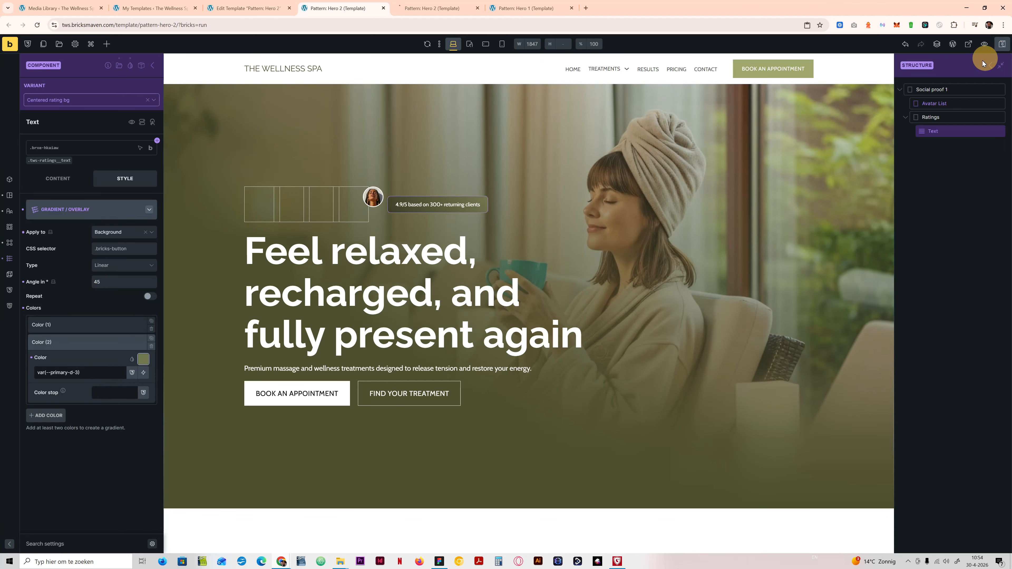
# Step: Switch the component to the Stacked rating bg variant and apply the Text element's gradient to its background
pyautogui.click(84, 100)
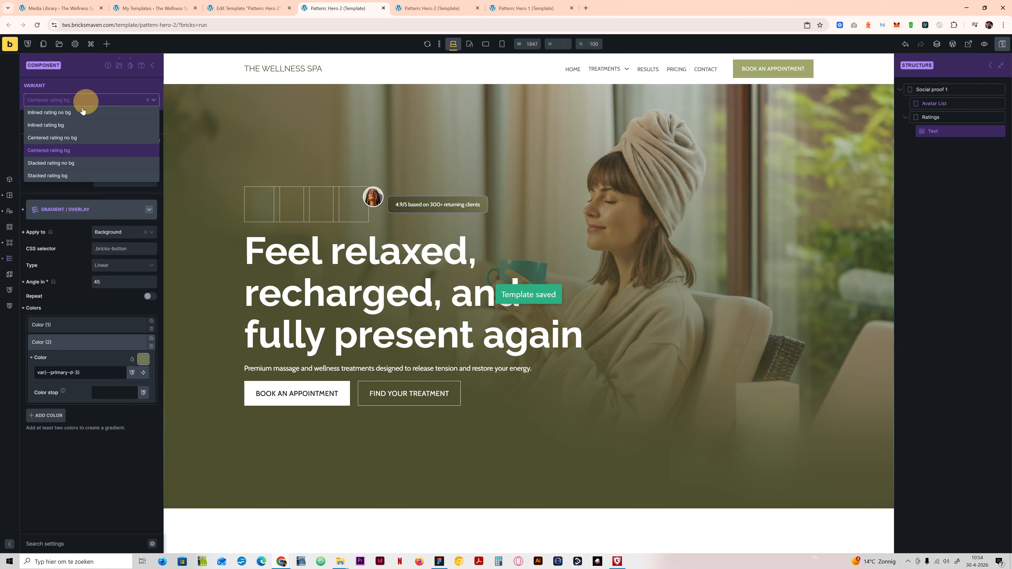
pyautogui.click(68, 175)
pyautogui.click(111, 235)
pyautogui.click(108, 247)
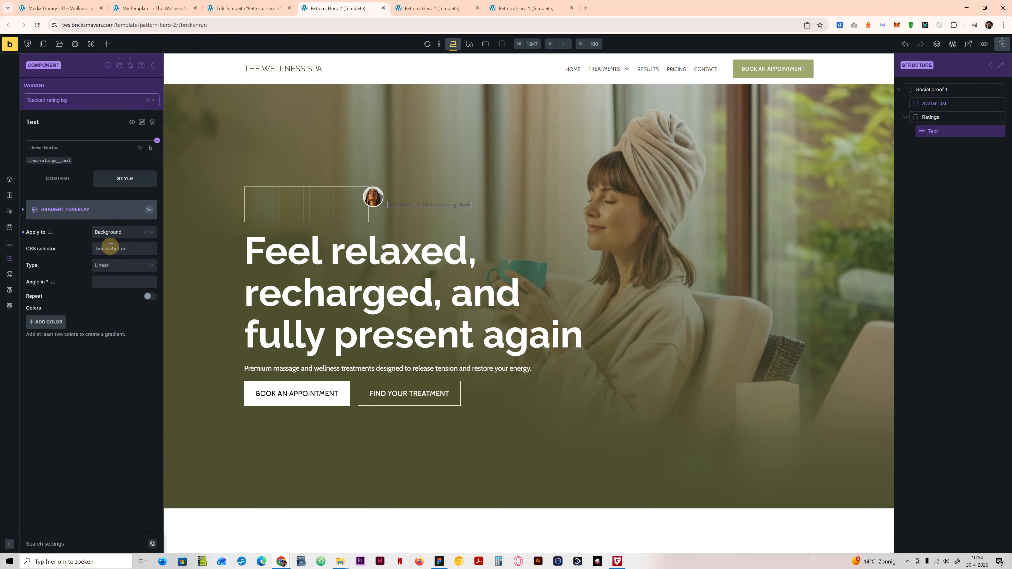
# Step: Add two colours to the Text element's gradient, var(--primary-d-7) and var(--primary-d-4)
pyautogui.click(46, 322)
pyautogui.click(46, 398)
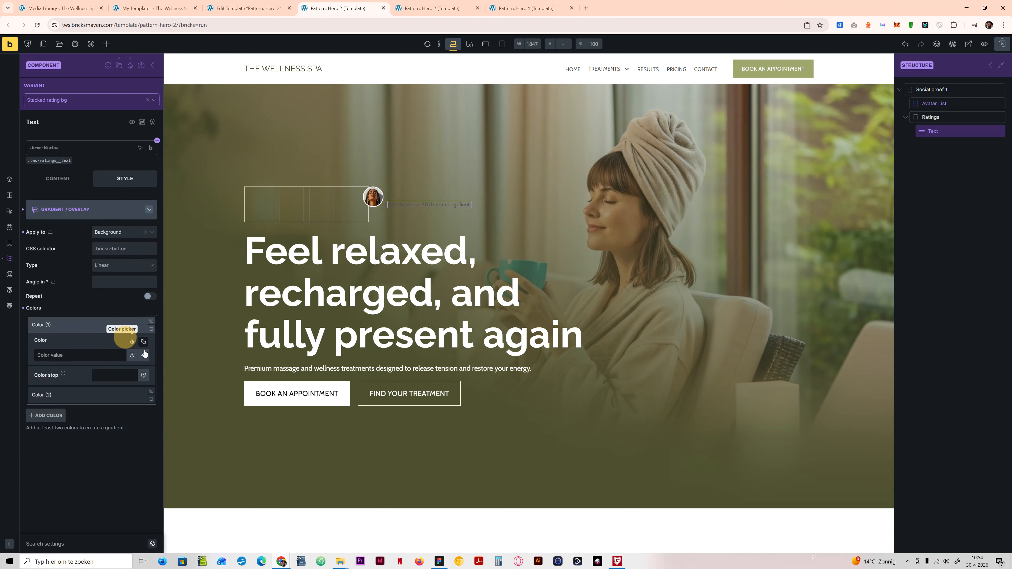
pyautogui.click(143, 342)
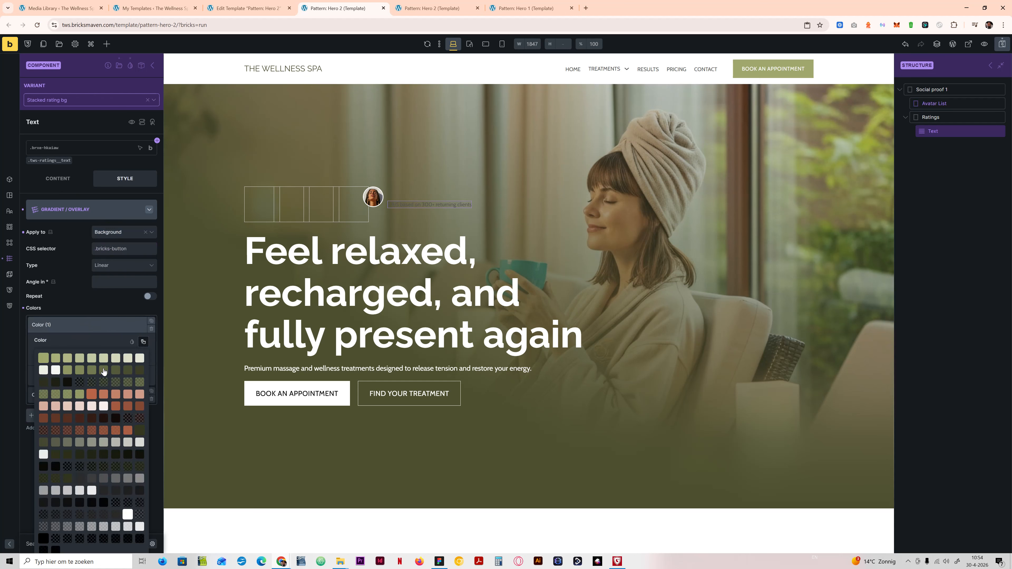
pyautogui.click(139, 370)
pyautogui.click(78, 394)
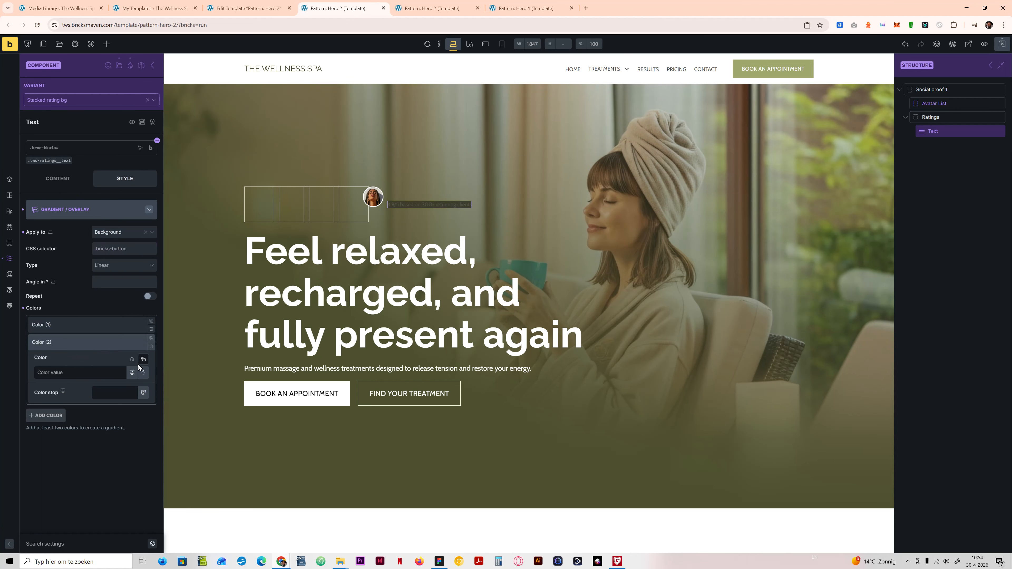
pyautogui.click(143, 359)
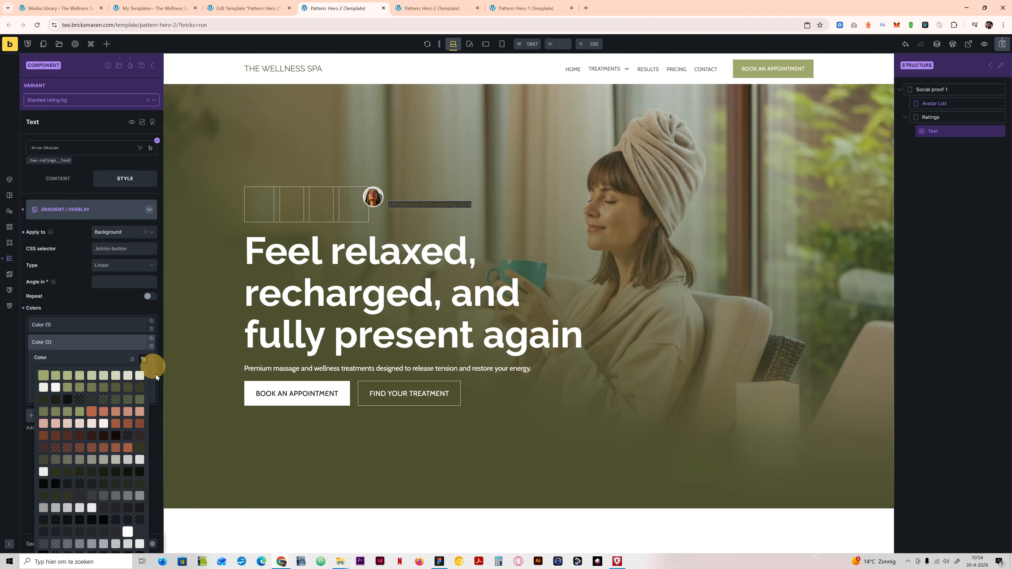
pyautogui.click(101, 389)
pyautogui.click(112, 281)
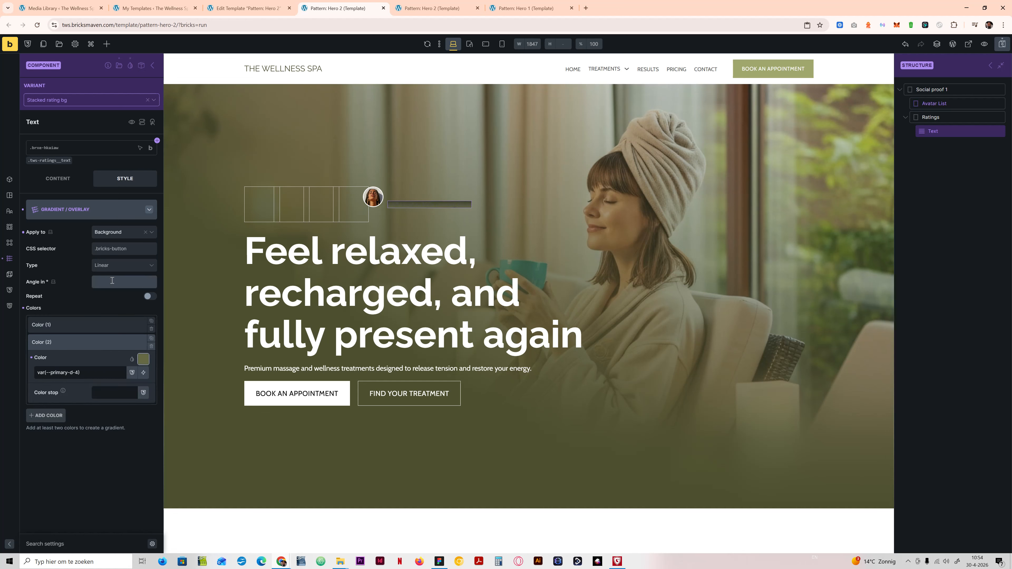
# Step: Give the Text element in Stacked rating bg a 1px solid border on all sides, coloured var(--primary-d-3)
pyautogui.click(89, 214)
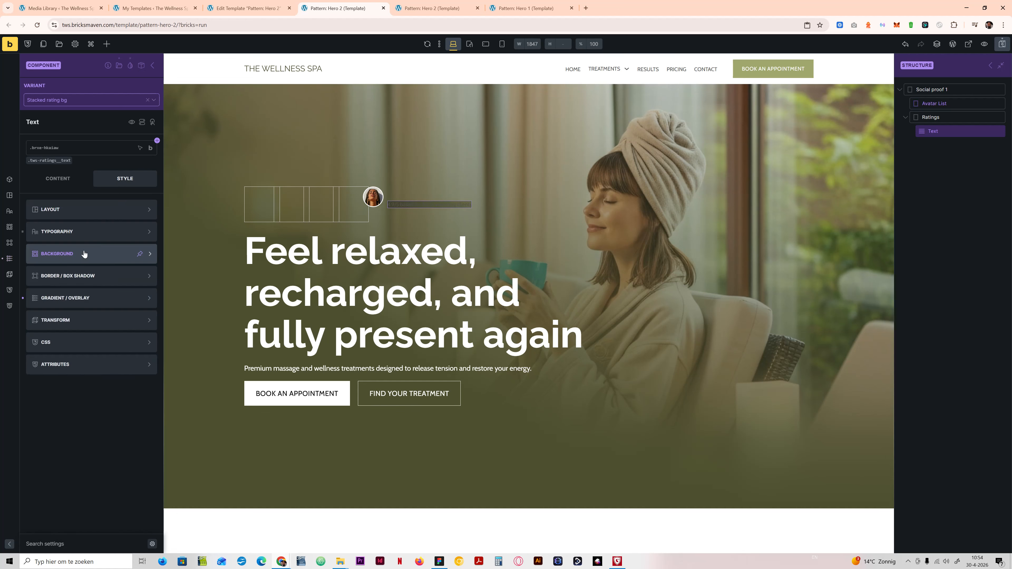
pyautogui.click(85, 251)
pyautogui.click(113, 209)
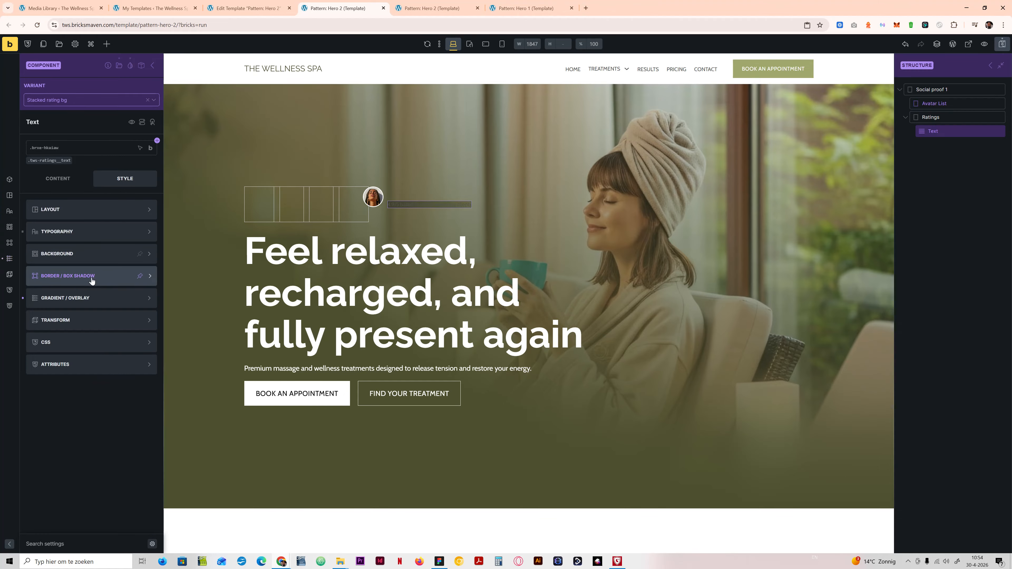
pyautogui.click(121, 216)
pyautogui.click(152, 231)
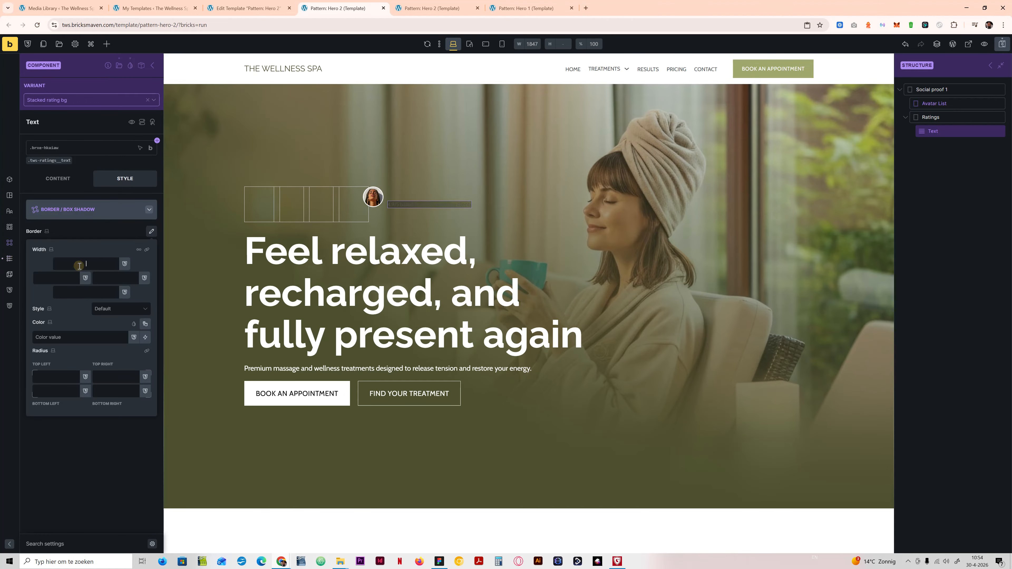
pyautogui.click(147, 250)
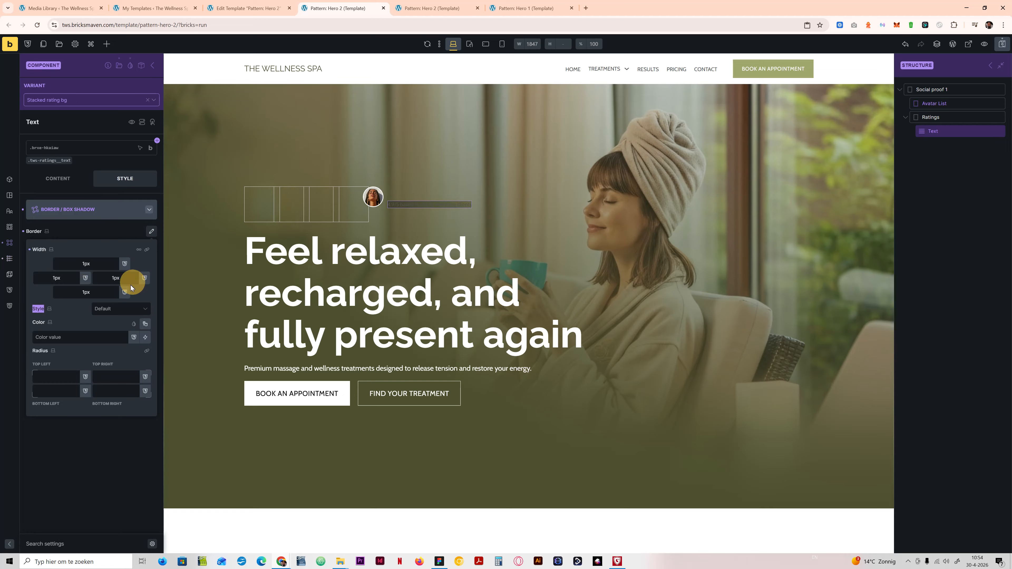
pyautogui.click(114, 310)
pyautogui.click(109, 345)
pyautogui.click(92, 337)
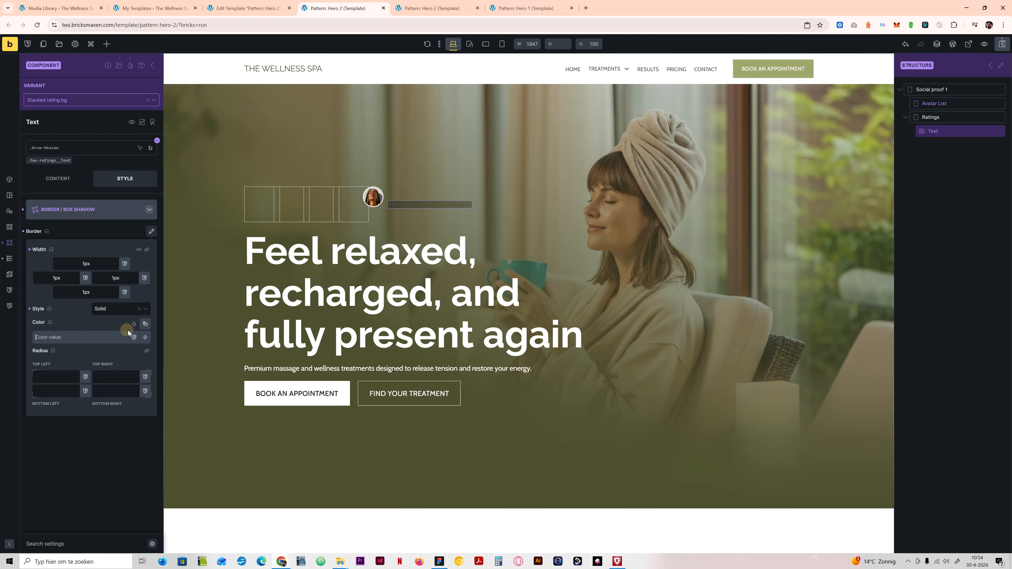
pyautogui.click(145, 324)
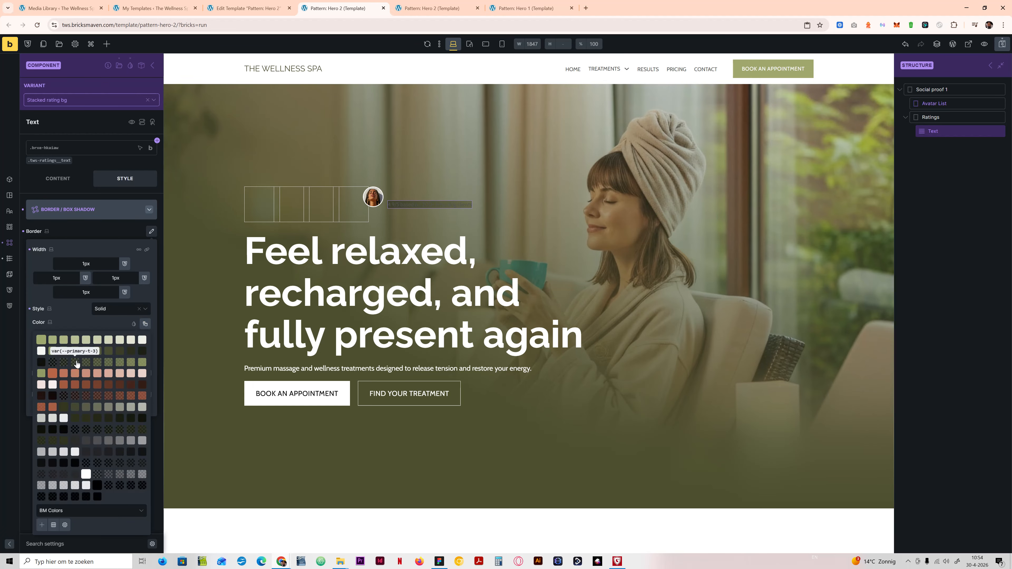
pyautogui.click(78, 351)
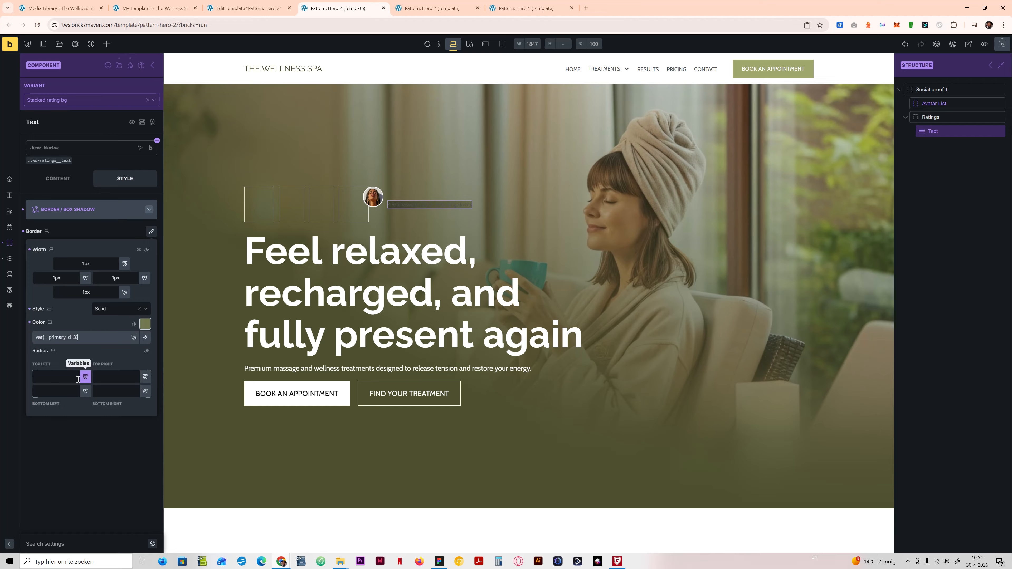
# Step: Apply the radius-xs variable to all corners of the Text element's border
pyautogui.click(68, 377)
pyautogui.write('rad')
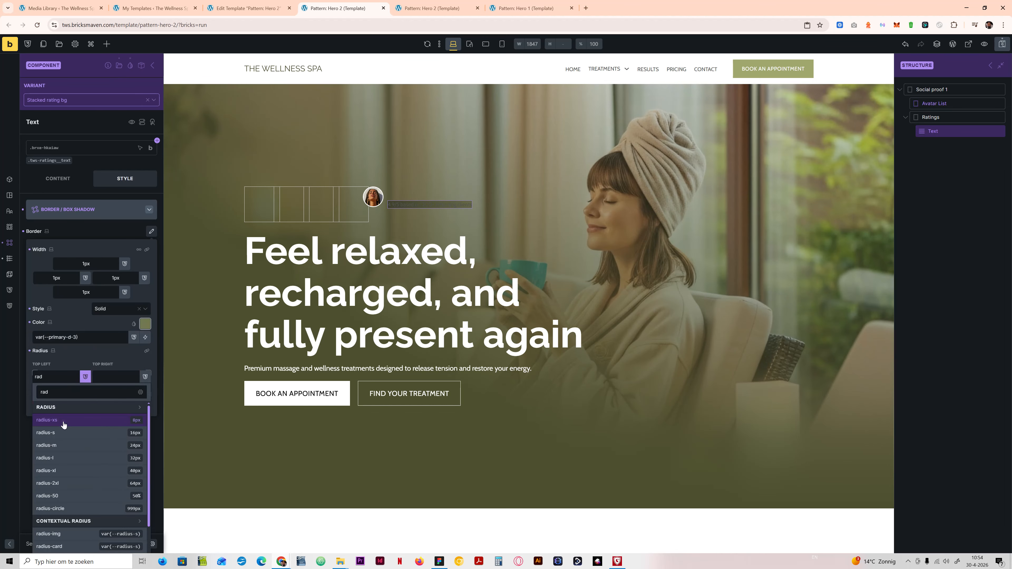
pyautogui.click(66, 419)
pyautogui.click(146, 350)
pyautogui.click(103, 457)
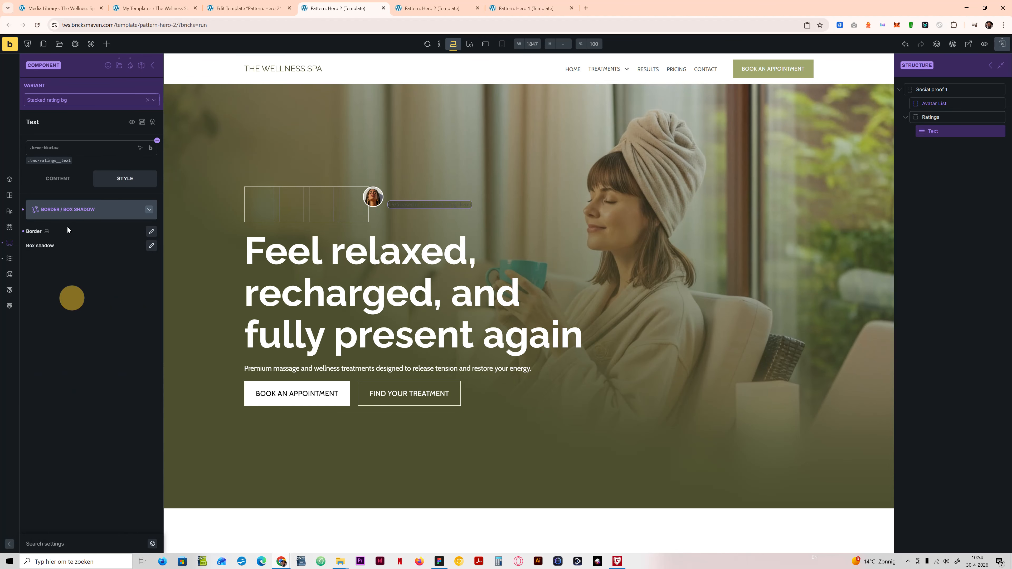
# Step: Set the Text element's top and bottom padding to var(--space-xs)
pyautogui.click(72, 210)
pyautogui.click(71, 213)
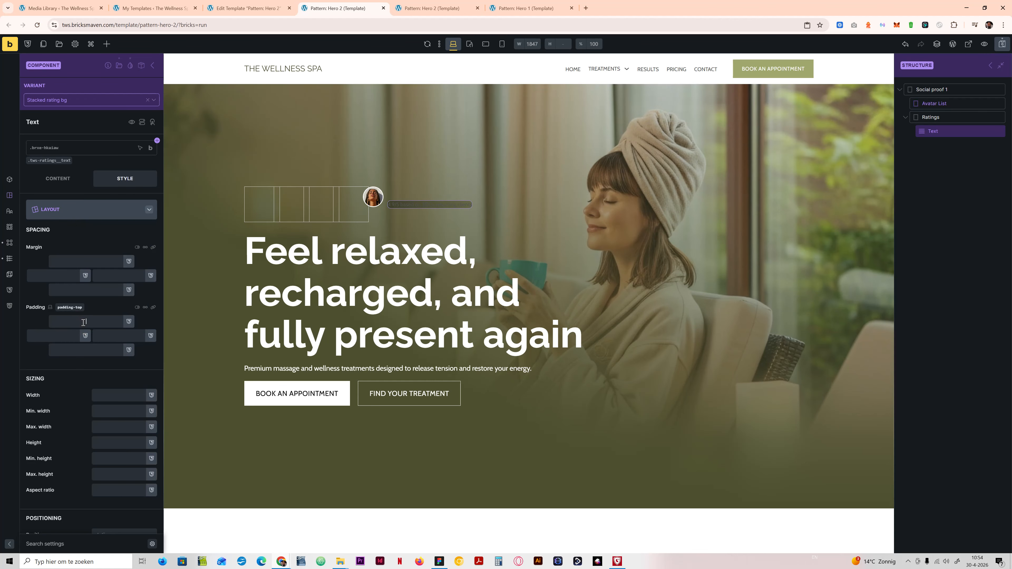
pyautogui.write('space')
pyautogui.click(59, 432)
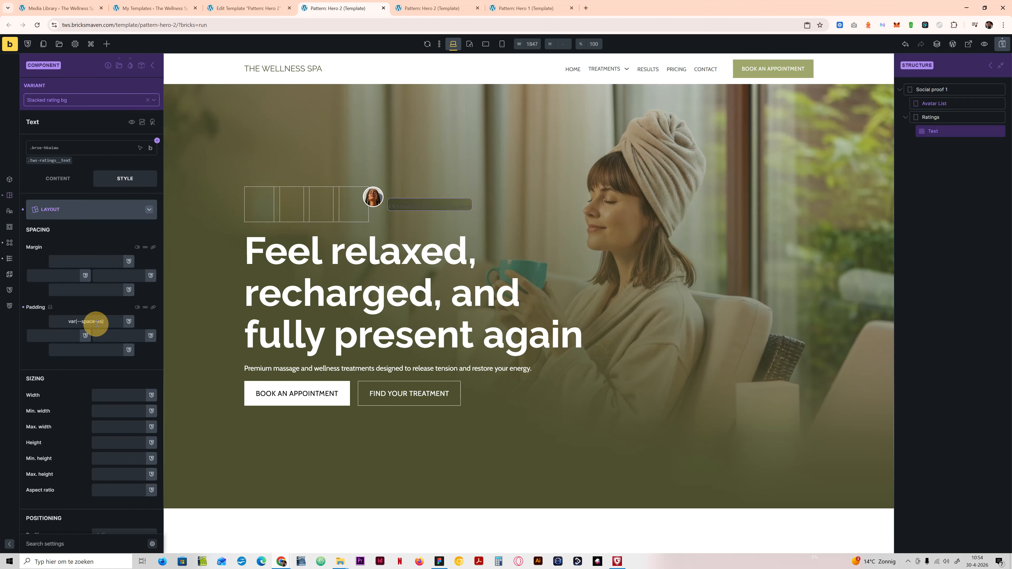
pyautogui.tripleClick(118, 319)
pyautogui.hotkey('ctrl', 'c')
pyautogui.click(94, 351)
pyautogui.hotkey('ctrl', 'v')
# Step: Set the Text element's left and right padding to var(--space-m)
pyautogui.click(60, 343)
pyautogui.click(50, 338)
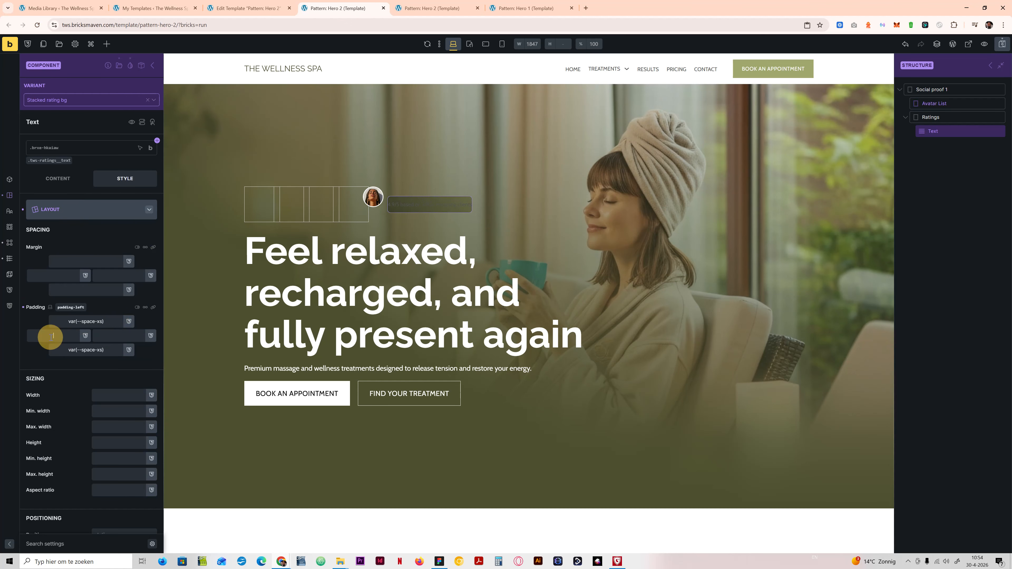
pyautogui.write('space')
pyautogui.click(41, 457)
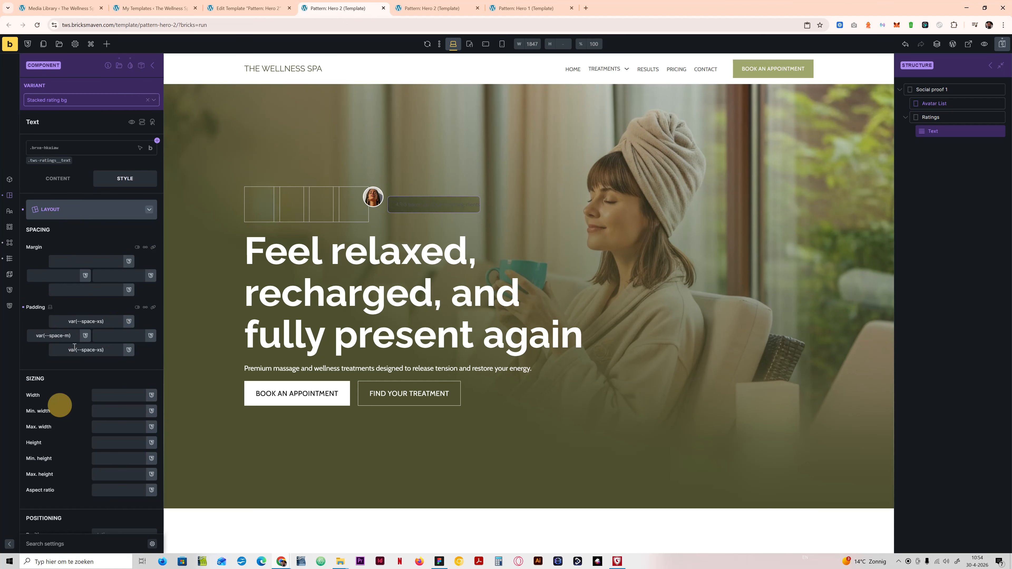
pyautogui.tripleClick(72, 335)
pyautogui.hotkey('ctrl', 'c')
pyautogui.click(119, 336)
pyautogui.hotkey('ctrl', 'v')
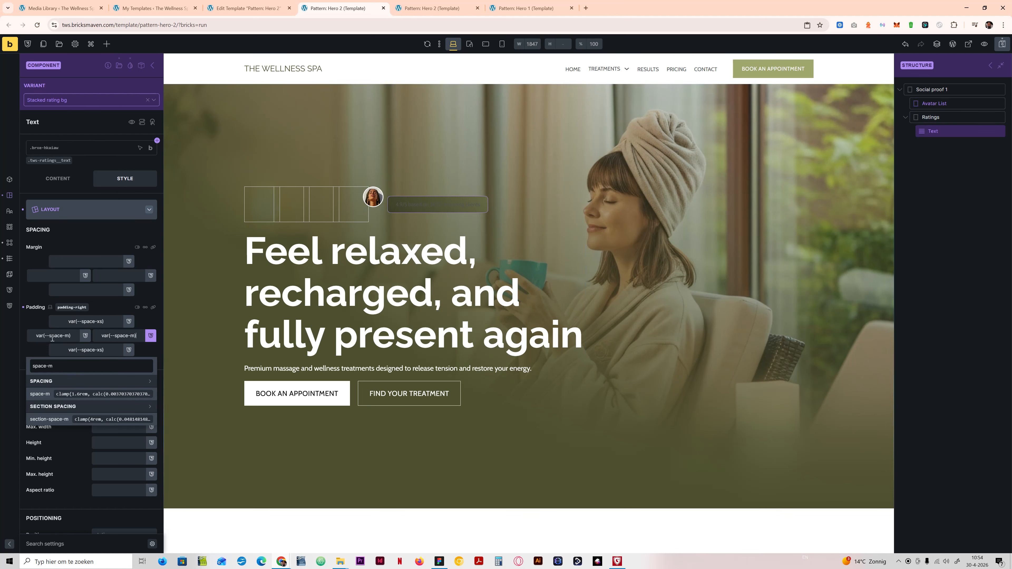
pyautogui.click(41, 338)
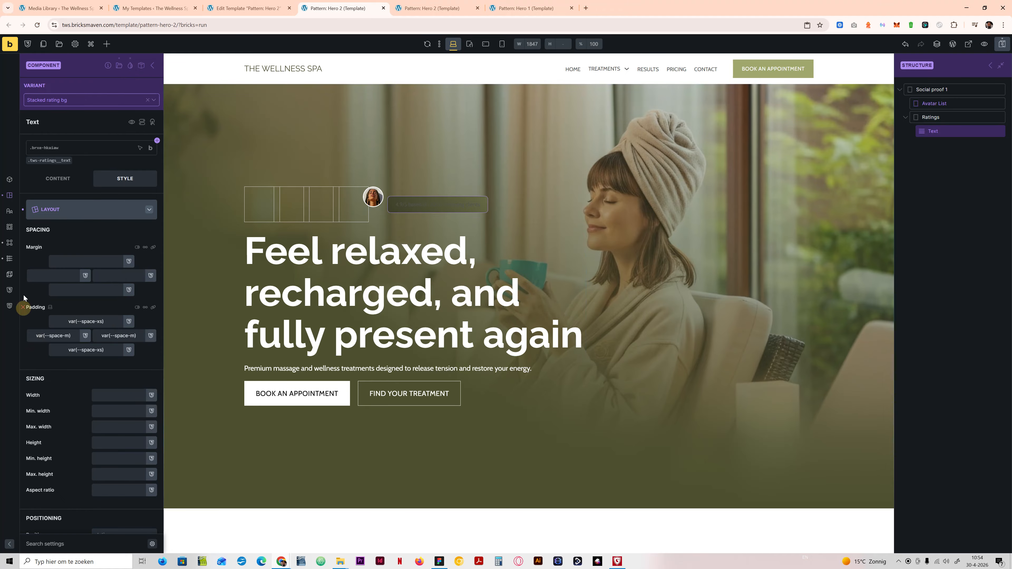
# Step: Clear the Text element's padding, border and gradient settings, and set its text colour to var(--body-text-white)
pyautogui.click(68, 210)
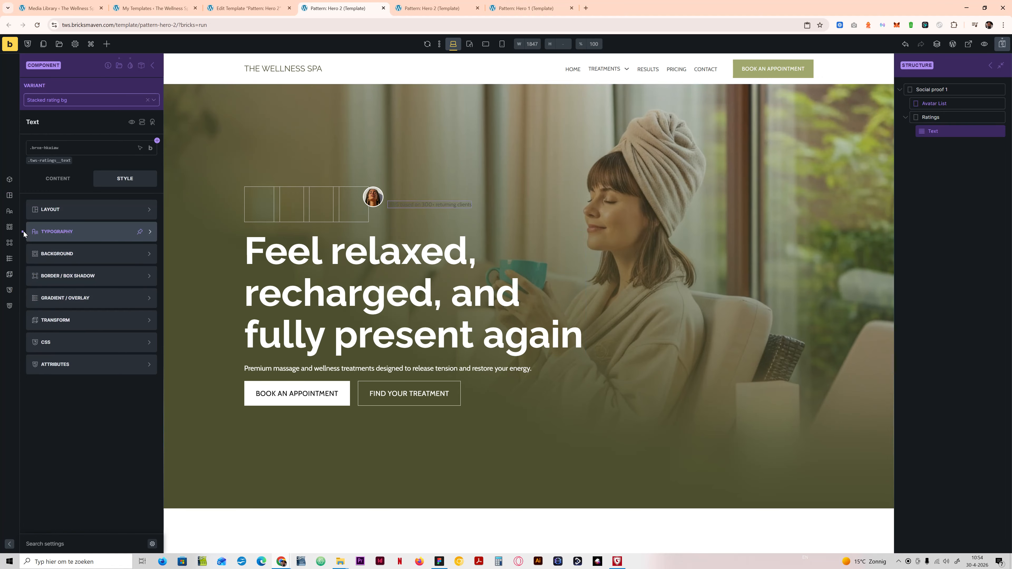
pyautogui.click(60, 235)
pyautogui.click(69, 212)
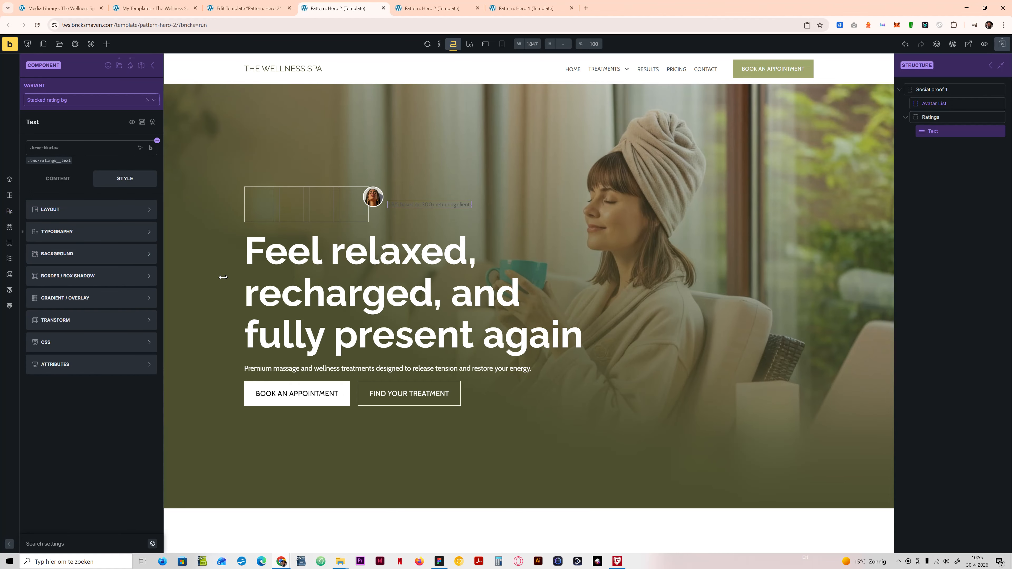
pyautogui.click(97, 232)
pyautogui.click(67, 246)
pyautogui.write('body')
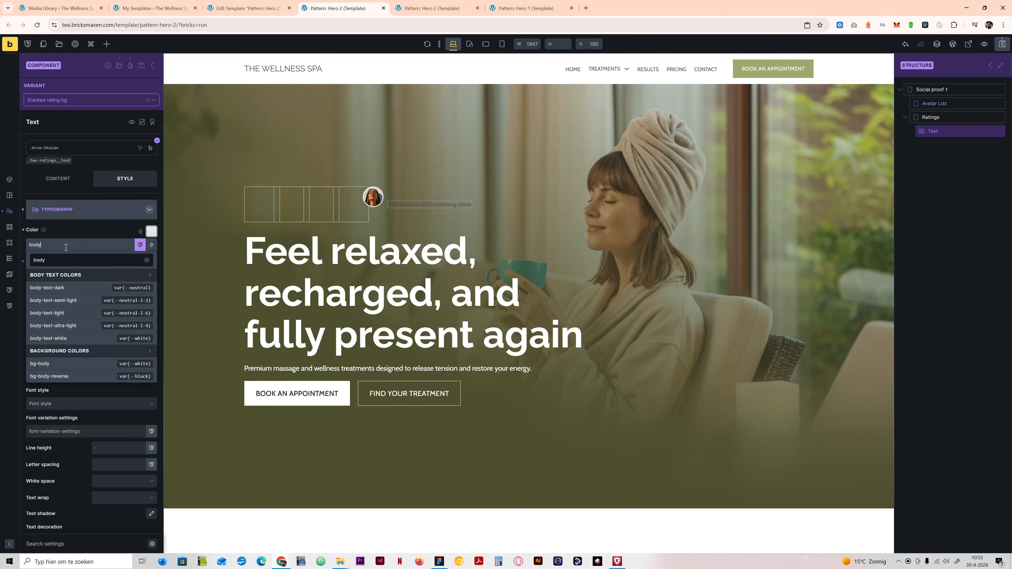
pyautogui.click(57, 339)
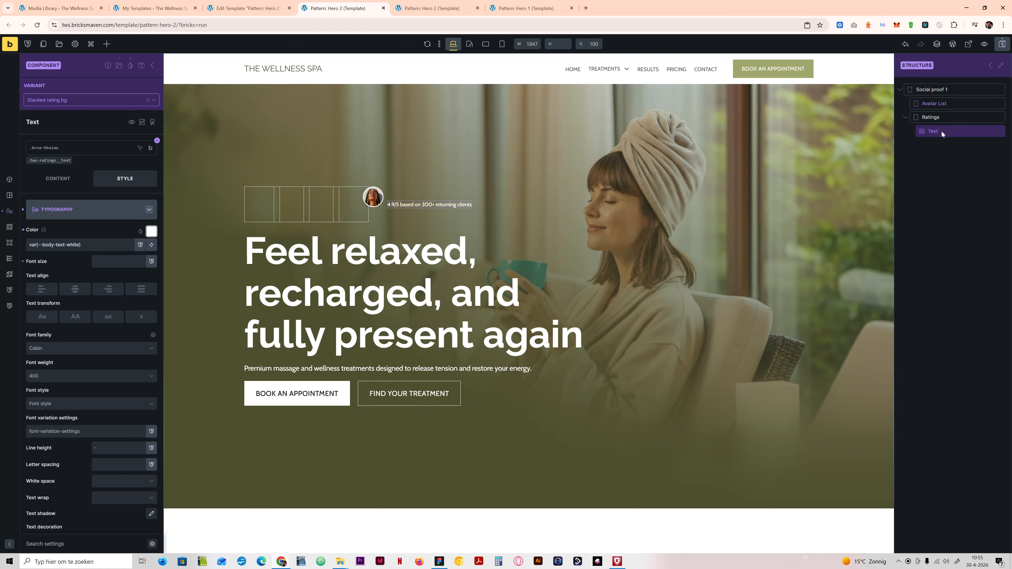
# Step: Set the Ratings block's top and bottom padding to var(--space-xs) in the Stacked rating bg variant
pyautogui.click(931, 117)
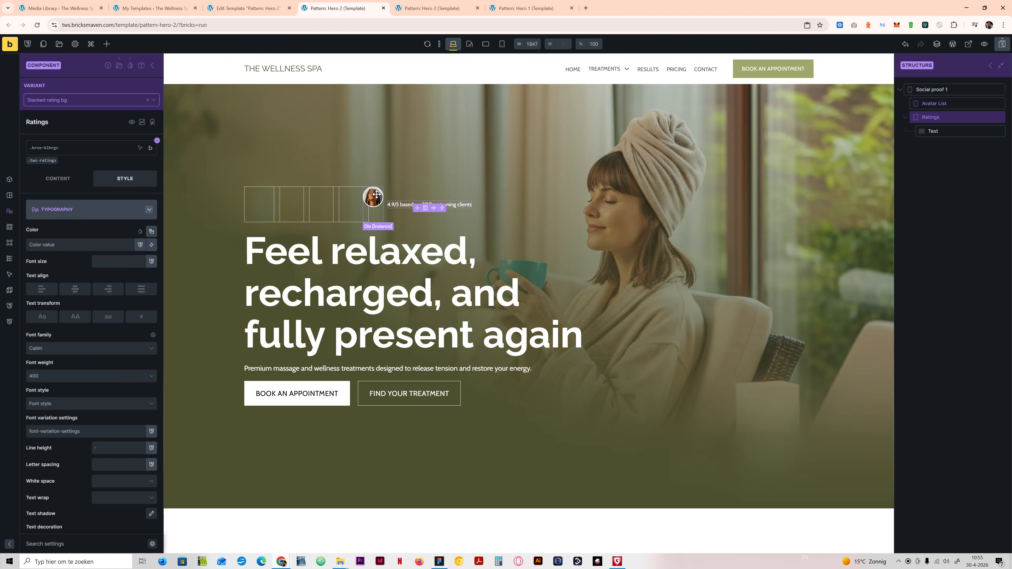
pyautogui.click(67, 213)
pyautogui.click(70, 209)
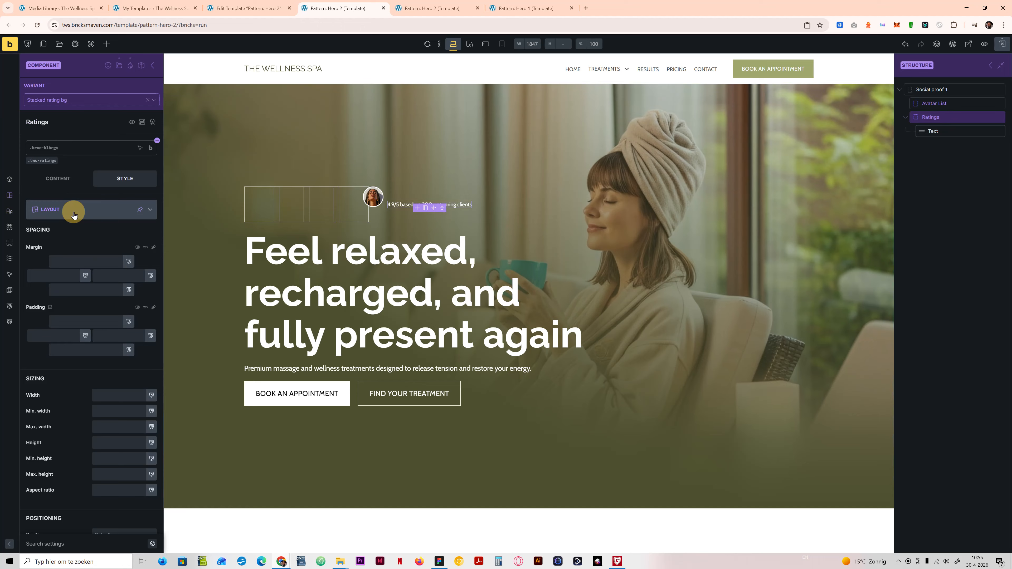
pyautogui.click(85, 334)
pyautogui.click(86, 321)
pyautogui.write('space')
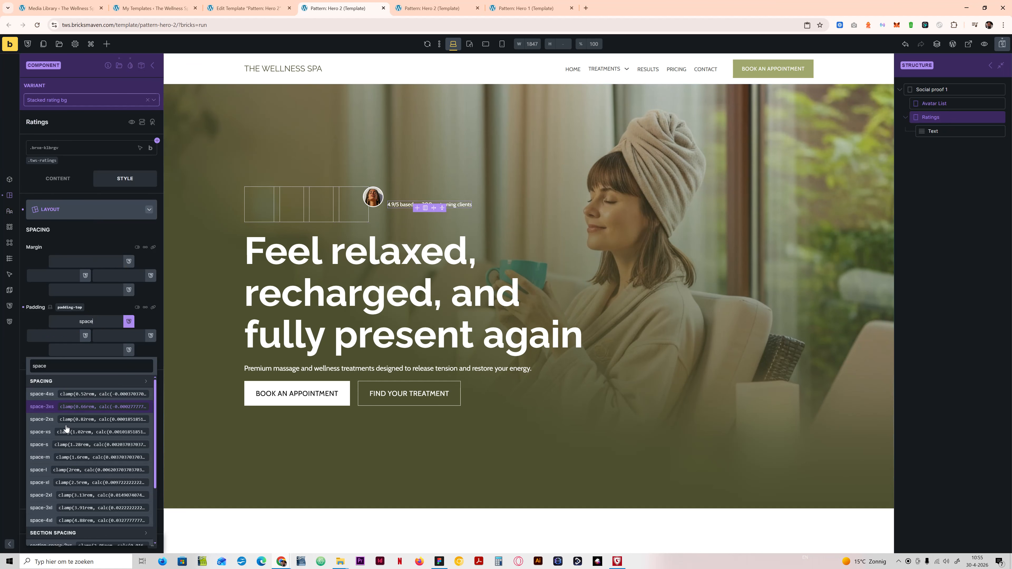
pyautogui.click(46, 432)
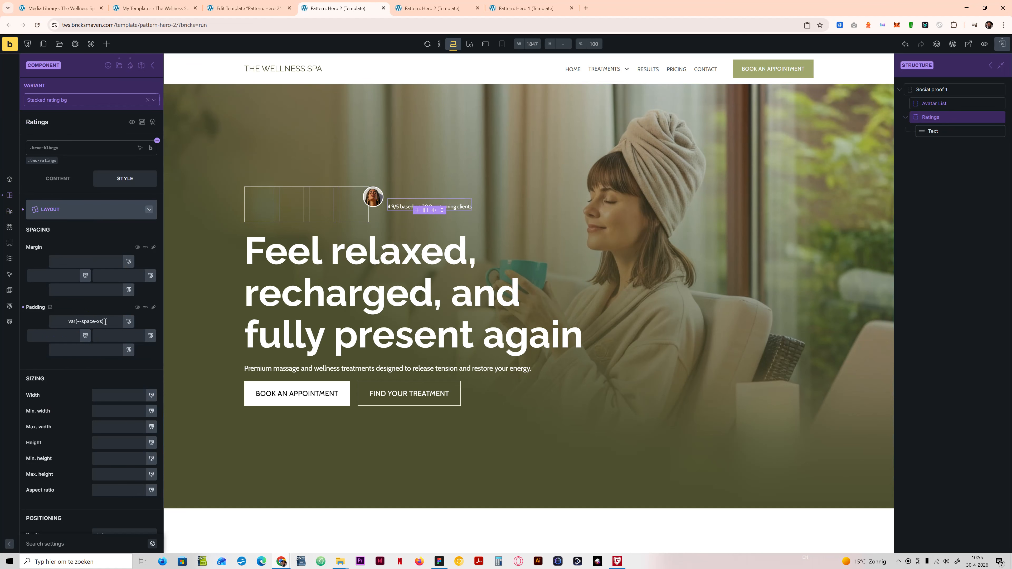
pyautogui.click(110, 353)
pyautogui.hotkey('ctrl', 'v')
# Step: Set the Ratings block's left and right padding to var(--space-m)
pyautogui.click(62, 337)
pyautogui.hotkey('ctrl', 'v')
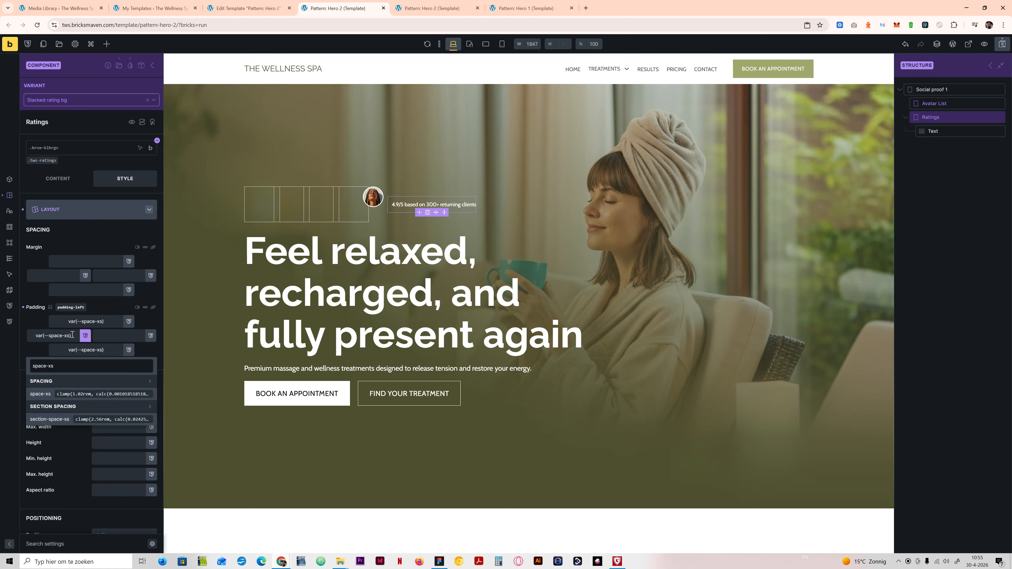
pyautogui.press('BackSpace')
pyautogui.press('BackSpace')
pyautogui.press('BackSpace')
pyautogui.write('m')
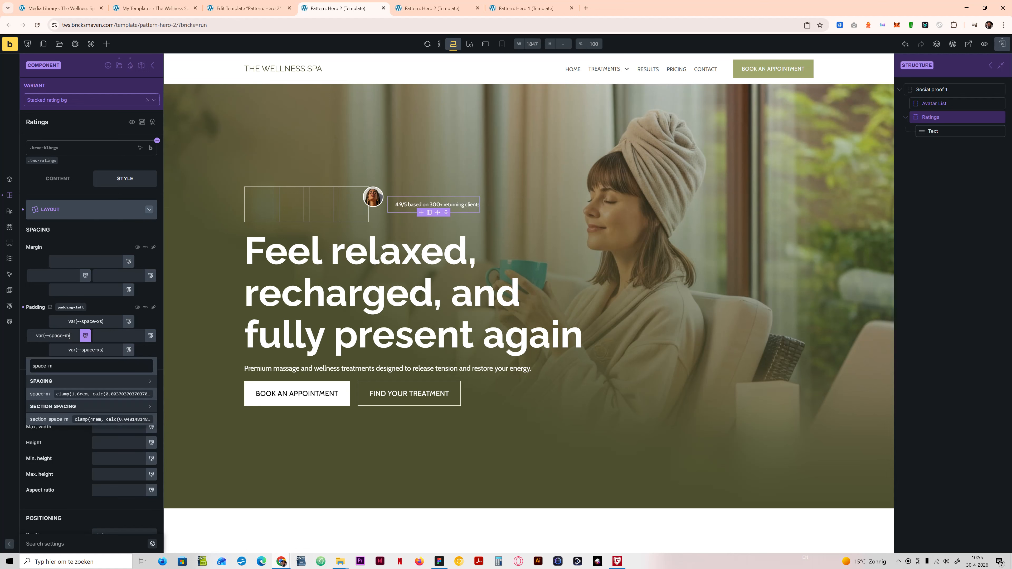
pyautogui.click(108, 338)
pyautogui.press('BackSpace')
pyautogui.press('BackSpace')
pyautogui.press('BackSpace')
pyautogui.write('m')
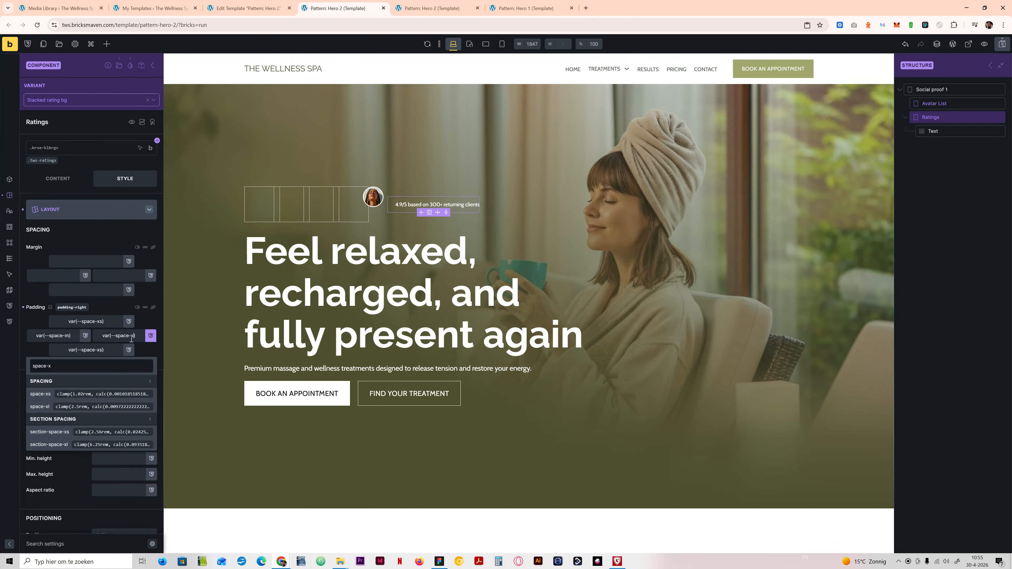
pyautogui.click(86, 215)
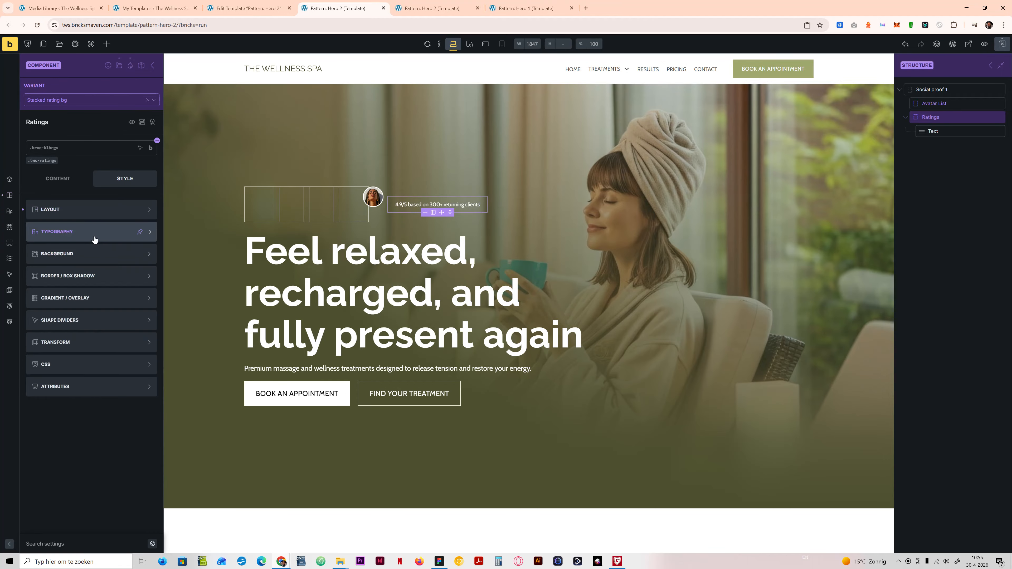
# Step: Give the Ratings block a 1px solid border on all sides in var(--primary-d-3)
pyautogui.click(93, 256)
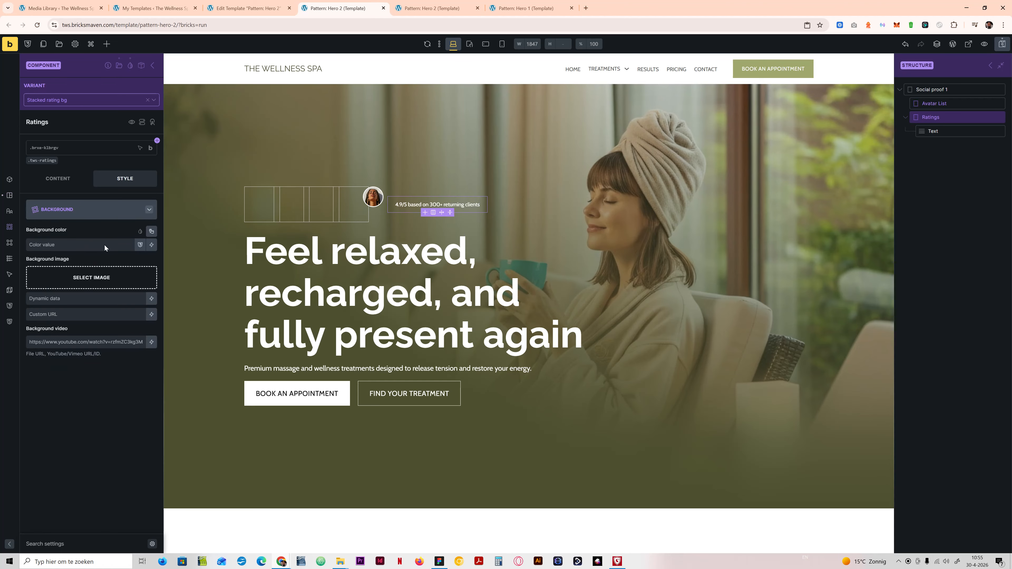
pyautogui.click(98, 232)
pyautogui.click(93, 276)
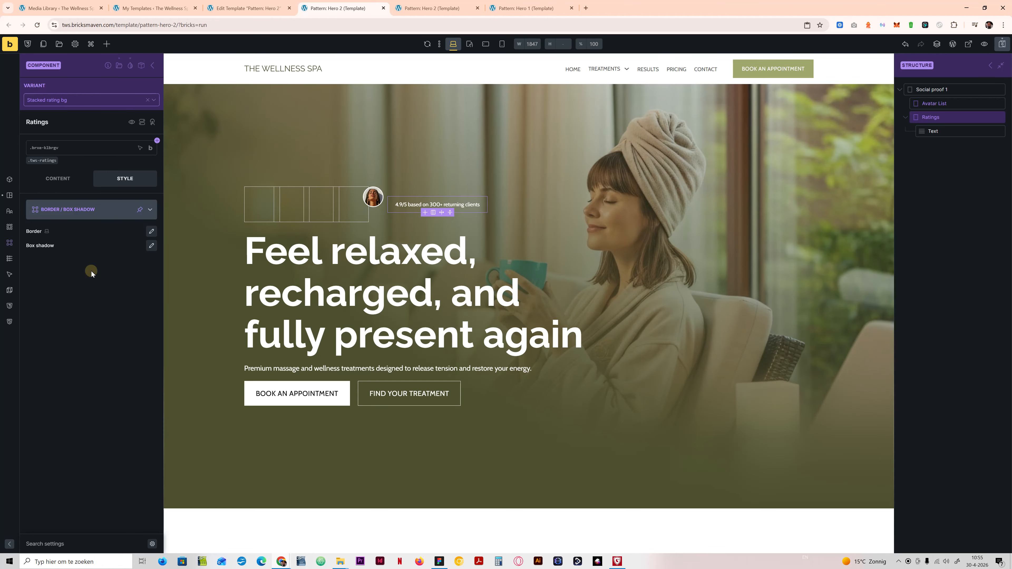
pyautogui.click(109, 232)
pyautogui.click(92, 263)
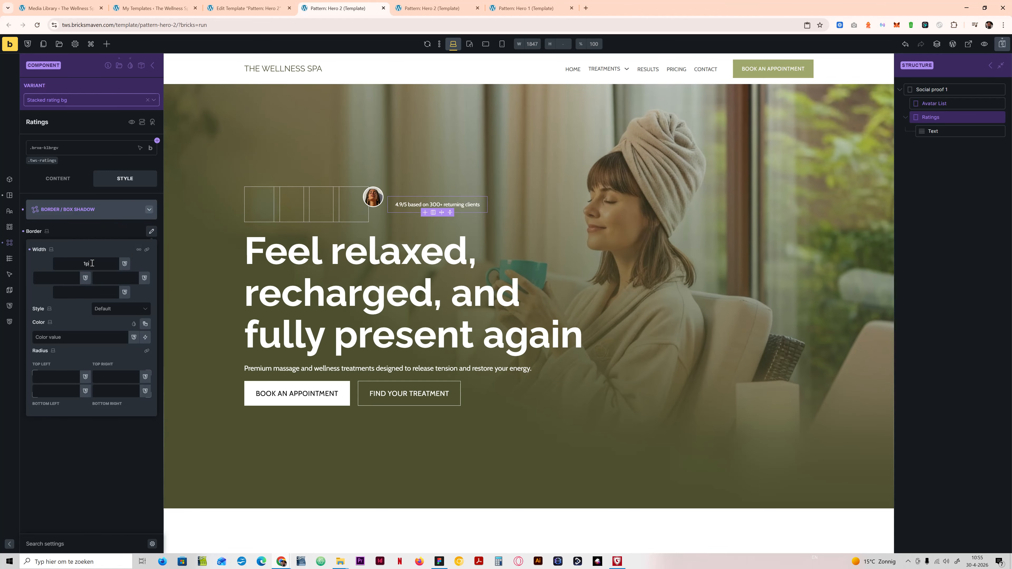
pyautogui.click(121, 309)
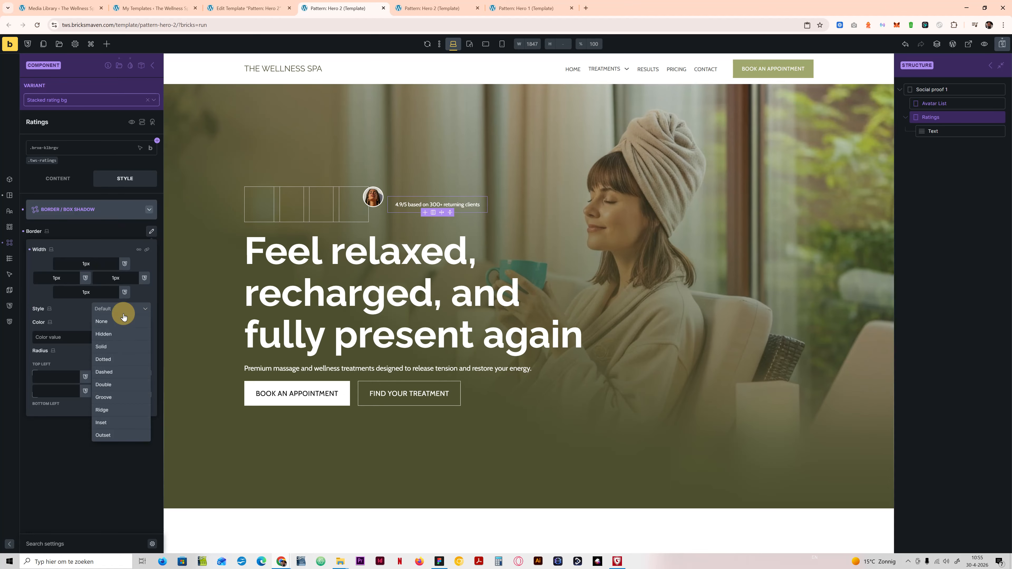
pyautogui.click(100, 329)
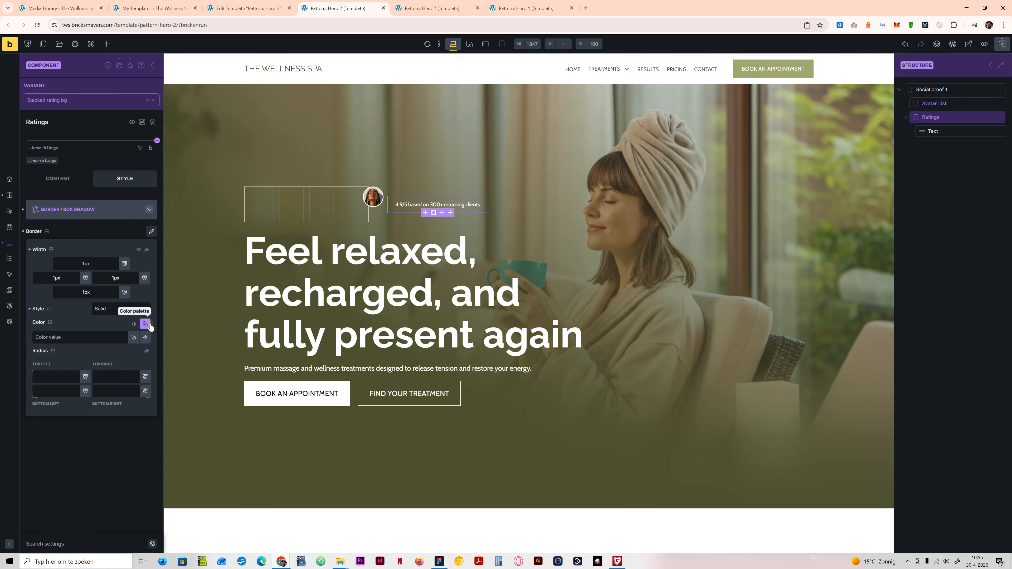
pyautogui.click(145, 323)
pyautogui.click(76, 351)
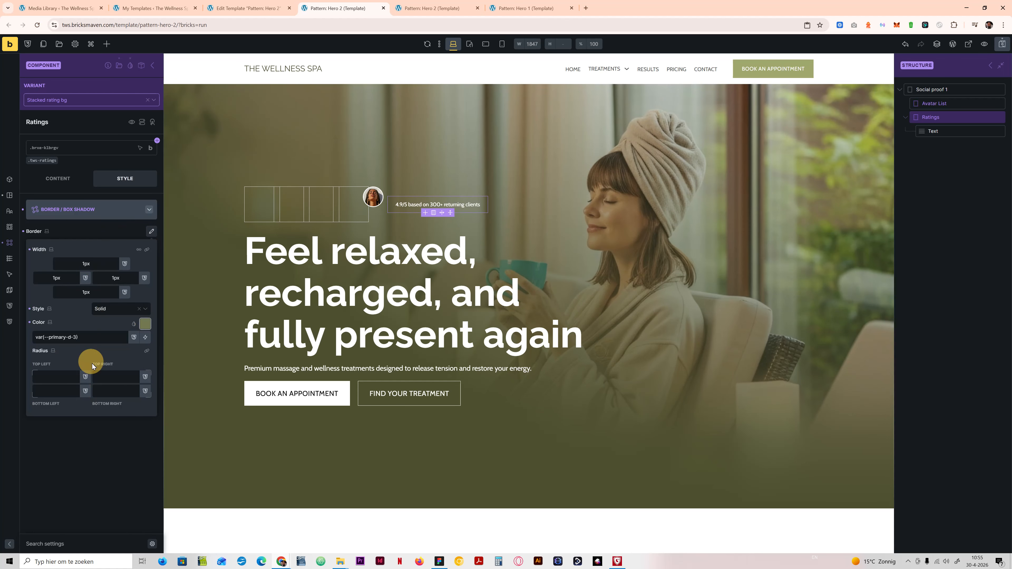
# Step: Apply the radius-xs variable to the corners of the Ratings block's border
pyautogui.click(65, 376)
pyautogui.write('rad')
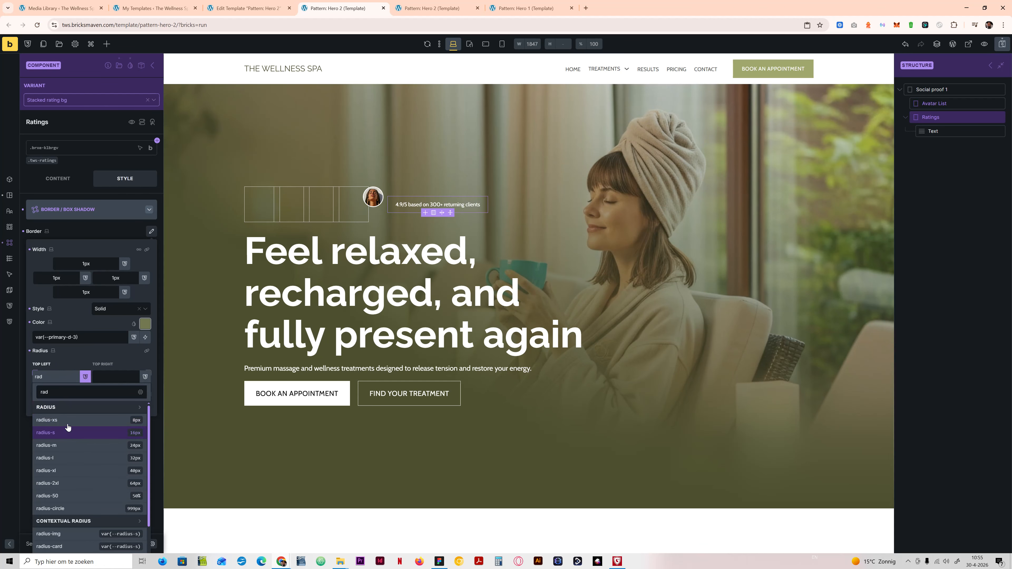
pyautogui.click(67, 423)
pyautogui.click(132, 376)
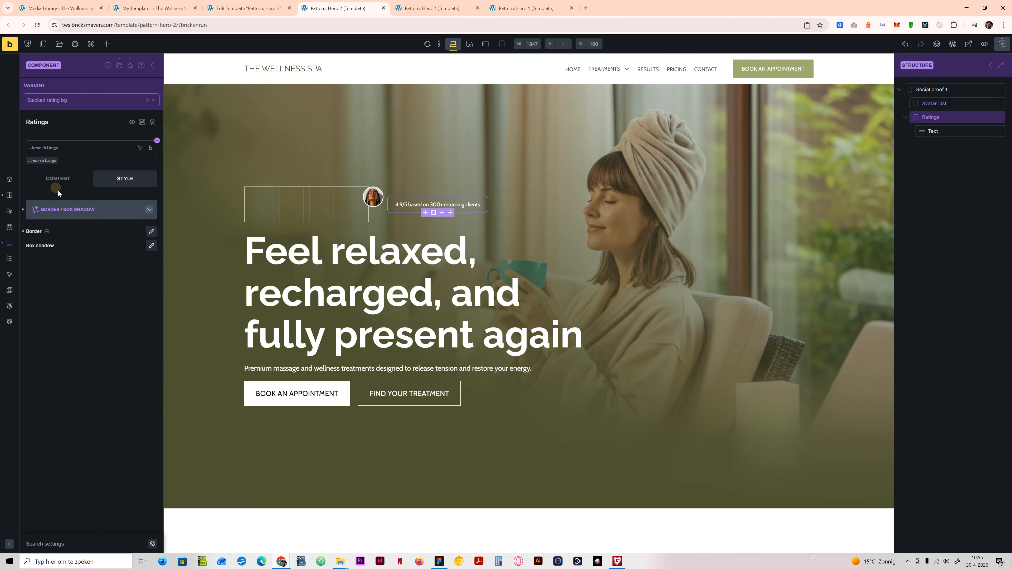
pyautogui.click(66, 209)
# Step: Set up a linear gradient at an angle of 45 on the Ratings block, applied to its background
pyautogui.click(76, 290)
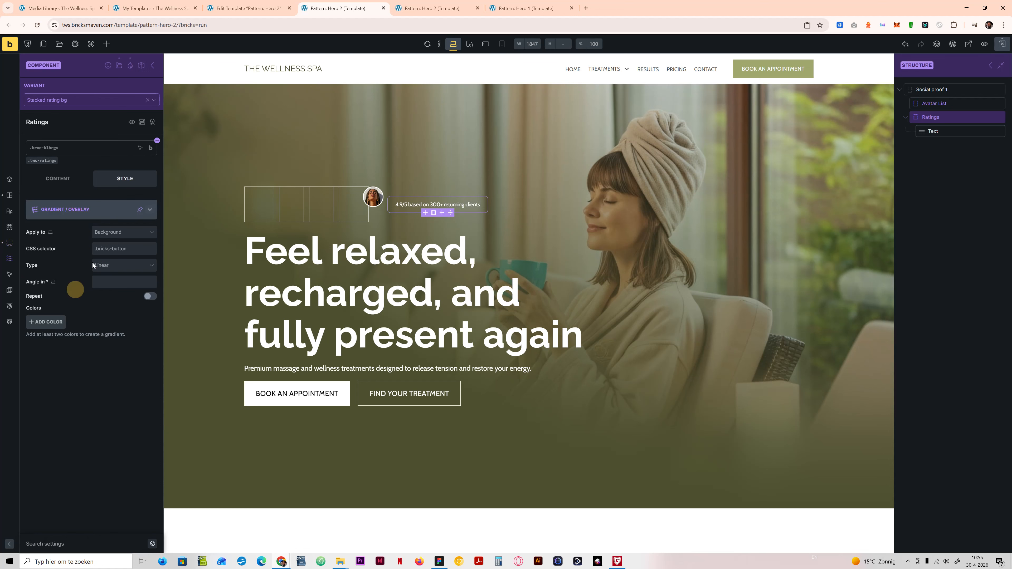
pyautogui.click(123, 233)
pyautogui.click(107, 244)
pyautogui.click(120, 265)
pyautogui.click(106, 277)
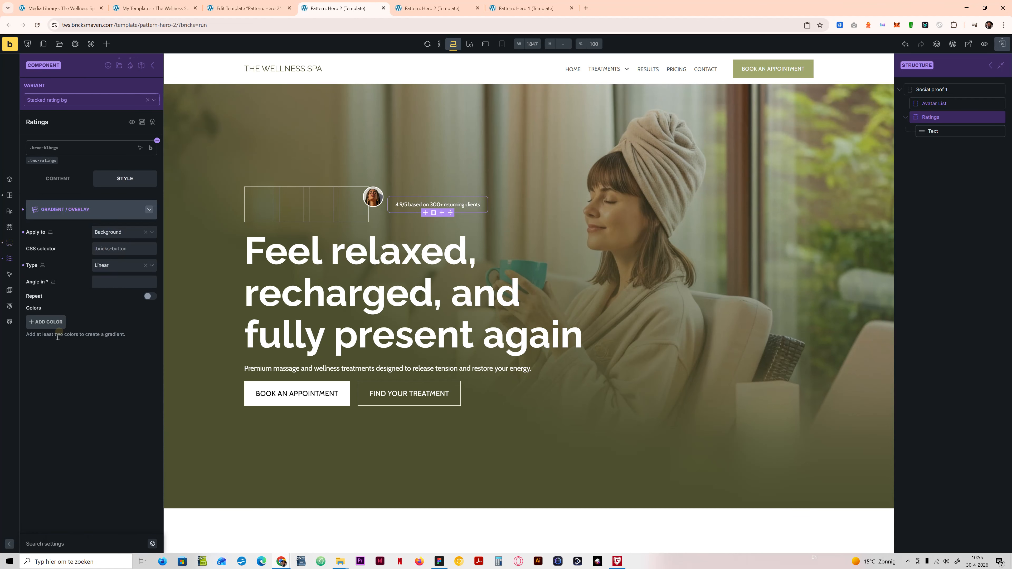
pyautogui.click(103, 282)
pyautogui.write('45')
# Step: Add two colours to the Ratings gradient, var(--primary-d-7) first and a lighter dark-primary shade second
pyautogui.click(57, 324)
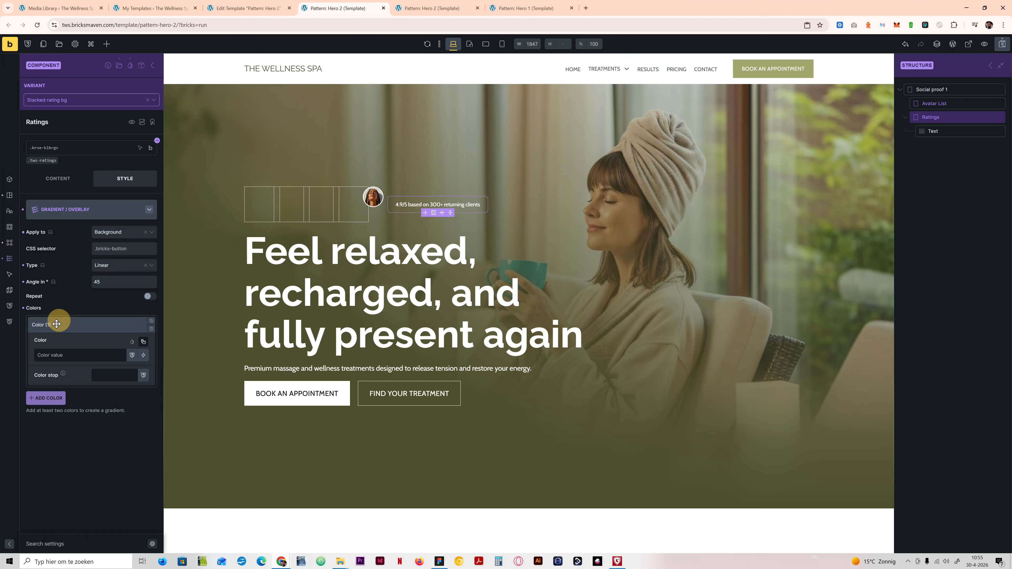
pyautogui.click(45, 398)
pyautogui.click(119, 341)
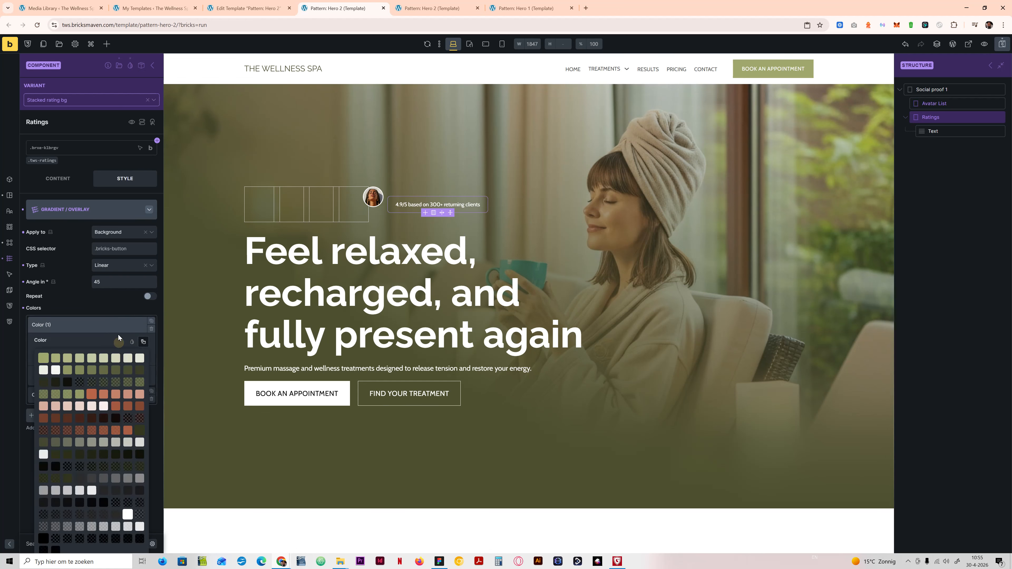
pyautogui.click(138, 371)
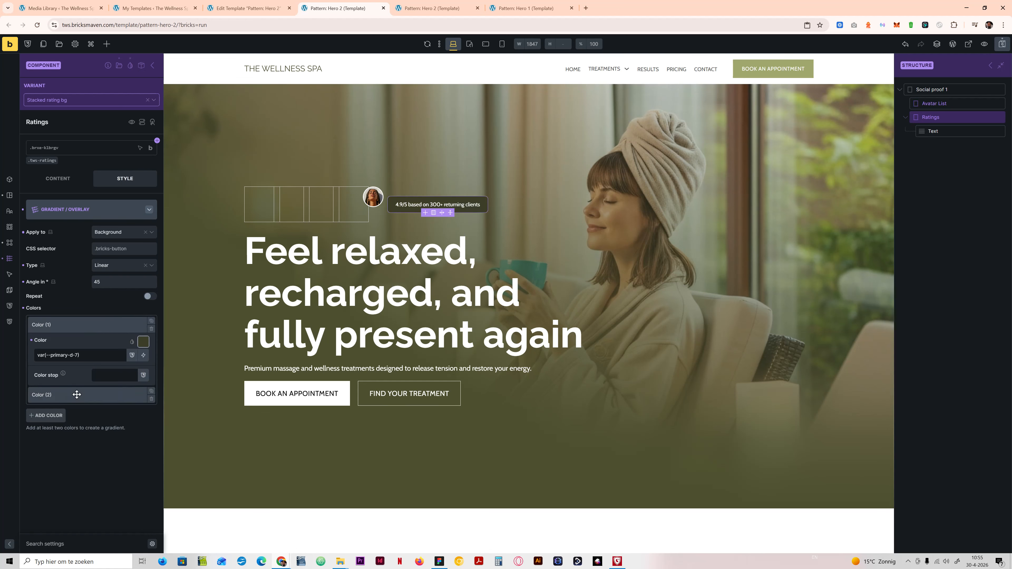
pyautogui.click(110, 394)
pyautogui.click(139, 360)
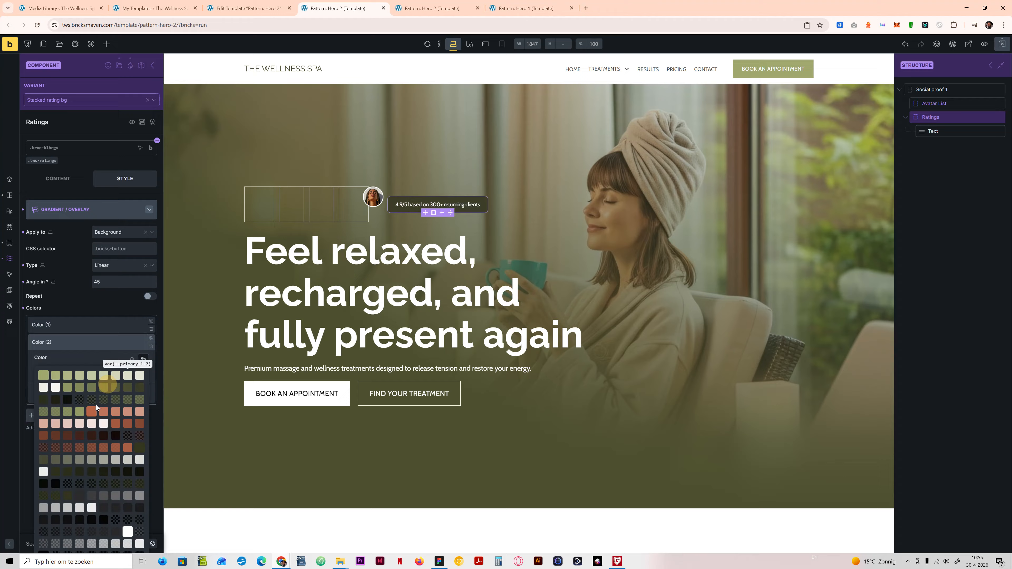
pyautogui.click(92, 387)
pyautogui.click(80, 341)
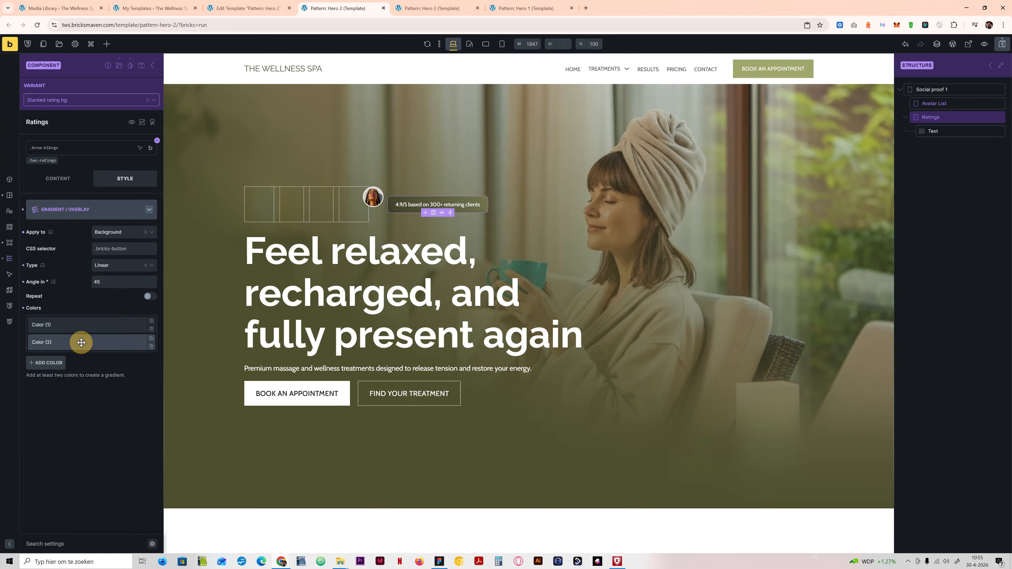
# Step: Save the template and check the Hero 2 preview page before returning to the builder
pyautogui.click(1001, 46)
pyautogui.click(430, 8)
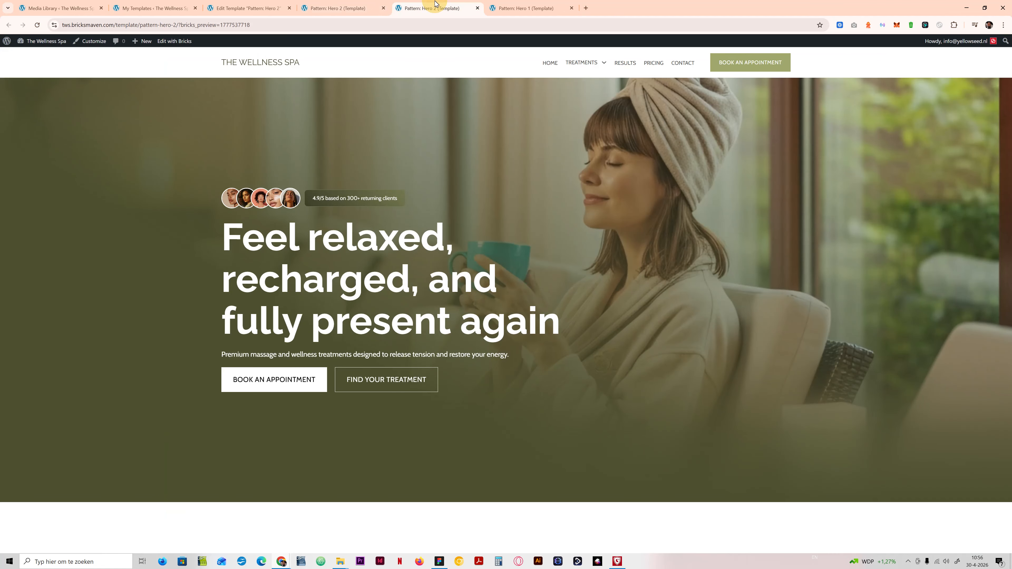
pyautogui.click(343, 7)
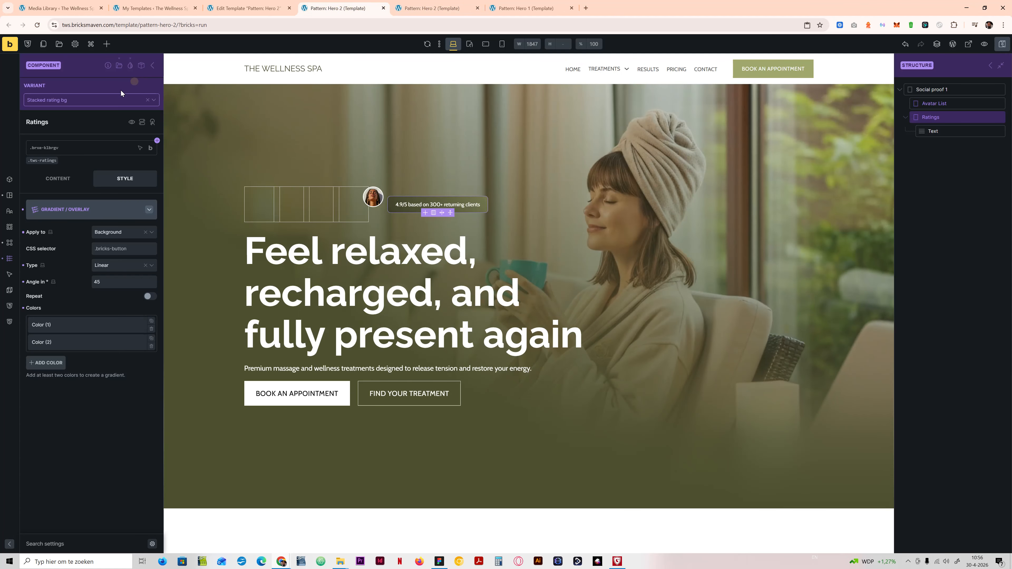
# Step: Leave component editing and cycle the Social proof 1 instance through its inlined, centered and stacked rating variants, ending on Stacked rating bg
pyautogui.click(89, 100)
pyautogui.click(77, 108)
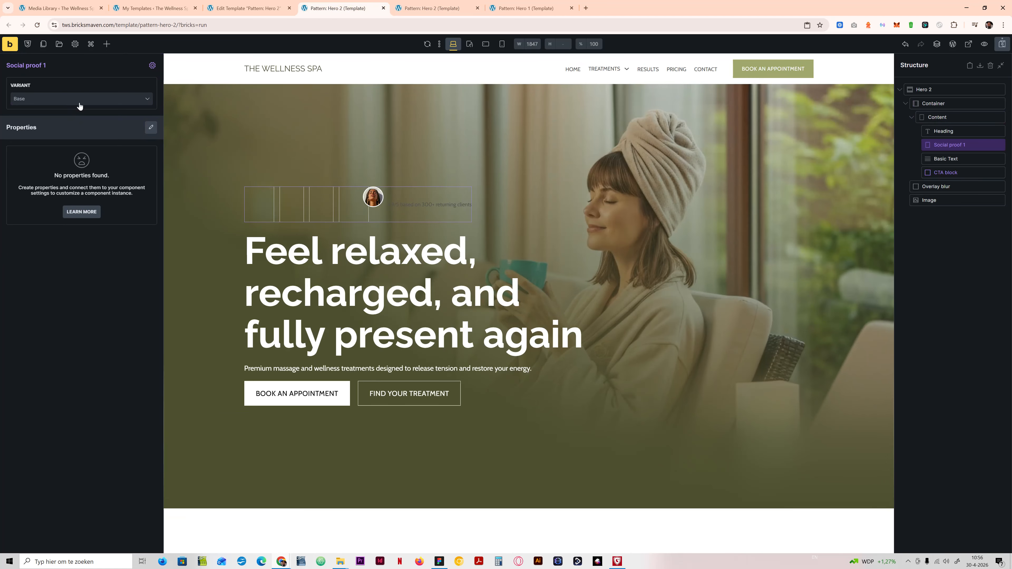
pyautogui.click(76, 103)
pyautogui.click(74, 124)
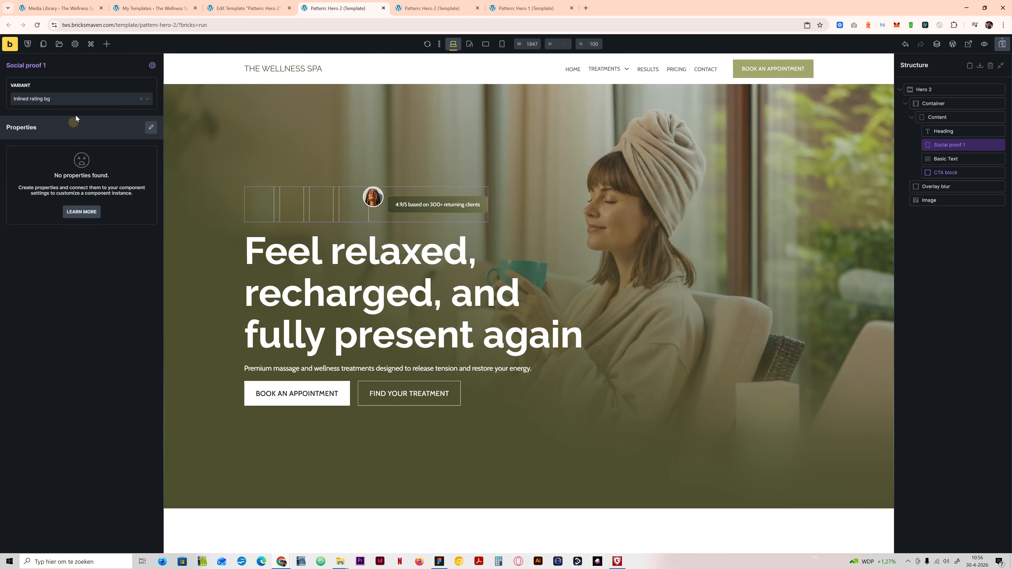
pyautogui.click(85, 99)
pyautogui.click(69, 134)
pyautogui.click(91, 102)
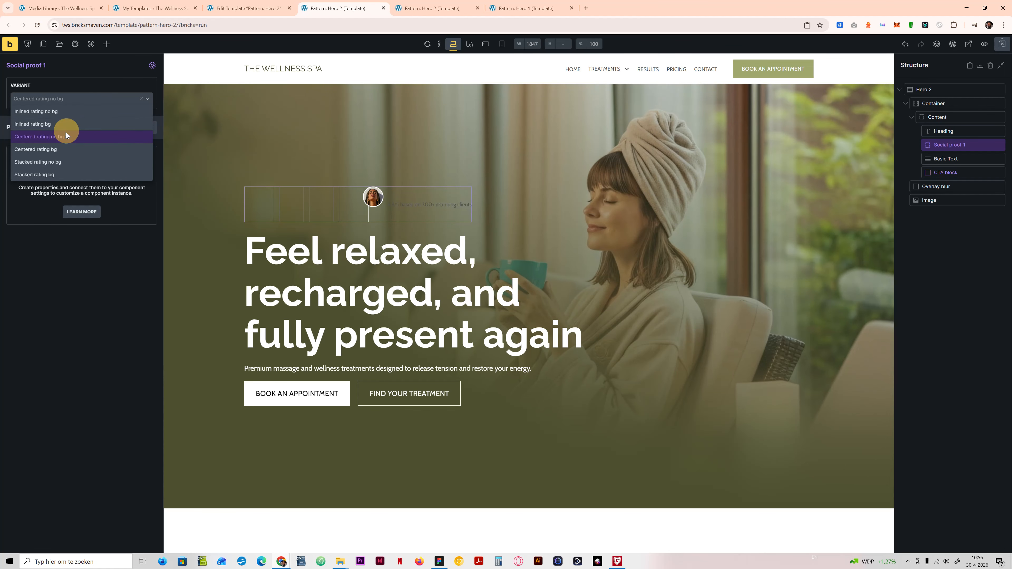
pyautogui.click(59, 150)
pyautogui.click(91, 101)
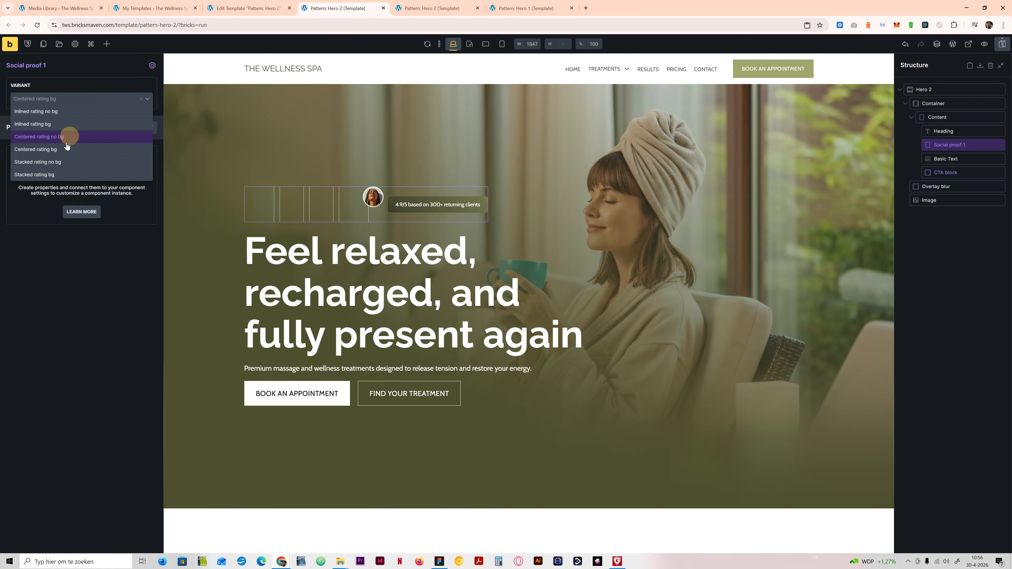
pyautogui.click(58, 161)
pyautogui.click(91, 101)
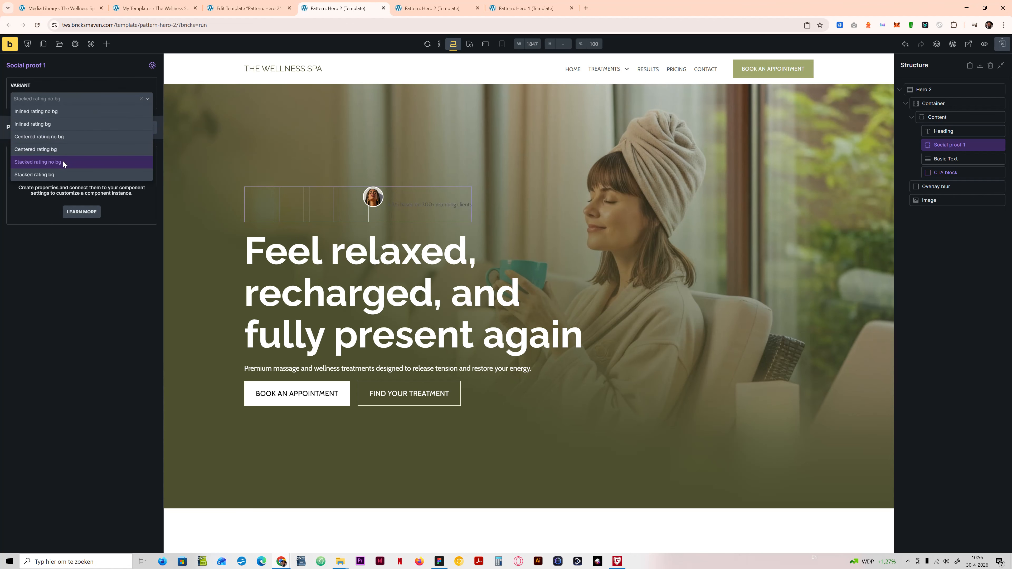
pyautogui.click(62, 174)
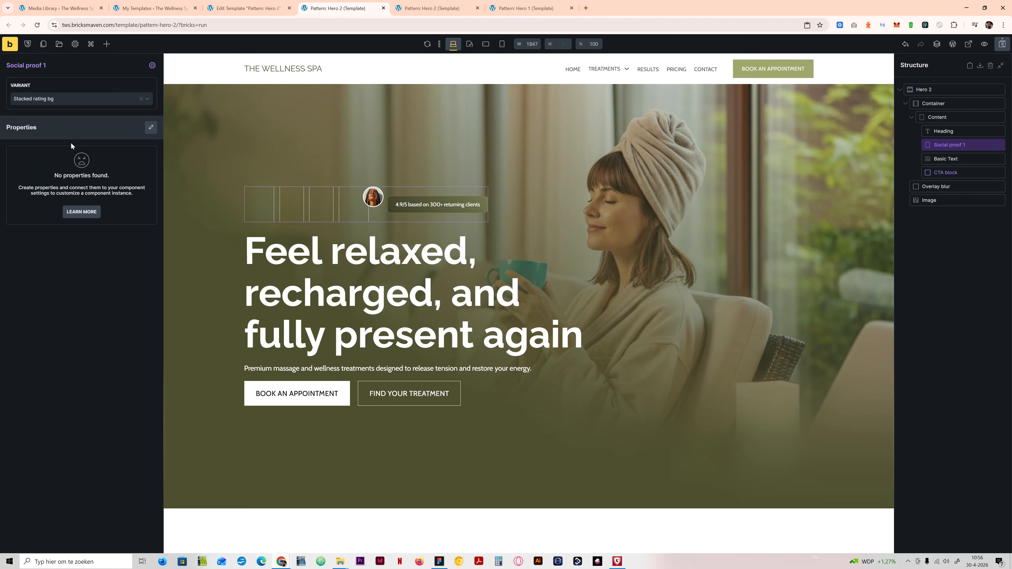
# Step: In the component's Stacked rating no bg variant, set Social proof 1's direction to vertical (column) and align its cross axis to the start
pyautogui.click(153, 65)
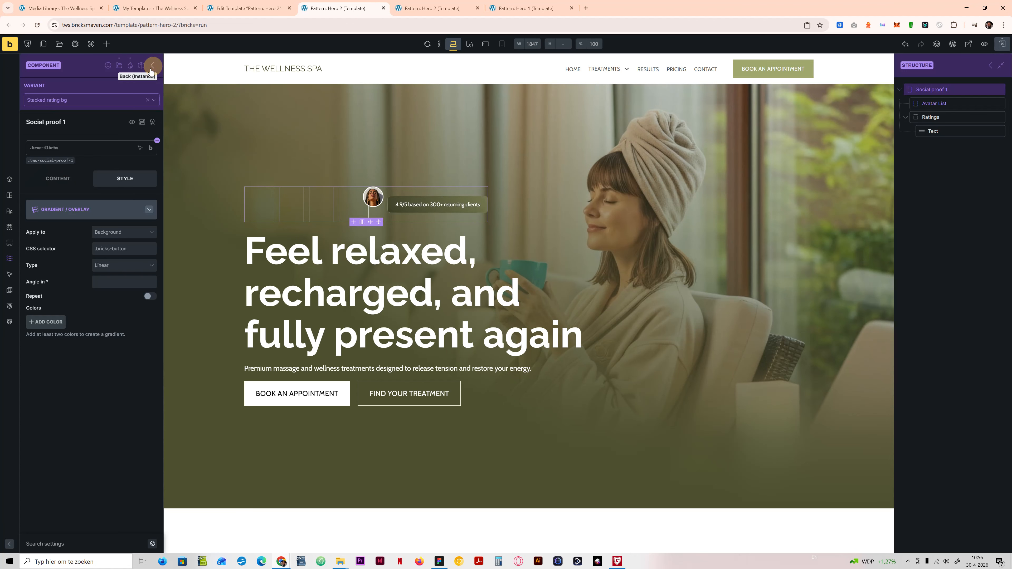
pyautogui.click(115, 100)
pyautogui.click(68, 164)
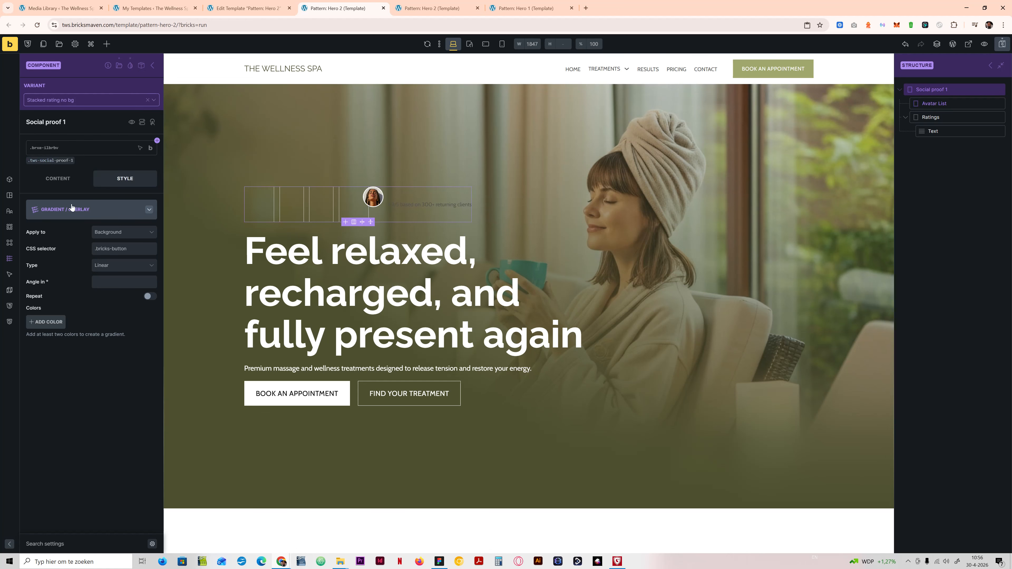
pyautogui.click(57, 175)
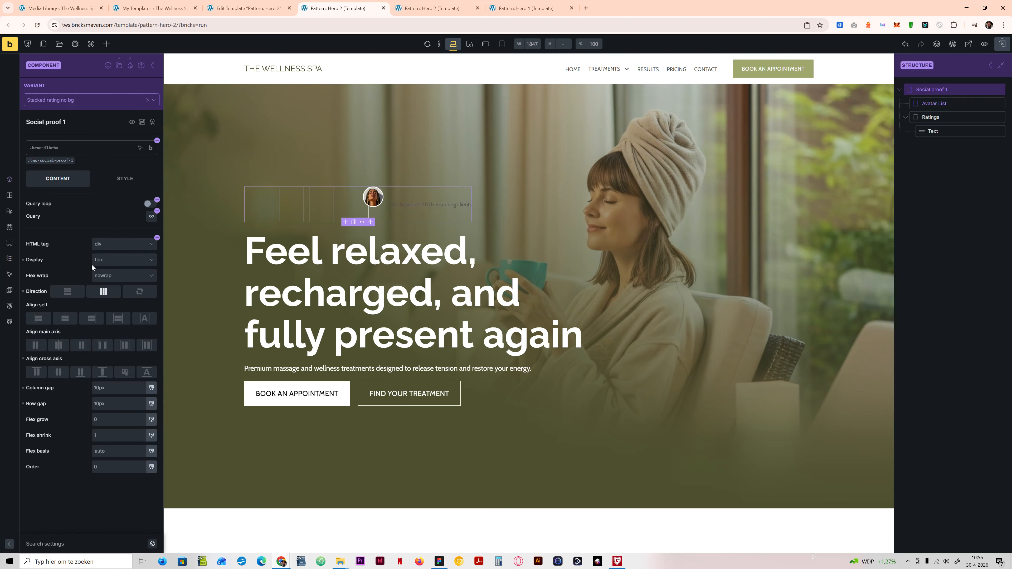
pyautogui.click(73, 291)
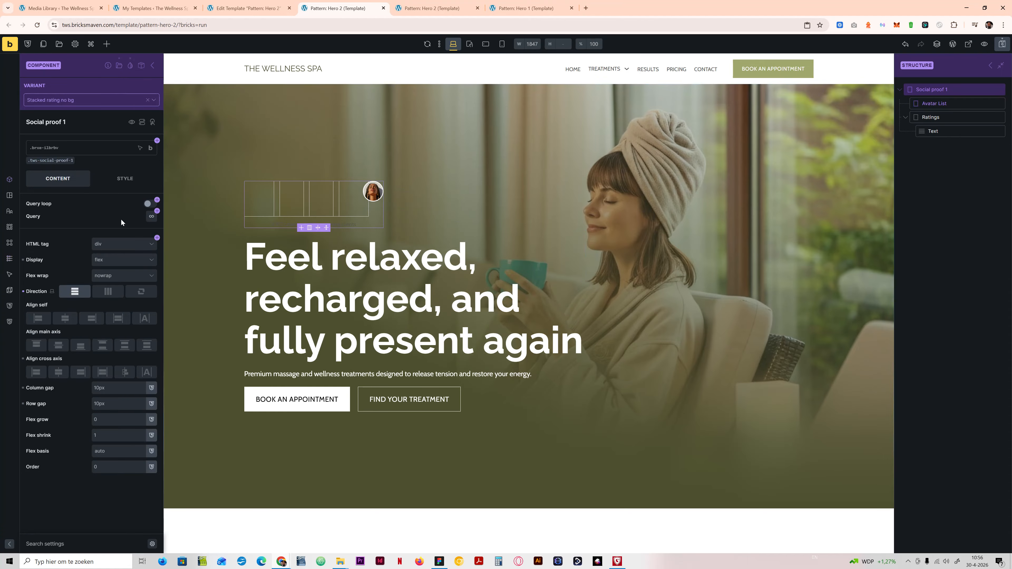
pyautogui.click(36, 372)
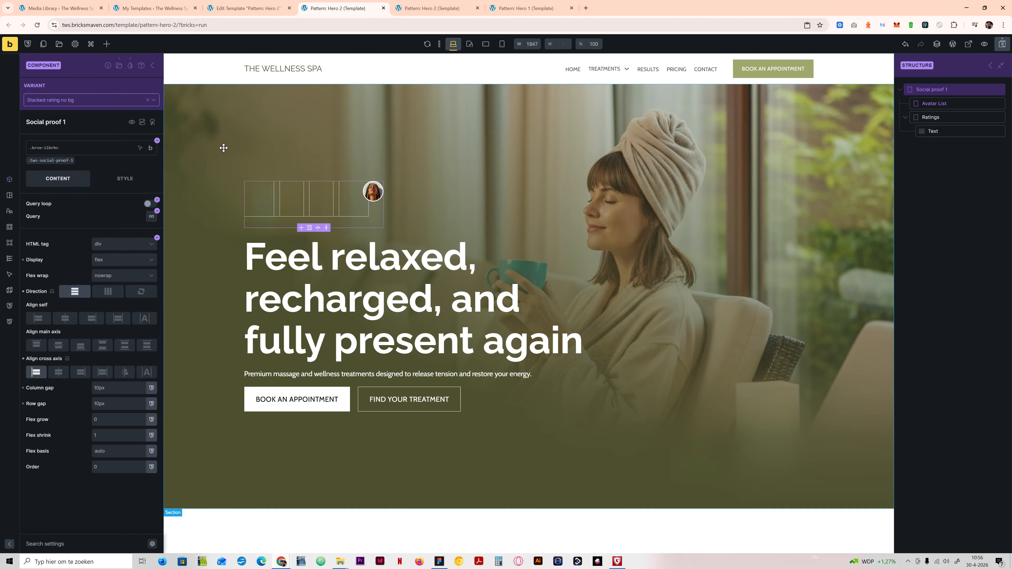
# Step: In the component's Stacked rating bg variant, set Social proof 1's direction to vertical (column) and align its cross axis to the start
pyautogui.click(103, 100)
pyautogui.click(74, 175)
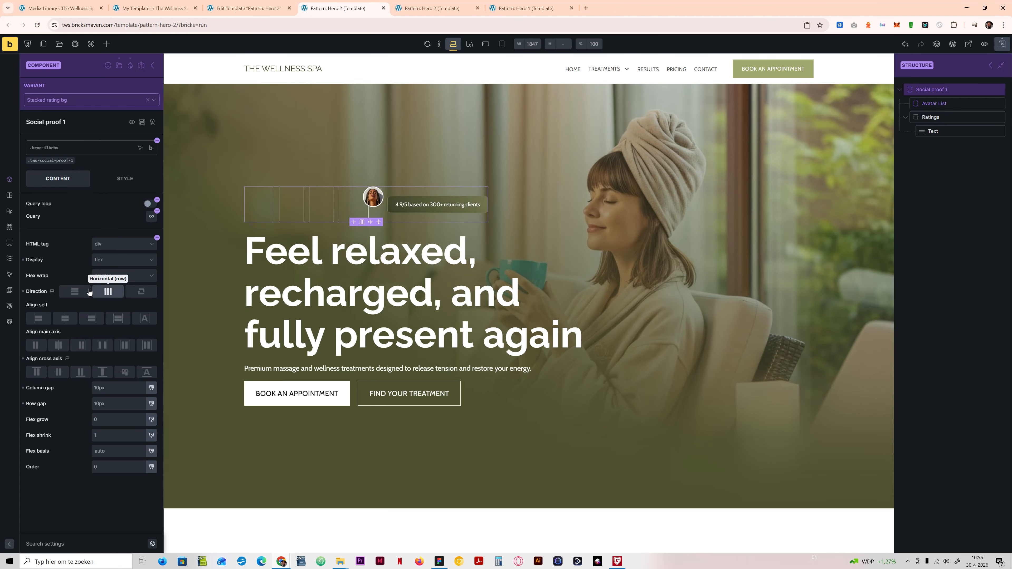
pyautogui.click(76, 291)
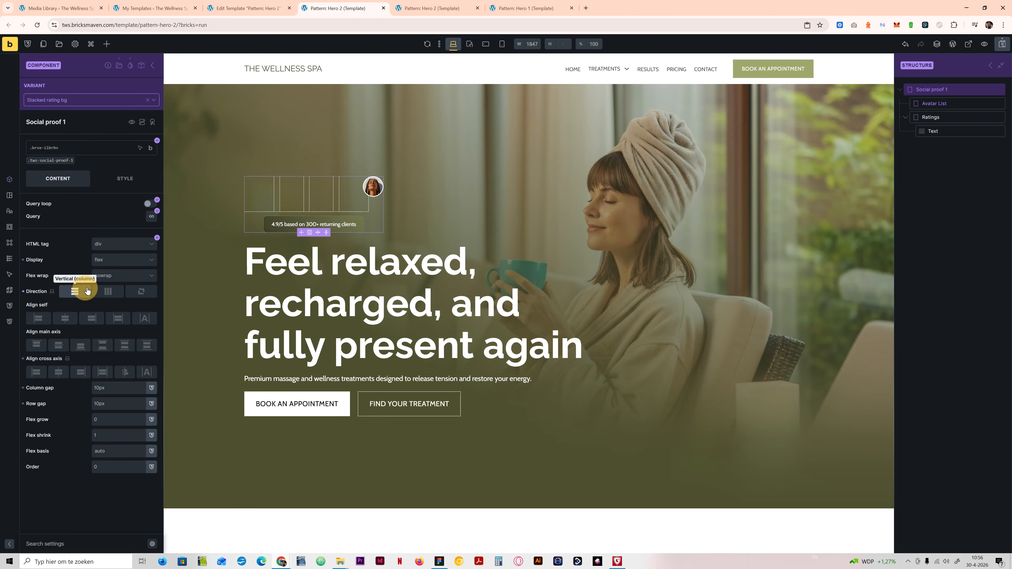
pyautogui.click(36, 371)
# Step: Check the Stacked rating bg variant at the tablet, mobile landscape and mobile portrait breakpoints, and return to the desktop breakpoint
pyautogui.click(470, 44)
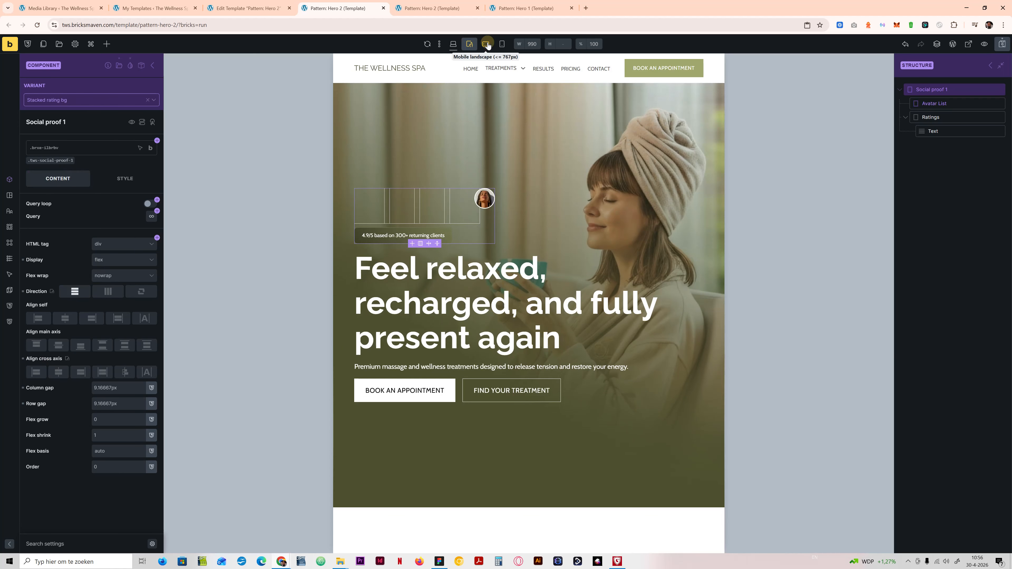
pyautogui.click(485, 44)
pyautogui.click(502, 44)
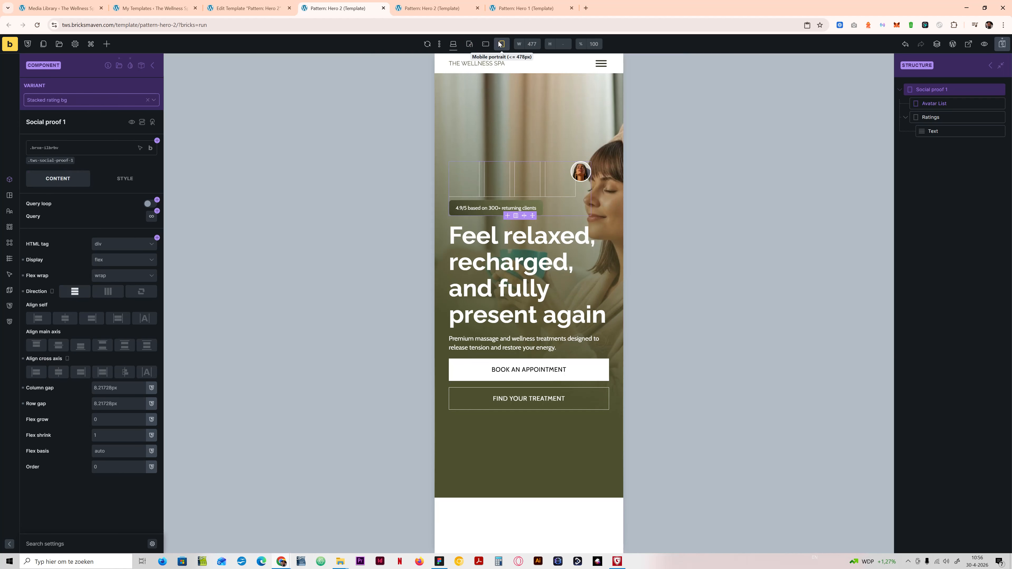
pyautogui.click(453, 43)
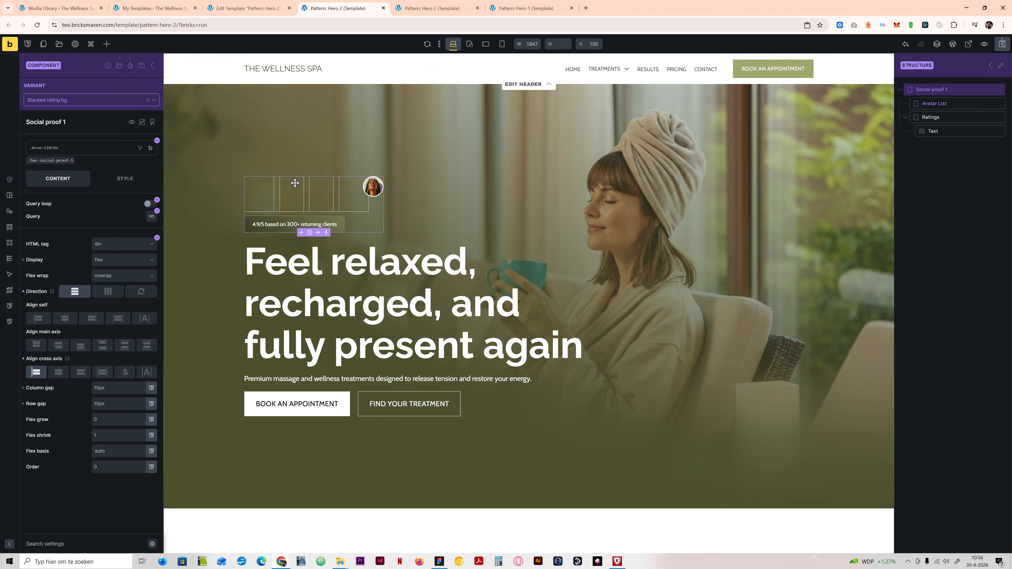
# Step: Leave component editing and compare the Social proof 1 instance's stacked, centered and inlined rating variants on the canvas
pyautogui.click(153, 65)
pyautogui.click(81, 98)
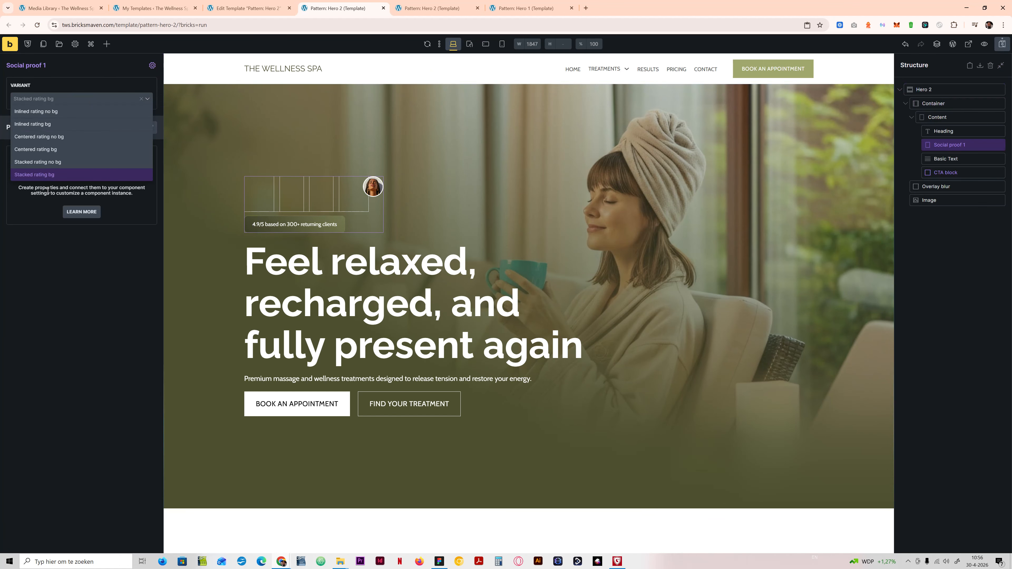
pyautogui.click(55, 161)
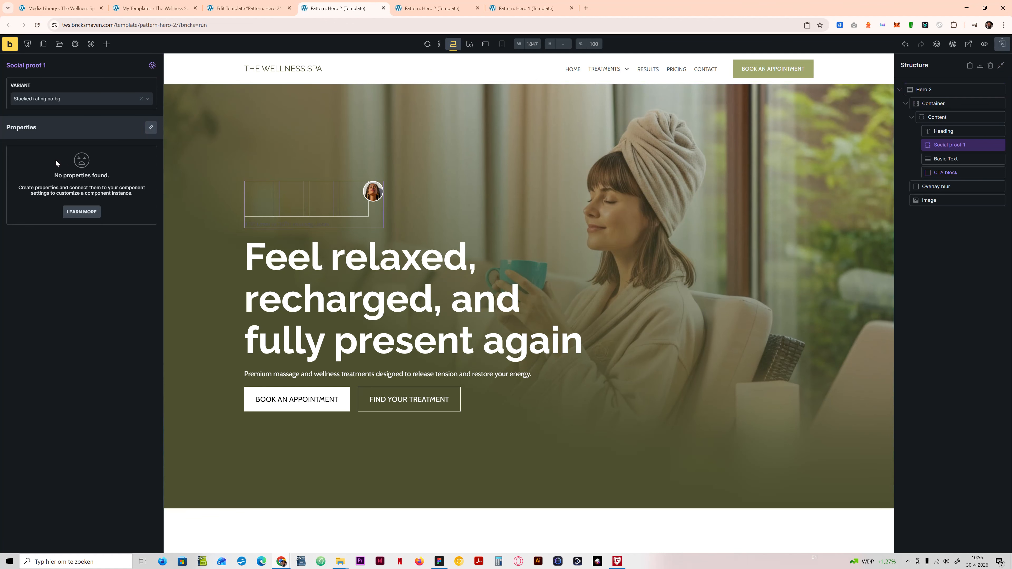
pyautogui.click(68, 105)
pyautogui.click(57, 150)
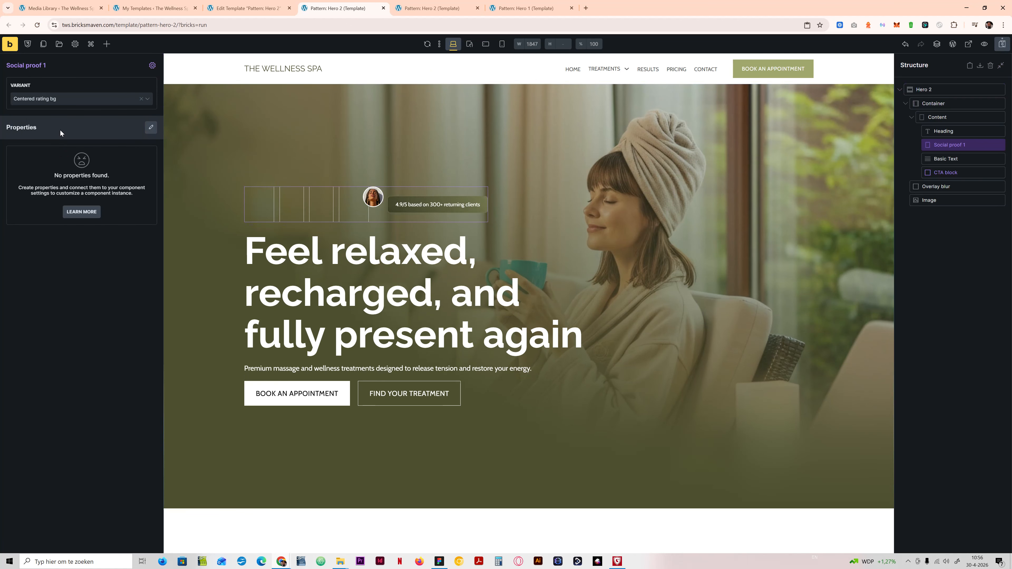
pyautogui.click(64, 101)
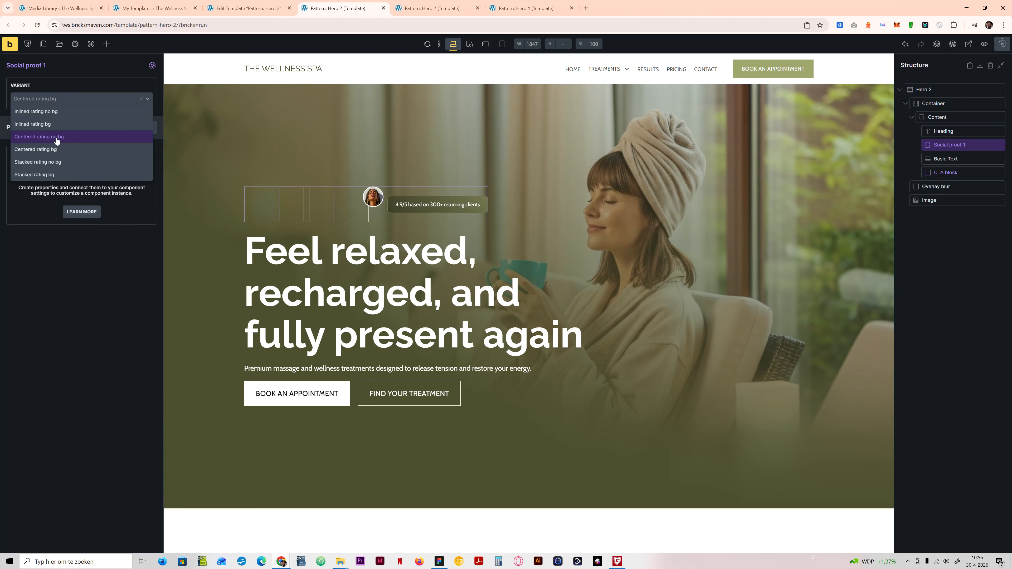
pyautogui.click(57, 137)
pyautogui.click(63, 102)
pyautogui.click(60, 124)
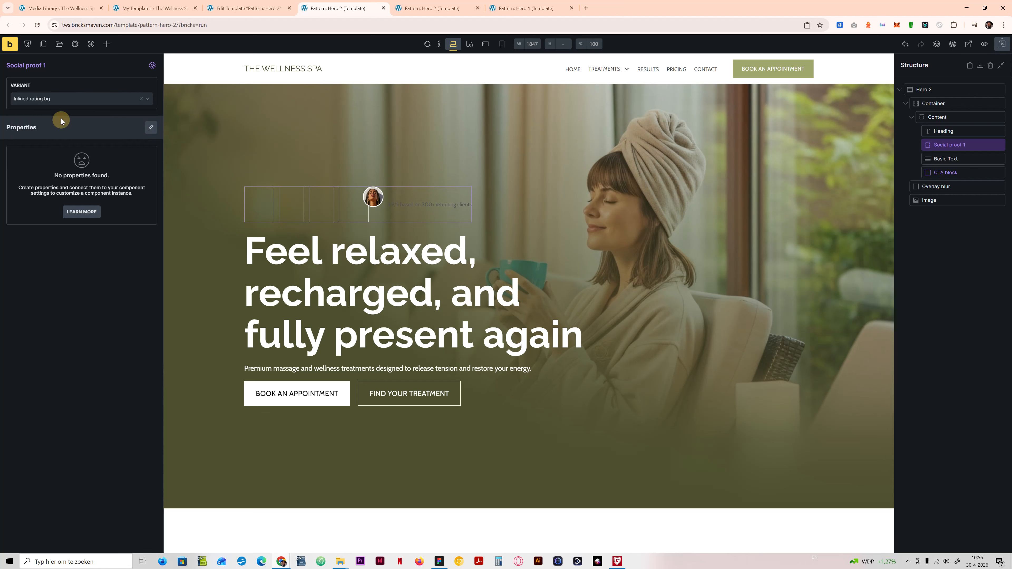
pyautogui.click(65, 100)
pyautogui.click(61, 118)
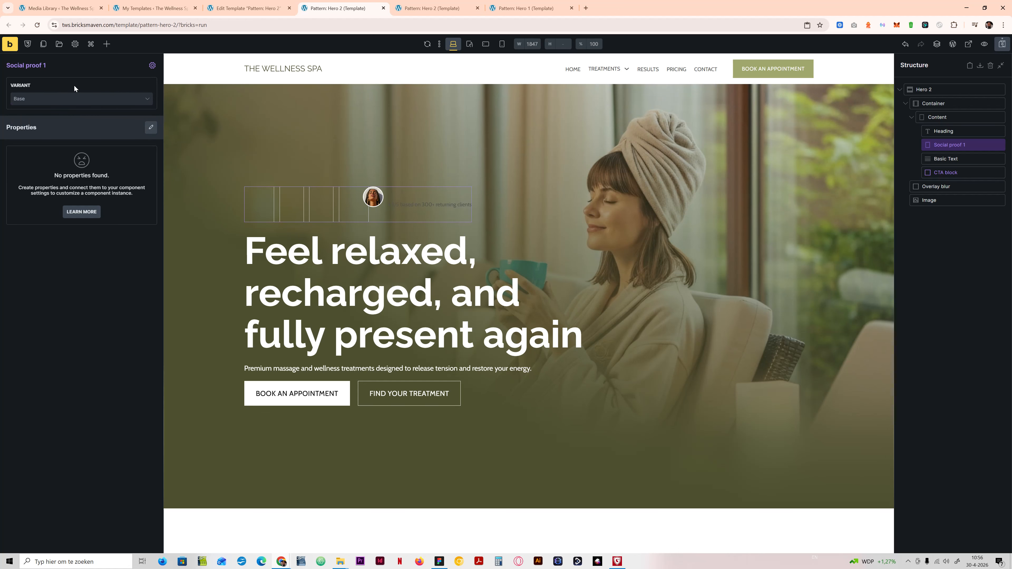
# Step: In the component's Centered rating no bg variant, set Social proof 1's direction to vertical (column) and center its cross axis
pyautogui.click(152, 66)
pyautogui.click(130, 101)
pyautogui.click(86, 148)
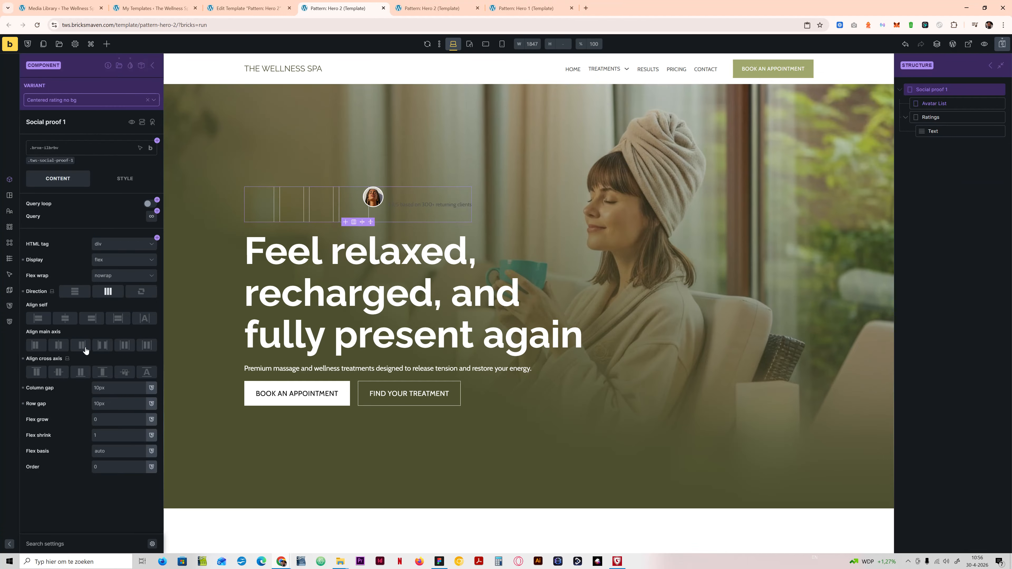
pyautogui.click(80, 296)
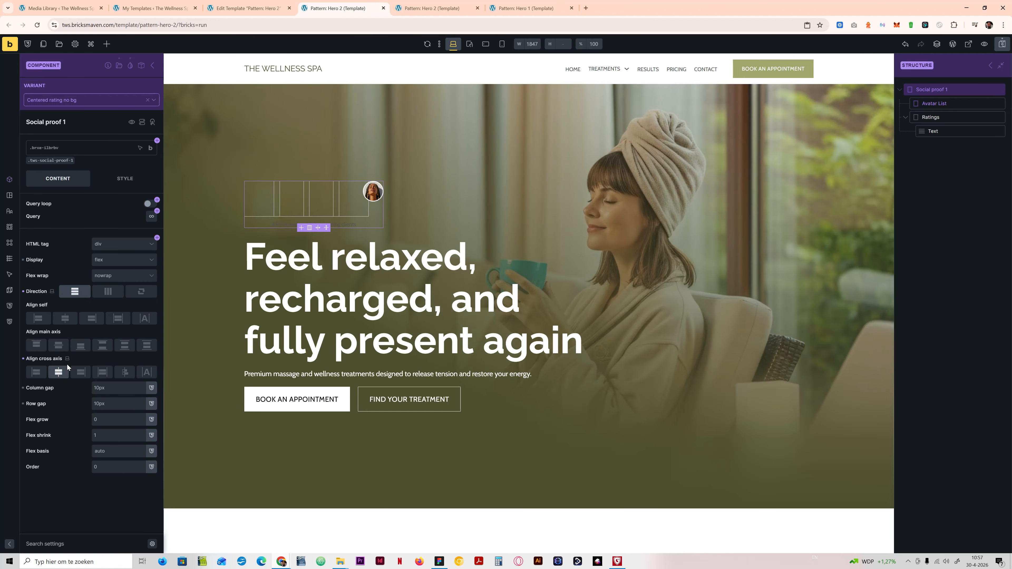
# Step: Give the component's Centered rating bg variant a vertical (column) direction and centered cross axis, and save the template
pyautogui.click(82, 101)
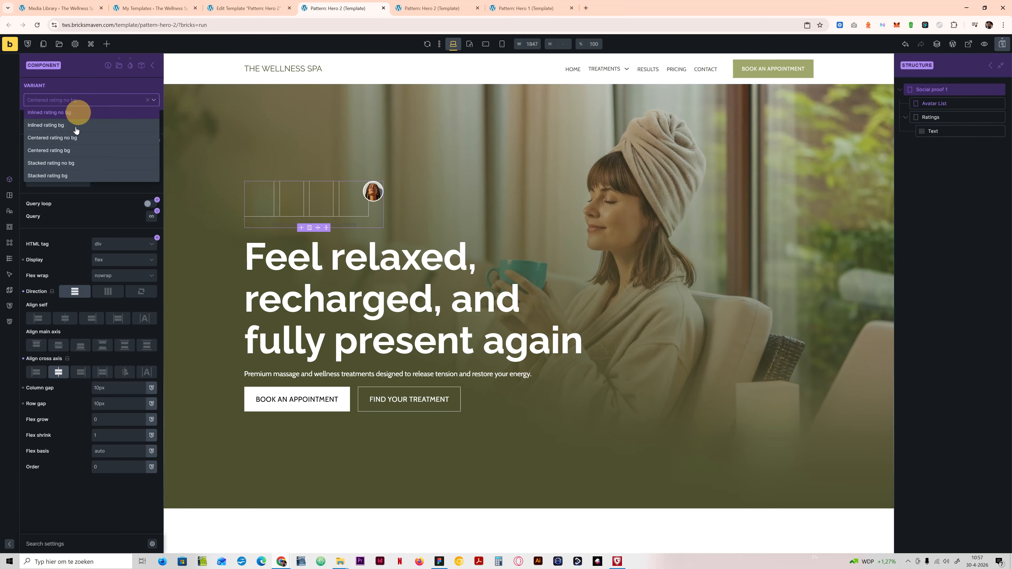
pyautogui.click(82, 155)
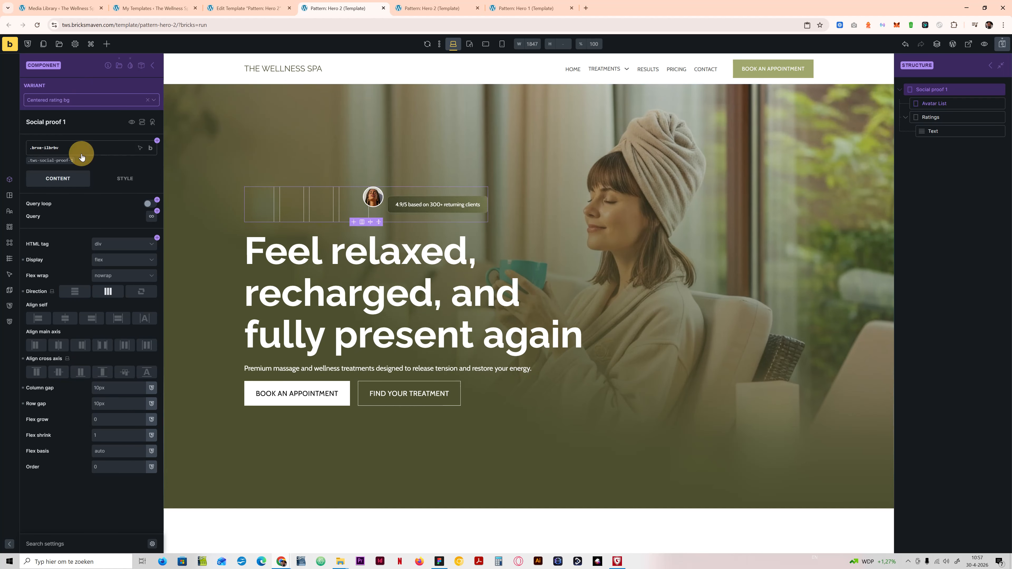
pyautogui.click(102, 278)
pyautogui.click(69, 274)
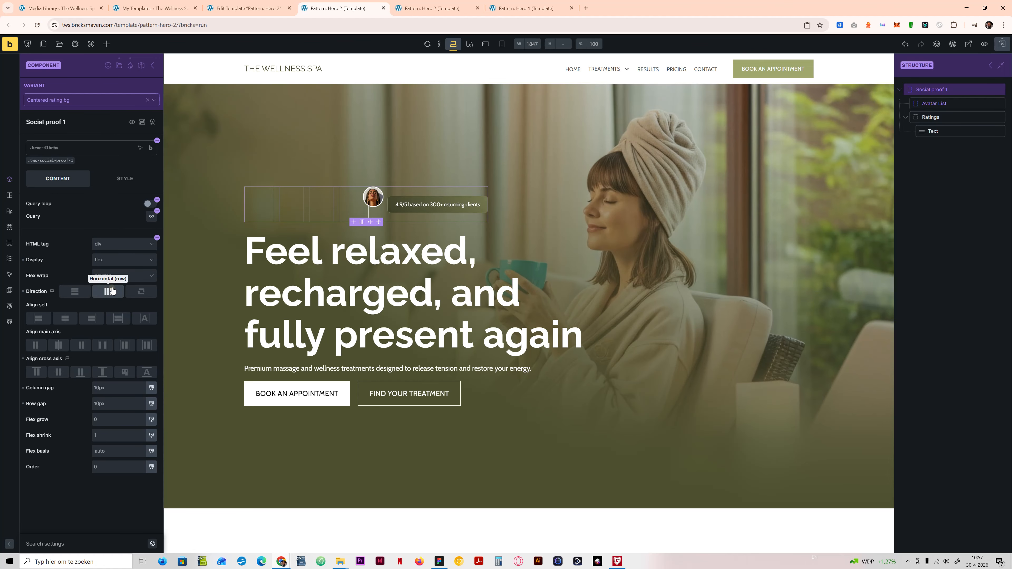
pyautogui.click(75, 291)
pyautogui.click(58, 373)
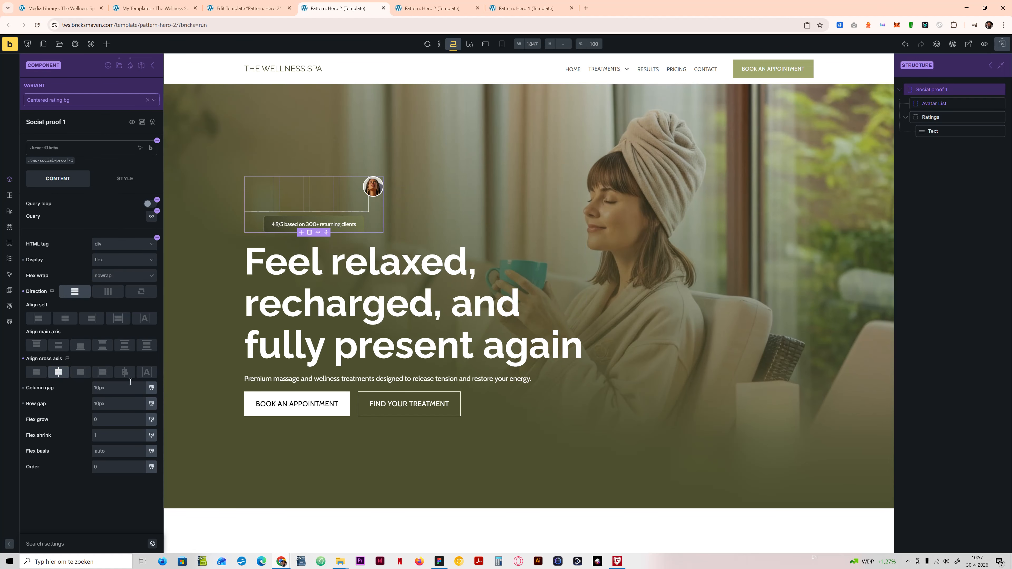
pyautogui.click(1002, 44)
# Step: Leave component editing and cycle the Social proof 1 instance through its inlined, centered and stacked rating variants, returning to the Base variant
pyautogui.click(152, 67)
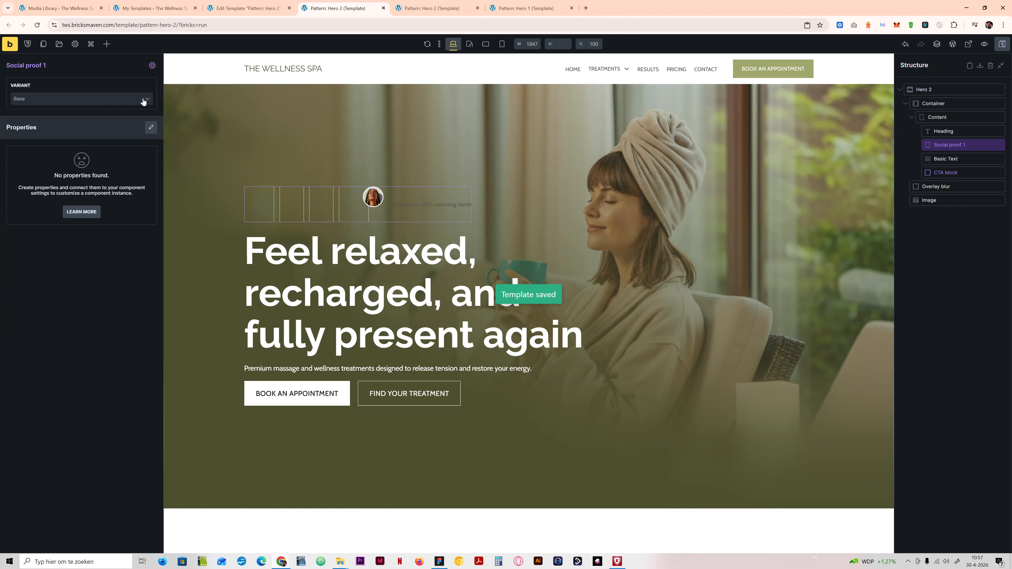
pyautogui.click(118, 102)
pyautogui.click(93, 122)
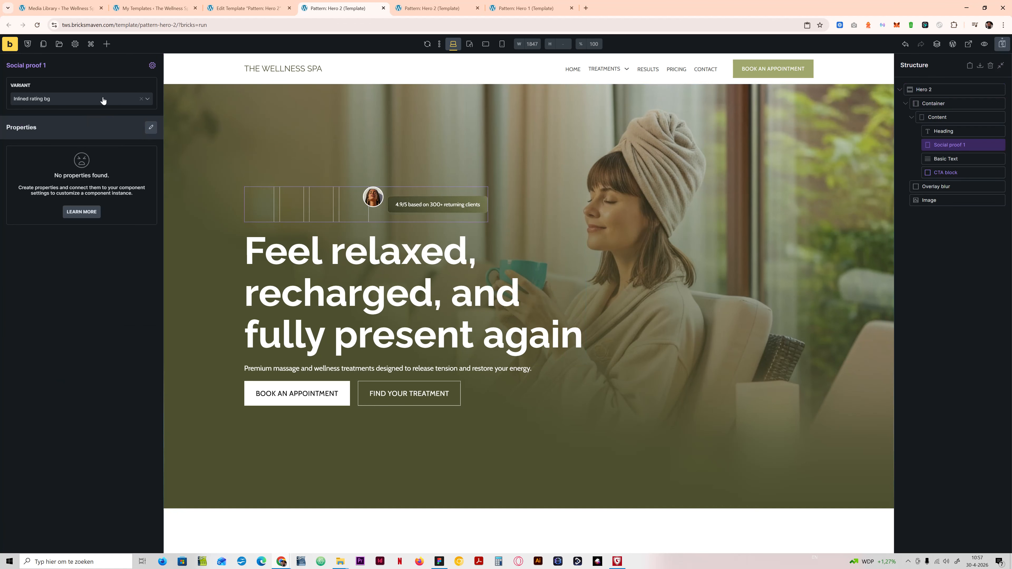
pyautogui.click(103, 101)
pyautogui.click(85, 123)
pyautogui.click(94, 103)
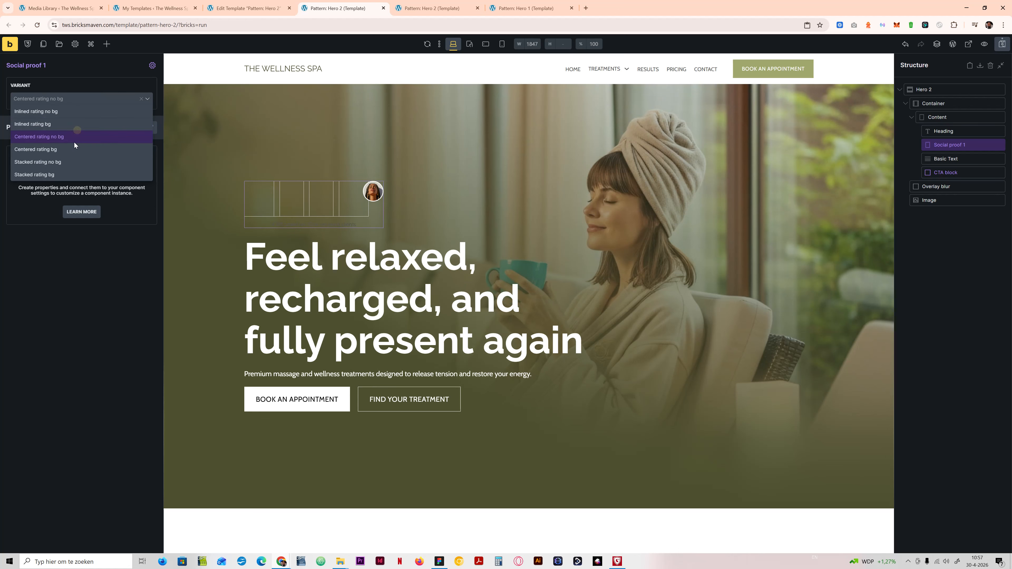
pyautogui.click(71, 149)
pyautogui.click(96, 104)
pyautogui.click(62, 156)
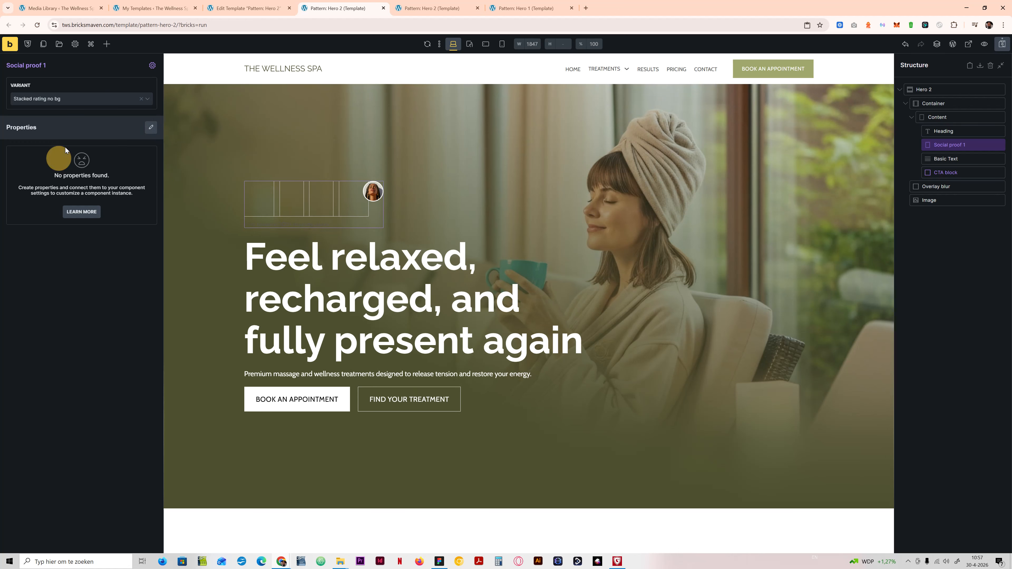
pyautogui.click(80, 102)
pyautogui.click(51, 174)
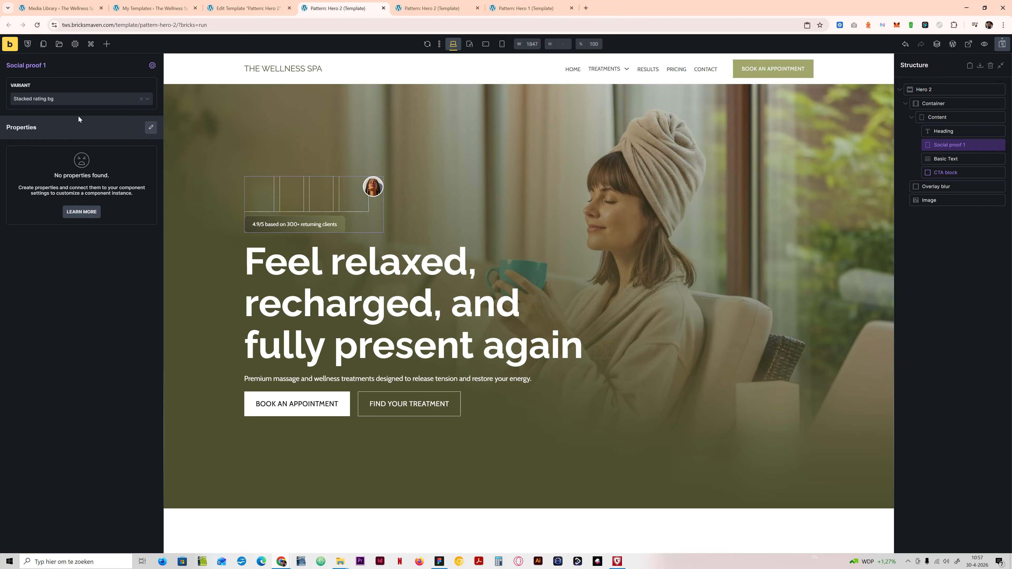
pyautogui.click(73, 102)
pyautogui.click(66, 122)
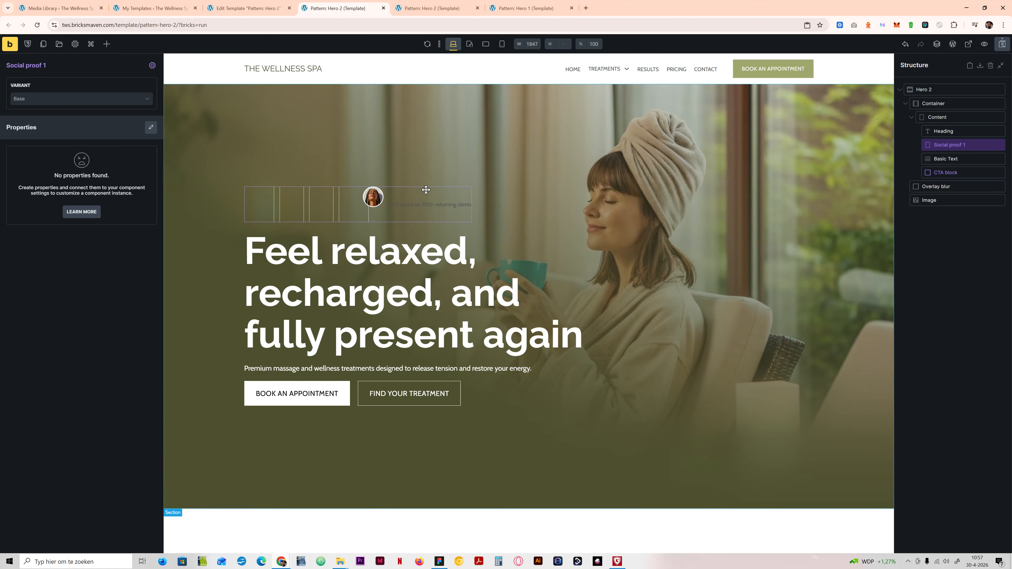
# Step: Switch the Social proof 1 instance through Inlined rating bg and both centered variants, and settle on Stacked rating bg
pyautogui.click(58, 103)
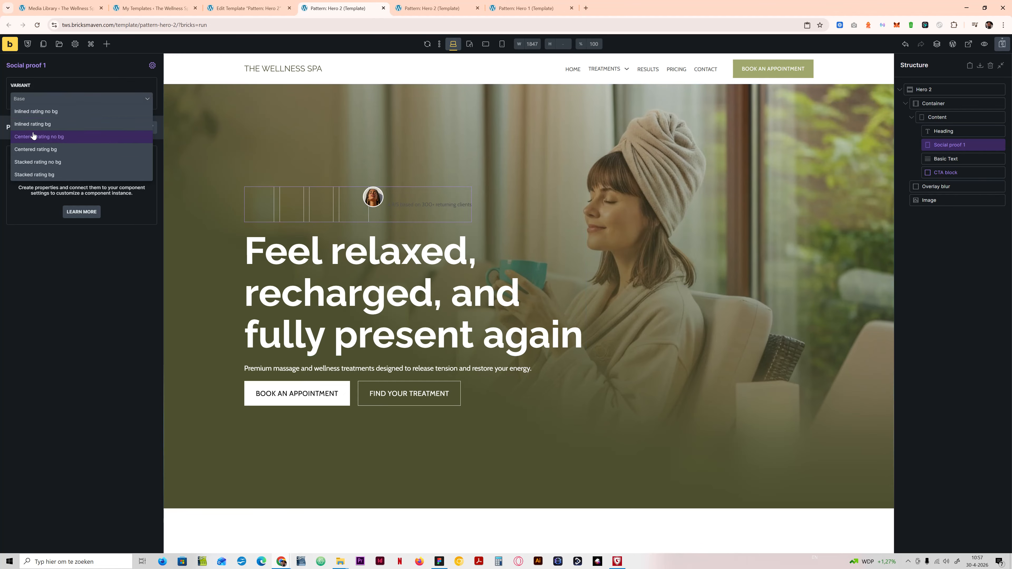
pyautogui.click(39, 126)
pyautogui.click(38, 99)
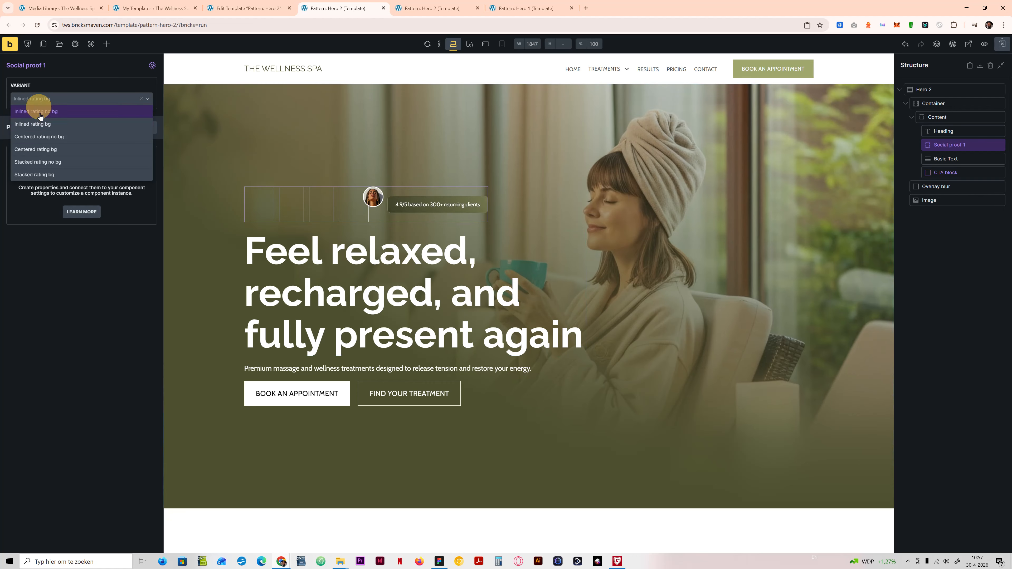
pyautogui.click(45, 139)
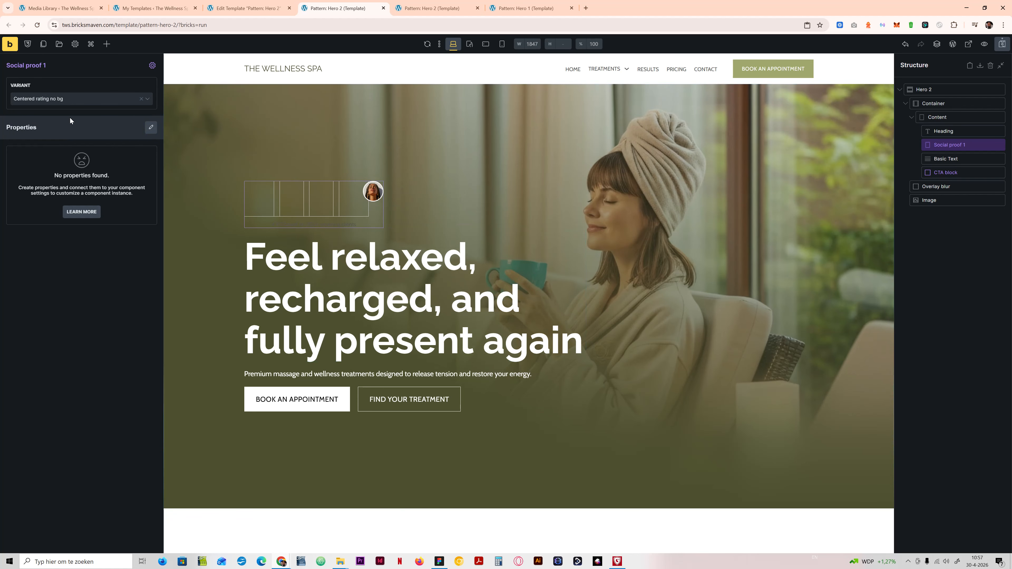
pyautogui.click(66, 100)
pyautogui.click(40, 153)
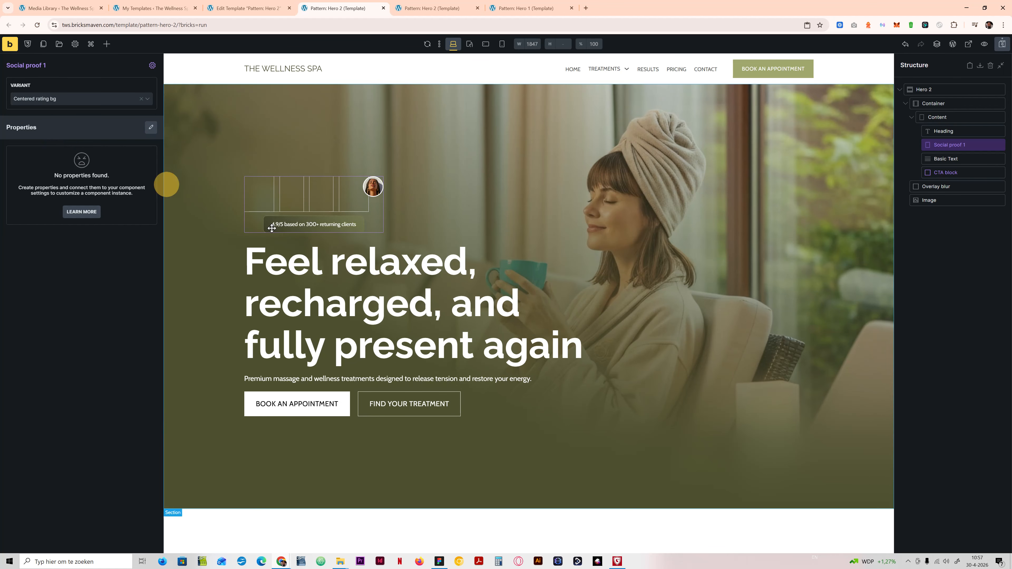
pyautogui.click(60, 103)
pyautogui.click(151, 173)
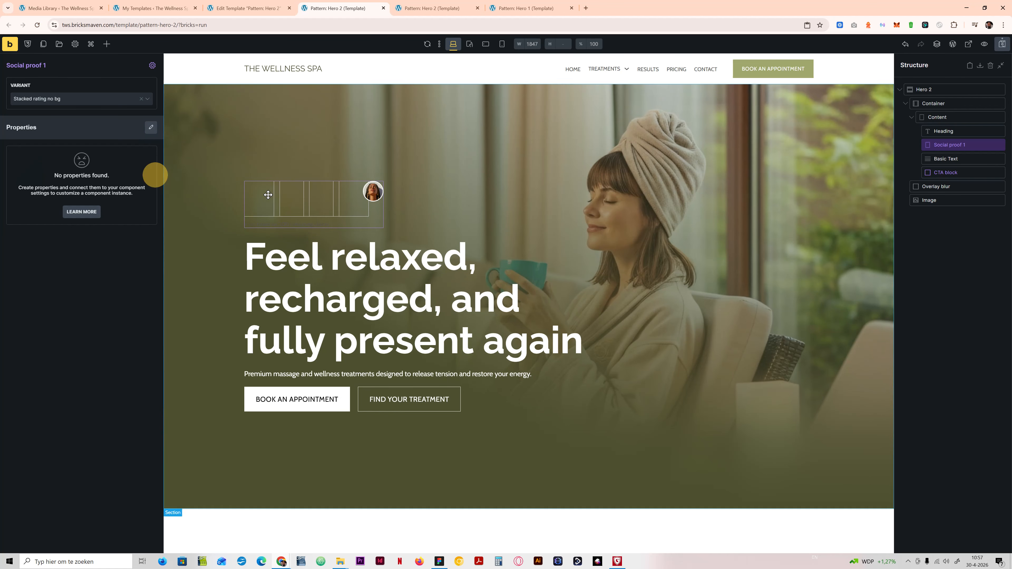
pyautogui.click(64, 102)
pyautogui.click(64, 164)
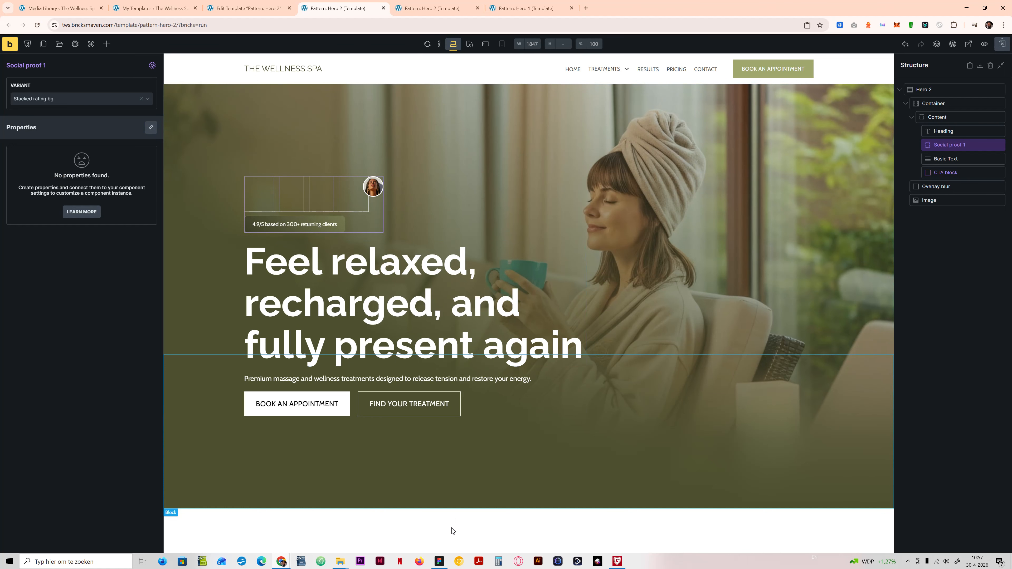
# Step: Switch to Figma and examine the rating block in the hero of the Desktop v2 design
pyautogui.click(439, 562)
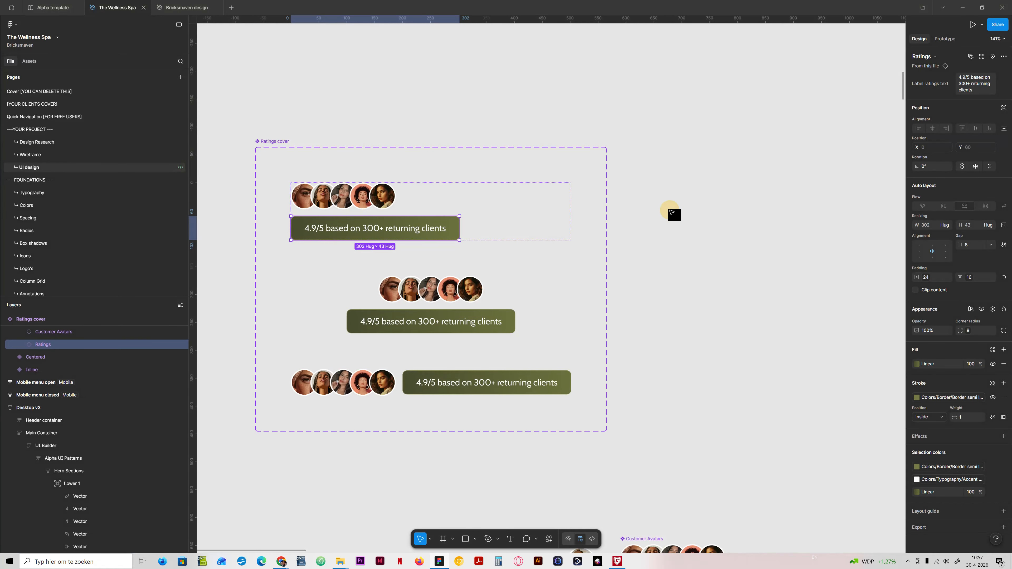
pyautogui.click(671, 211)
pyautogui.moveTo(866, 159); pyautogui.dragTo(463, 221)
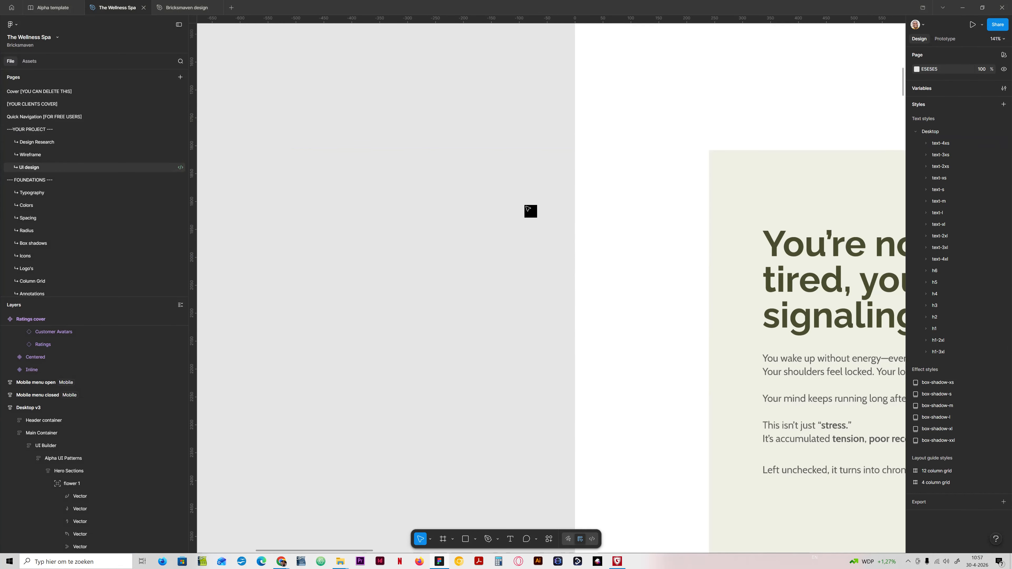
pyautogui.scroll(-2, 528, 208)
pyautogui.moveTo(821, 64); pyautogui.dragTo(264, 361)
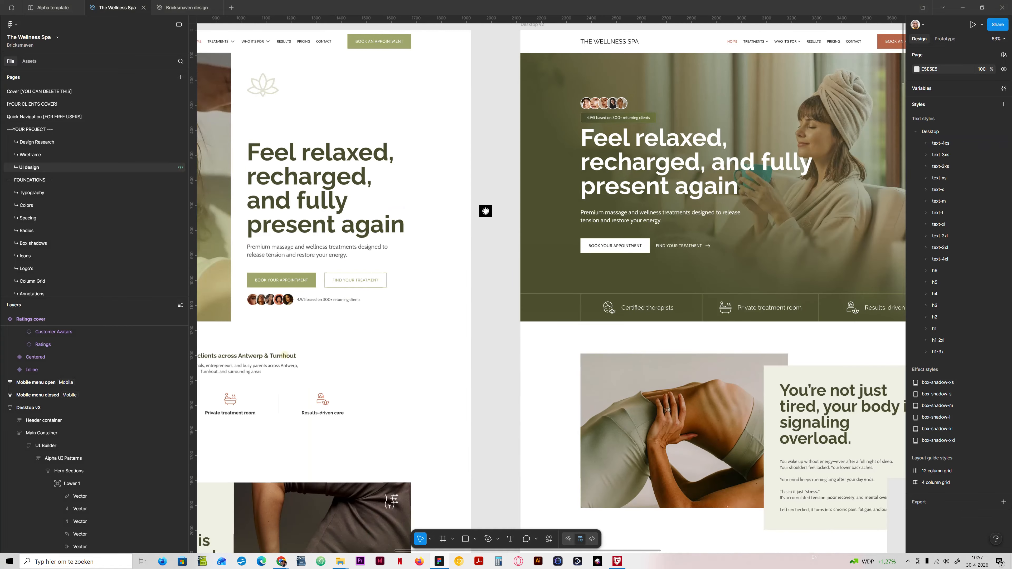
pyautogui.moveTo(485, 210); pyautogui.dragTo(308, 334)
pyautogui.scroll(2, 453, 249)
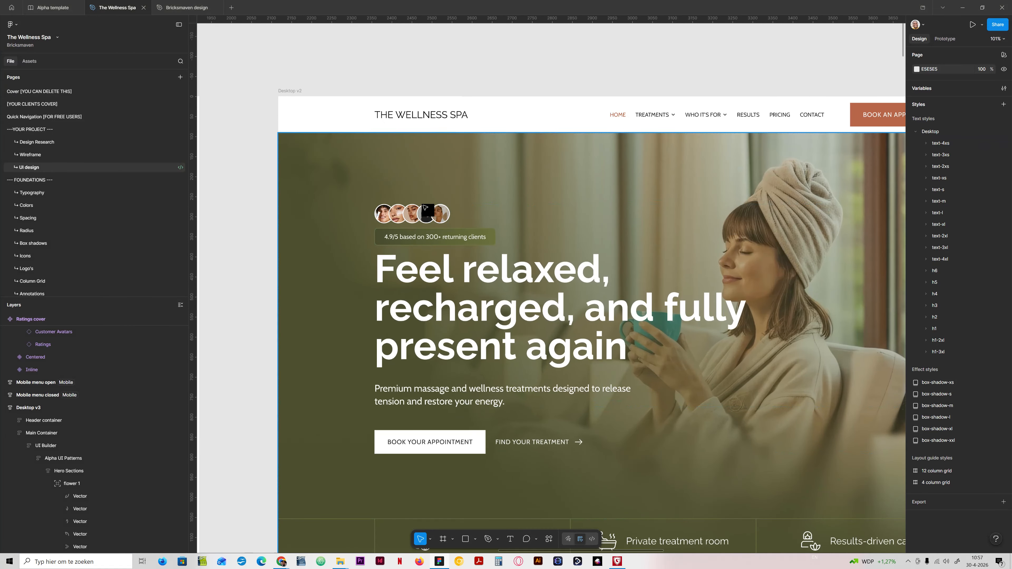
# Step: Switch back to Bricks, save the template and view the Hero 2 preview page
pyautogui.click(438, 562)
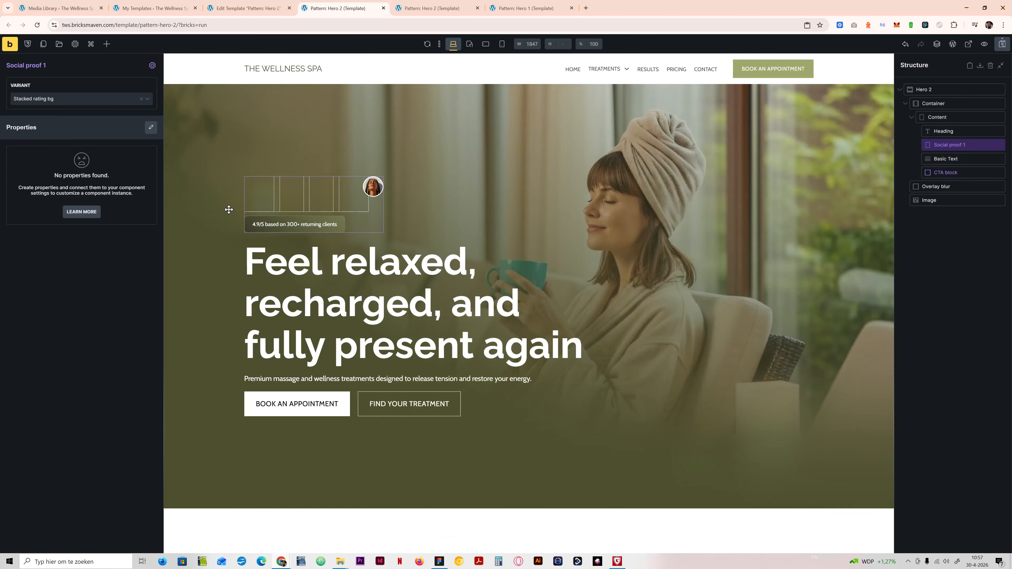
pyautogui.click(1003, 43)
pyautogui.click(443, 7)
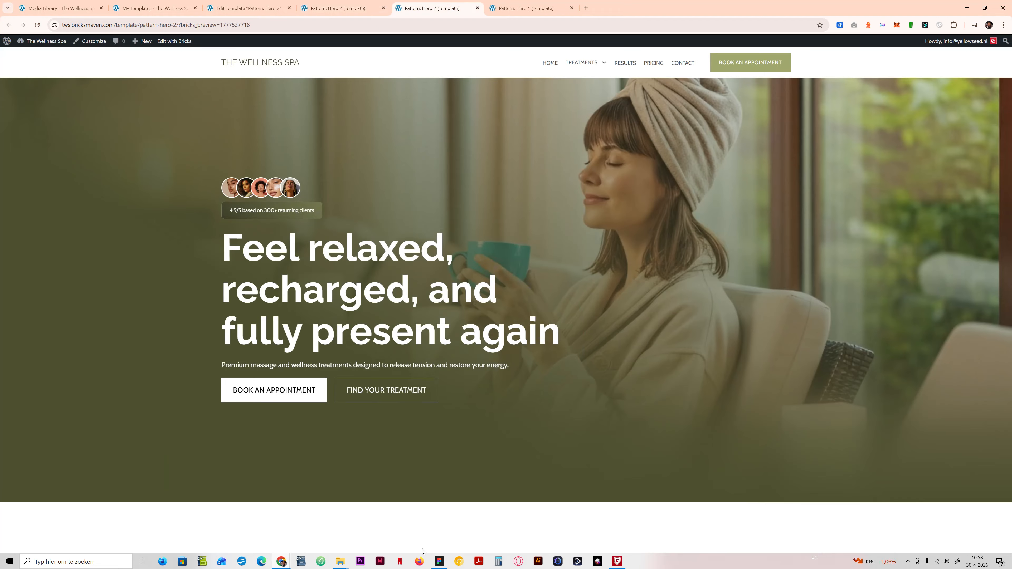
# Step: Switch to Figma to compare the previewed Hero 2 section with the Desktop v2 hero design
pyautogui.click(438, 562)
pyautogui.click(438, 562)
pyautogui.click(439, 562)
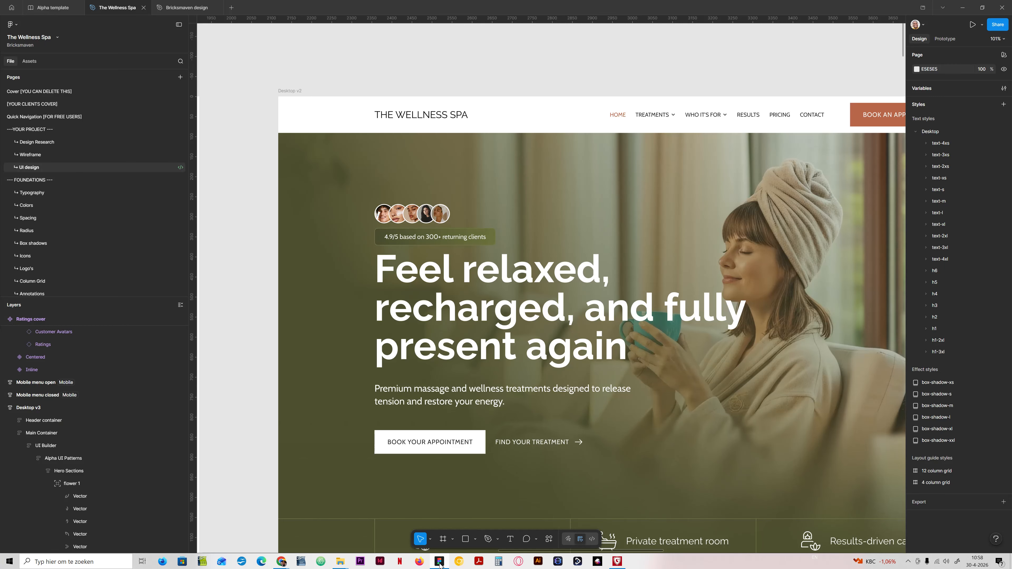
# Step: Switch back to Bricks and set the font size of the hero text's tws-hero-2__text class to text-l
pyautogui.click(439, 562)
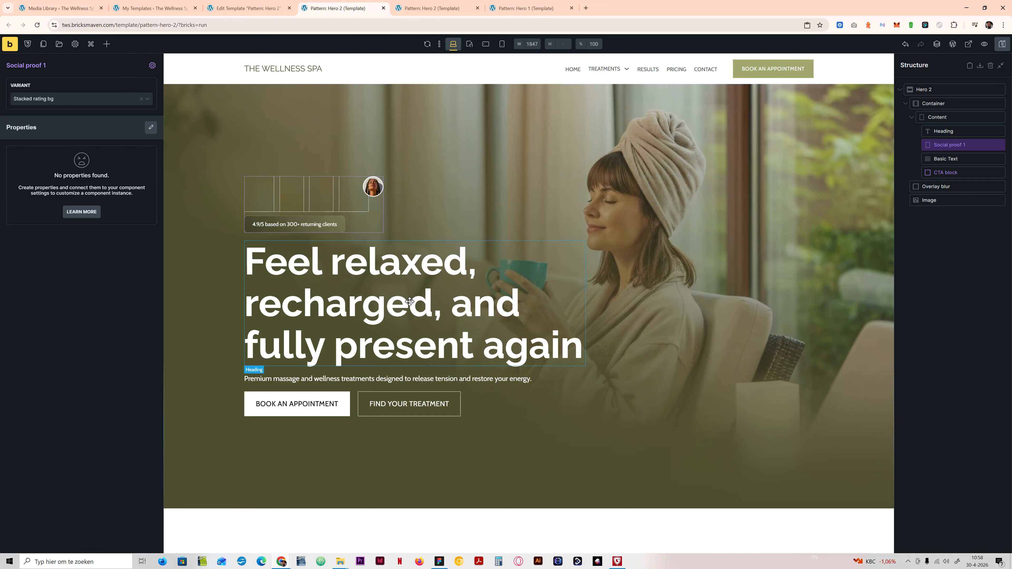
pyautogui.click(330, 375)
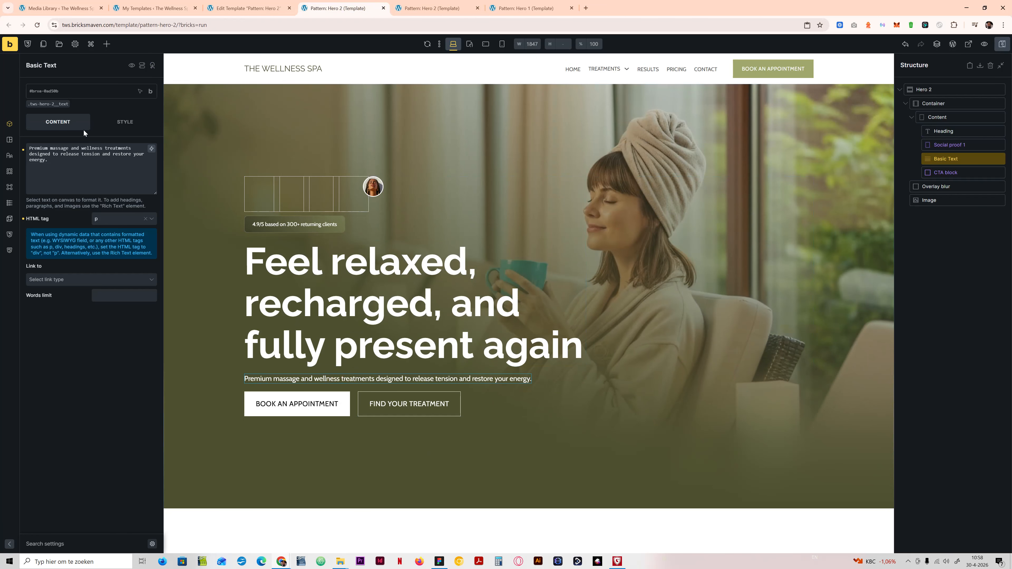
pyautogui.click(55, 105)
pyautogui.click(125, 122)
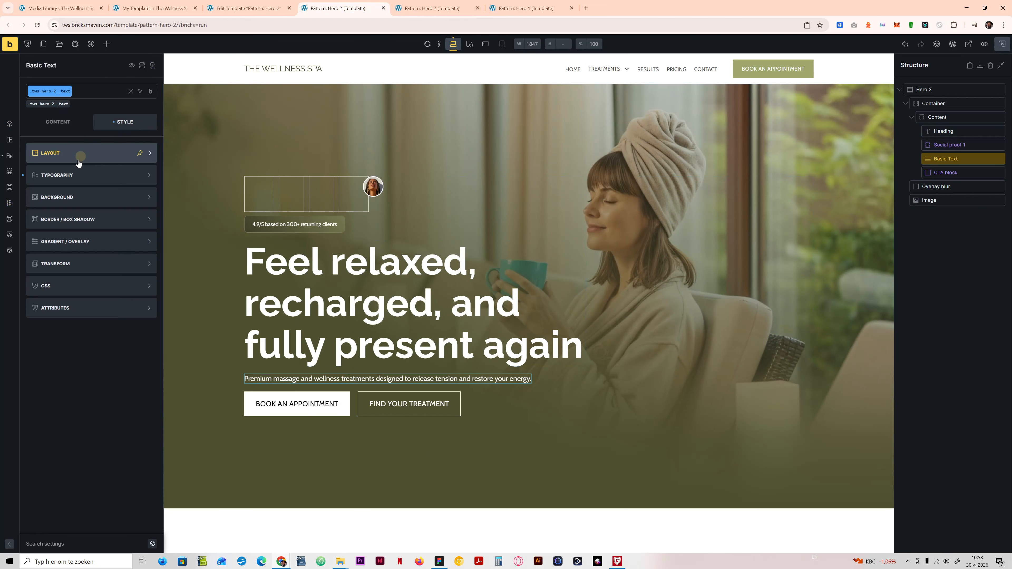
pyautogui.click(79, 155)
pyautogui.click(114, 205)
pyautogui.write('text')
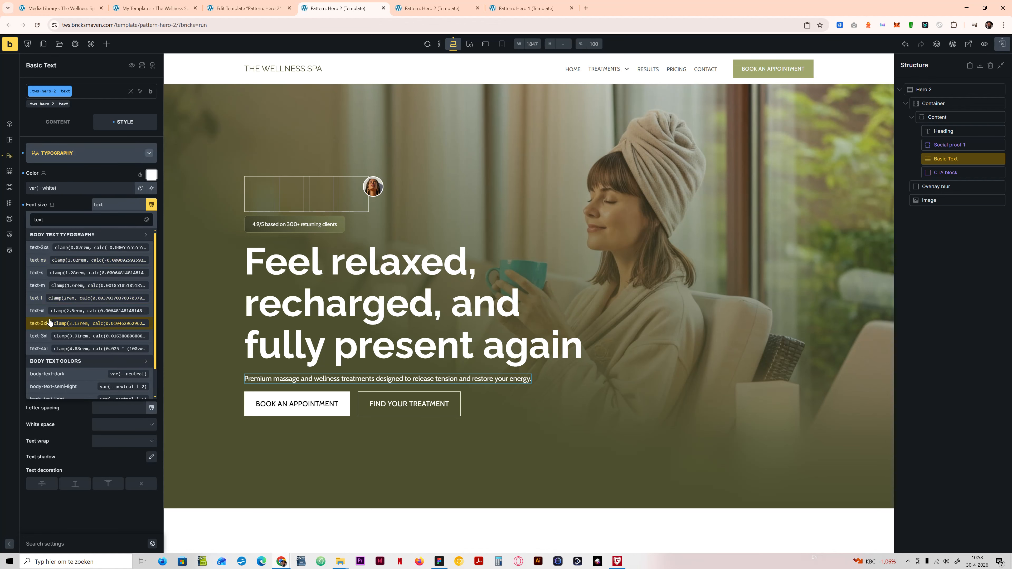
pyautogui.click(44, 299)
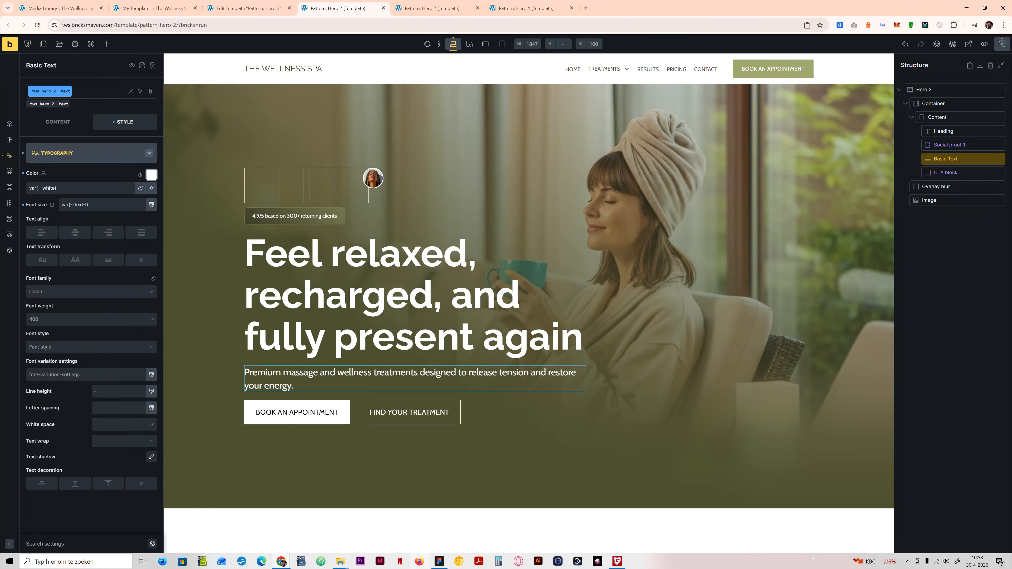
# Step: Give the hero text's class a maximum width of var(--width-m) and a width of 100%
pyautogui.click(437, 562)
pyautogui.click(437, 562)
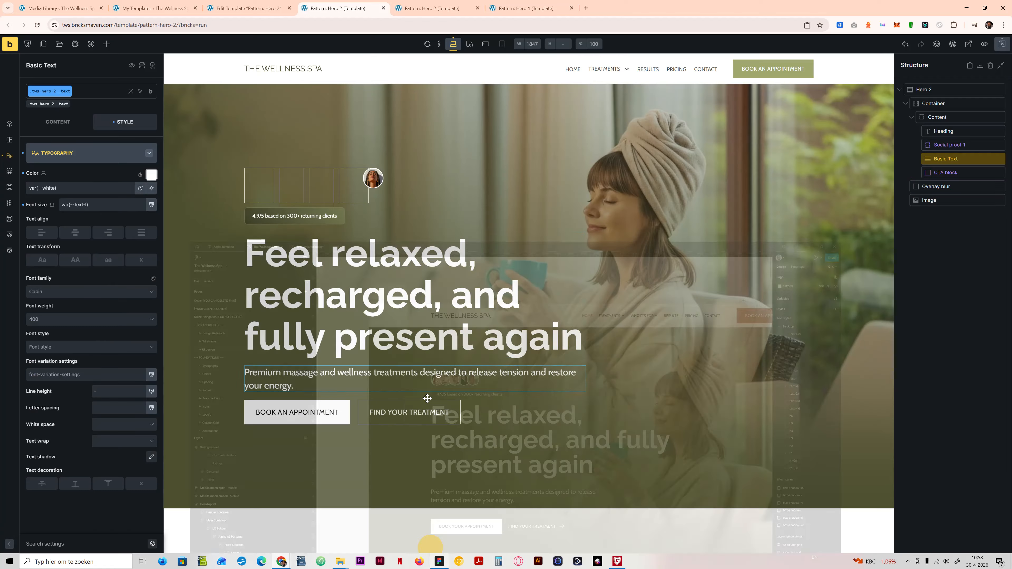
pyautogui.click(82, 165)
pyautogui.click(79, 152)
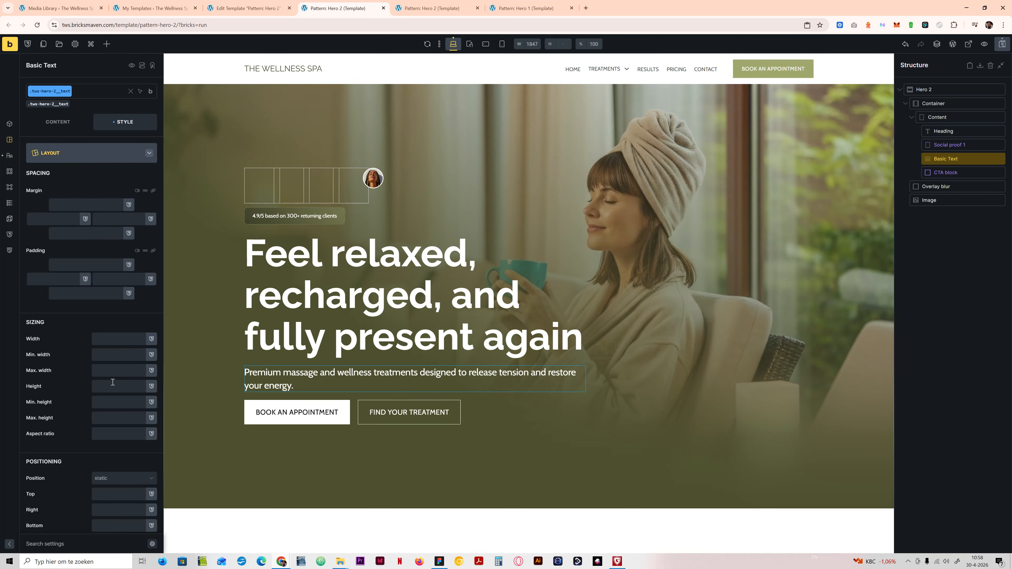
pyautogui.click(111, 367)
pyautogui.write('w')
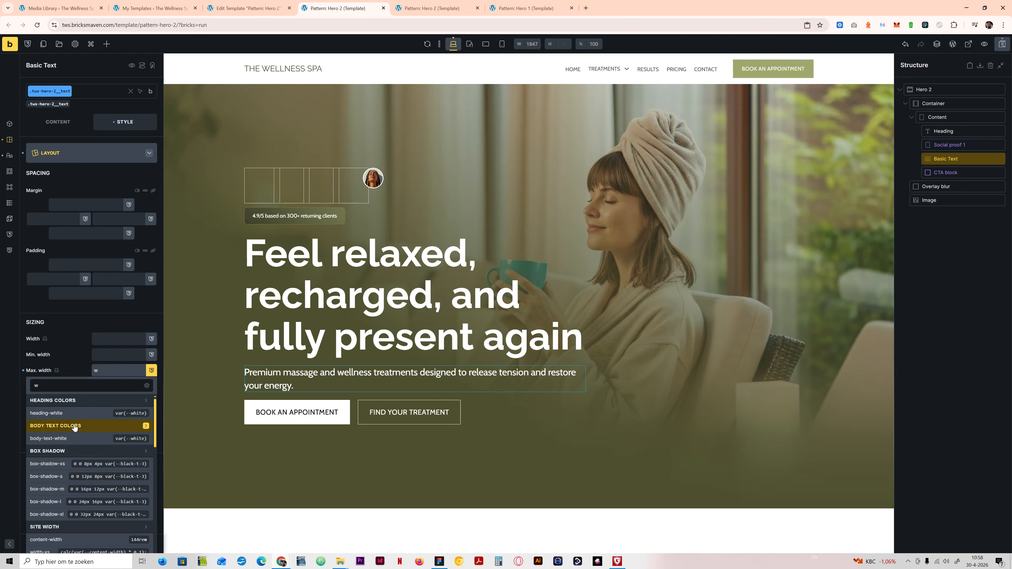
pyautogui.write('i')
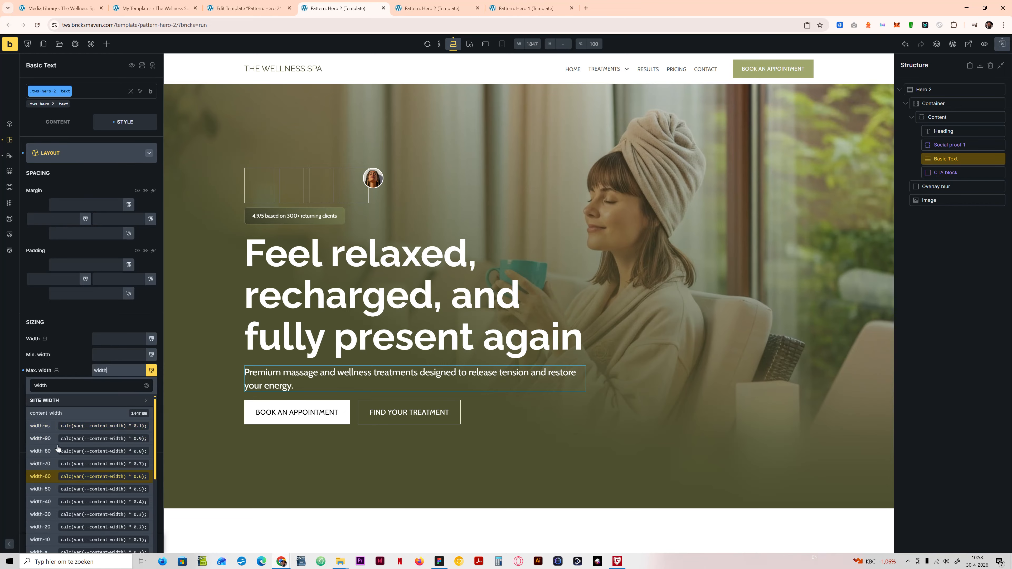
pyautogui.write('dth')
pyautogui.scroll(-3, 56, 454)
pyautogui.click(52, 483)
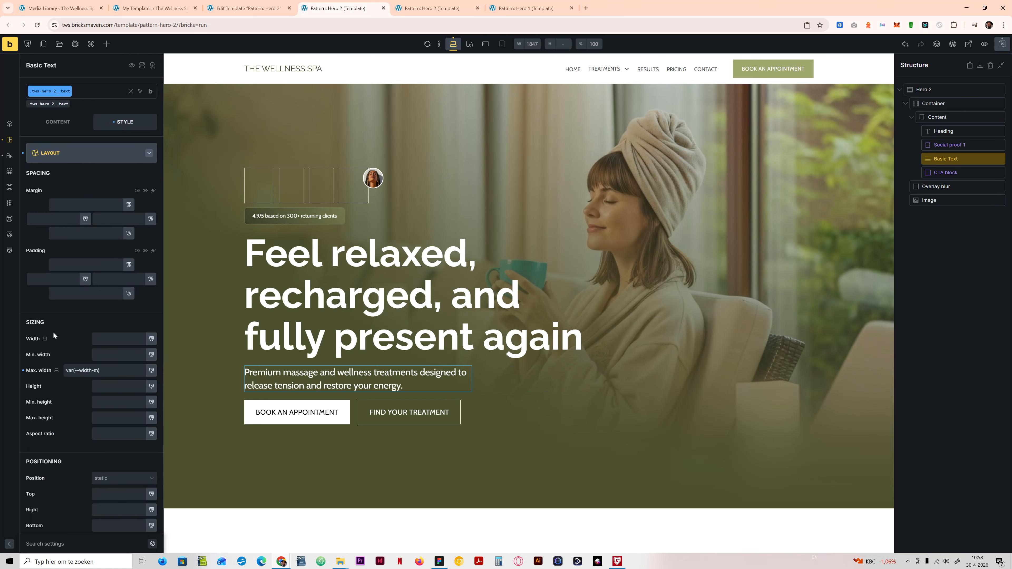
pyautogui.click(115, 339)
pyautogui.write('100%')
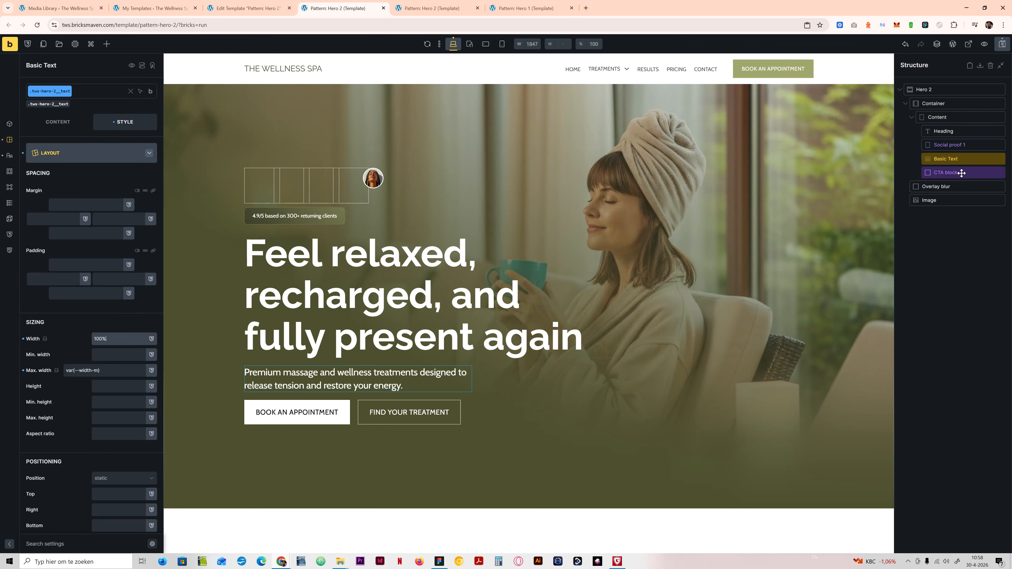
# Step: Wrap the Heading, Social proof 1 and Basic Text elements together in a block labelled Inner
pyautogui.keyDown('shift'); pyautogui.click(951, 136); pyautogui.keyUp('shift')
pyautogui.click(950, 136)
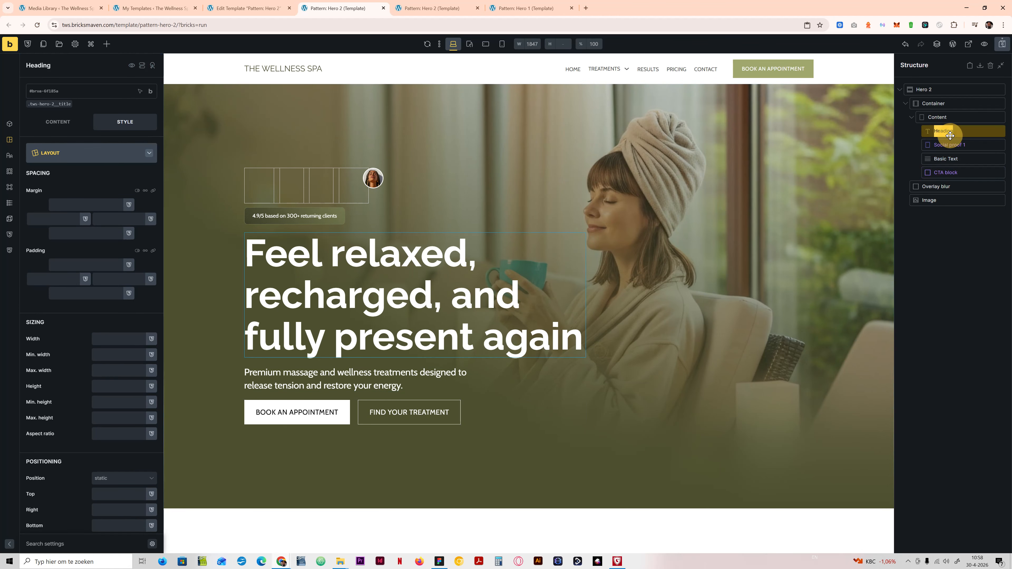
pyautogui.keyDown('shift'); pyautogui.click(958, 155); pyautogui.keyUp('shift')
pyautogui.rightClick(956, 134)
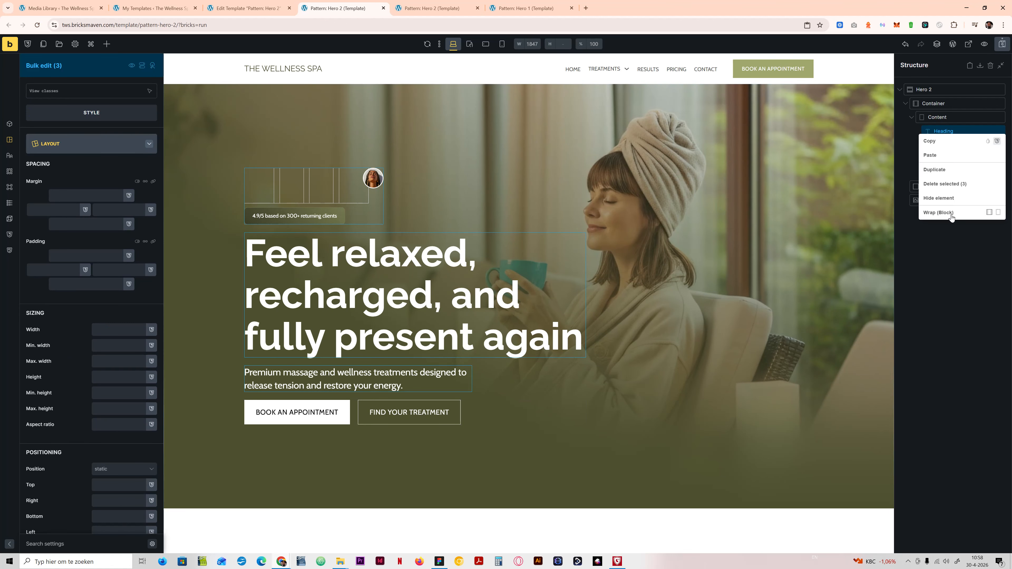
pyautogui.click(951, 219)
pyautogui.click(947, 128)
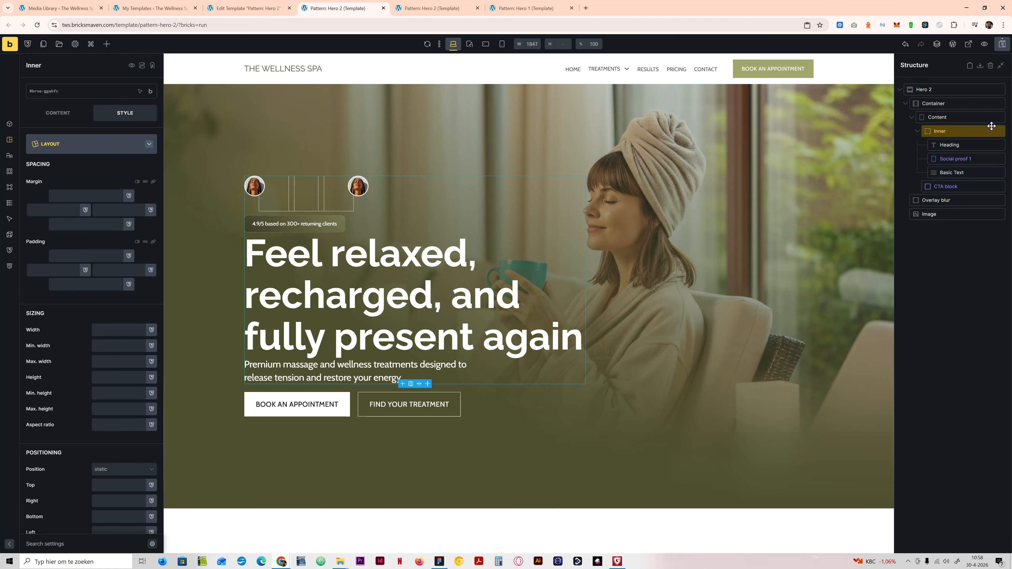
# Step: Create the class tws-hero-2__inner on the Inner block, based on the Content block's class name
pyautogui.click(940, 116)
pyautogui.moveTo(151, 91)
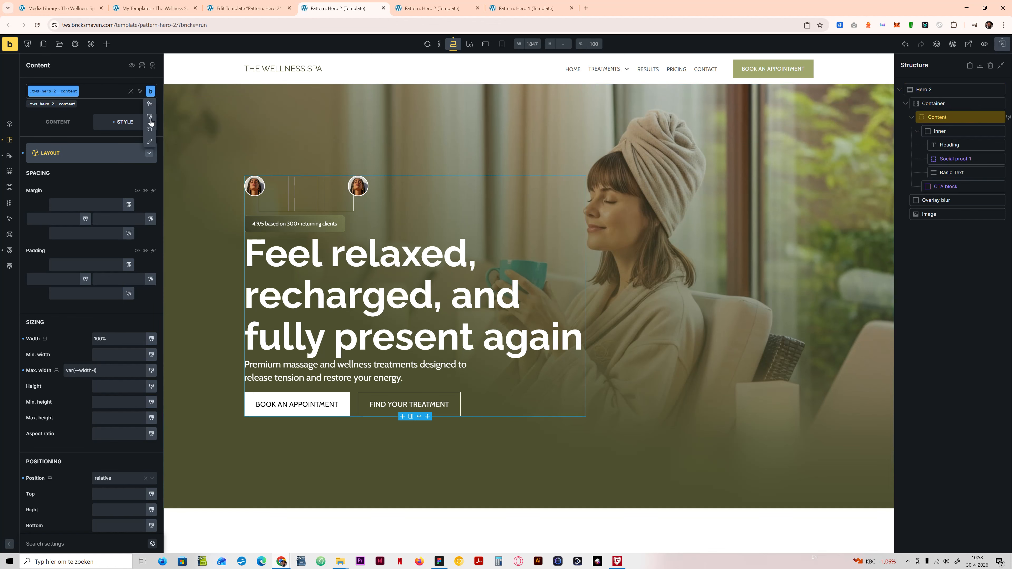
pyautogui.click(150, 140)
pyautogui.hotkey('ctrl', 'c')
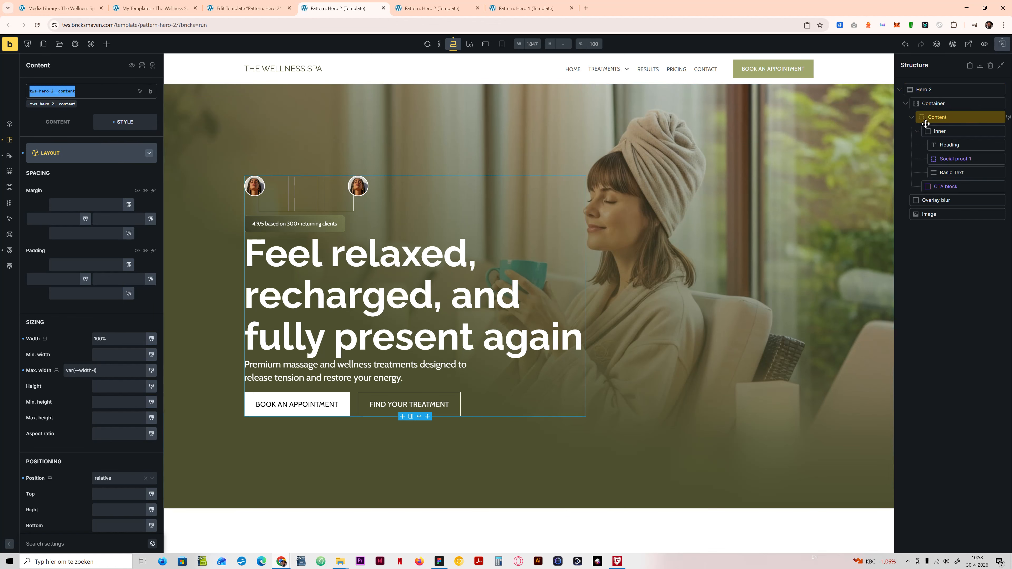
pyautogui.click(931, 131)
pyautogui.click(38, 91)
pyautogui.hotkey('ctrl', 'v')
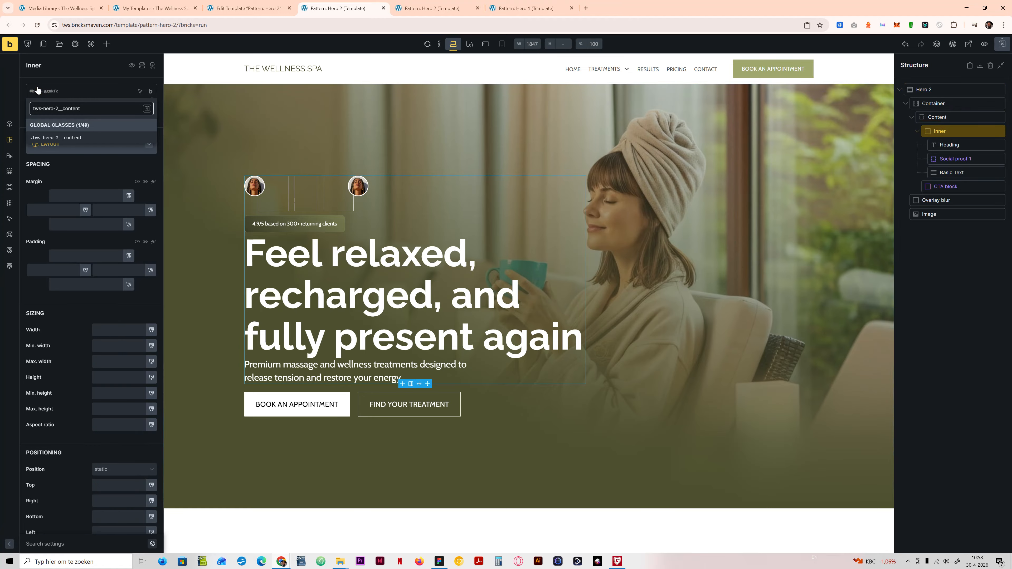
pyautogui.press('BackSpace')
pyautogui.press('BackSpace')
pyautogui.write('in')
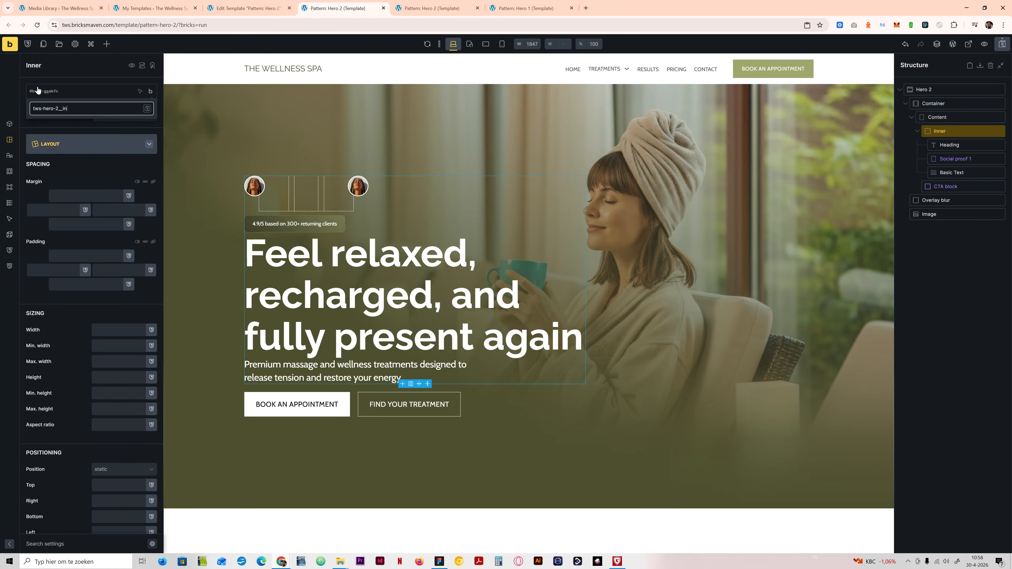
pyautogui.write('ner')
pyautogui.press('Return')
# Step: Set the row gap of the Inner block to var(--content-gap)
pyautogui.click(60, 121)
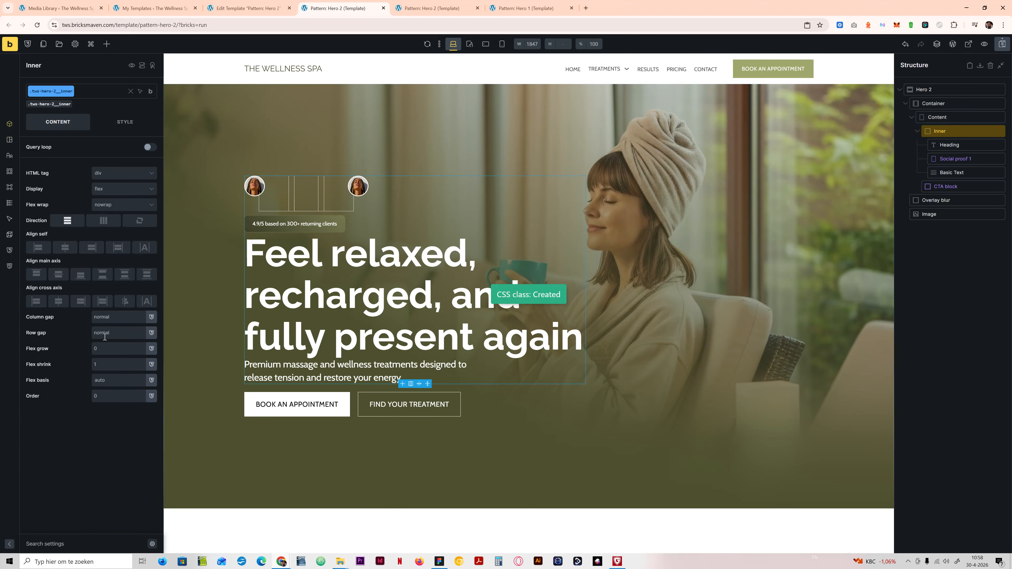
pyautogui.click(106, 333)
pyautogui.write('content')
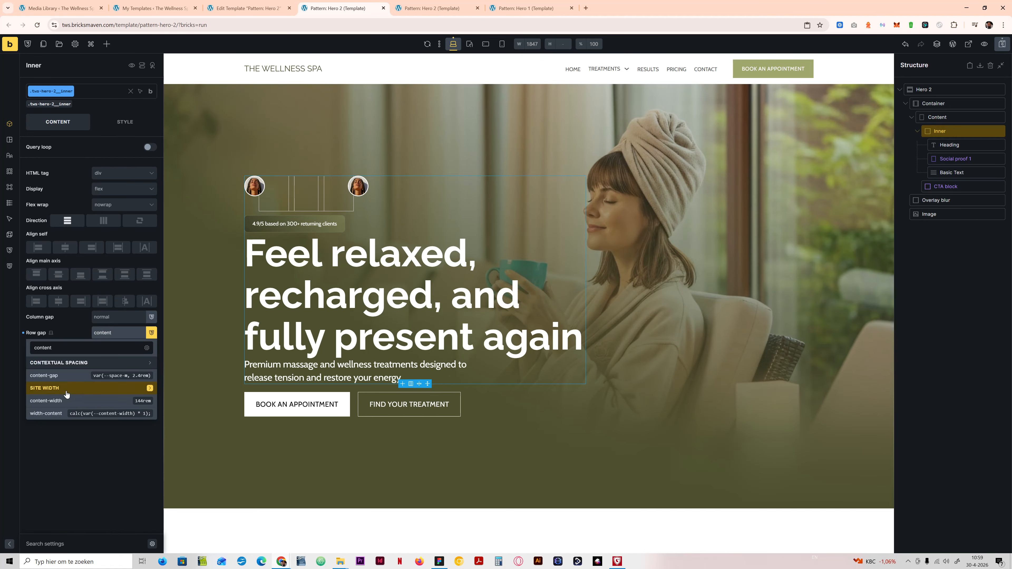
pyautogui.click(73, 376)
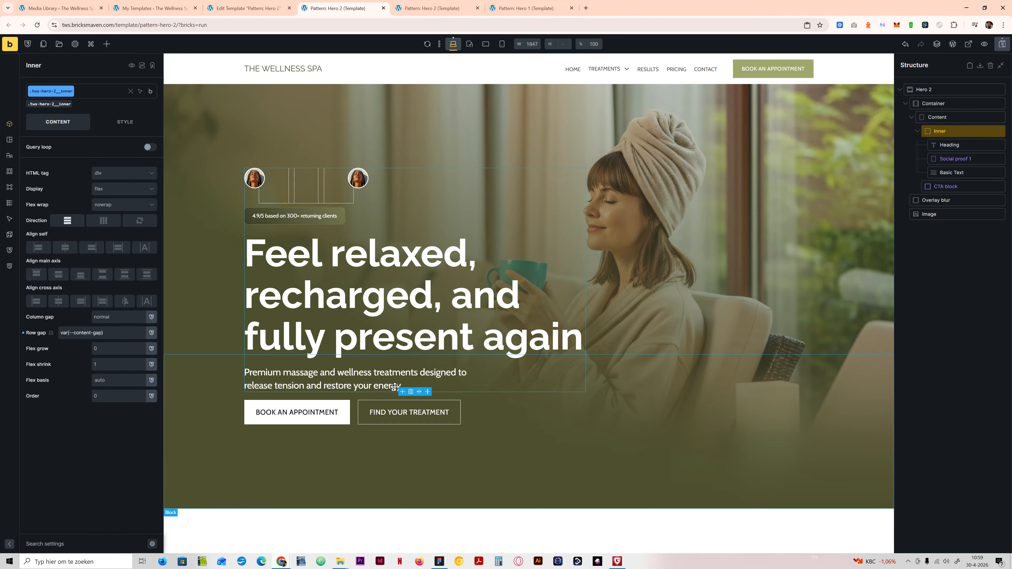
# Step: Set the Content block's row gap to calc(var(--content-gap) * 2), save the template and view the Hero 2 preview page
pyautogui.click(937, 117)
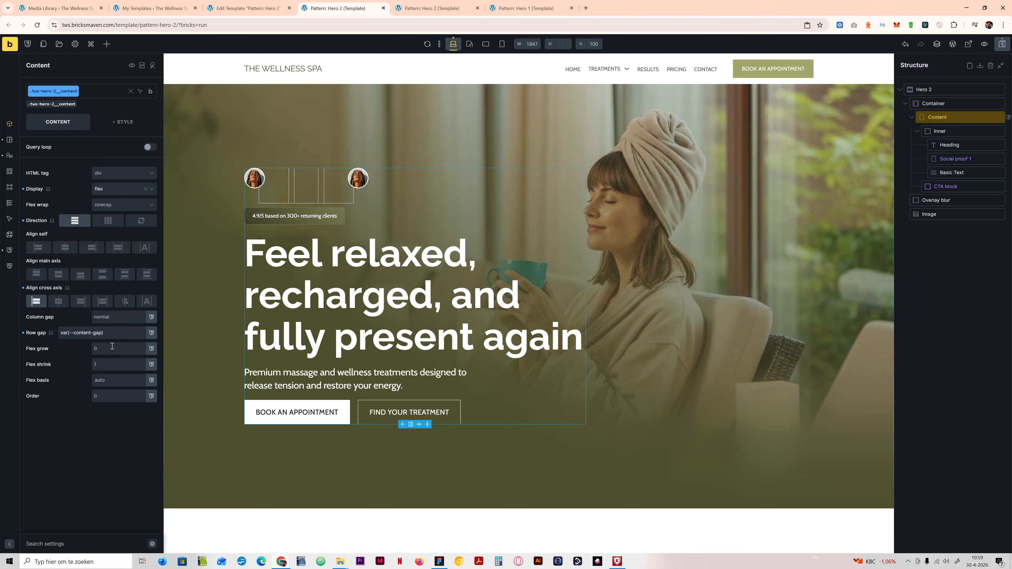
pyautogui.moveTo(116, 334); pyautogui.dragTo(43, 334)
pyautogui.write('calc')
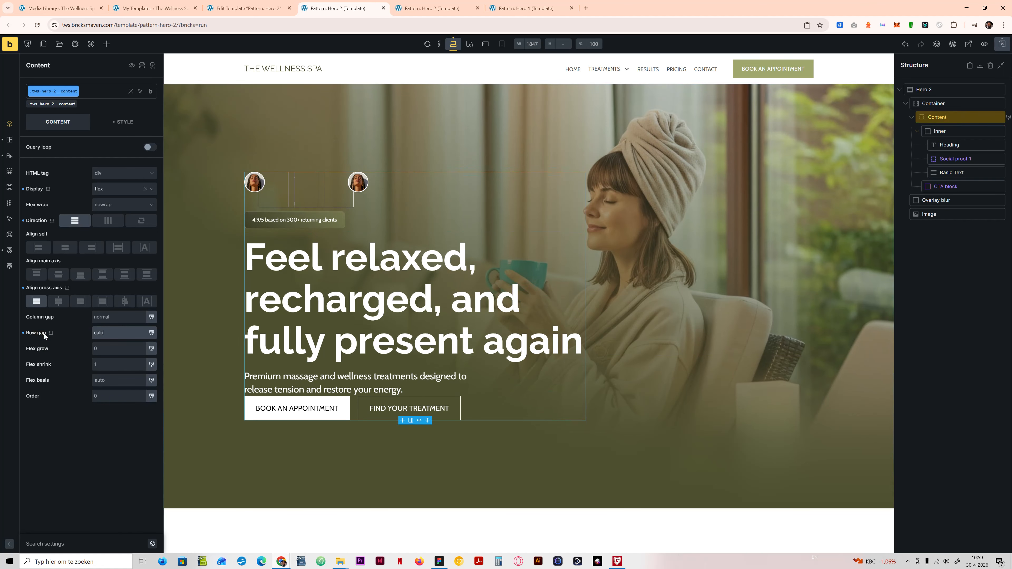
pyautogui.write('(var(--content-gap))')
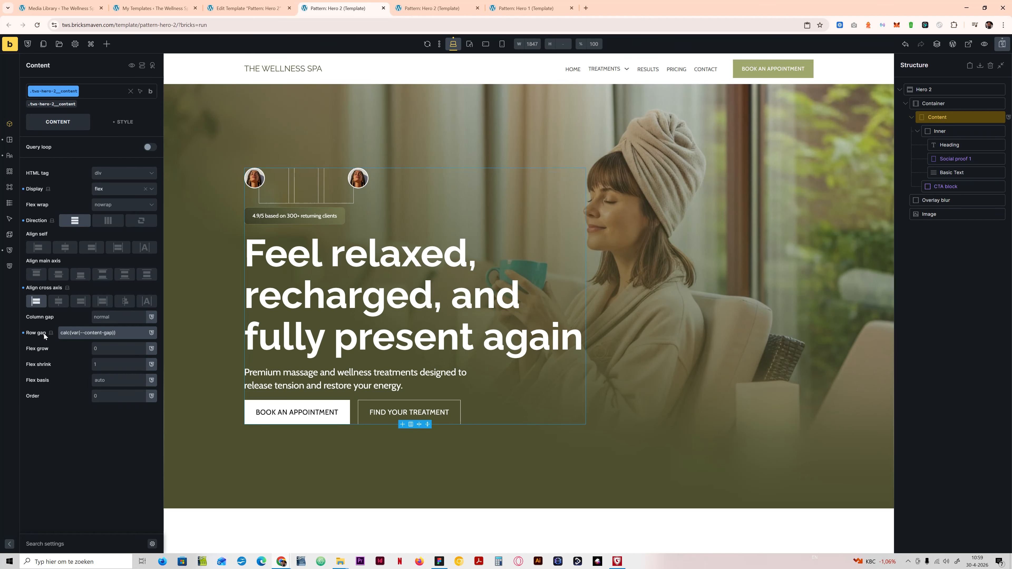
pyautogui.write(' * 2')
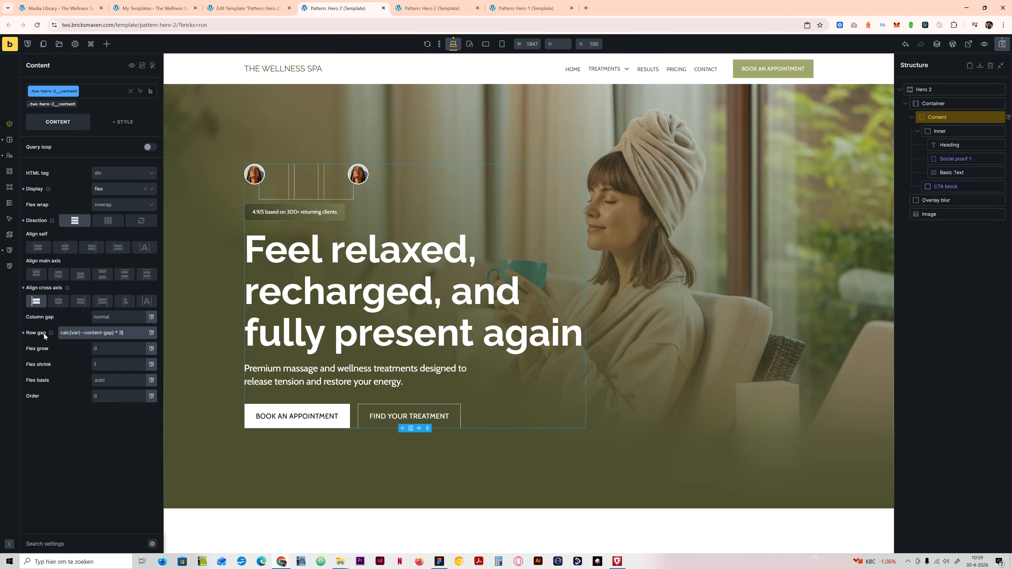
pyautogui.click(1003, 44)
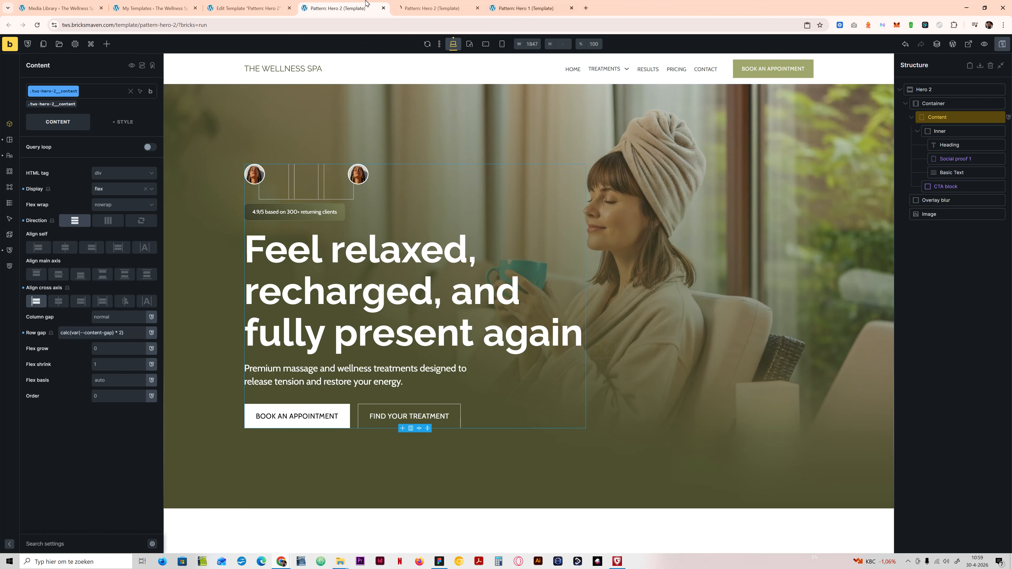
pyautogui.click(432, 8)
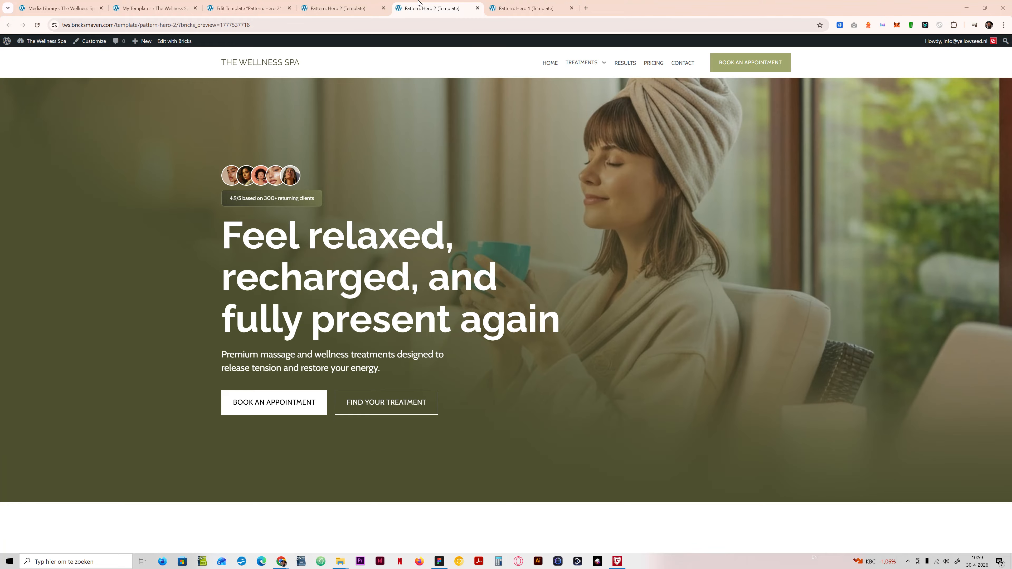
# Step: Check the Hero 2 layout in the builder at the tablet, mobile landscape and mobile portrait breakpoints, and return to desktop
pyautogui.click(334, 5)
pyautogui.click(471, 45)
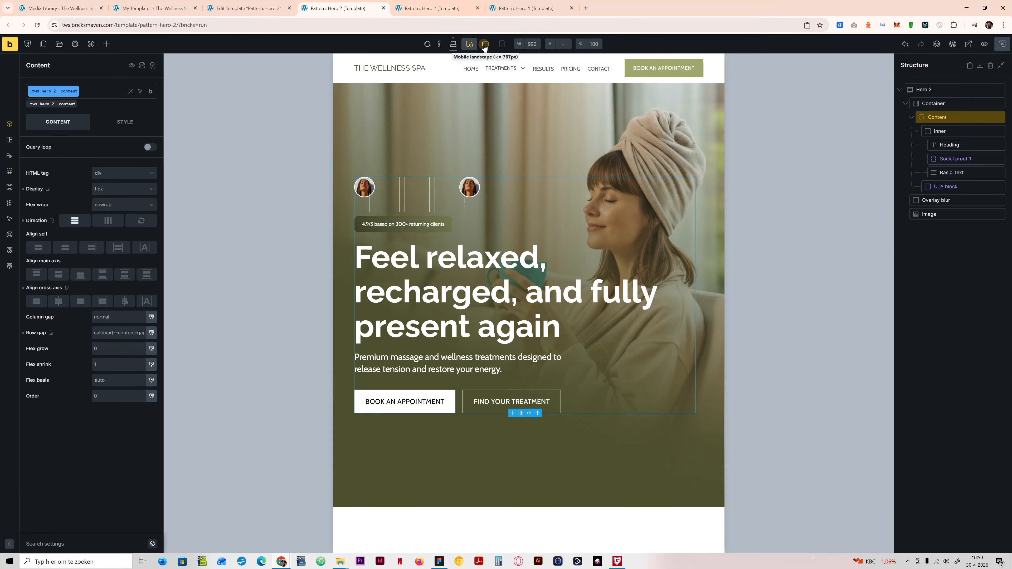
pyautogui.click(485, 44)
pyautogui.click(502, 44)
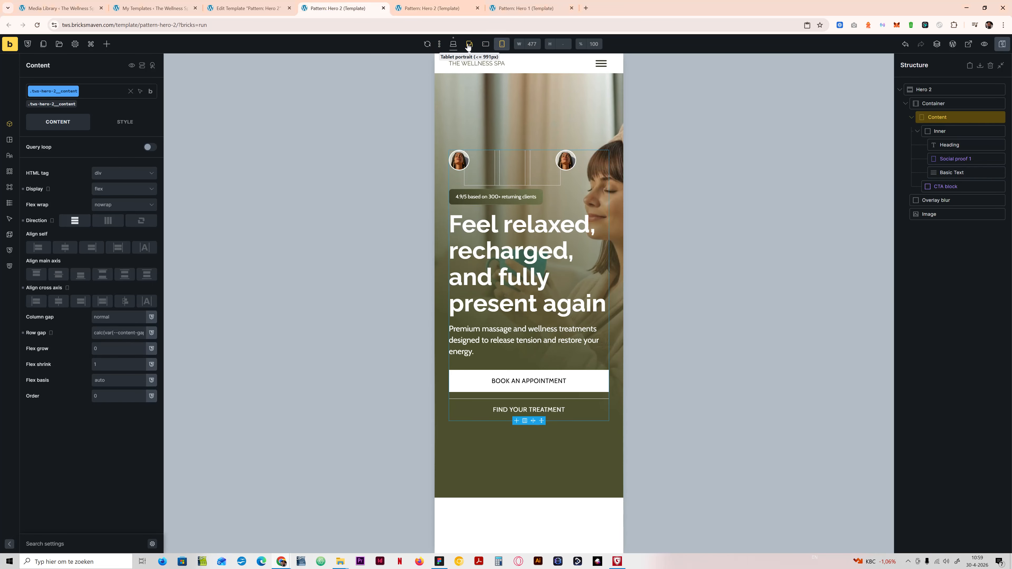
pyautogui.click(453, 44)
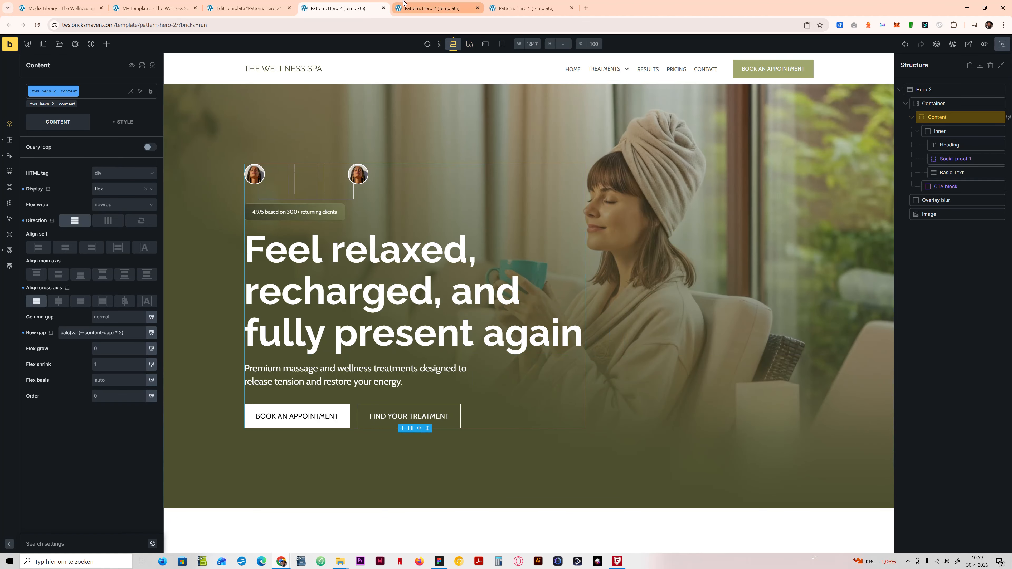
# Step: View the Hero 2 preview page, and switch to Figma to examine the three-item feature bar below the Desktop v2 hero
pyautogui.click(446, 4)
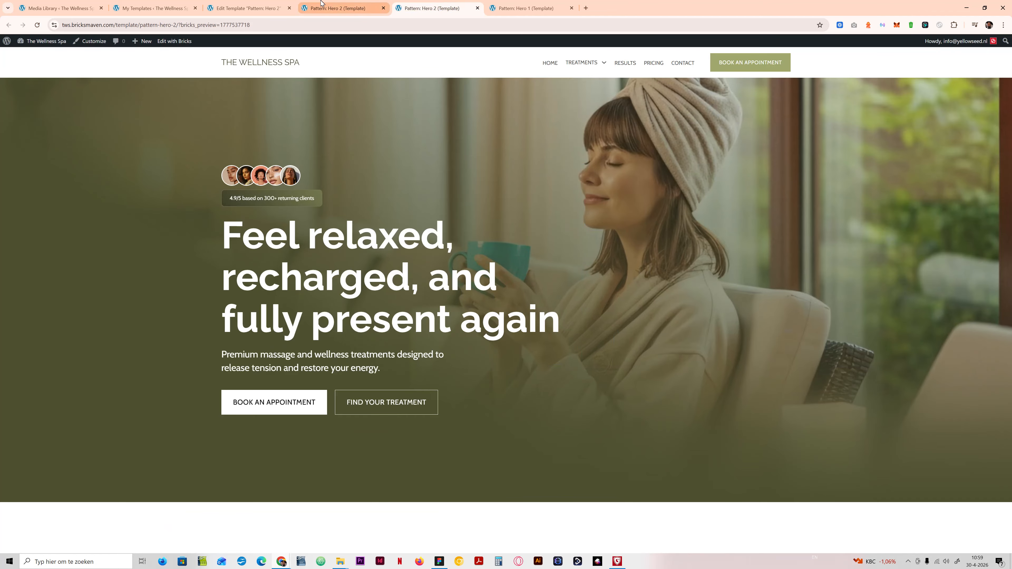
pyautogui.click(440, 562)
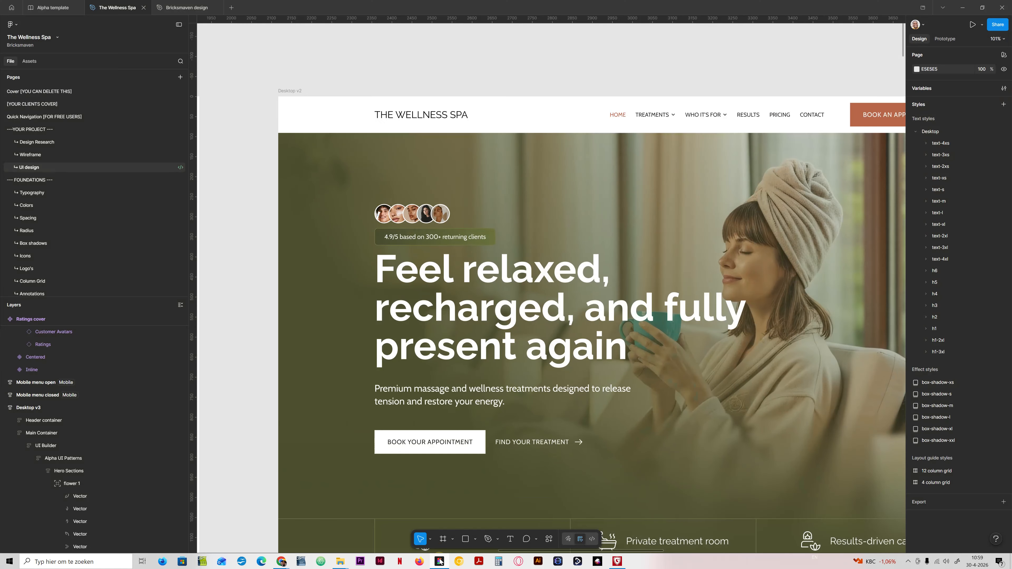
pyautogui.scroll(-5, 518, 486)
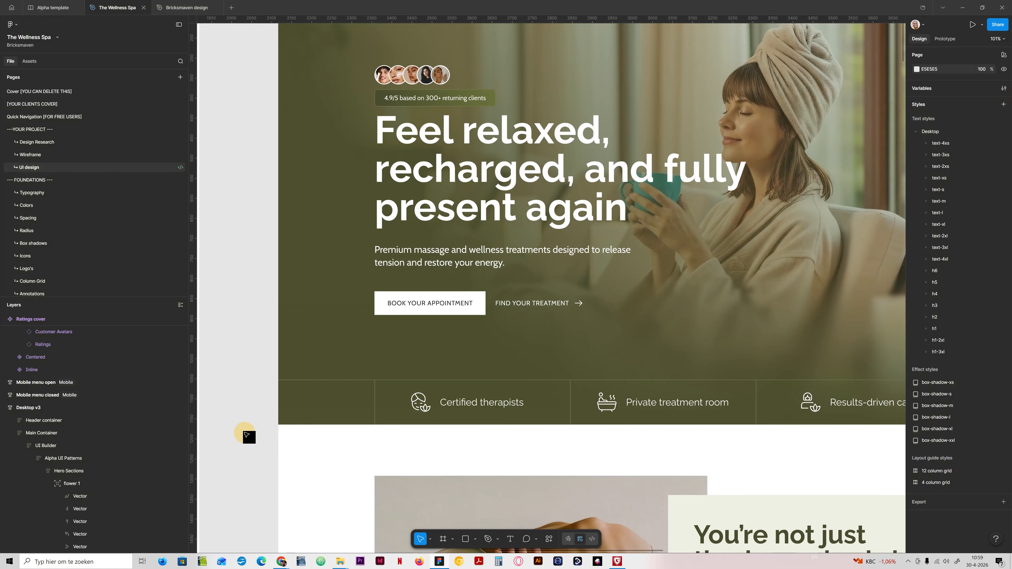
pyautogui.moveTo(572, 409); pyautogui.dragTo(480, 363)
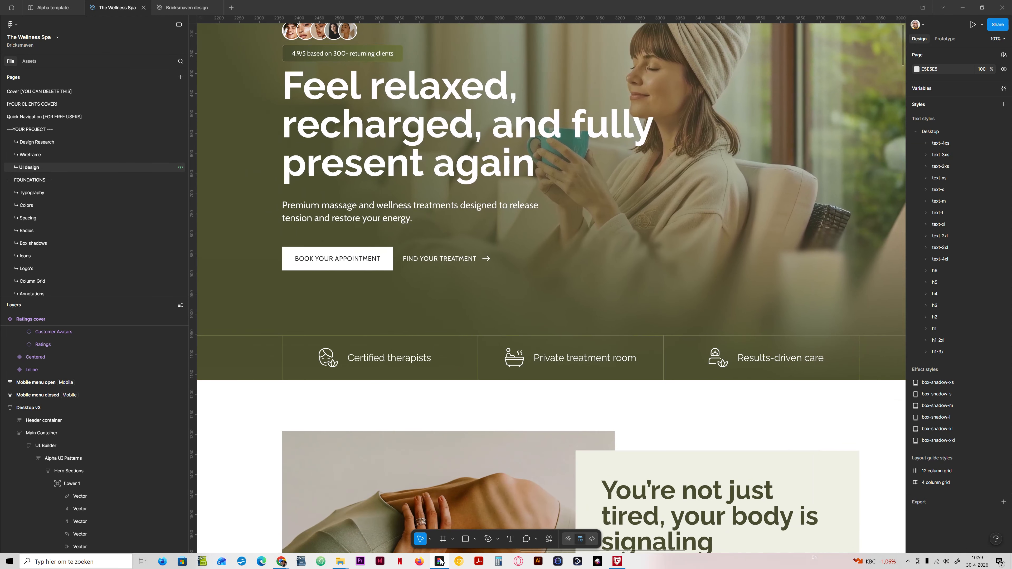
pyautogui.moveTo(440, 562)
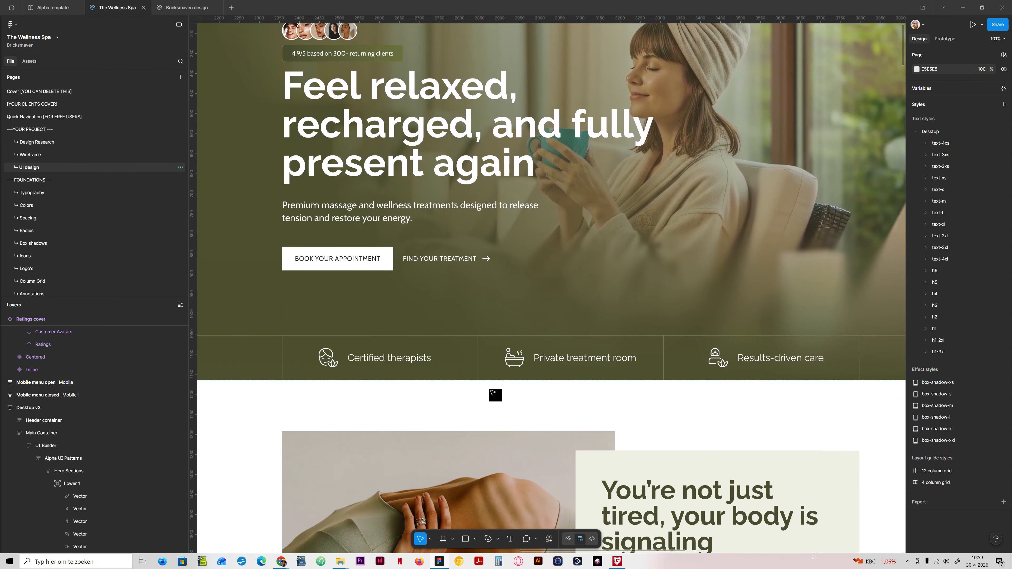
pyautogui.scroll(-3, 561, 359)
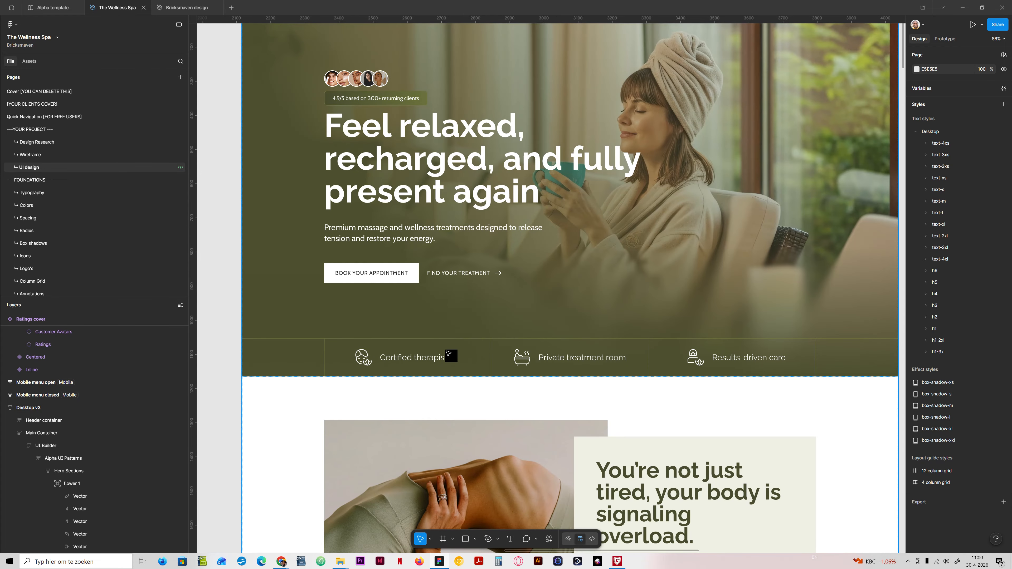
# Step: Return to the Hero 2 template in the Bricks builder, collapse the Content block, and recheck the three-item feature bar in Figma
pyautogui.click(442, 562)
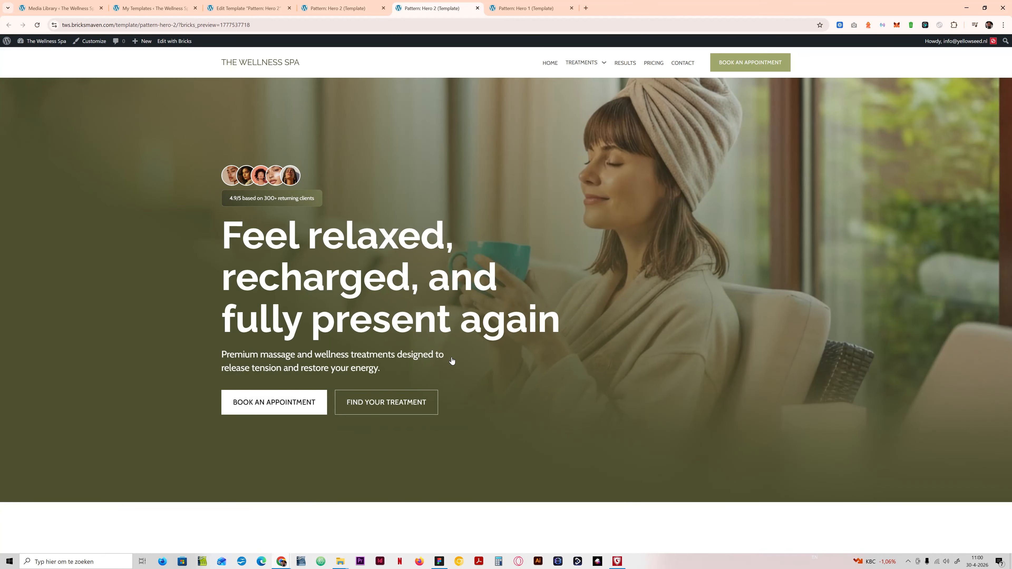
pyautogui.click(351, 7)
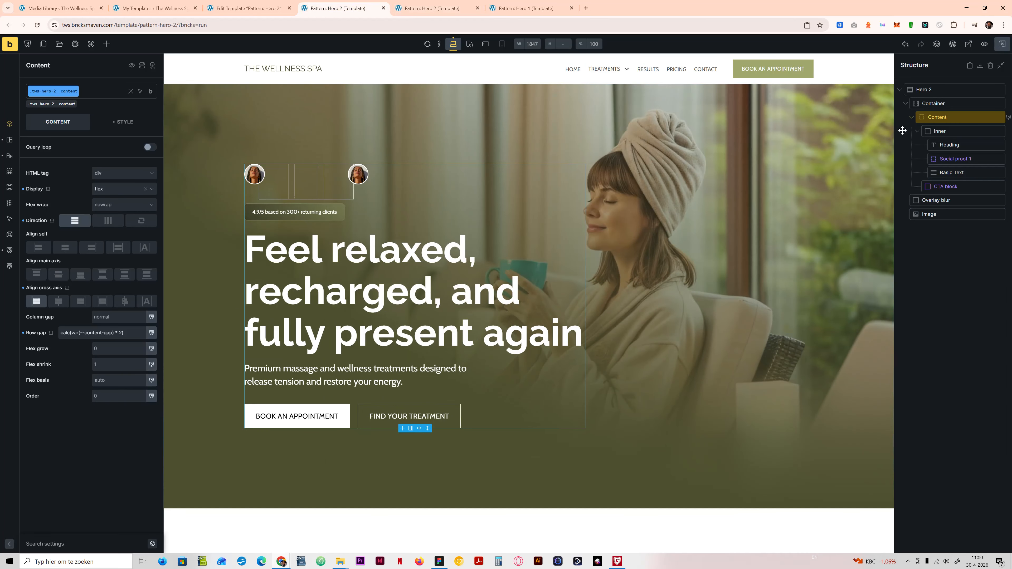
pyautogui.click(912, 117)
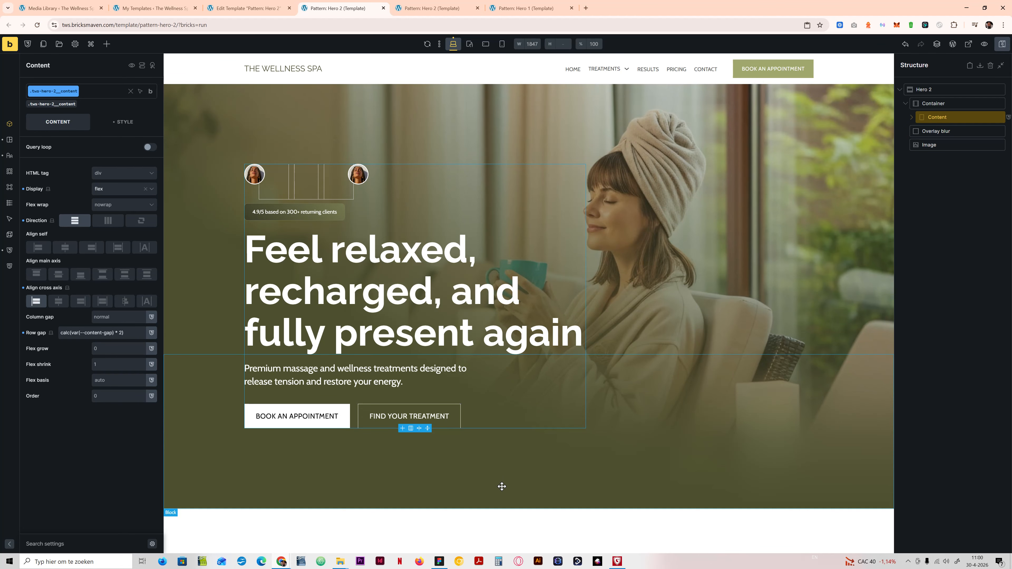
pyautogui.click(439, 561)
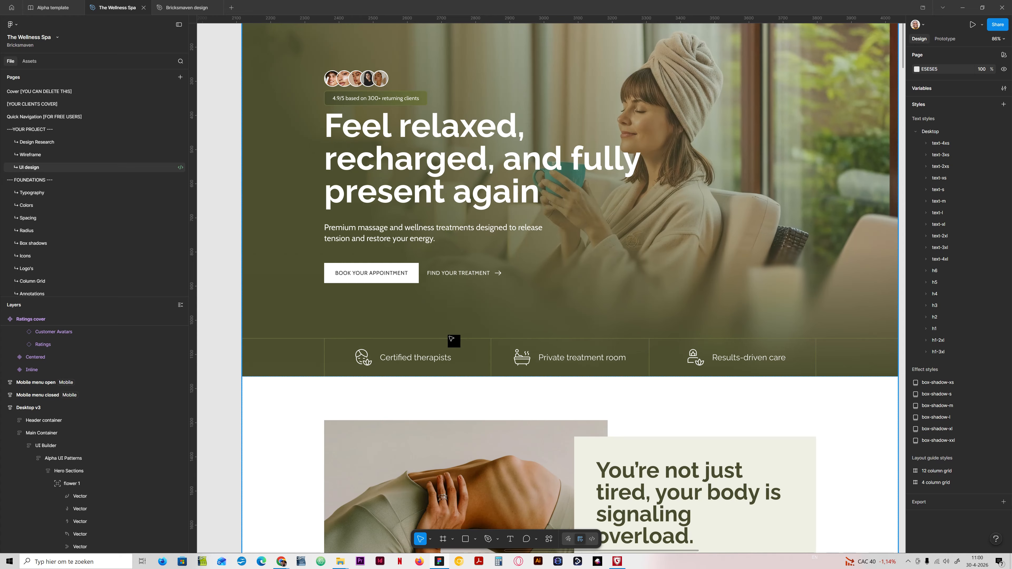
pyautogui.moveTo(280, 562)
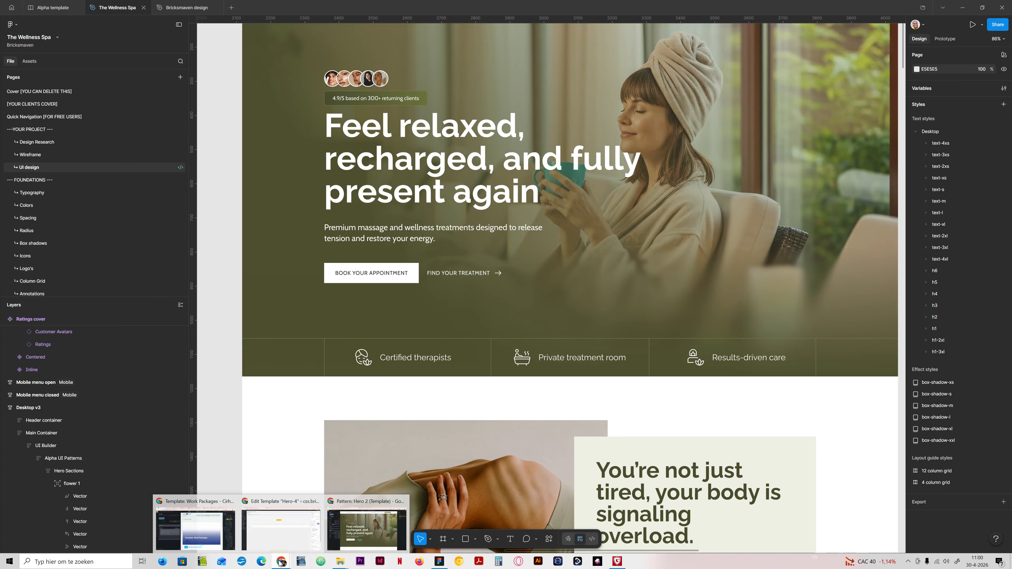
pyautogui.click(394, 525)
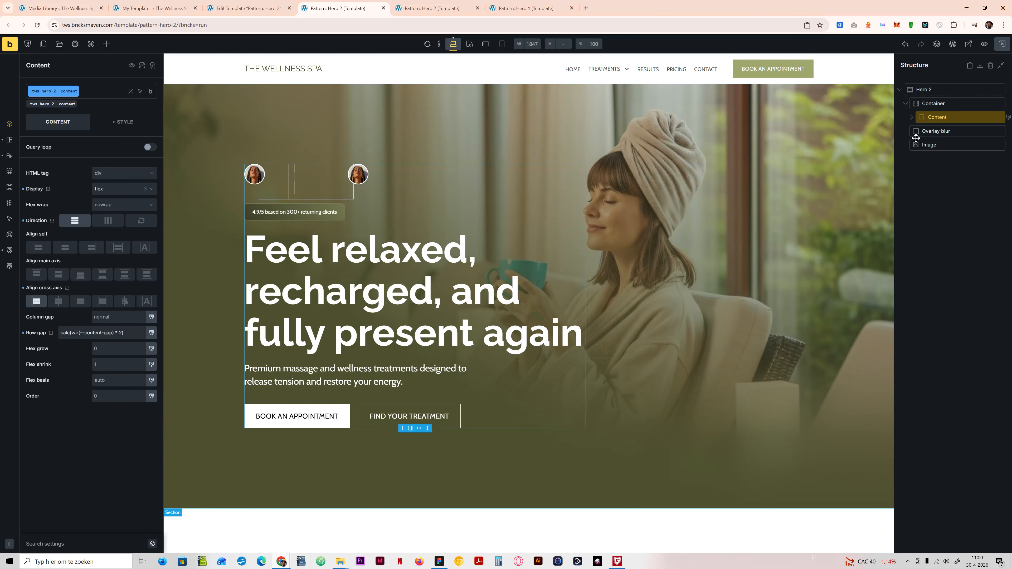
pyautogui.click(958, 103)
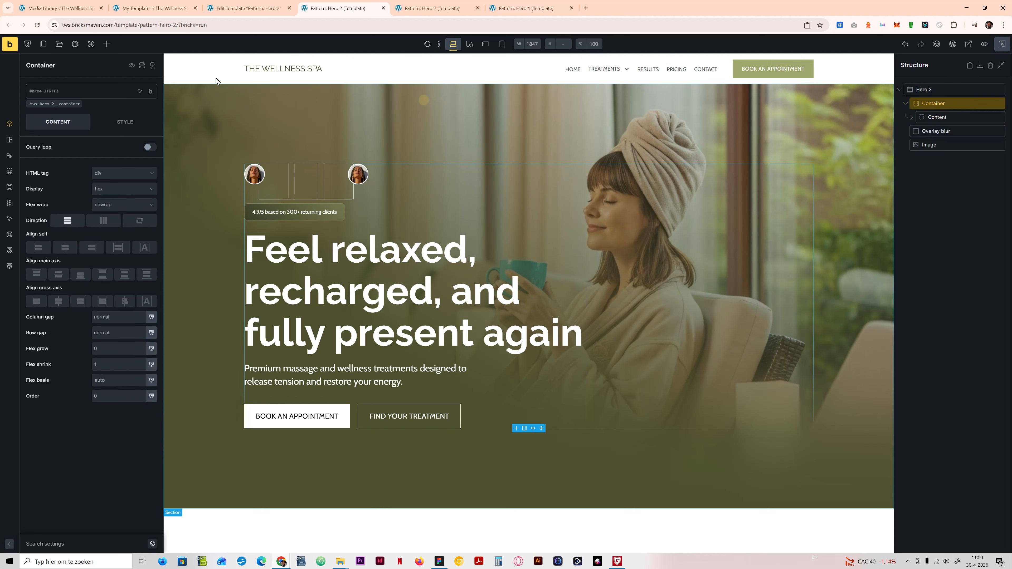
pyautogui.click(106, 44)
pyautogui.write('block')
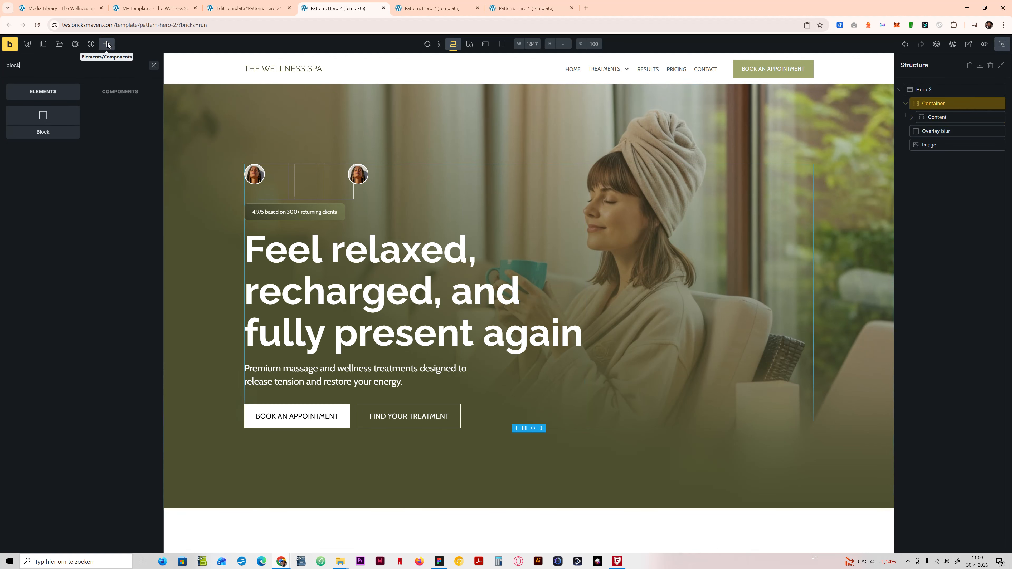
pyautogui.click(42, 120)
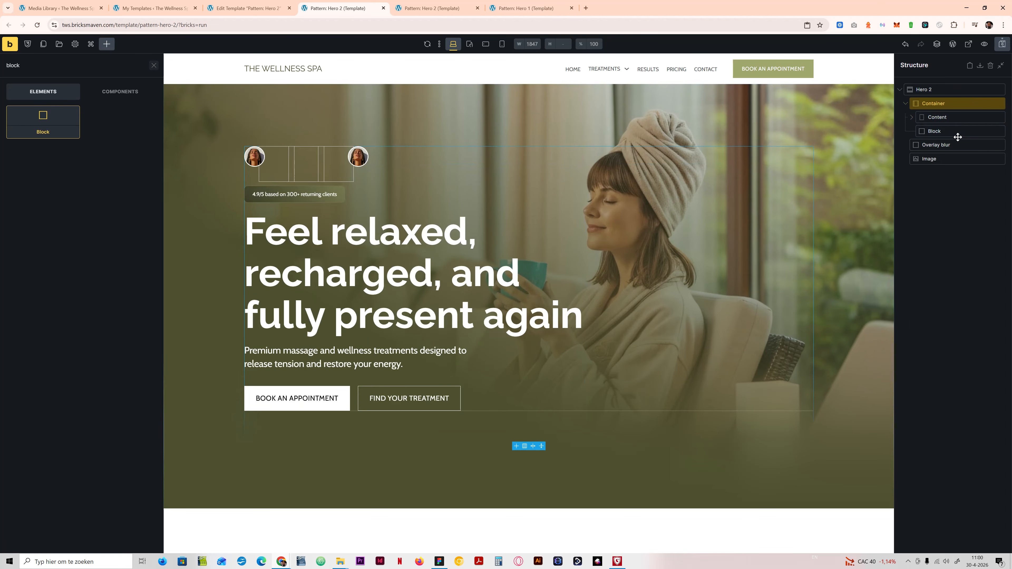
pyautogui.rightClick(919, 130)
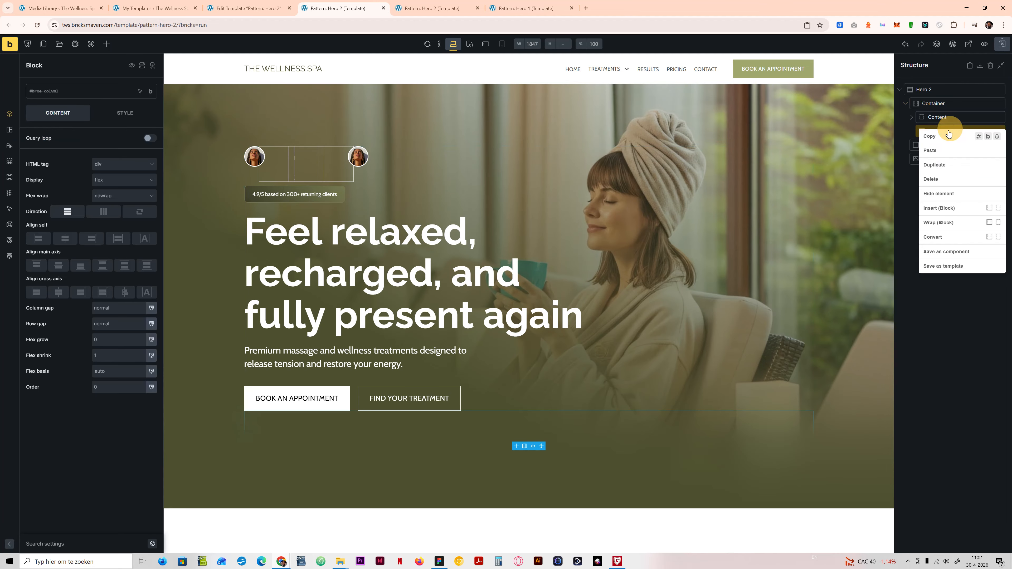
pyautogui.click(946, 180)
# Step: Add a container element and place it directly under the Hero 2 section, between the existing Container and Overlay blur
pyautogui.click(938, 103)
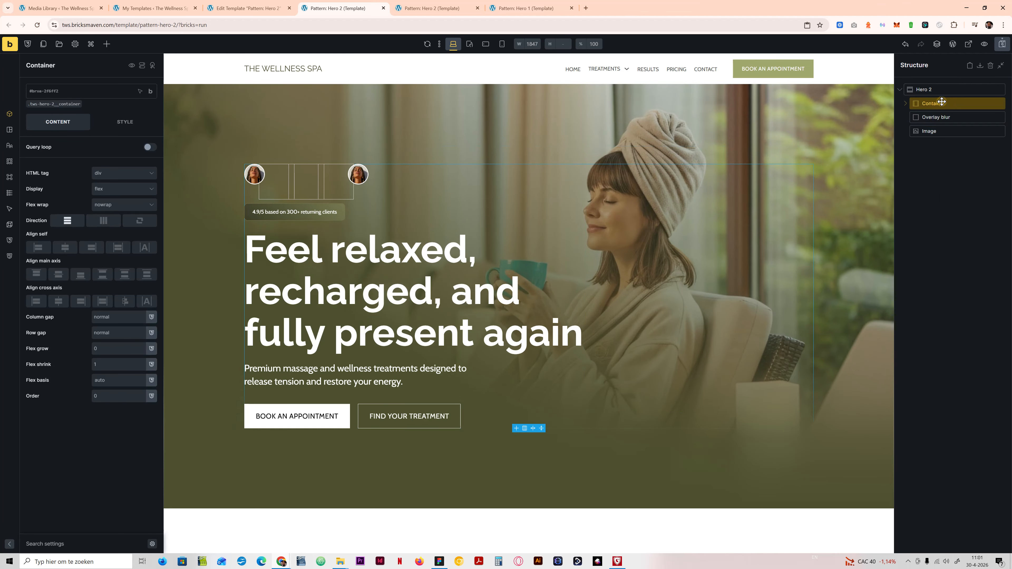
pyautogui.click(105, 46)
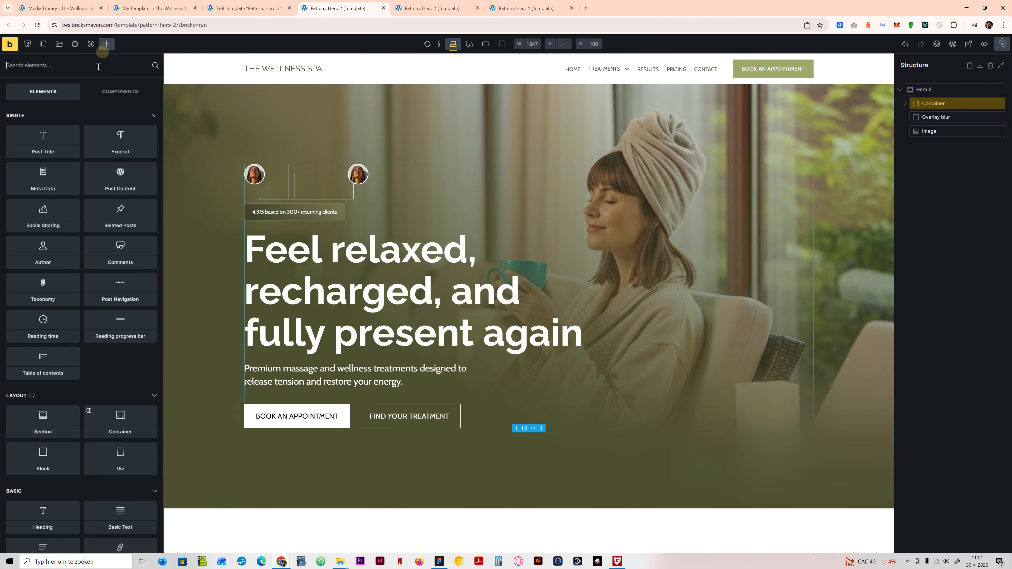
pyautogui.write('conta')
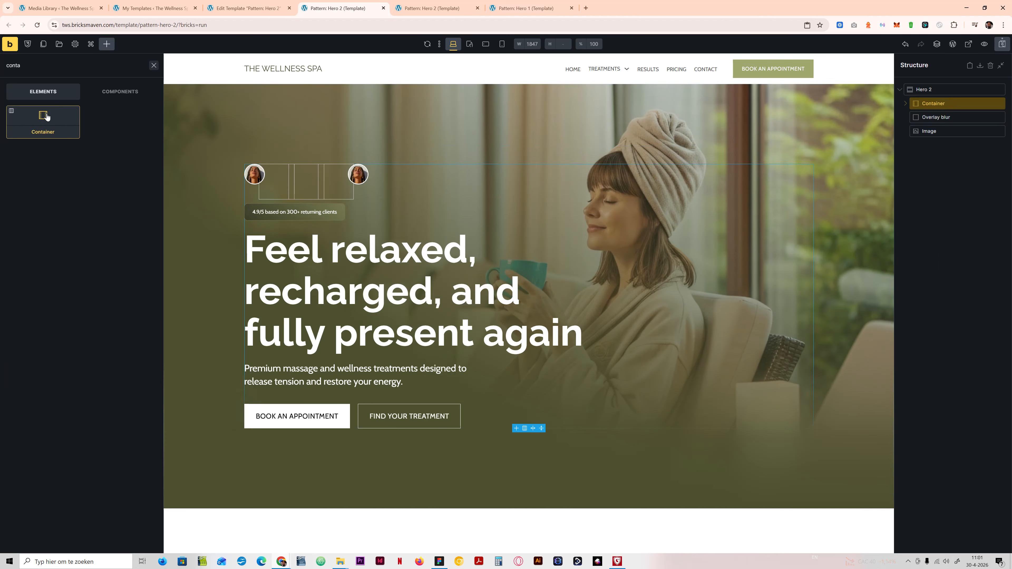
pyautogui.scroll(-1, 735, 93)
pyautogui.click(905, 103)
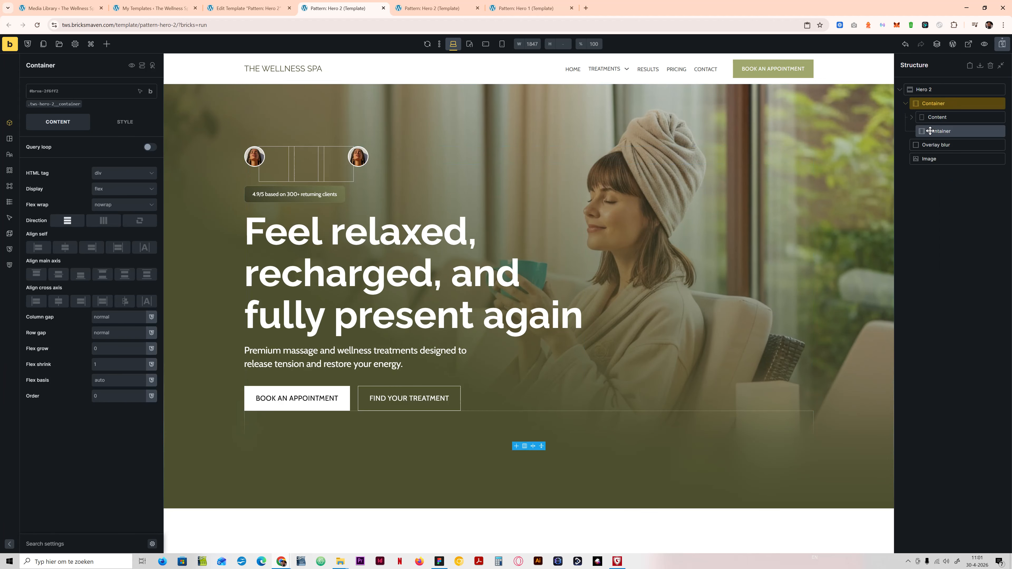
pyautogui.moveTo(928, 130); pyautogui.dragTo(920, 98)
pyautogui.click(923, 118)
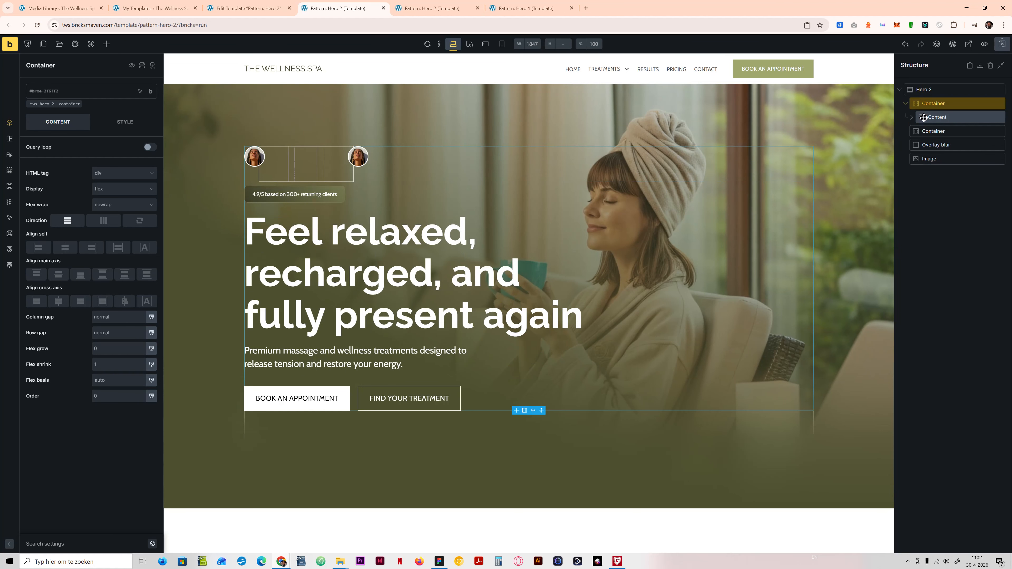
# Step: Rename the new empty container as Footer Container
pyautogui.click(935, 131)
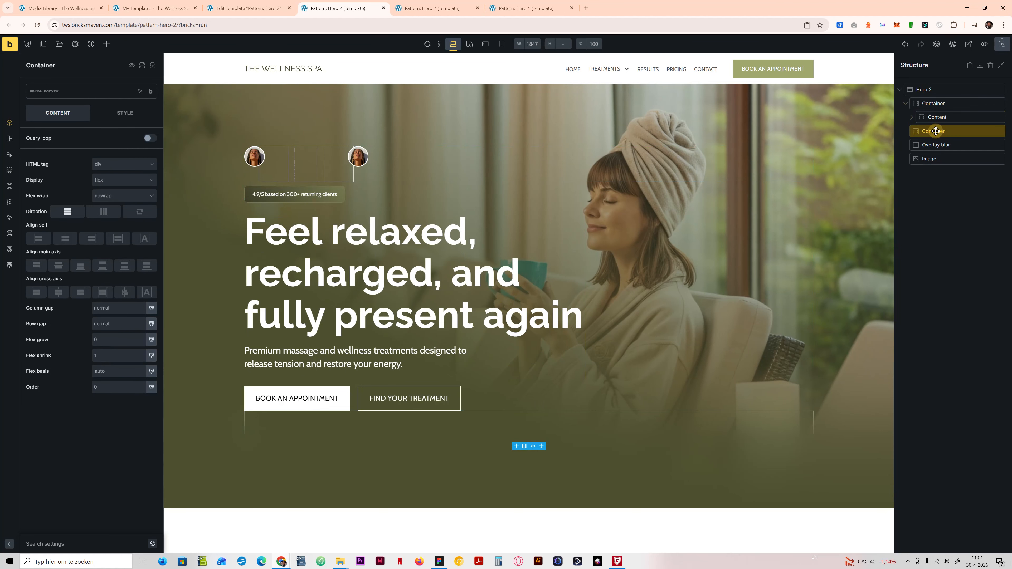
pyautogui.doubleClick(936, 131)
pyautogui.write('Footer')
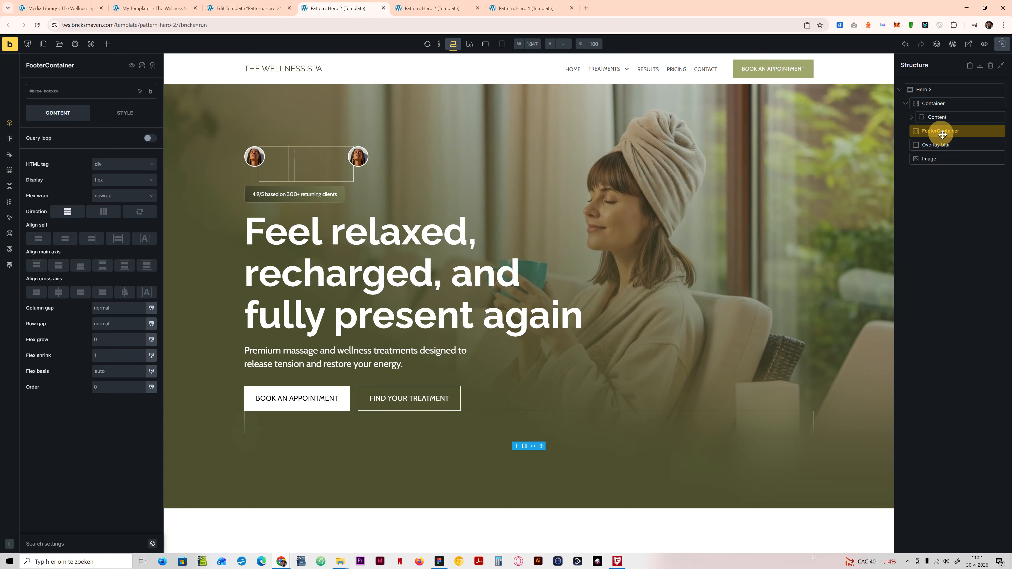
# Step: Add a Block inside Footer Container, duplicate it, and nest the copy inside the first Block
pyautogui.click(111, 45)
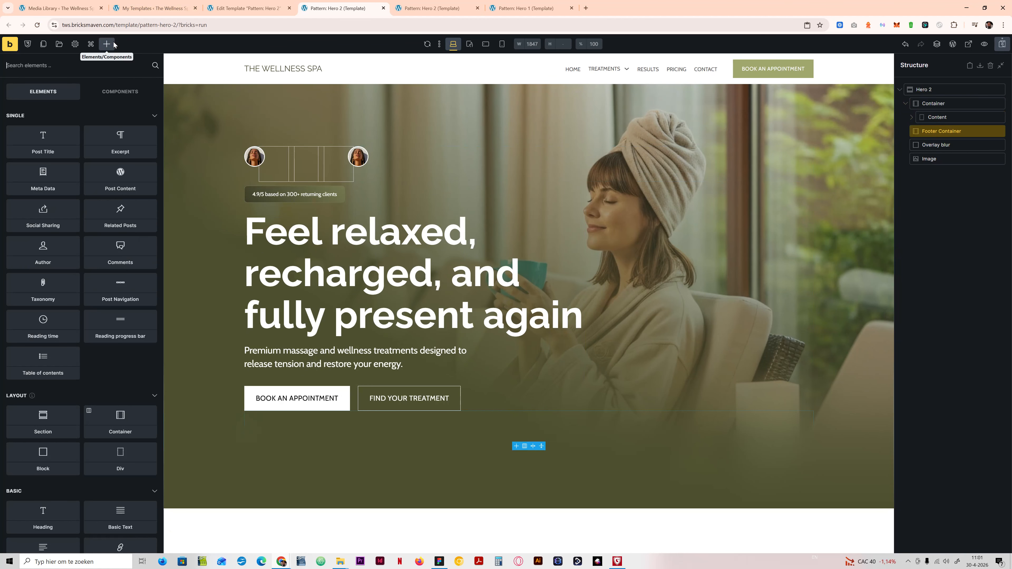
pyautogui.write('block')
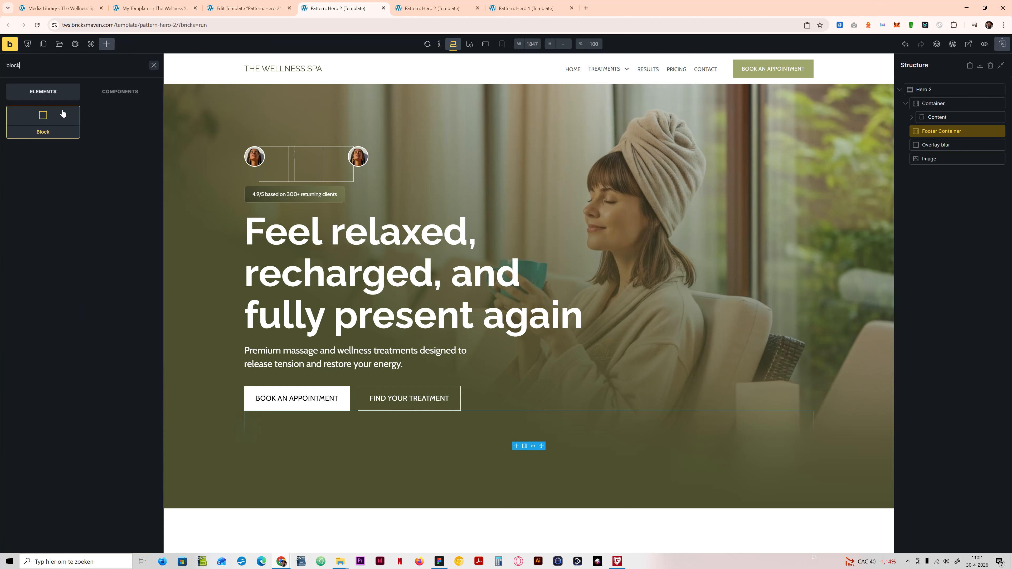
pyautogui.click(53, 127)
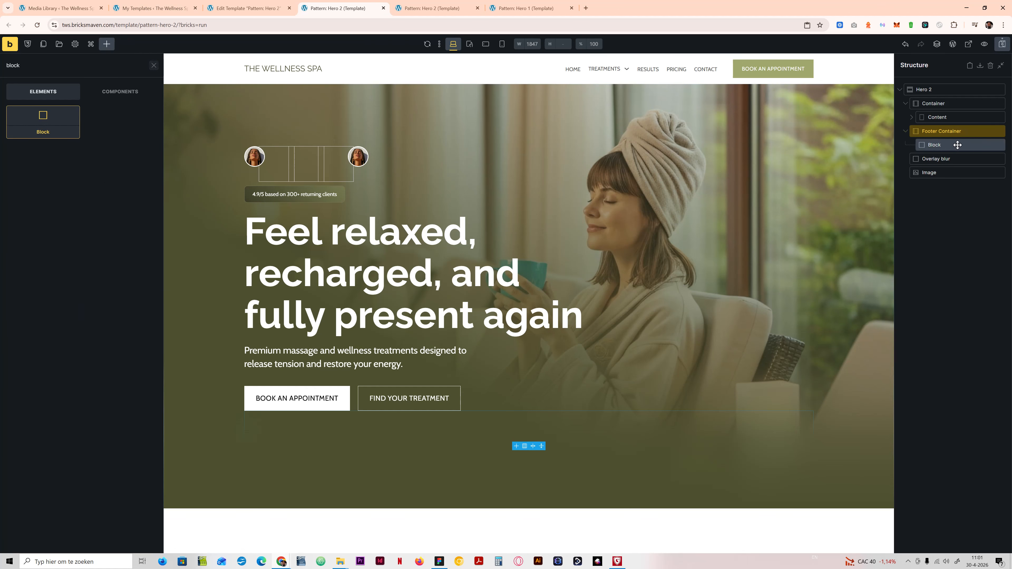
pyautogui.click(942, 146)
pyautogui.rightClick(920, 144)
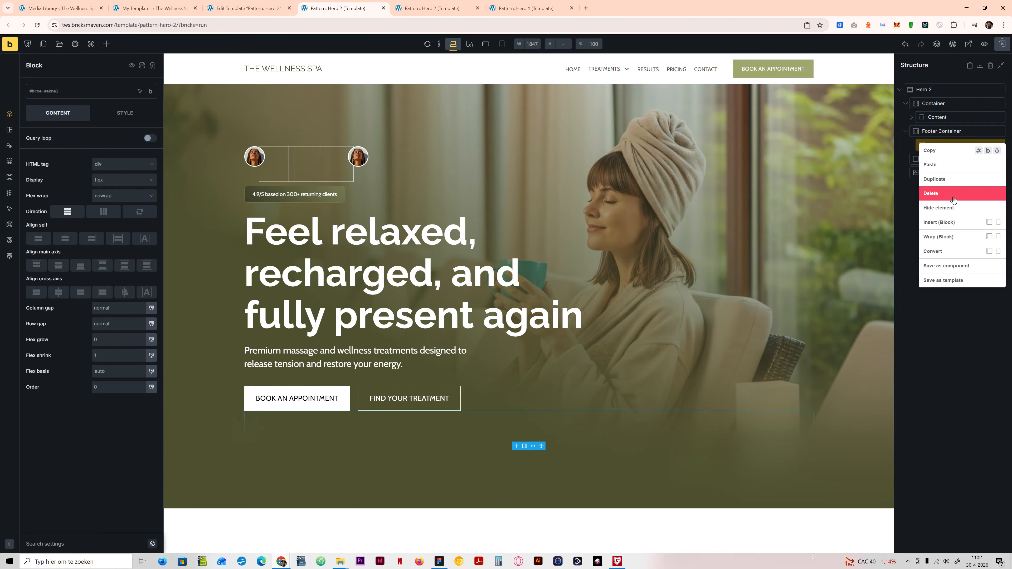
pyautogui.click(947, 176)
pyautogui.moveTo(942, 156); pyautogui.dragTo(946, 152)
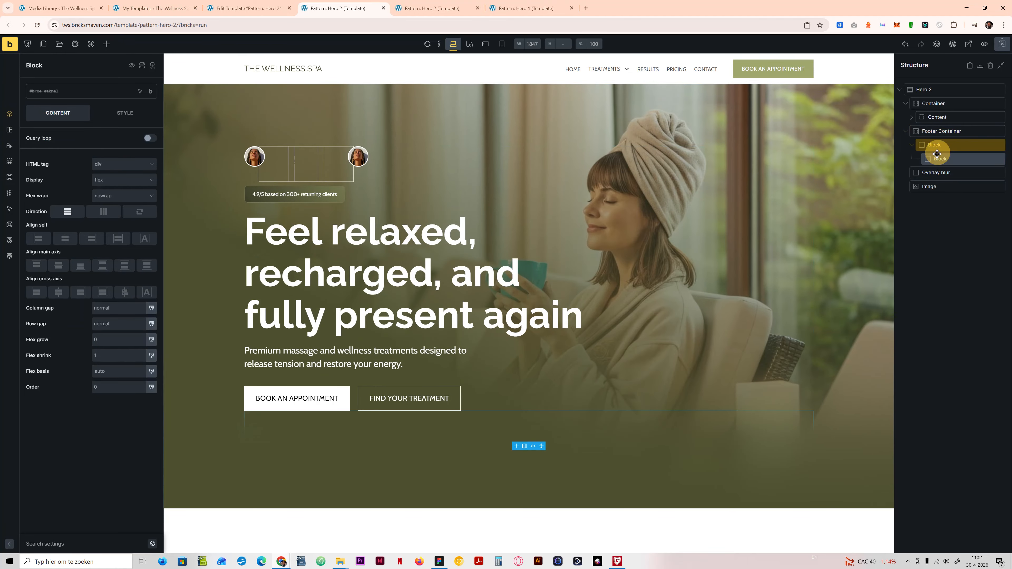
# Step: Rename the nested block as USP card and its parent block as Usp list
pyautogui.doubleClick(938, 156)
pyautogui.write('USP')
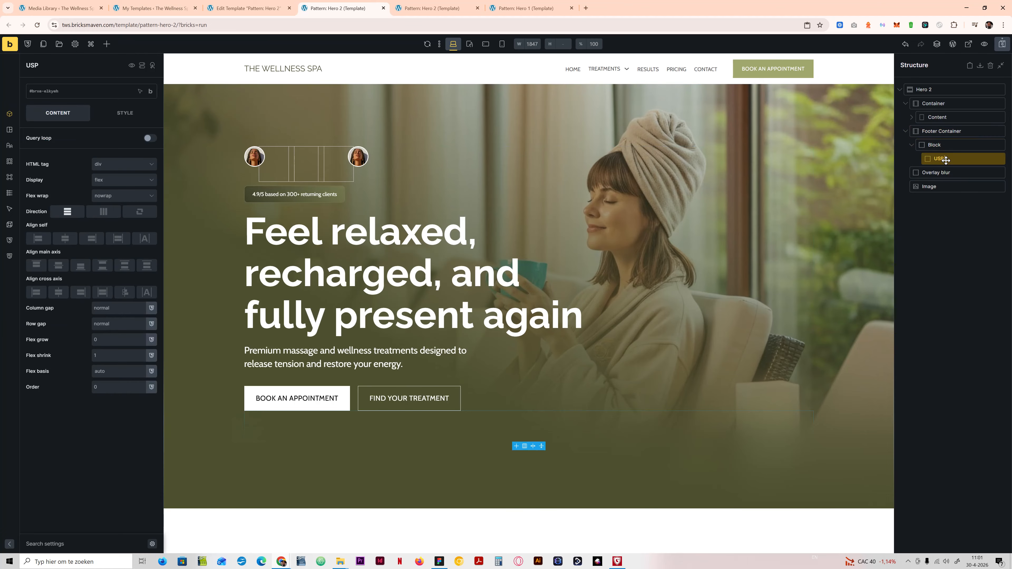
pyautogui.write(' CARD')
pyautogui.hotkey('ctrl', 'a')
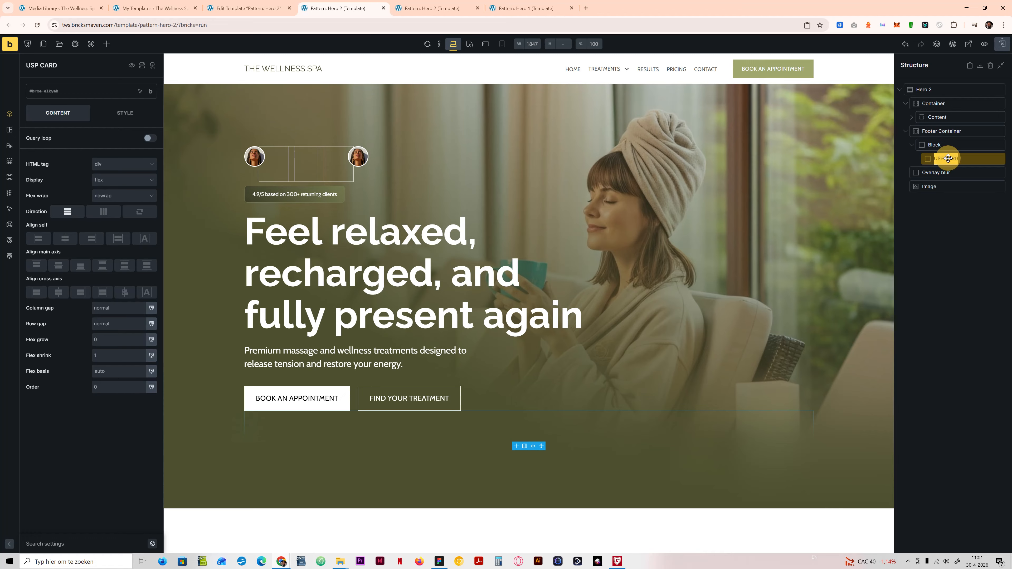
pyautogui.write('U')
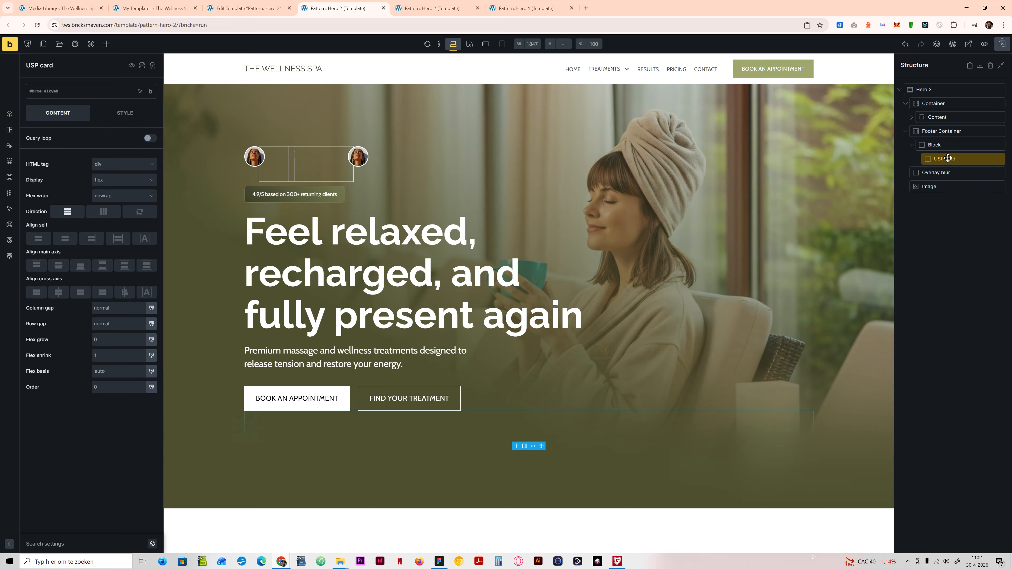
pyautogui.doubleClick(936, 145)
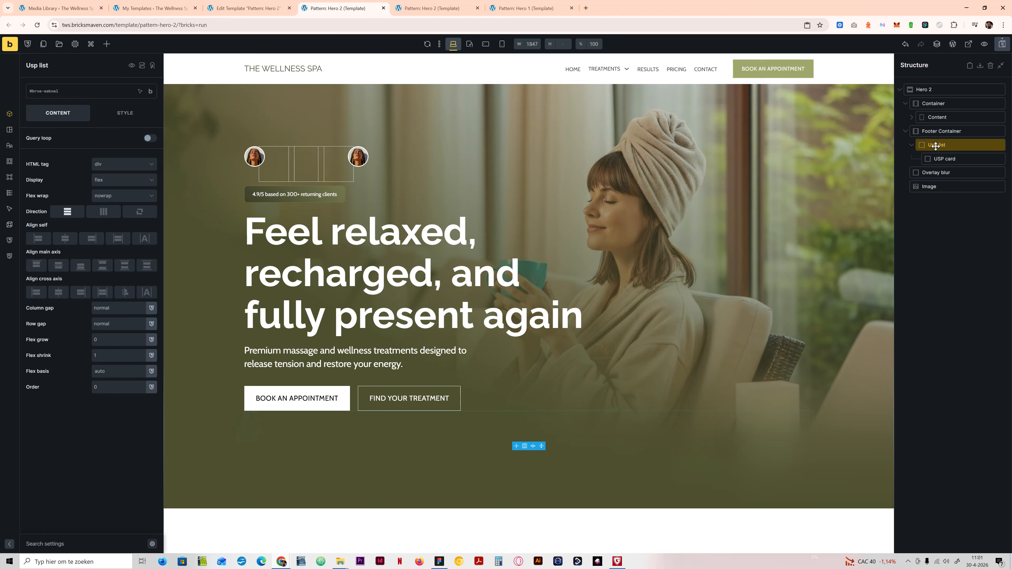
# Step: Copy the Hero 2 section's class name and create the class tws-hero-2__footer-container on Footer Container
pyautogui.click(933, 130)
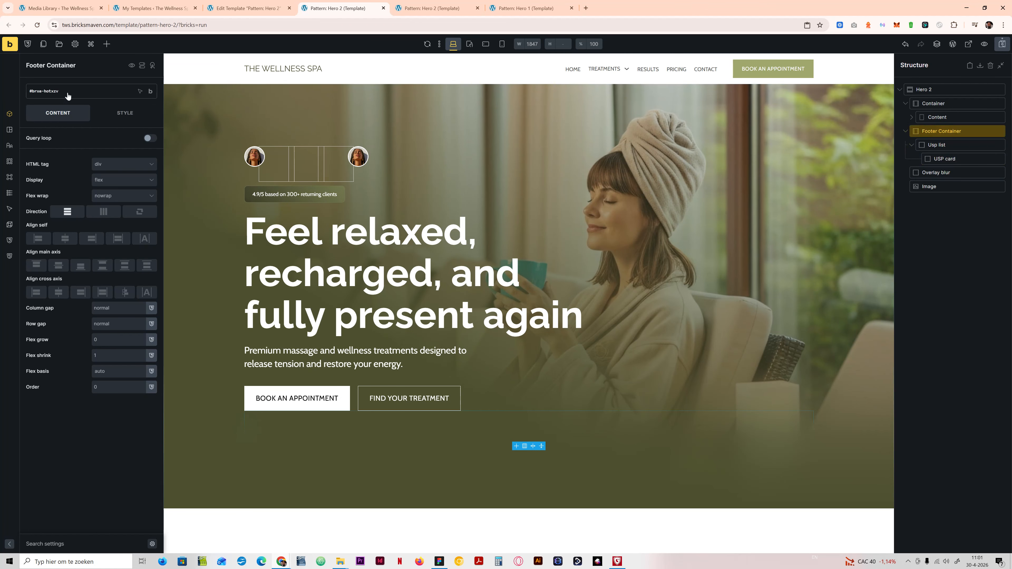
pyautogui.click(924, 89)
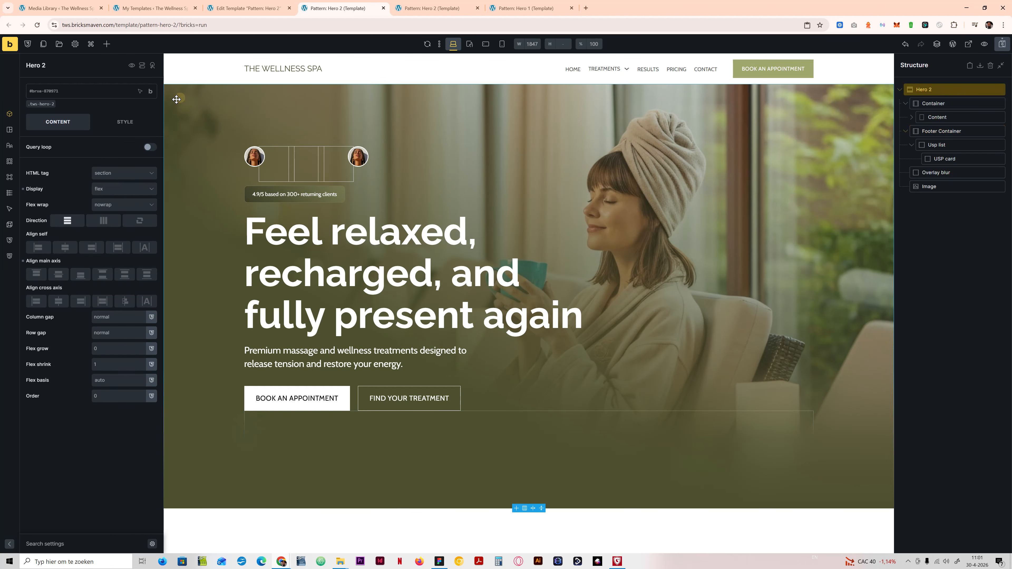
pyautogui.click(57, 103)
pyautogui.click(148, 138)
pyautogui.hotkey('ctrl', 'c')
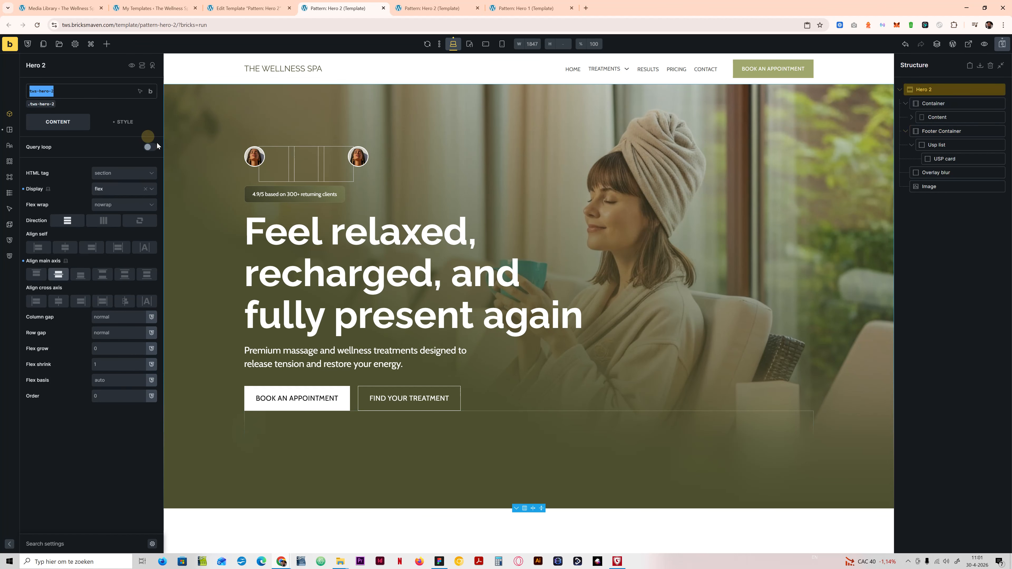
pyautogui.click(941, 130)
pyautogui.click(64, 92)
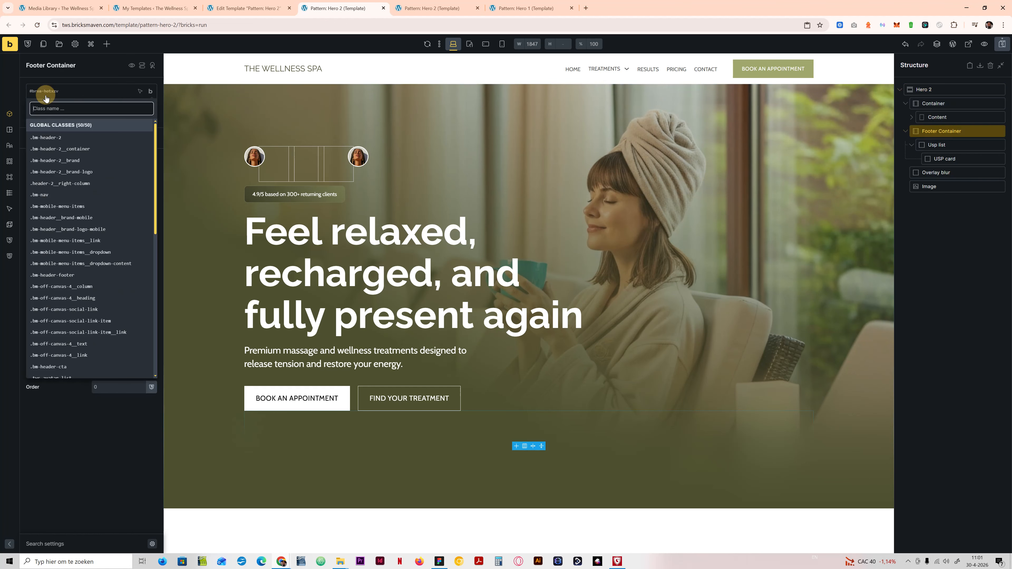
pyautogui.hotkey('ctrl', 'v')
pyautogui.write('__')
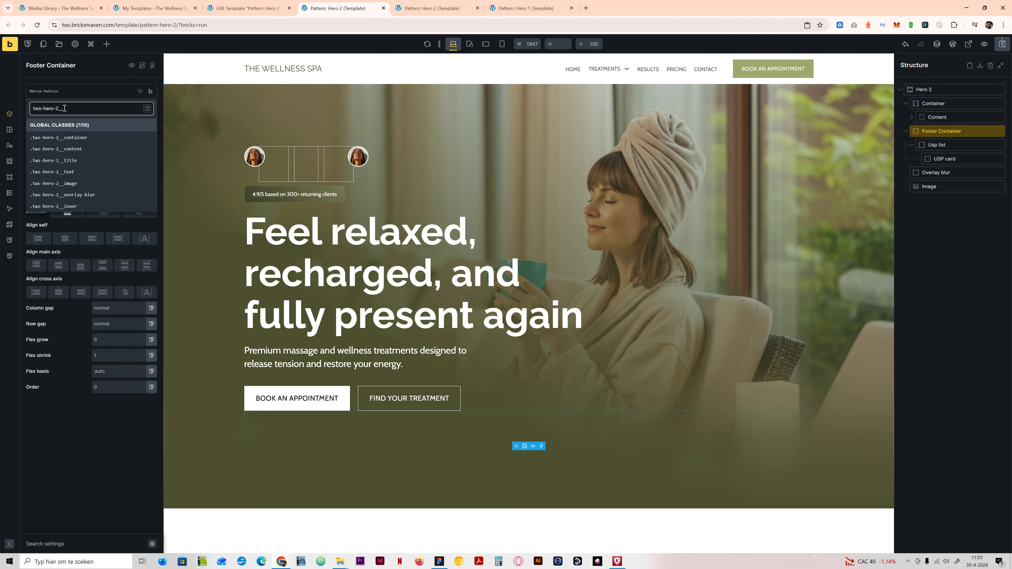
pyautogui.write('foot')
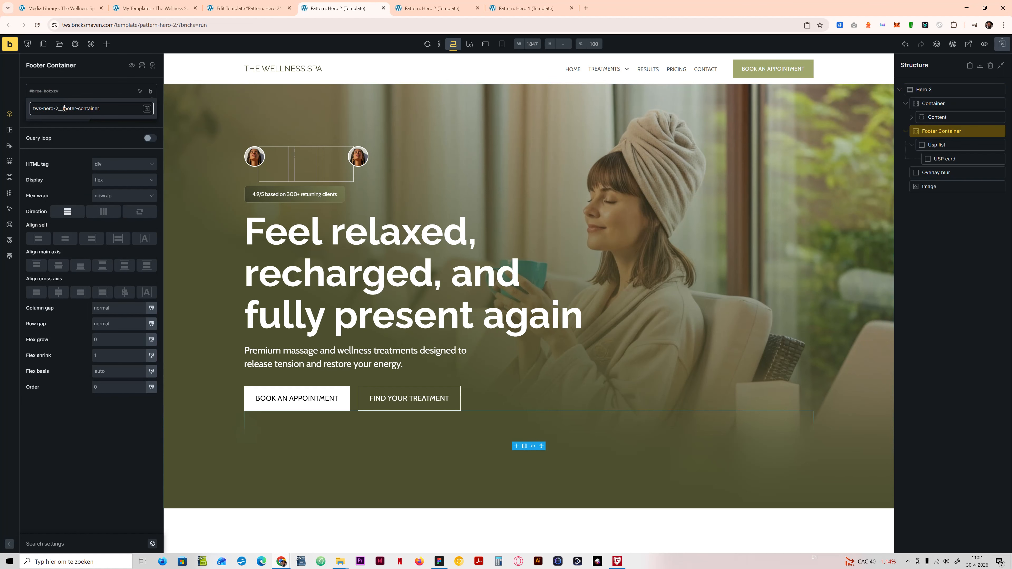
pyautogui.write('er-container')
pyautogui.press('Return')
# Step: Create the class tws-hero-2-usp-list on the Usp list block, and select the USP card block
pyautogui.click(936, 145)
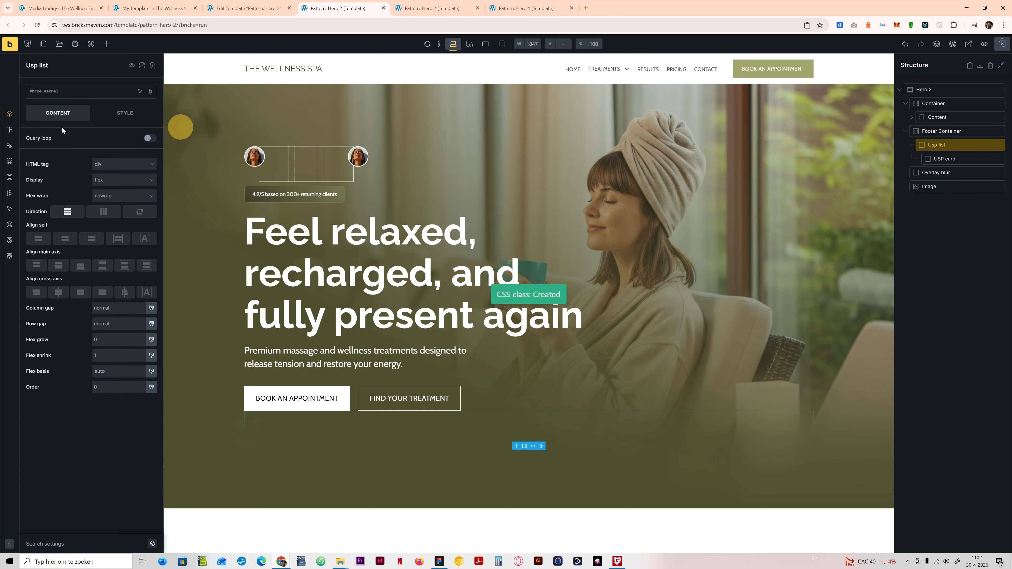
pyautogui.click(41, 95)
pyautogui.hotkey('ctrl', 'v')
pyautogui.write('-u')
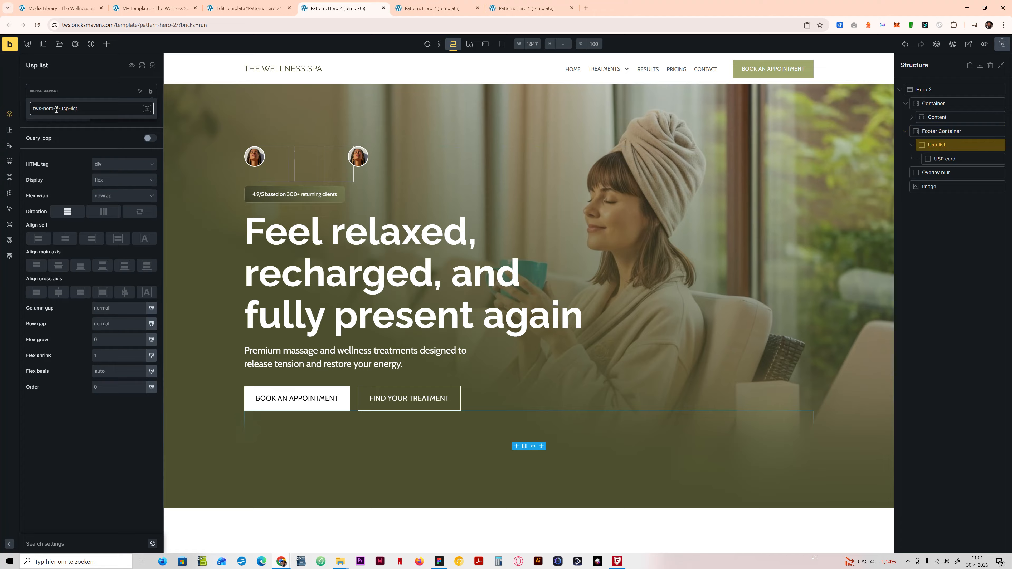
pyautogui.press('Return')
pyautogui.click(945, 158)
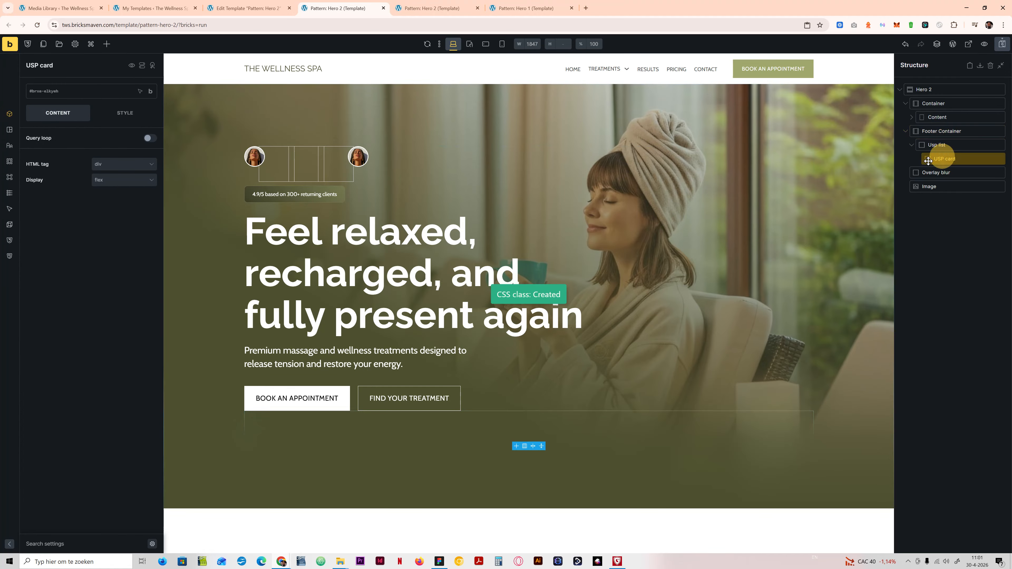
# Step: Create the class tws-hero-2-usp-card on the USP card block using the copied section class name
pyautogui.click(81, 92)
pyautogui.hotkey('ctrl', 'v')
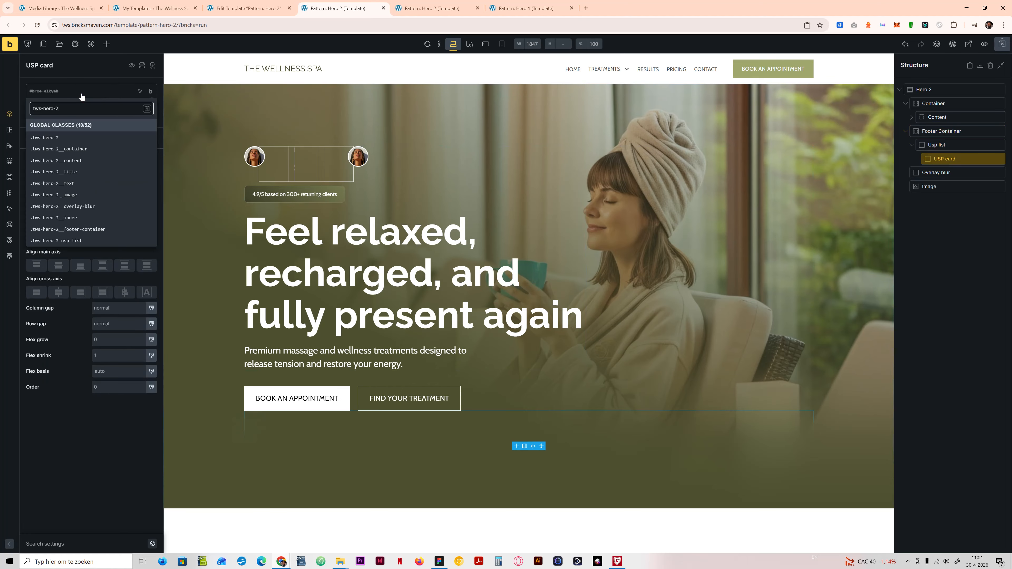
pyautogui.write('-usp-c')
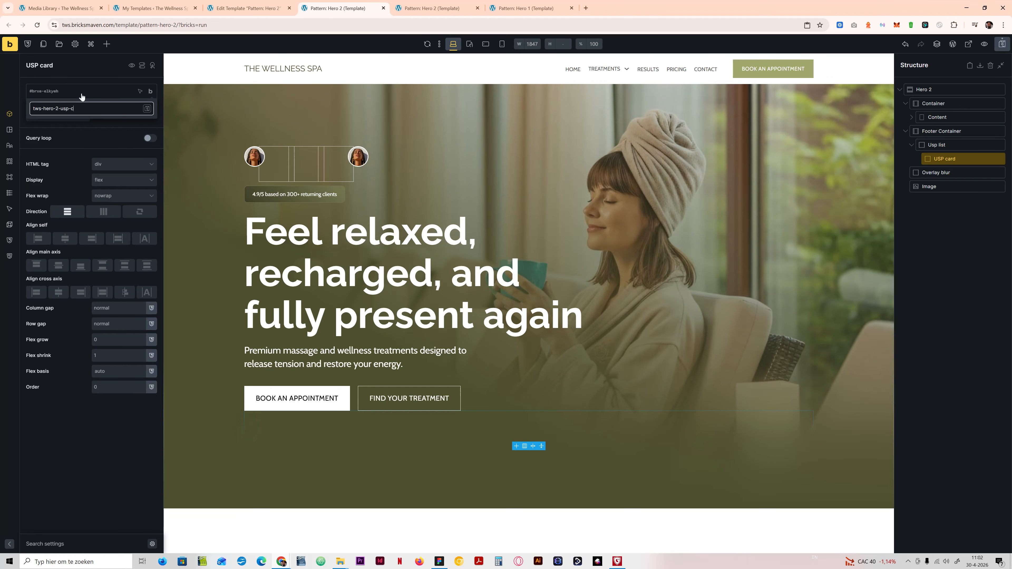
pyautogui.write('ard')
pyautogui.press('Return')
# Step: Set the HTML tag of the Usp list block to ul and of the USP card block to li
pyautogui.click(936, 145)
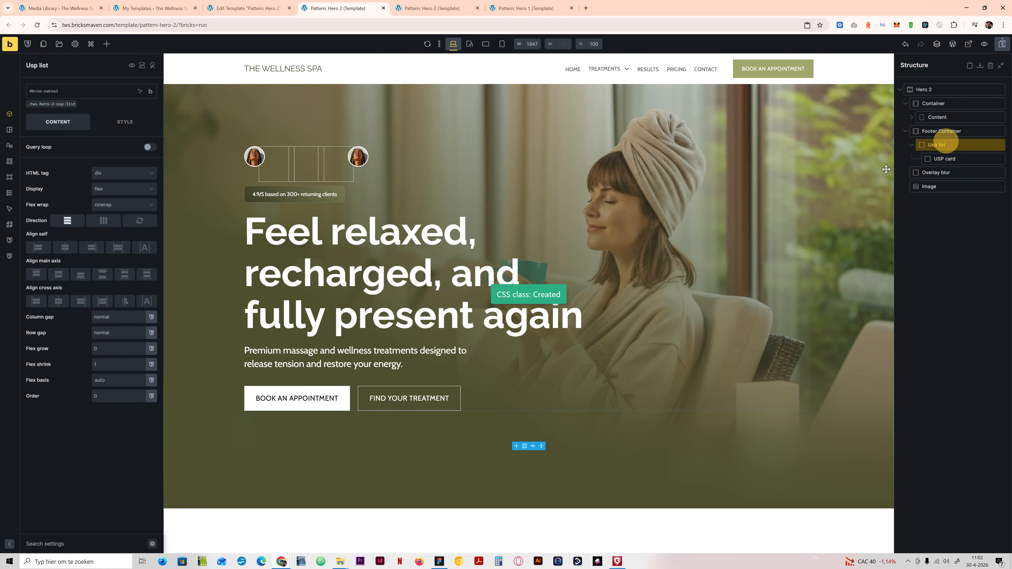
pyautogui.click(105, 174)
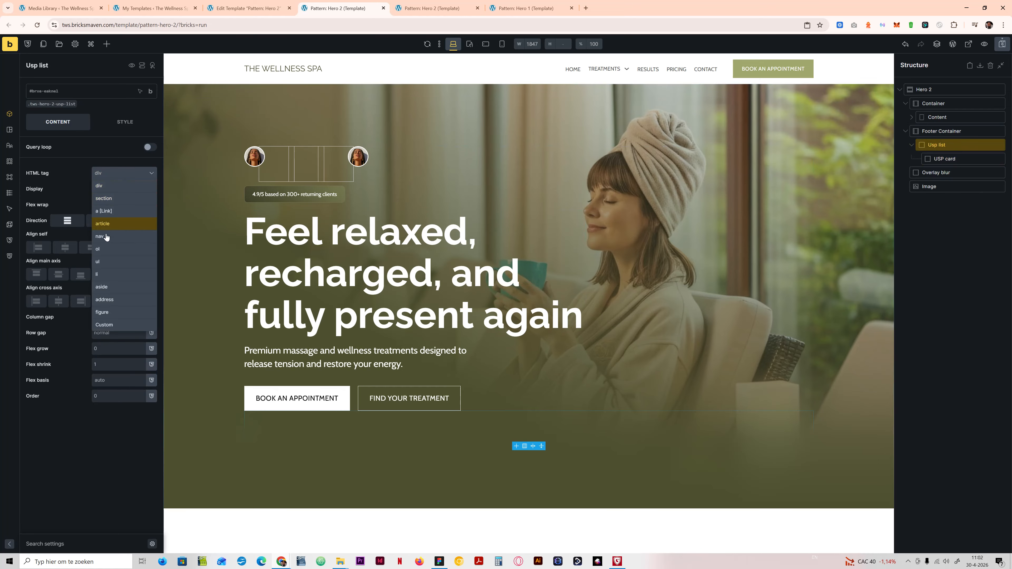
pyautogui.click(127, 258)
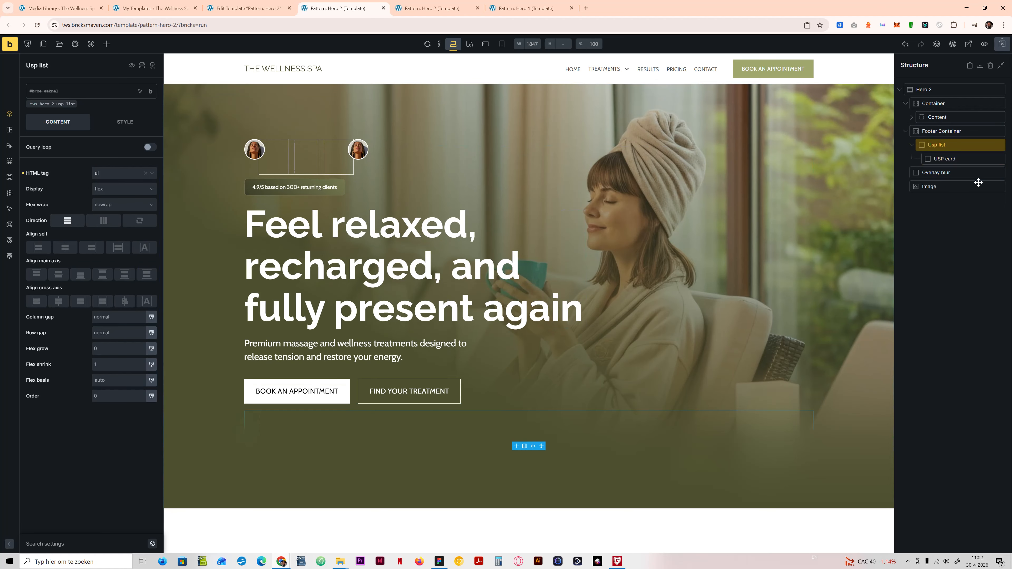
pyautogui.click(960, 158)
pyautogui.click(123, 173)
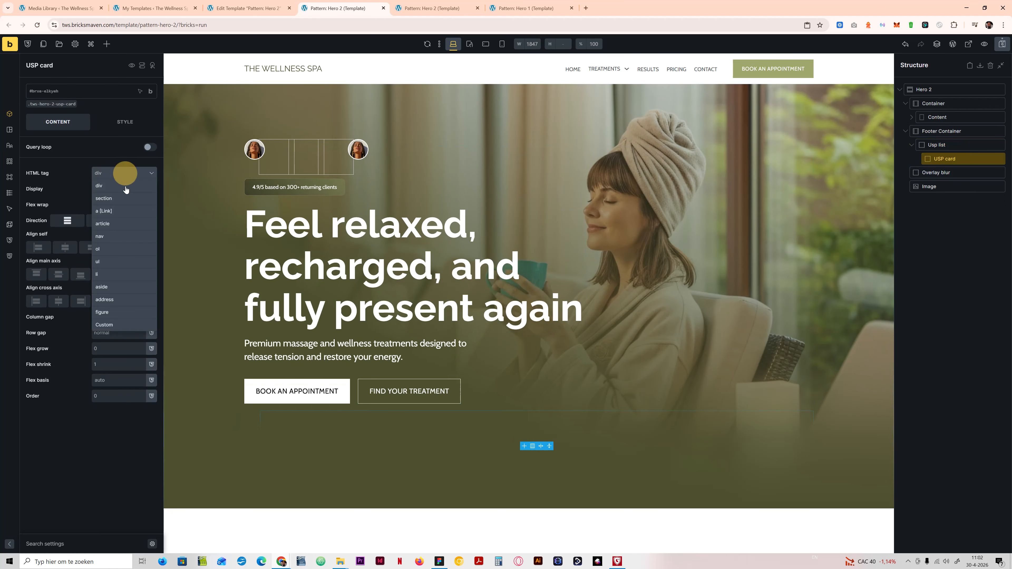
pyautogui.click(95, 275)
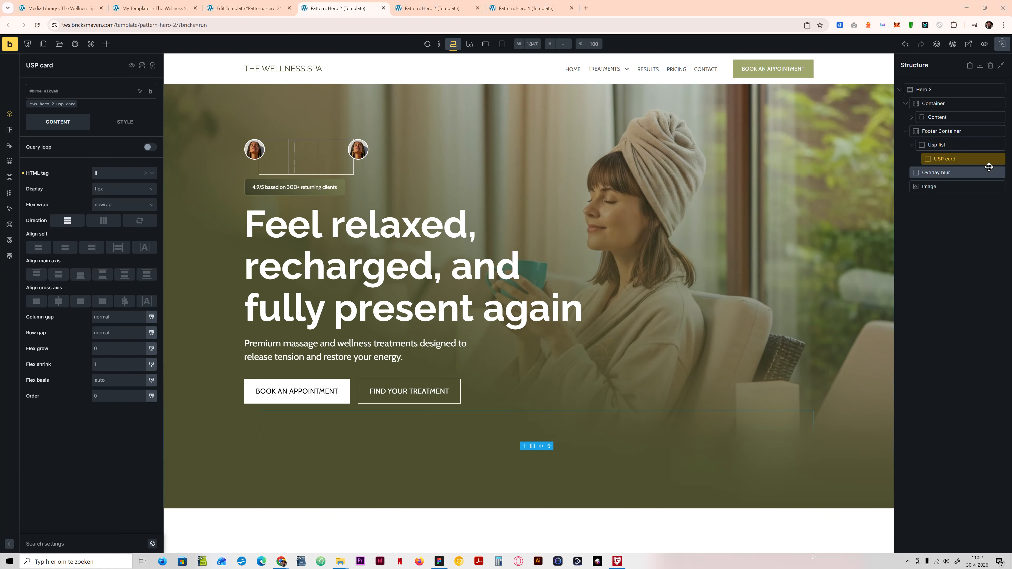
# Step: Set the left padding of the tws-hero-2-usp-list class on the Usp list block to 0
pyautogui.click(944, 144)
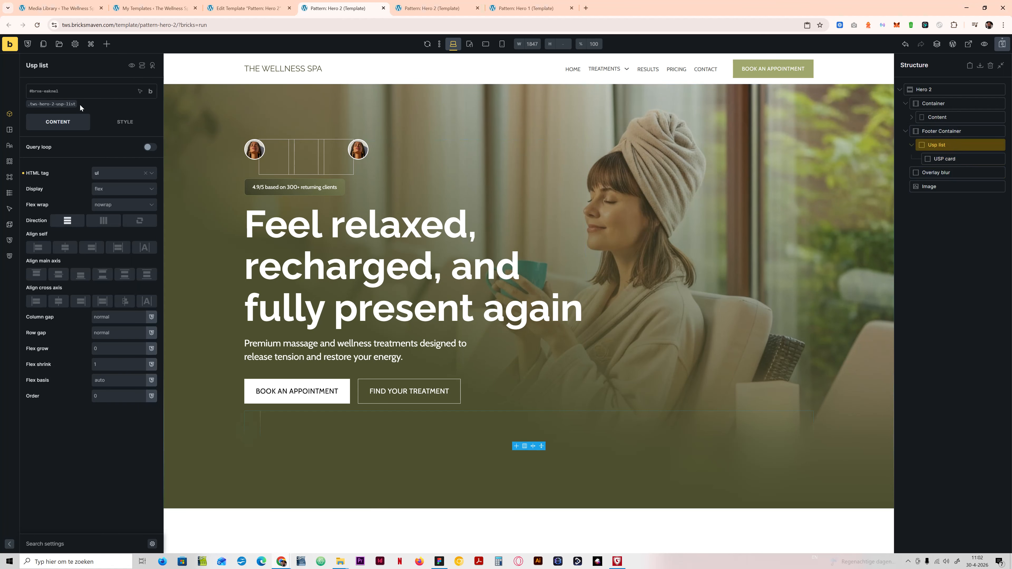
pyautogui.click(64, 104)
pyautogui.click(146, 125)
pyautogui.click(86, 154)
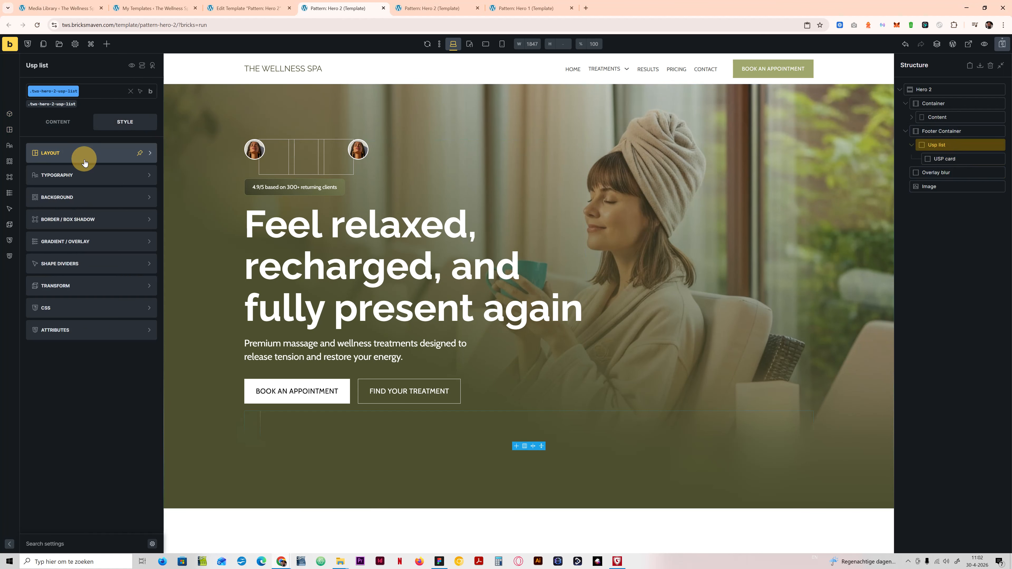
pyautogui.click(85, 155)
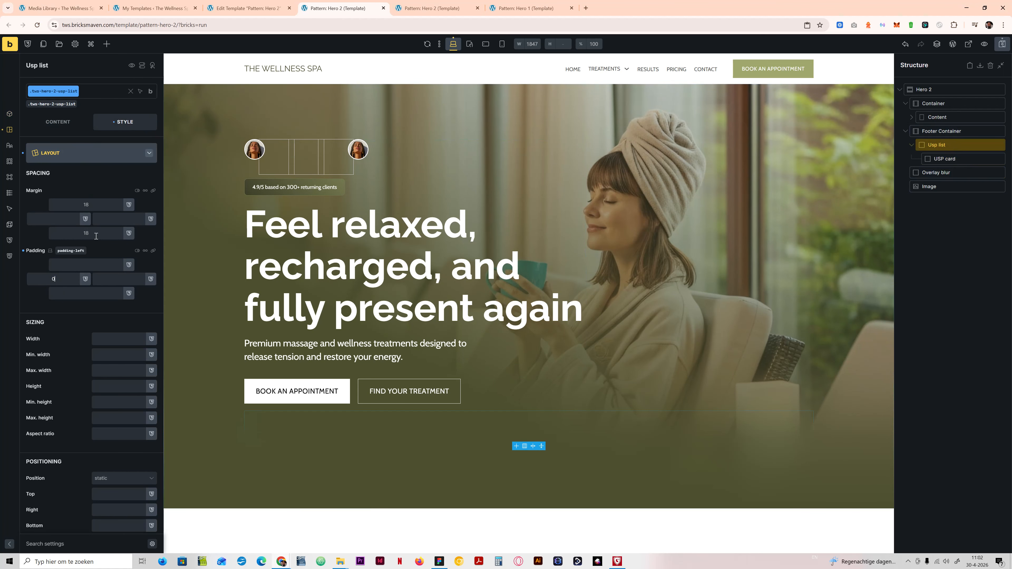
pyautogui.click(91, 154)
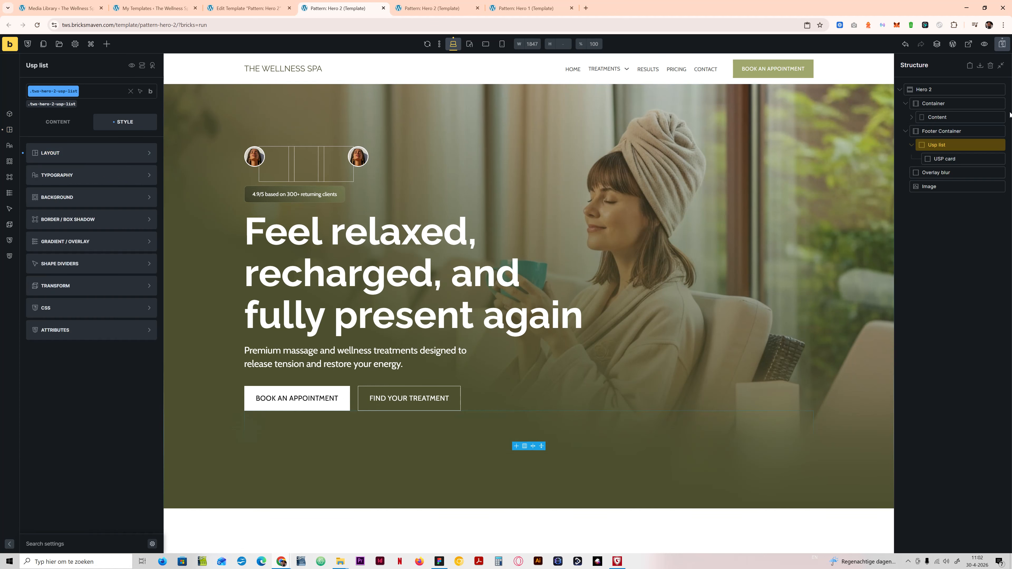
# Step: Save the template and check the layout settings of the Hero 2 section
pyautogui.click(956, 131)
pyautogui.click(55, 129)
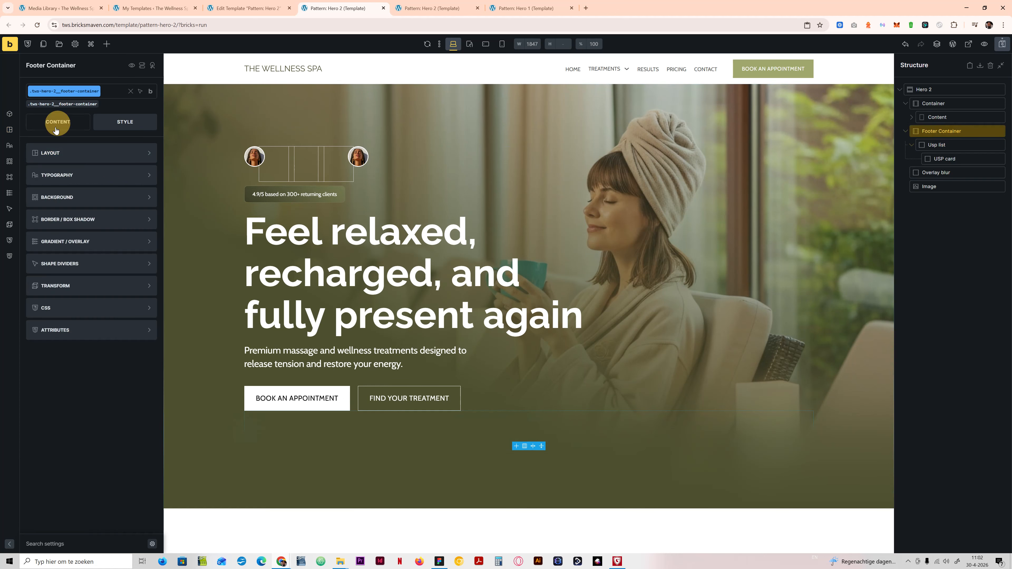
pyautogui.click(1002, 43)
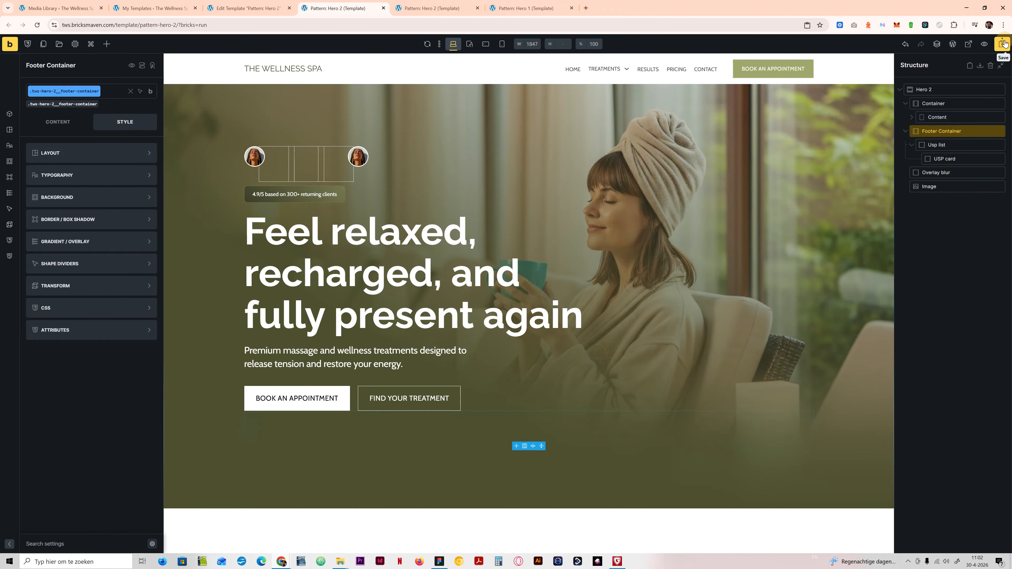
pyautogui.click(928, 90)
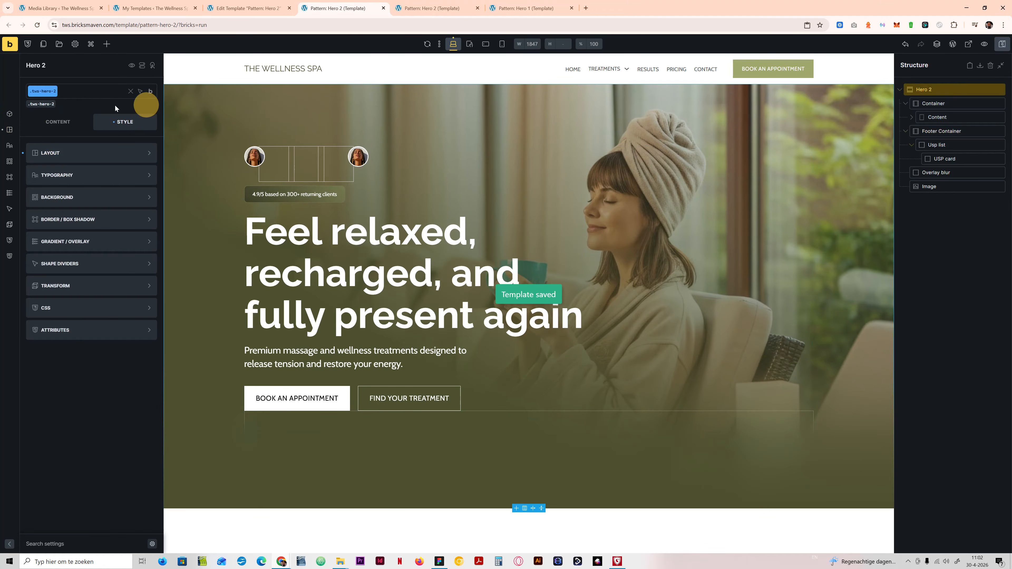
pyautogui.click(52, 152)
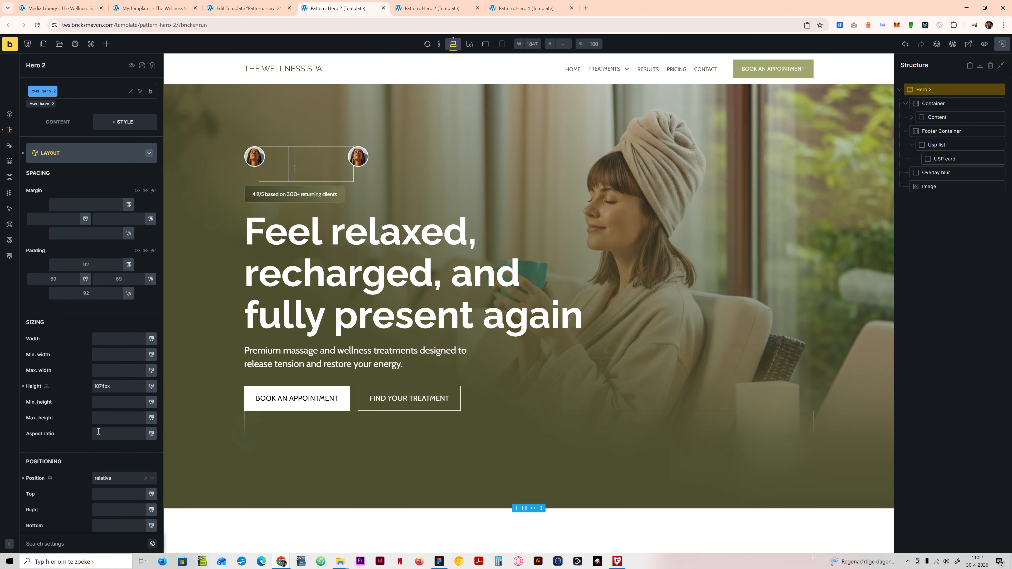
pyautogui.click(63, 126)
# Step: Set the position of the Footer Container's tws-hero-2__footer-container class to absolute
pyautogui.click(941, 130)
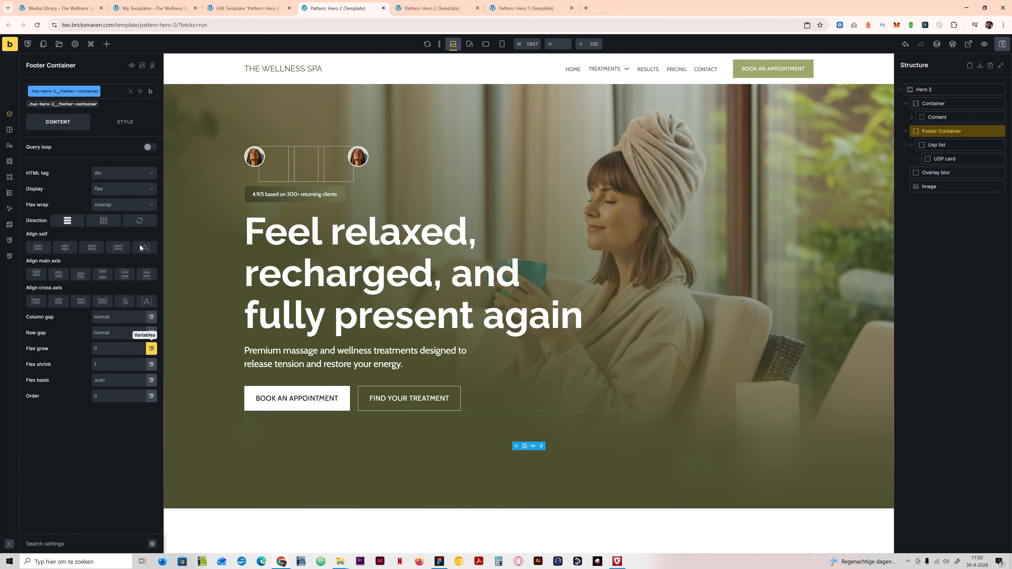
pyautogui.click(115, 122)
pyautogui.click(90, 152)
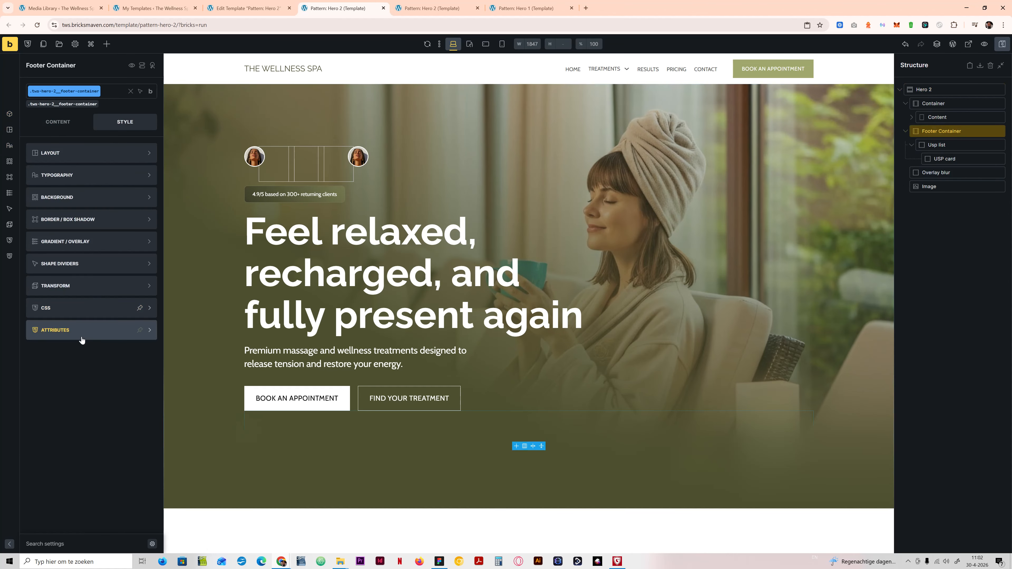
pyautogui.click(76, 151)
pyautogui.click(113, 478)
pyautogui.click(117, 517)
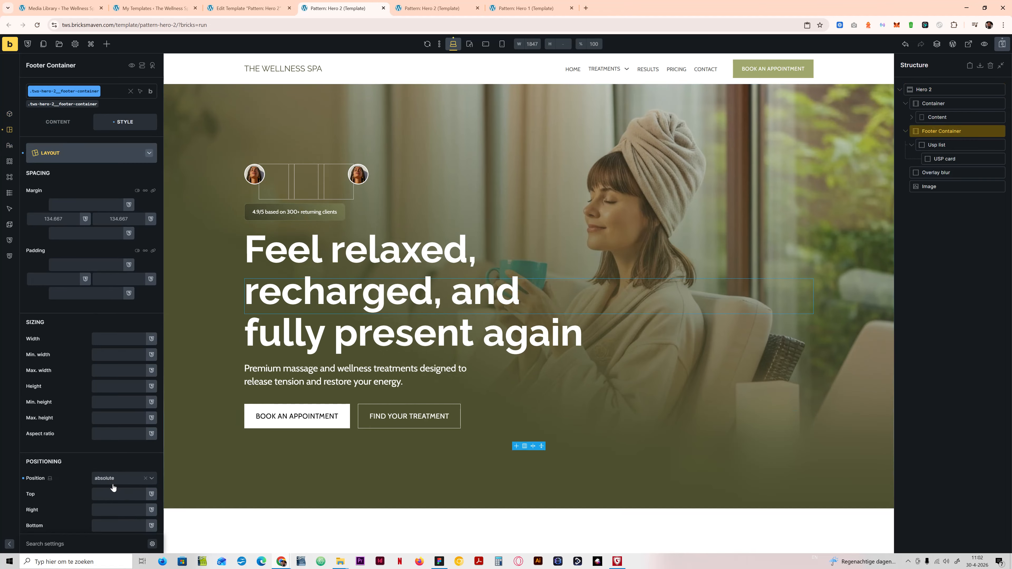
# Step: Set the Footer Container's bottom, left and right offsets to 0 and its z-index to 1
pyautogui.scroll(-4, 113, 487)
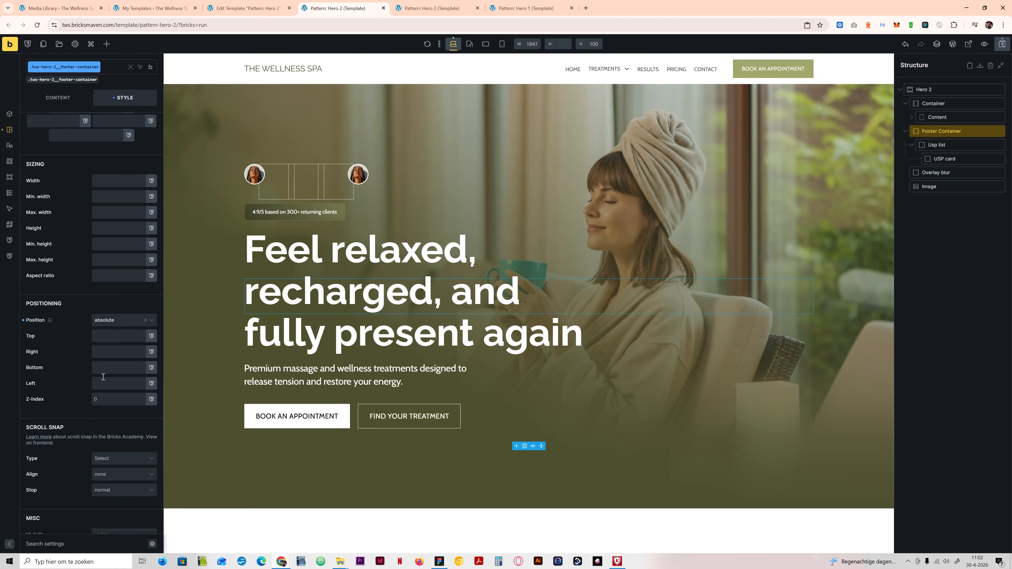
pyautogui.click(103, 367)
pyautogui.write('0')
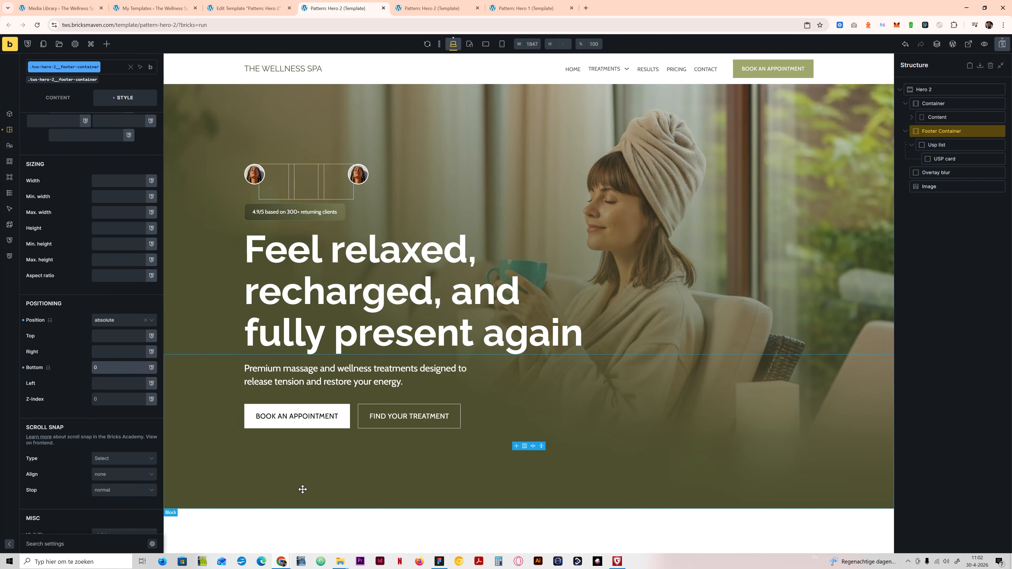
pyautogui.click(104, 398)
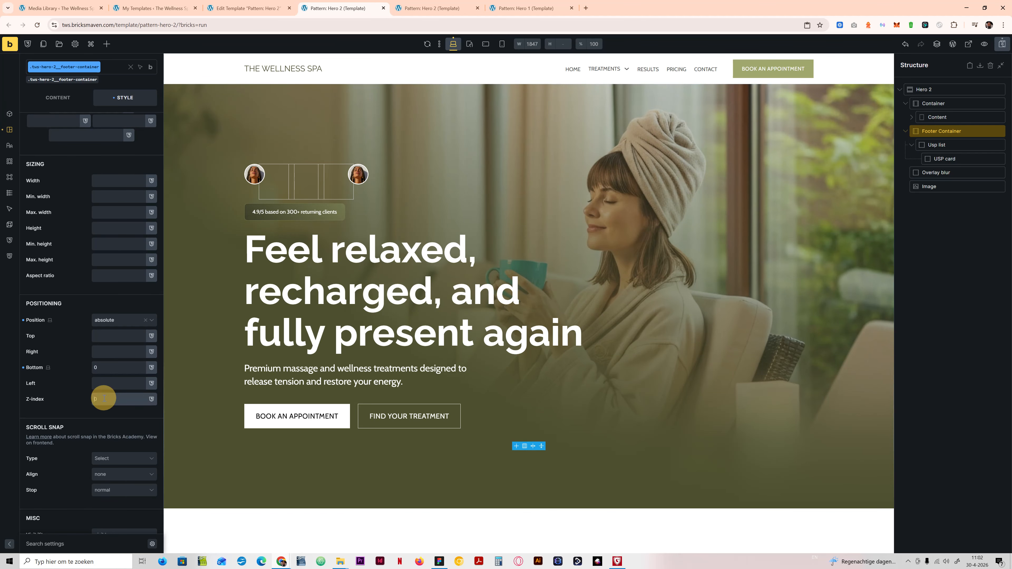
pyautogui.write('1')
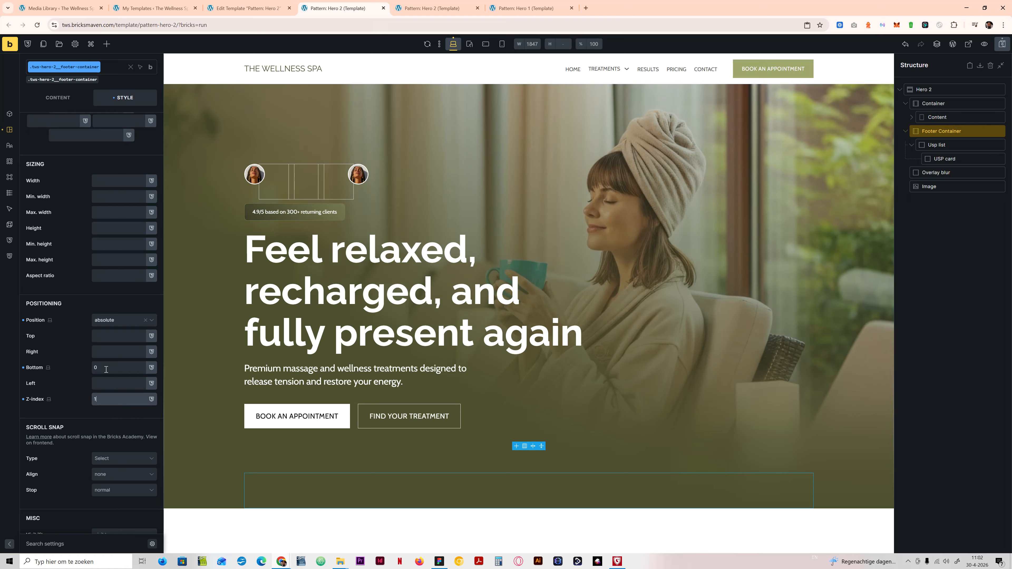
pyautogui.click(102, 388)
pyautogui.write('0')
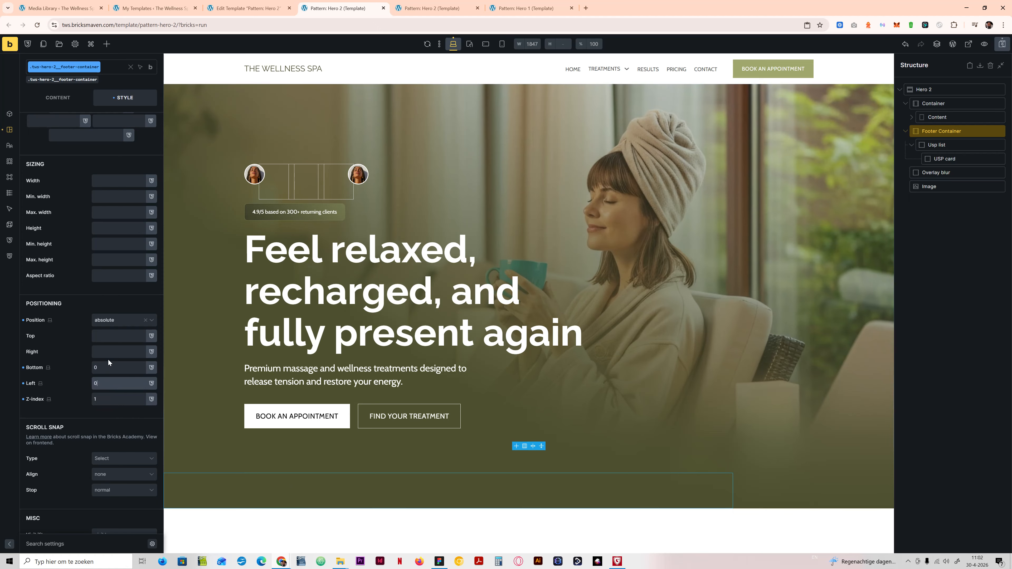
pyautogui.click(108, 353)
pyautogui.write('0')
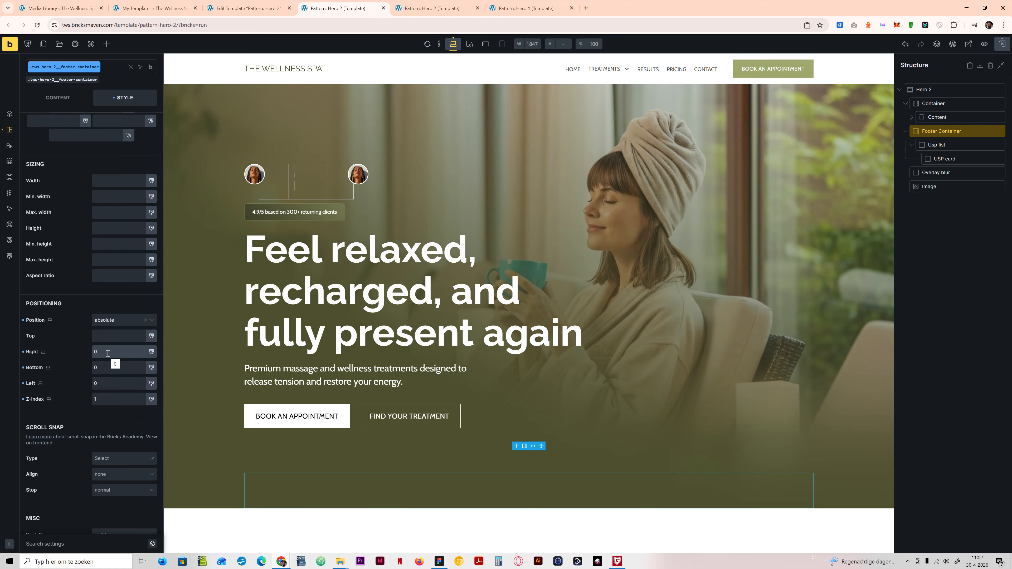
# Step: Set both the width and the maximum width of the Footer Container to 100vw
pyautogui.click(100, 179)
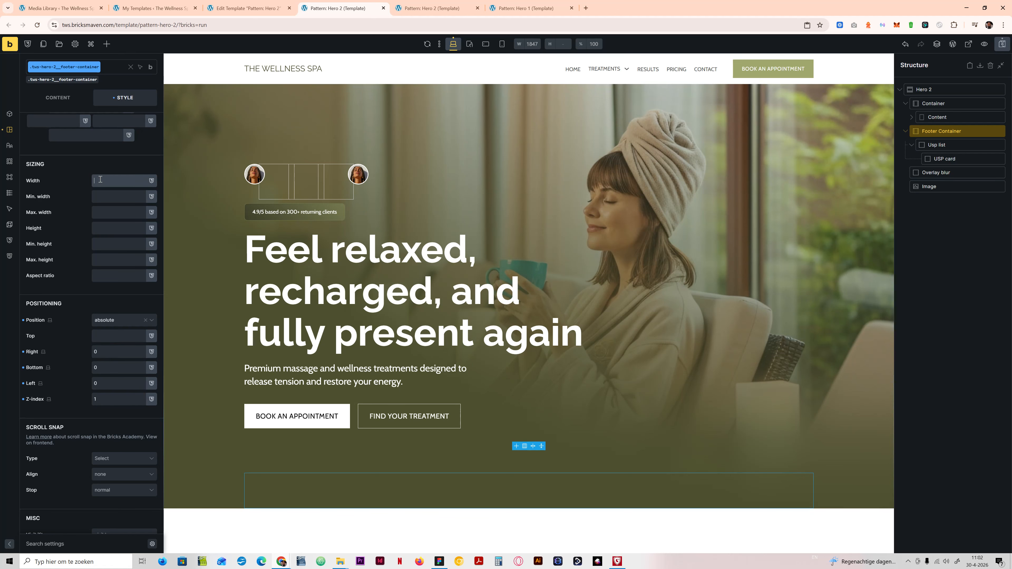
pyautogui.write('100vw')
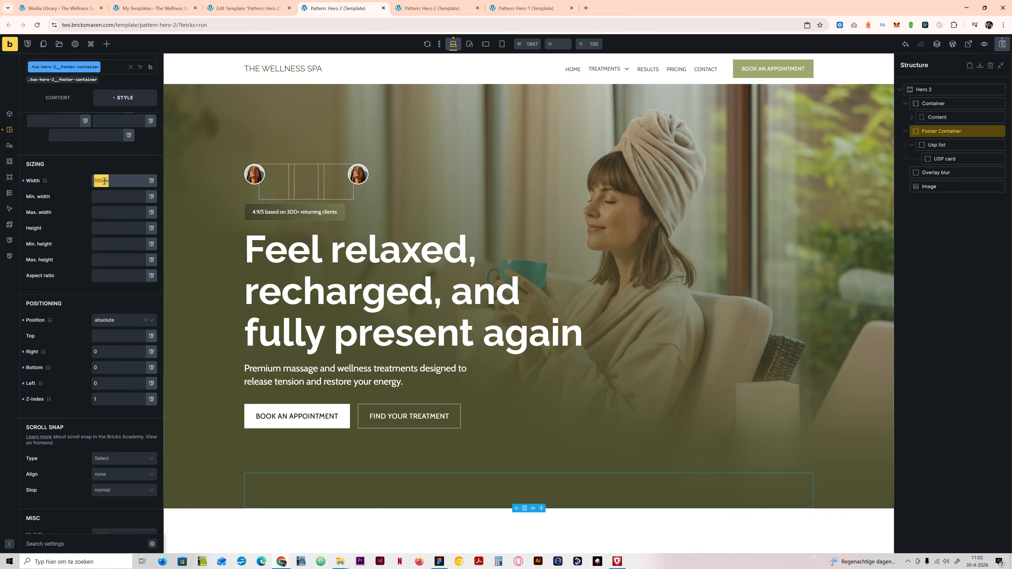
pyautogui.click(122, 212)
pyautogui.write('100vw')
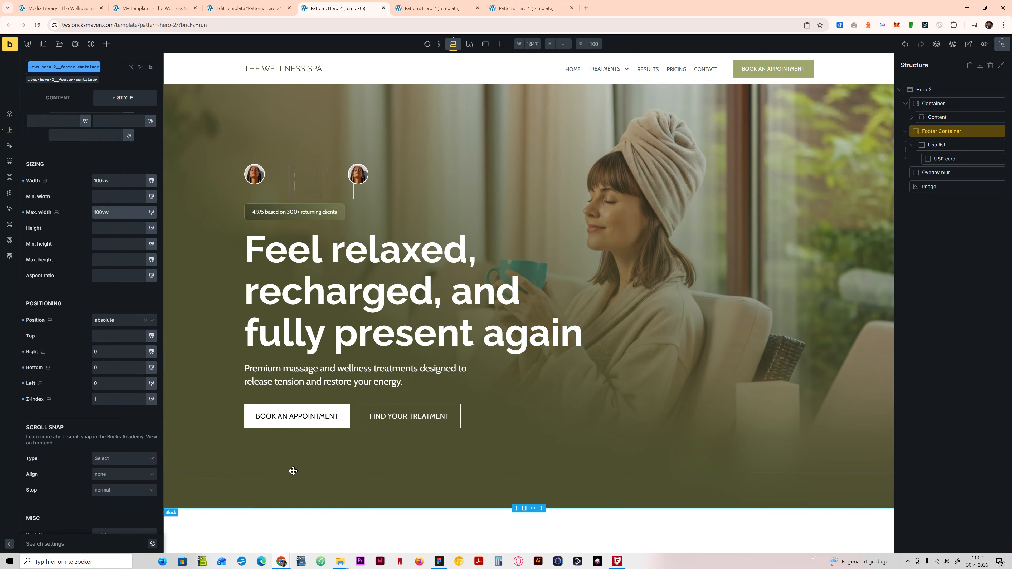
pyautogui.scroll(5, 64, 171)
pyautogui.click(68, 146)
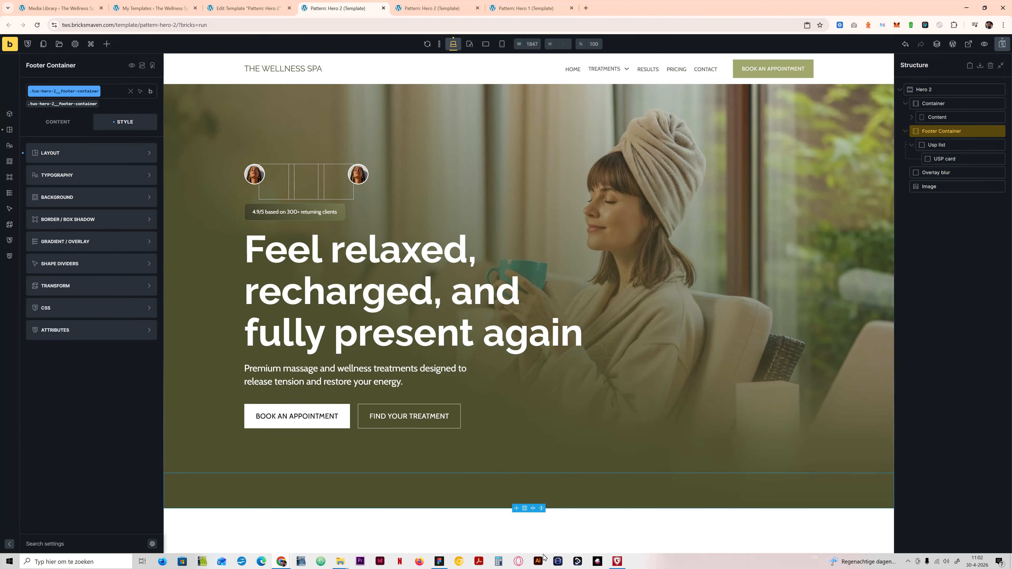
# Step: Check the USP strip's stroke in Figma, and back in Bricks give the Footer Container a solid 1px top border
pyautogui.click(440, 561)
pyautogui.click(324, 362)
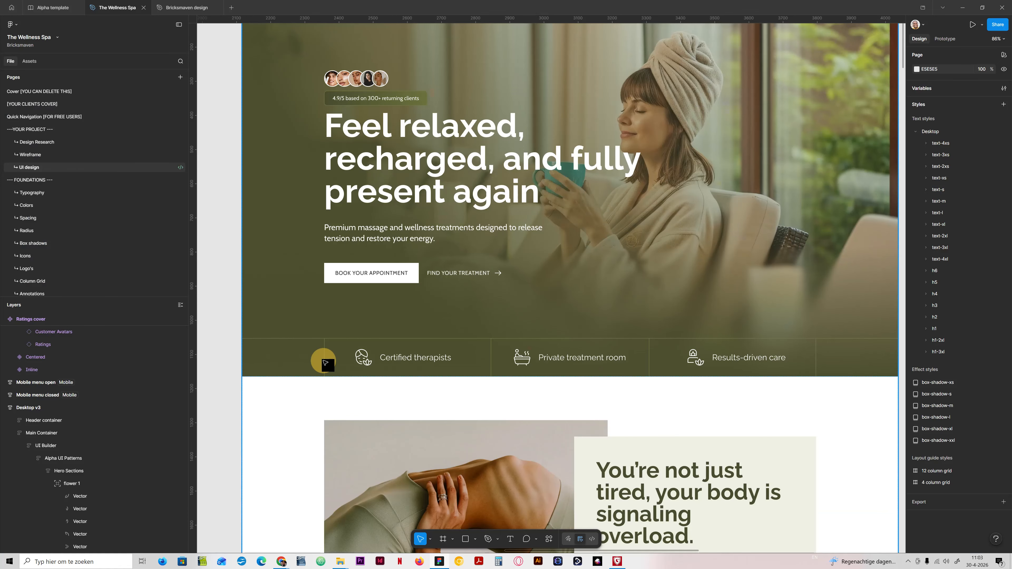
pyautogui.click(323, 344)
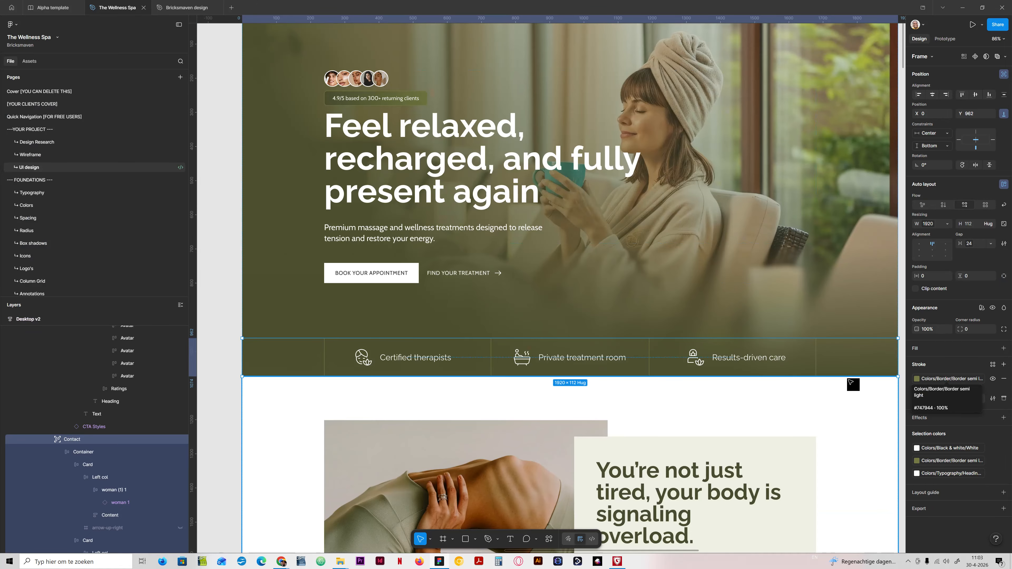
pyautogui.click(442, 563)
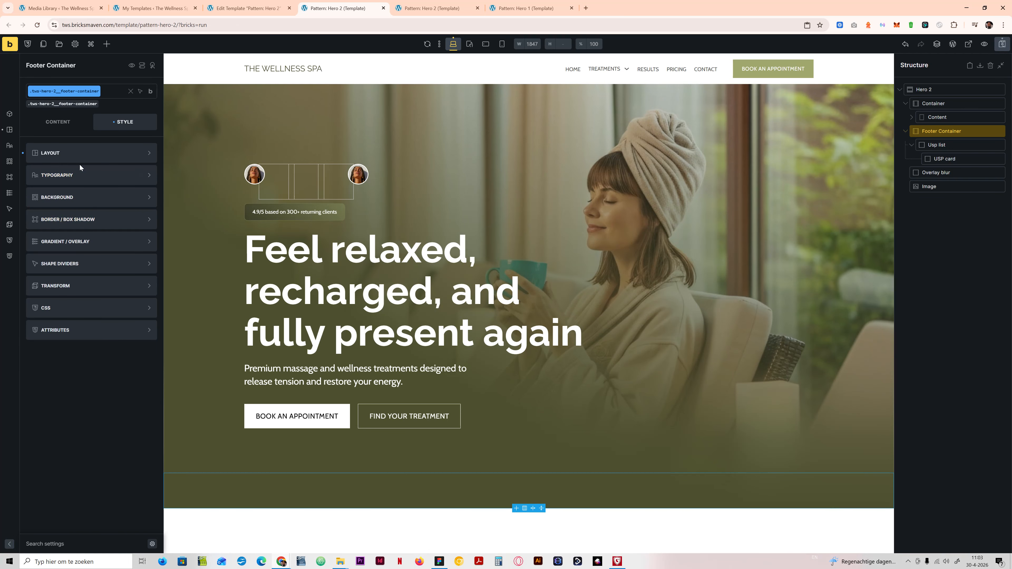
pyautogui.click(81, 222)
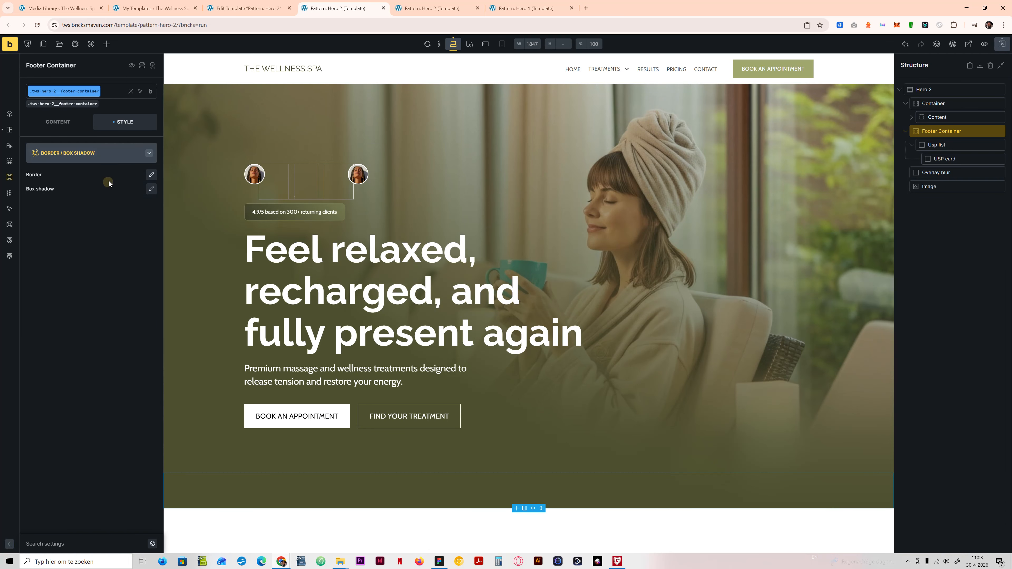
pyautogui.click(151, 175)
pyautogui.click(87, 204)
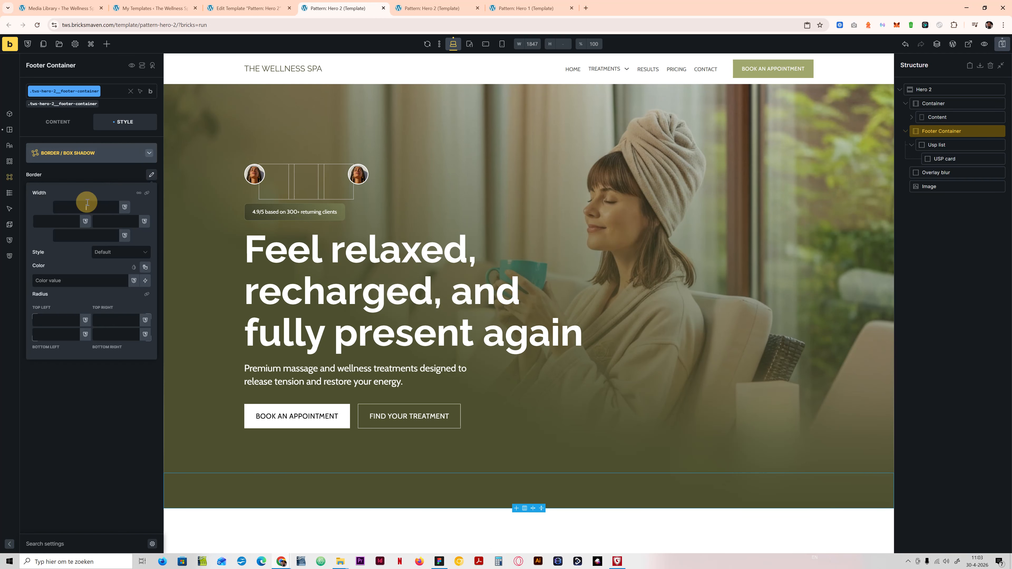
pyautogui.click(131, 249)
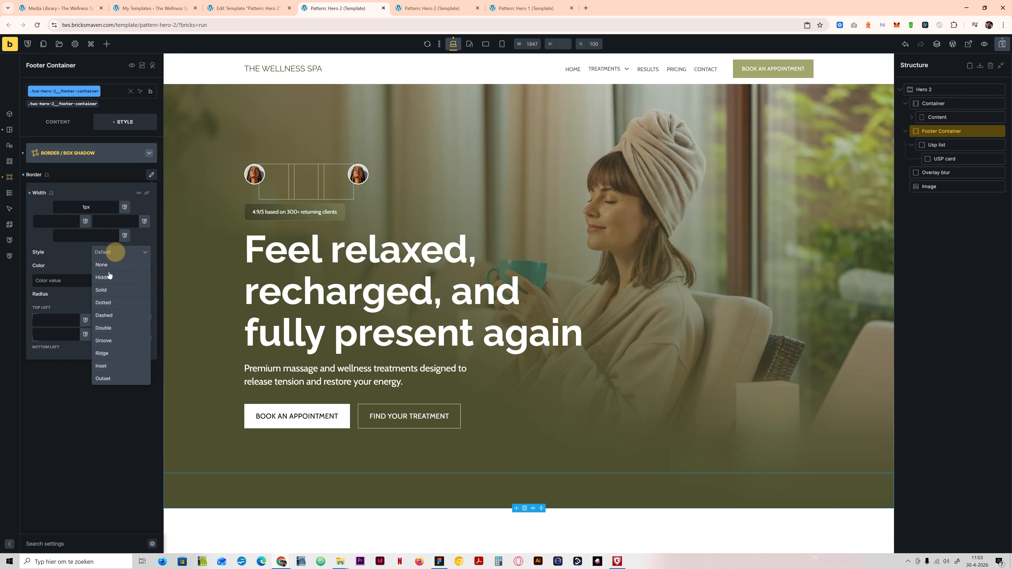
pyautogui.click(106, 287)
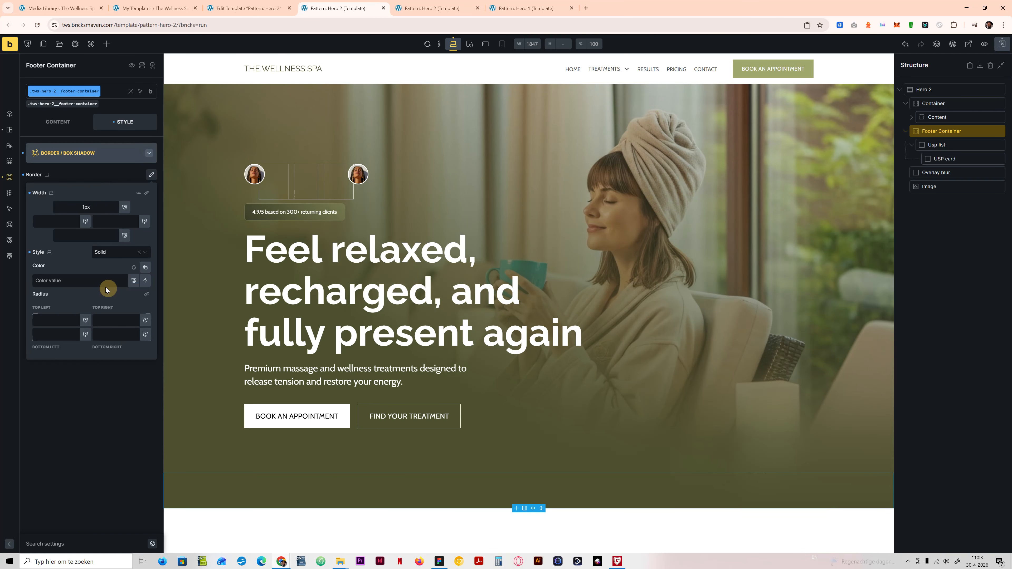
# Step: Set the Footer Container's top border color to var(--primary-d-8)
pyautogui.click(145, 267)
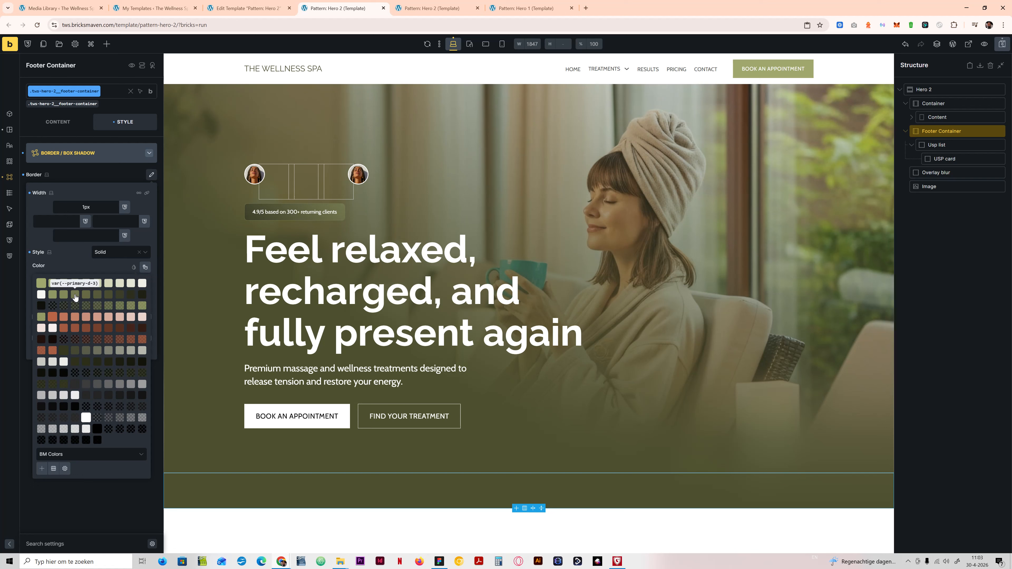
pyautogui.click(104, 294)
pyautogui.click(959, 88)
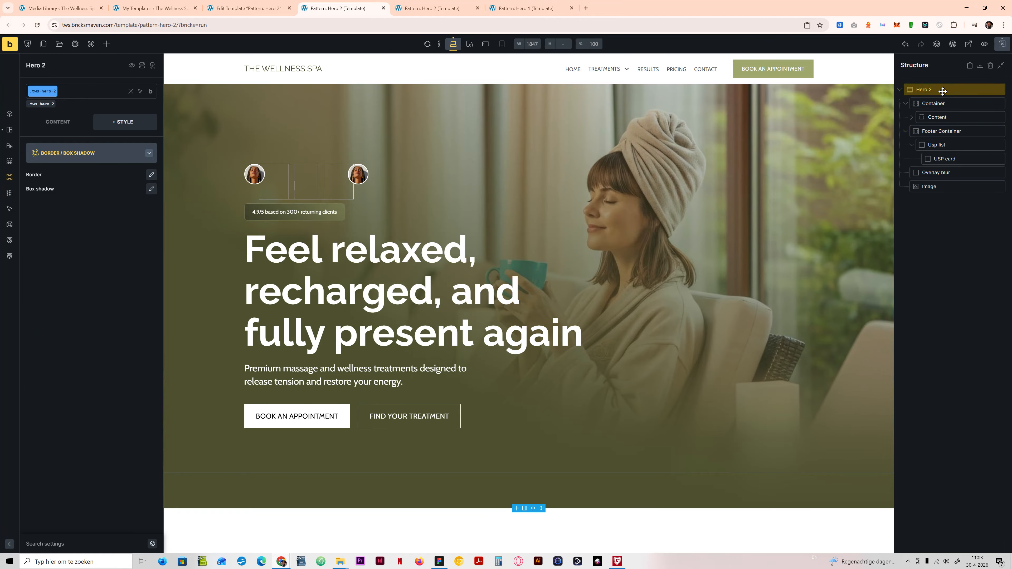
pyautogui.click(955, 134)
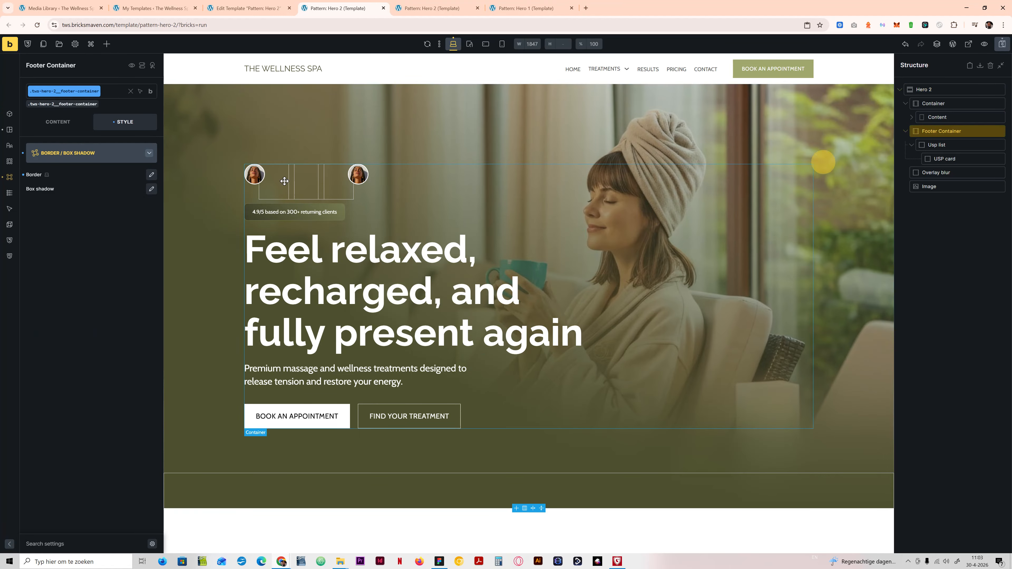
pyautogui.click(152, 175)
pyautogui.click(150, 267)
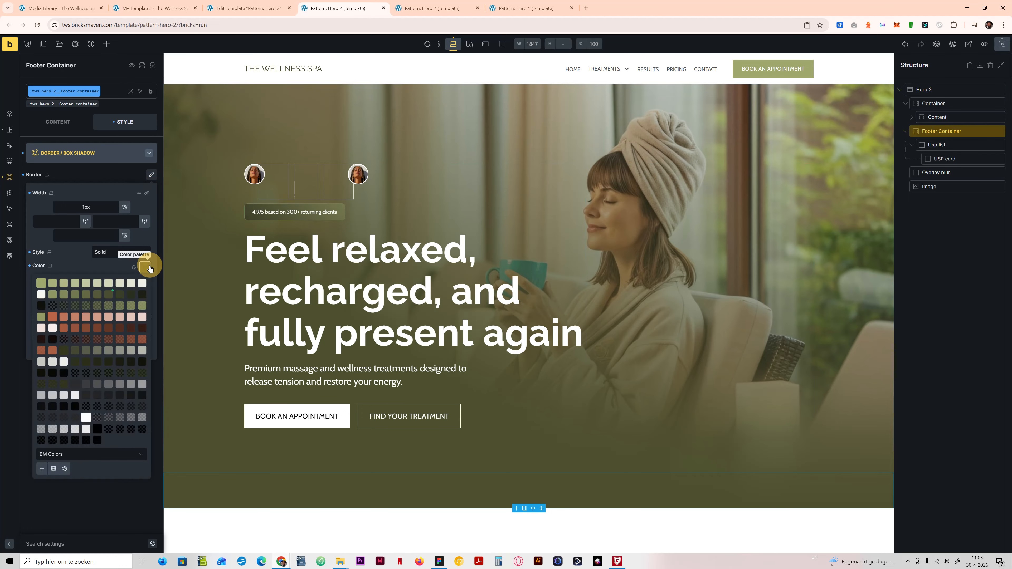
pyautogui.click(132, 295)
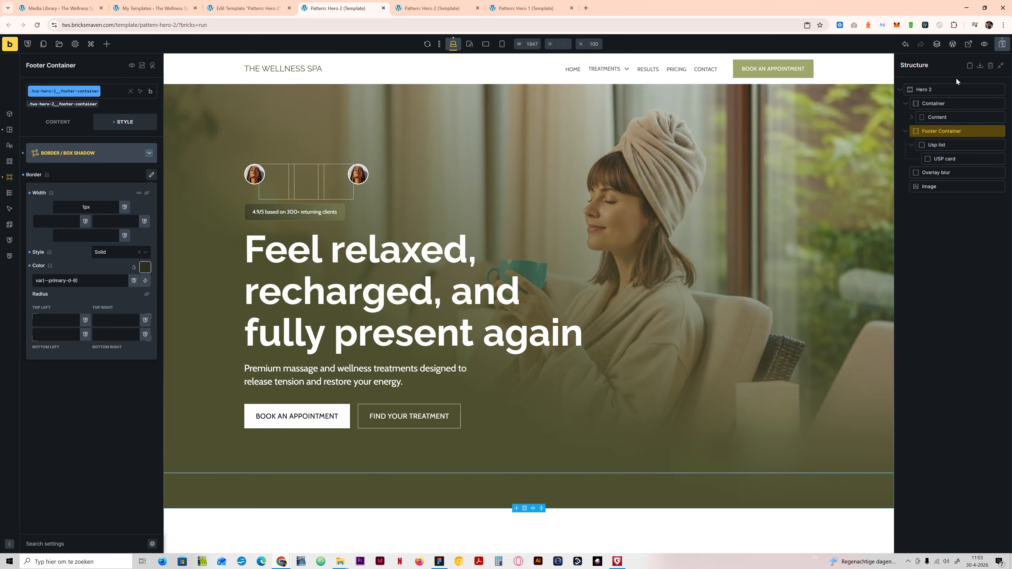
# Step: Save the Hero 2 template and view it on the frontend
pyautogui.click(928, 89)
pyautogui.click(1002, 47)
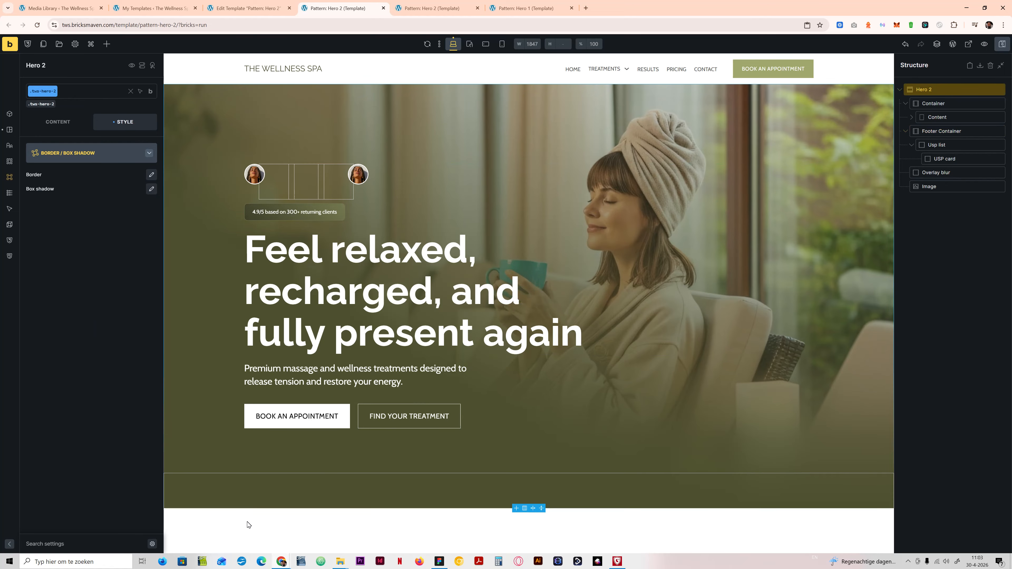
pyautogui.click(958, 146)
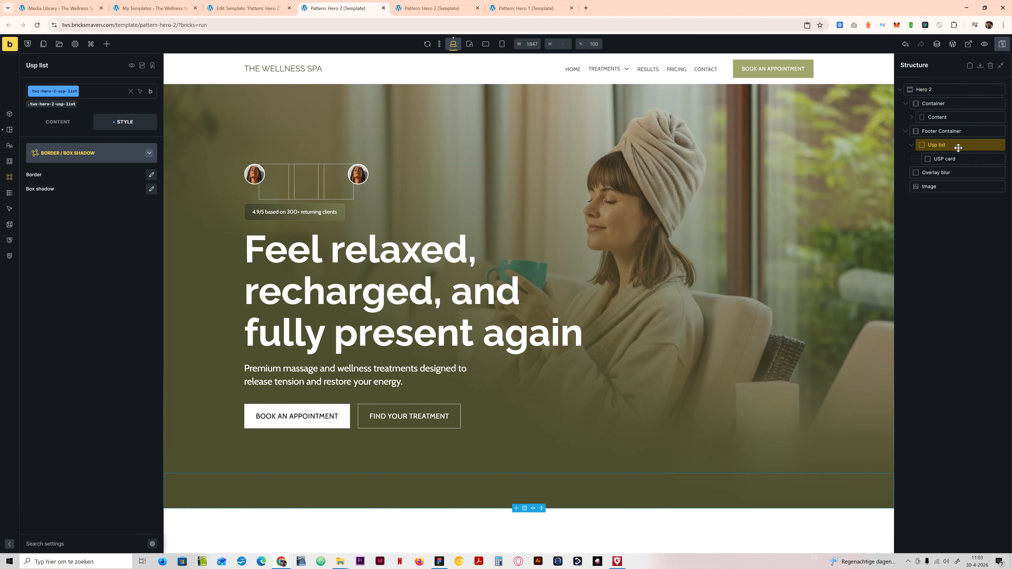
pyautogui.click(968, 44)
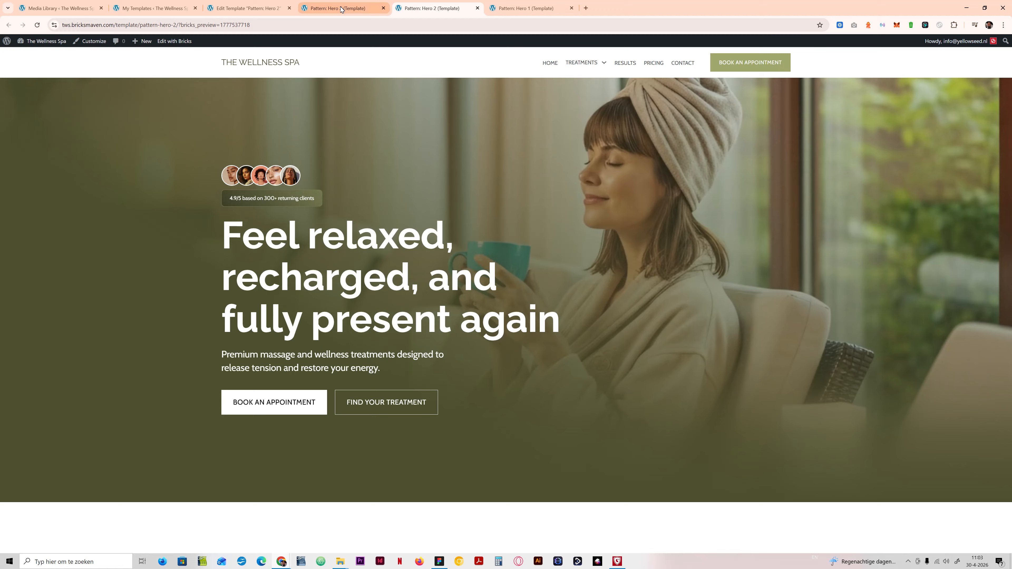
# Step: Back in the Bricks editor, add a Heading and an Icon element inside the USP card
pyautogui.click(342, 8)
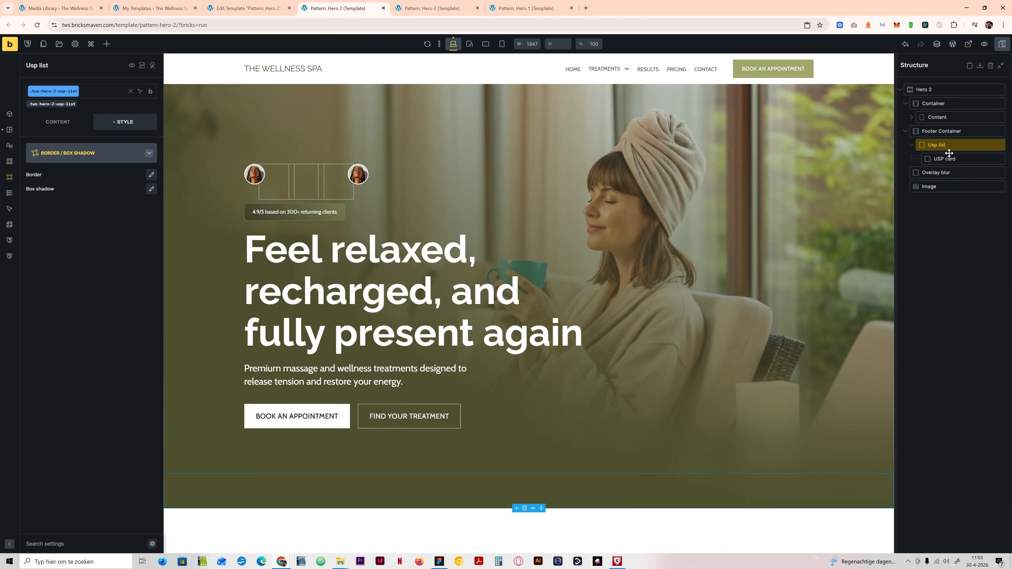
pyautogui.click(945, 158)
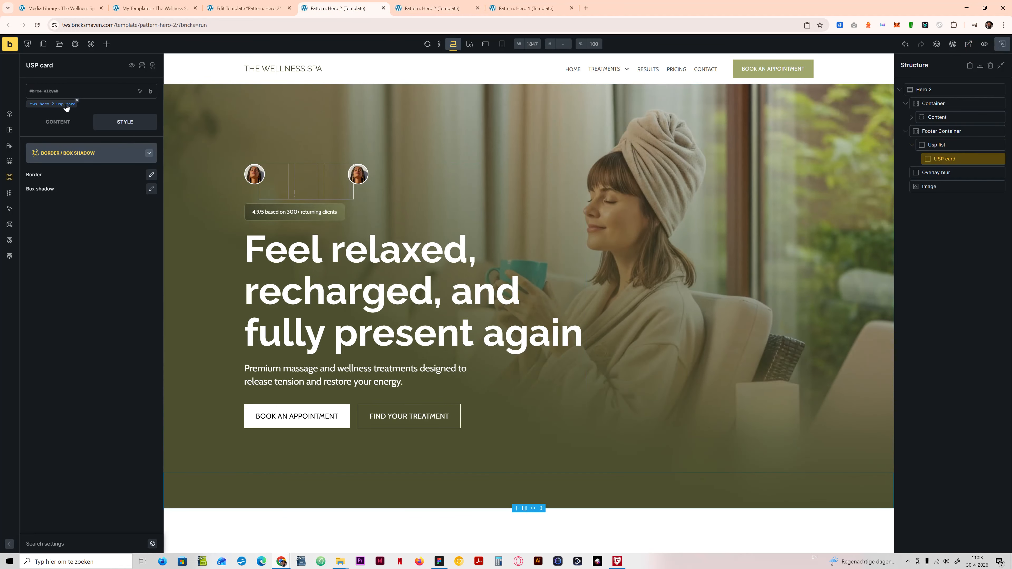
pyautogui.click(106, 44)
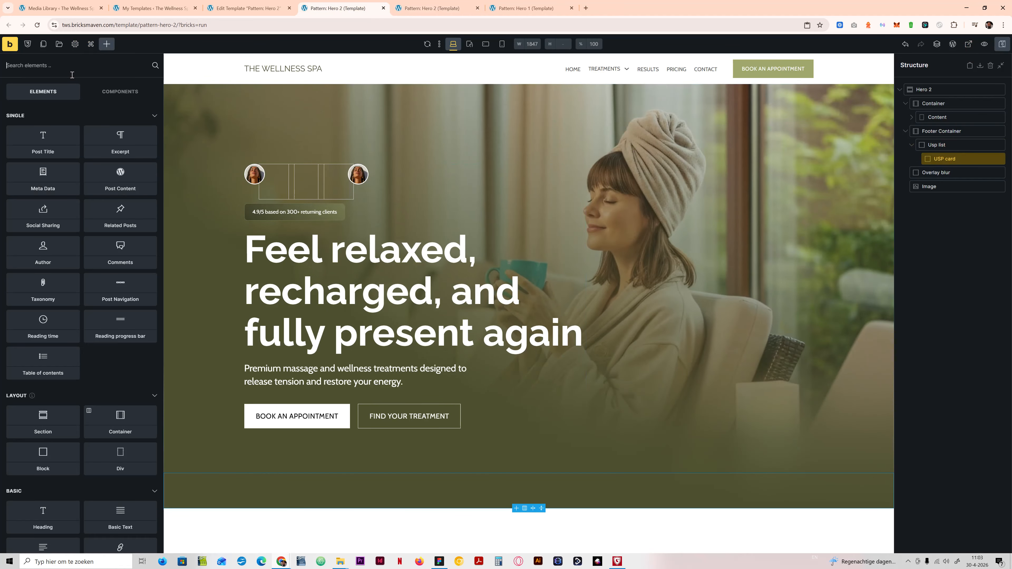
pyautogui.write('head')
pyautogui.click(38, 121)
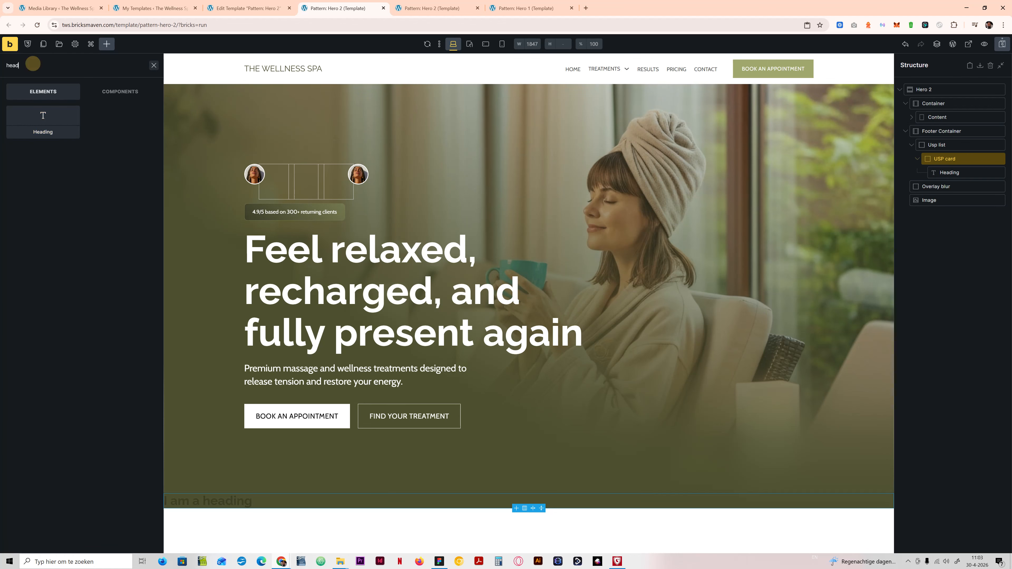
pyautogui.moveTo(24, 66); pyautogui.dragTo(2, 68)
pyautogui.write('icon')
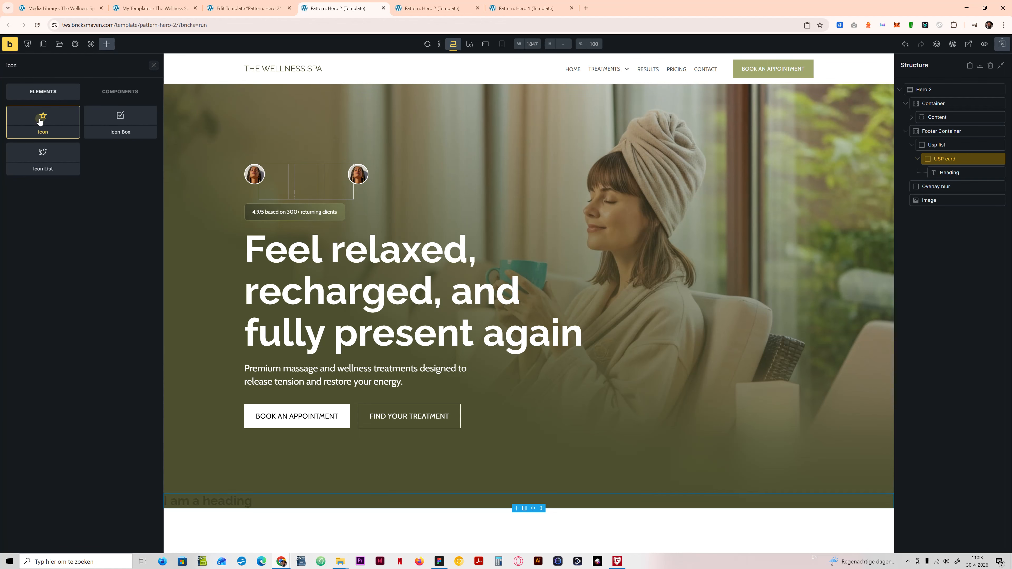
pyautogui.click(43, 120)
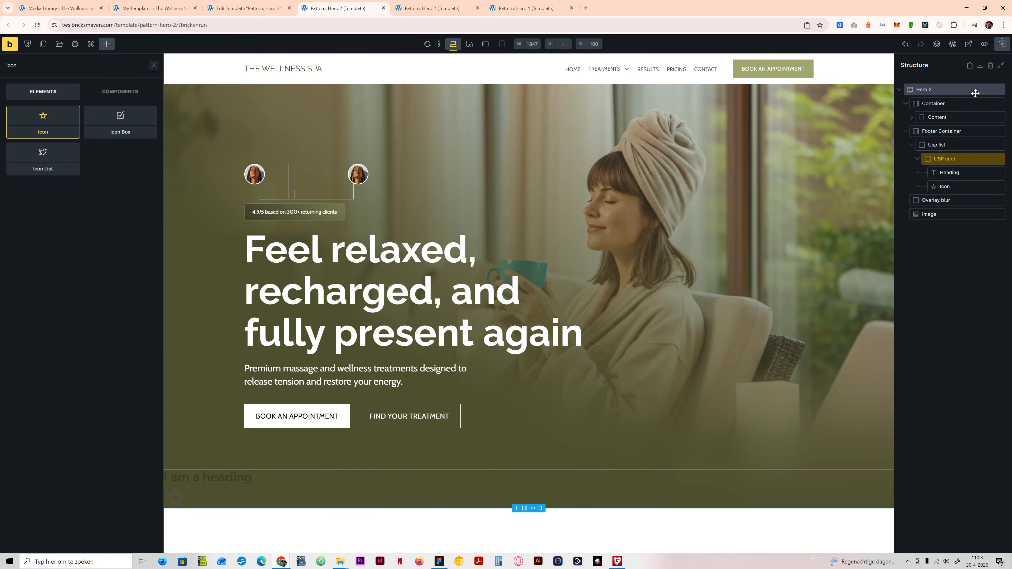
# Step: Save the template and reload the frontend preview to check the footer strip
pyautogui.click(1002, 44)
pyautogui.click(435, 5)
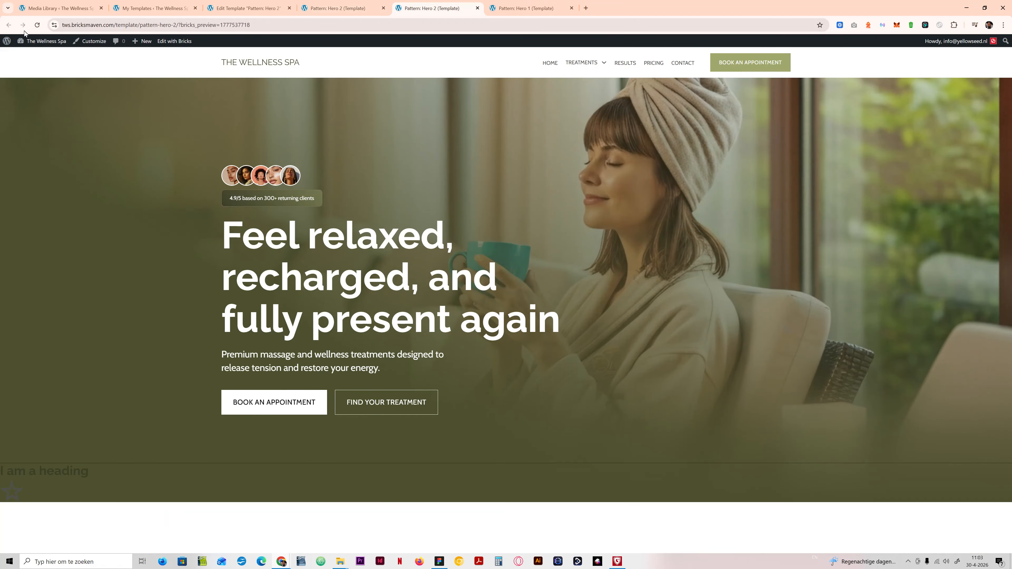
pyautogui.click(37, 25)
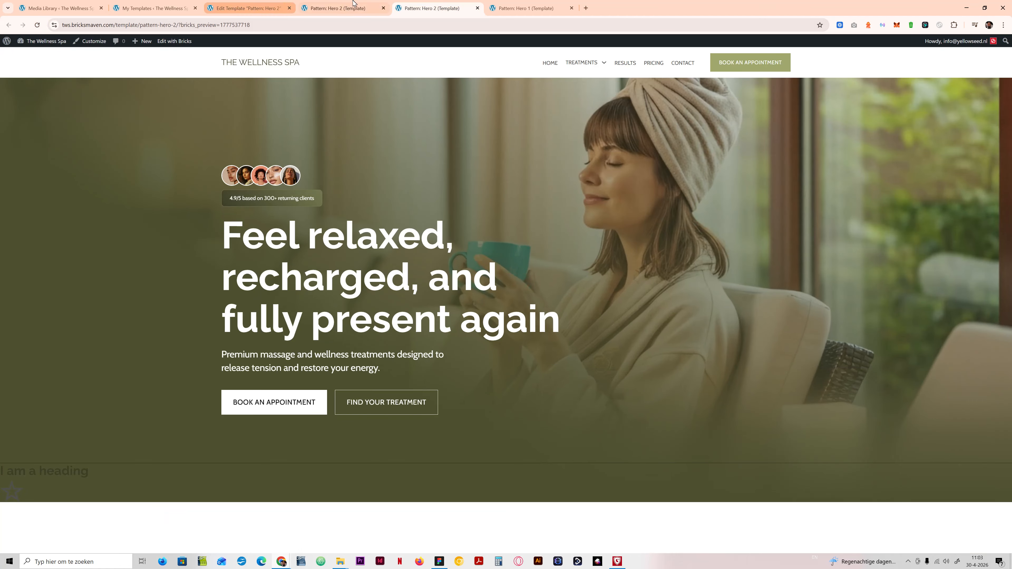
# Step: Change the Footer Container's border color to var(--primary-d-5), save, and check the line on the frontend
pyautogui.click(339, 8)
pyautogui.click(958, 131)
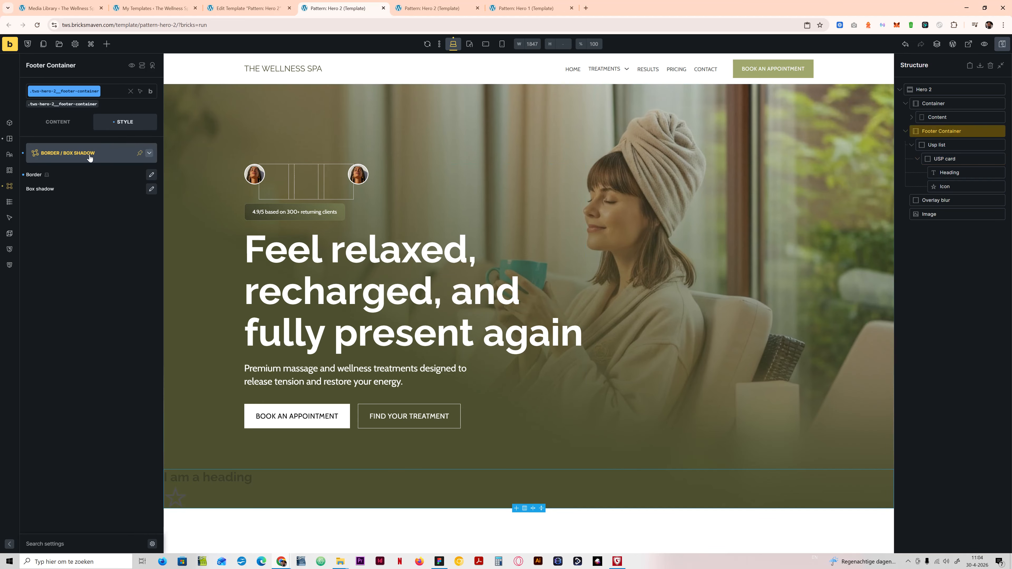
pyautogui.click(151, 175)
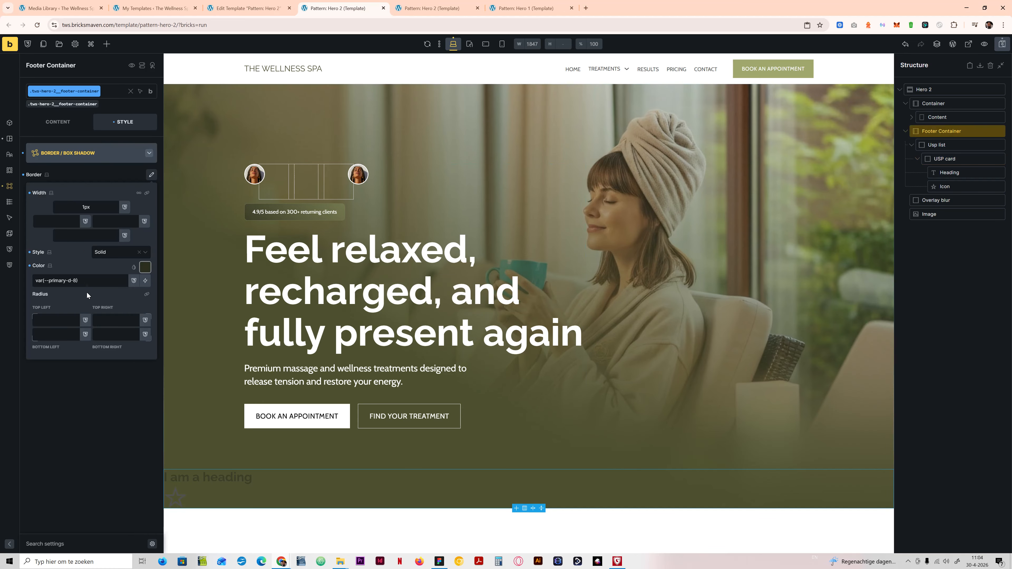
pyautogui.click(145, 267)
pyautogui.click(99, 298)
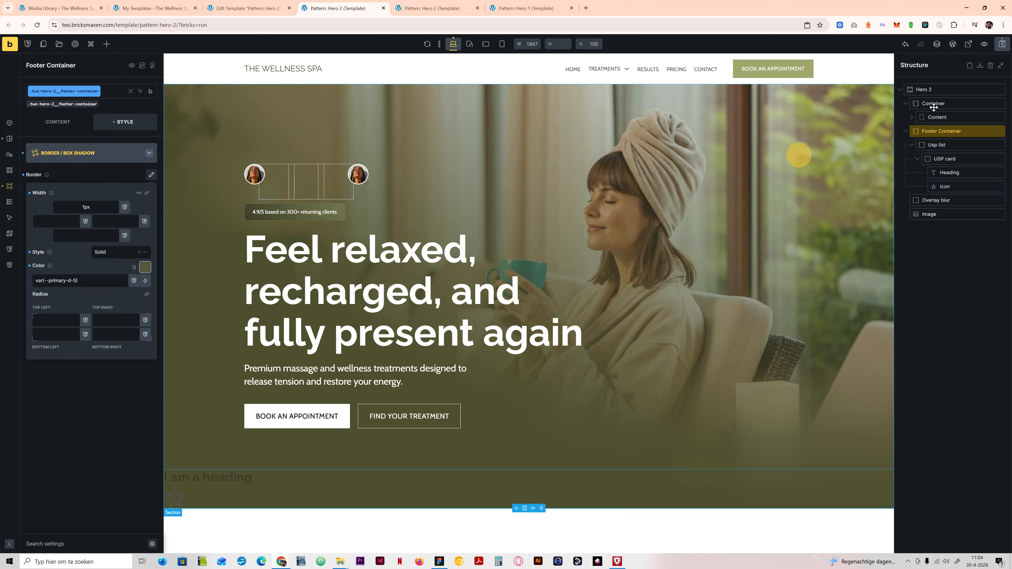
pyautogui.click(1002, 45)
pyautogui.hotkey('ctrl', 'Tab')
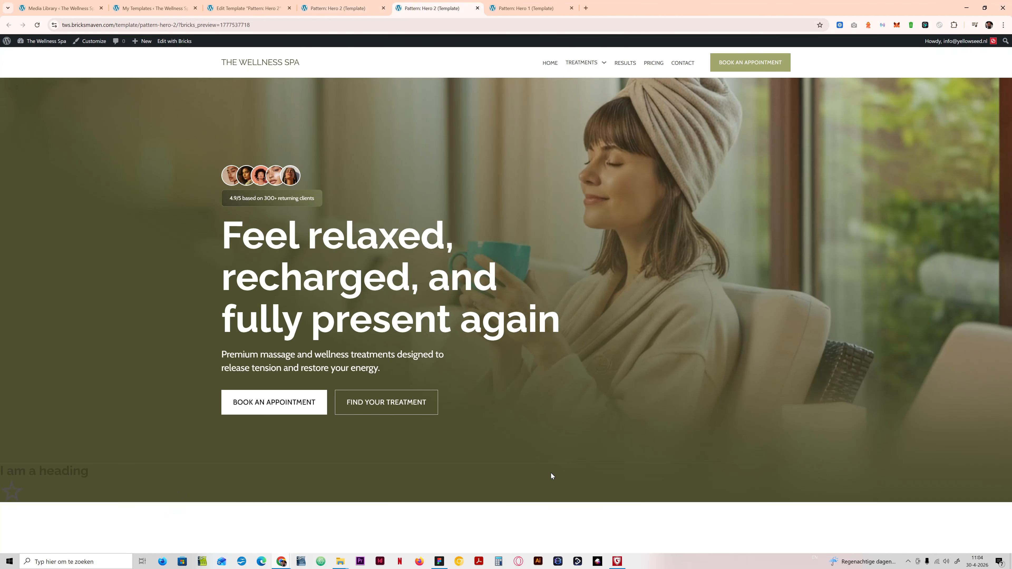
# Step: Try var(--primary-d-6) as the Footer Container's border color, save, and view the frontend preview
pyautogui.hotkey('ctrl', 'shift', 'Tab')
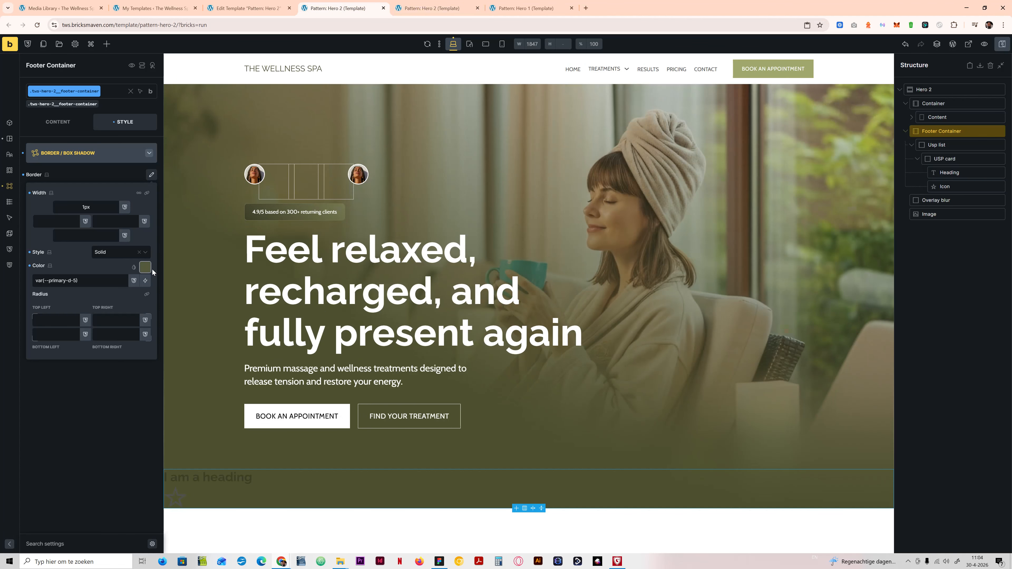
pyautogui.click(146, 267)
pyautogui.click(97, 296)
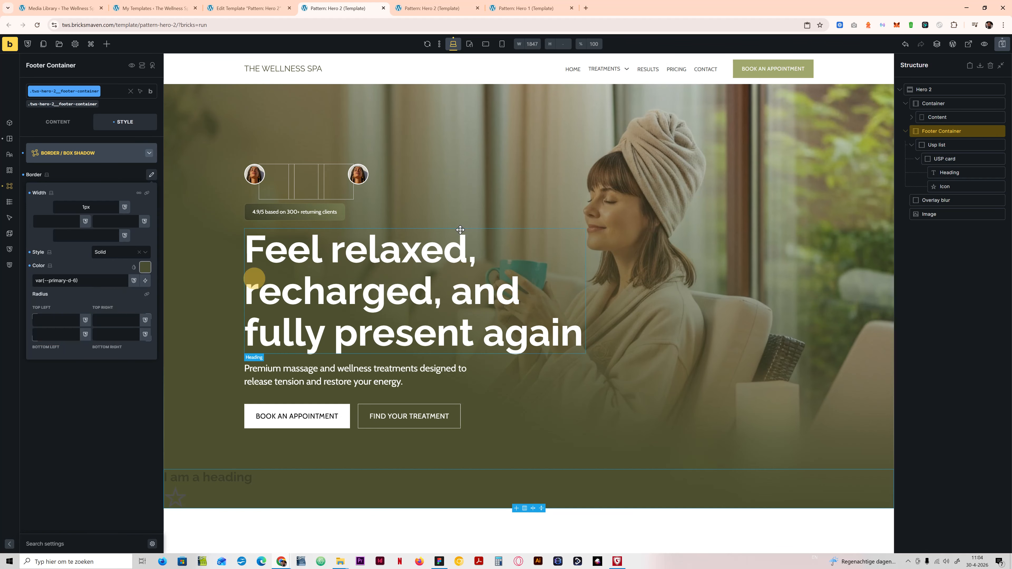
pyautogui.click(1002, 47)
pyautogui.click(406, 5)
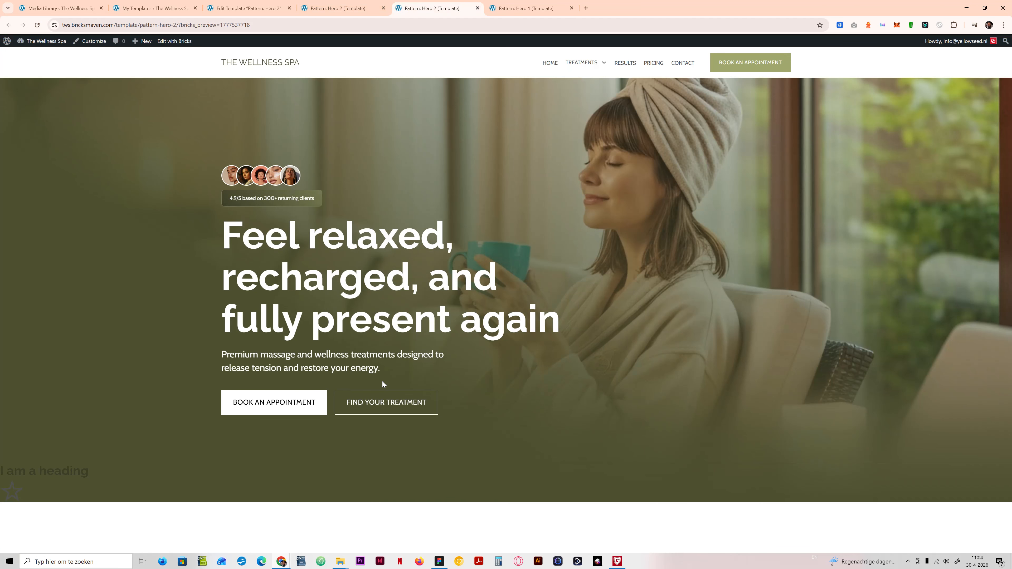
# Step: Set the Footer Container's border color to var(--primary-d-4) and compare the frontend preview with the Figma design
pyautogui.click(338, 7)
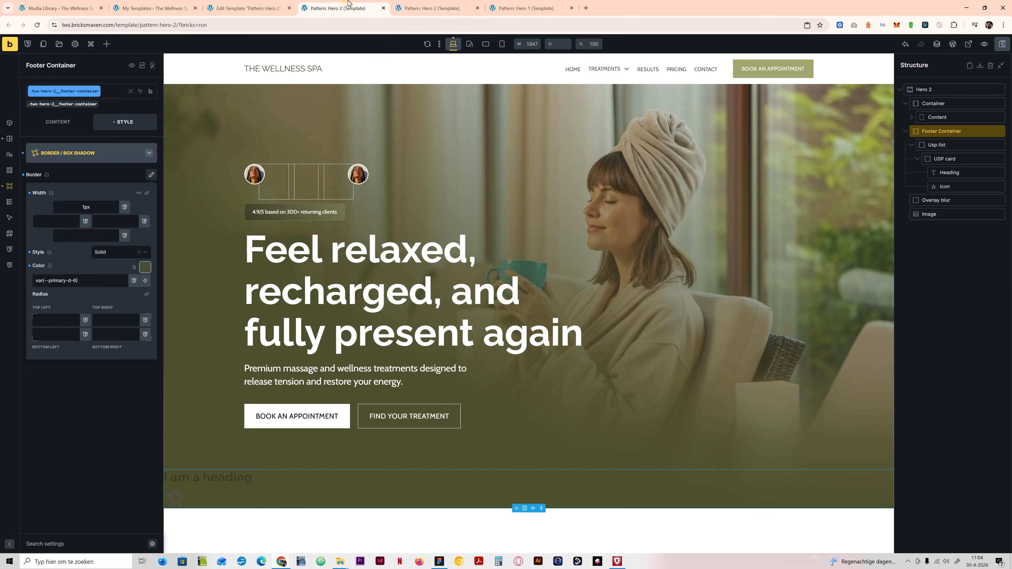
pyautogui.click(145, 267)
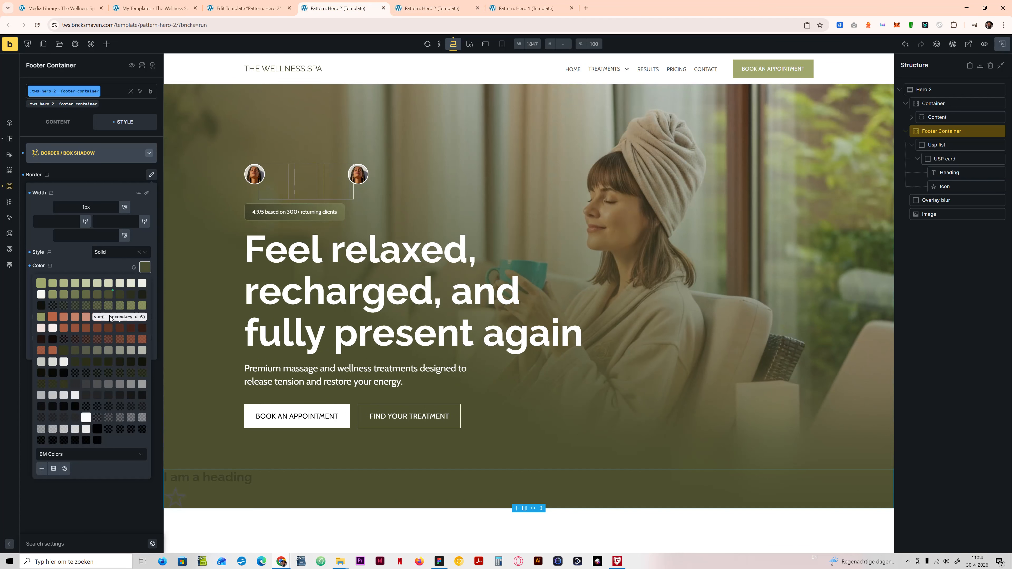
pyautogui.click(85, 295)
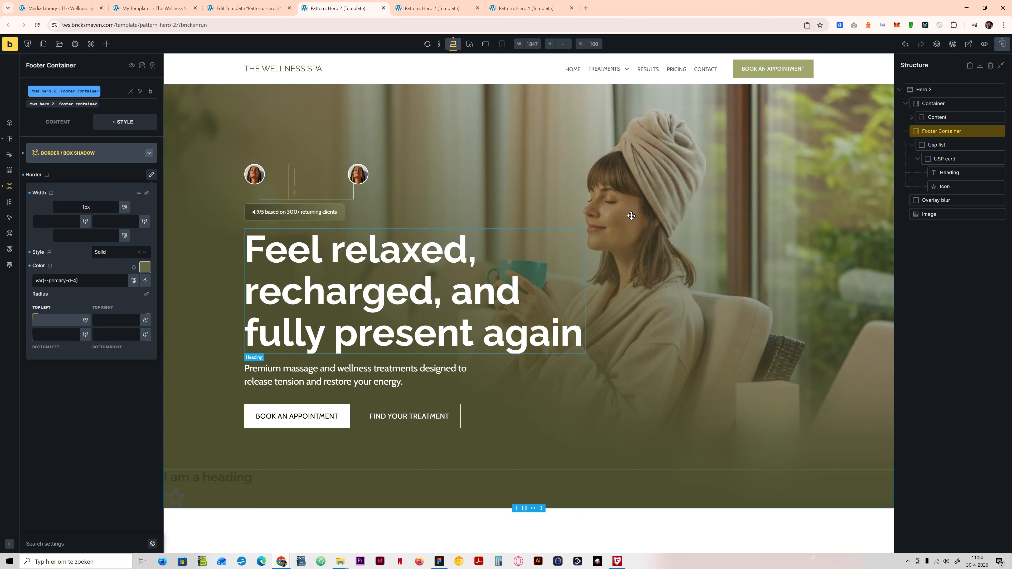
pyautogui.click(424, 9)
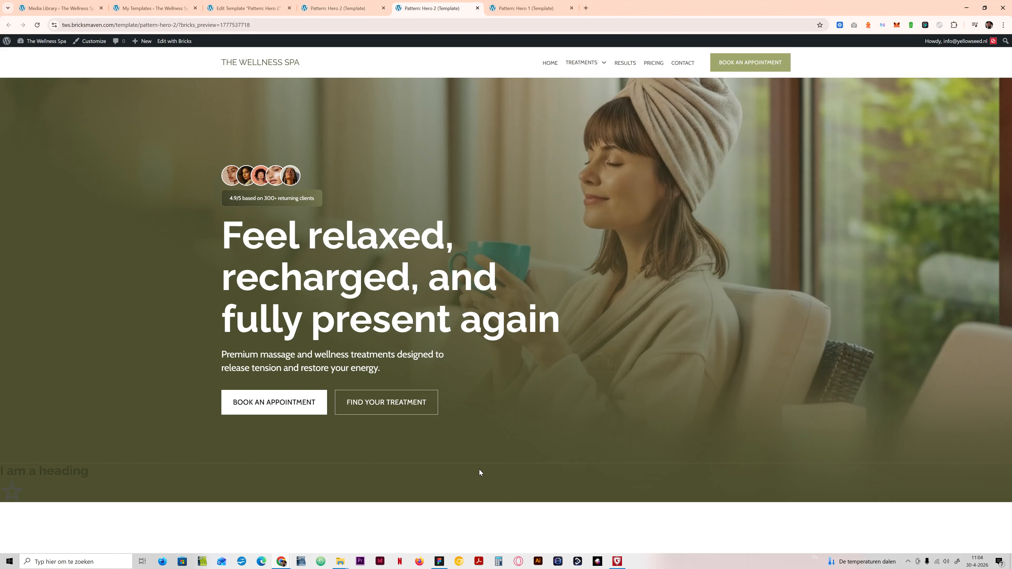
pyautogui.click(439, 562)
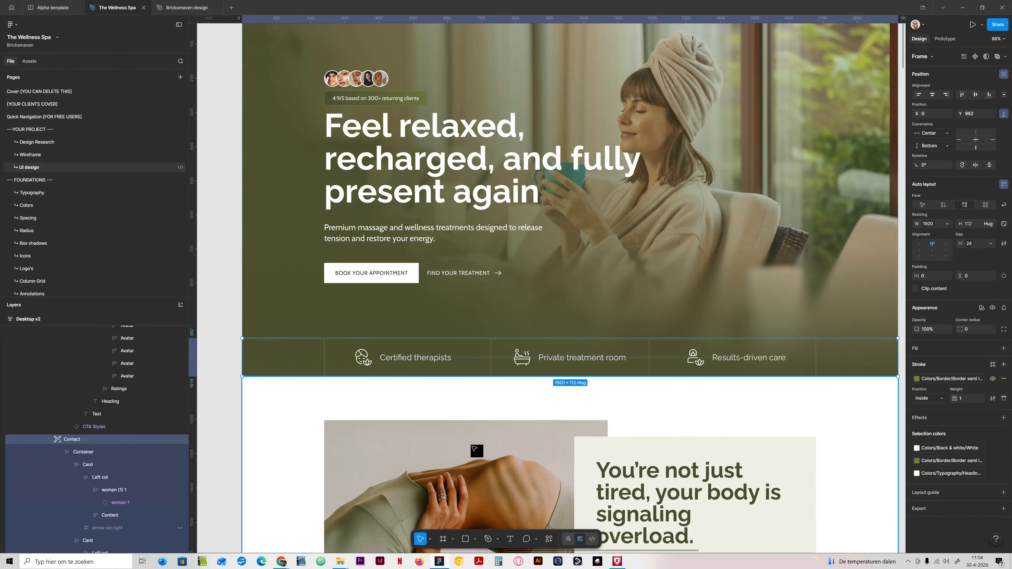
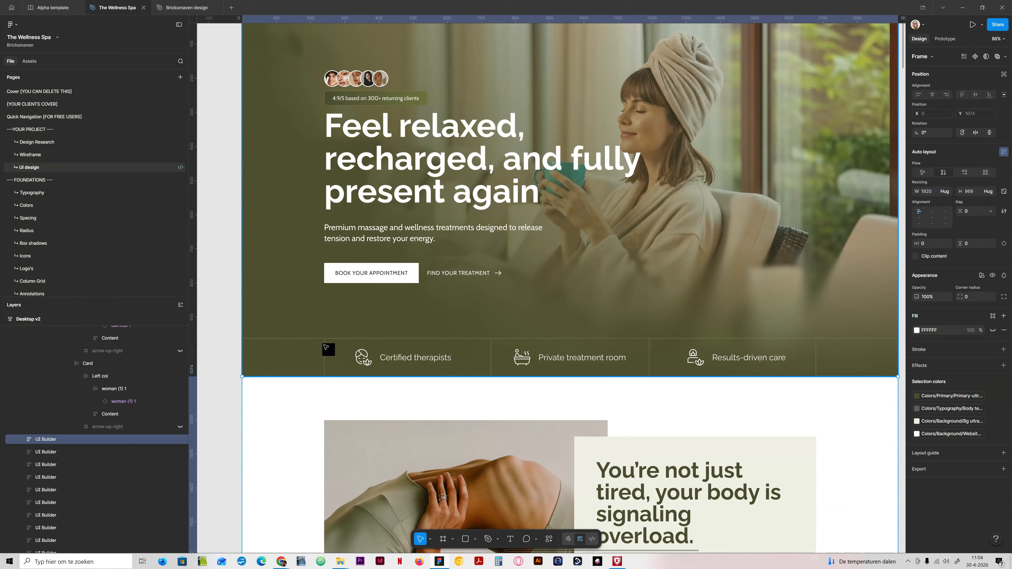
# Step: Try a lighter primary shade as the Footer Container's border color in Bricks, save, and check the line on the frontend
pyautogui.click(433, 562)
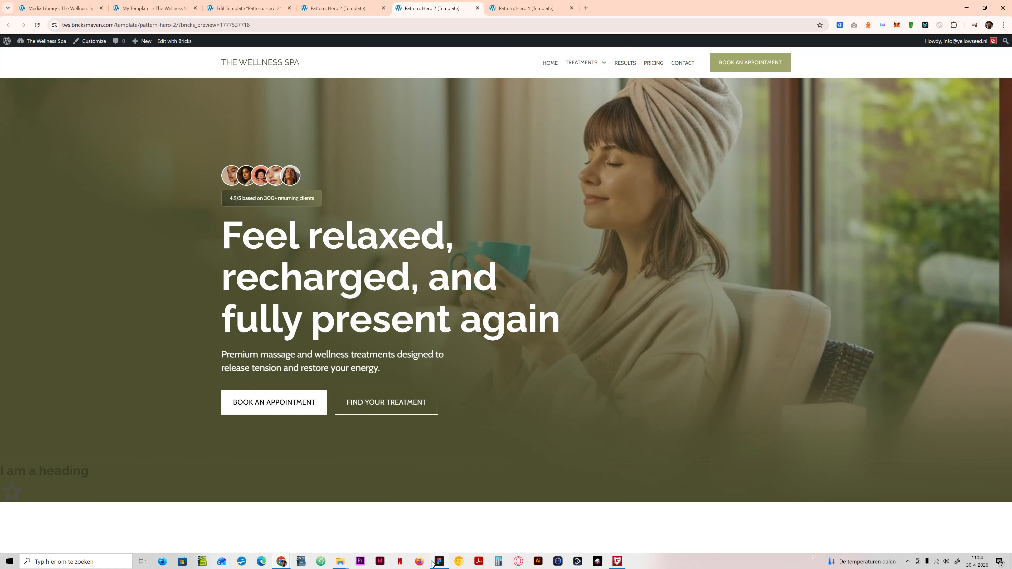
pyautogui.click(337, 8)
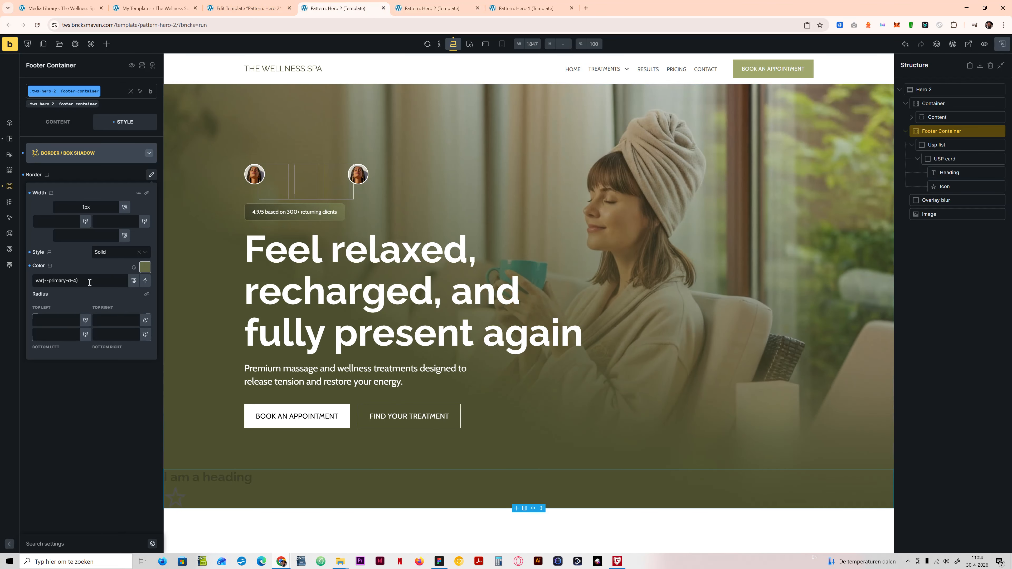
pyautogui.click(146, 267)
pyautogui.click(65, 289)
pyautogui.click(1001, 43)
pyautogui.click(428, 8)
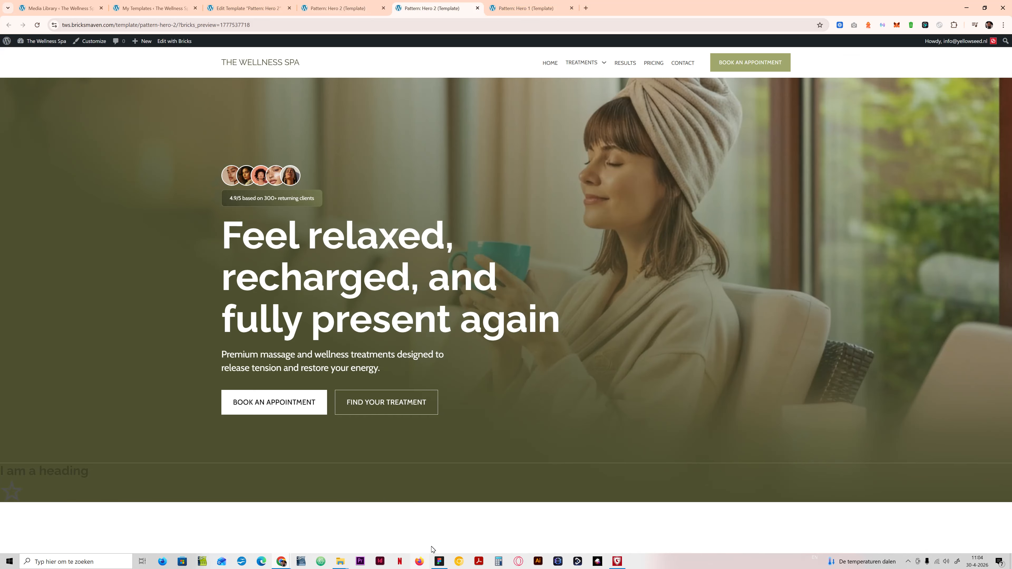
# Step: Switch to Figma and inspect the stroke color style of the USP strip frame beneath the hero
pyautogui.click(439, 561)
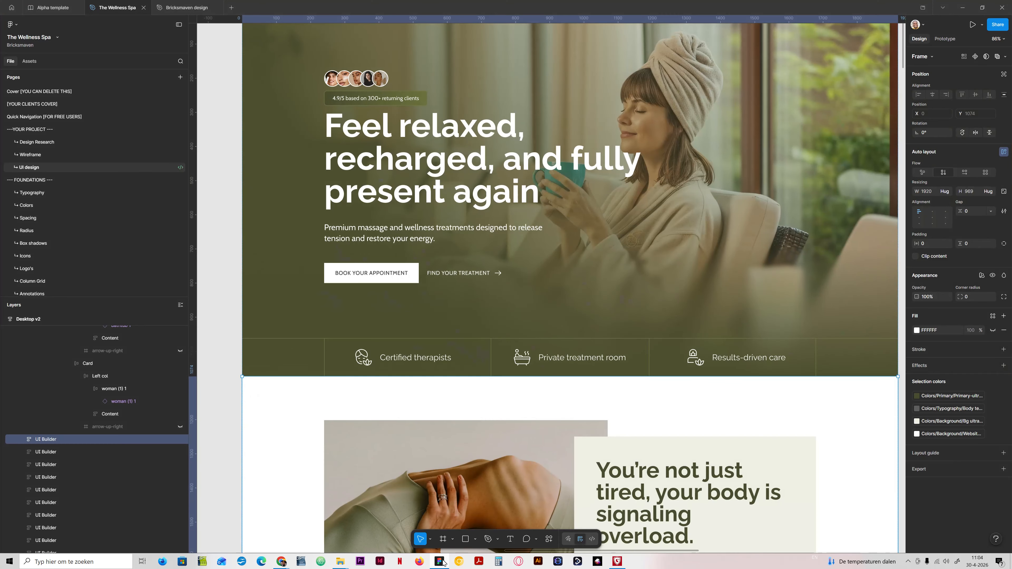
pyautogui.click(494, 341)
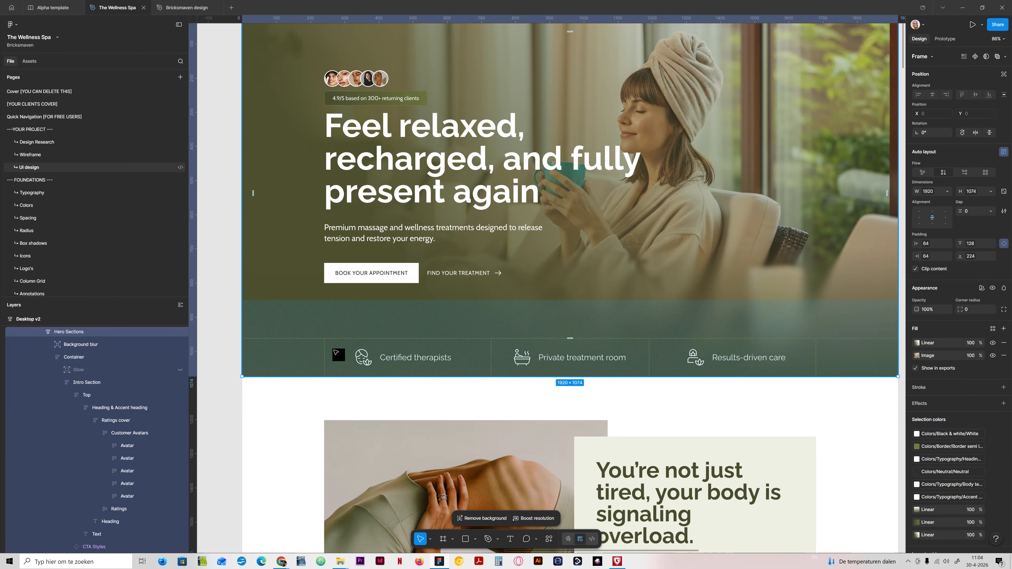
pyautogui.click(305, 342)
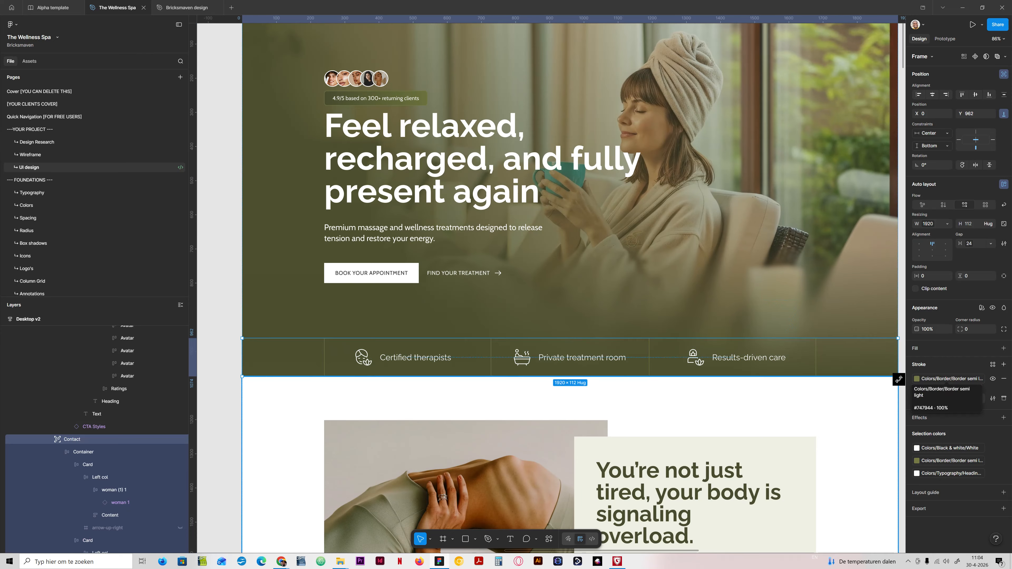
pyautogui.click(926, 382)
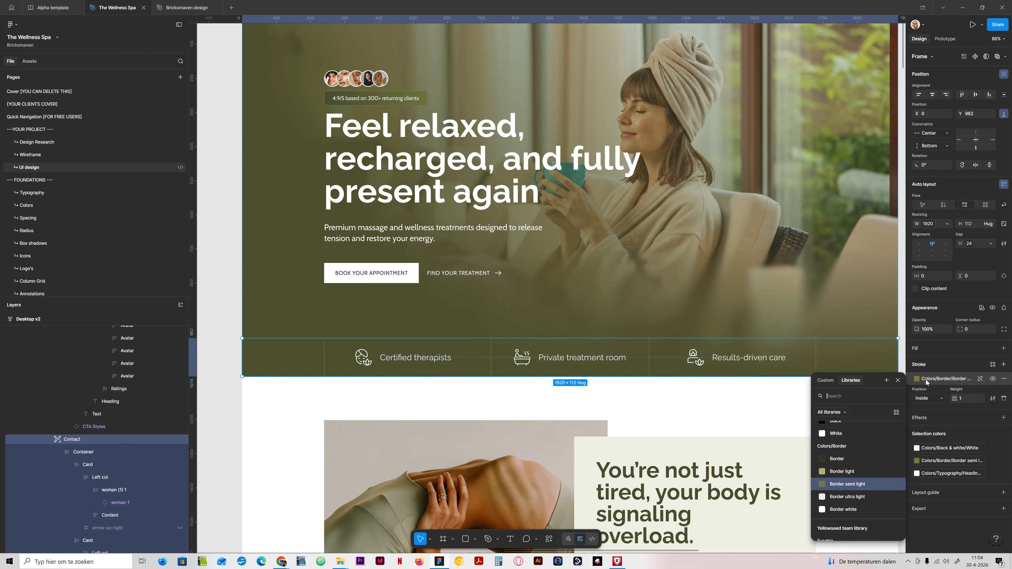
pyautogui.click(945, 358)
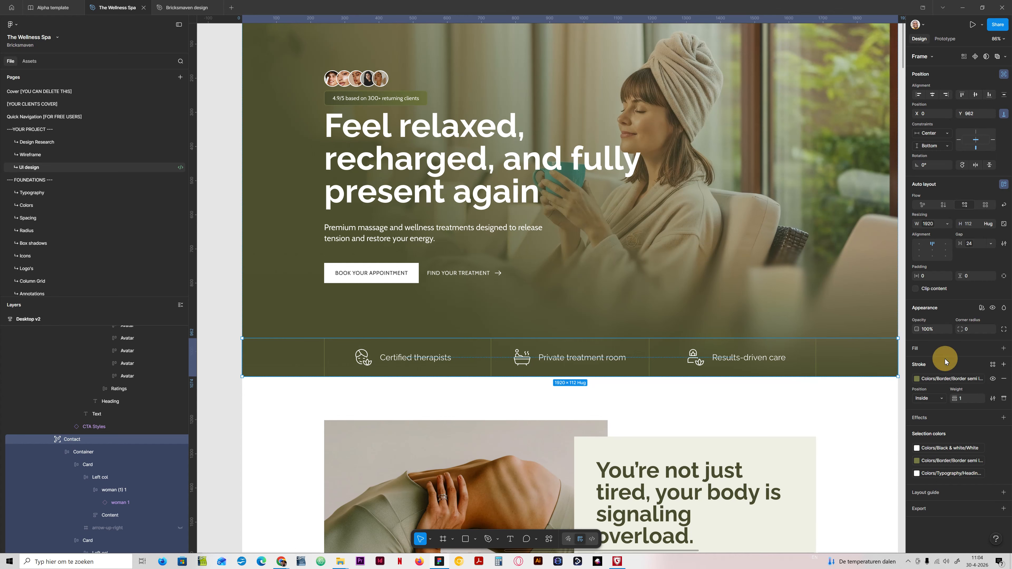
# Step: Return to Bricks, set the Footer Container's border color to var(--primary-d-3), save, and view the frontend preview
pyautogui.click(281, 561)
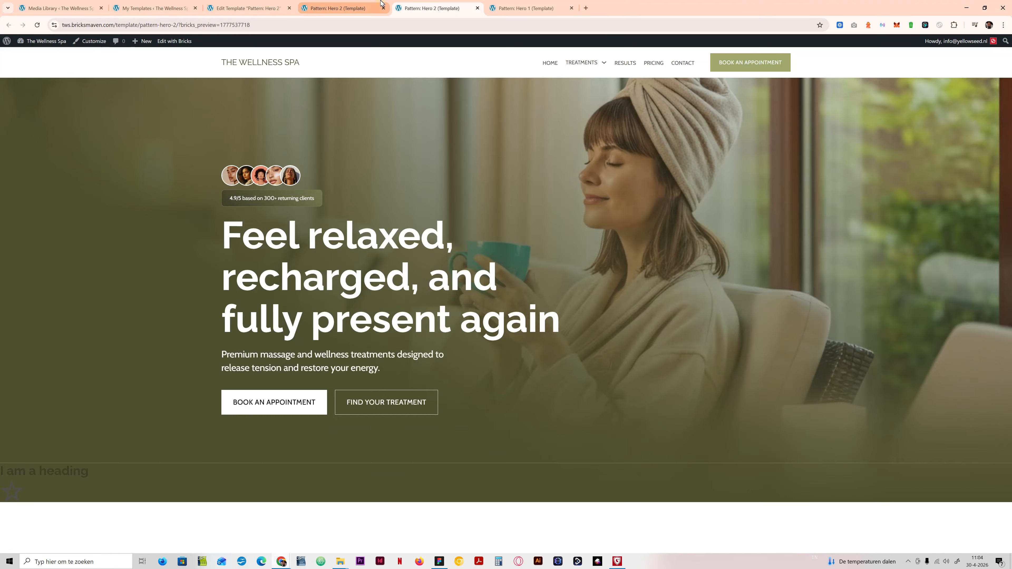
pyautogui.click(338, 8)
pyautogui.click(145, 268)
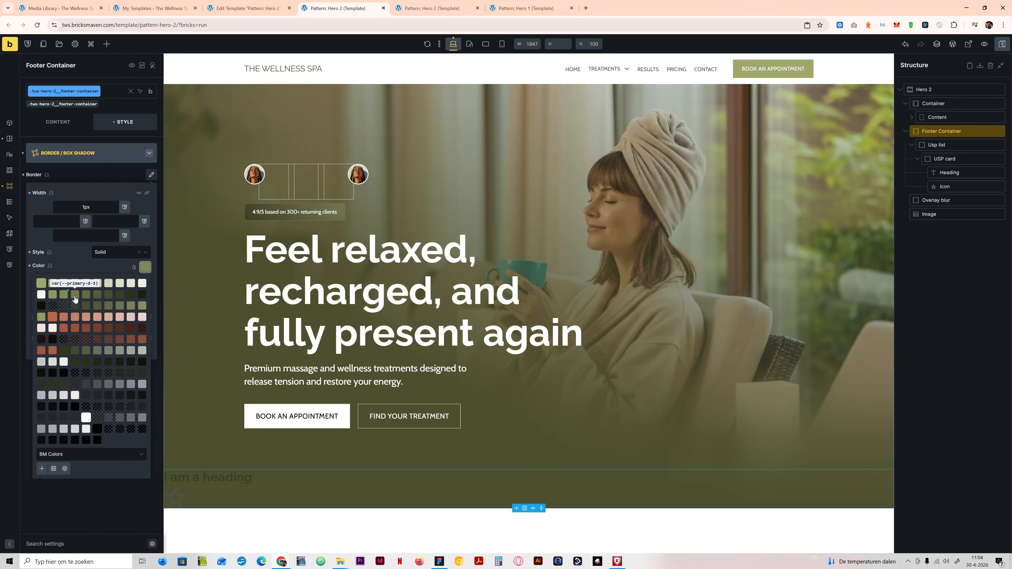
pyautogui.click(75, 297)
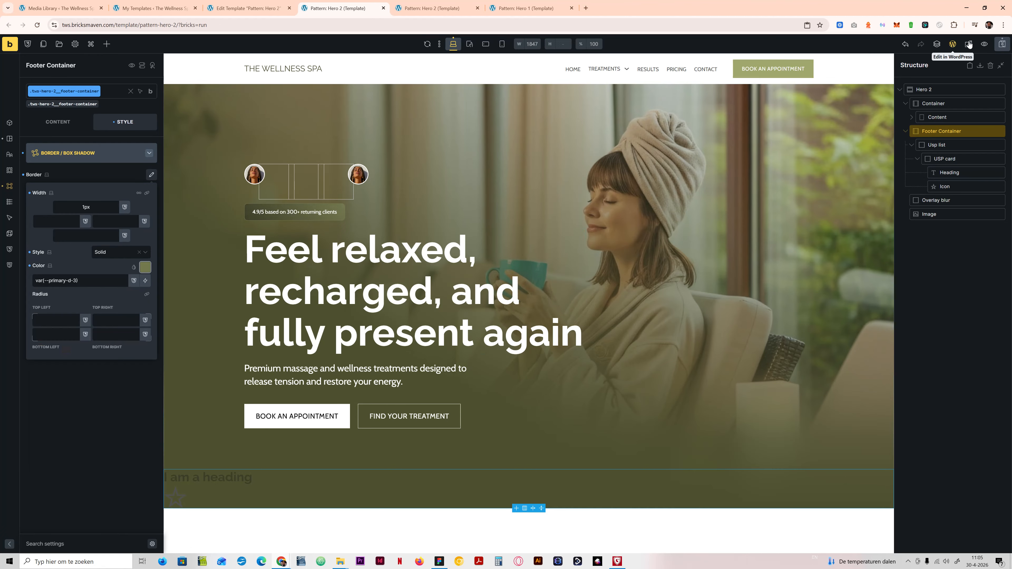
pyautogui.click(1001, 46)
pyautogui.click(431, 8)
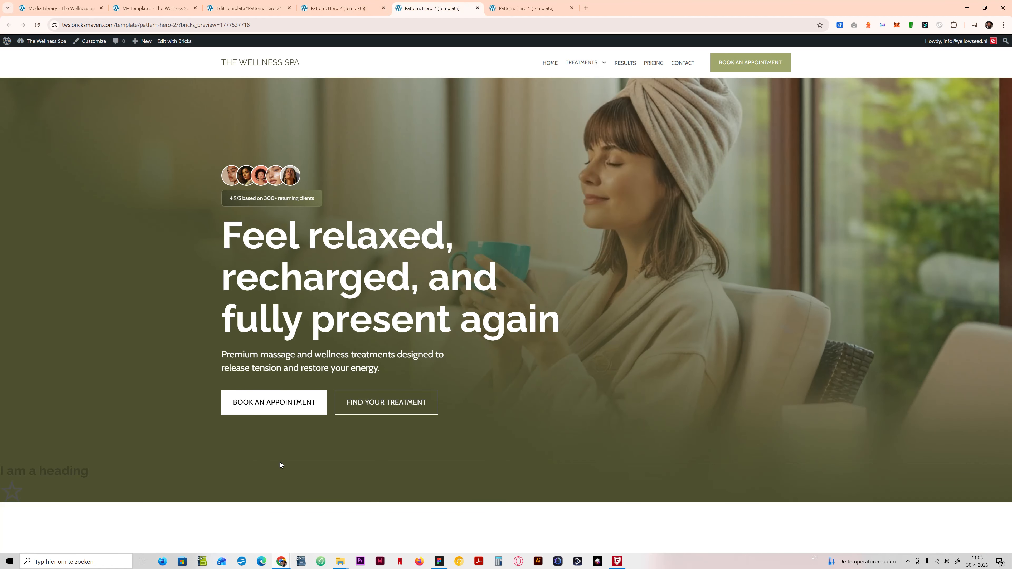
# Step: Set the Usp list's maximum width to var(--content-width) and its width to 100%
pyautogui.click(339, 8)
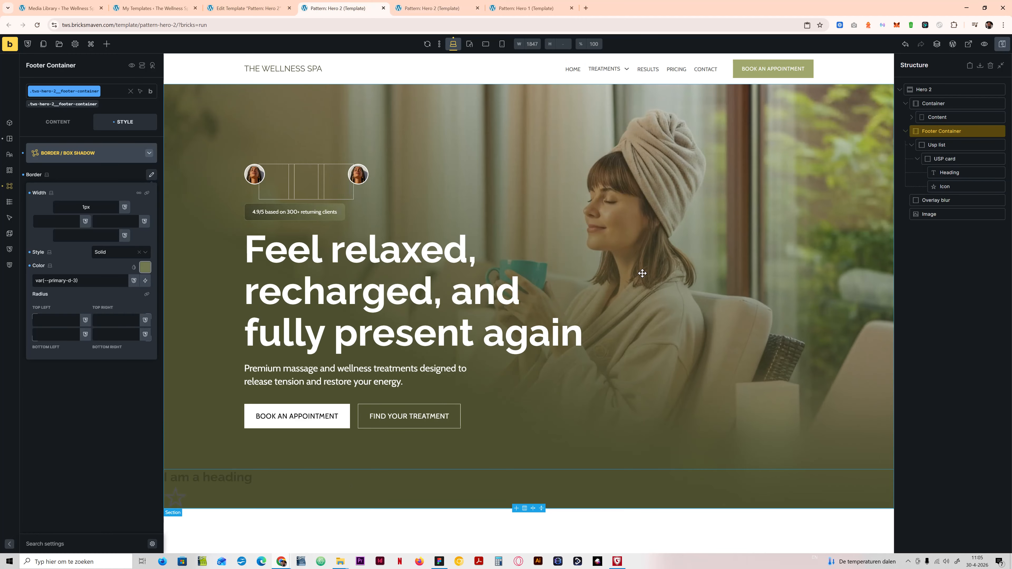
pyautogui.click(955, 149)
pyautogui.click(89, 153)
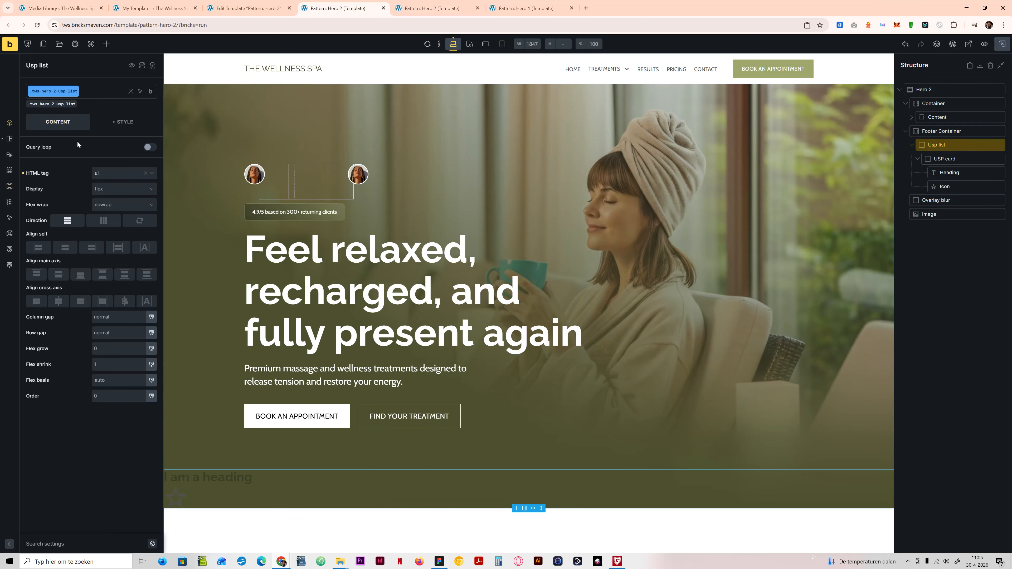
pyautogui.click(93, 154)
pyautogui.click(81, 156)
pyautogui.click(75, 160)
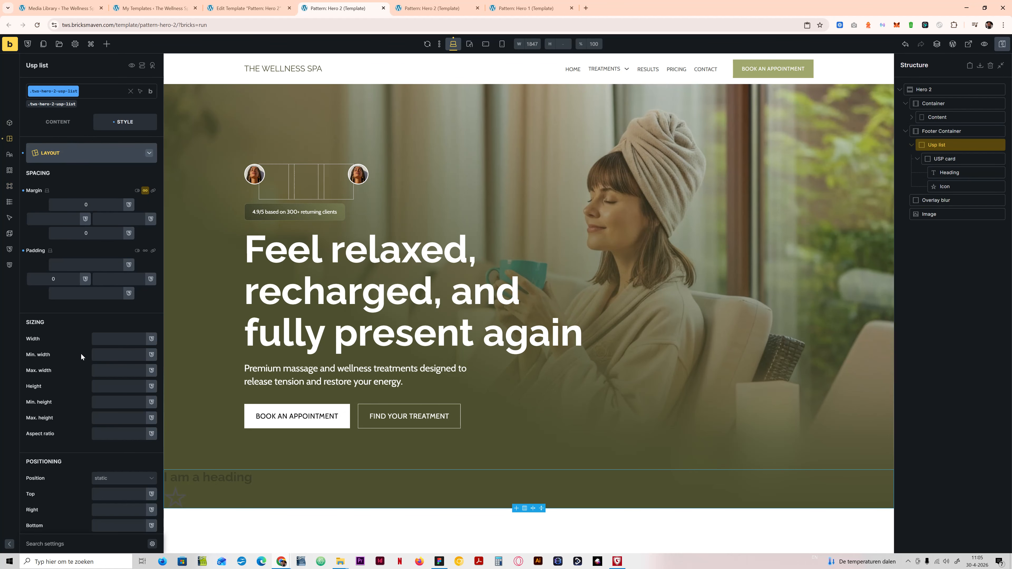
pyautogui.click(103, 371)
pyautogui.write('content-')
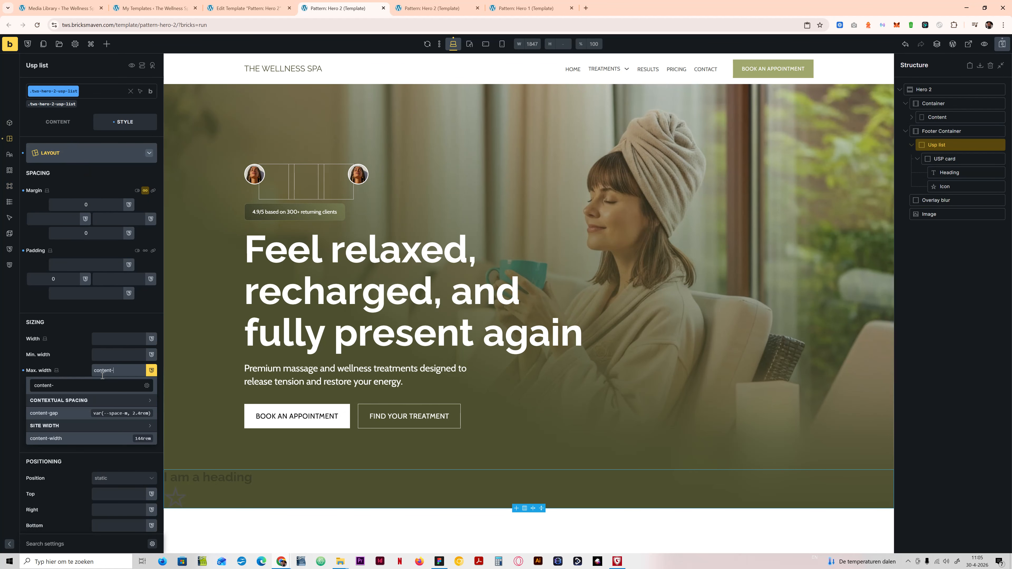
pyautogui.write('widtyh')
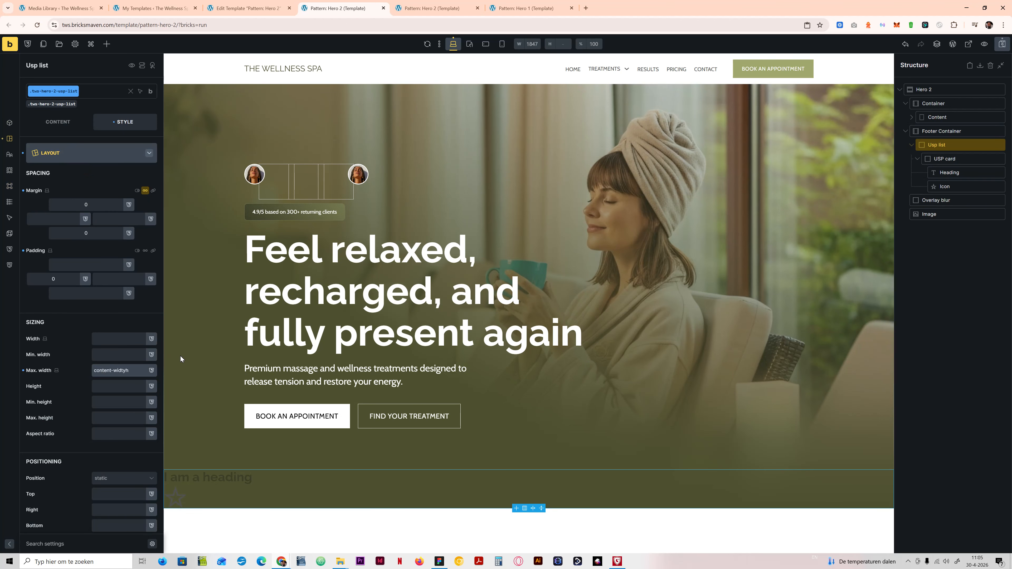
pyautogui.click(151, 370)
pyautogui.click(74, 414)
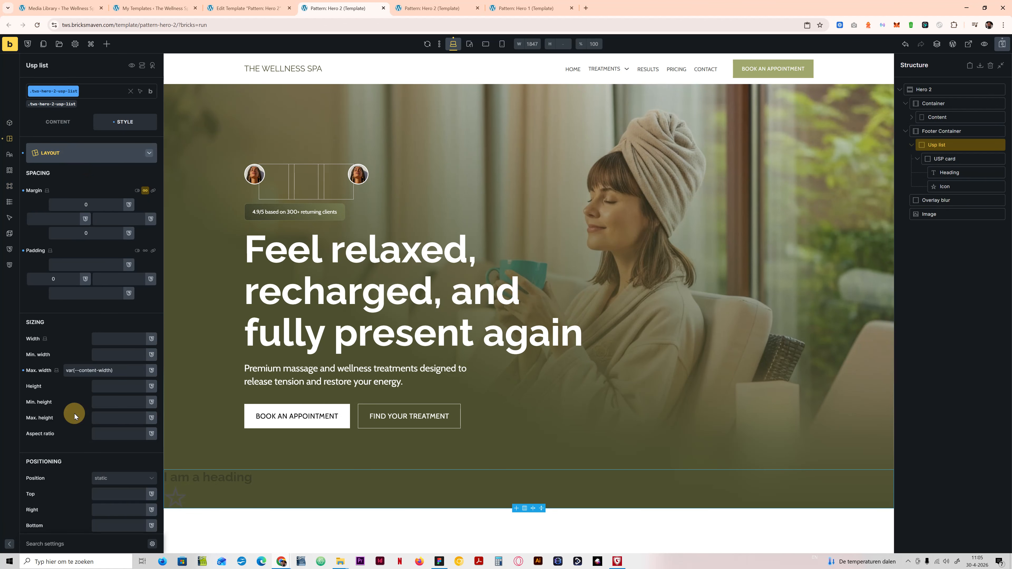
pyautogui.click(127, 338)
pyautogui.write('100%')
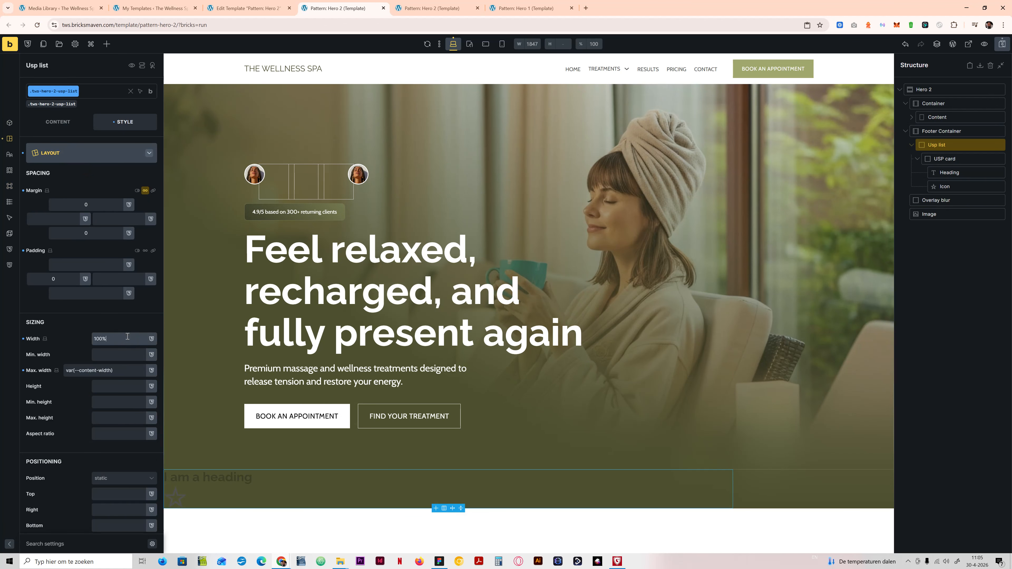
# Step: Center the Footer Container's content along its cross axis
pyautogui.click(942, 131)
pyautogui.click(57, 121)
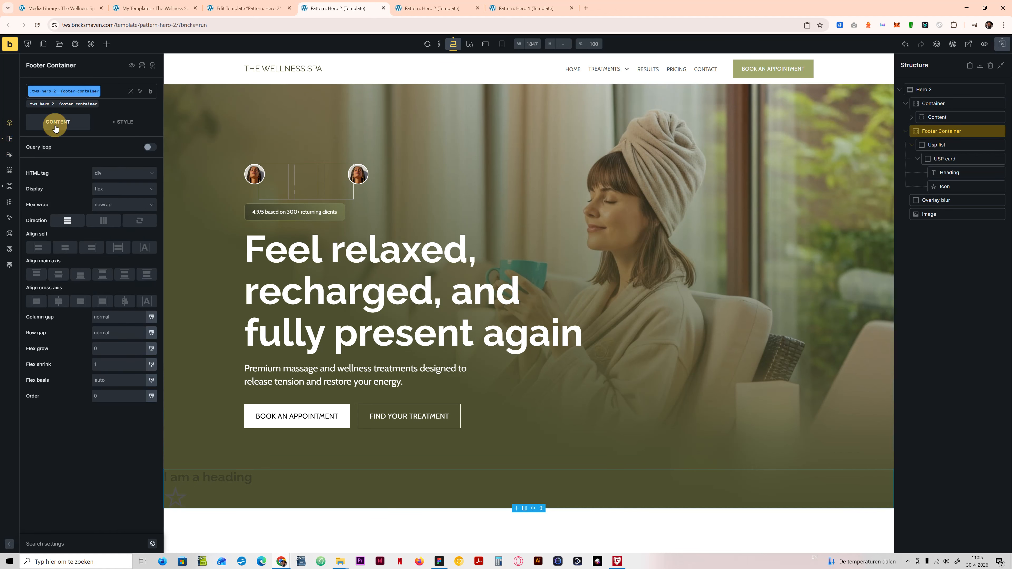
pyautogui.click(58, 300)
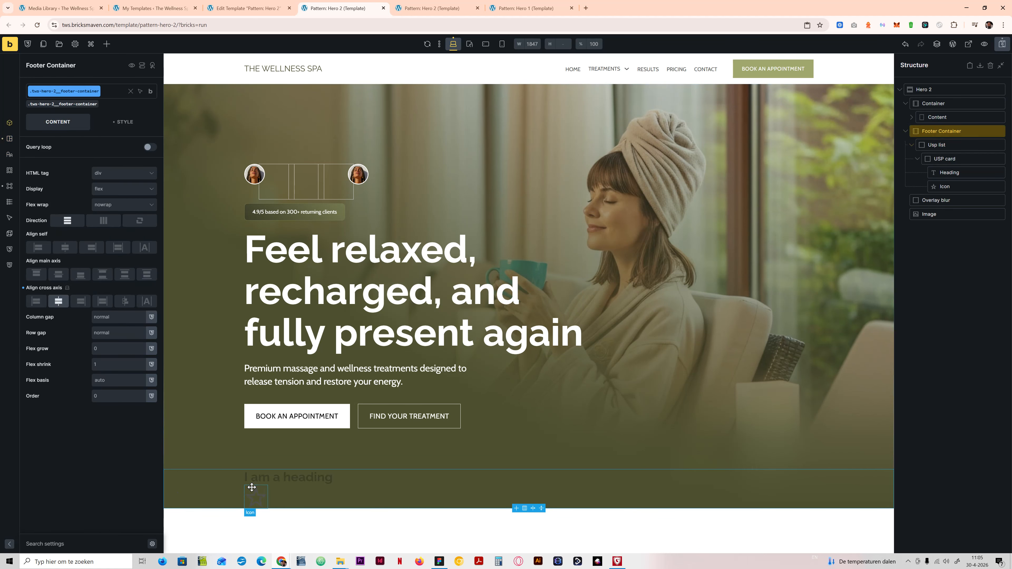
# Step: Set the Footer Container's left and right padding to var(--gutter) and save the template
pyautogui.click(123, 120)
pyautogui.click(59, 273)
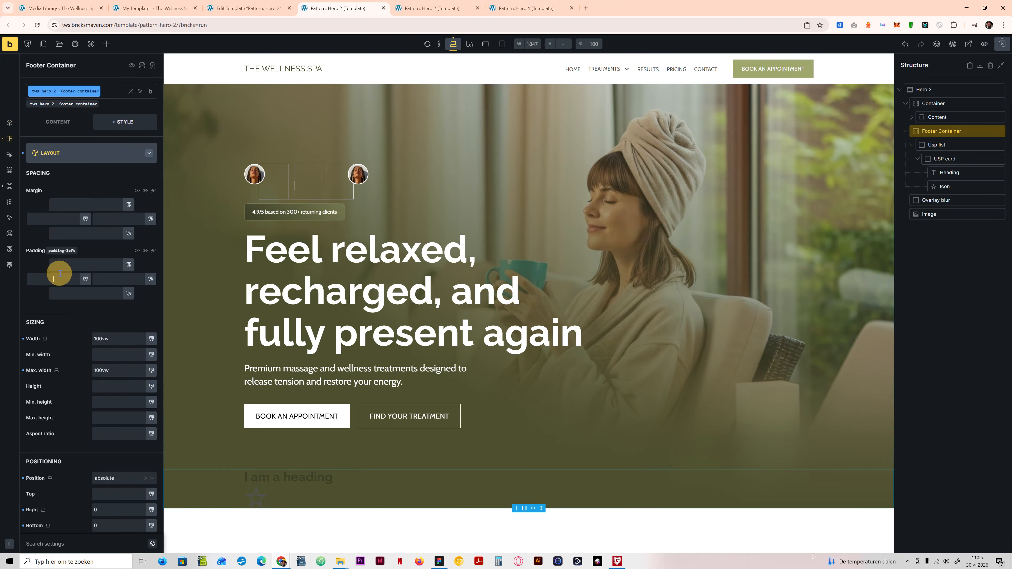
pyautogui.write('gutt')
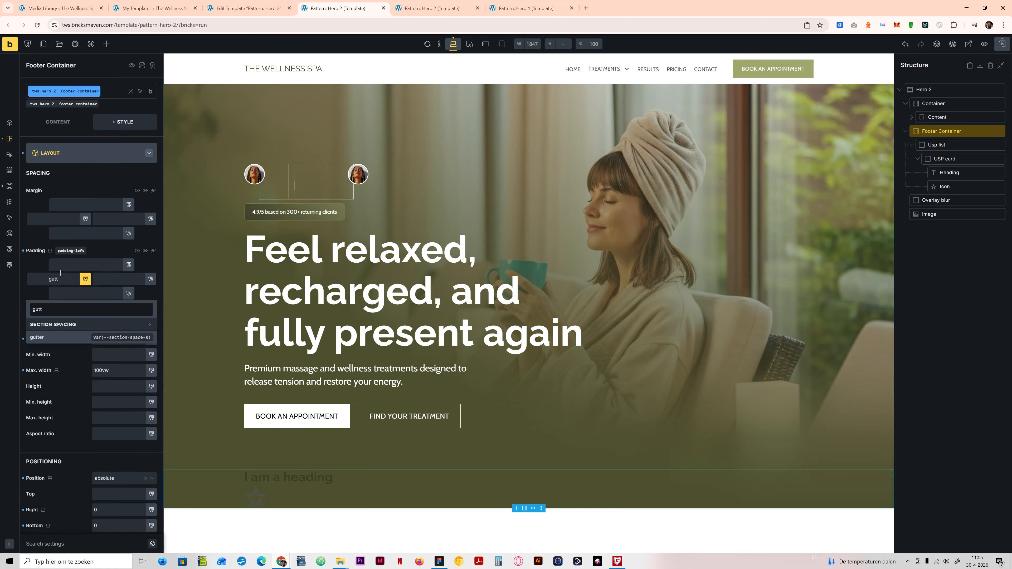
pyautogui.press('Return')
pyautogui.click(119, 278)
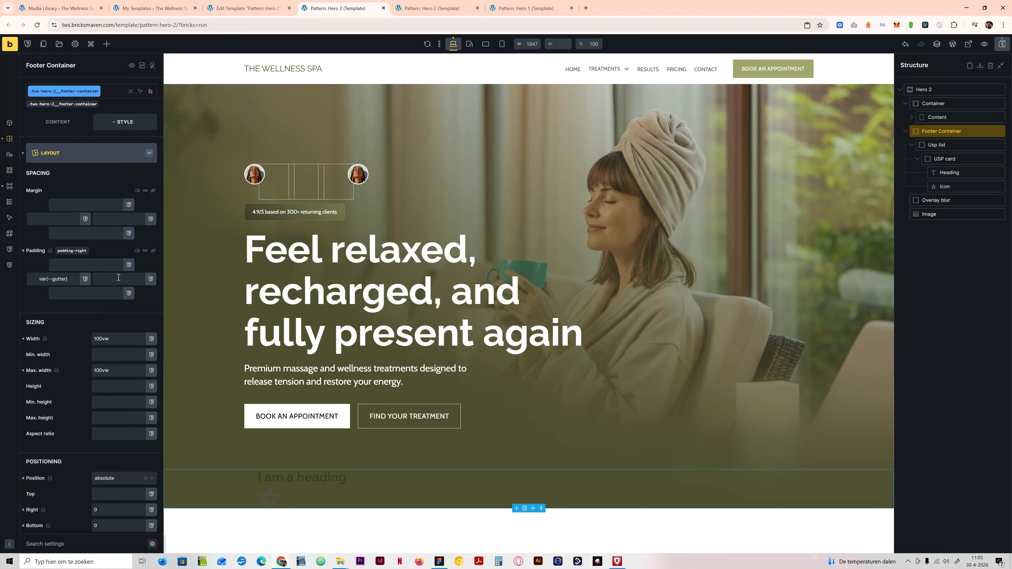
pyautogui.write('gutter')
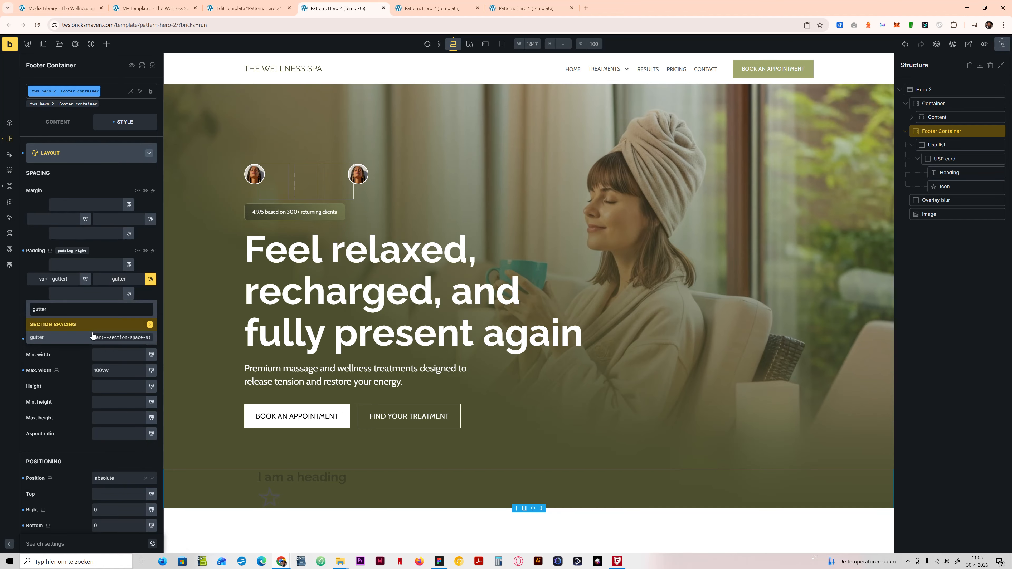
pyautogui.click(83, 337)
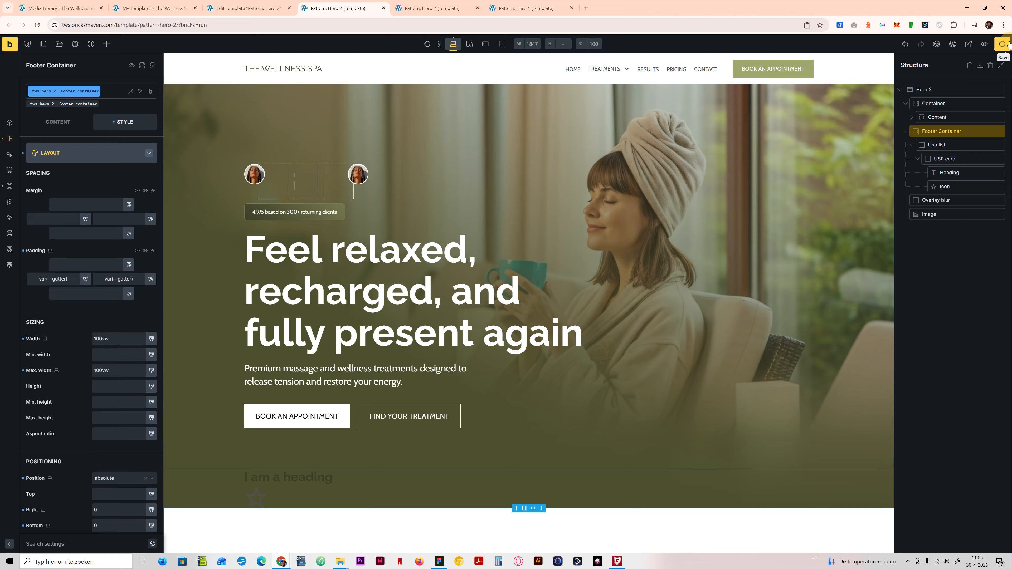
pyautogui.click(1002, 44)
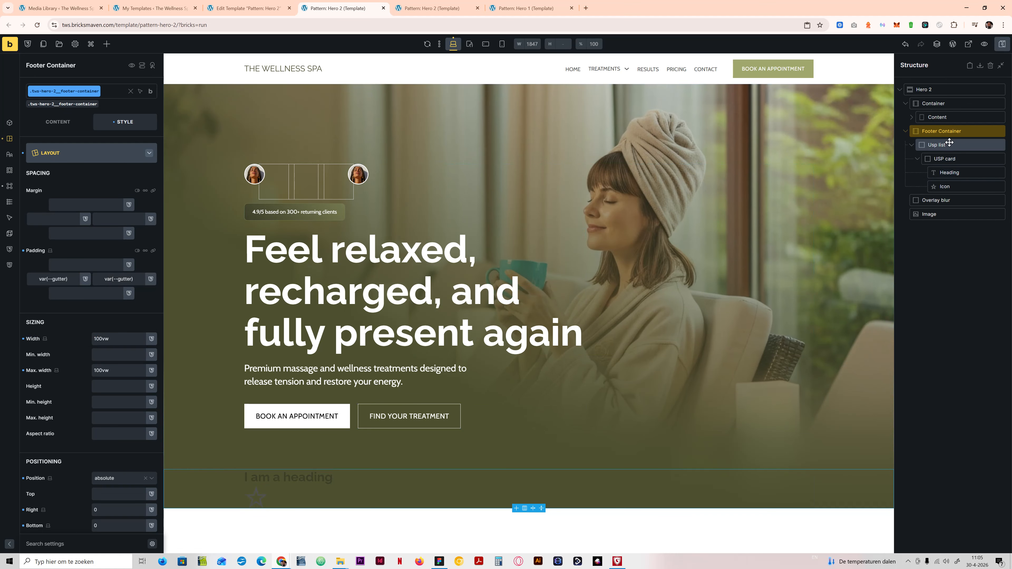
# Step: Switch the Usp list's display to grid with a gap of var(--grid-gap)
pyautogui.click(945, 159)
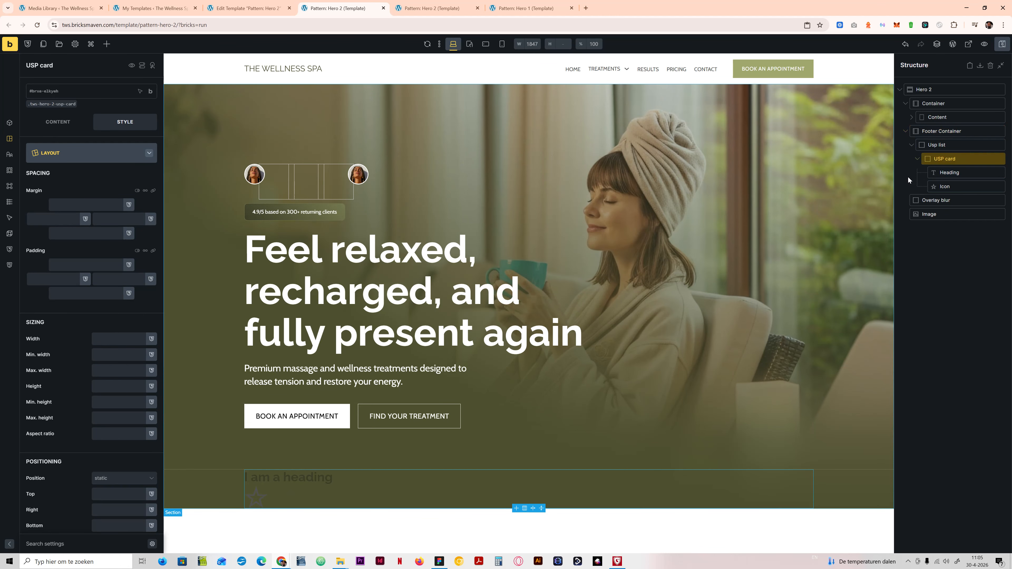
pyautogui.click(956, 145)
pyautogui.click(61, 125)
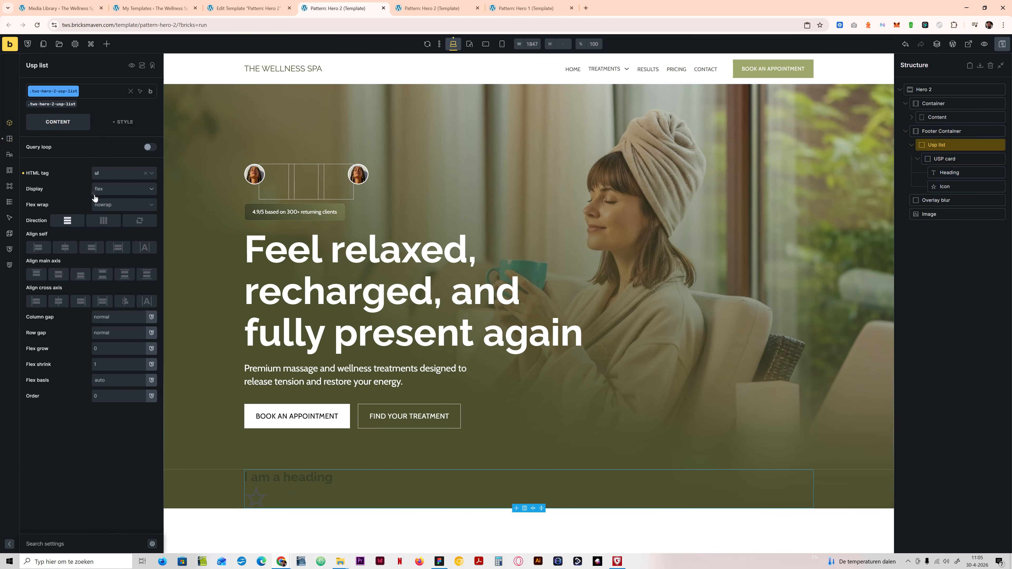
pyautogui.click(108, 190)
pyautogui.click(106, 232)
pyautogui.click(123, 206)
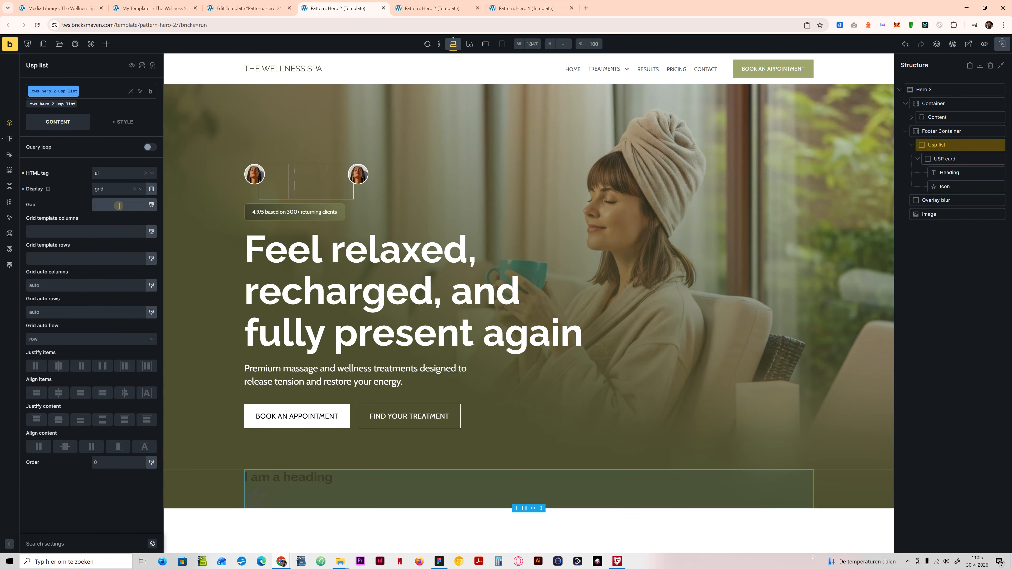
pyautogui.click(65, 248)
# Step: Set the Usp list's grid template columns to var(--grid-3), save, and check the frontend preview
pyautogui.click(68, 231)
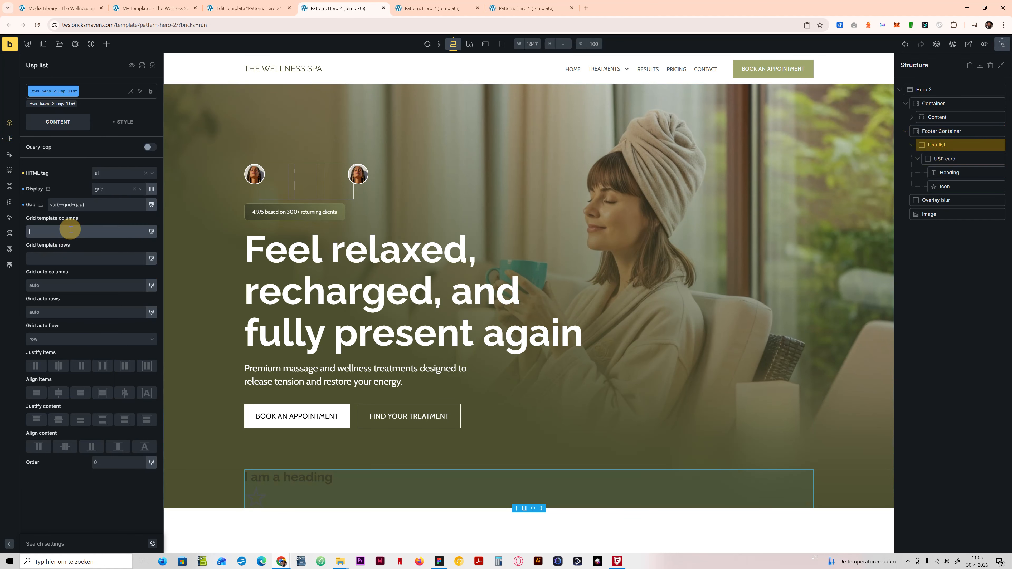
pyautogui.write('gr')
pyautogui.click(45, 325)
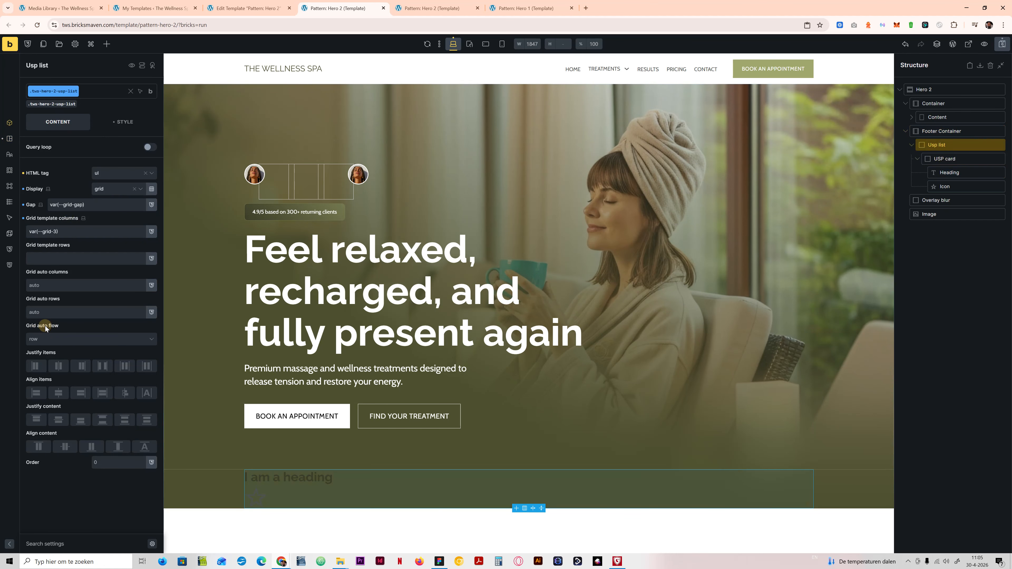
pyautogui.click(1002, 44)
pyautogui.click(399, 6)
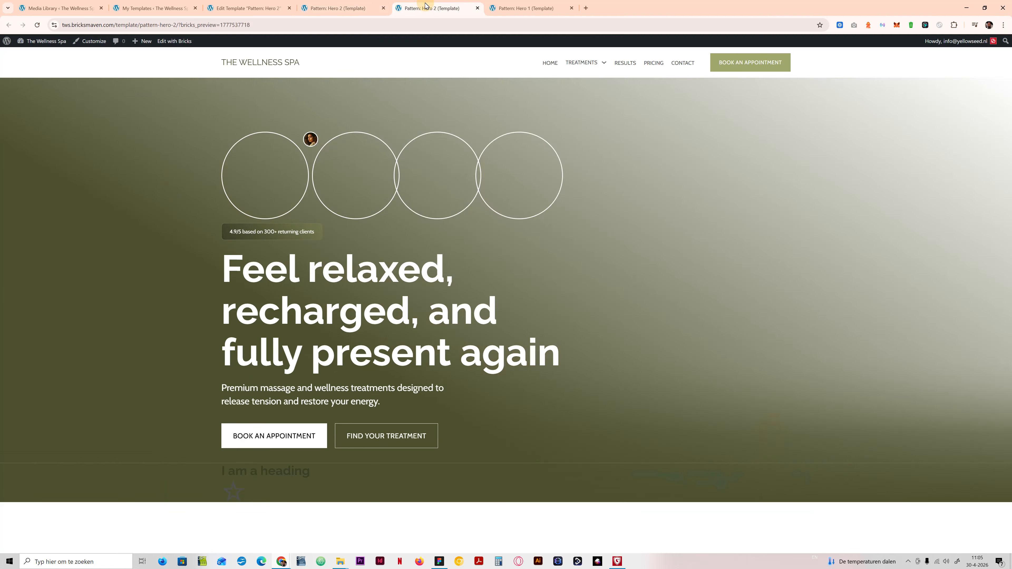
# Step: In the Bricks builder, add an SVG element below the USP card's heading and remove the old Icon element
pyautogui.click(339, 8)
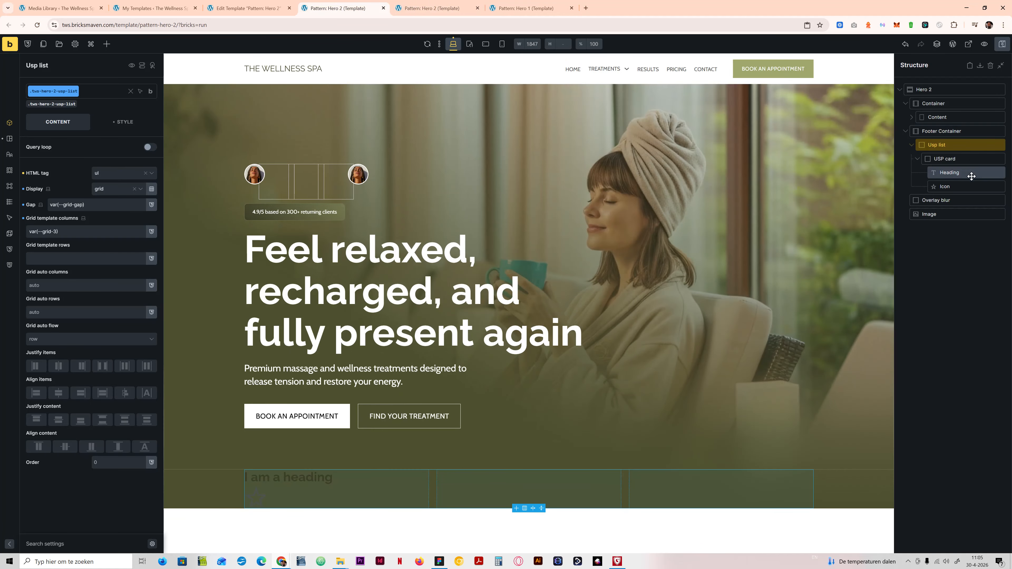
pyautogui.click(960, 172)
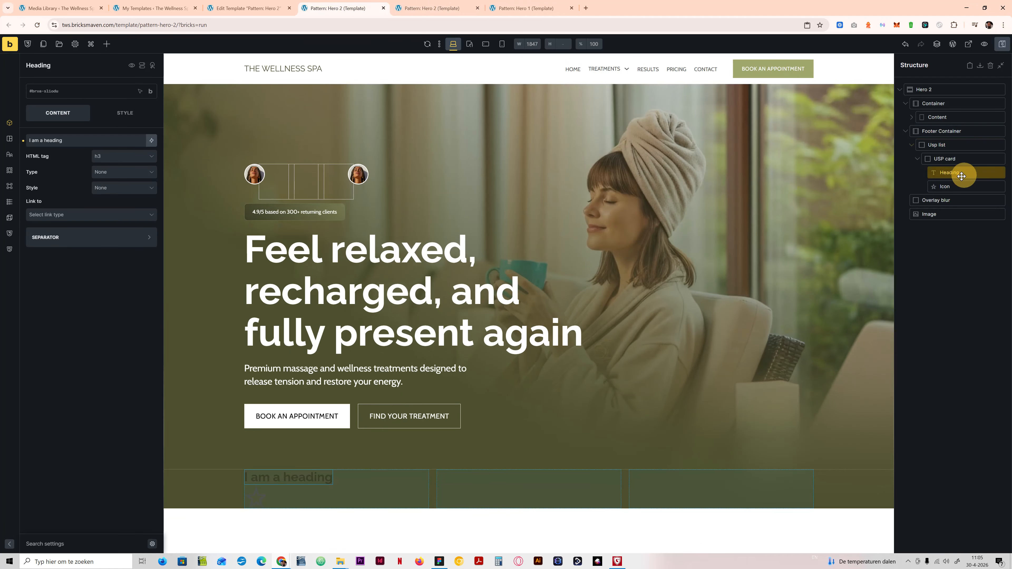
pyautogui.click(107, 44)
pyautogui.write('svg')
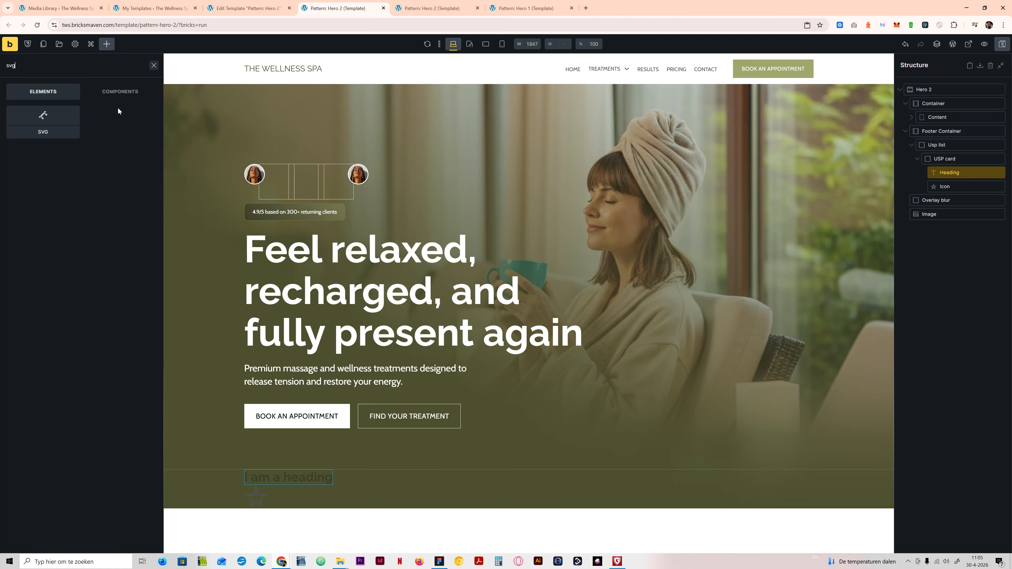
pyautogui.moveTo(43, 120); pyautogui.dragTo(962, 187)
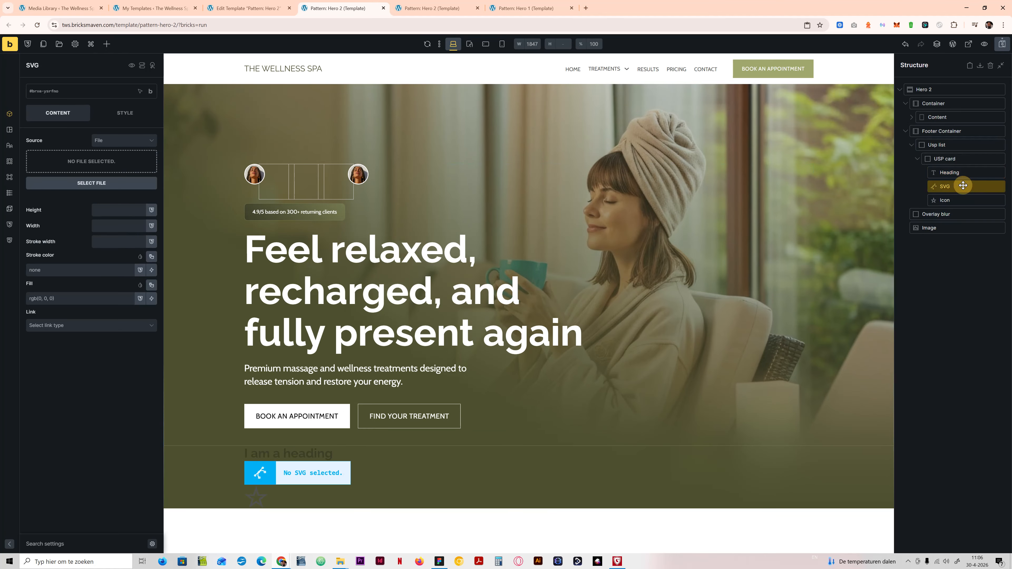
pyautogui.rightClick(956, 200)
pyautogui.click(944, 250)
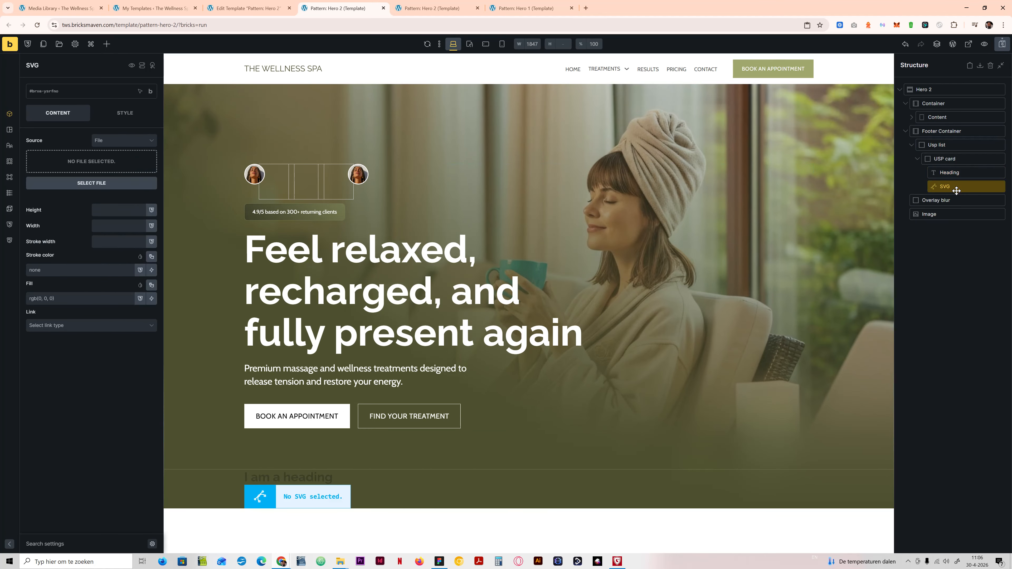
# Step: Copy the USP card's class name and give its heading the class tws-hero-2-usp-card__heading
pyautogui.click(954, 175)
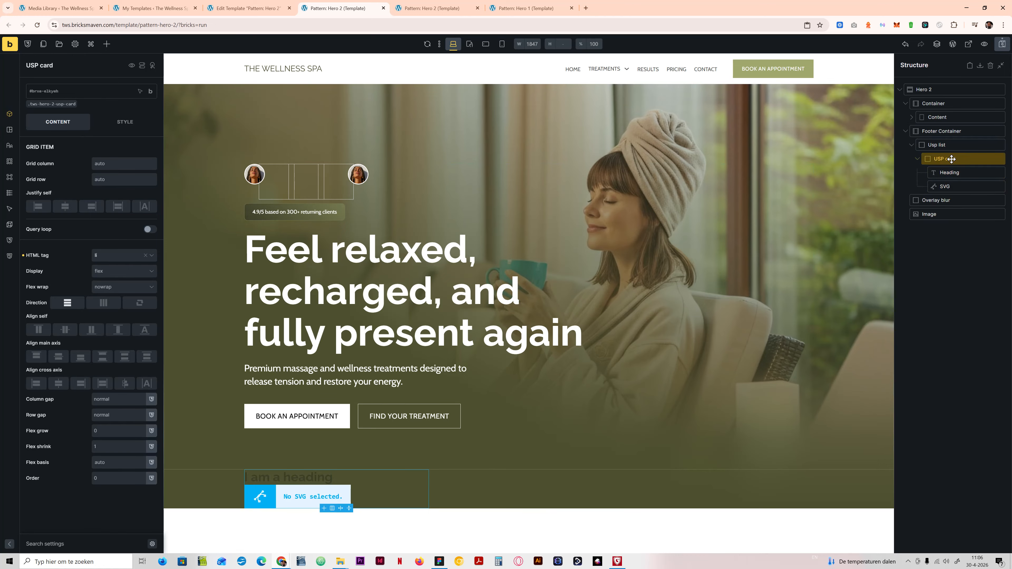
pyautogui.click(67, 104)
pyautogui.hotkey('ctrl', 'c')
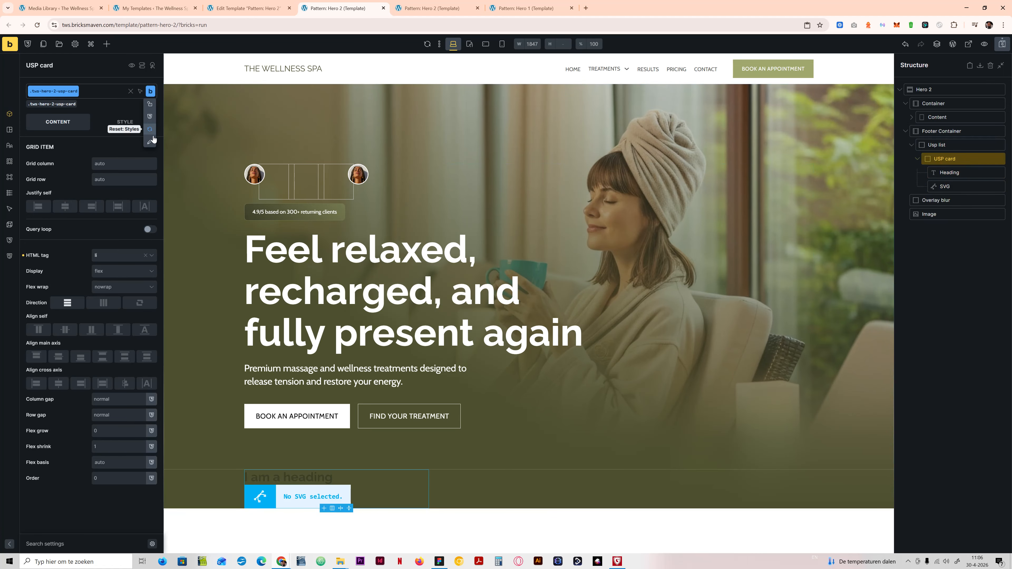
pyautogui.click(949, 172)
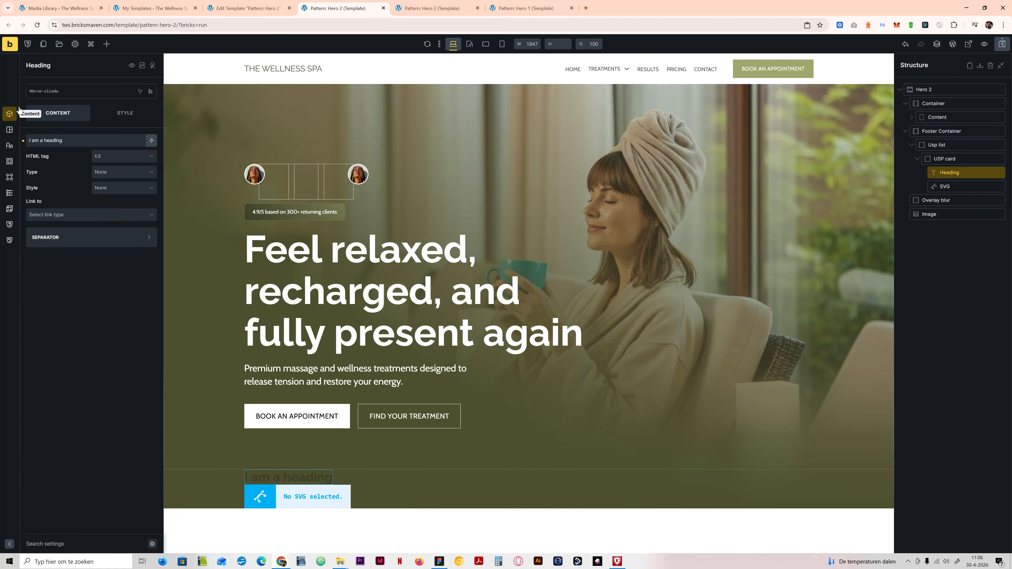
pyautogui.click(63, 91)
pyautogui.hotkey('ctrl', 'v')
pyautogui.write('_')
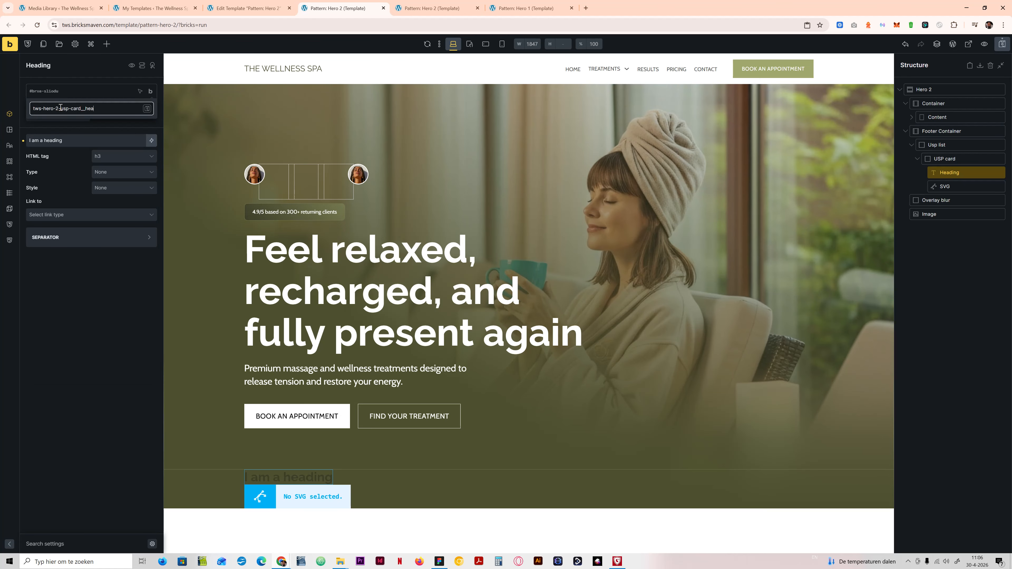
pyautogui.press('Return')
# Step: Give the USP card's SVG element the class tws-hero-2-usp-card__svg
pyautogui.click(945, 186)
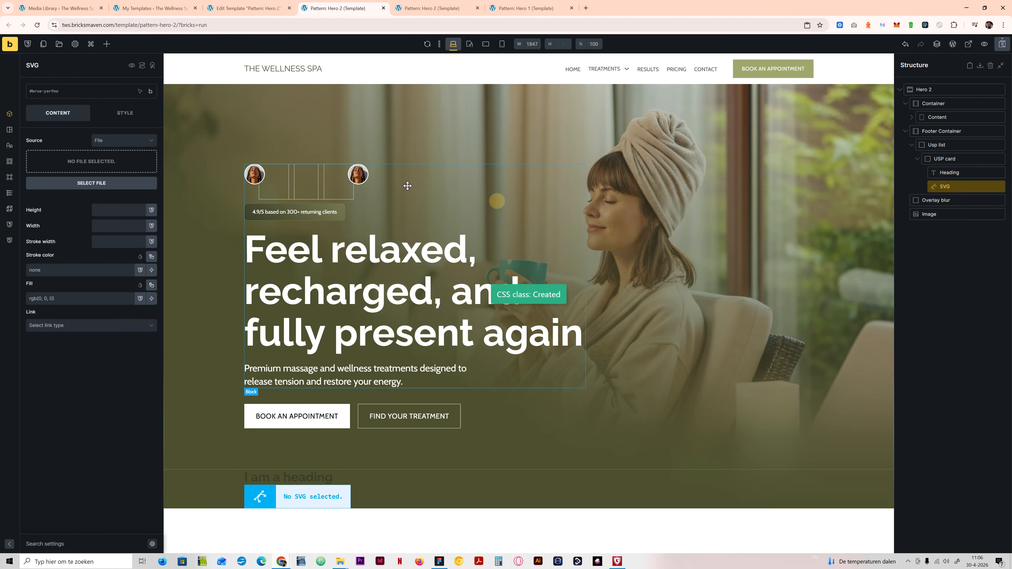
pyautogui.click(87, 91)
pyautogui.hotkey('ctrl', 'v')
pyautogui.write('_')
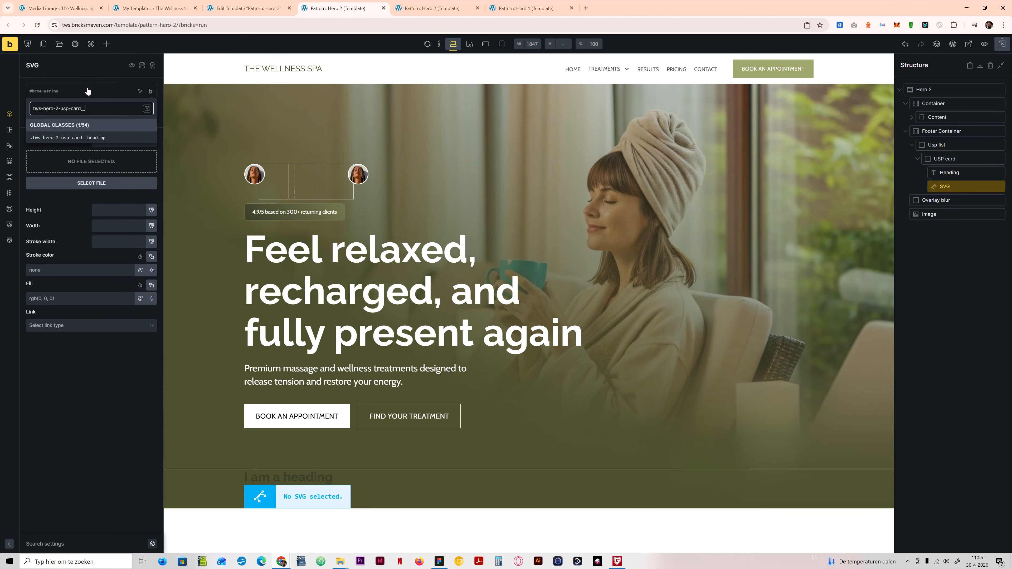
pyautogui.write('svg')
pyautogui.press('Return')
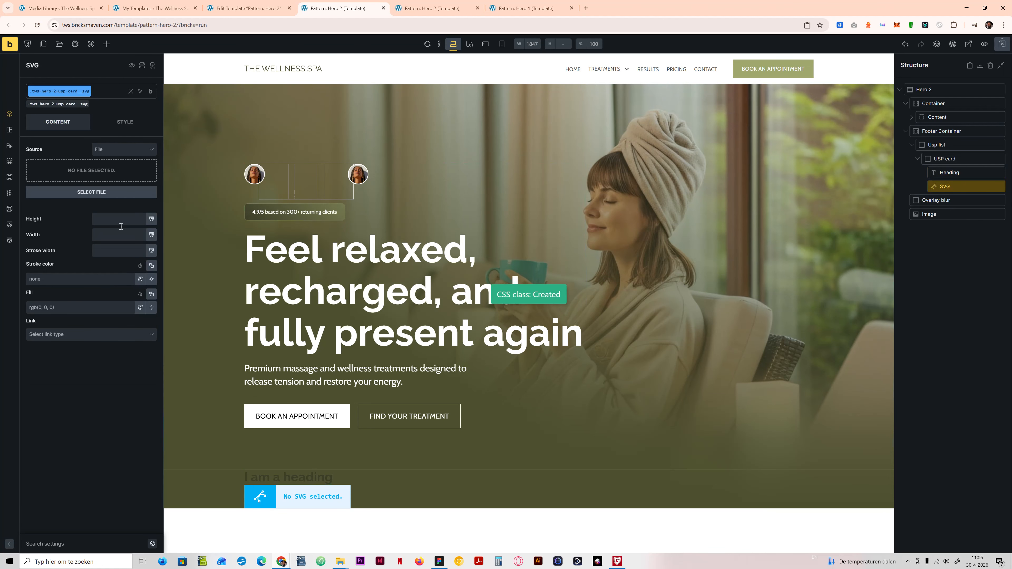
# Step: Rename the SVG element's class to tws-hero-2-usp-card__icon
pyautogui.moveTo(150, 93)
pyautogui.click(149, 128)
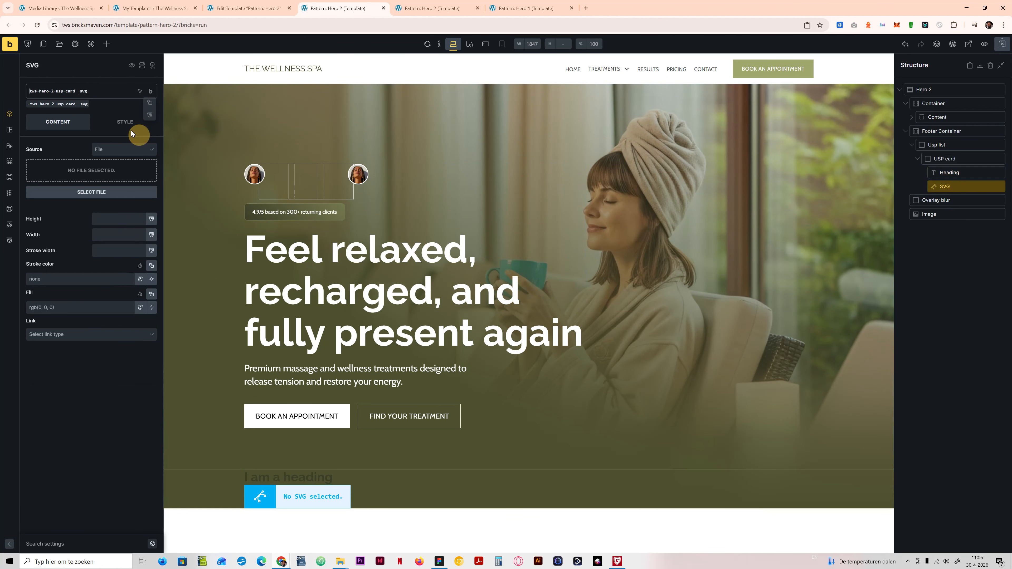
pyautogui.moveTo(82, 91); pyautogui.dragTo(100, 96)
pyautogui.press('Return')
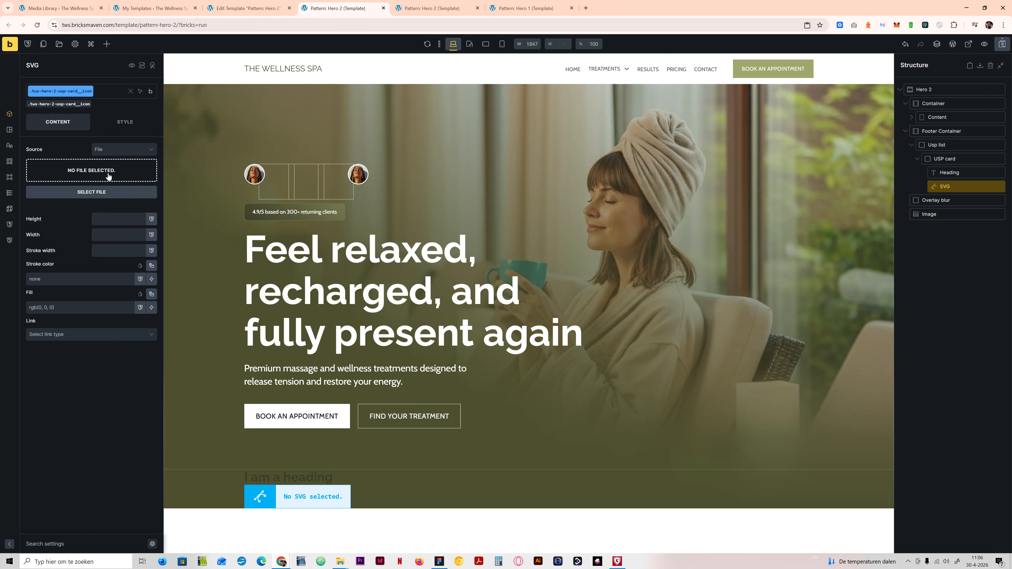
# Step: Choose woman.svg from the media library's Icons folder as the SVG's file, comparing with the USP icons in Figma
pyautogui.click(92, 192)
pyautogui.click(440, 562)
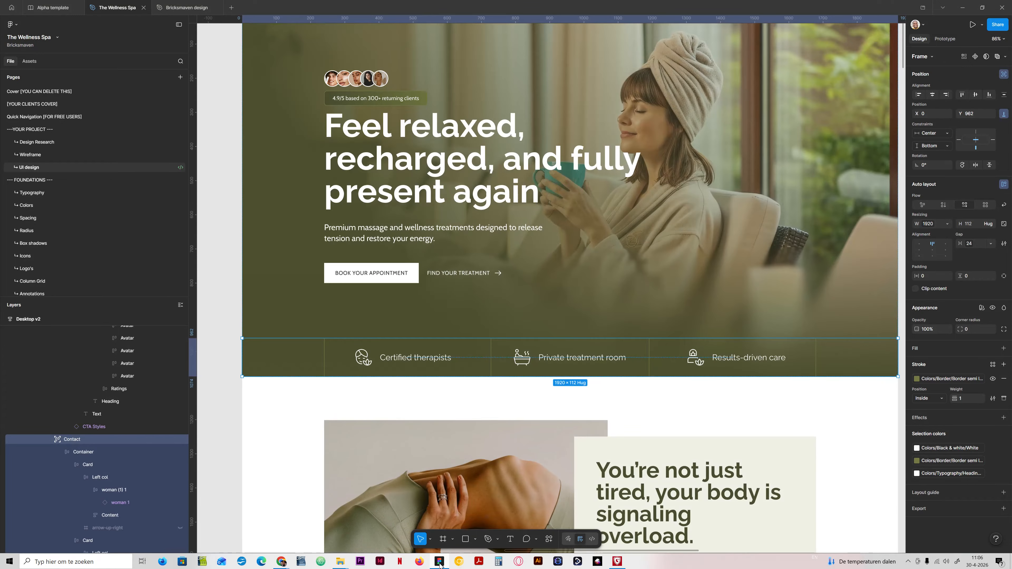
pyautogui.click(440, 561)
pyautogui.click(79, 203)
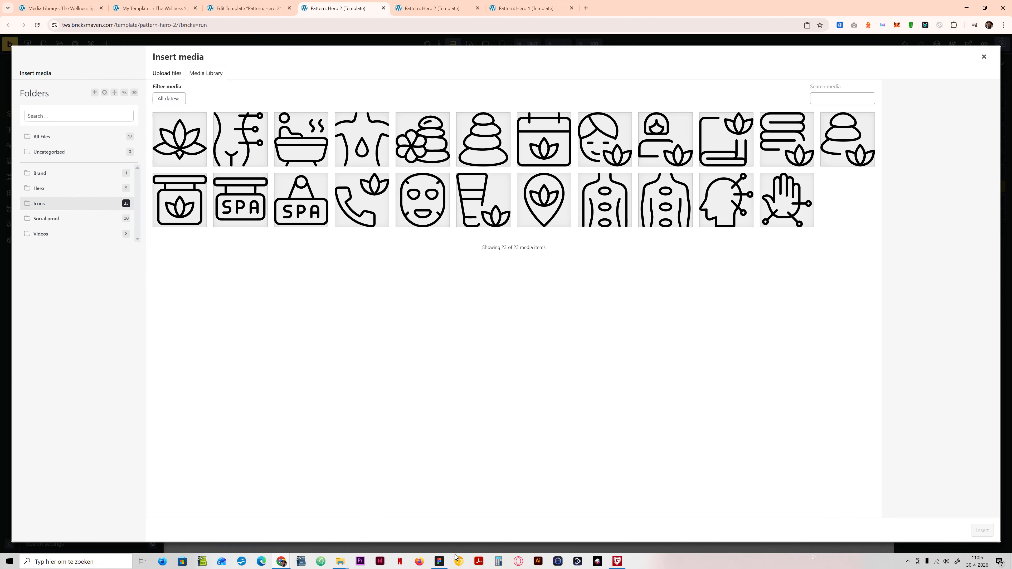
pyautogui.click(439, 561)
pyautogui.click(440, 562)
pyautogui.click(615, 144)
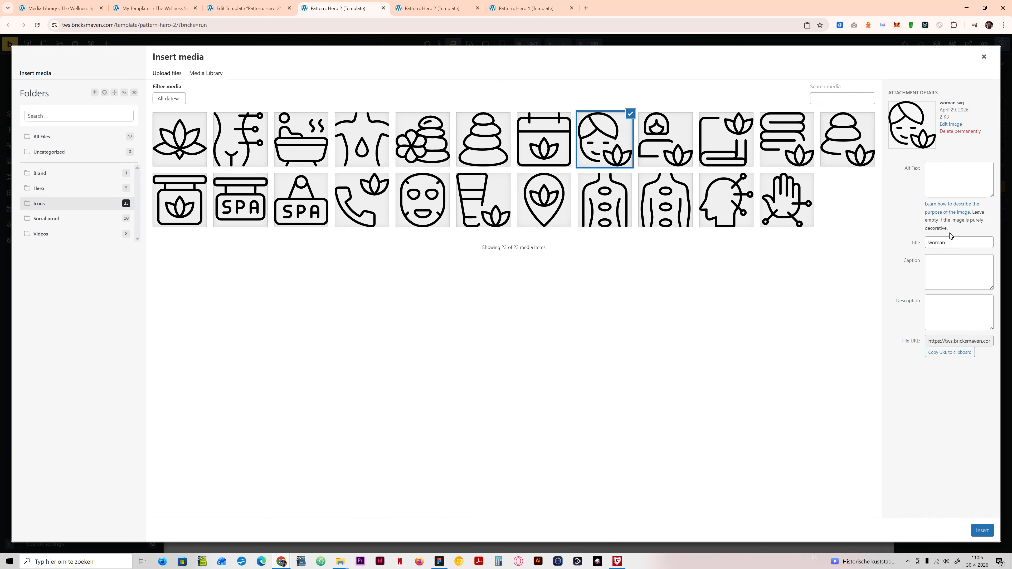
# Step: Reuse the title "woman" as the icon's alt text and insert the file into the SVG element
pyautogui.doubleClick(944, 242)
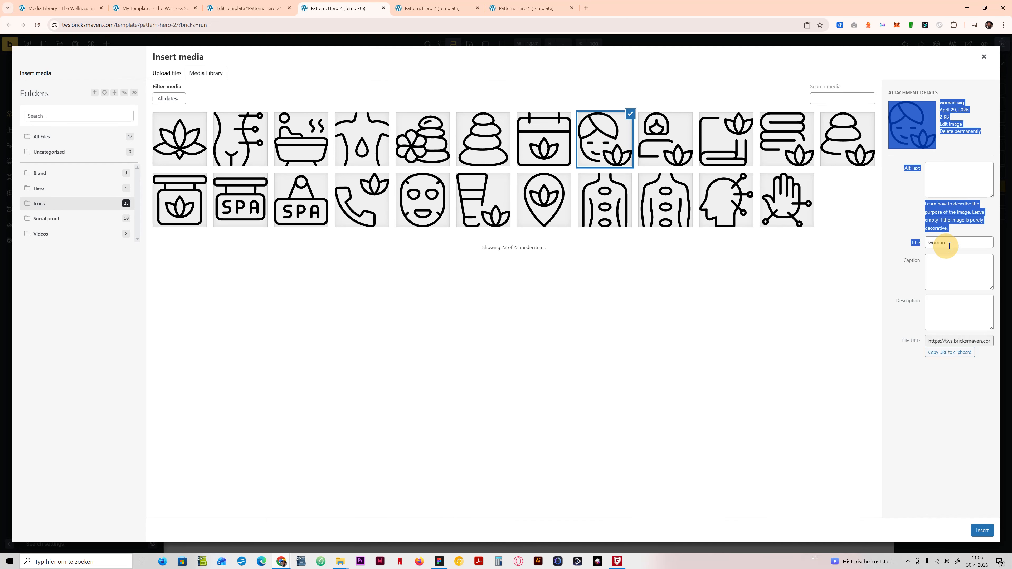
pyautogui.hotkey('ctrl', 'c')
pyautogui.click(961, 191)
pyautogui.hotkey('ctrl', 'v')
pyautogui.click(983, 531)
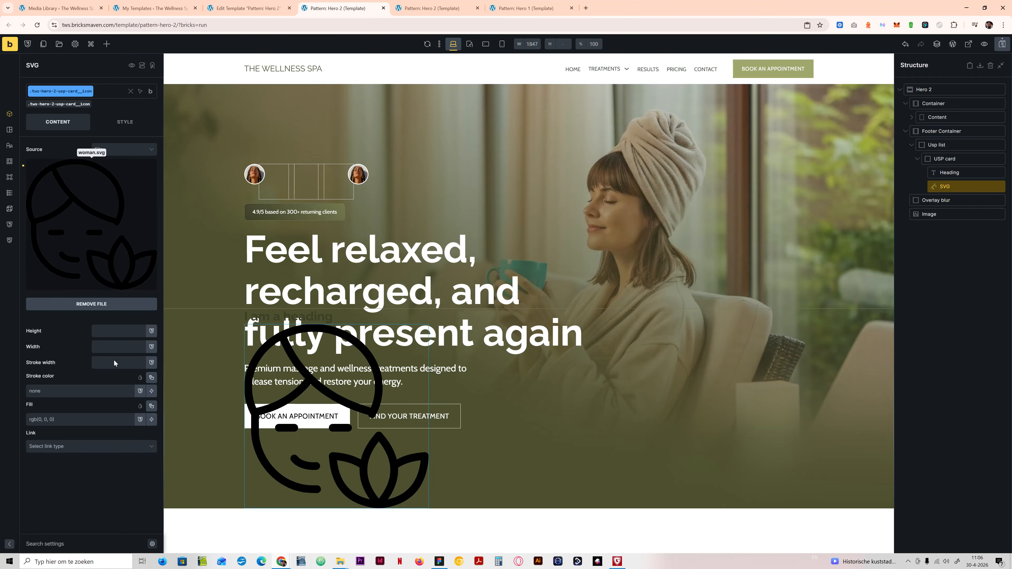
# Step: Check the Certified therapists icon's size in Figma and set the SVG's height and width to 48px in Bricks
pyautogui.click(438, 562)
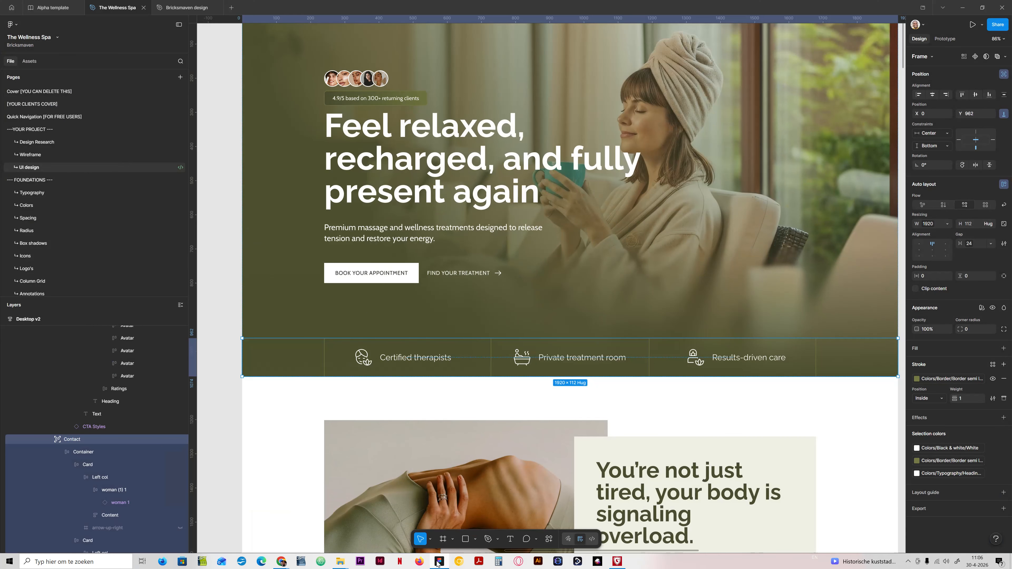
pyautogui.click(371, 358)
pyautogui.doubleClick(365, 355)
pyautogui.doubleClick(365, 355)
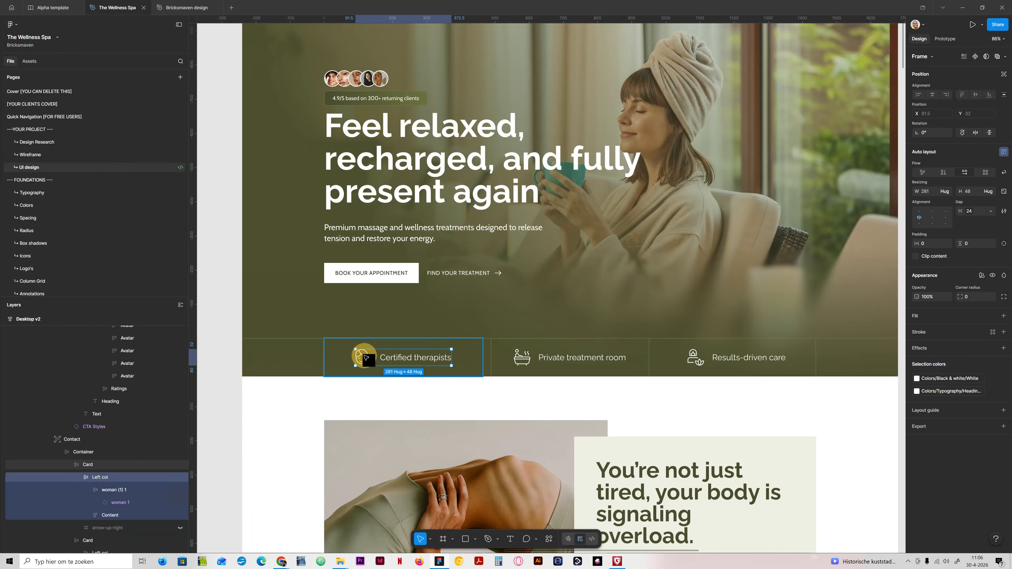
pyautogui.doubleClick(364, 355)
pyautogui.doubleClick(364, 355)
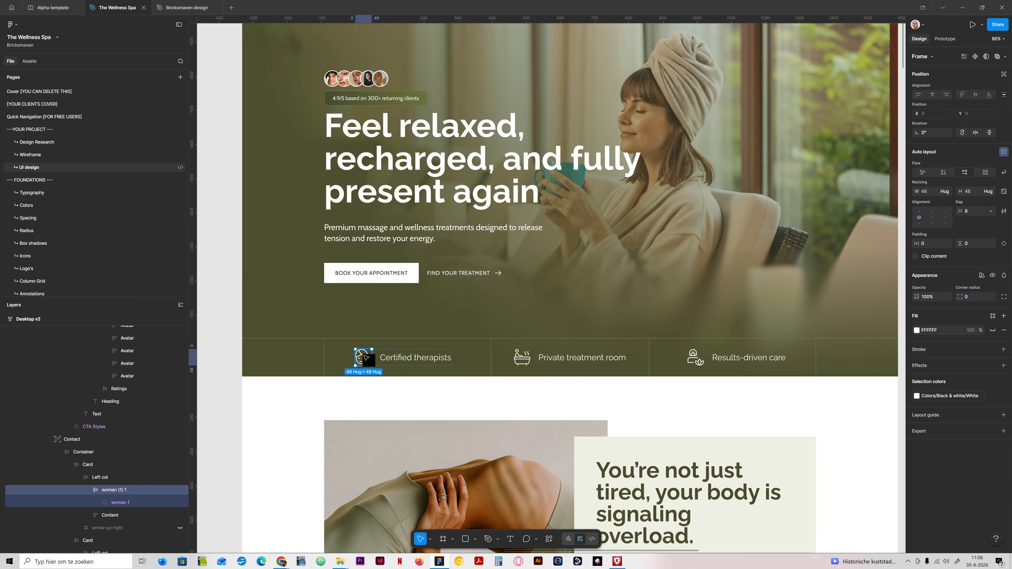
pyautogui.click(438, 561)
pyautogui.click(118, 330)
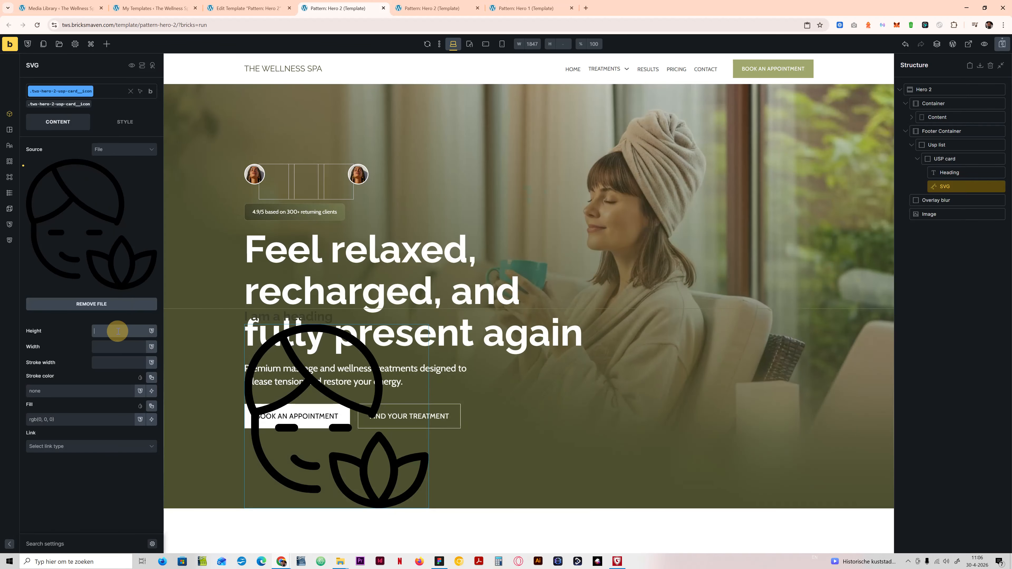
pyautogui.write('48')
pyautogui.click(112, 348)
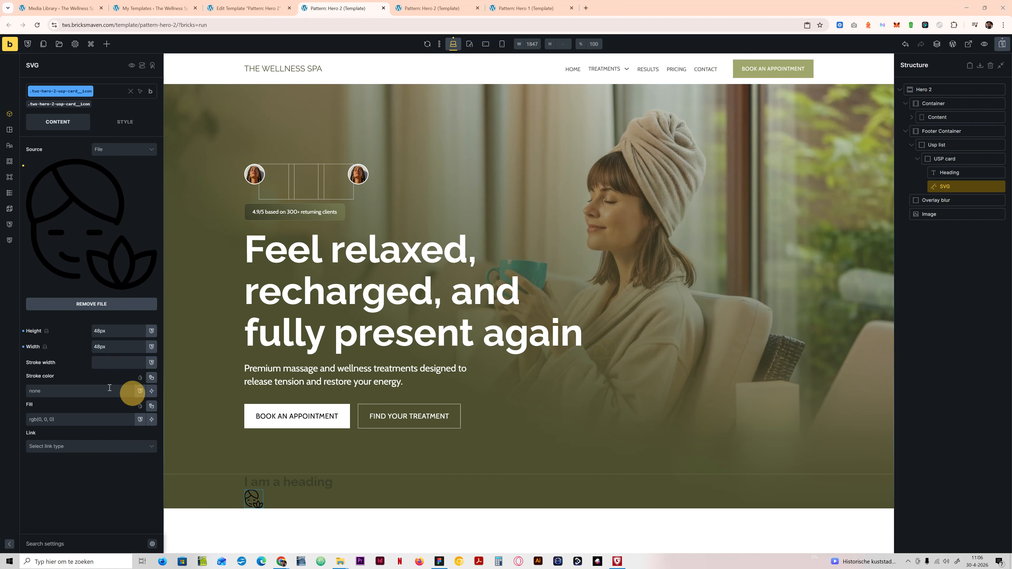
# Step: Set the SVG icon's fill color to var(--white), checking it against the Figma design
pyautogui.click(439, 562)
pyautogui.click(440, 562)
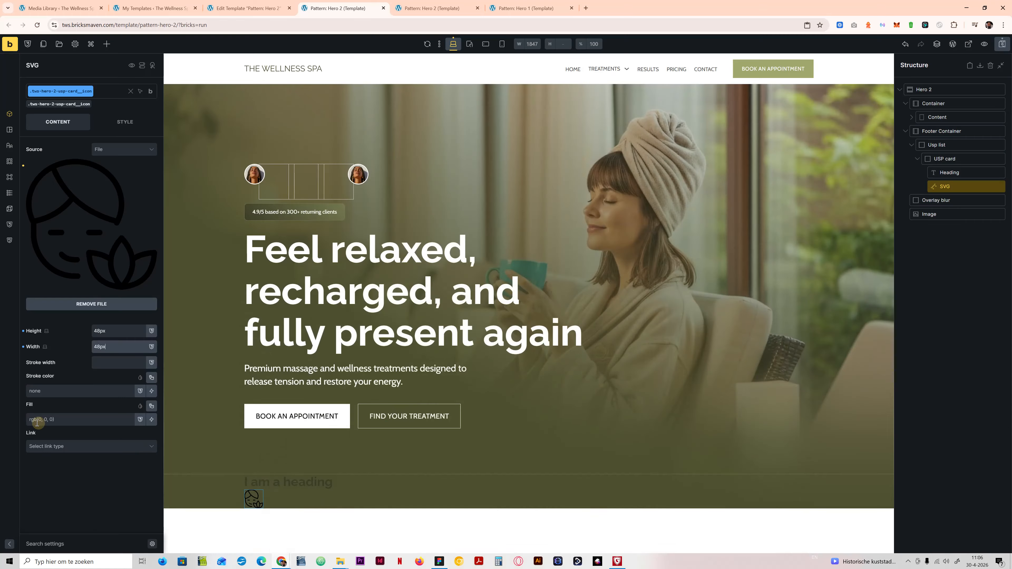
pyautogui.click(148, 407)
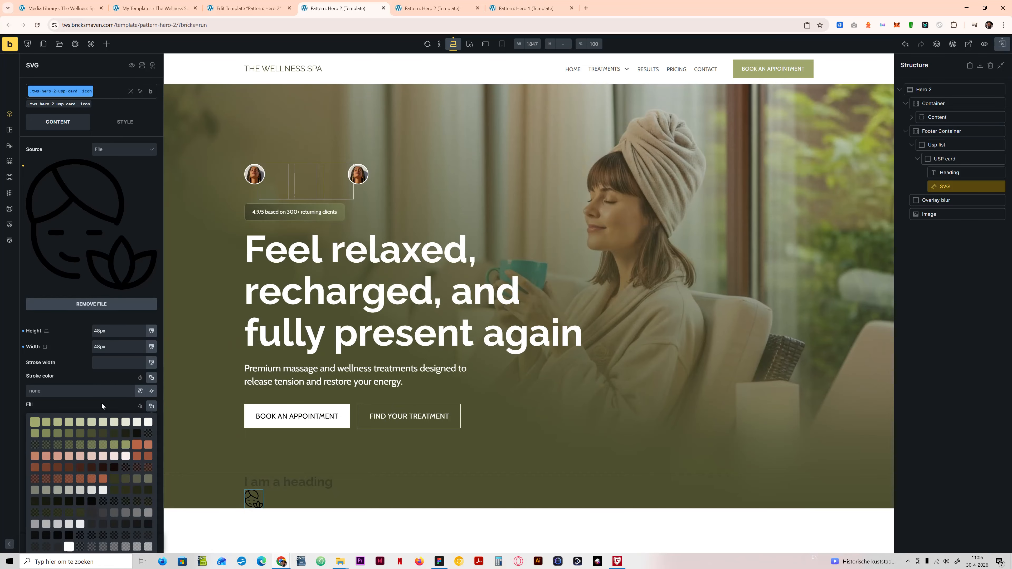
pyautogui.click(83, 420)
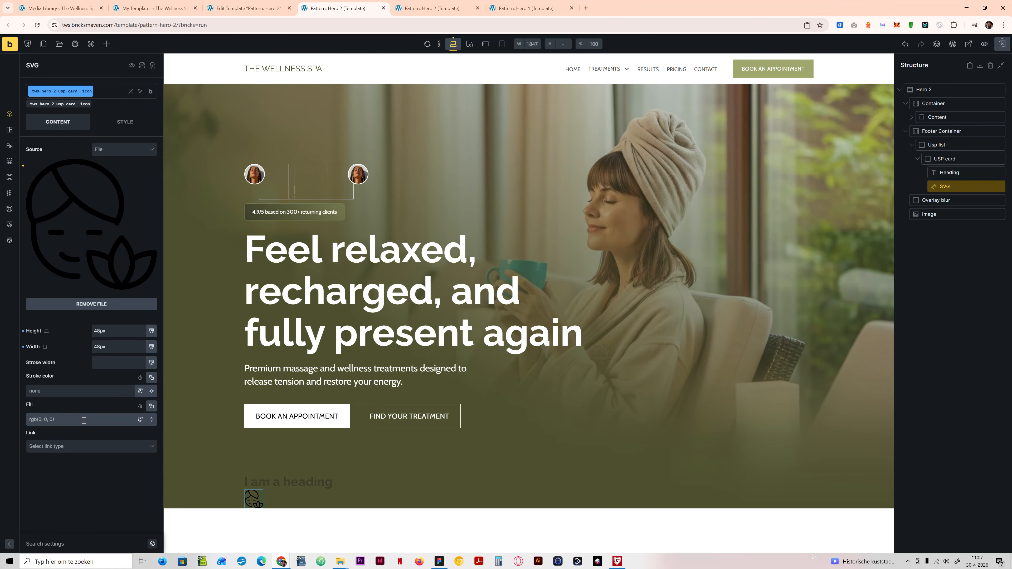
pyautogui.click(150, 407)
pyautogui.click(68, 493)
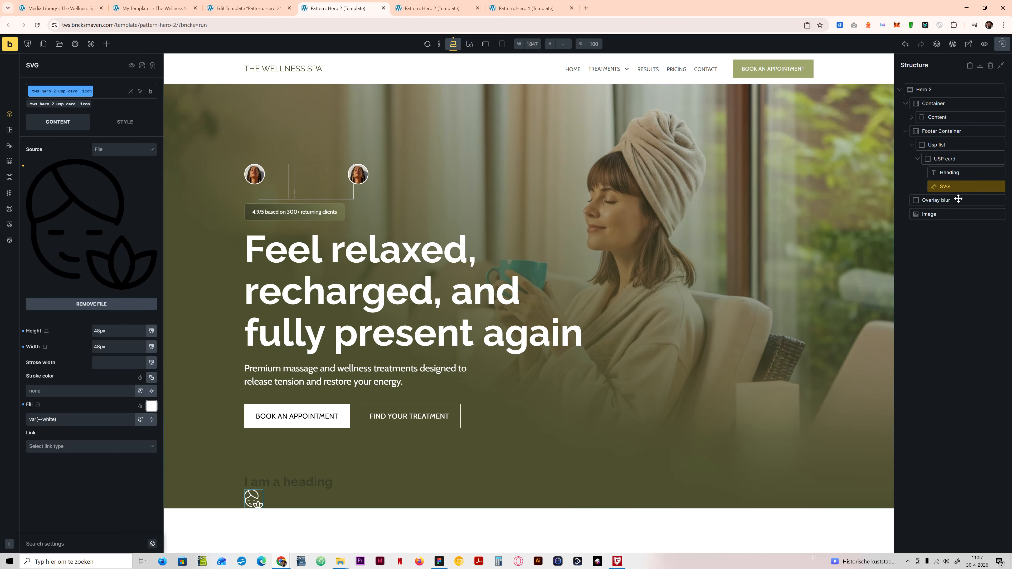
# Step: Inspect the typography of the "Certified therapists" text in the Figma design
pyautogui.click(439, 561)
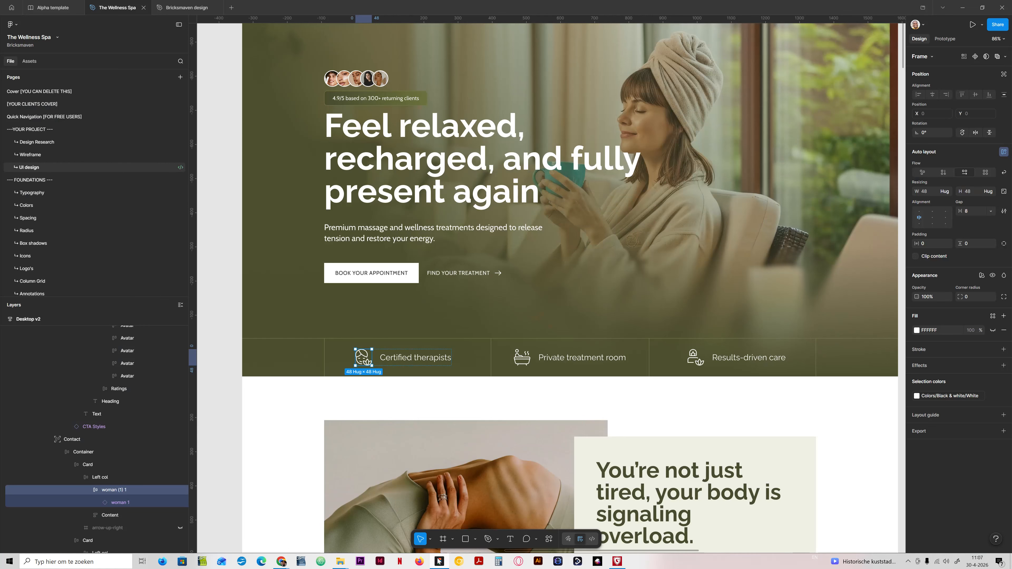
pyautogui.click(424, 360)
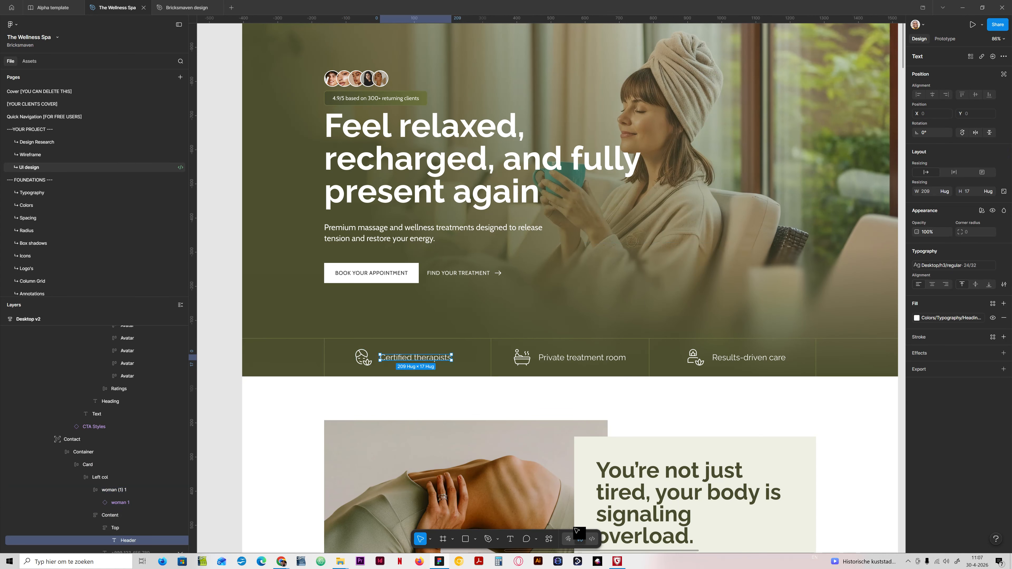
pyautogui.click(441, 561)
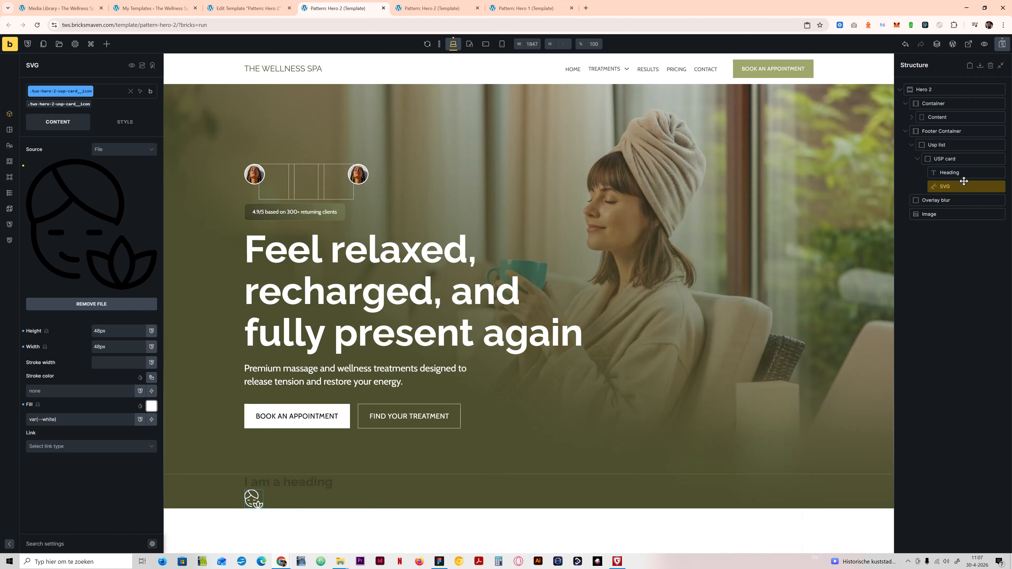
# Step: Give the USP card heading class a font weight of 400 and the text color var(--heading-white)
pyautogui.click(65, 104)
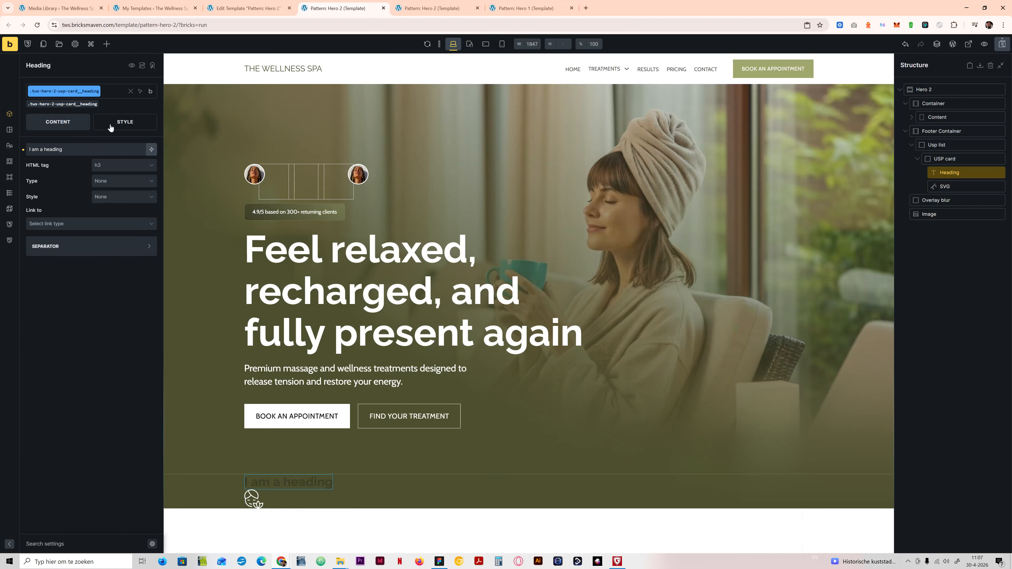
pyautogui.click(121, 127)
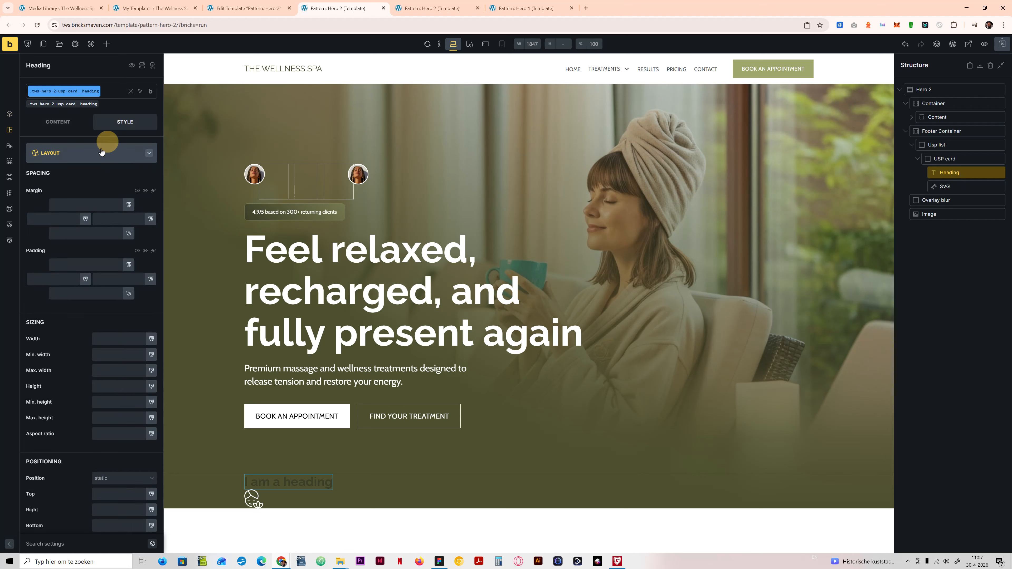
pyautogui.click(83, 153)
pyautogui.click(79, 172)
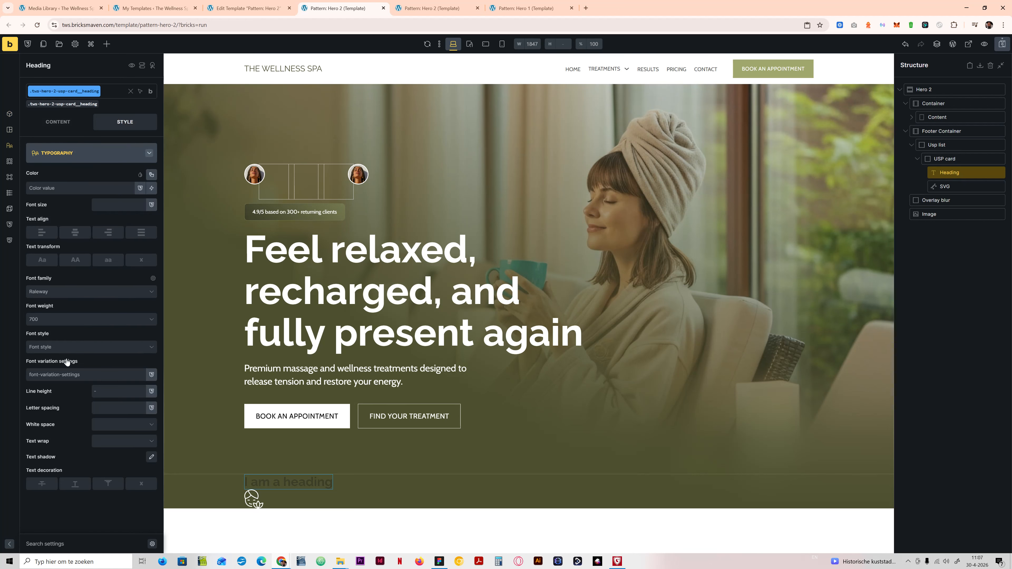
pyautogui.click(54, 321)
pyautogui.click(42, 387)
pyautogui.click(98, 188)
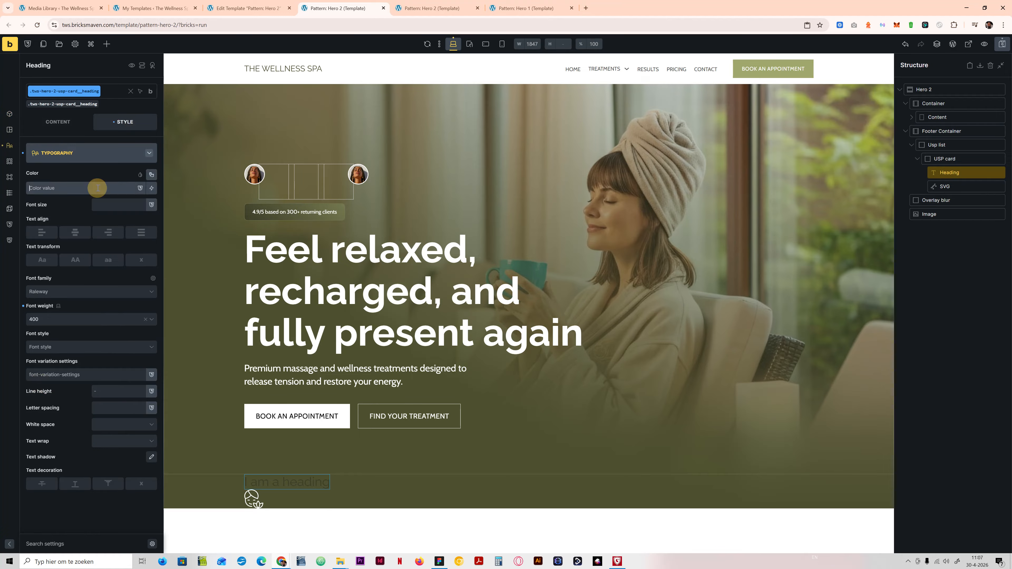
pyautogui.write('head')
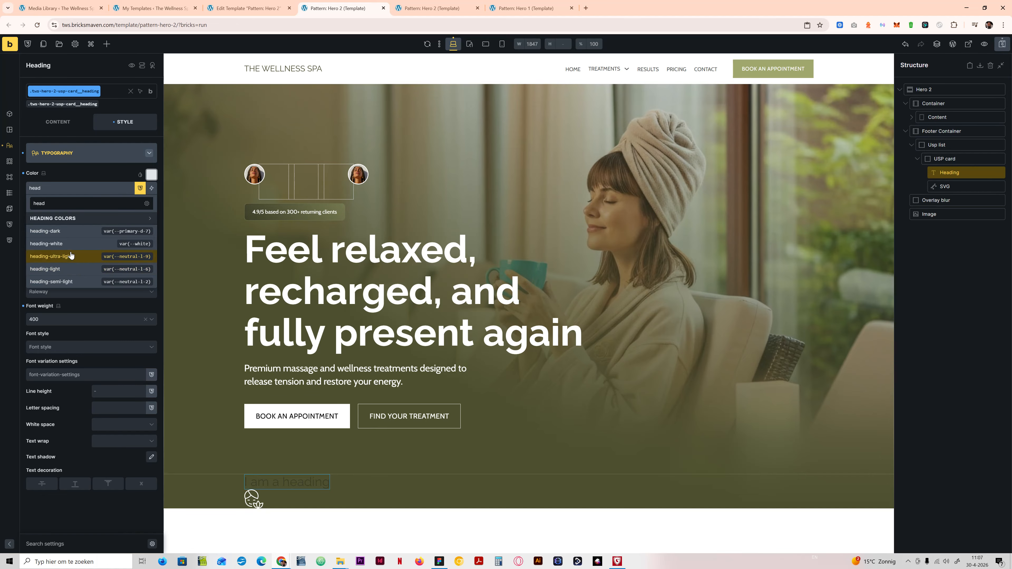
pyautogui.click(72, 243)
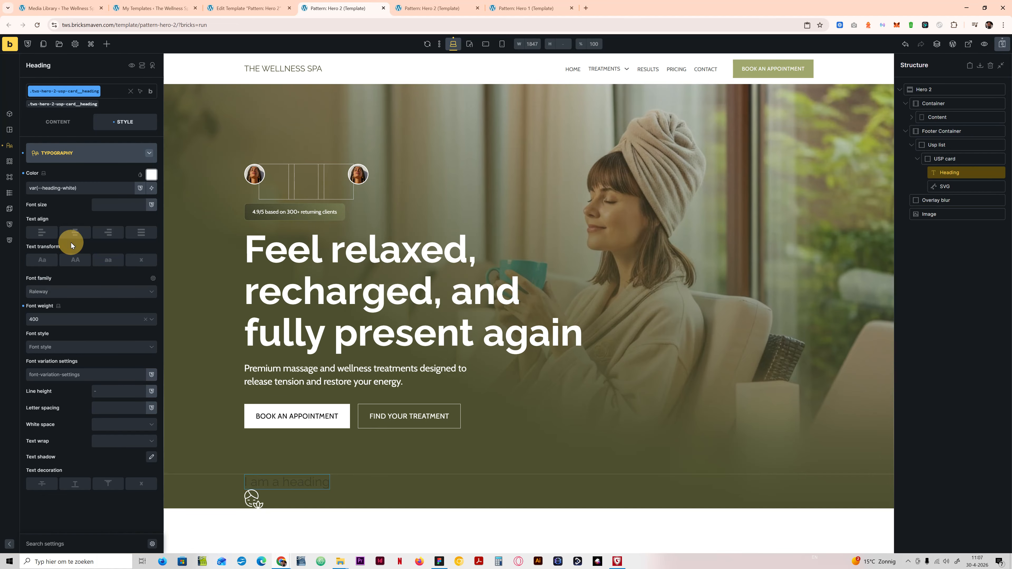
# Step: Copy the first USP text from the Figma design and set the Bricks heading's text to "Certified therapists"
pyautogui.click(436, 564)
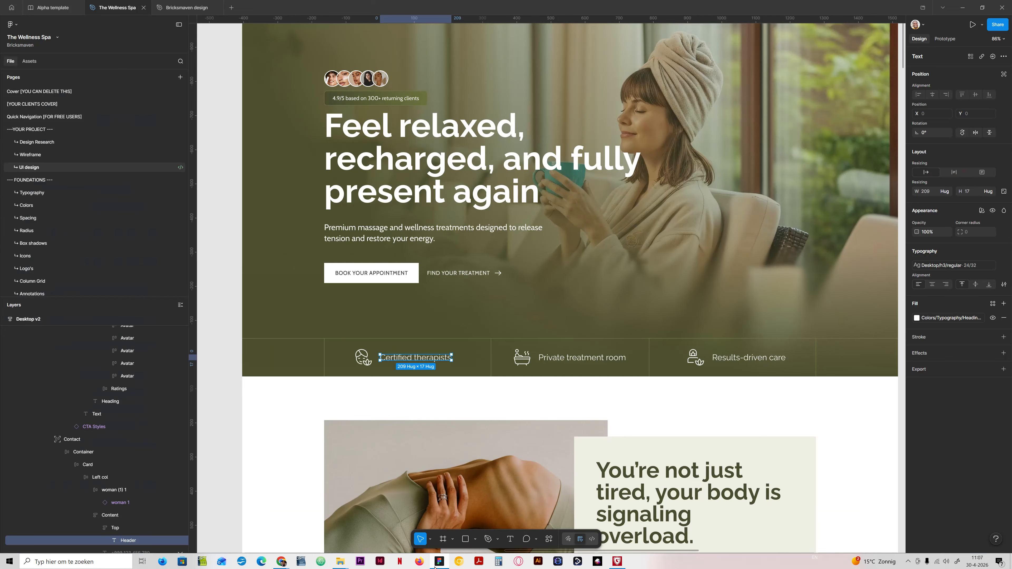
pyautogui.doubleClick(429, 358)
pyautogui.hotkey('ctrl', 'c')
pyautogui.click(444, 565)
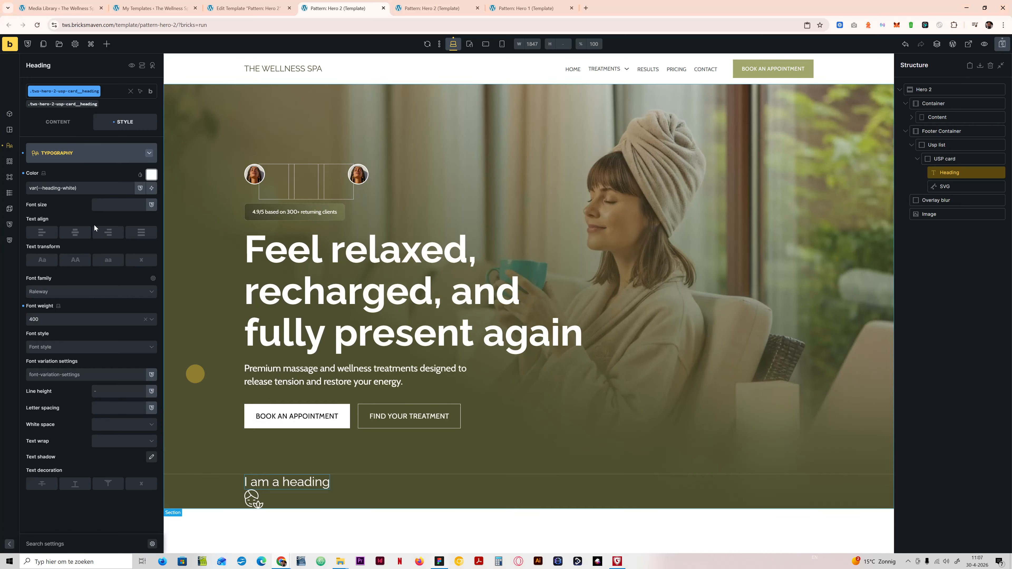
pyautogui.click(54, 124)
pyautogui.click(65, 149)
pyautogui.hotkey('ctrl', 'a')
pyautogui.hotkey('ctrl', 'v')
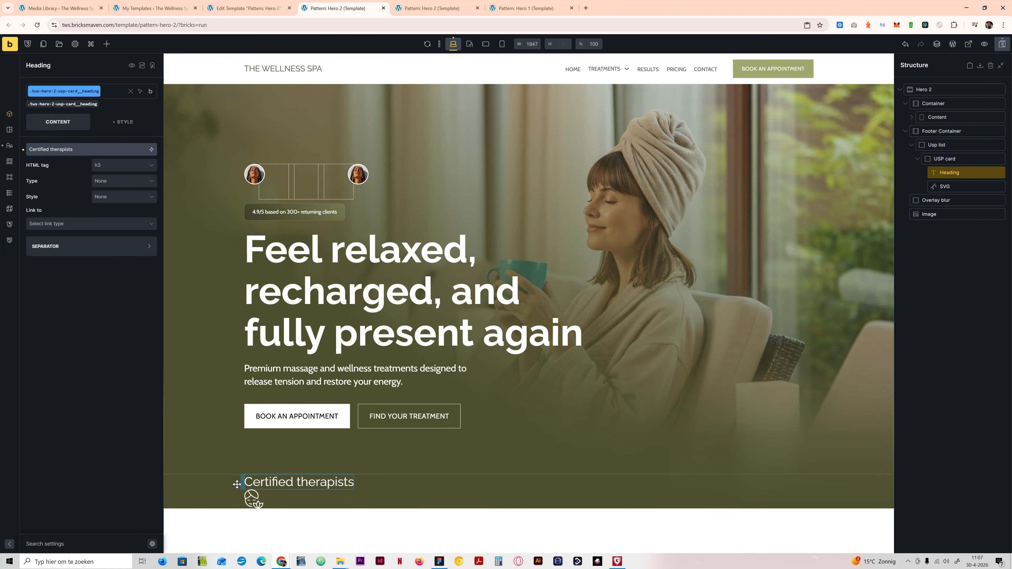
# Step: Recheck the "Certified therapists" text's typography in the Figma design
pyautogui.click(444, 564)
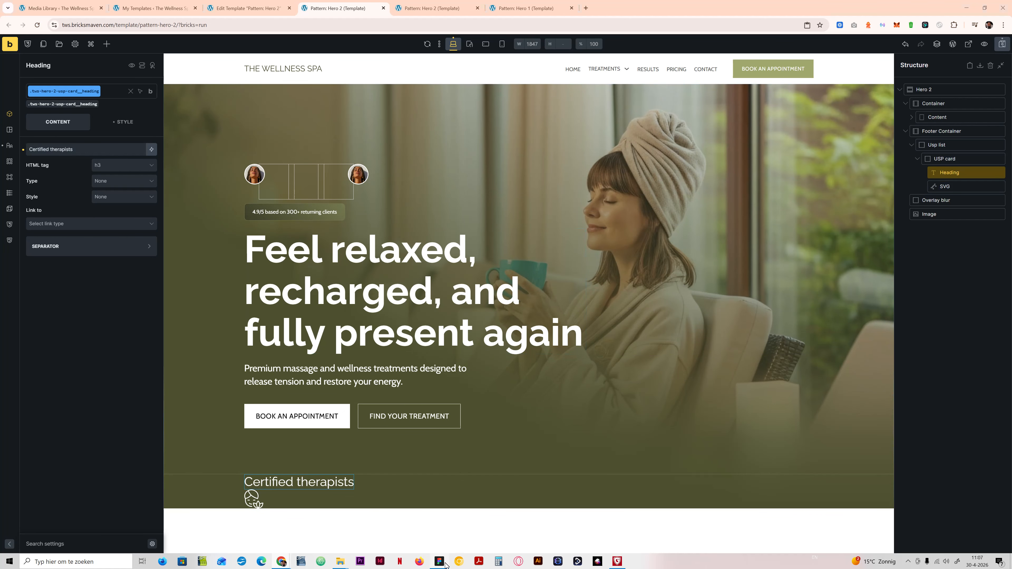
pyautogui.press('Escape')
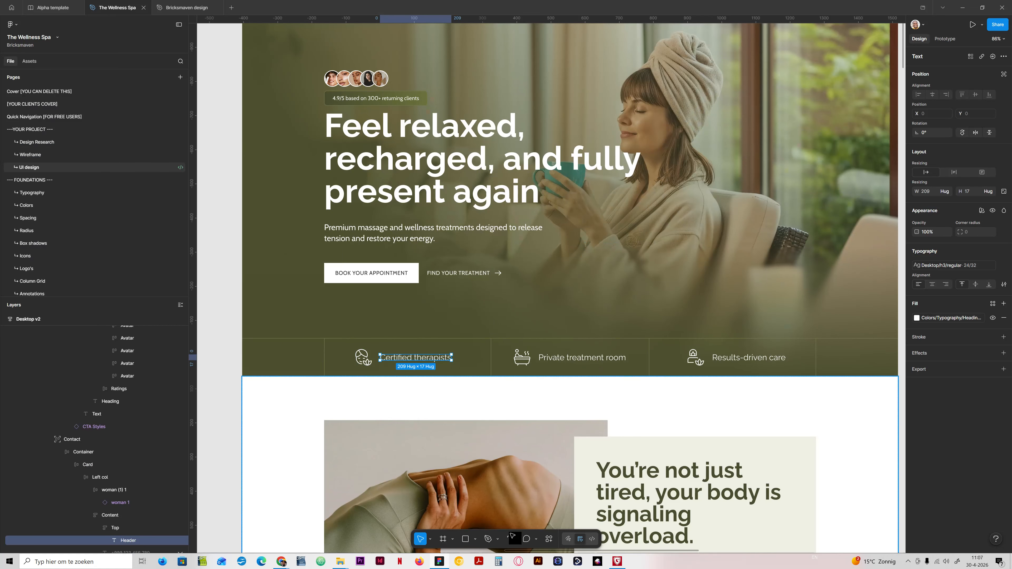
pyautogui.click(441, 562)
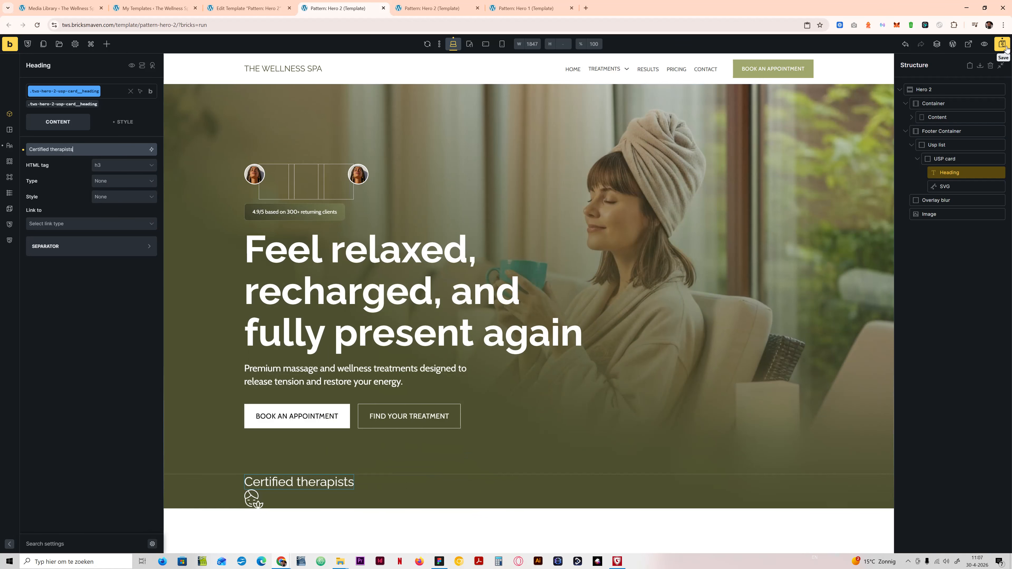
# Step: Inspect the "Certified therapists" heading's font size in the Hero 2 frontend preview at a viewport width of about 1836 px
pyautogui.click(432, 8)
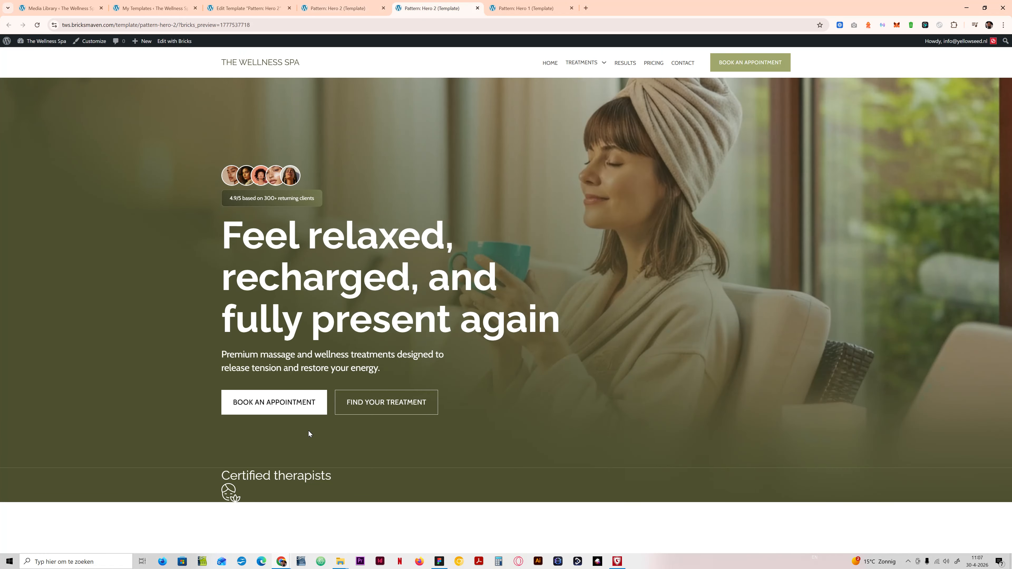
pyautogui.hotkey('ctrl', 'shift', 'i')
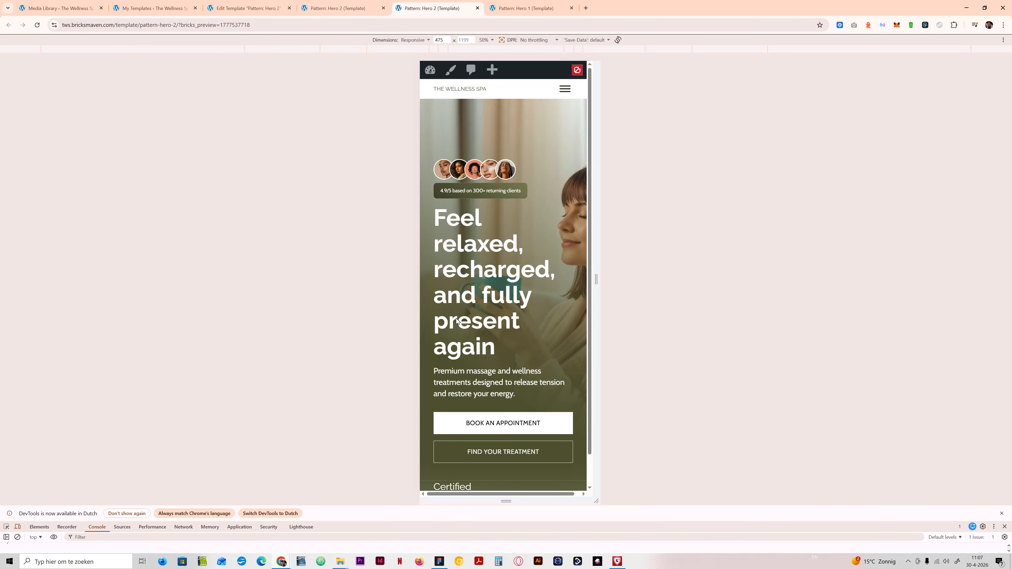
pyautogui.hotkey('ctrl', 'shift', 'i')
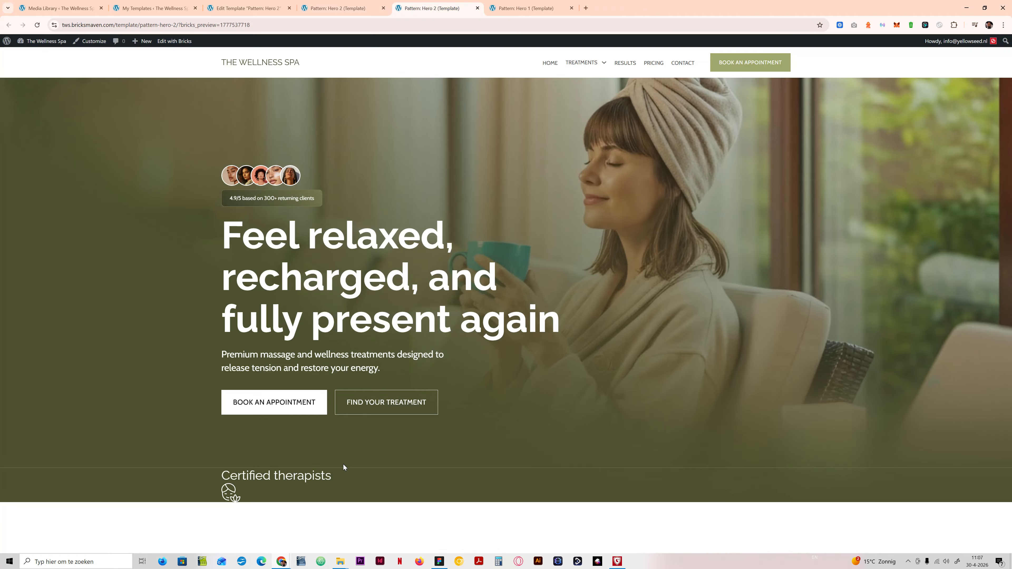
pyautogui.hotkey('ctrl', 'shift', 'i')
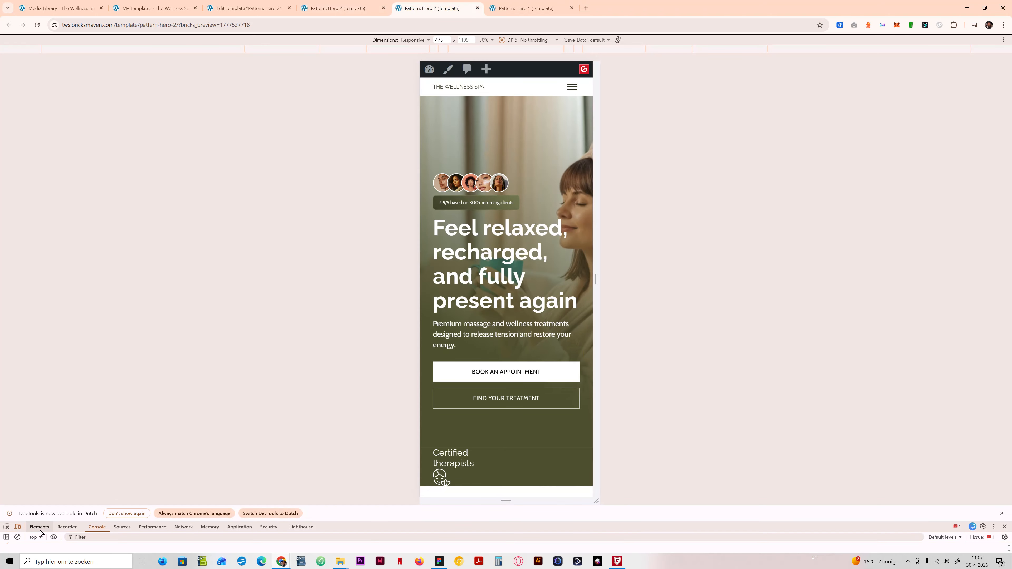
pyautogui.moveTo(597, 311); pyautogui.dragTo(843, 287)
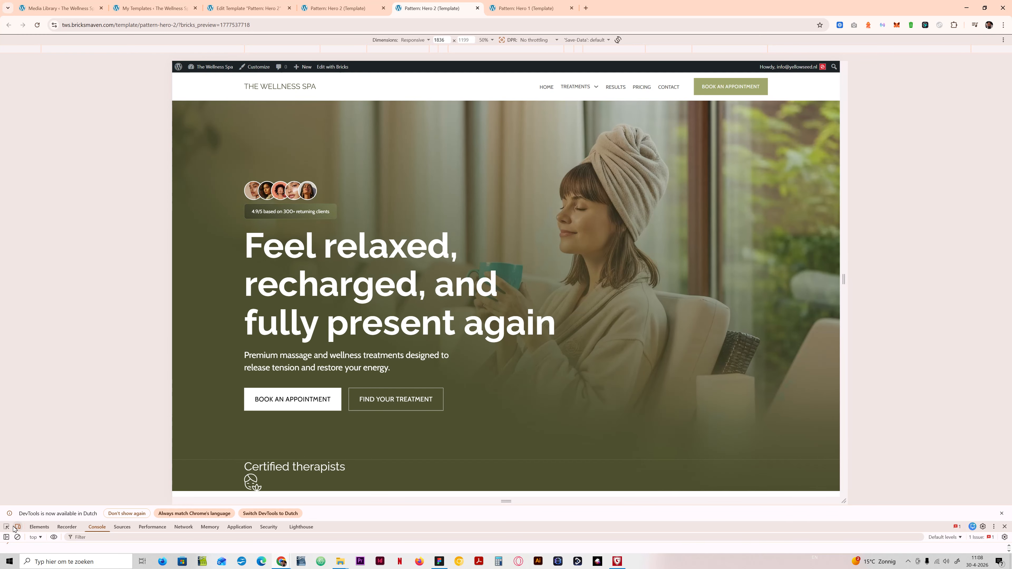
pyautogui.click(6, 526)
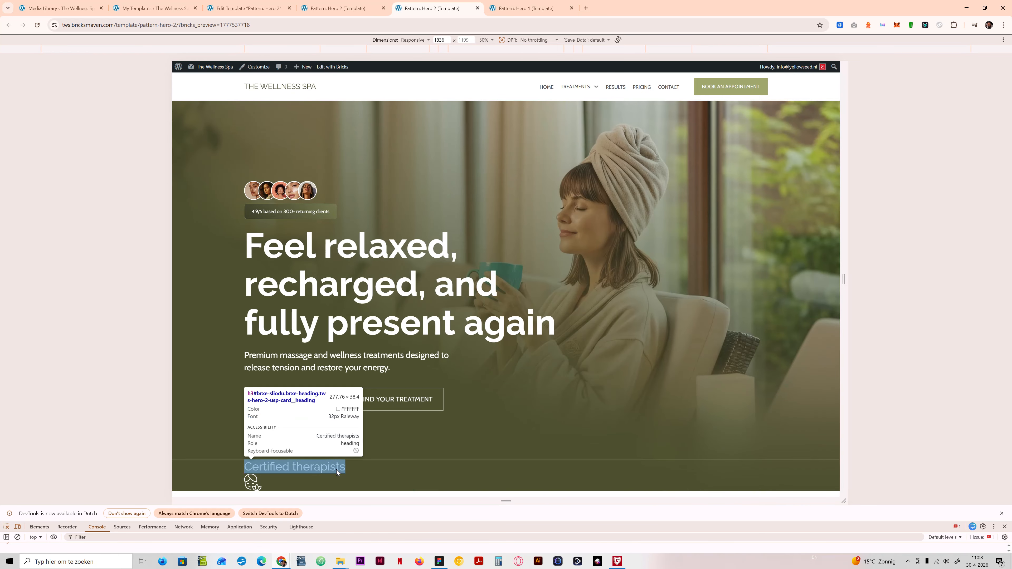
# Step: Examine the size and layout of the icon-and-text USP row beneath the hero in the Figma design
pyautogui.click(438, 560)
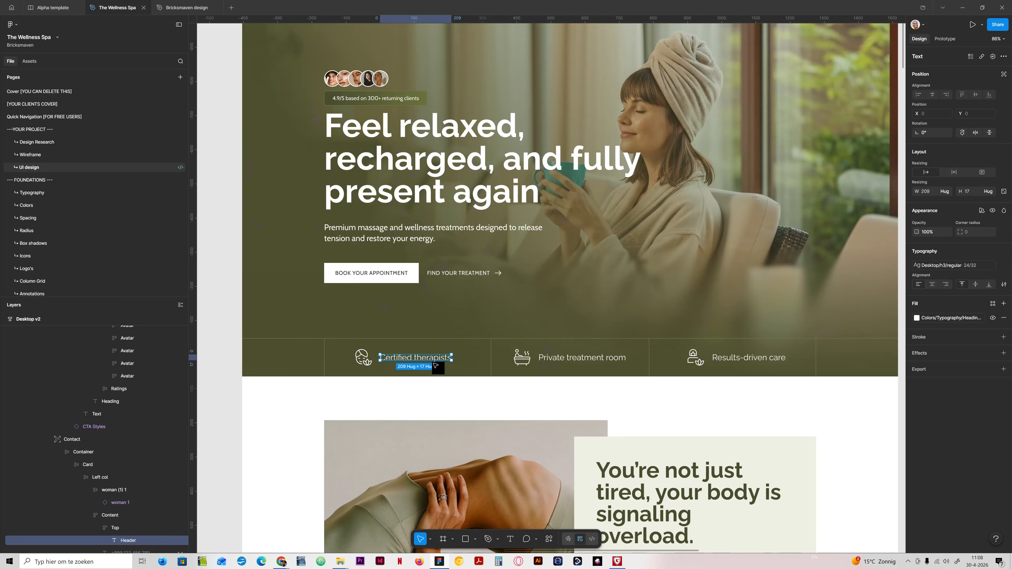
pyautogui.scroll(-3, 628, 359)
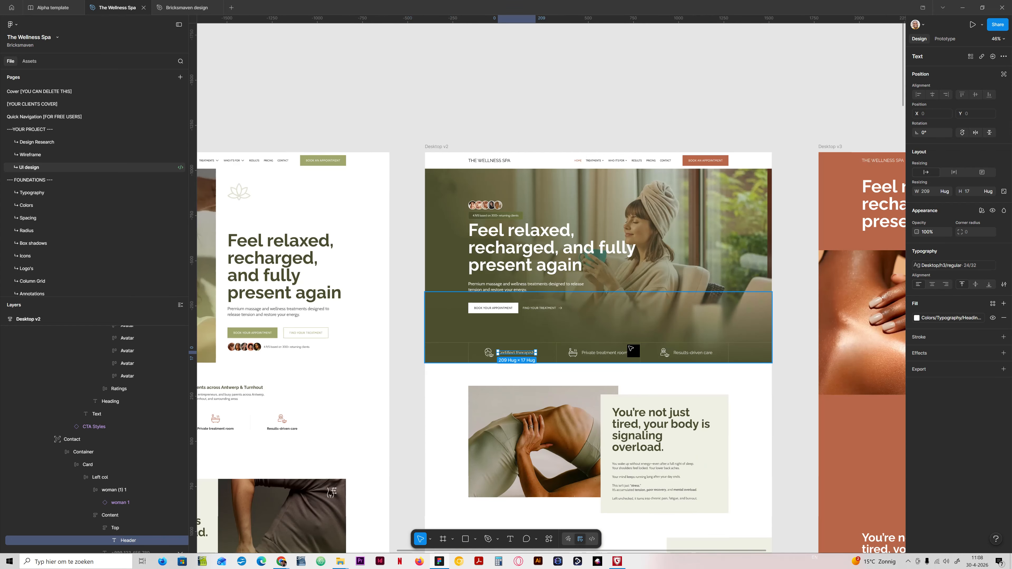
pyautogui.scroll(10, 627, 358)
pyautogui.scroll(-8, 557, 322)
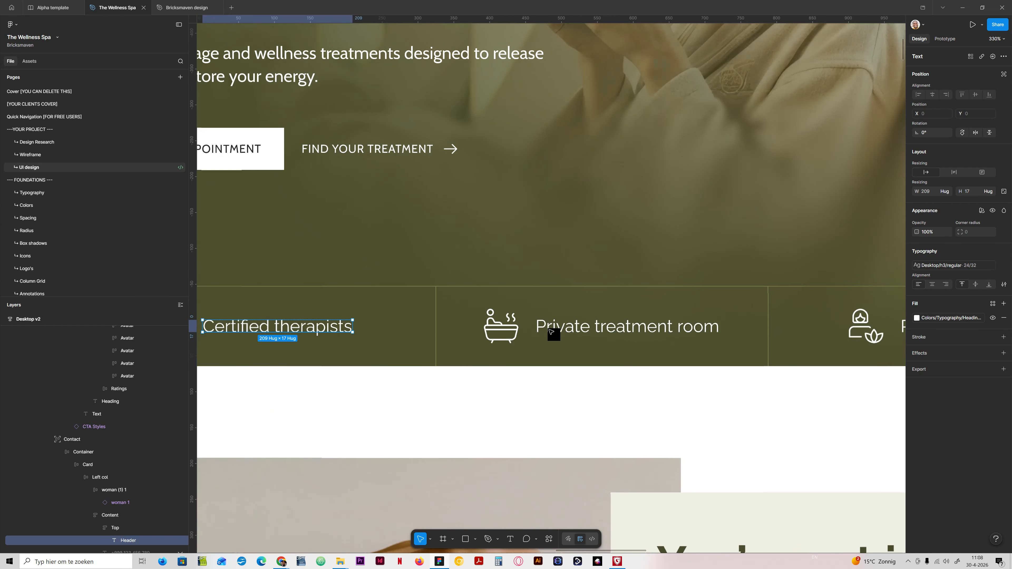
pyautogui.scroll(5, 373, 328)
pyautogui.scroll(-5, 374, 328)
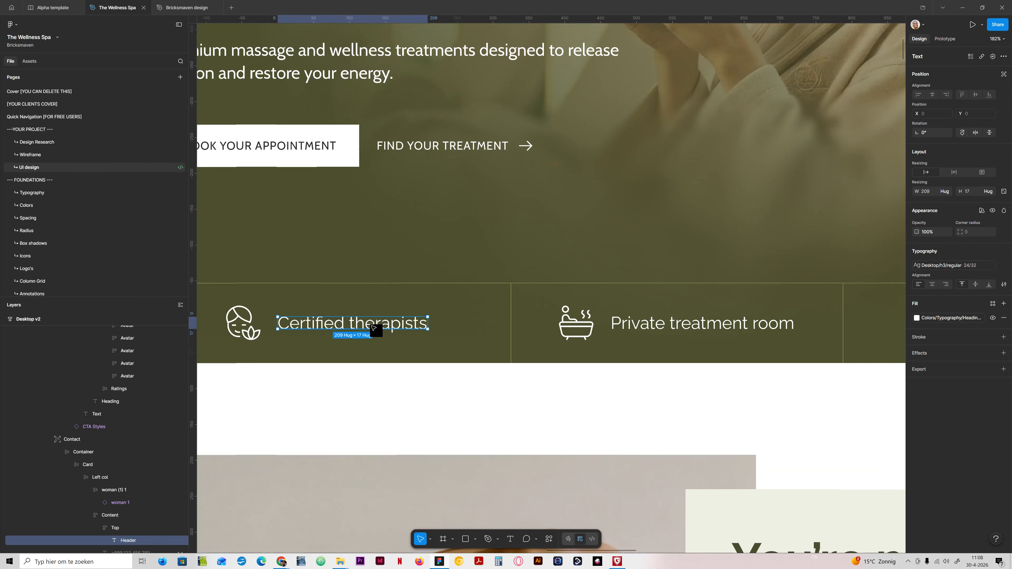
pyautogui.scroll(4, 373, 327)
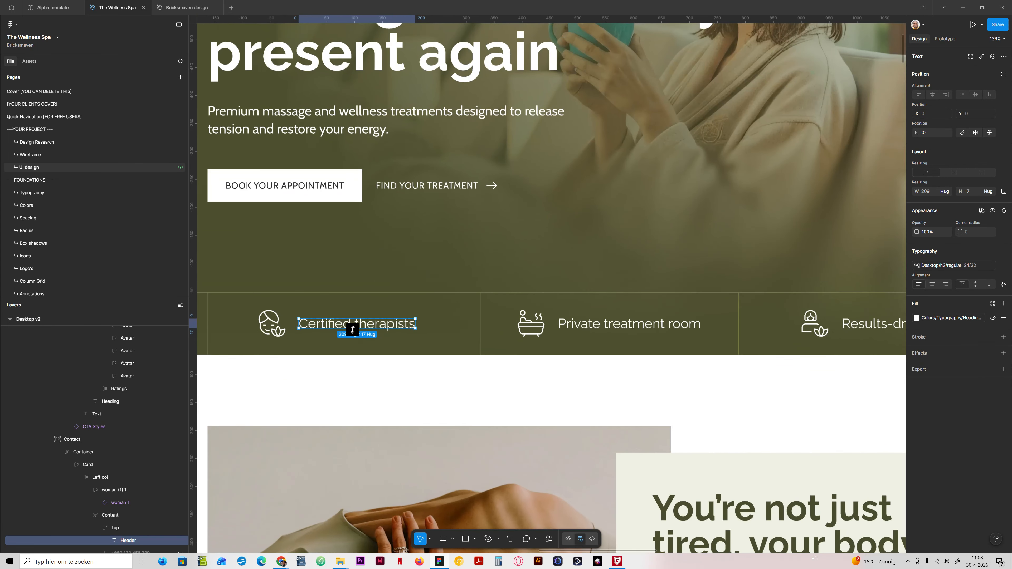
pyautogui.scroll(-4, 351, 329)
pyautogui.scroll(2, 351, 332)
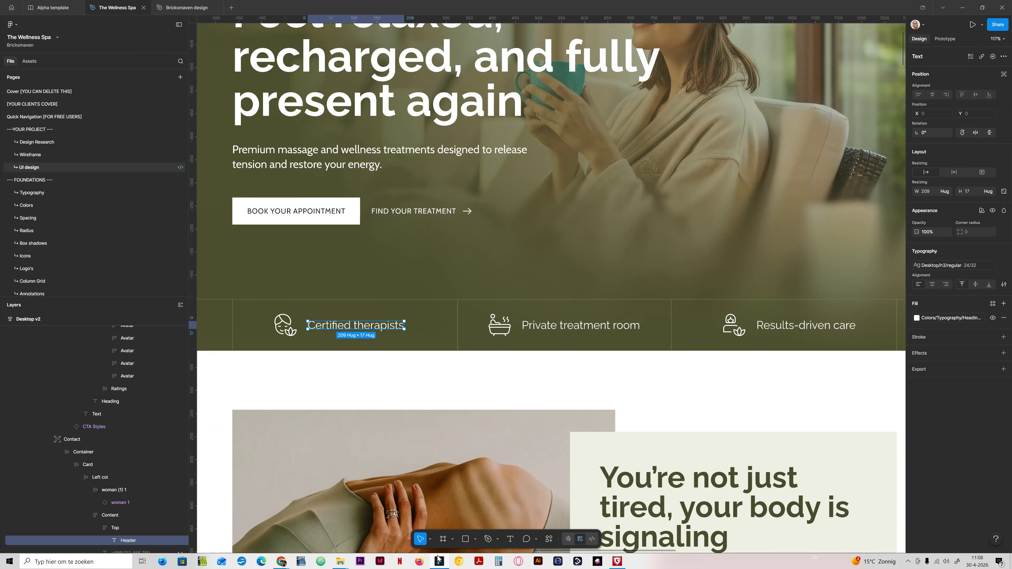
# Step: Switch back to the Bricks builder and set the USP card's flex direction to horizontal (row)
pyautogui.click(281, 561)
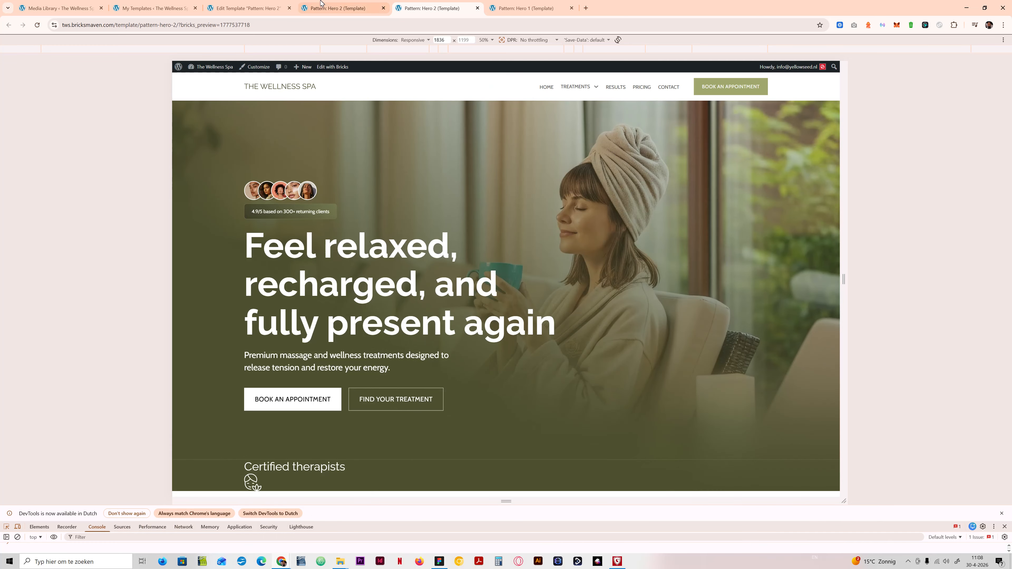
pyautogui.click(322, 4)
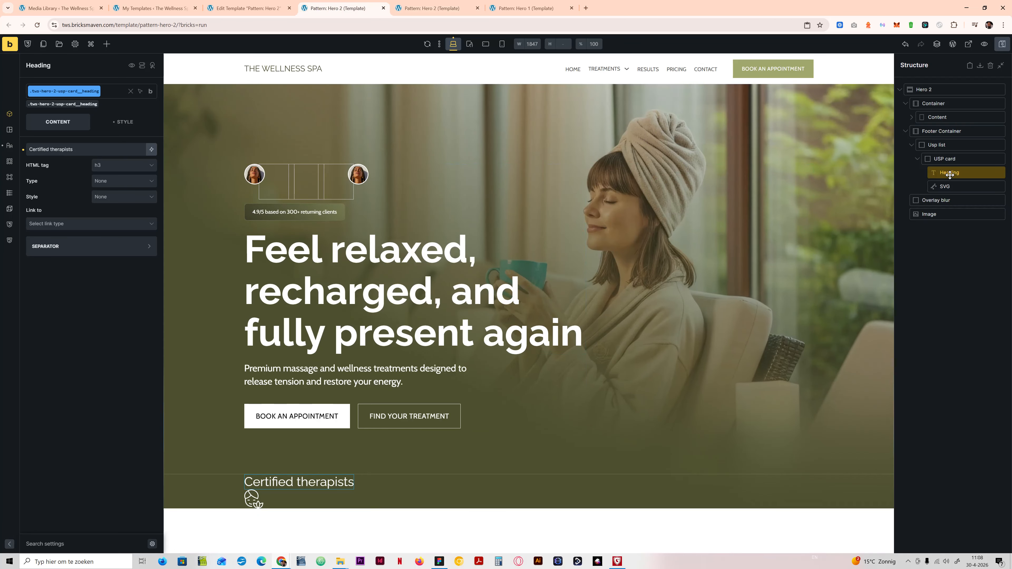
pyautogui.click(945, 158)
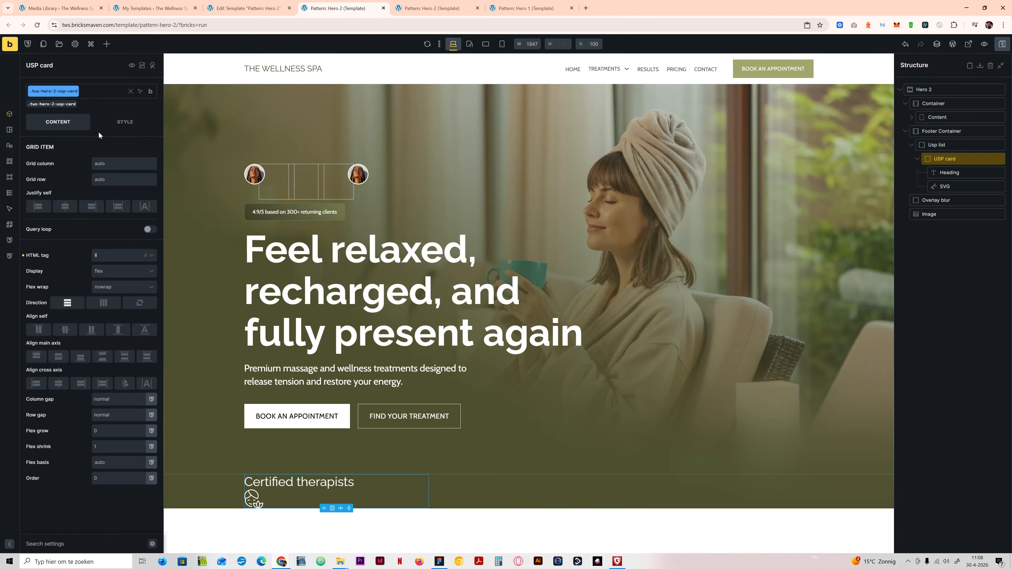
pyautogui.click(89, 307)
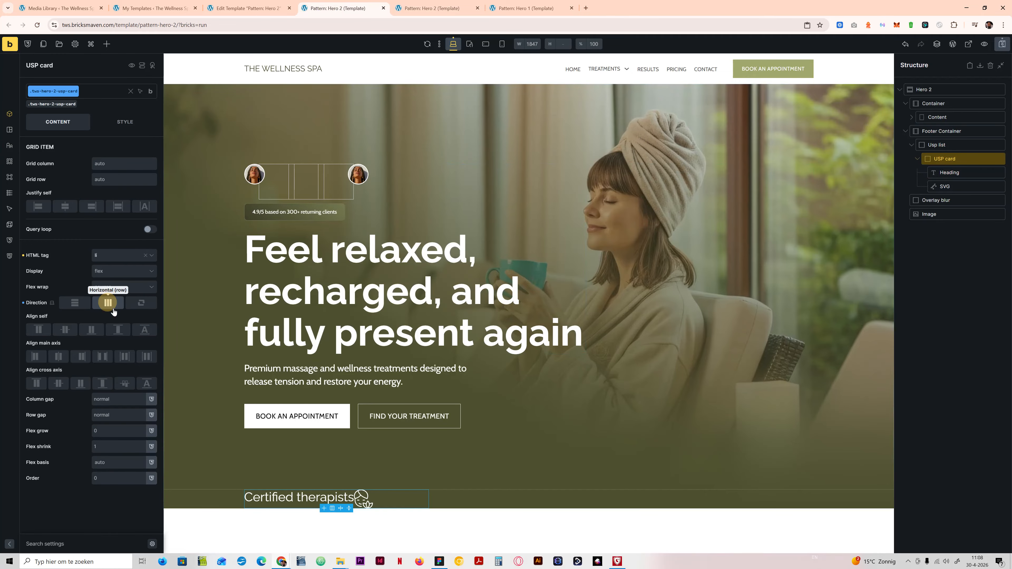
pyautogui.moveTo(947, 190)
pyautogui.mouseDown()
pyautogui.moveTo(944, 169)
pyautogui.moveTo(950, 176)
pyautogui.mouseUp()
pyautogui.click(948, 173)
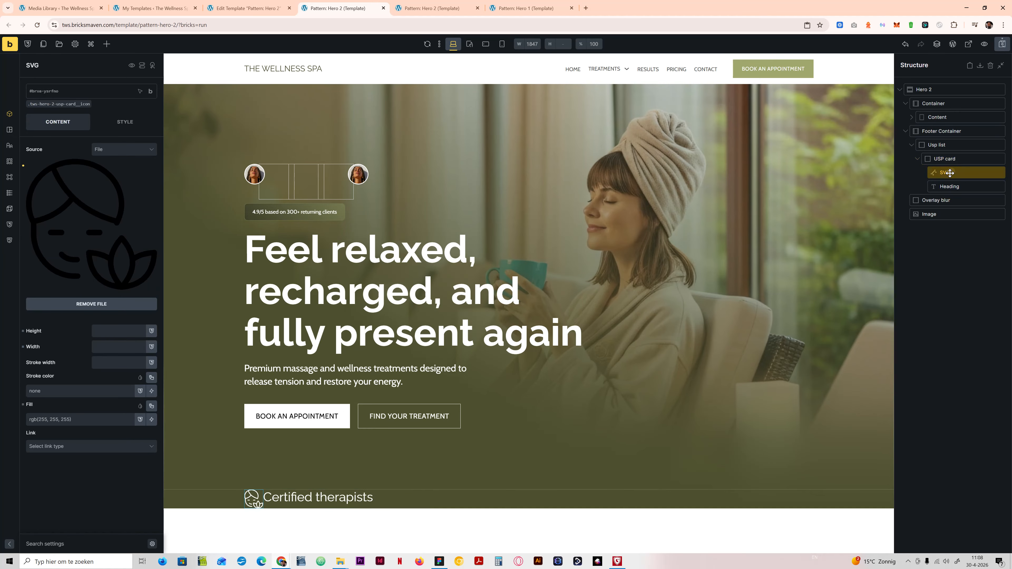
pyautogui.moveTo(945, 176); pyautogui.dragTo(950, 189)
# Step: Set the layout order of the USP card's icon class to -1 to place the icon before the heading
pyautogui.click(52, 105)
pyautogui.click(112, 122)
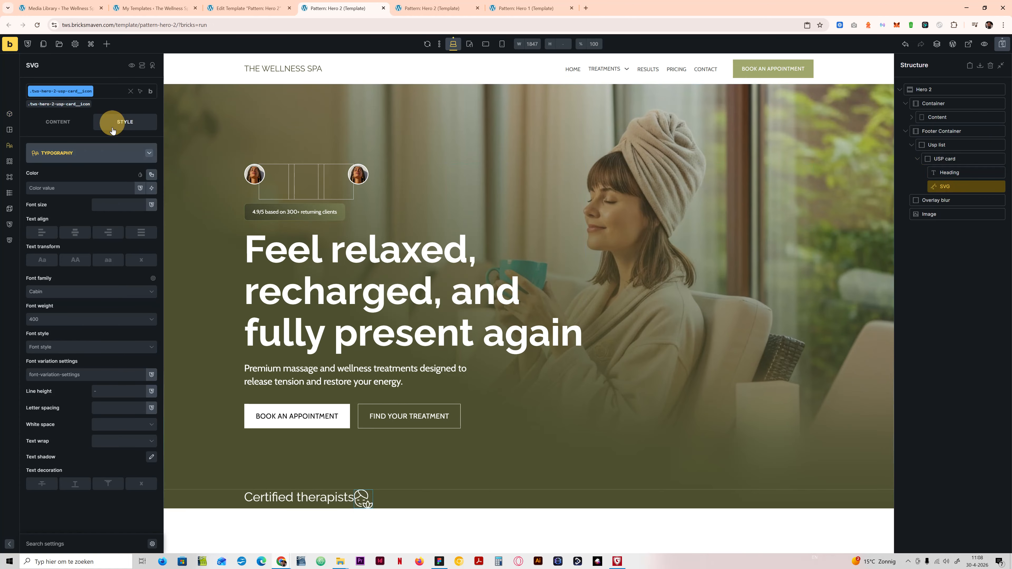
pyautogui.click(86, 155)
pyautogui.click(93, 149)
pyautogui.scroll(-5, 119, 454)
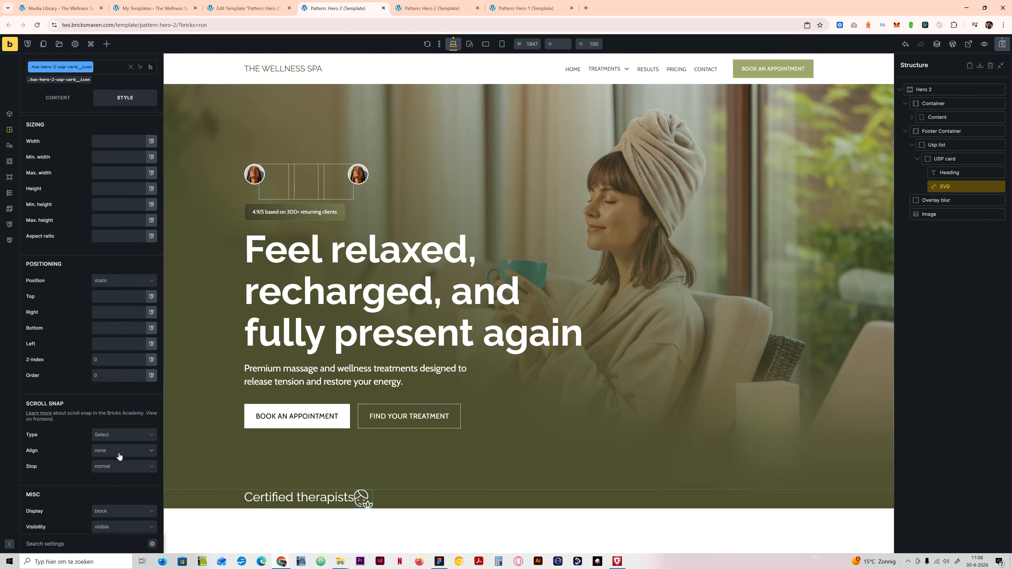
pyautogui.click(105, 377)
pyautogui.write('-1')
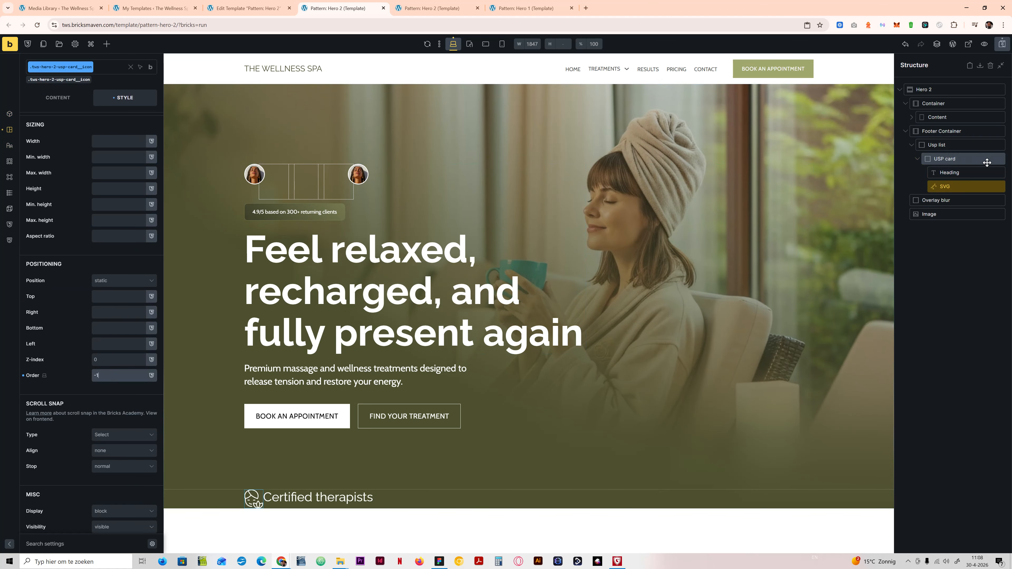
# Step: Center the USP card's content on the cross axis and save the template
pyautogui.click(968, 159)
pyautogui.click(63, 121)
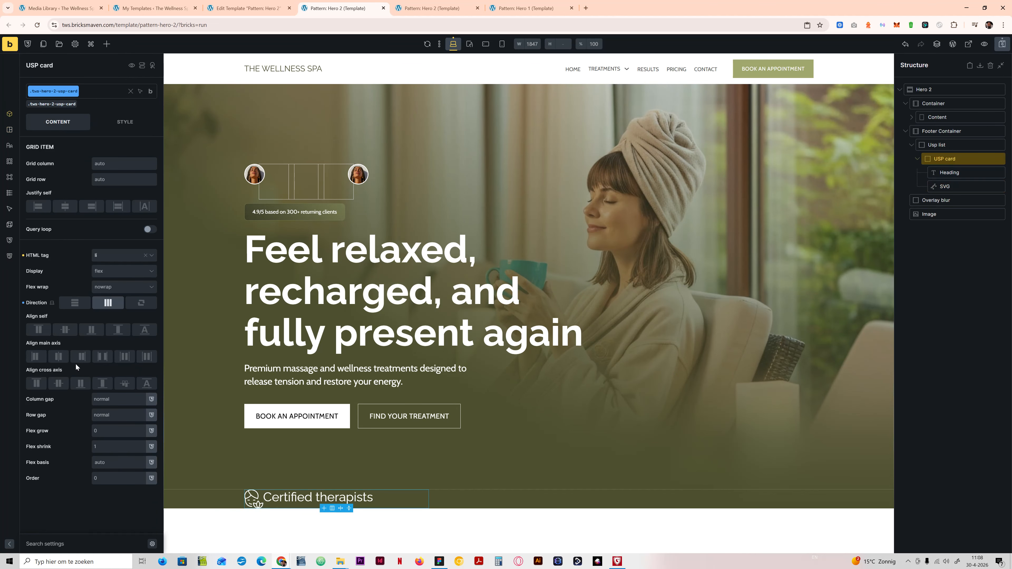
pyautogui.click(59, 383)
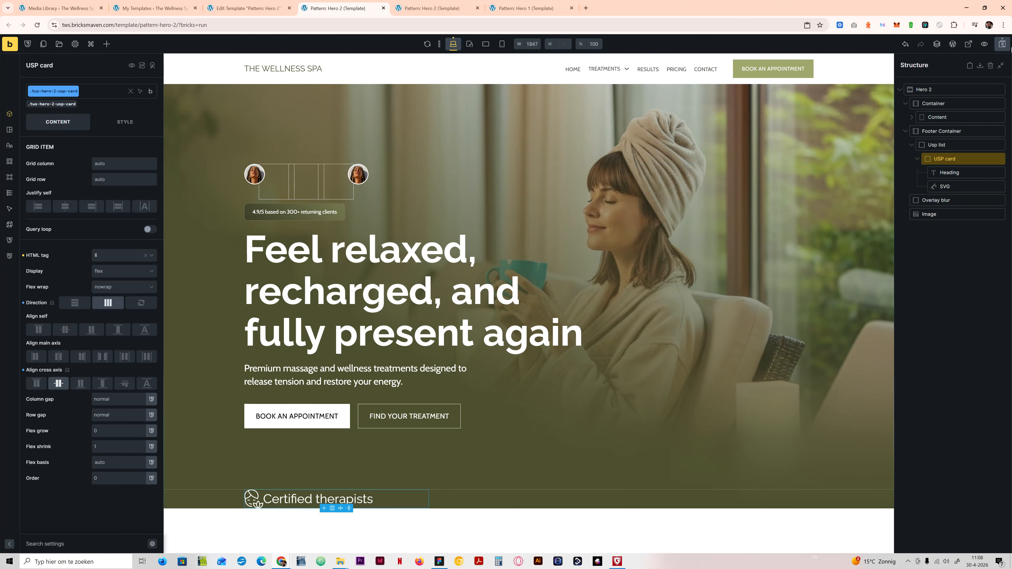
pyautogui.click(1002, 44)
# Step: Set the USP card's column gap to var(--content-gap) and center its content on the main axis
pyautogui.click(113, 399)
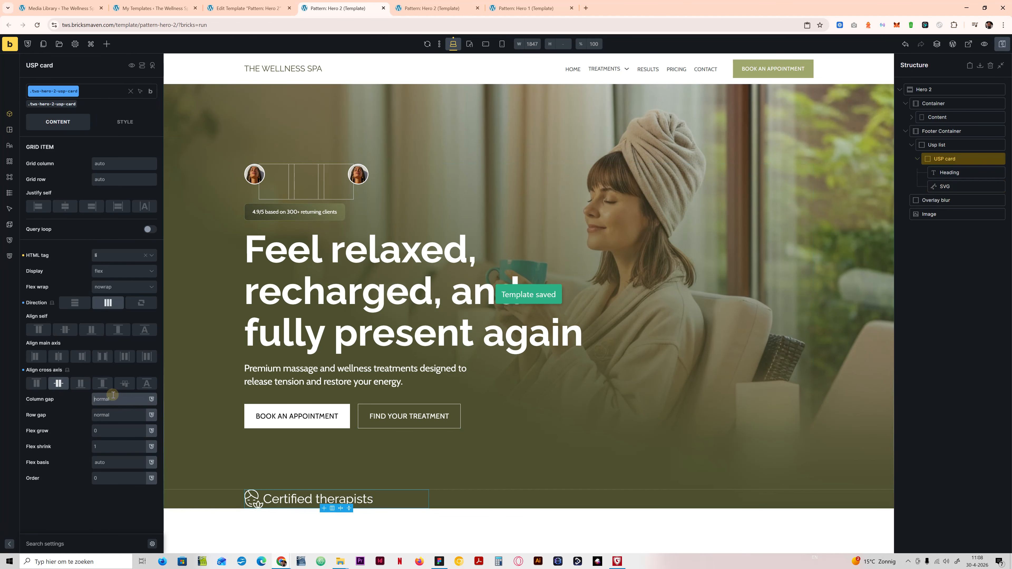
pyautogui.write('conte')
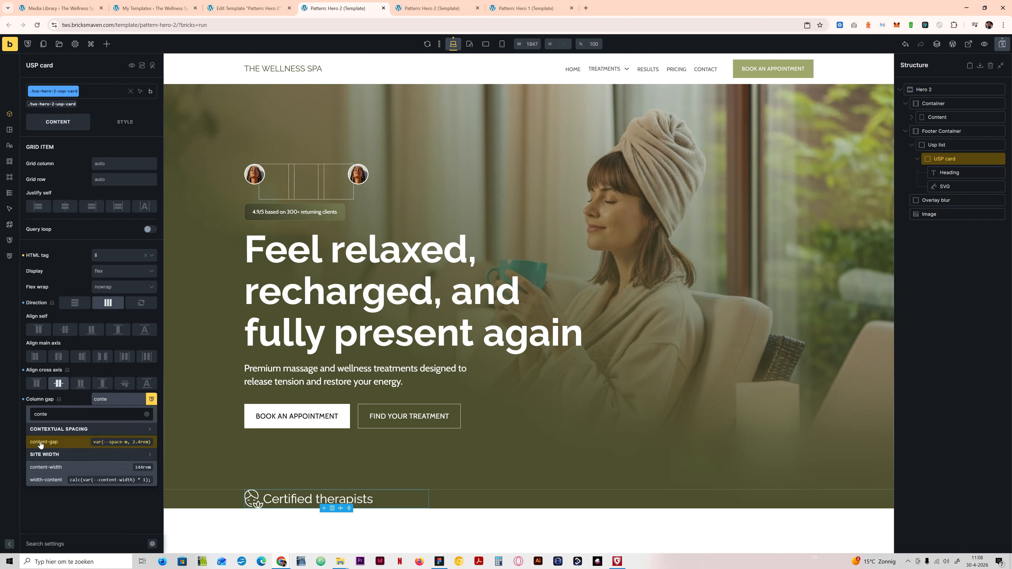
pyautogui.click(41, 443)
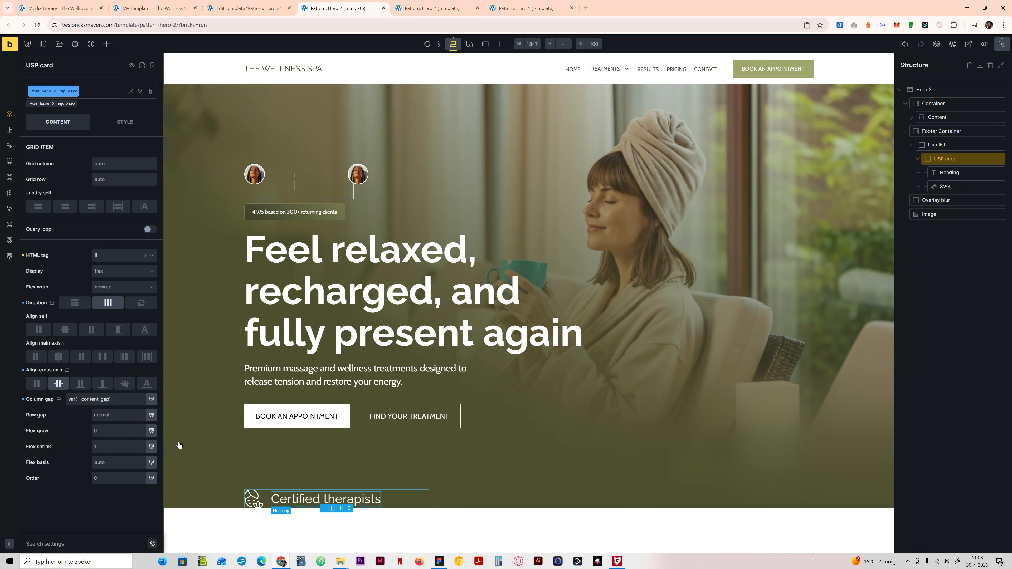
pyautogui.click(61, 359)
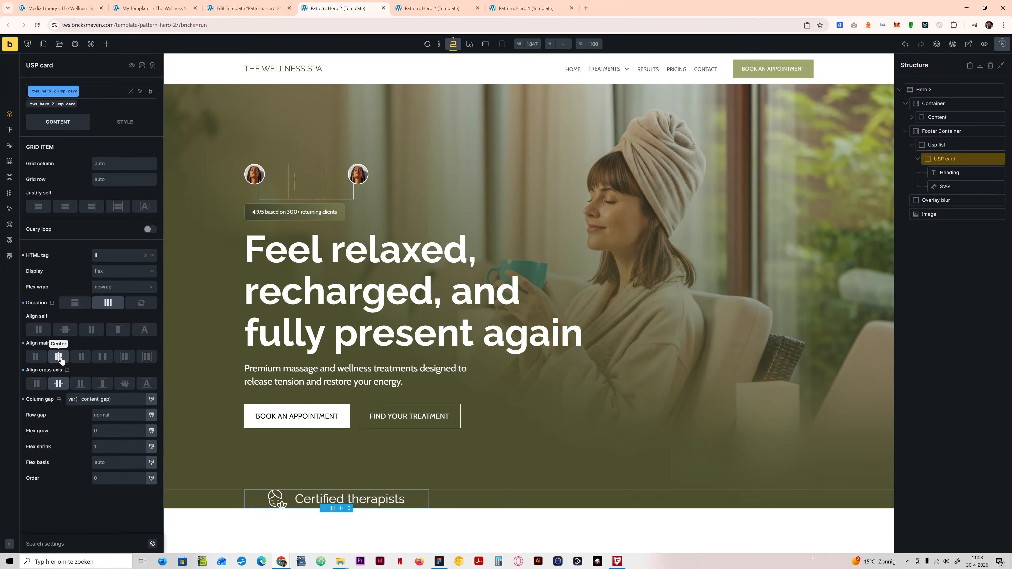
# Step: Set the USP card's padding to var(--space-l) on all four sides and save the template
pyautogui.click(125, 121)
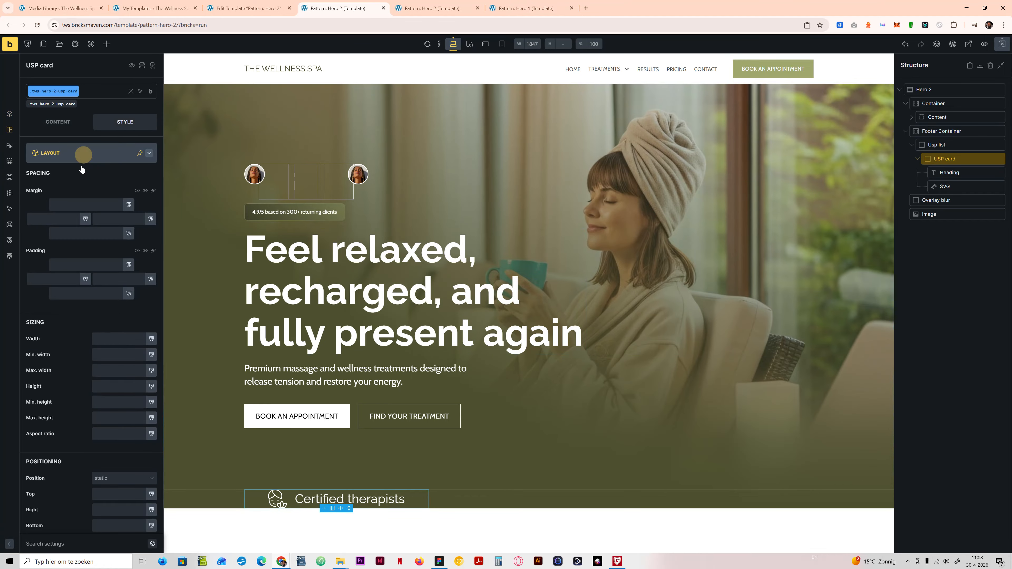
pyautogui.click(84, 153)
pyautogui.click(83, 156)
pyautogui.click(83, 265)
pyautogui.write('space')
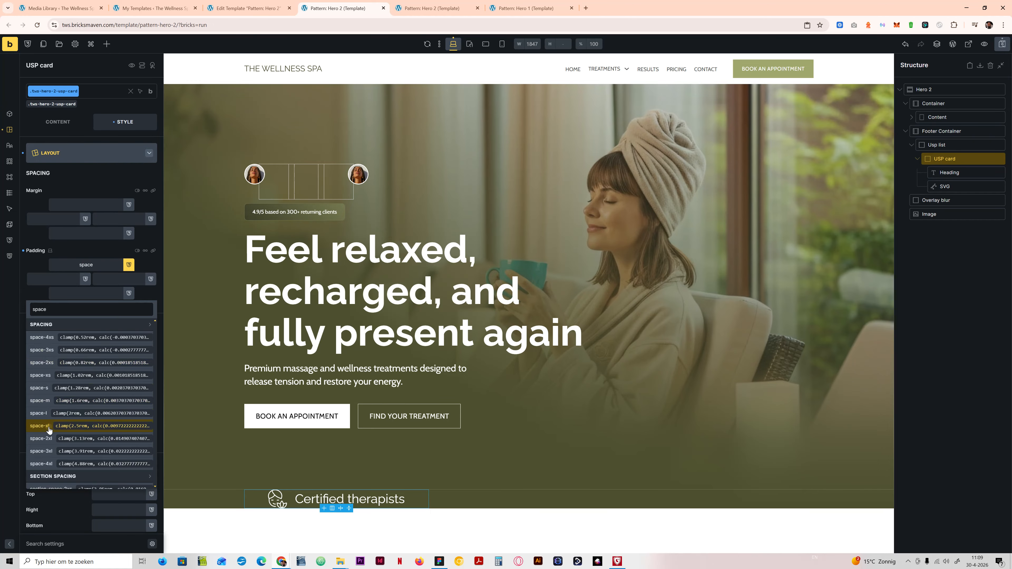
pyautogui.click(49, 426)
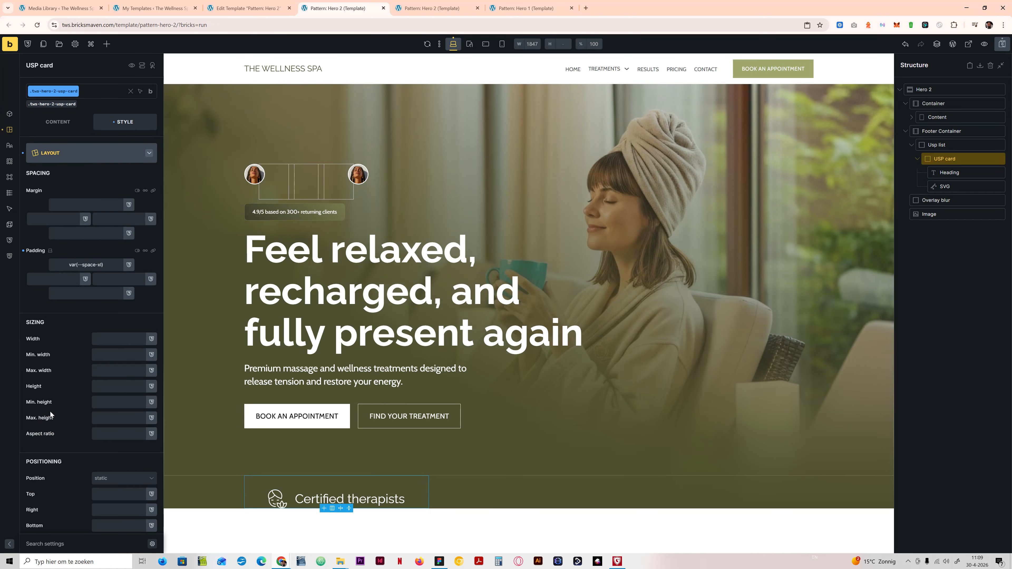
pyautogui.click(153, 251)
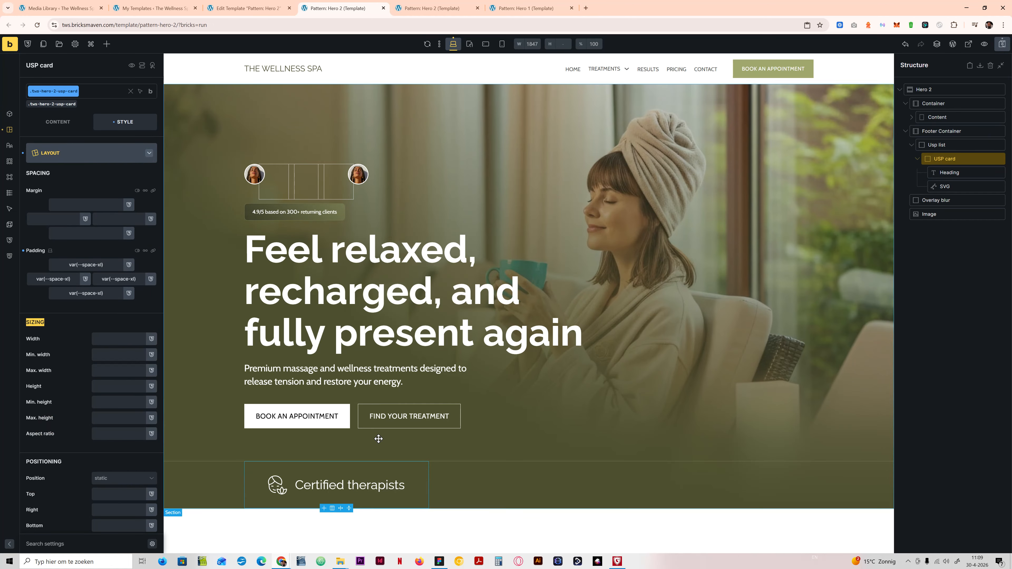
pyautogui.press('BackSpace')
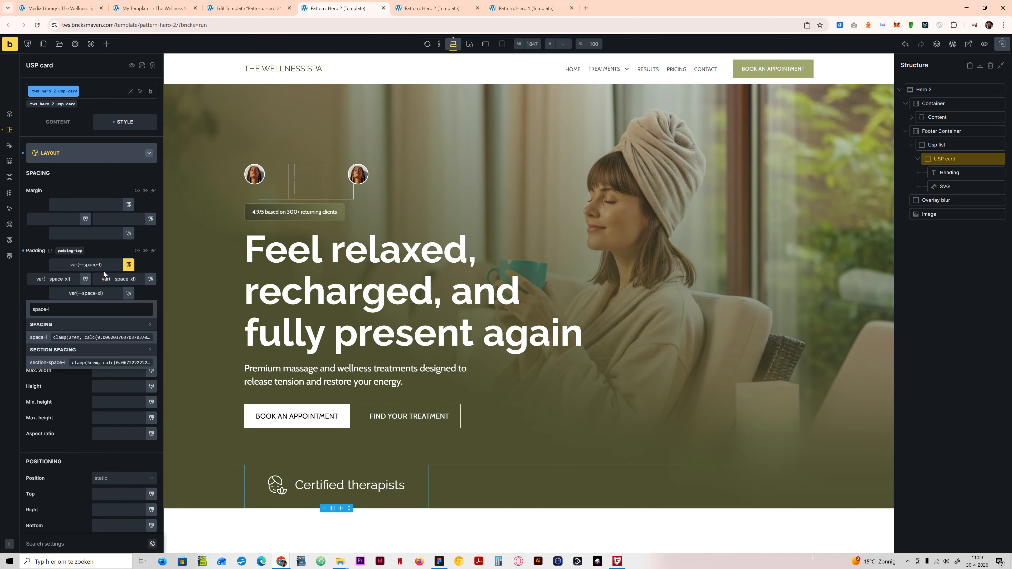
pyautogui.click(156, 251)
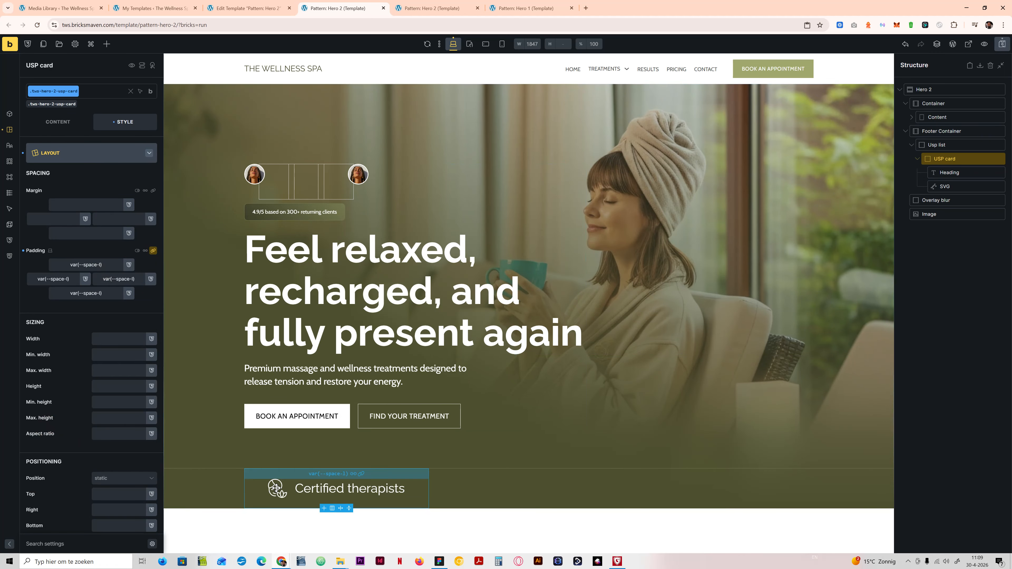
pyautogui.click(1003, 46)
# Step: Check the USP row in the Figma design, then return to Bricks and duplicate the USP card twice
pyautogui.click(439, 561)
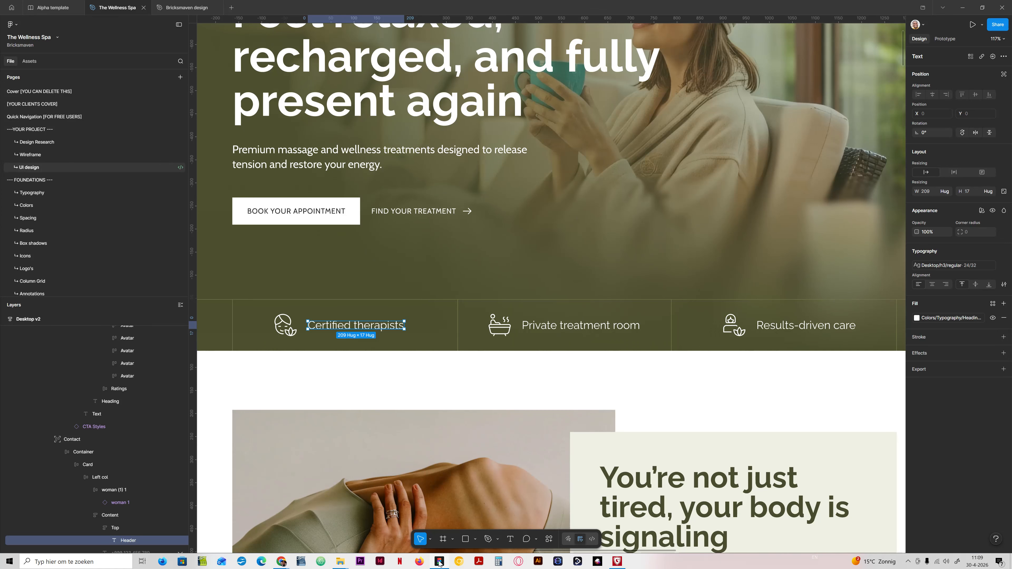
pyautogui.click(439, 561)
pyautogui.rightClick(958, 158)
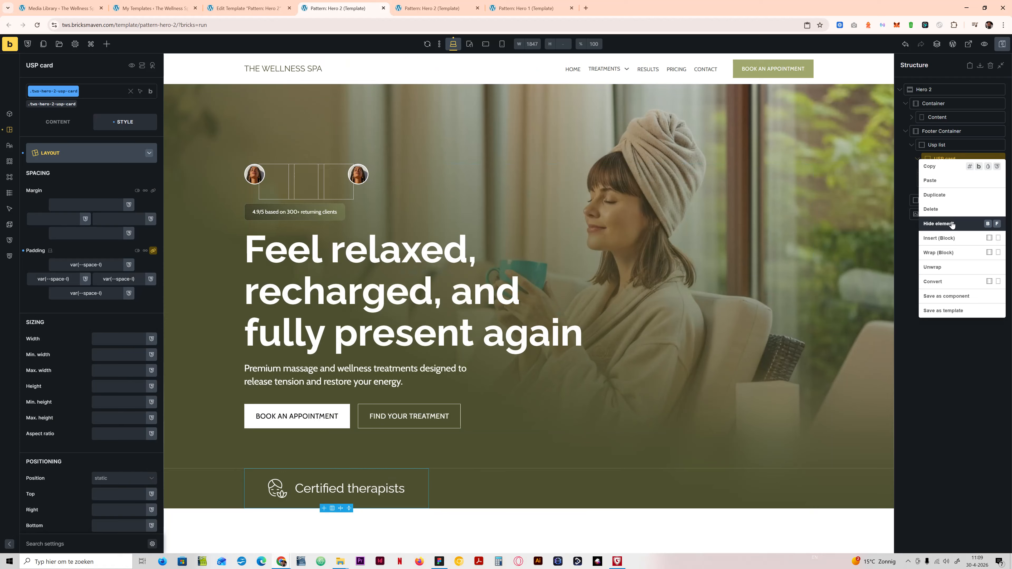
pyautogui.click(947, 196)
pyautogui.rightClick(949, 195)
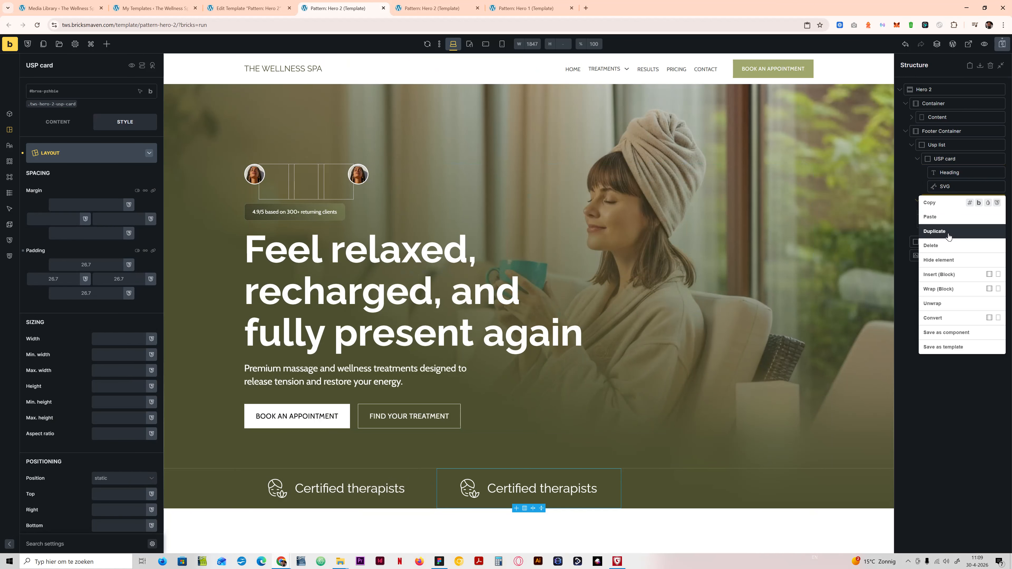
pyautogui.click(948, 232)
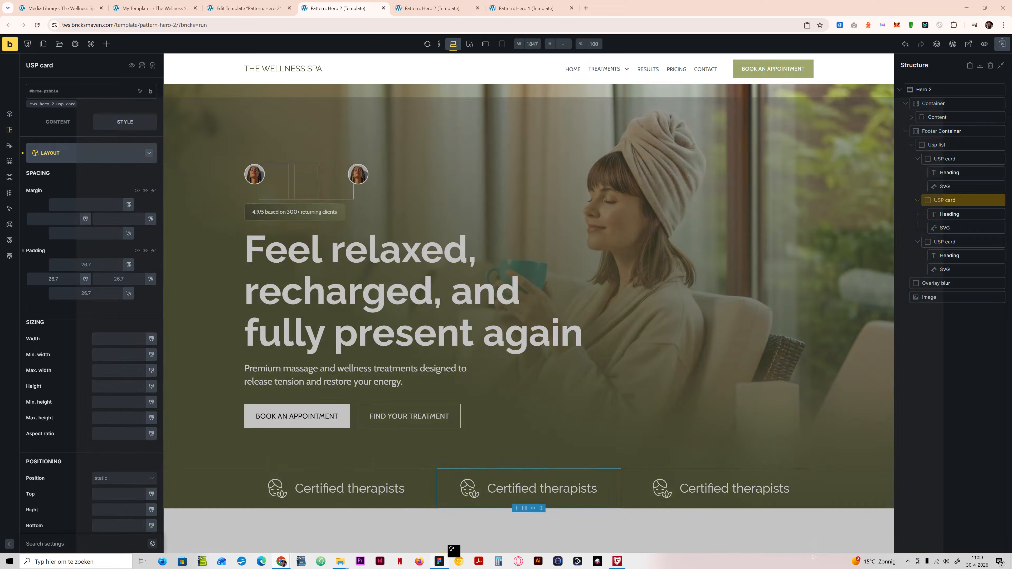
# Step: Copy "Private treatment room" from the Figma design and use it as the second USP card's heading in Bricks
pyautogui.click(439, 561)
pyautogui.doubleClick(575, 325)
pyautogui.hotkey('ctrl', 'c')
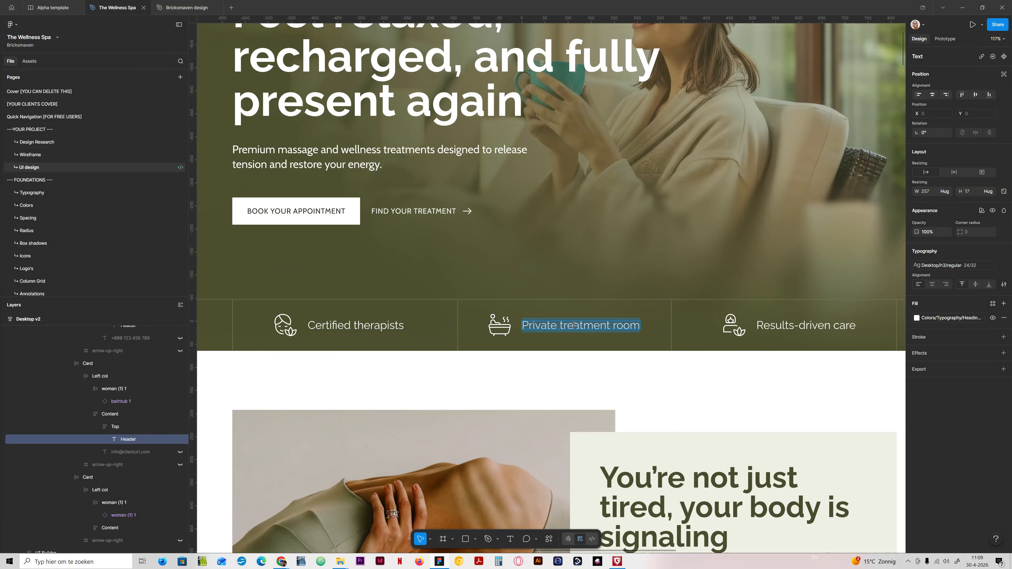
pyautogui.click(445, 561)
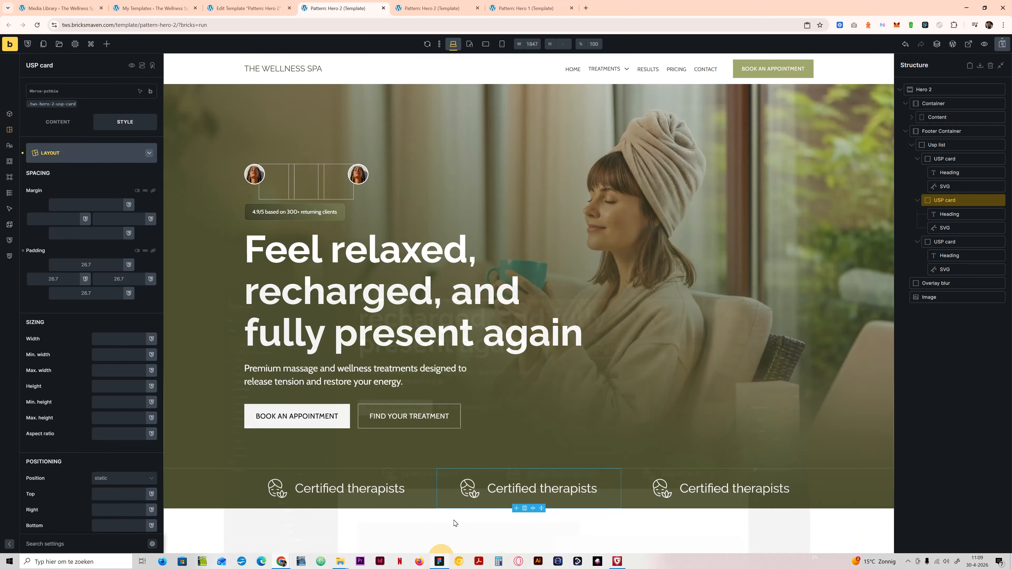
pyautogui.click(525, 489)
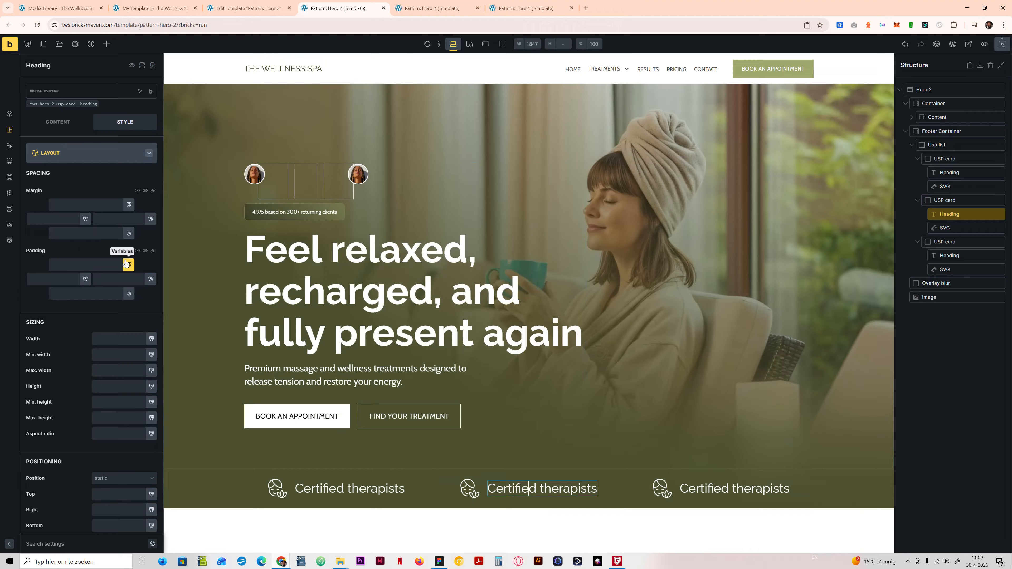
pyautogui.click(57, 125)
pyautogui.click(91, 153)
pyautogui.hotkey('ctrl', 'a')
pyautogui.hotkey('ctrl', 'v')
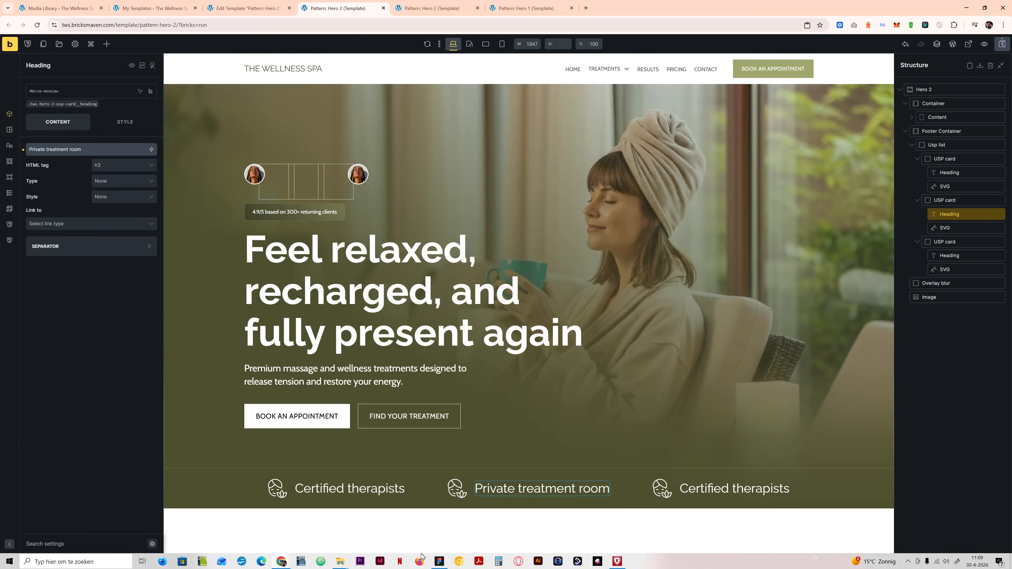
# Step: Copy "Results-driven care" from the Figma design and use it as the third USP card's heading in Bricks
pyautogui.click(439, 561)
pyautogui.doubleClick(777, 326)
pyautogui.hotkey('ctrl', 'c')
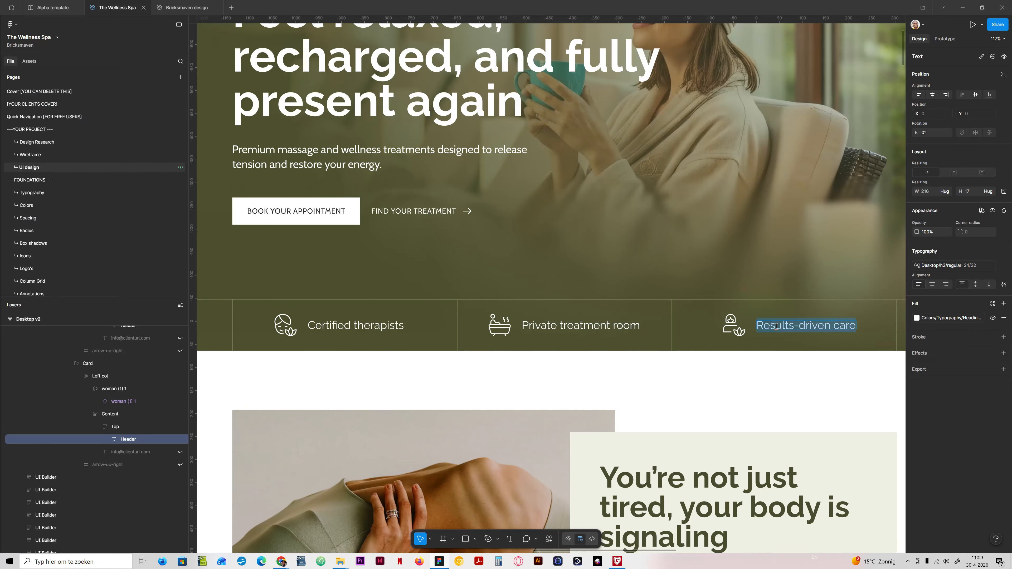
pyautogui.click(281, 561)
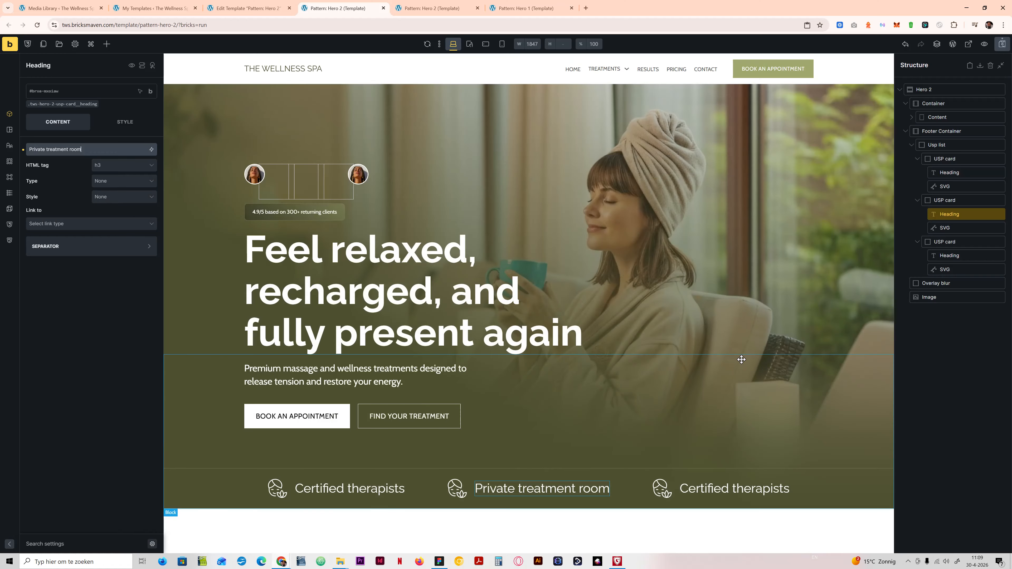
pyautogui.click(717, 488)
pyautogui.click(51, 149)
pyautogui.hotkey('ctrl', 'a')
pyautogui.hotkey('ctrl', 'v')
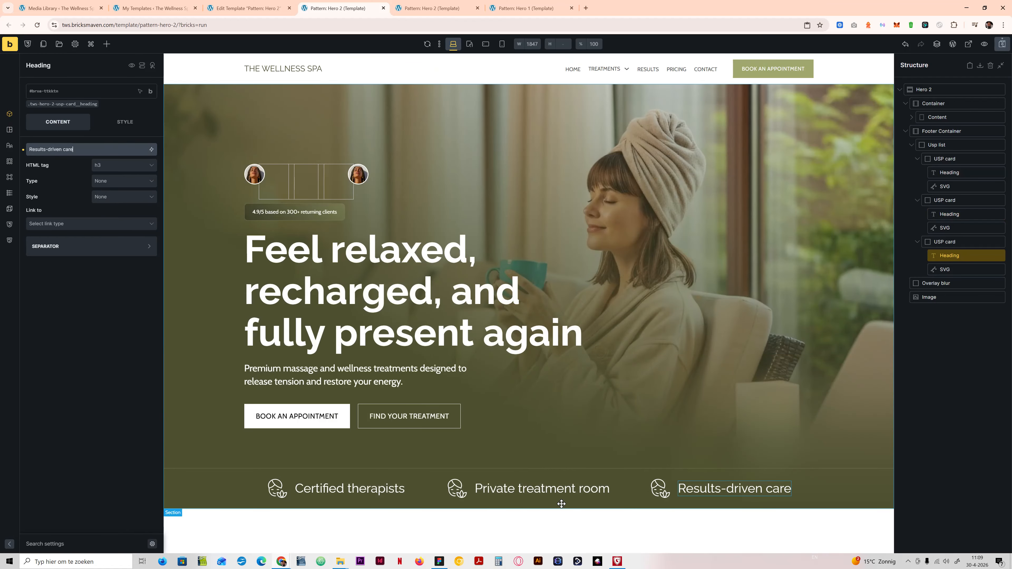
# Step: Check the icons in Figma, then replace the second USP card's icon in Bricks with bathtub.svg from the Icons folder
pyautogui.click(660, 488)
pyautogui.click(439, 561)
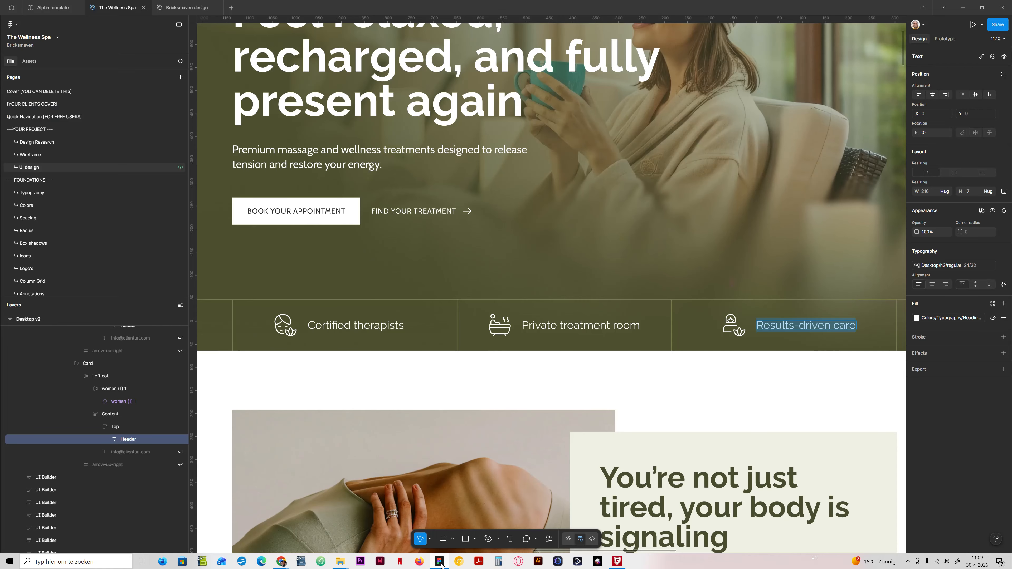
pyautogui.click(440, 562)
pyautogui.click(67, 252)
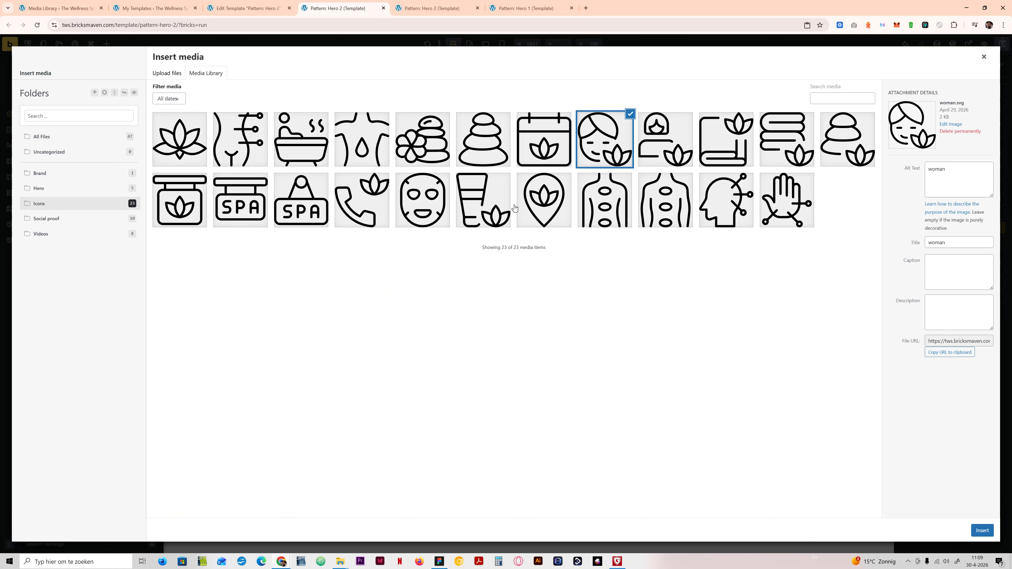
pyautogui.click(287, 142)
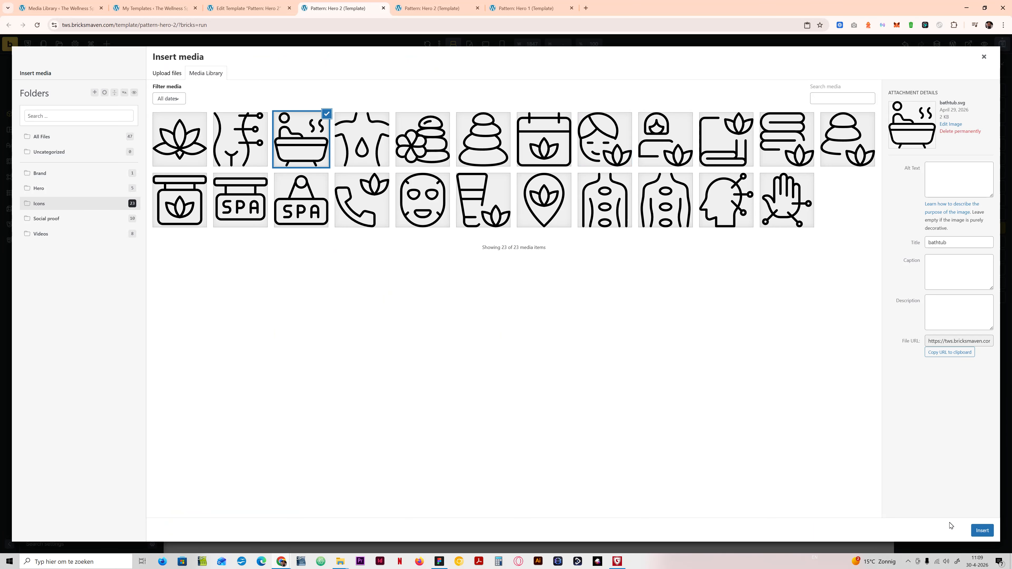
pyautogui.click(983, 530)
# Step: Examine the bathtub icon and its frame in the Figma design, then return to Bricks
pyautogui.click(439, 562)
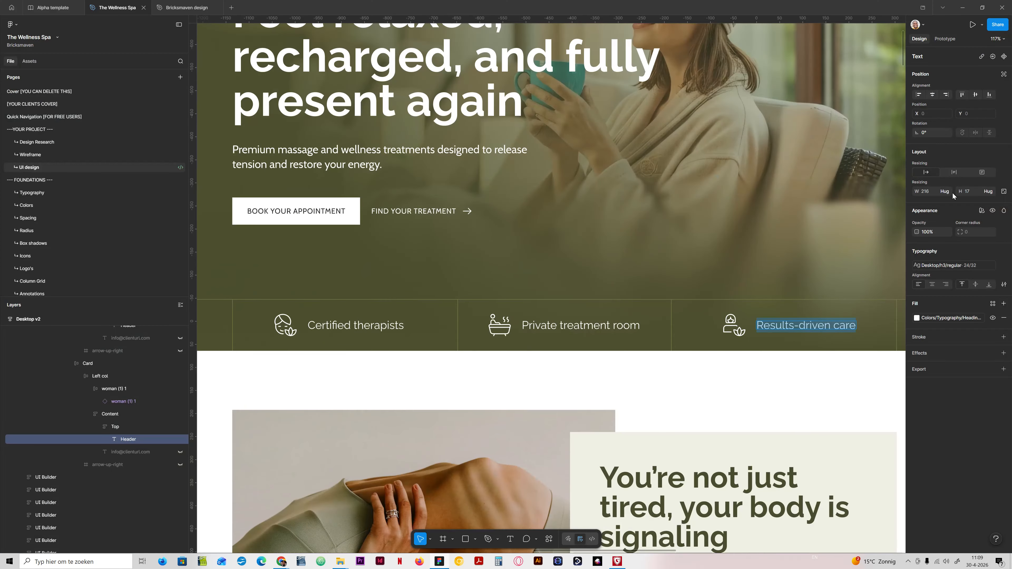
pyautogui.press('Escape')
pyautogui.click(498, 320)
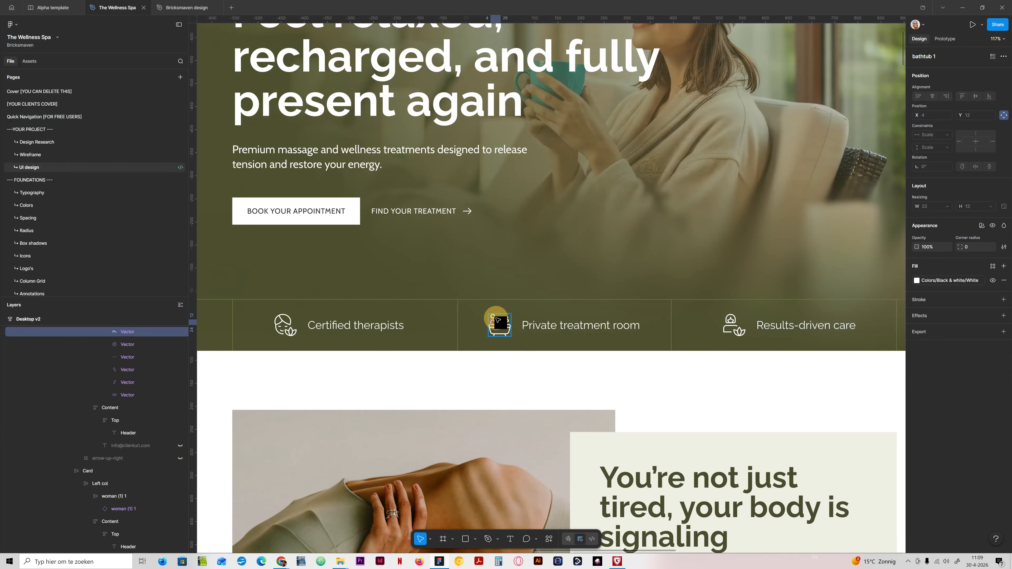
pyautogui.press('Escape')
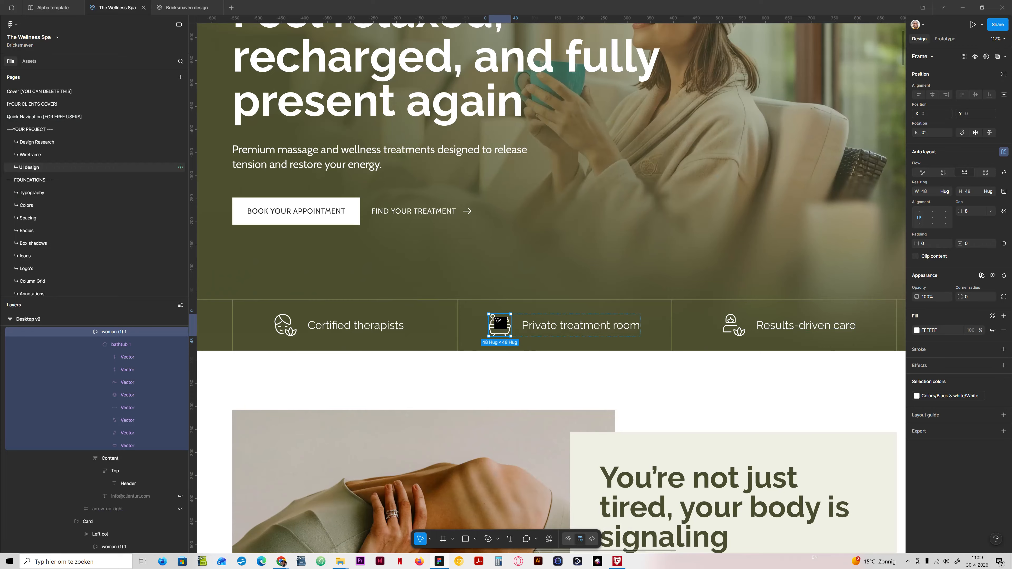
pyautogui.click(439, 562)
# Step: Replace the third USP card's icon with woman-1.svg, giving that file the alt text "woman"
pyautogui.click(663, 487)
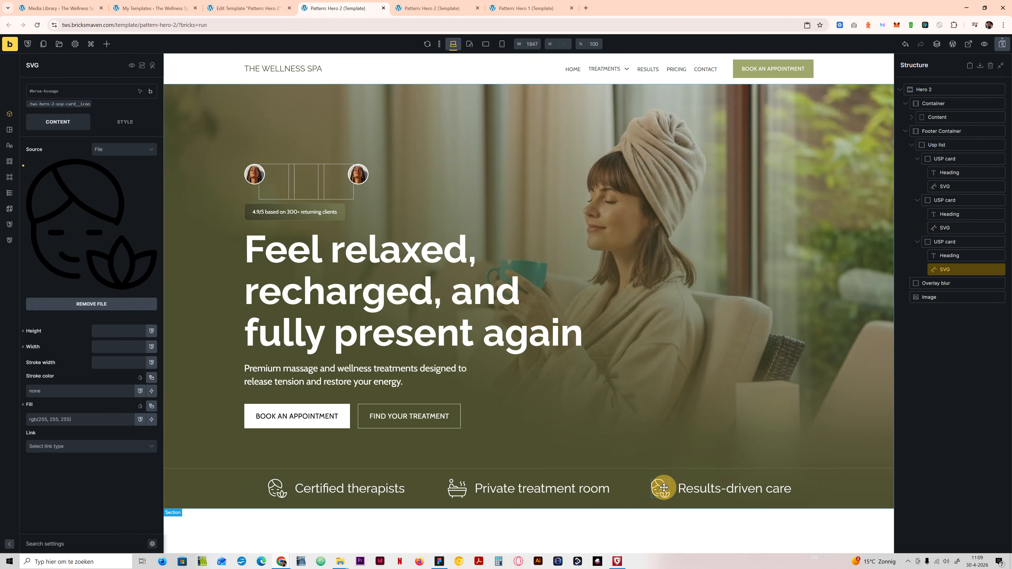
pyautogui.click(87, 169)
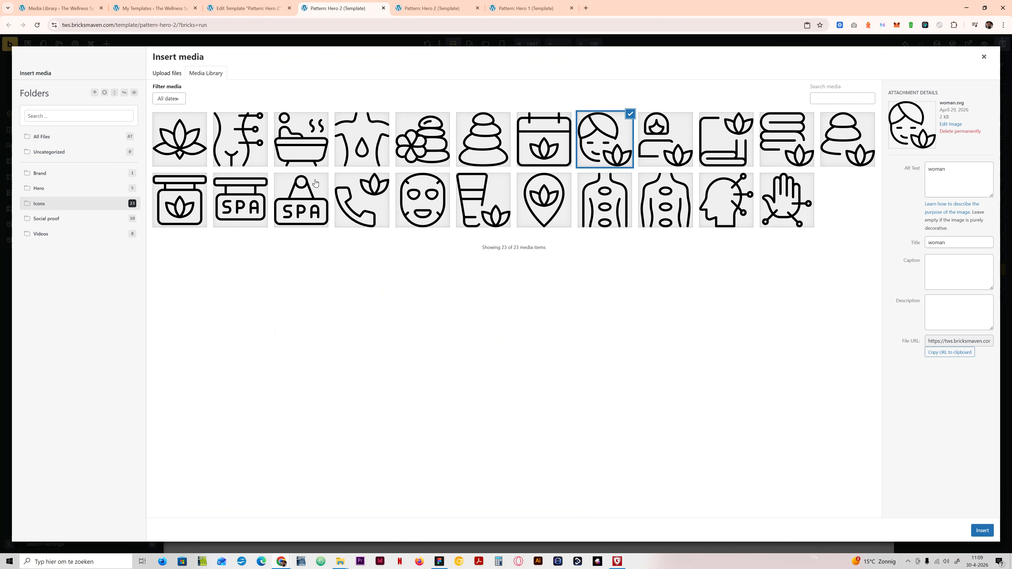
pyautogui.click(305, 148)
pyautogui.click(680, 150)
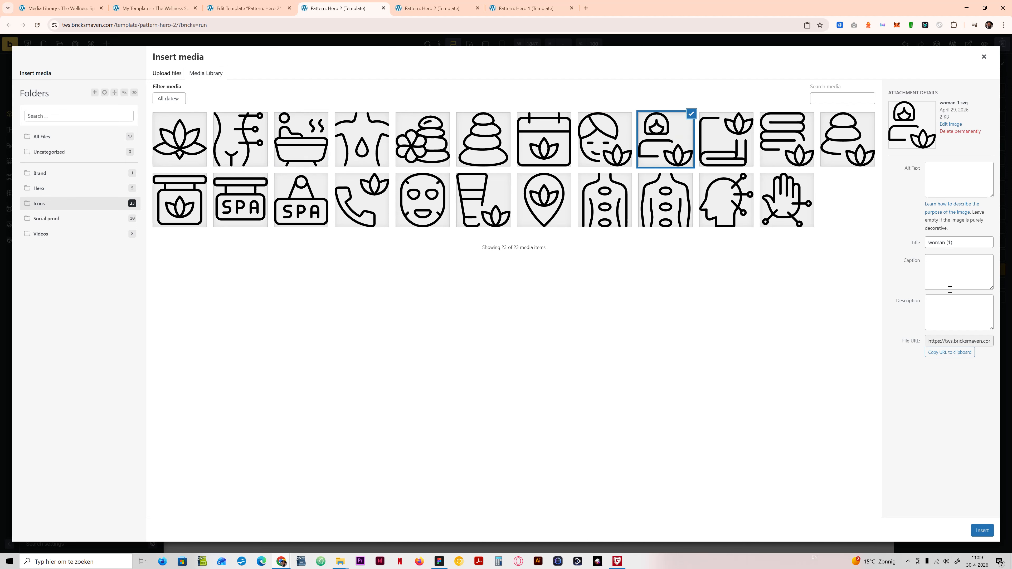
pyautogui.moveTo(972, 242); pyautogui.dragTo(899, 244)
pyautogui.hotkey('ctrl', 'c')
pyautogui.click(951, 175)
pyautogui.hotkey('ctrl', 'v')
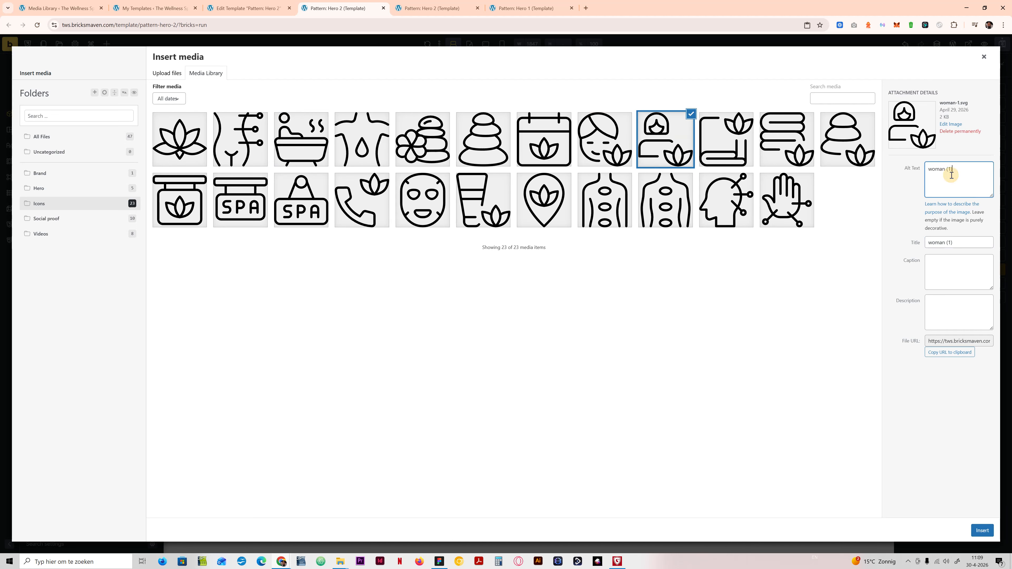
pyautogui.press('BackSpace')
pyautogui.press('BackSpace')
pyautogui.press('BackSpace')
pyautogui.press('BackSpace')
pyautogui.click(983, 530)
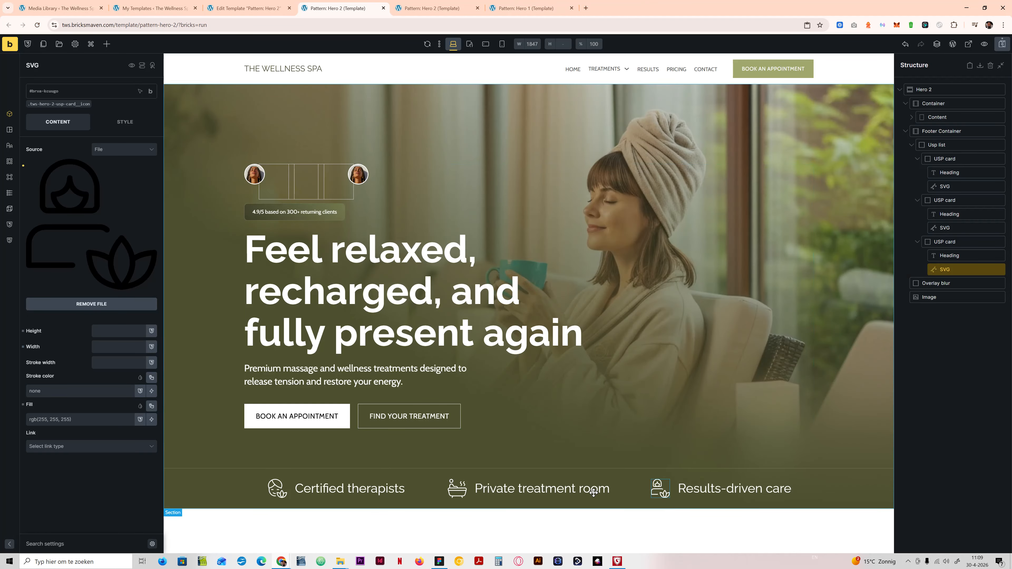
# Step: Set the font size of the USP card heading class to var(--text-l) using the "Certified therapists" heading, and save the template
pyautogui.click(352, 487)
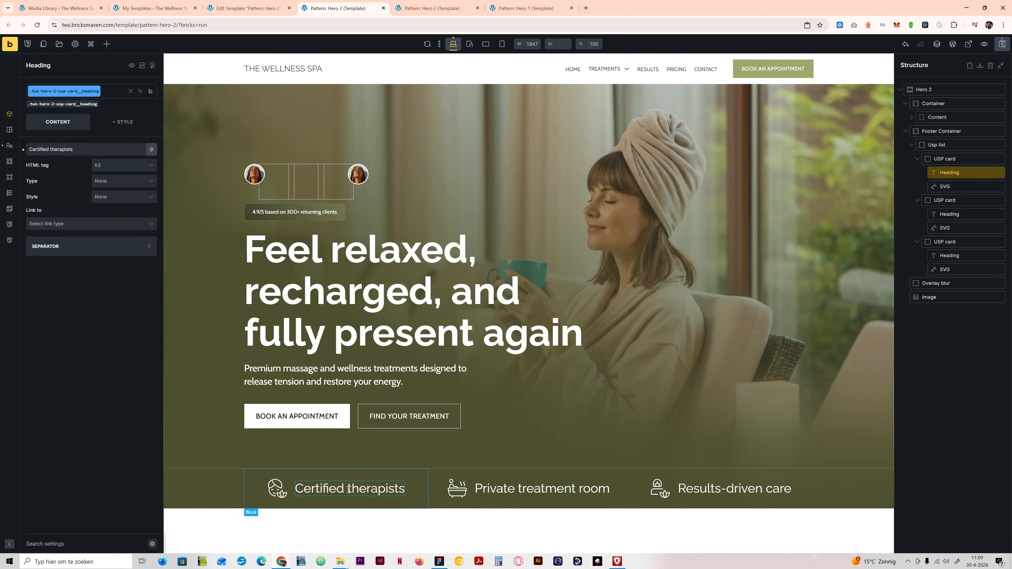
pyautogui.click(119, 122)
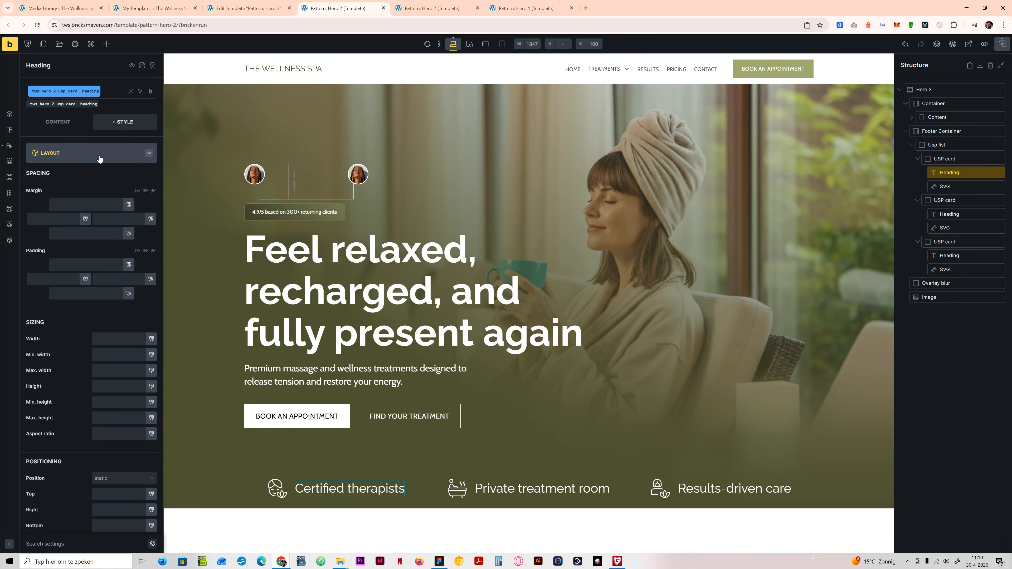
pyautogui.click(100, 159)
pyautogui.click(86, 175)
pyautogui.click(97, 203)
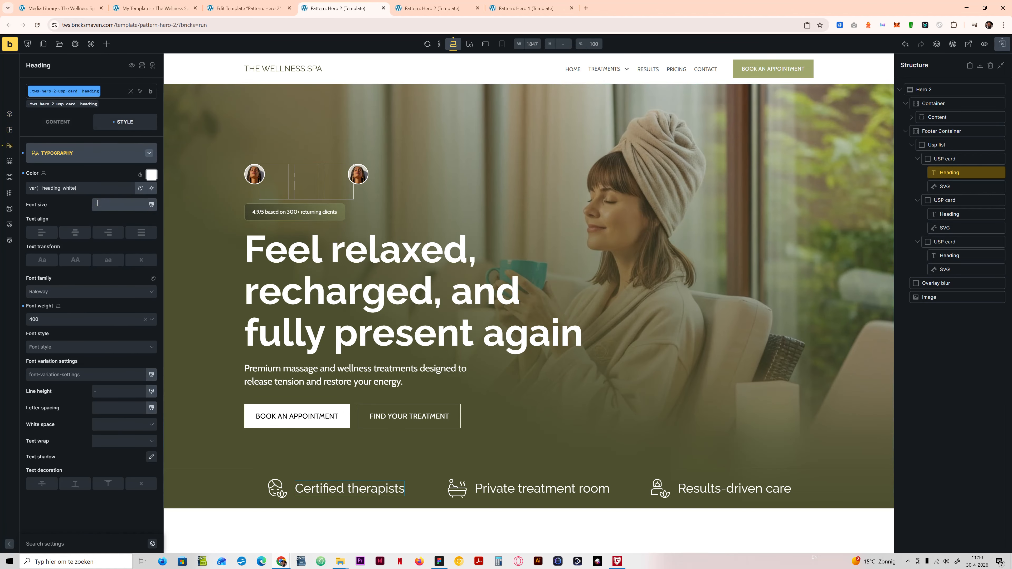
pyautogui.write('text')
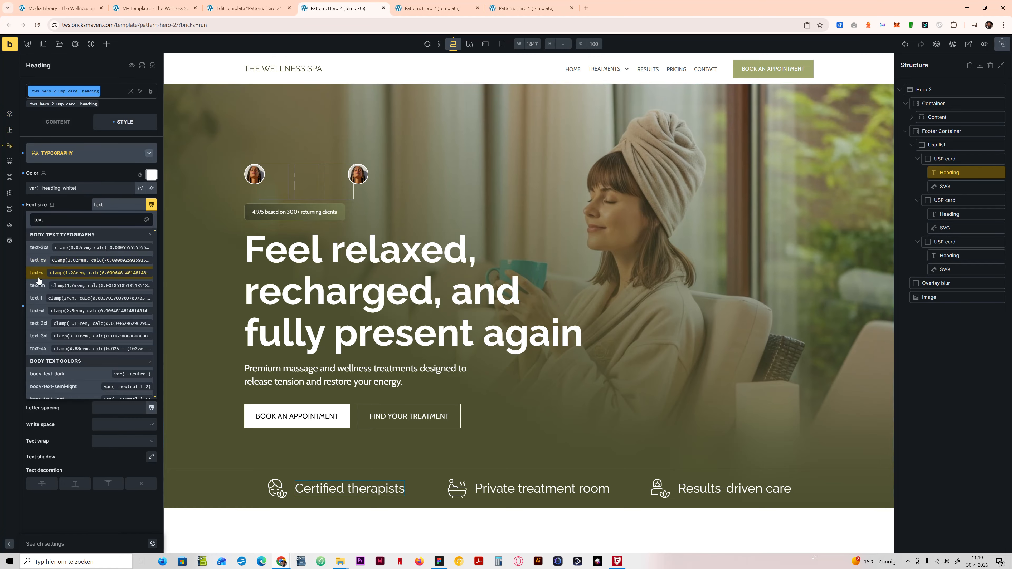
pyautogui.click(44, 299)
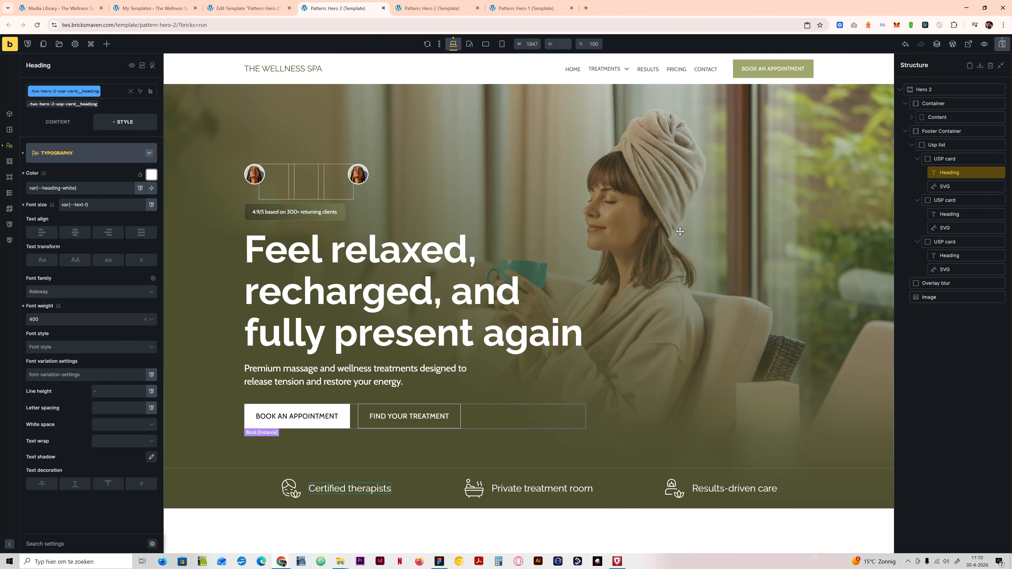
pyautogui.click(1002, 44)
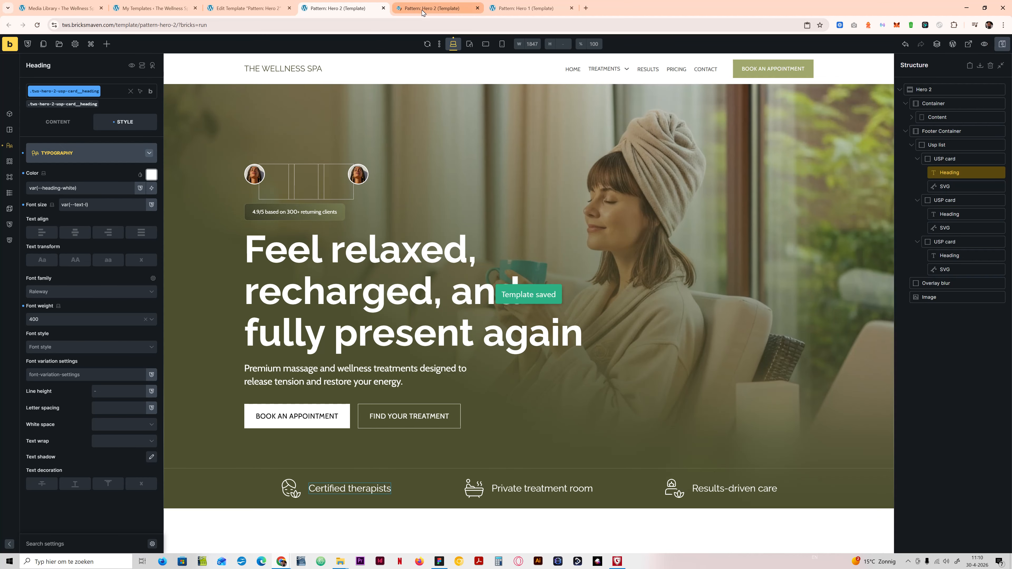
# Step: Inspect the color and text style of the "Private treatment room" heading in the Figma design, then return to Bricks and save
pyautogui.click(438, 566)
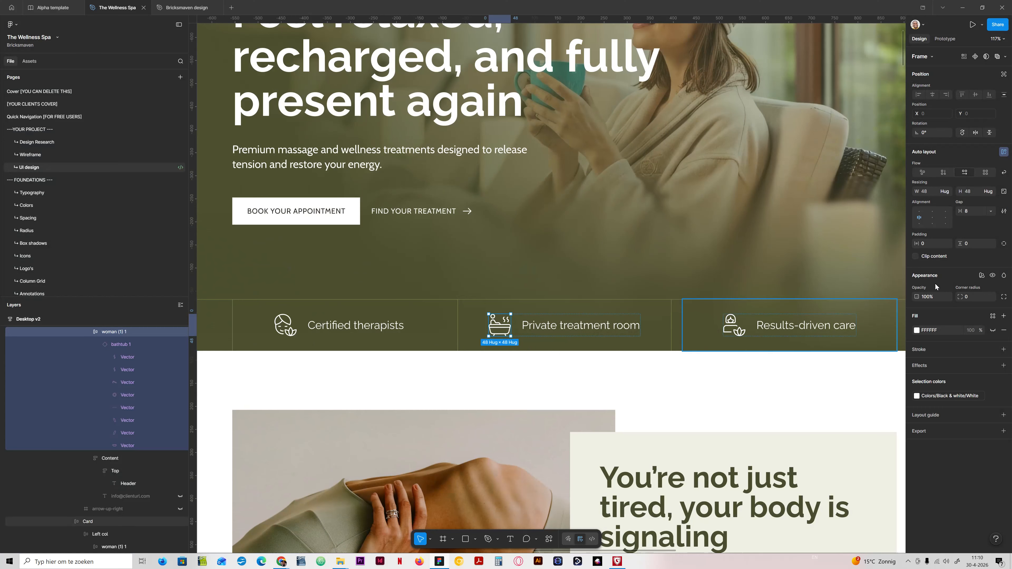
pyautogui.click(556, 324)
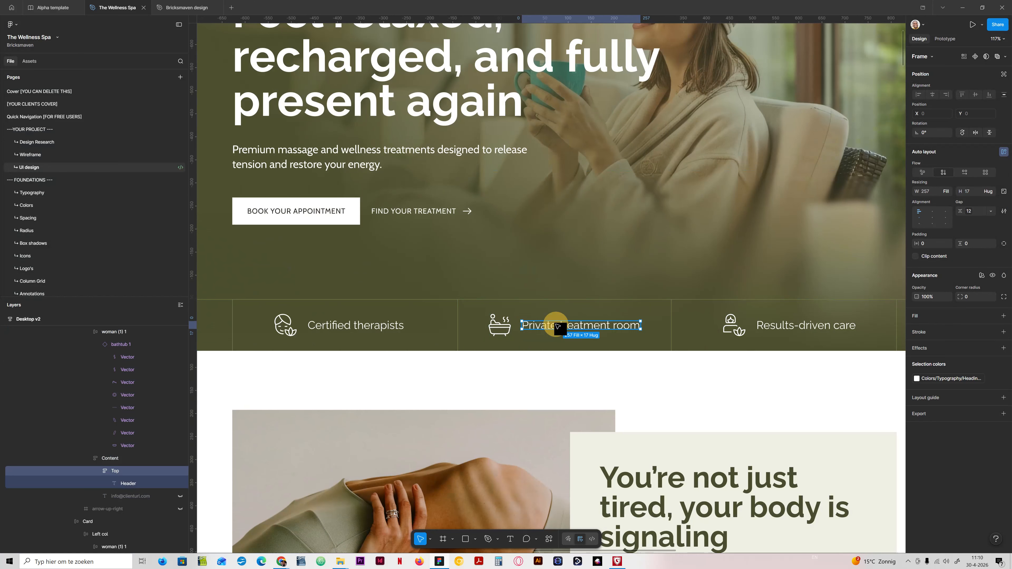
pyautogui.click(965, 380)
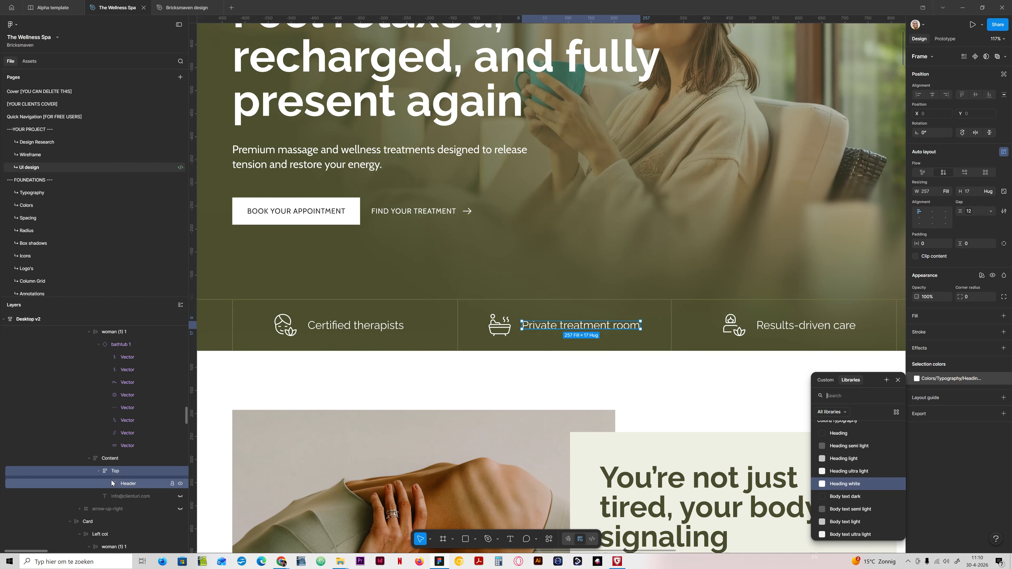
pyautogui.click(125, 483)
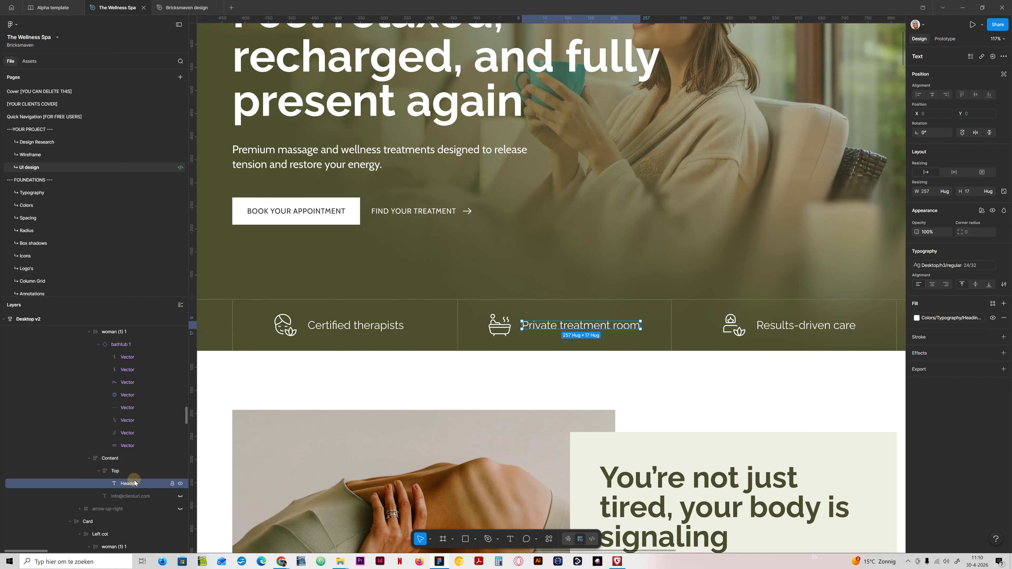
pyautogui.click(956, 267)
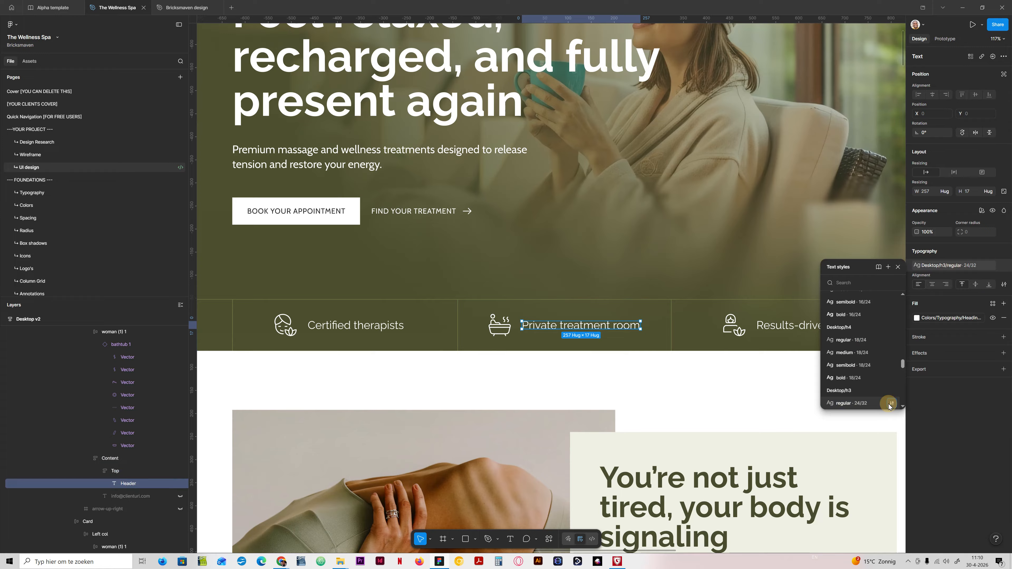
pyautogui.click(889, 404)
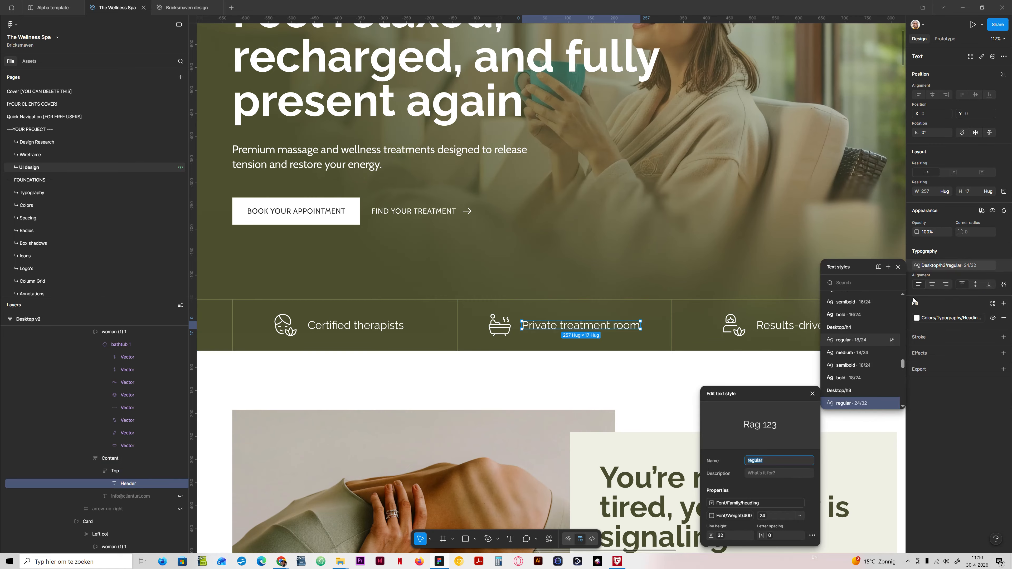
pyautogui.click(898, 268)
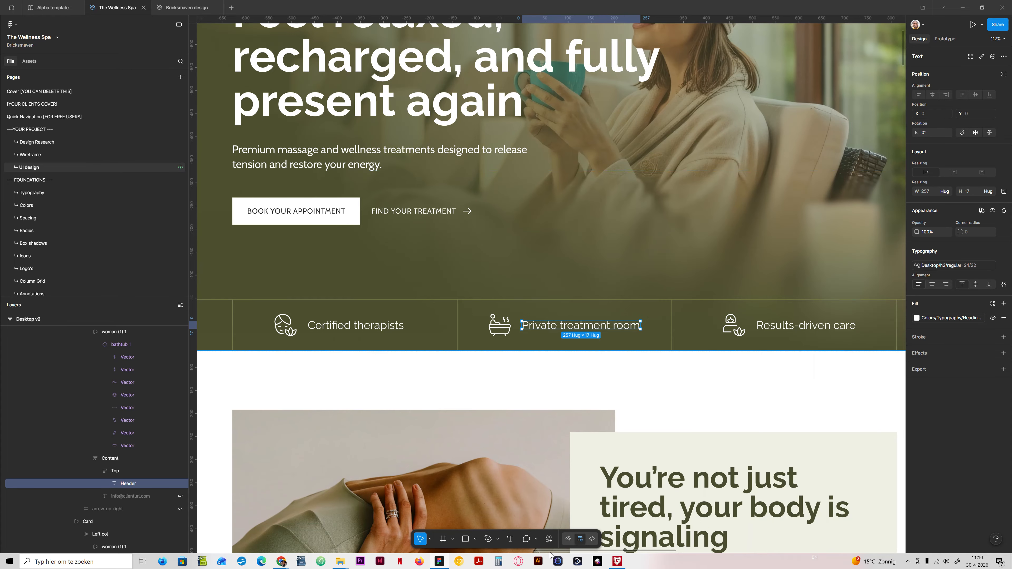
pyautogui.click(440, 562)
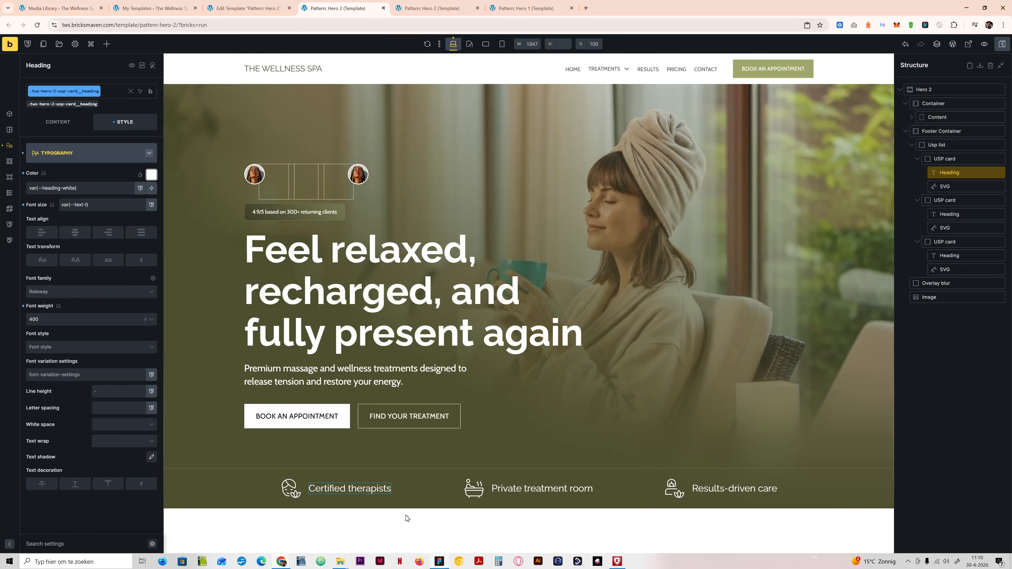
pyautogui.click(1004, 45)
# Step: Examine the Heading Typography scale in the Style Manager, then close it
pyautogui.click(28, 46)
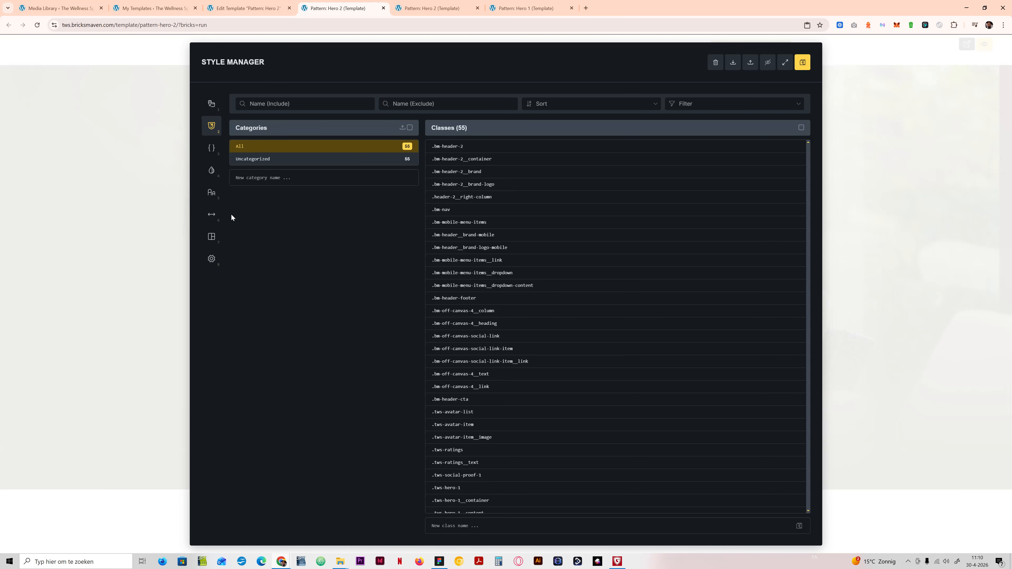
pyautogui.click(212, 194)
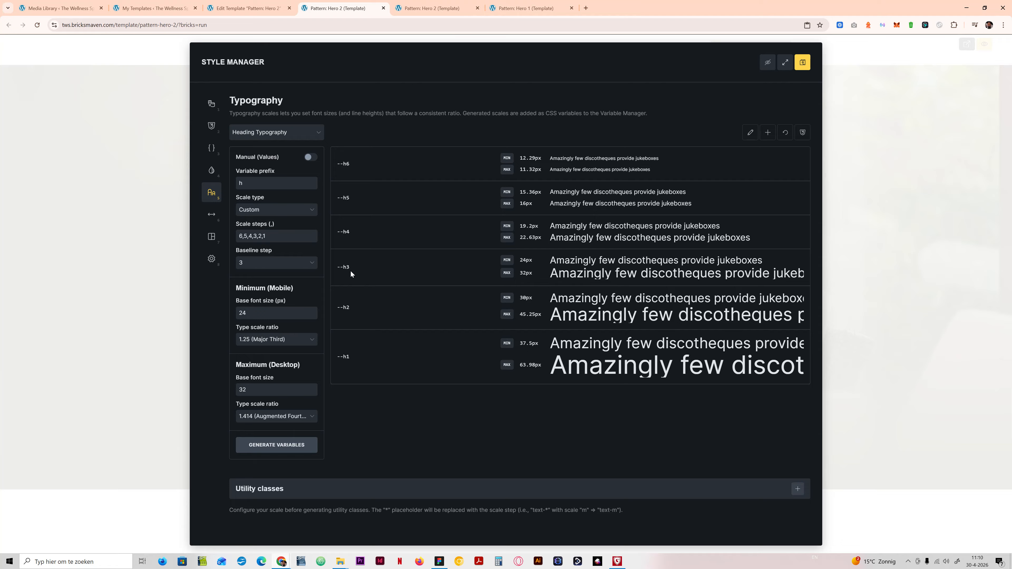
pyautogui.click(315, 169)
pyautogui.click(929, 52)
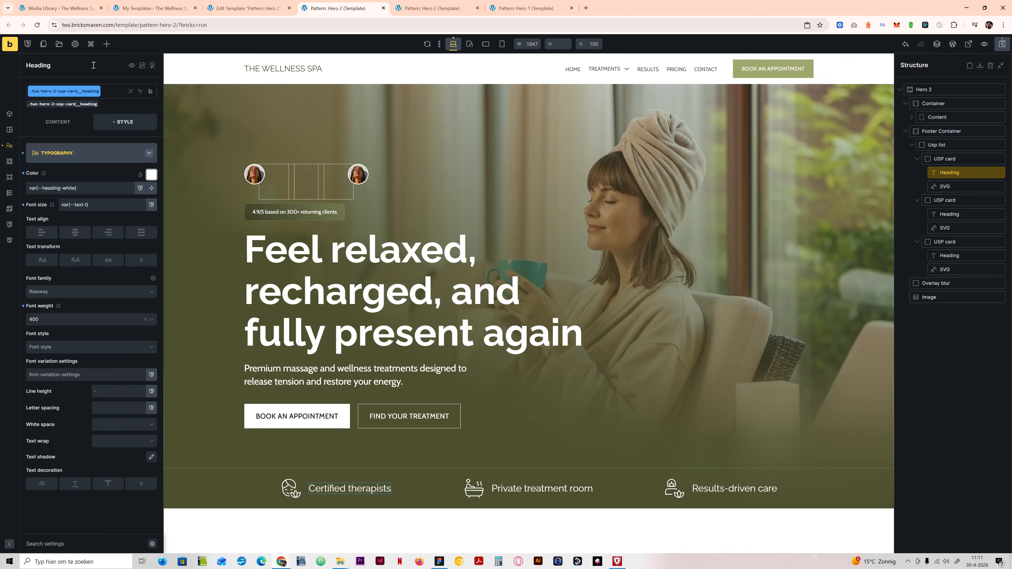
# Step: Try the manual values option for the Heading Typography scale, switch back to the generated scale, and close the Style Manager
pyautogui.click(30, 46)
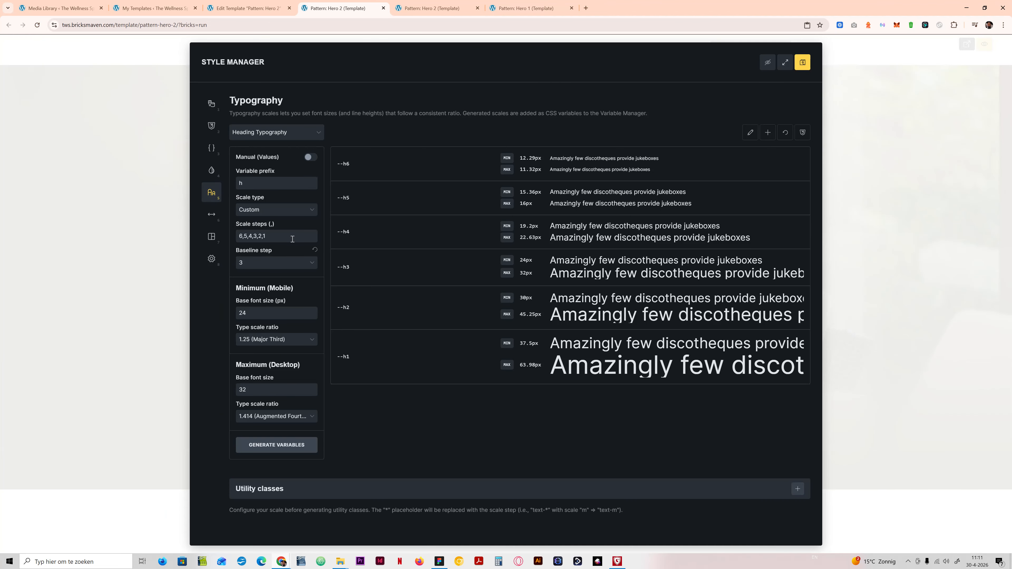
pyautogui.click(308, 158)
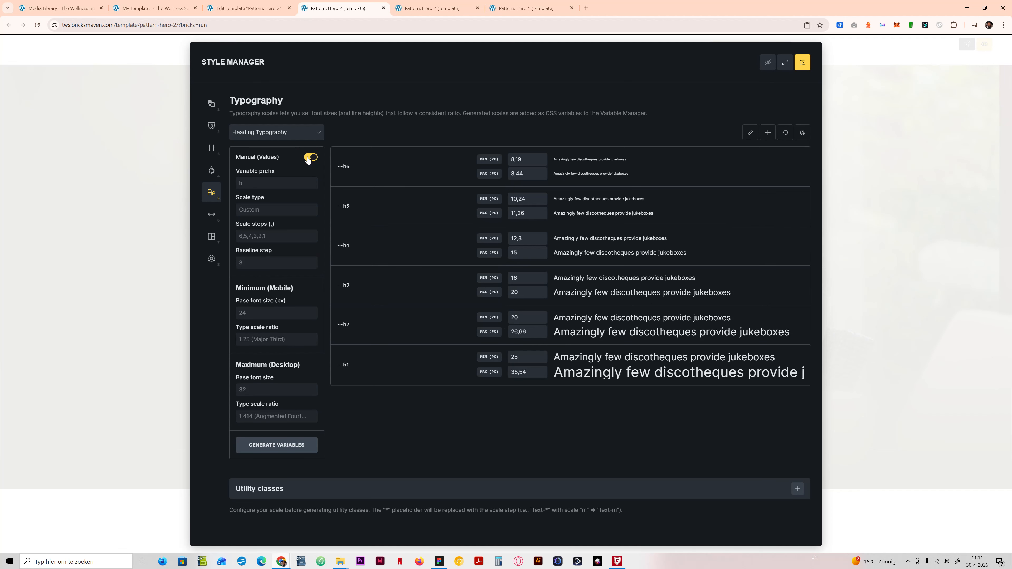
pyautogui.doubleClick(514, 293)
pyautogui.click(311, 157)
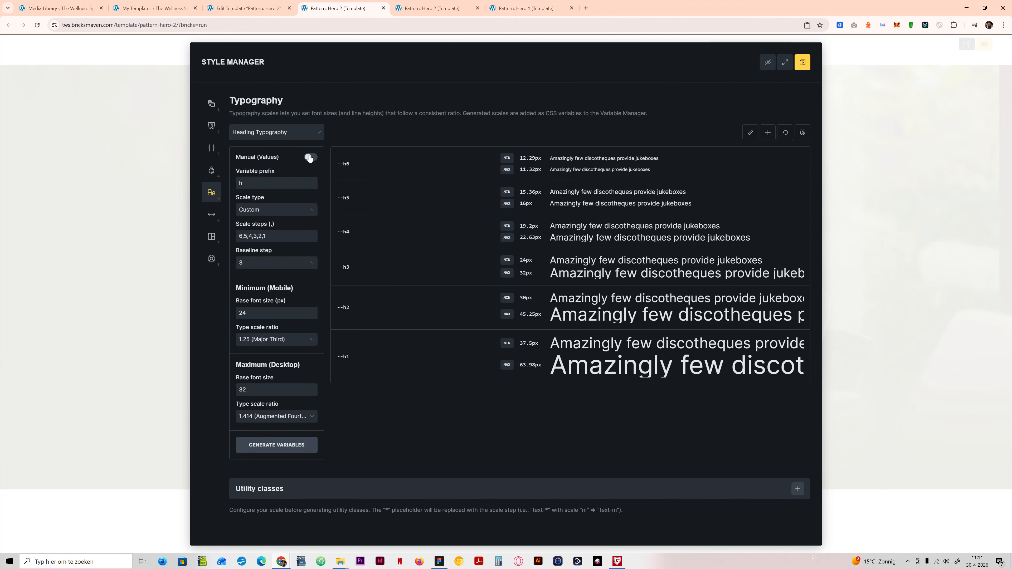
pyautogui.click(310, 159)
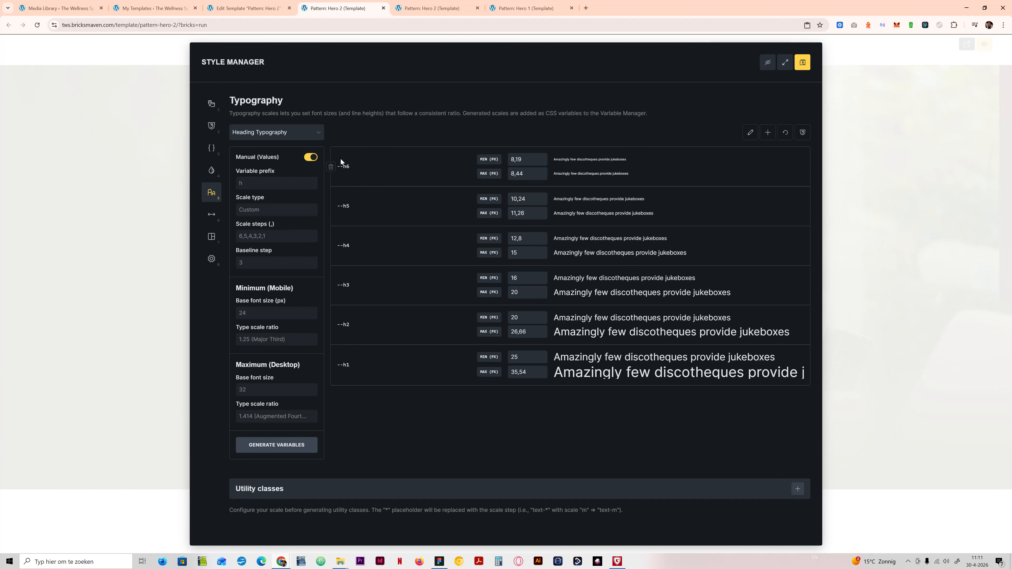
pyautogui.click(312, 158)
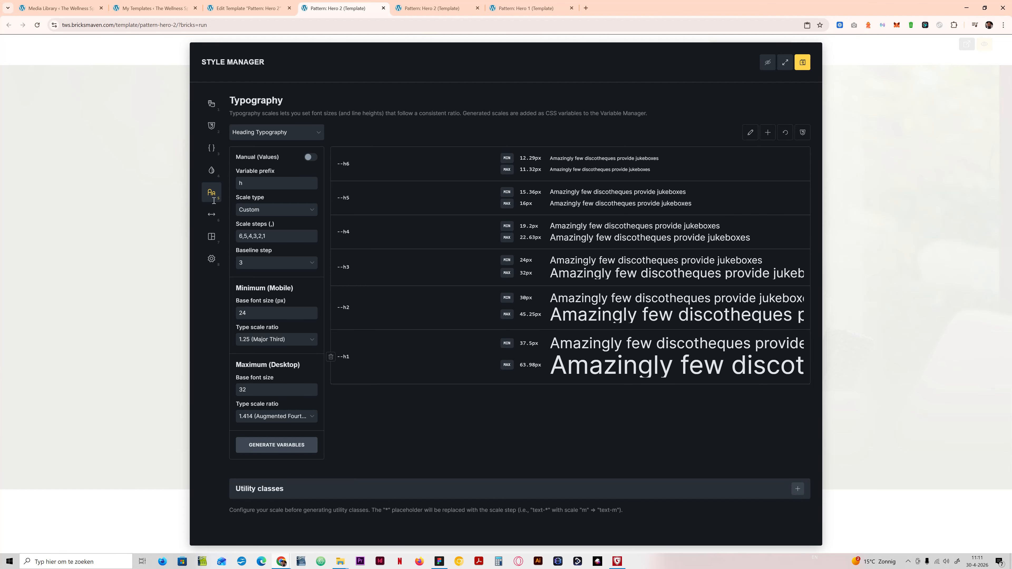
pyautogui.click(310, 157)
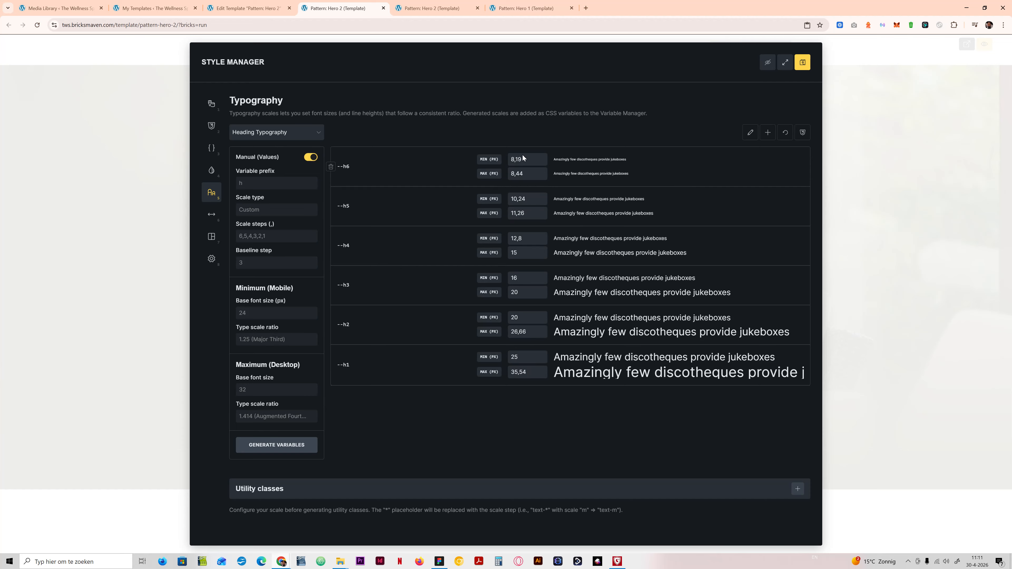
pyautogui.click(310, 157)
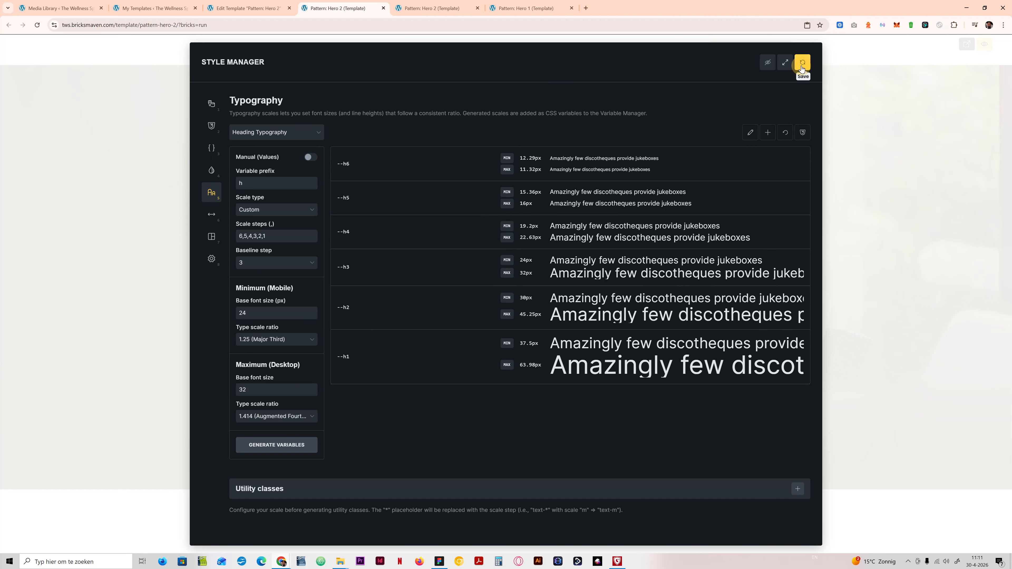
pyautogui.click(849, 59)
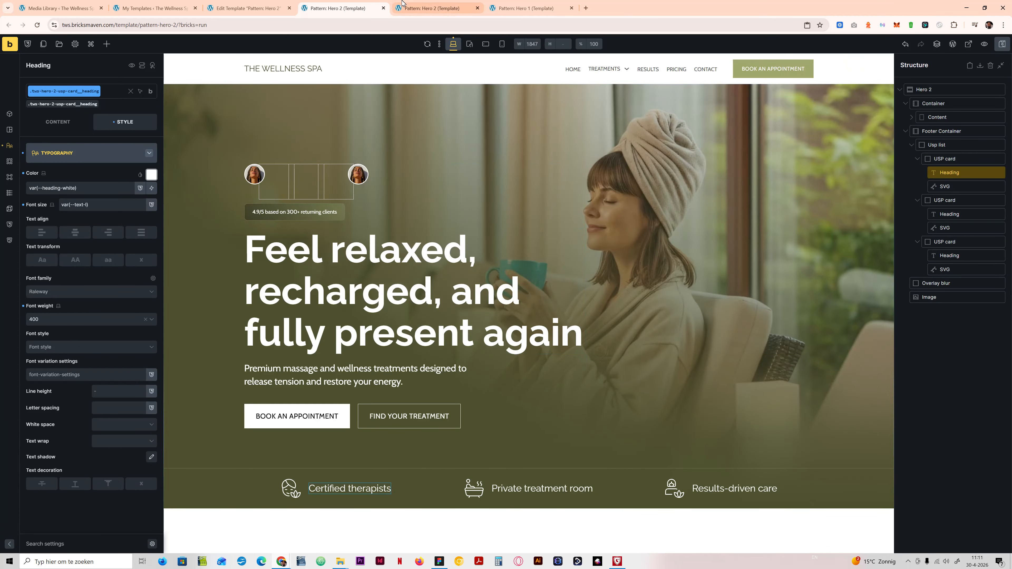
# Step: Compare the "Certified therapists" heading in the page preview with the Figma design, then return to the Bricks editor
pyautogui.click(413, 6)
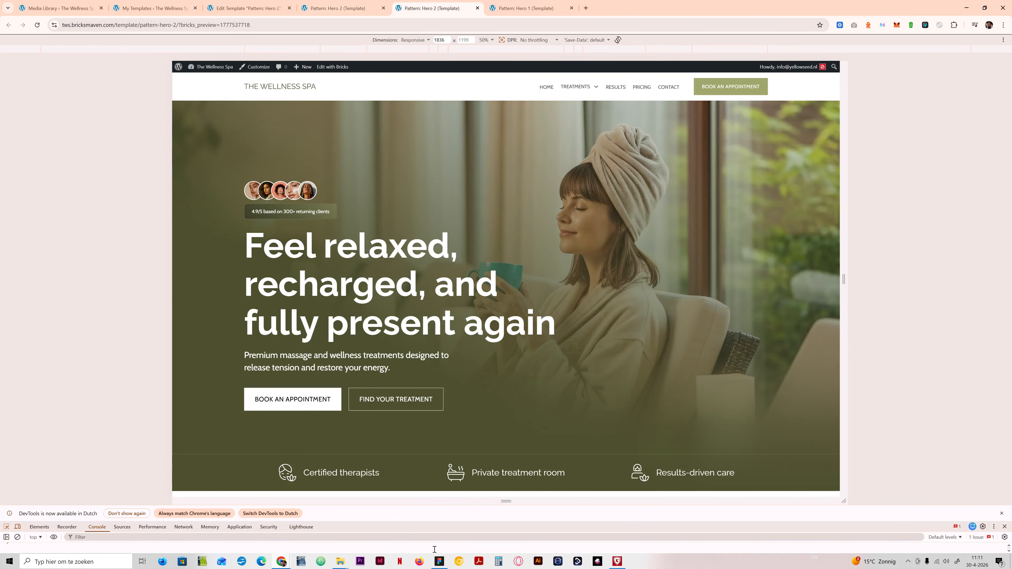
pyautogui.click(439, 562)
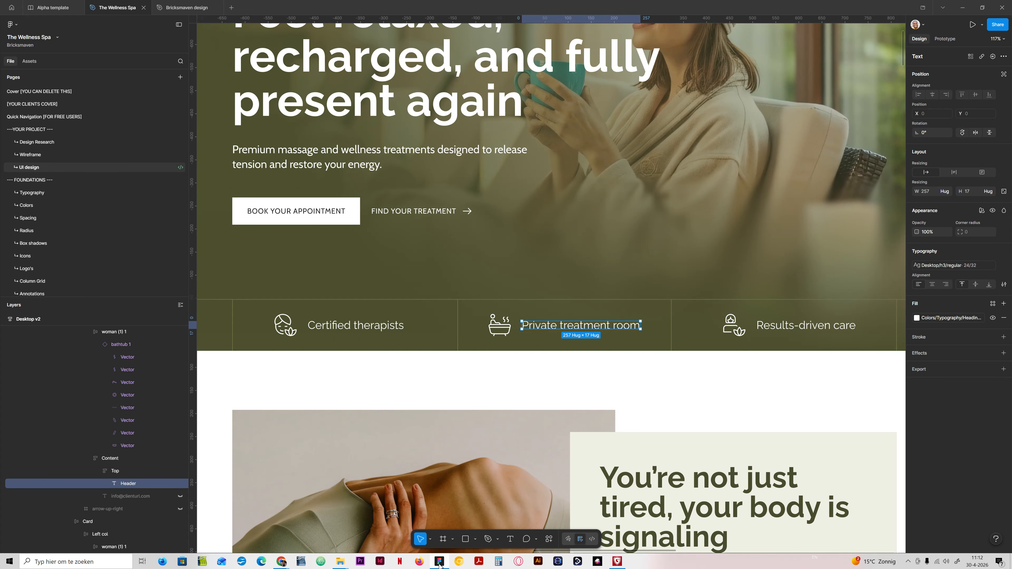
pyautogui.hotkey('alt', 'Tab')
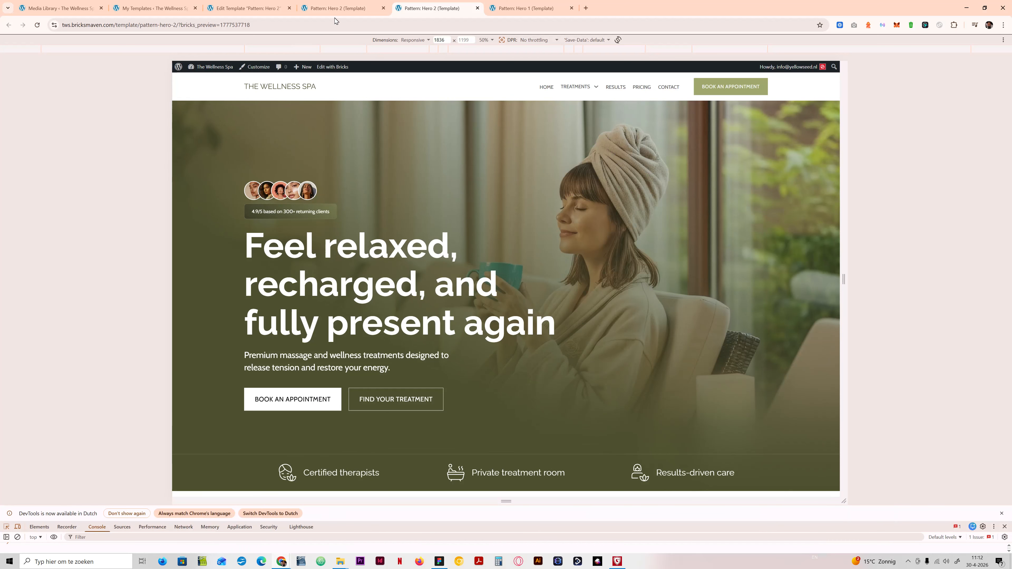
pyautogui.click(337, 9)
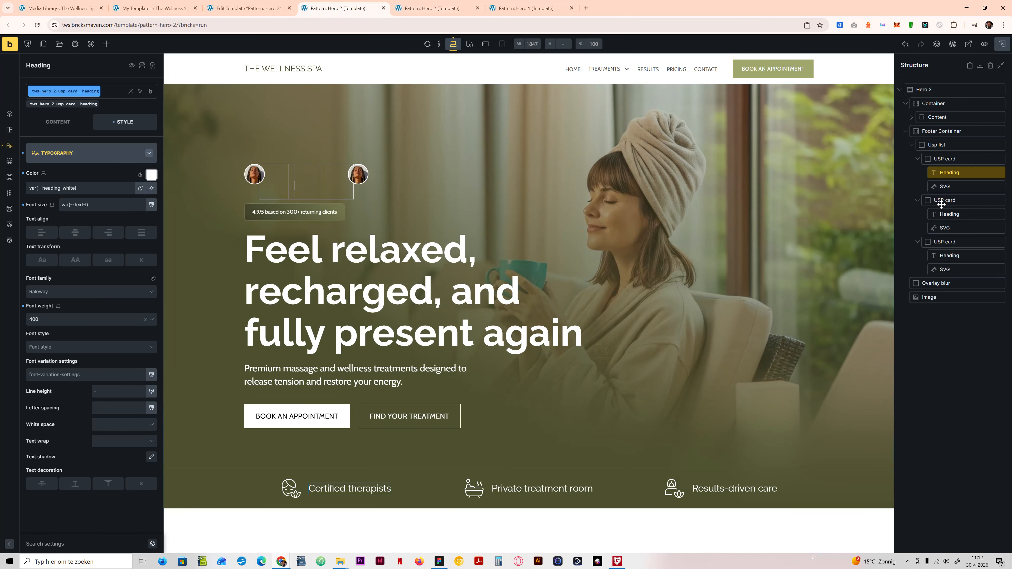
# Step: Add a %root%::before rule with content:''; to the custom CSS of the .tws-hero-2-usp-card class on the first USP card
pyautogui.click(960, 159)
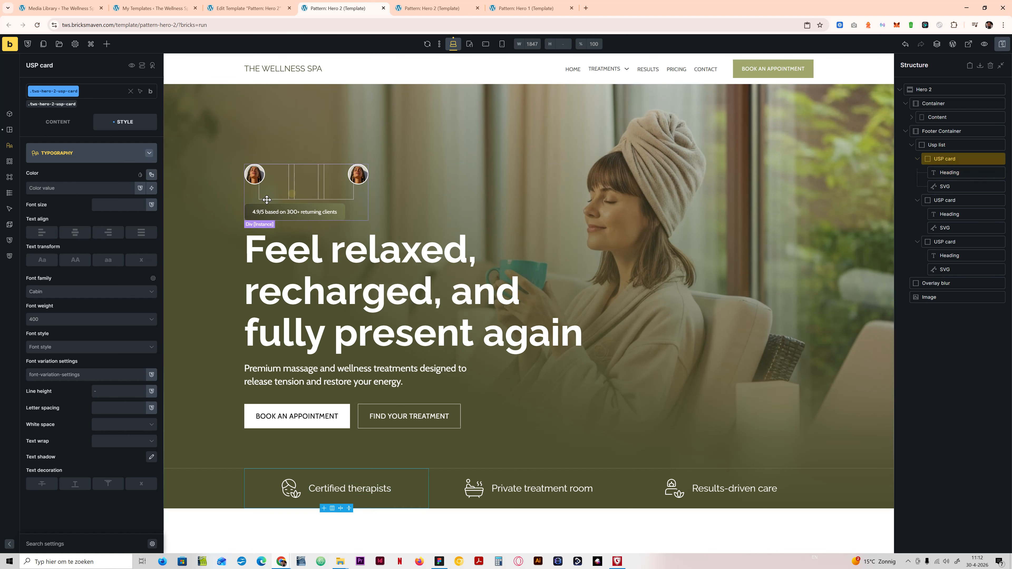
pyautogui.click(92, 155)
pyautogui.click(65, 308)
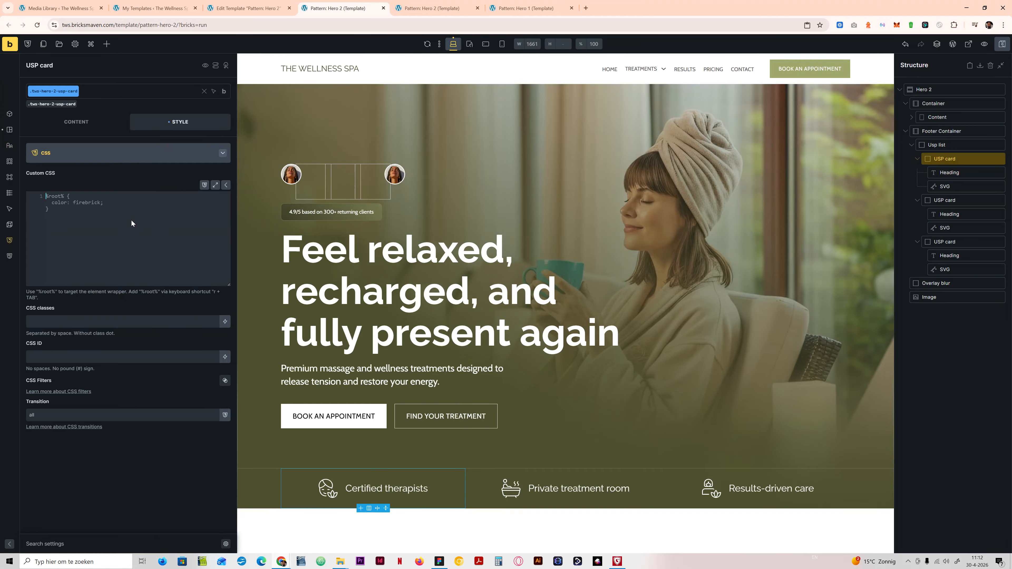
pyautogui.write('r')
pyautogui.press('Tab')
pyautogui.write('::')
pyautogui.write('before')
pyautogui.write(' {}')
pyautogui.write("content:'")
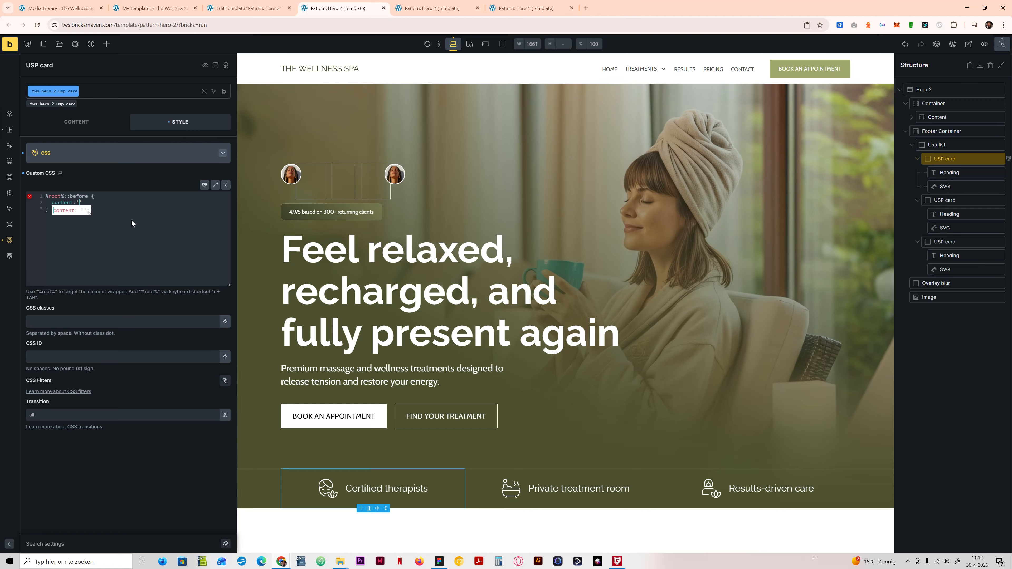
pyautogui.write("';")
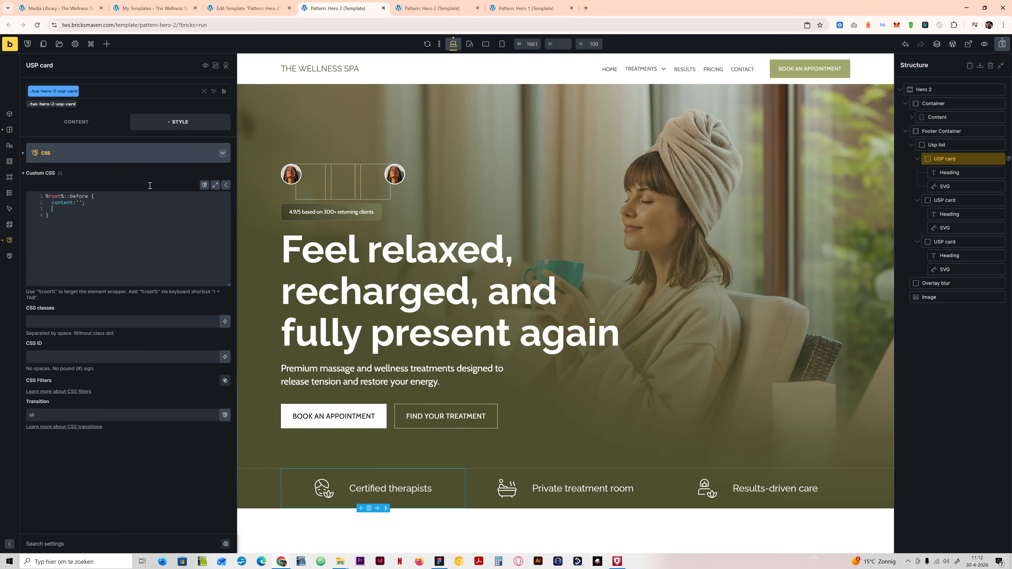
# Step: Set the position of the .tws-hero-2-usp-card class to relative in its layout settings
pyautogui.click(85, 155)
pyautogui.click(85, 156)
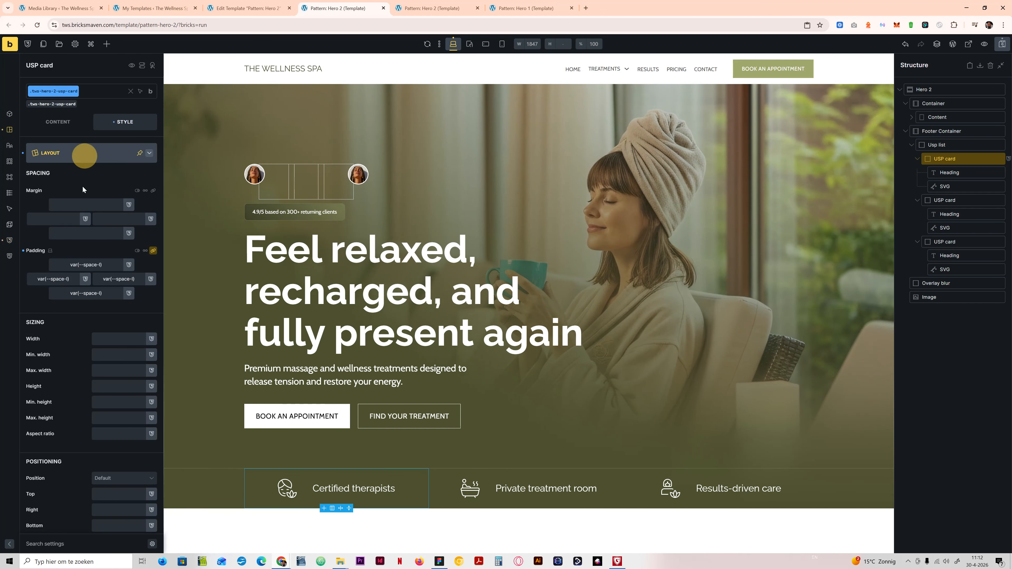
pyautogui.click(121, 481)
pyautogui.click(101, 468)
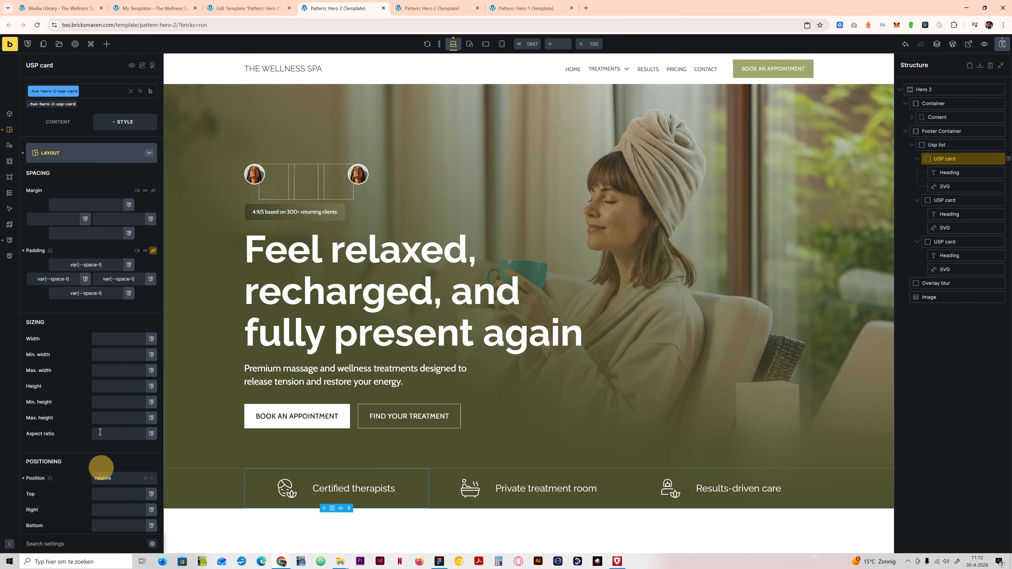
# Step: Add block-size:100%; to the ::before rule in the custom CSS of the .tws-hero-2-usp-card class
pyautogui.click(79, 151)
pyautogui.click(78, 307)
pyautogui.click(88, 207)
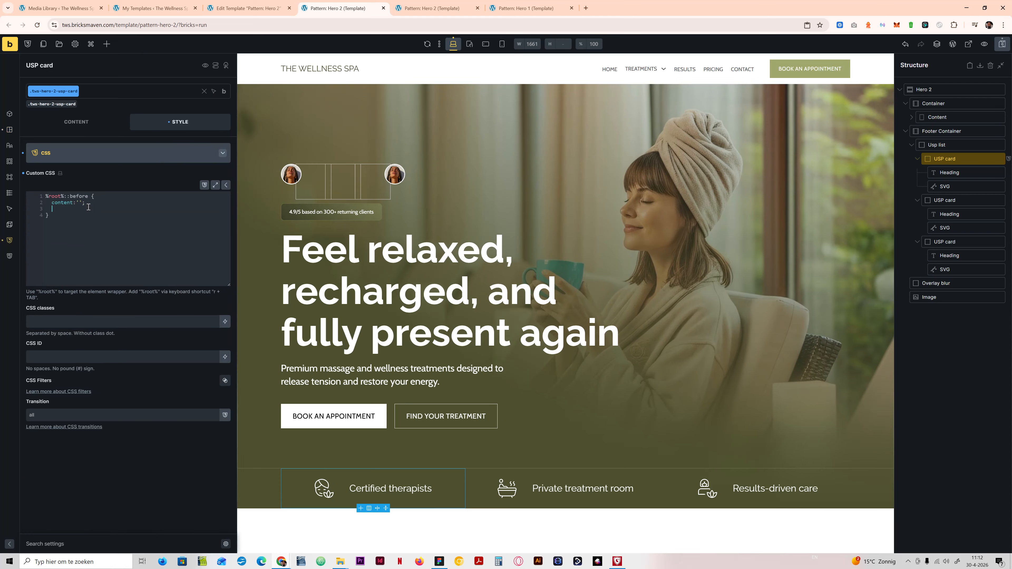
pyautogui.write('block-size:100')
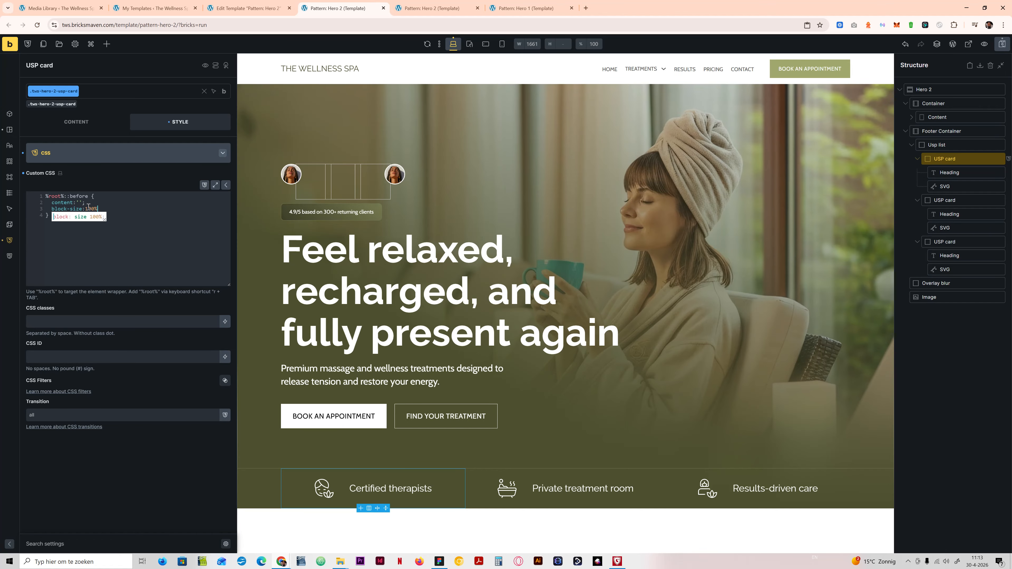
pyautogui.write('%;   ')
pyautogui.write('inline-0size')
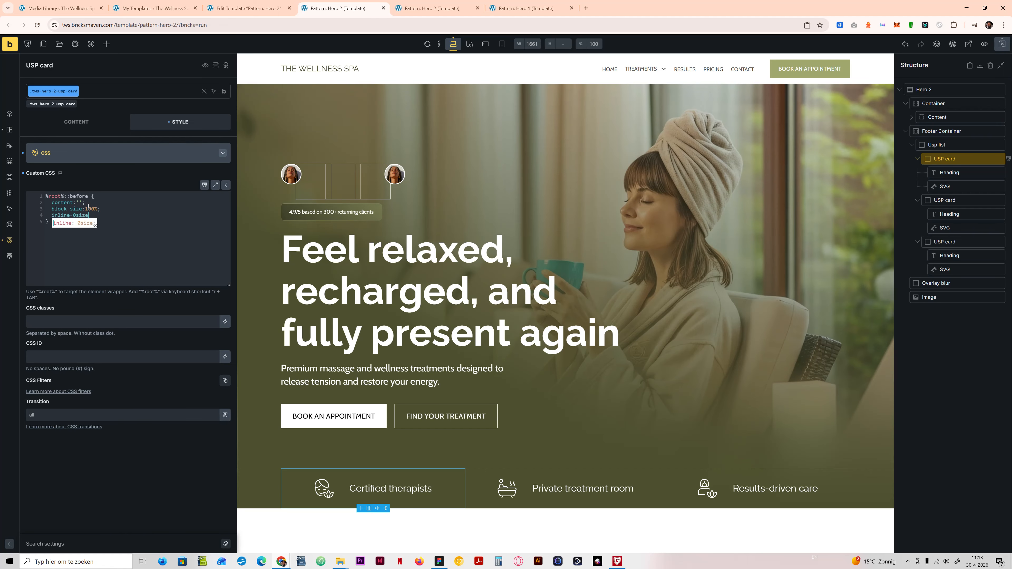
# Step: Add inline-size:1px; to the USP card's ::before rule, below the block-size declaration
pyautogui.press('BackSpace')
pyautogui.press('BackSpace')
pyautogui.press('BackSpace')
pyautogui.press('BackSpace')
pyautogui.press('BackSpace')
pyautogui.write('size:1px;   ')
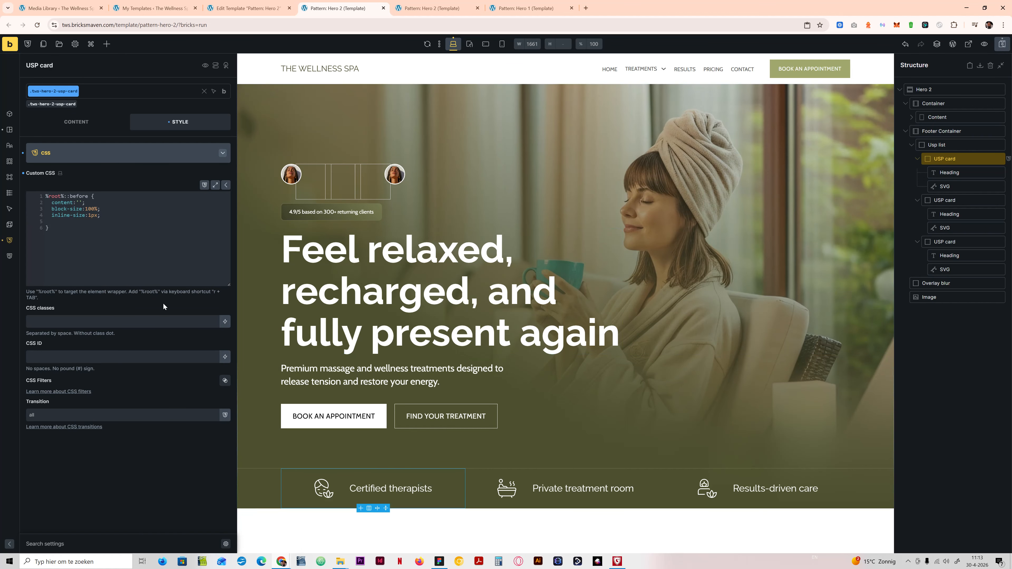
pyautogui.write('background-color: ')
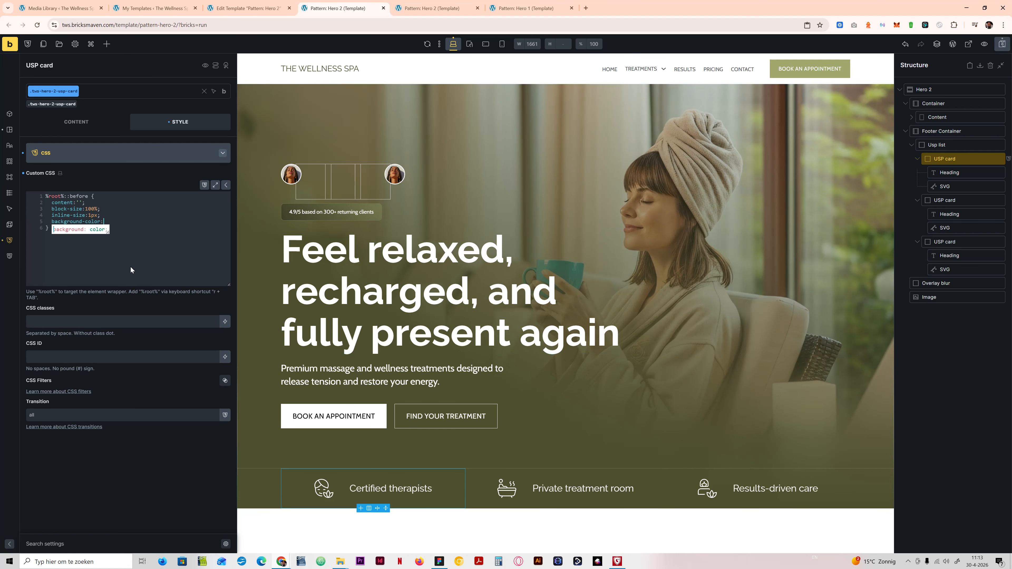
pyautogui.write('var')
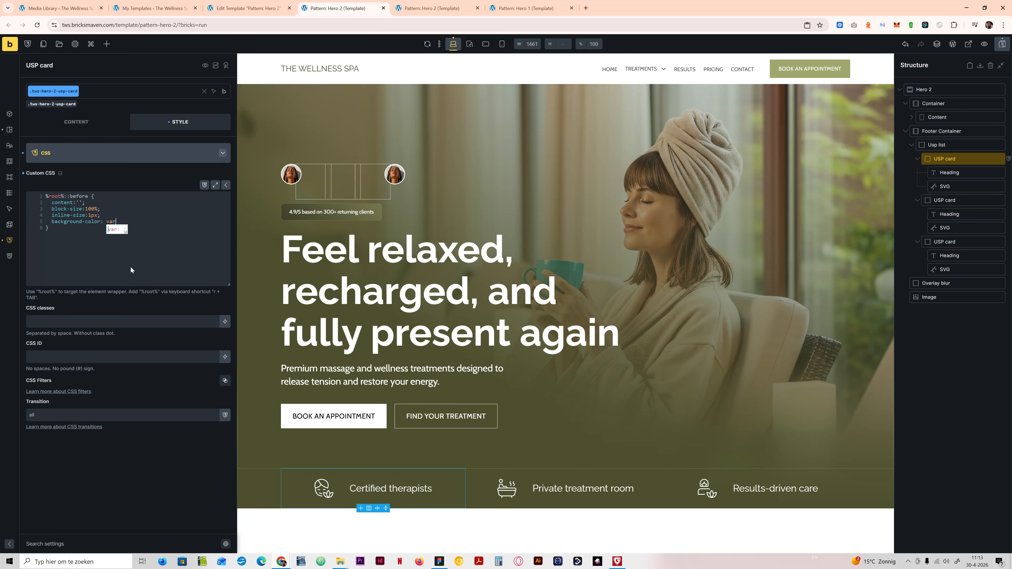
pyautogui.write('(--primary-d-3);')
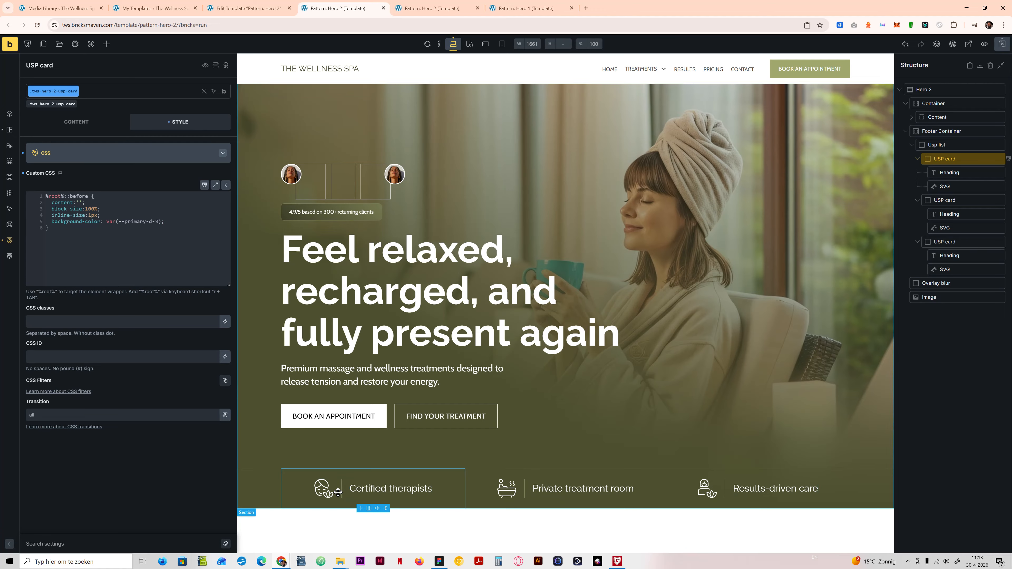
# Step: Add inset-inline-start:0; as the last declaration of the USP card's ::before rule
pyautogui.press('Return')
pyautogui.write('i')
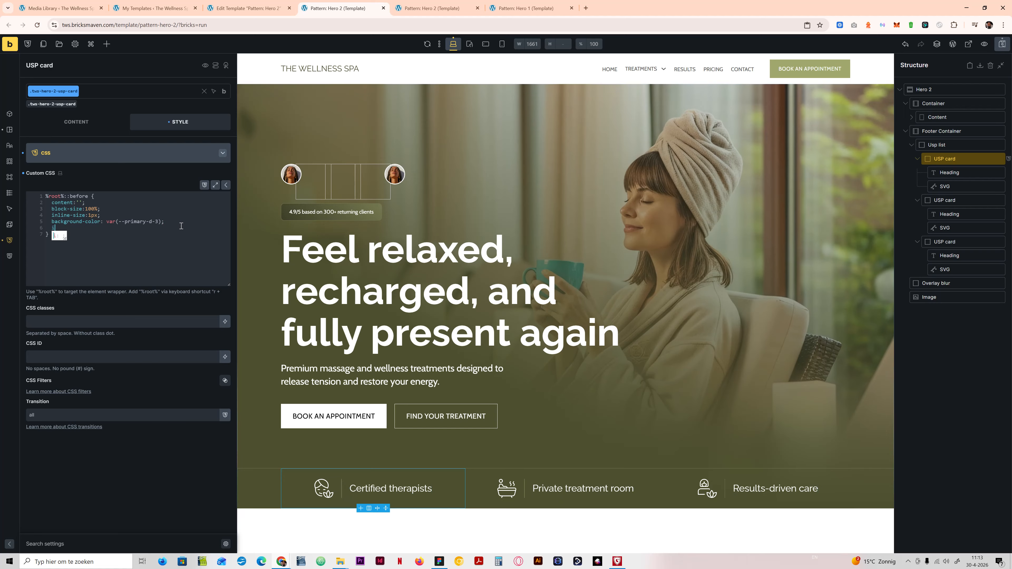
pyautogui.write('nset-inline-start:0;')
# Step: Insert position:absolute; directly after the content declaration in the USP card's ::before rule
pyautogui.click(96, 204)
pyautogui.press('Return')
pyautogui.write('posit')
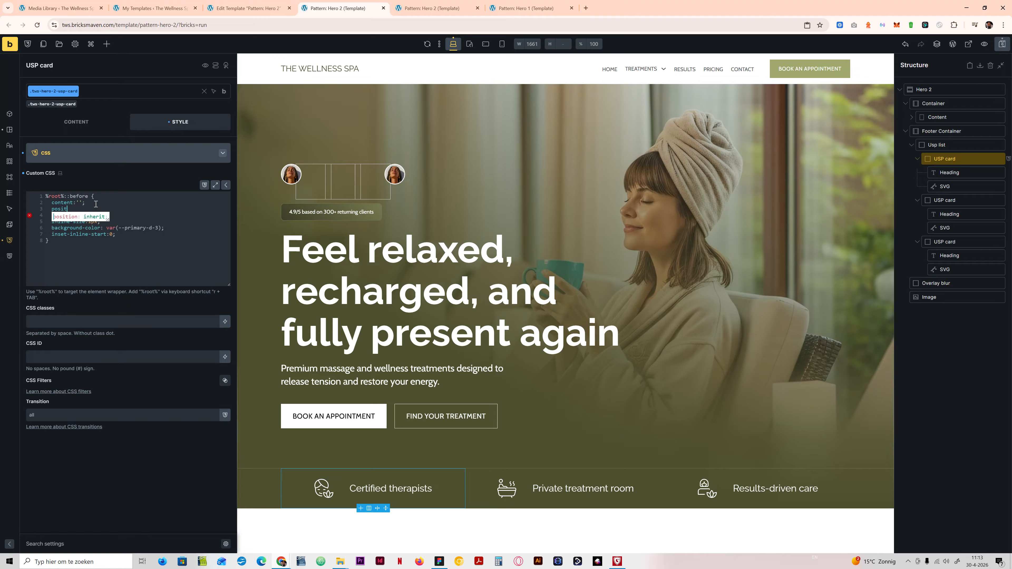
pyautogui.write('ionL::absolute;')
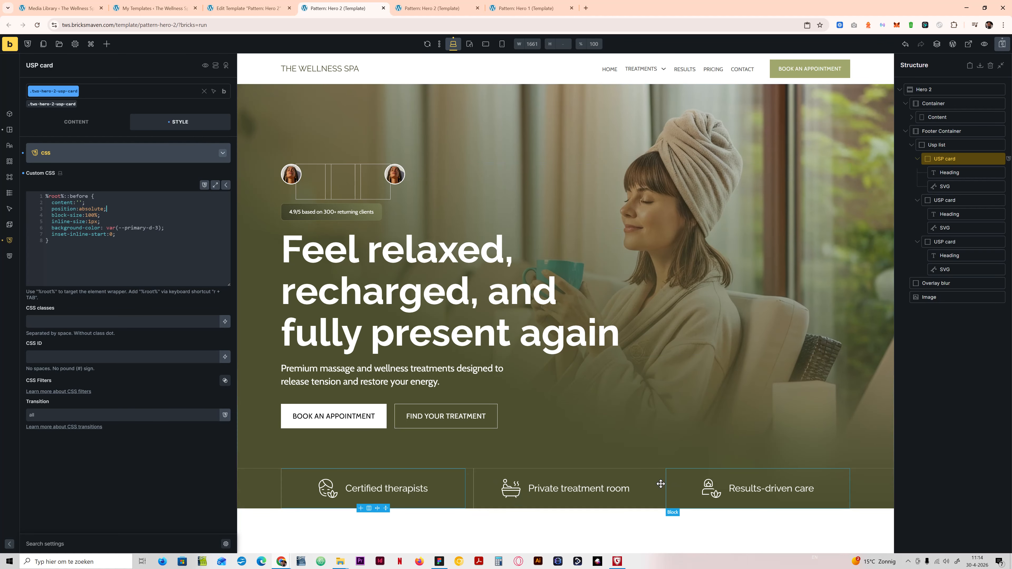
# Step: Clear the grid gap of the .tws-hero-2-usp-list class on the Usp list
pyautogui.click(945, 146)
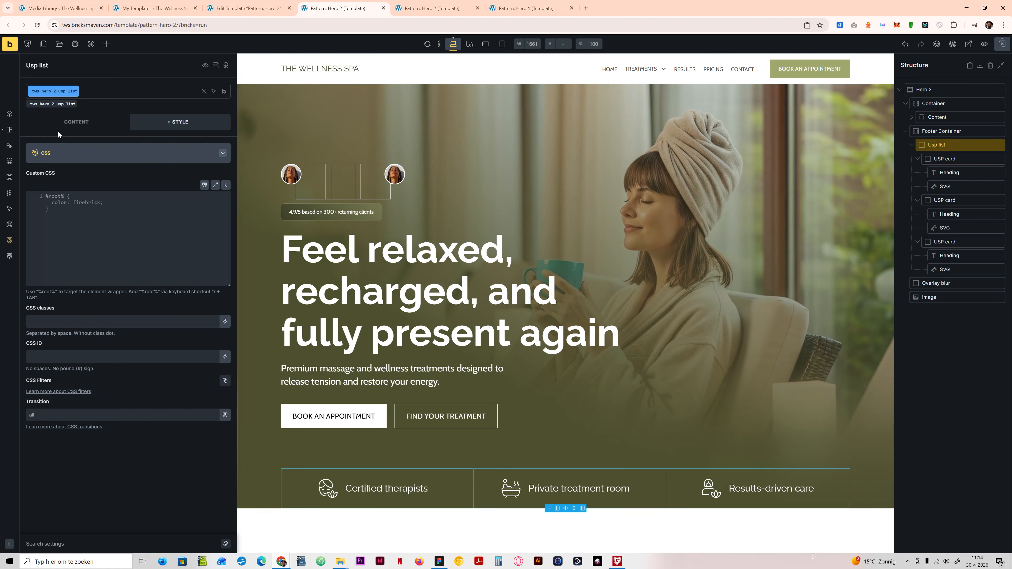
pyautogui.click(60, 123)
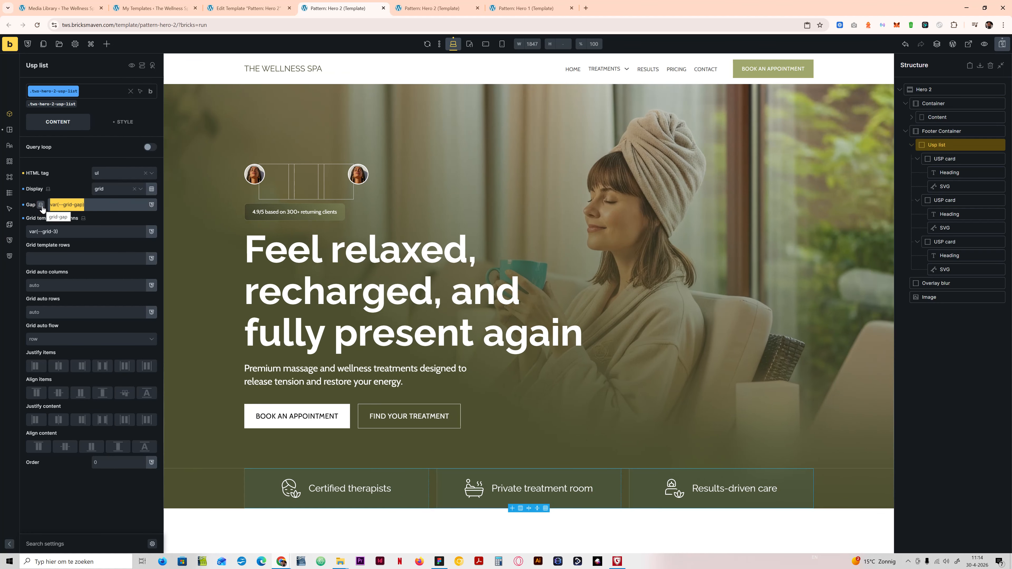
pyautogui.press('BackSpace')
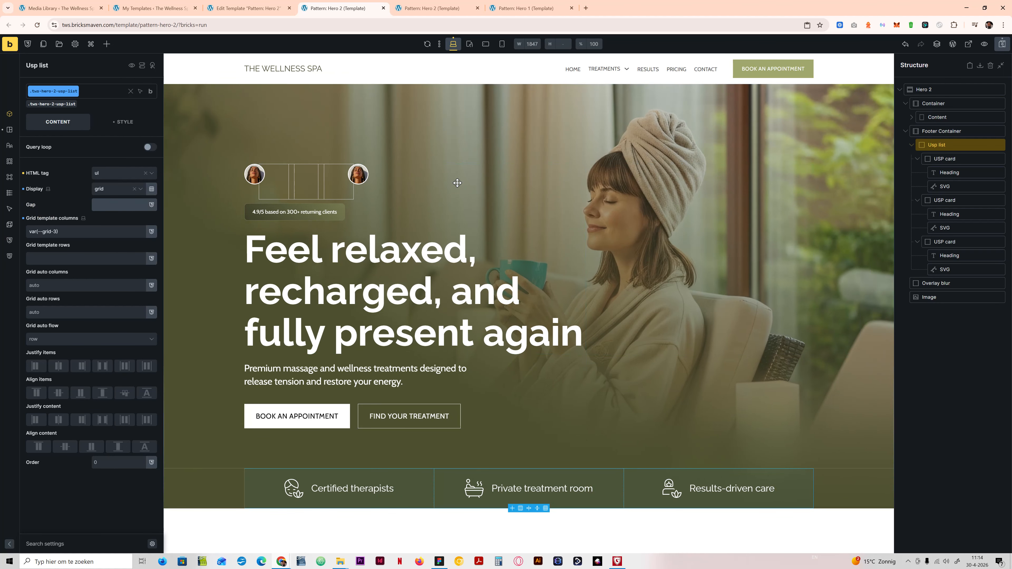
# Step: Duplicate the ::before rule in the first USP card's custom CSS and change the copy's selector to %root%::after
pyautogui.click(123, 122)
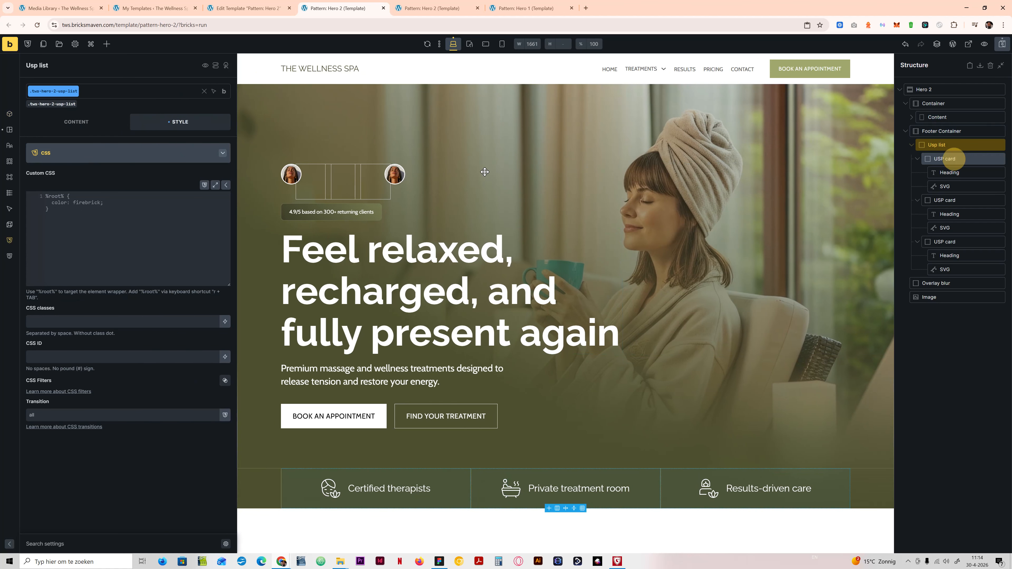
pyautogui.click(952, 158)
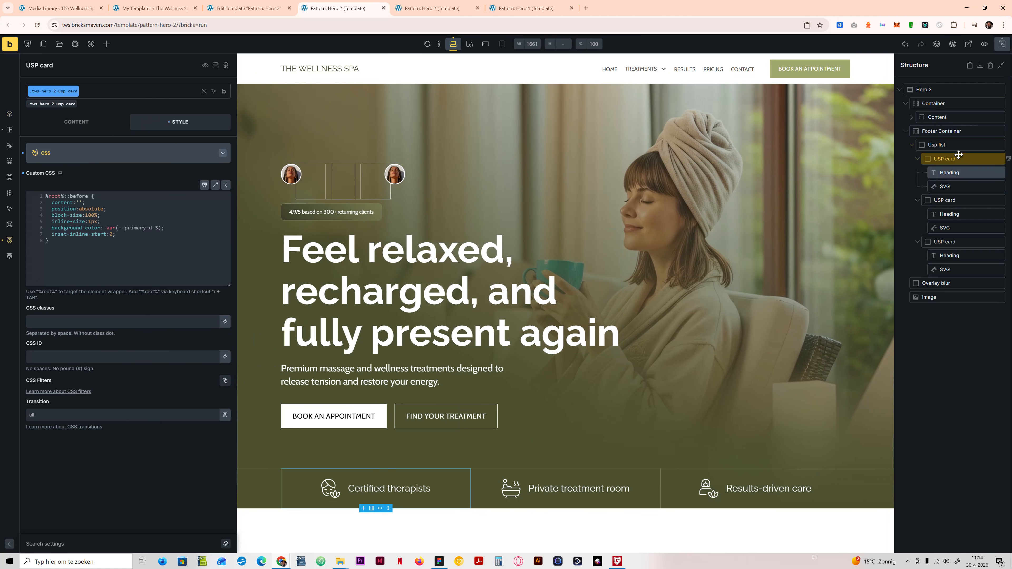
pyautogui.click(957, 145)
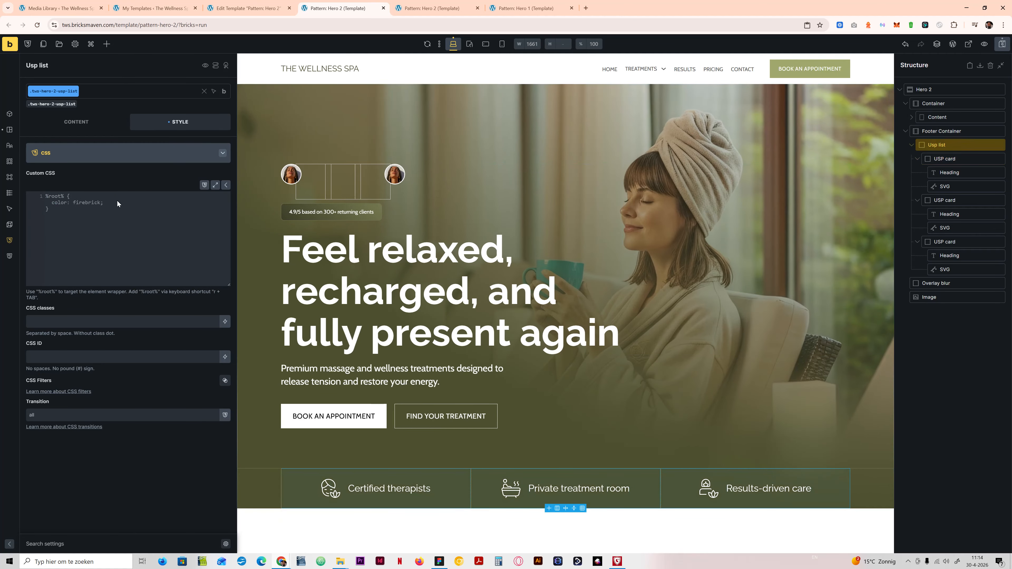
pyautogui.click(958, 158)
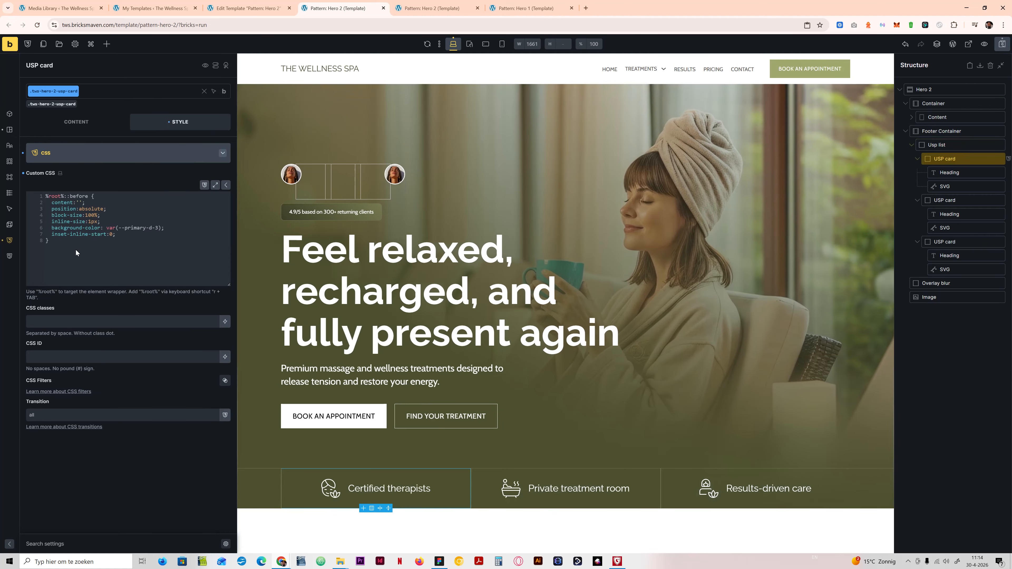
pyautogui.moveTo(62, 243); pyautogui.dragTo(40, 195)
pyautogui.write("%root%::before {   content:'';   position:absolute;   block-size:100%;   inline-size:1px;   background-color: var(--primary-d-3);   inset-inline-start:0; }")
pyautogui.write("%root%::before {   content:'';   position:absolute;   block-size:100%;   inline-size:1px;   background-color: var(--primary-d-3);   inset-inline-start:0; }")
pyautogui.moveTo(88, 238); pyautogui.dragTo(71, 237)
pyautogui.write('a')
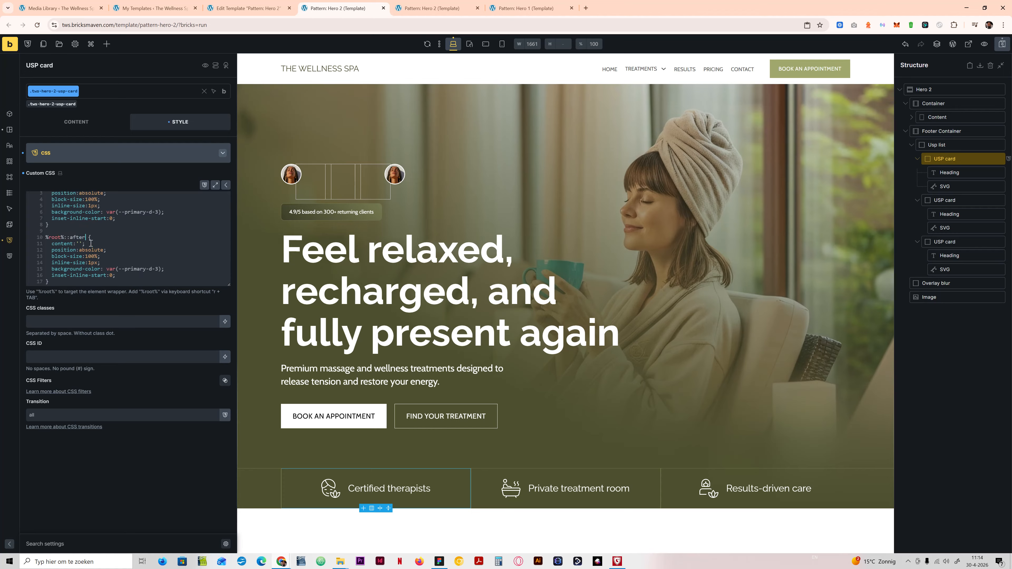
pyautogui.write('fter')
# Step: Change the copied rule's selector to %root%:last-child::after, replace its inset-inline-start with inset-inline-end:0, and save the template
pyautogui.click(66, 237)
pyautogui.write(':last-chgild')
pyautogui.press('BackSpace')
pyautogui.doubleClick(104, 276)
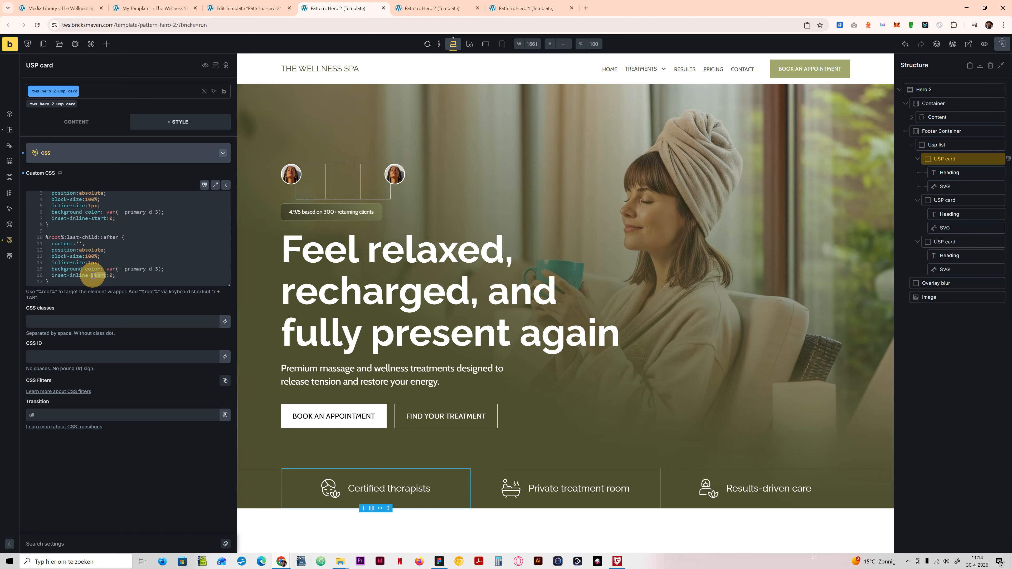
pyautogui.write('end')
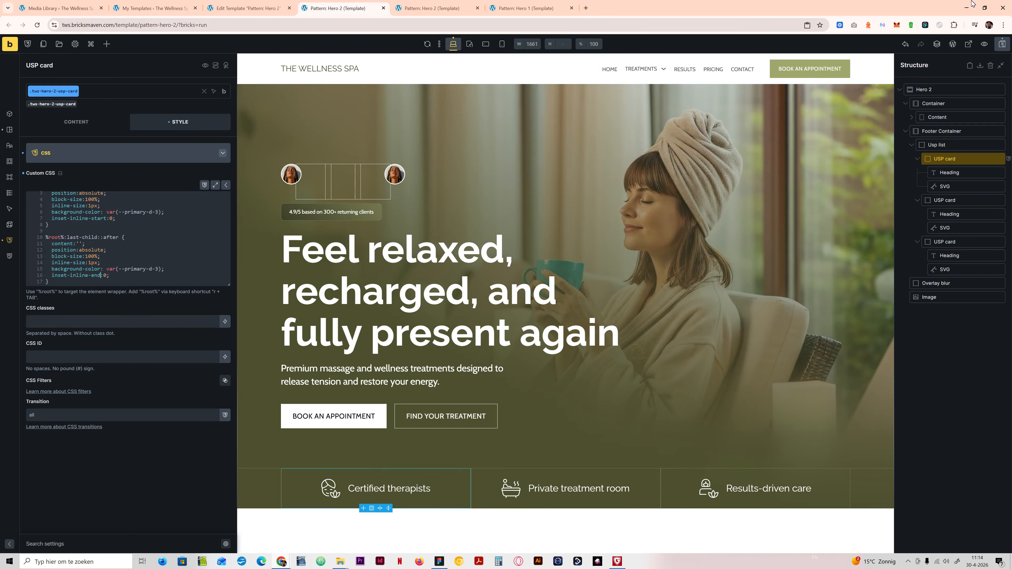
pyautogui.click(1002, 45)
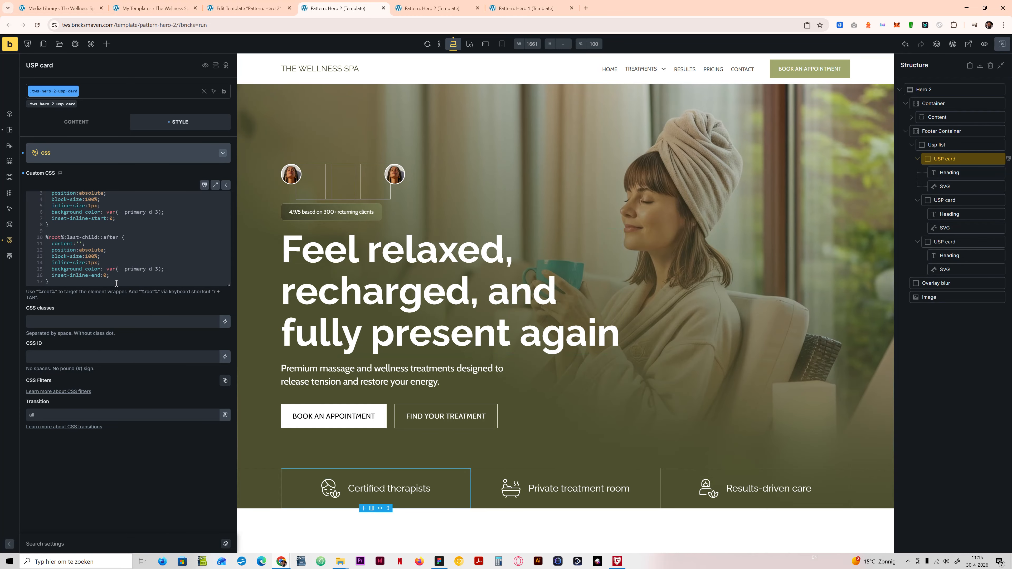
# Step: Check the USP cards at tablet portrait and mobile landscape, then set their flex wrap to No wrap at the desktop base breakpoint
pyautogui.click(469, 44)
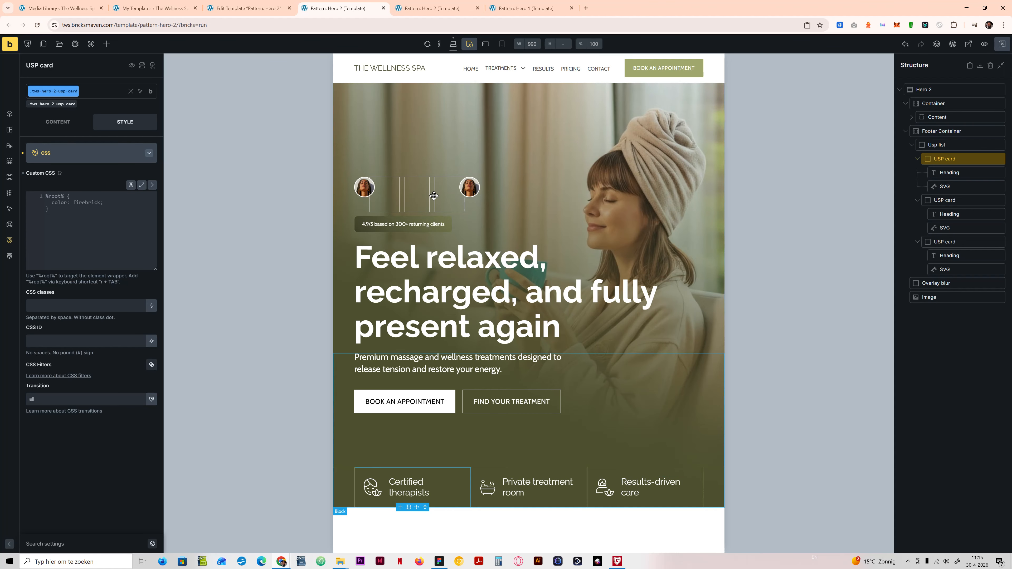
pyautogui.click(485, 45)
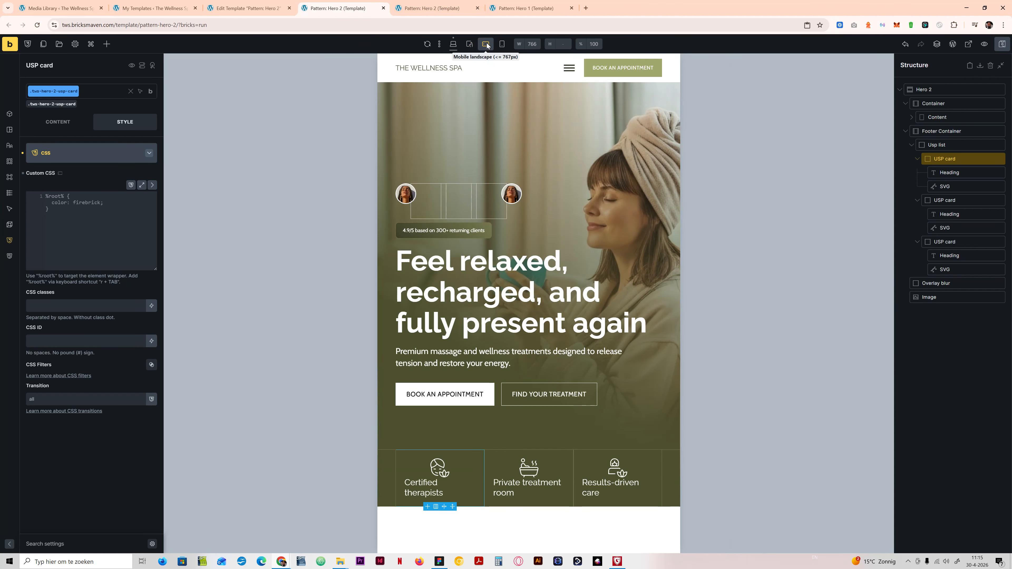
pyautogui.click(453, 44)
pyautogui.click(50, 122)
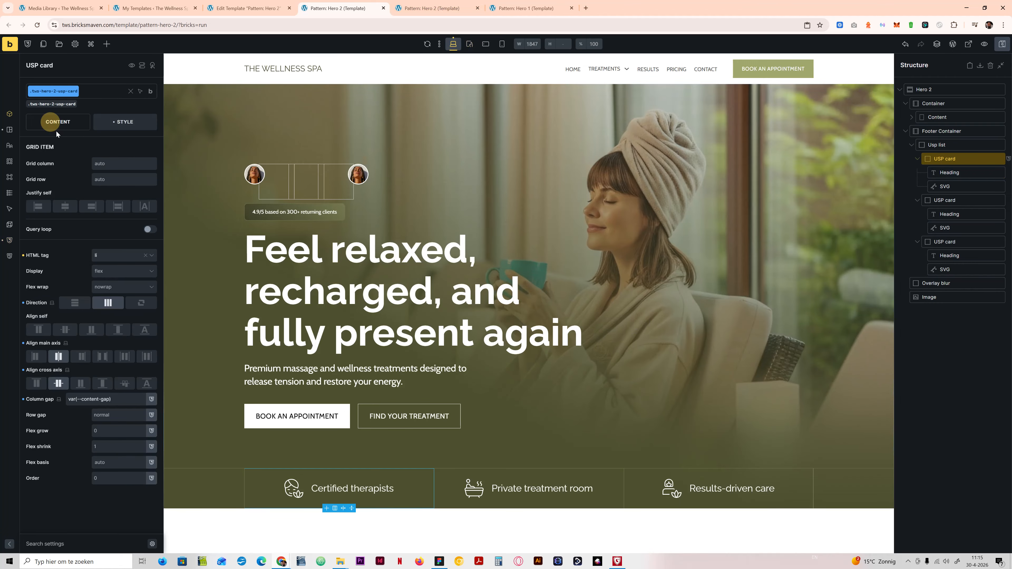
pyautogui.click(110, 287)
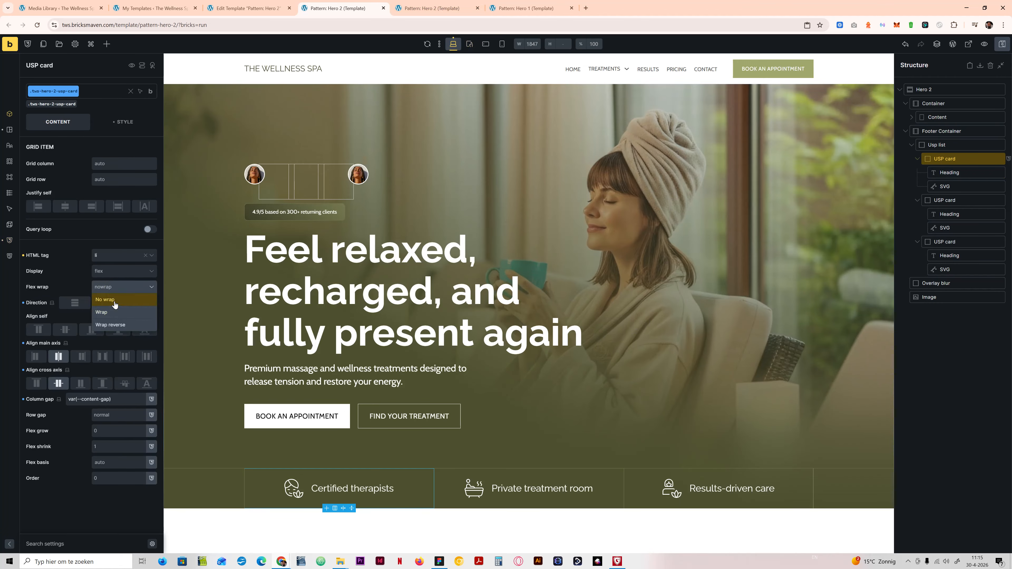
pyautogui.click(115, 300)
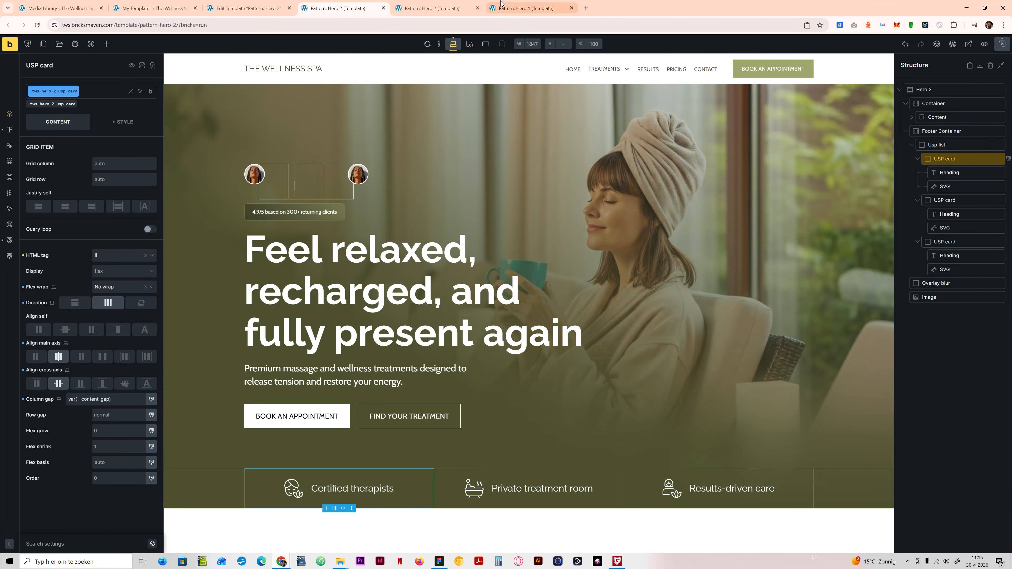
# Step: Set the USP card's flex direction to vertical (column) at the tablet portrait breakpoint
pyautogui.click(487, 45)
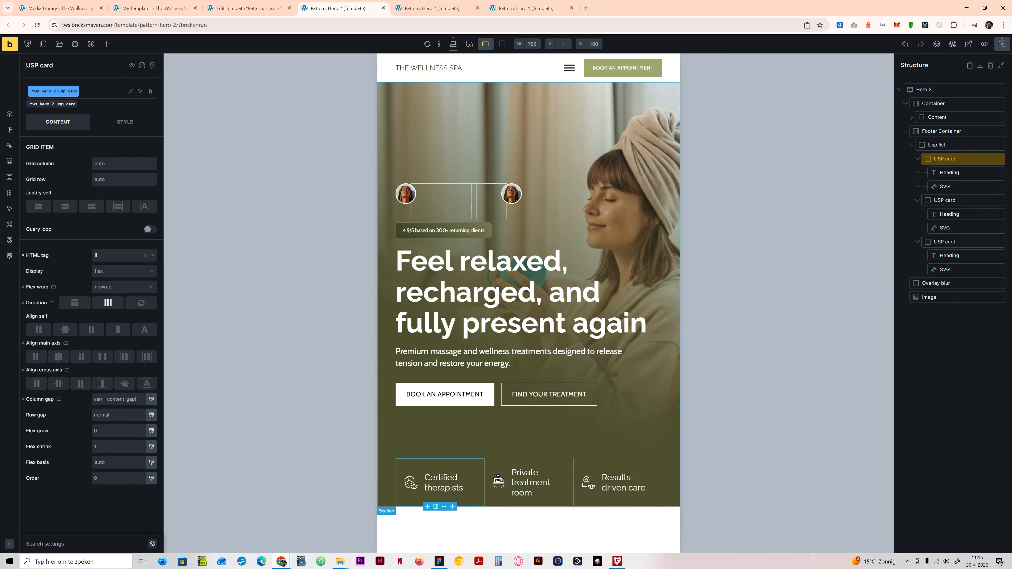
pyautogui.click(469, 44)
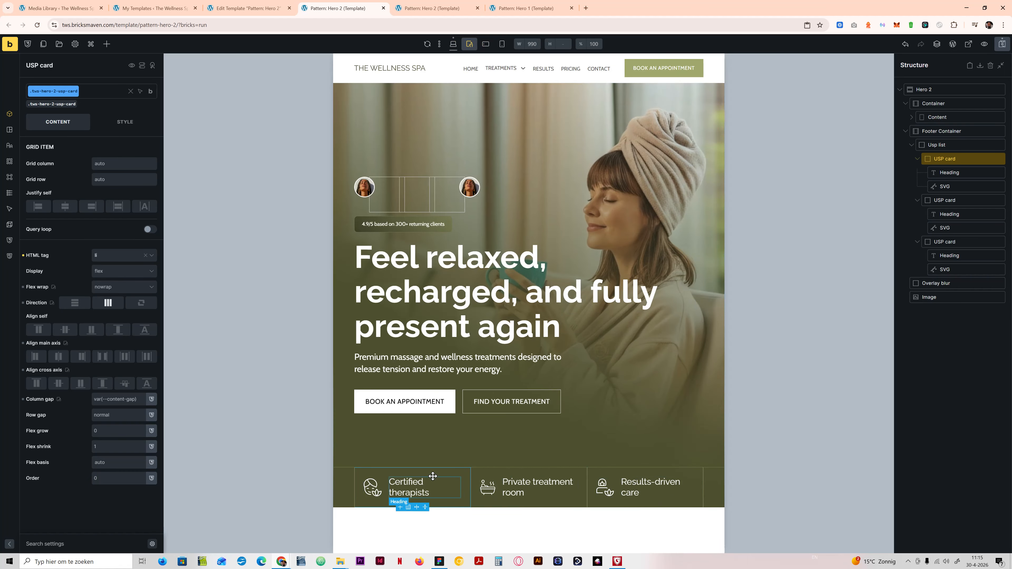
pyautogui.click(84, 308)
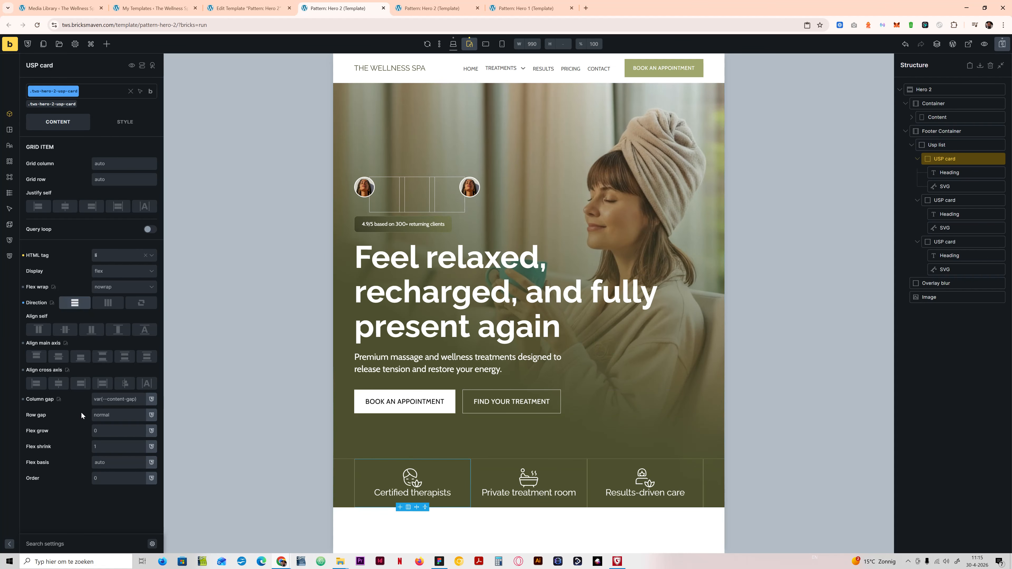
pyautogui.click(124, 416)
pyautogui.write('con')
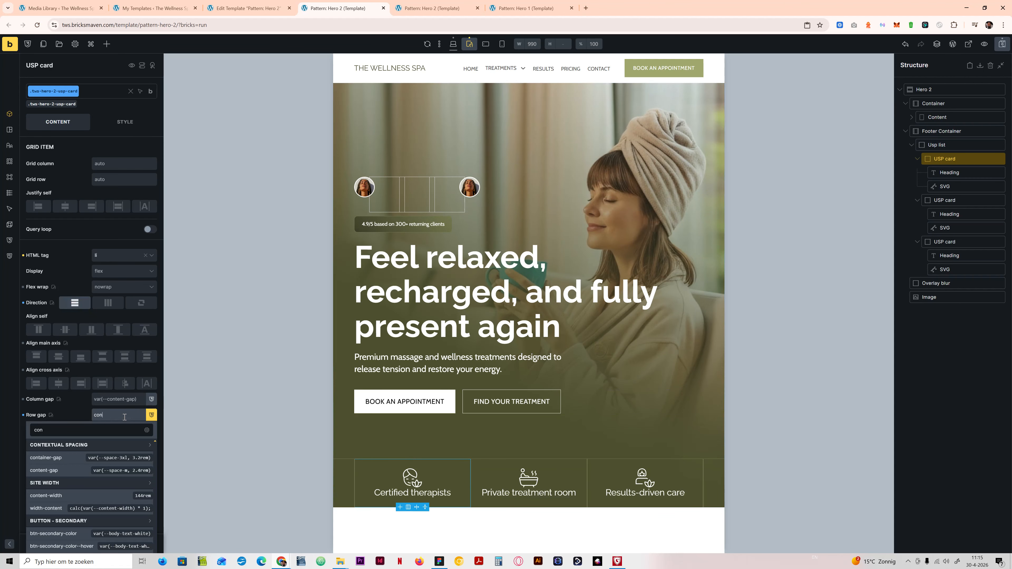
pyautogui.press('Escape')
# Step: Set the USP card's row gap to var(--content-gap) at the desktop base breakpoint and check it at tablet portrait and mobile landscape
pyautogui.click(453, 44)
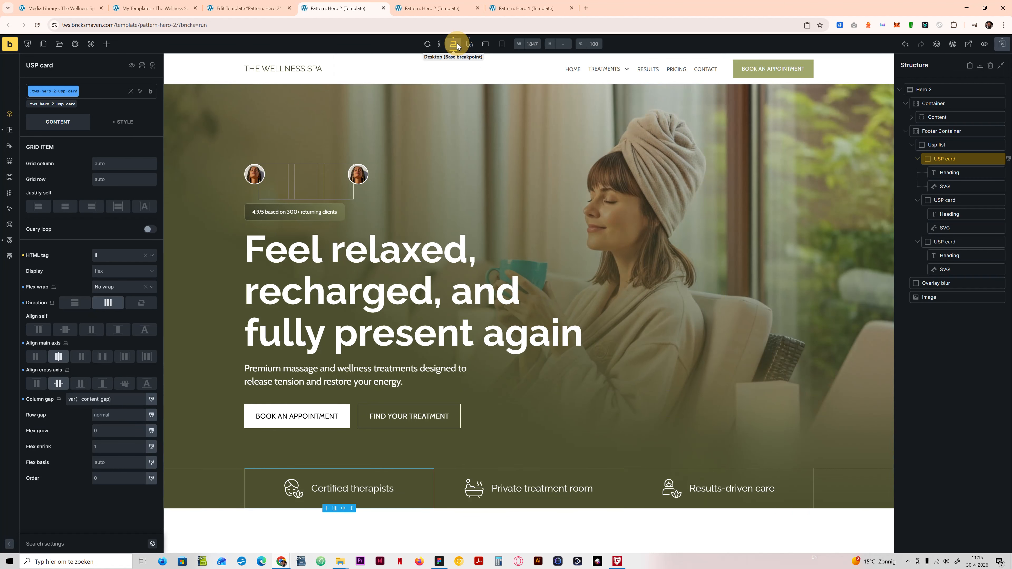
pyautogui.moveTo(115, 403); pyautogui.dragTo(55, 400)
pyautogui.hotkey('ctrl', 'c')
pyautogui.click(121, 412)
pyautogui.hotkey('ctrl', 'v')
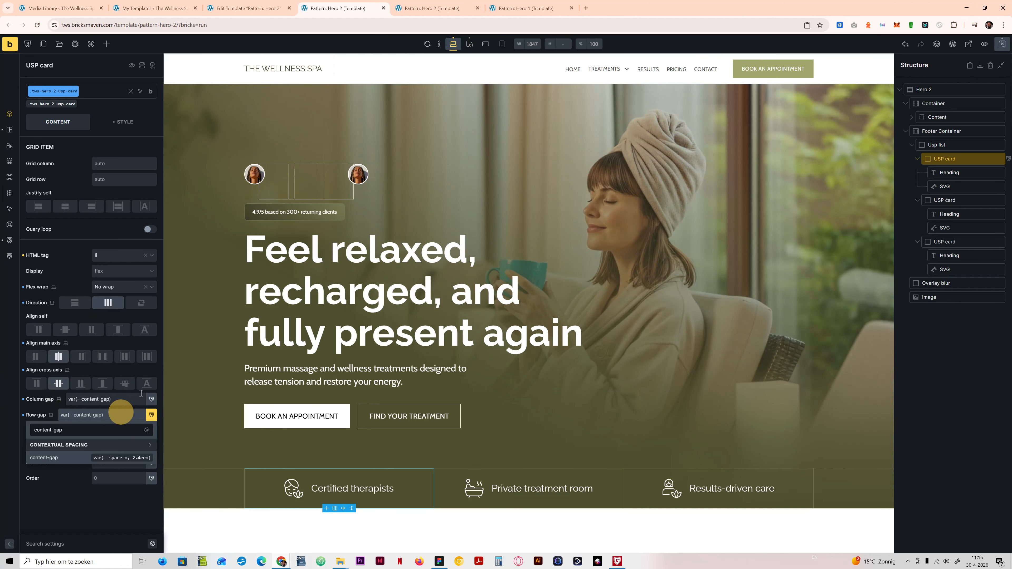
pyautogui.click(469, 43)
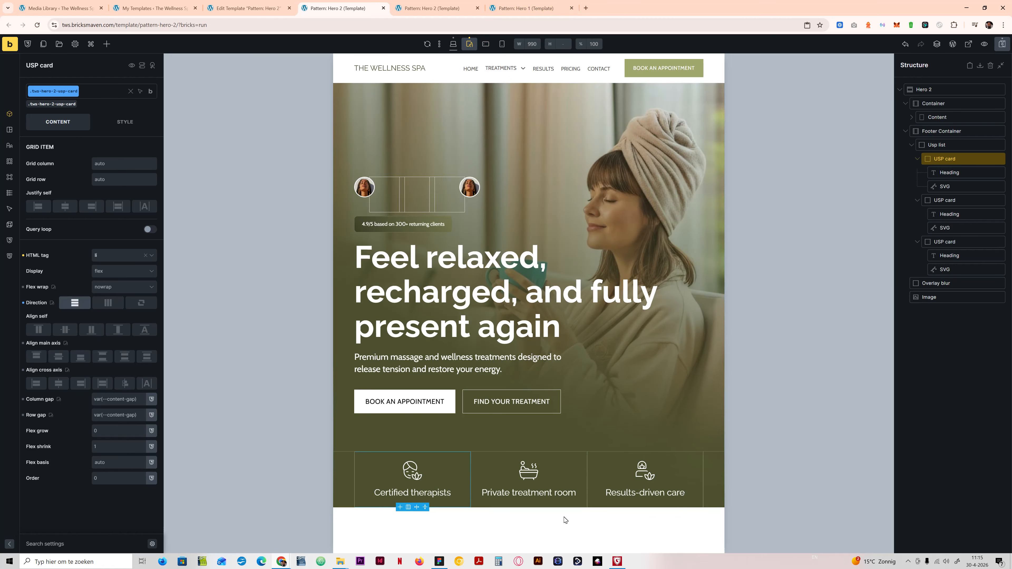
pyautogui.click(485, 44)
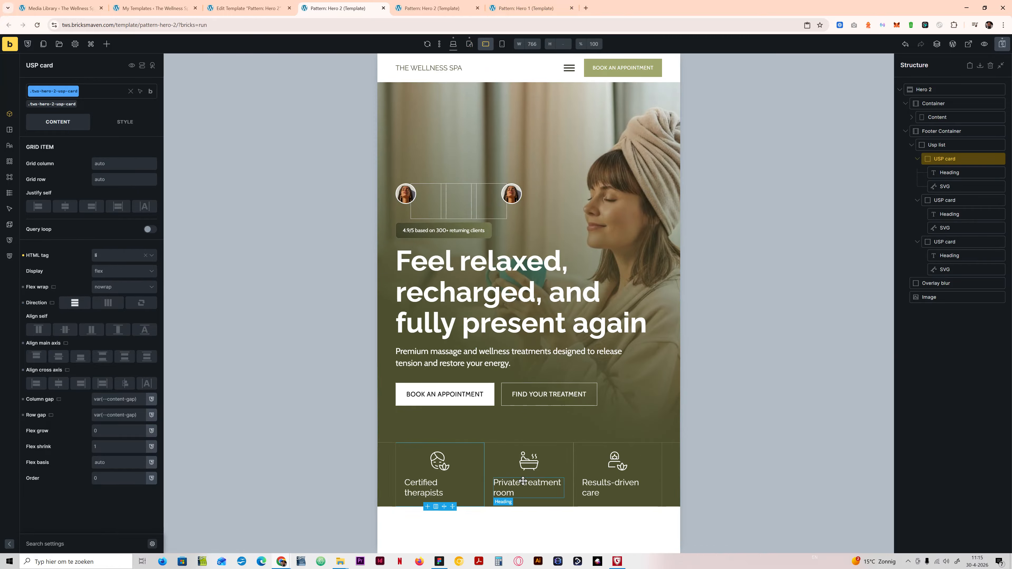
pyautogui.click(470, 44)
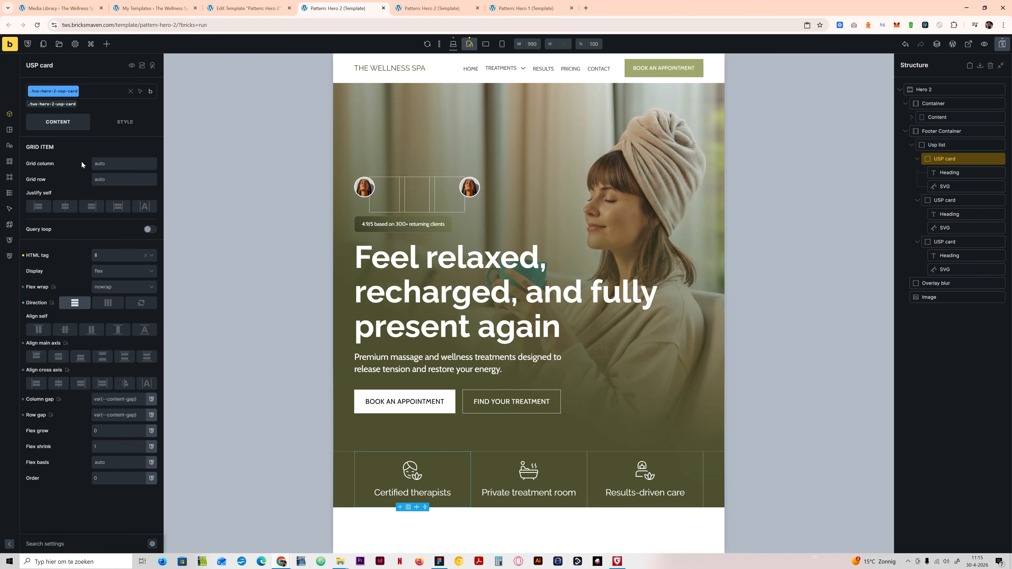
# Step: Center the USP card's cross-axis alignment at the tablet portrait breakpoint and check the cards at mobile landscape
pyautogui.click(453, 44)
pyautogui.click(470, 45)
pyautogui.click(113, 125)
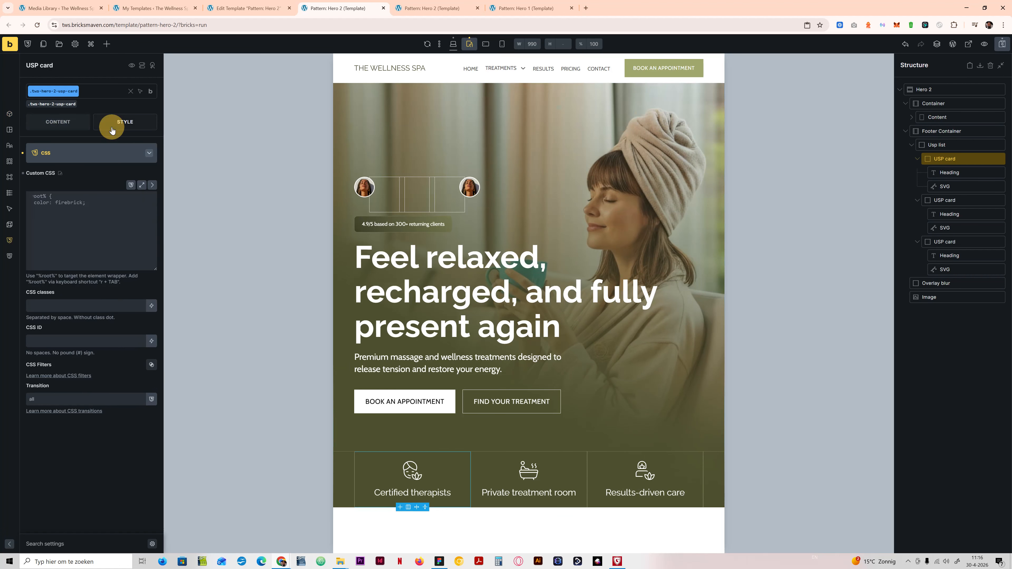
pyautogui.click(69, 125)
pyautogui.click(58, 384)
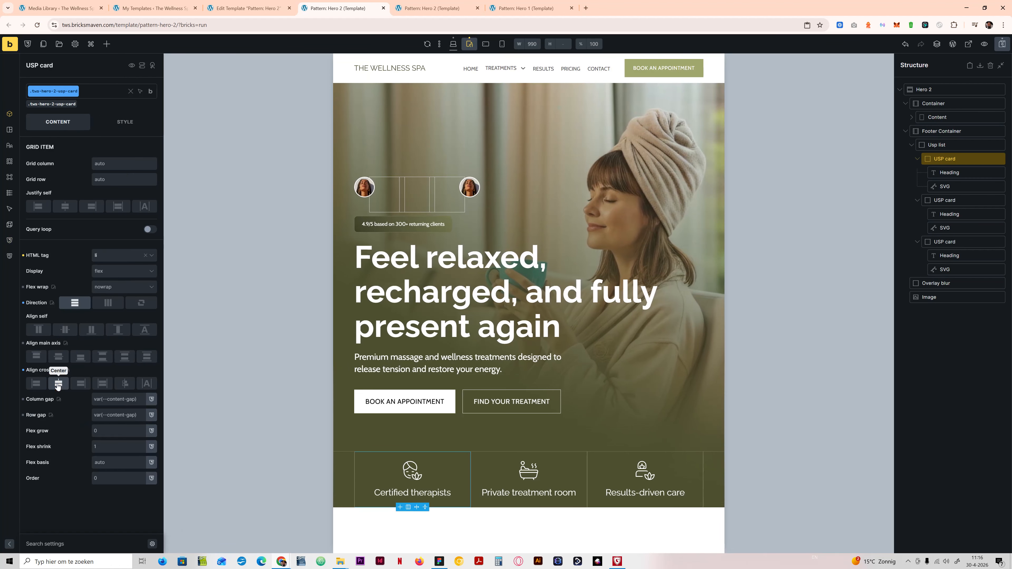
pyautogui.click(485, 44)
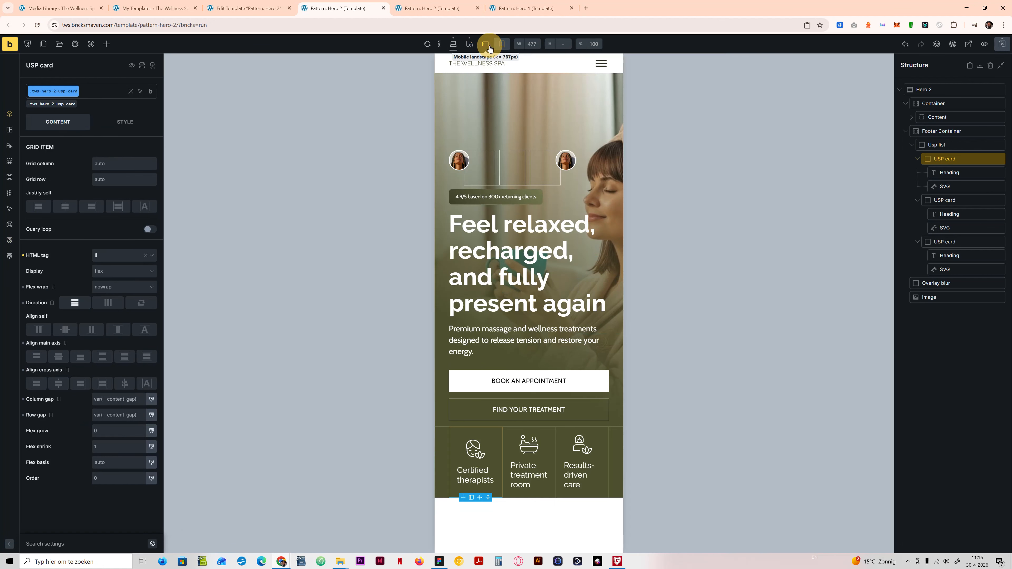
# Step: Set the USP card's text alignment to center at tablet portrait, then preview the mobile landscape breakpoint
pyautogui.click(469, 44)
pyautogui.click(124, 122)
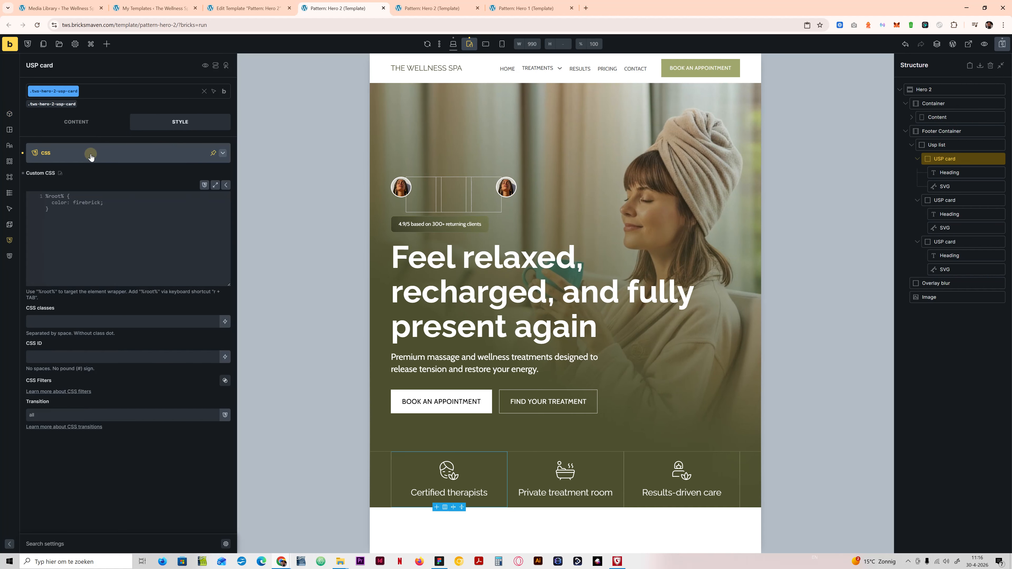
pyautogui.click(96, 156)
pyautogui.click(70, 171)
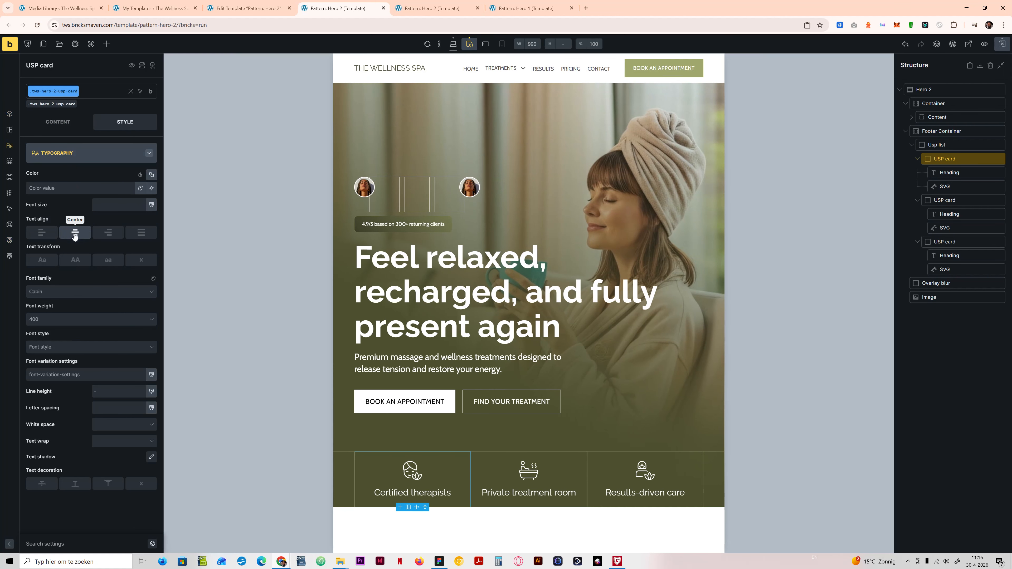
pyautogui.click(78, 233)
pyautogui.click(486, 44)
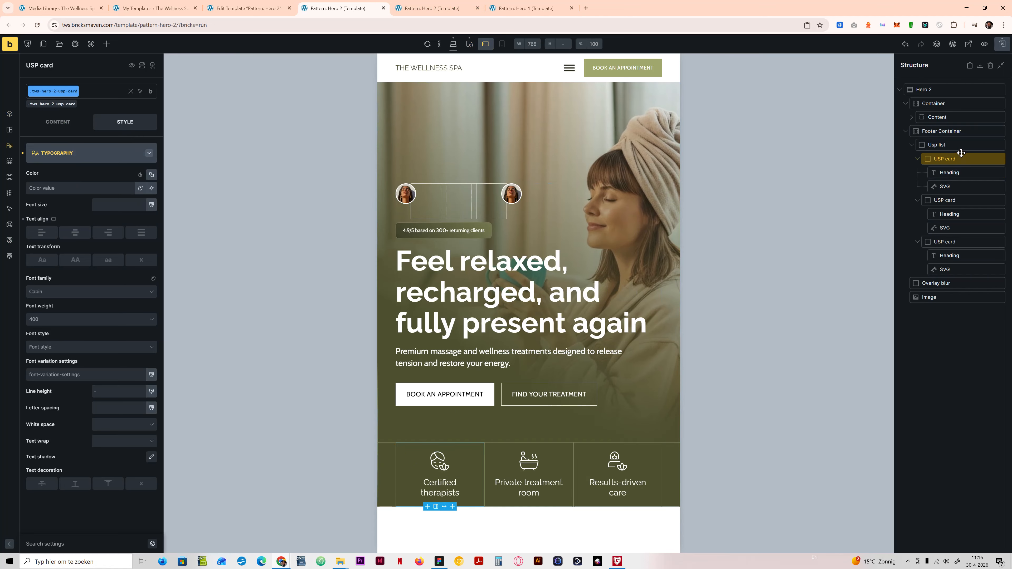
# Step: Set the Usp list's grid template columns to var(--grid-1) at the mobile landscape breakpoint
pyautogui.click(949, 145)
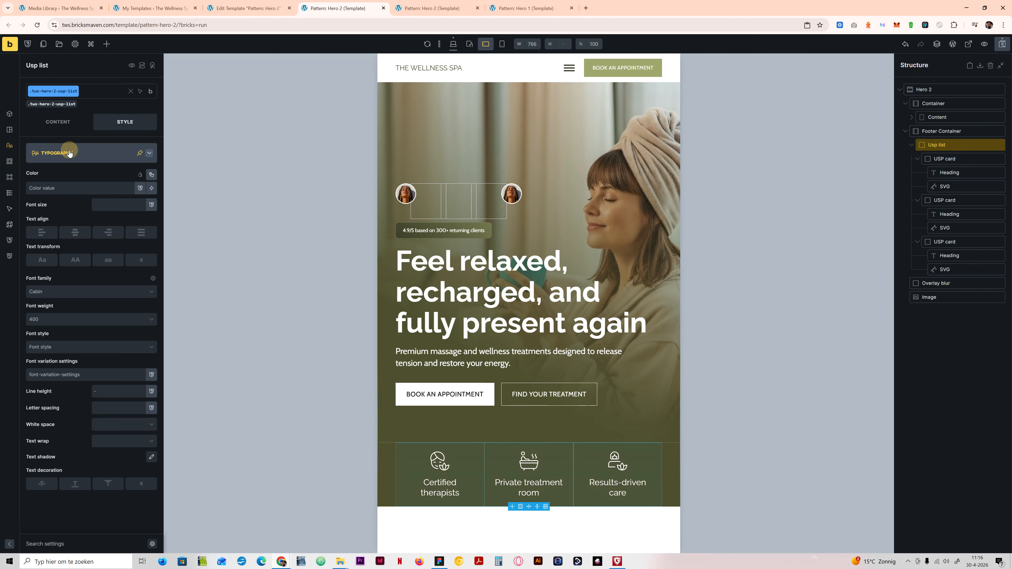
pyautogui.click(58, 123)
pyautogui.click(87, 233)
pyautogui.write('gr')
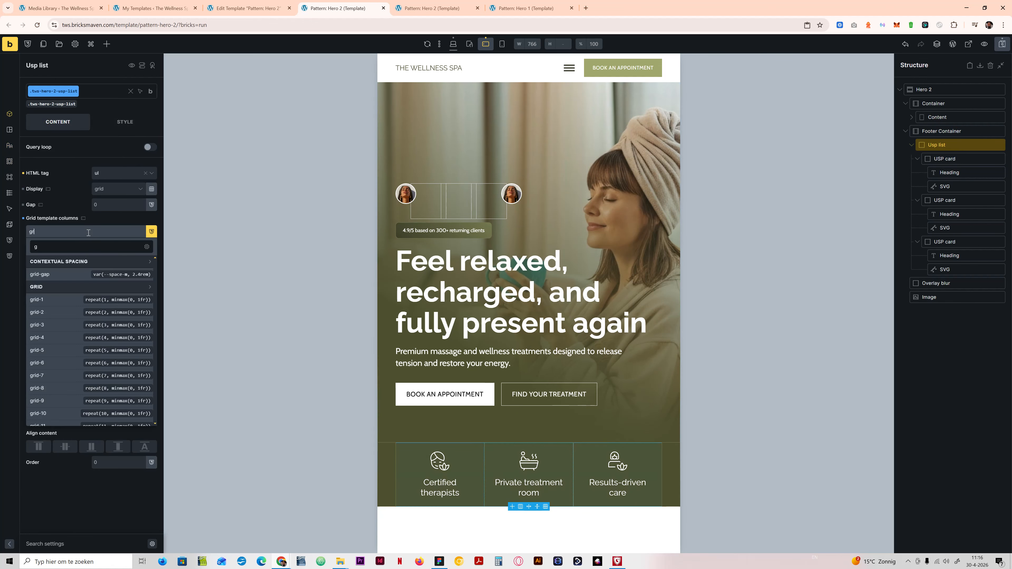
pyautogui.click(51, 300)
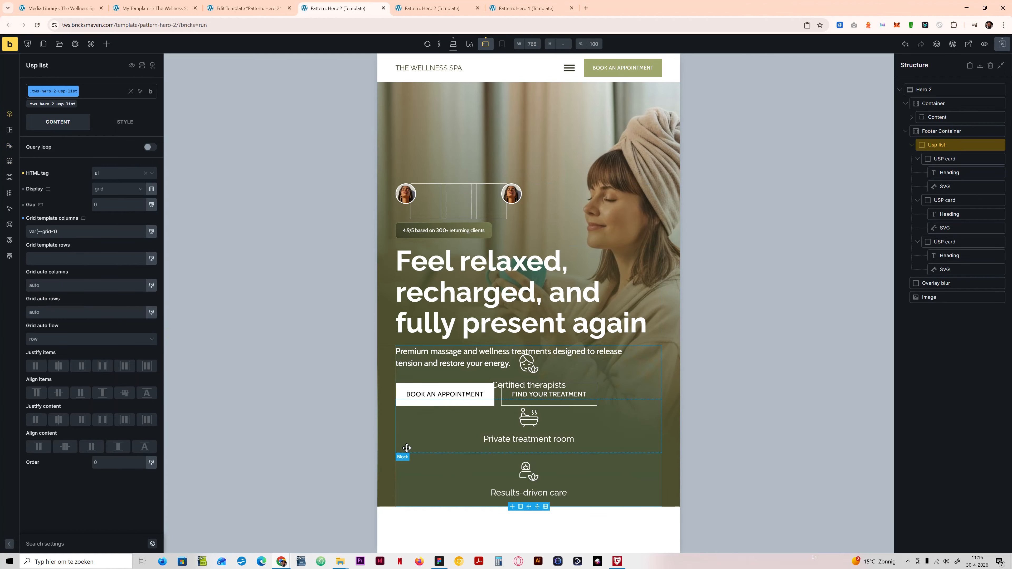
# Step: Set the Footer Container's position to static at the mobile landscape breakpoint
pyautogui.click(931, 132)
pyautogui.click(124, 121)
pyautogui.click(108, 160)
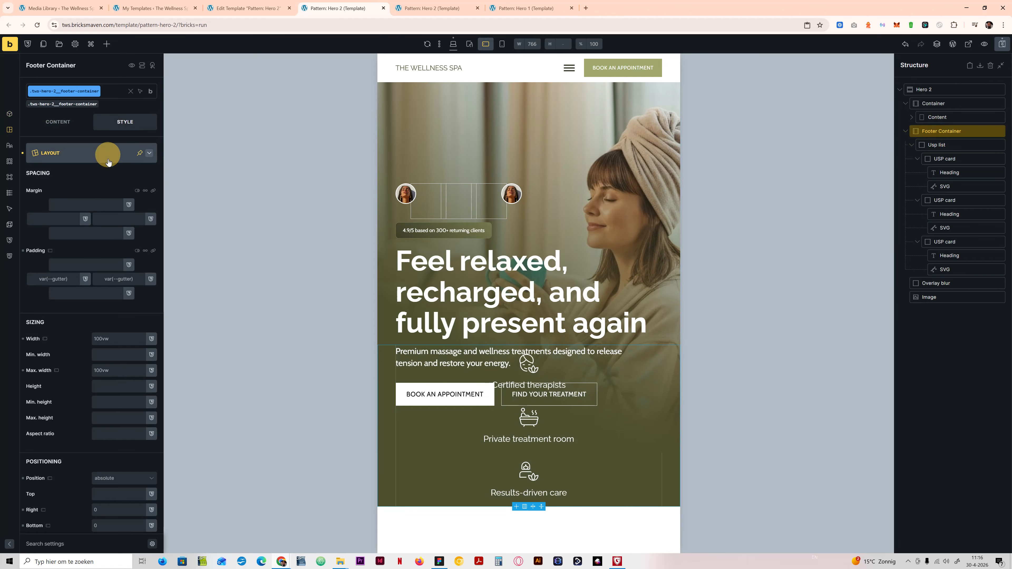
pyautogui.click(113, 478)
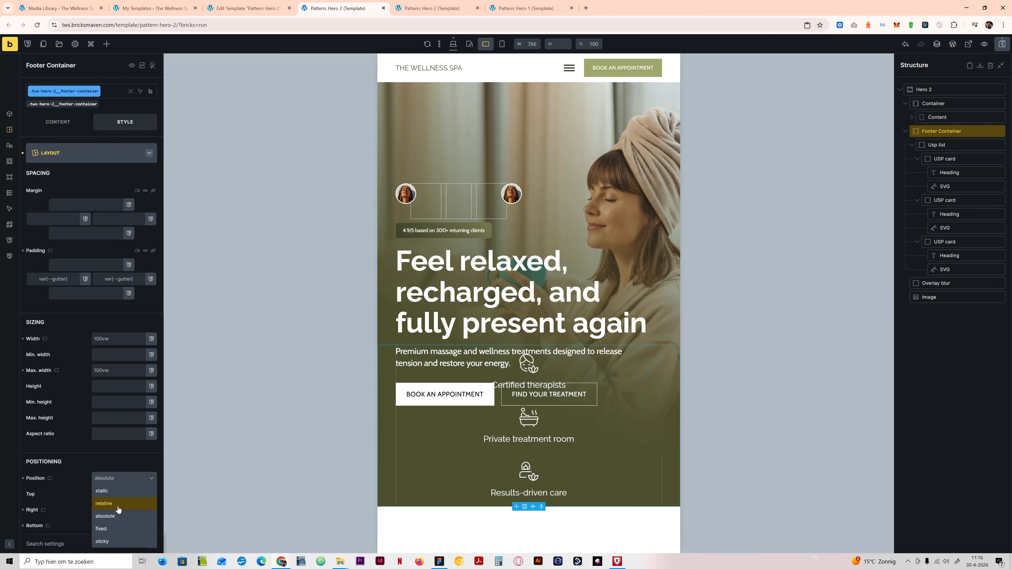
pyautogui.click(113, 495)
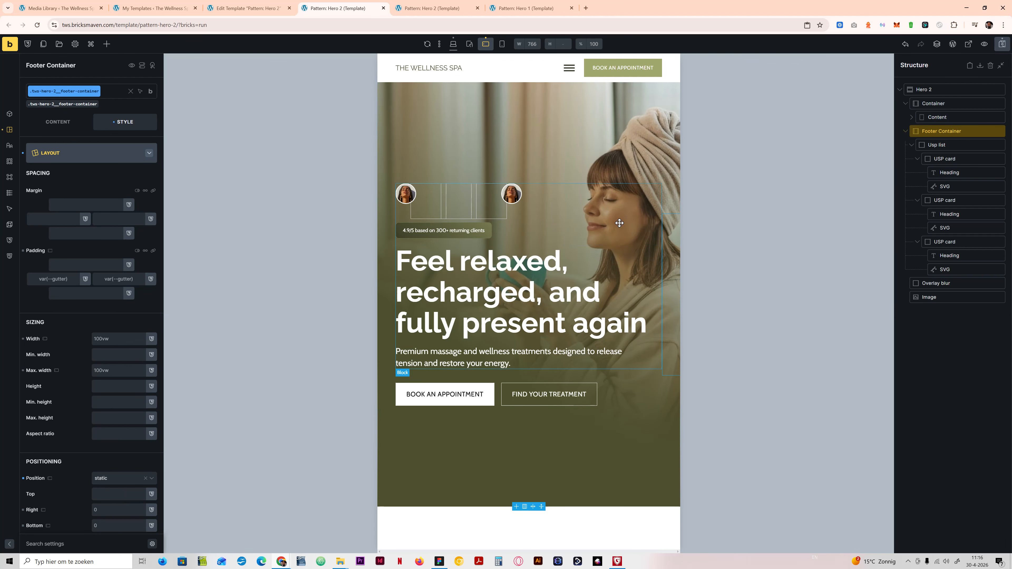
# Step: Set the Hero 2 section's flex wrap to No wrap at the desktop base breakpoint and return to mobile landscape
pyautogui.click(936, 102)
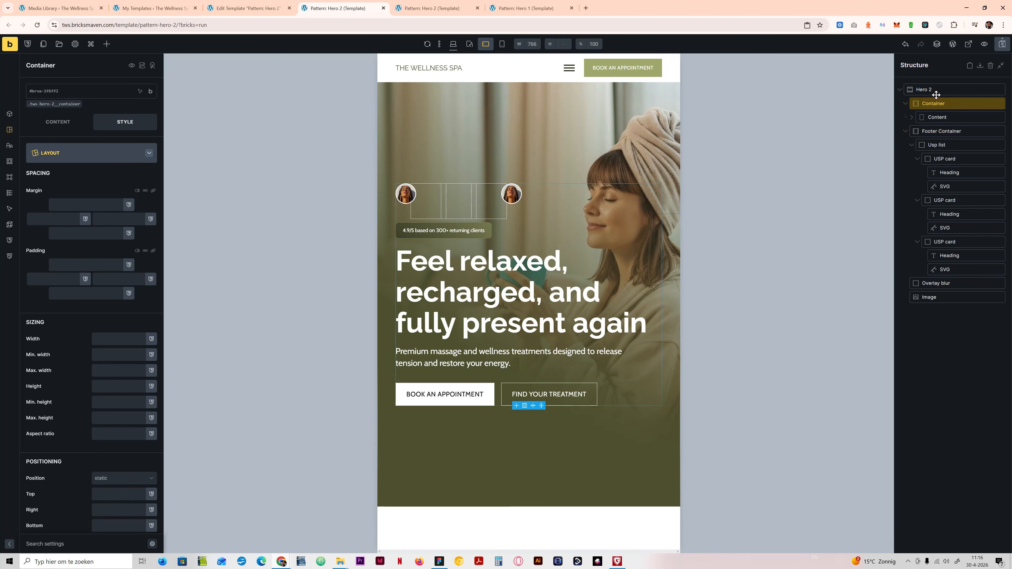
pyautogui.click(936, 90)
pyautogui.click(58, 121)
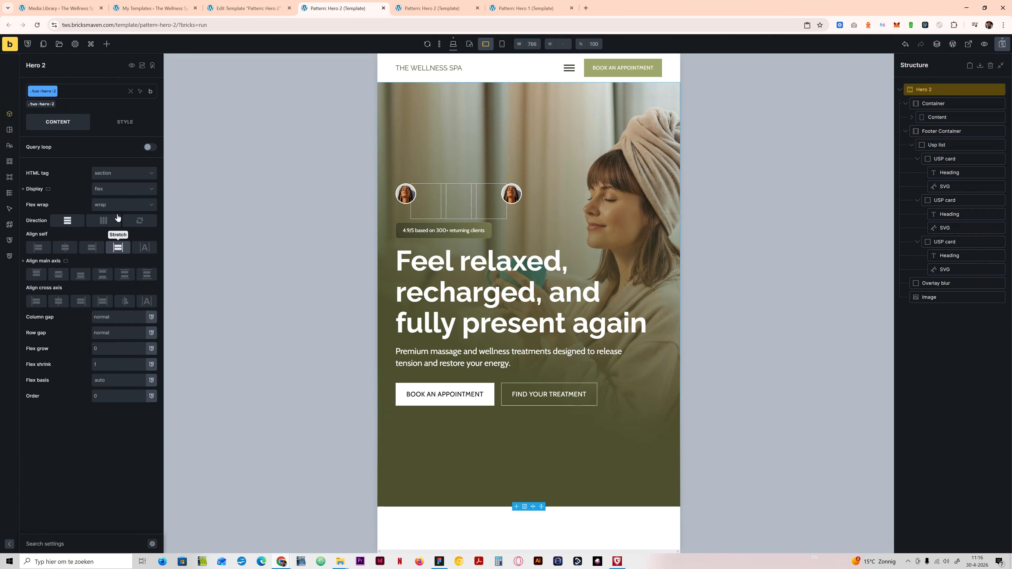
pyautogui.click(113, 205)
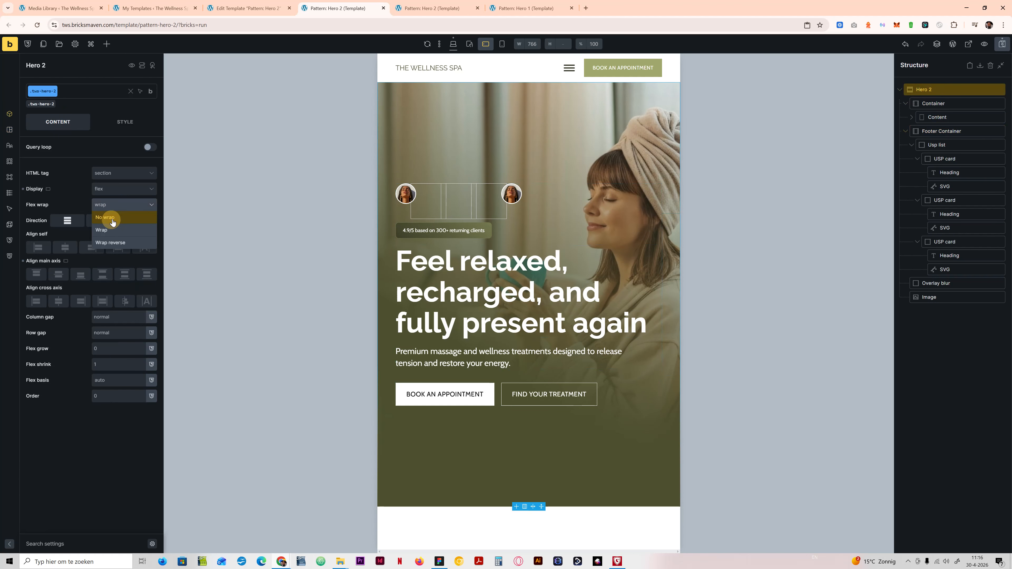
pyautogui.click(453, 44)
pyautogui.click(120, 204)
pyautogui.click(105, 217)
pyautogui.click(485, 44)
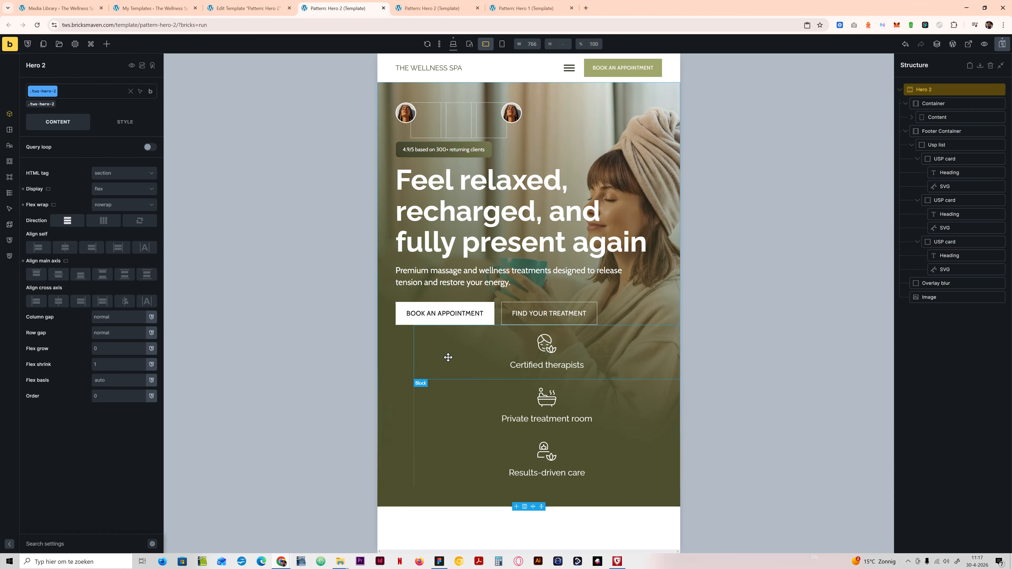
# Step: Set the Footer Container's left and right padding to unset at the mobile landscape breakpoint
pyautogui.click(935, 129)
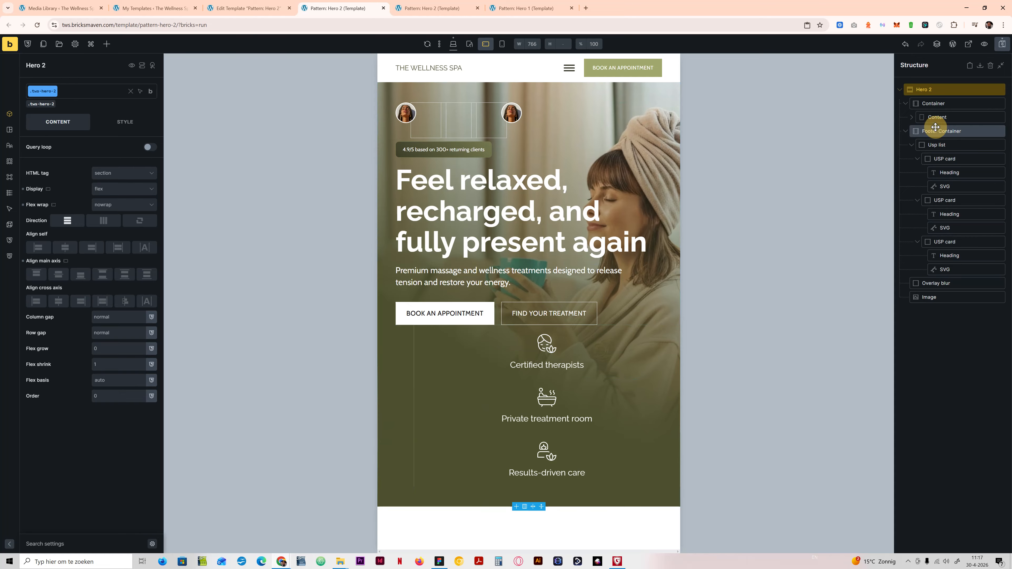
pyautogui.click(113, 126)
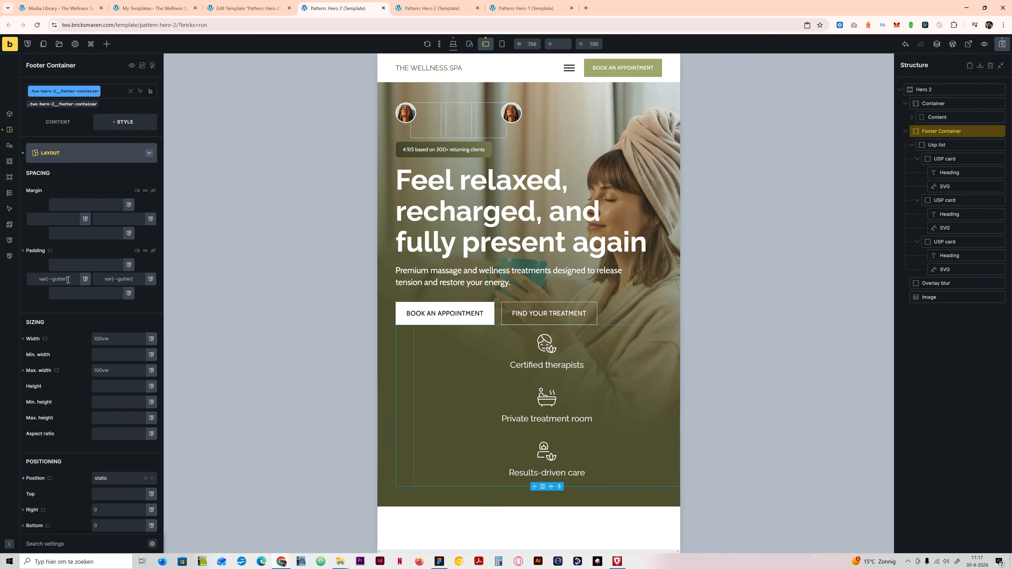
pyautogui.click(60, 280)
pyautogui.write('unset')
pyautogui.click(115, 279)
pyautogui.write('unset')
# Step: Set the Footer Container's width and max. width to 100% at mobile landscape
pyautogui.click(103, 342)
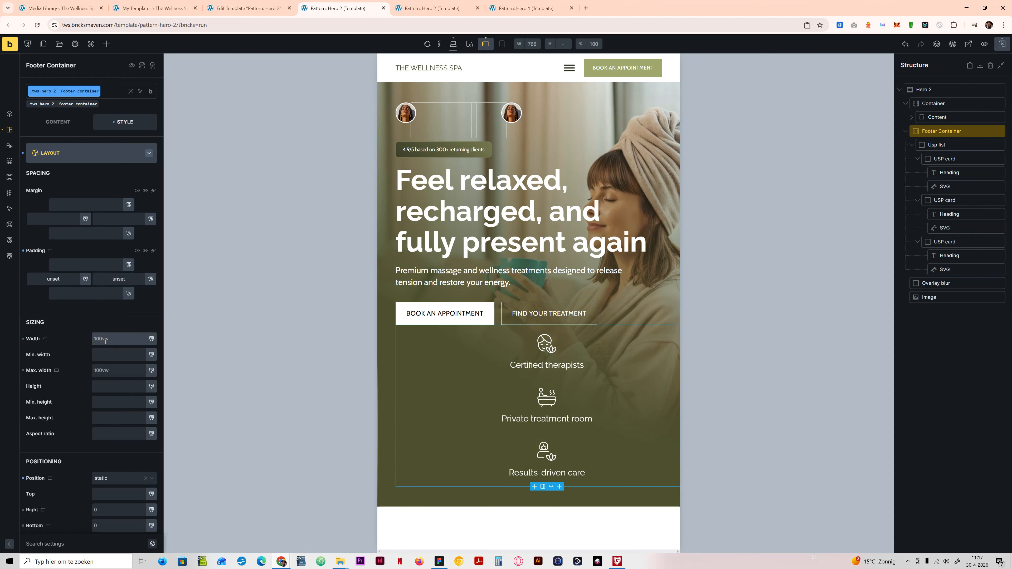
pyautogui.write('100%')
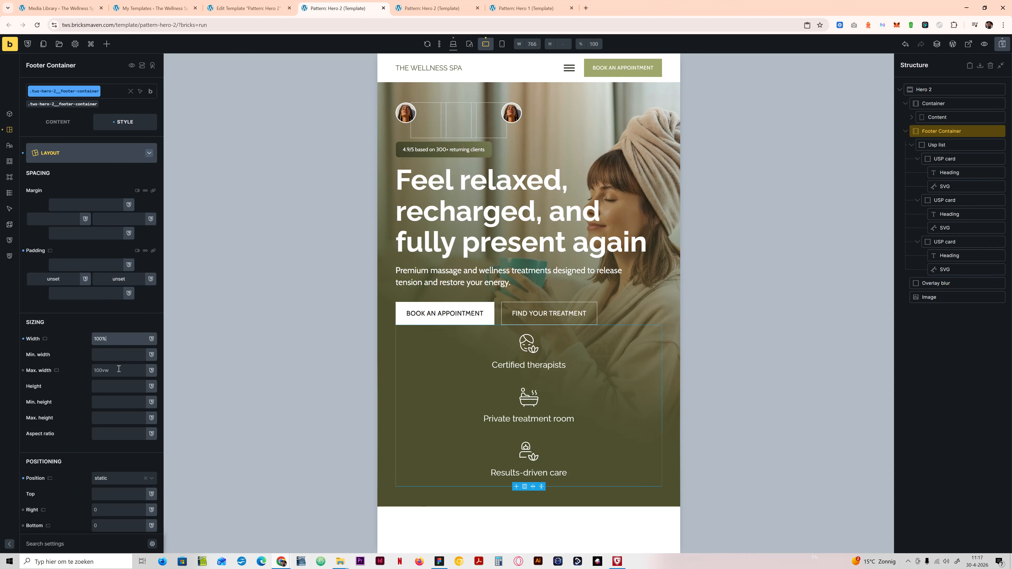
pyautogui.click(119, 369)
pyautogui.write('100%')
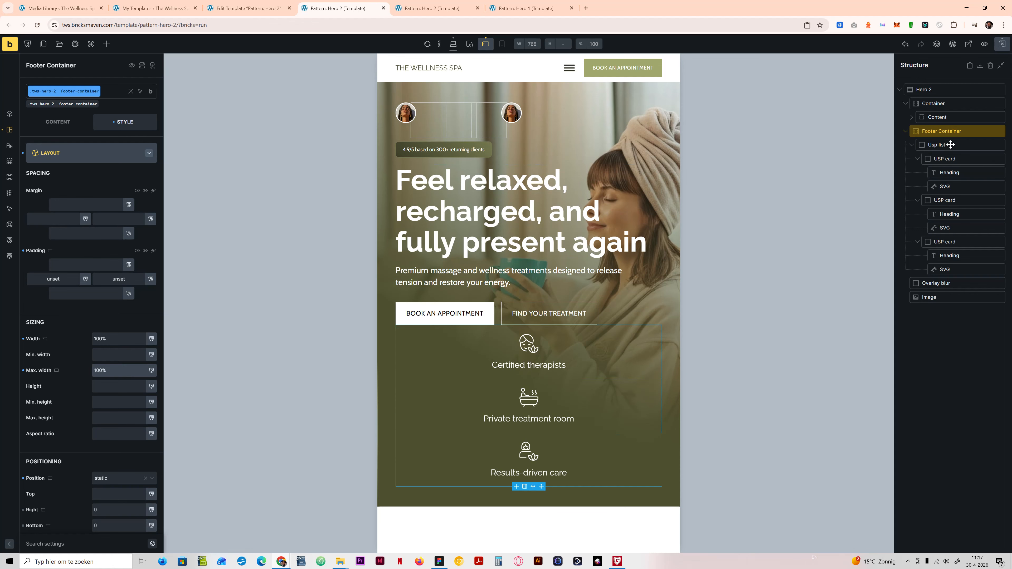
# Step: Set the Hero 2 section's row gap to var(--content-gap) at the mobile landscape breakpoint
pyautogui.click(944, 90)
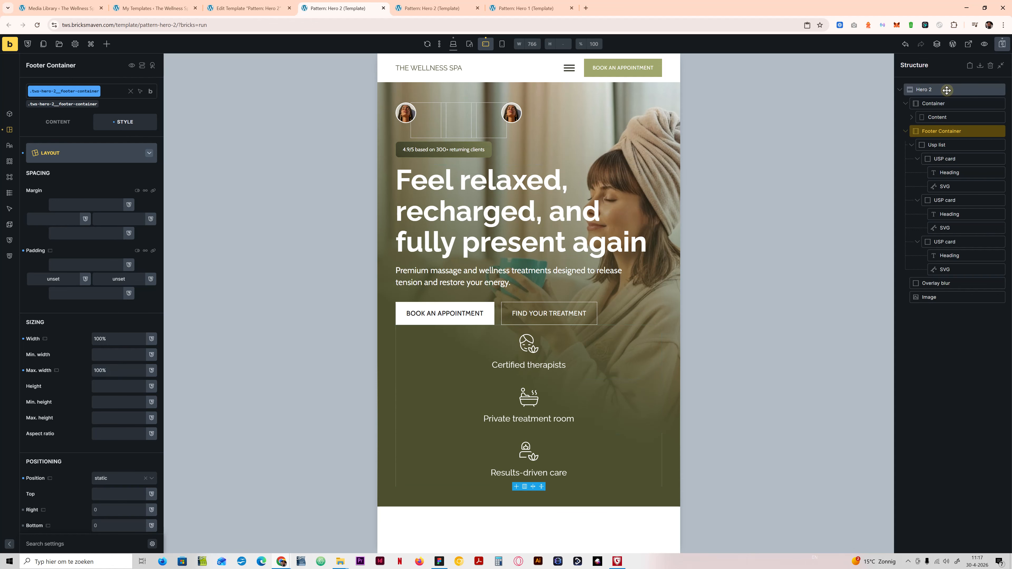
pyautogui.click(74, 123)
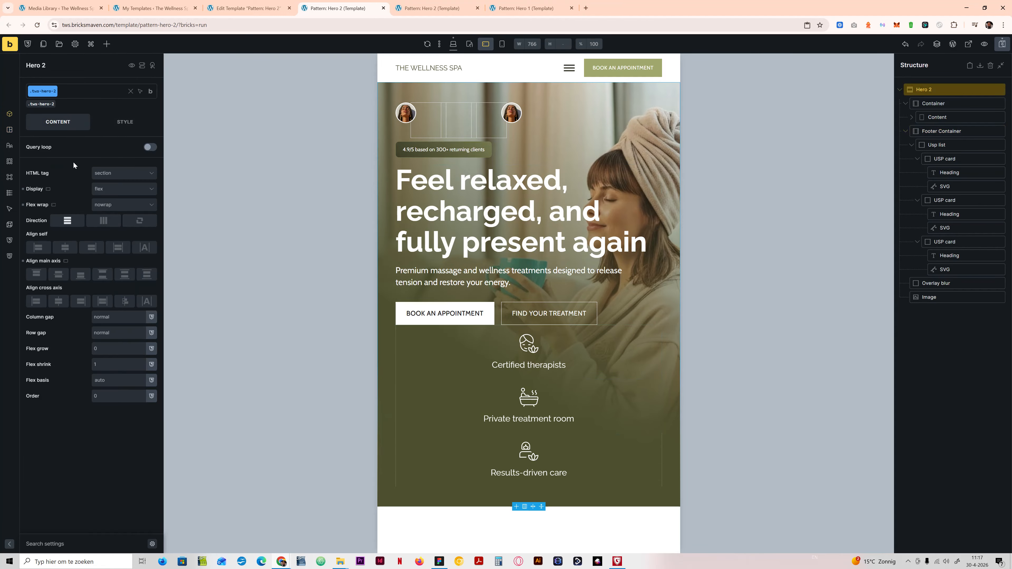
pyautogui.click(118, 330)
pyautogui.write('conte')
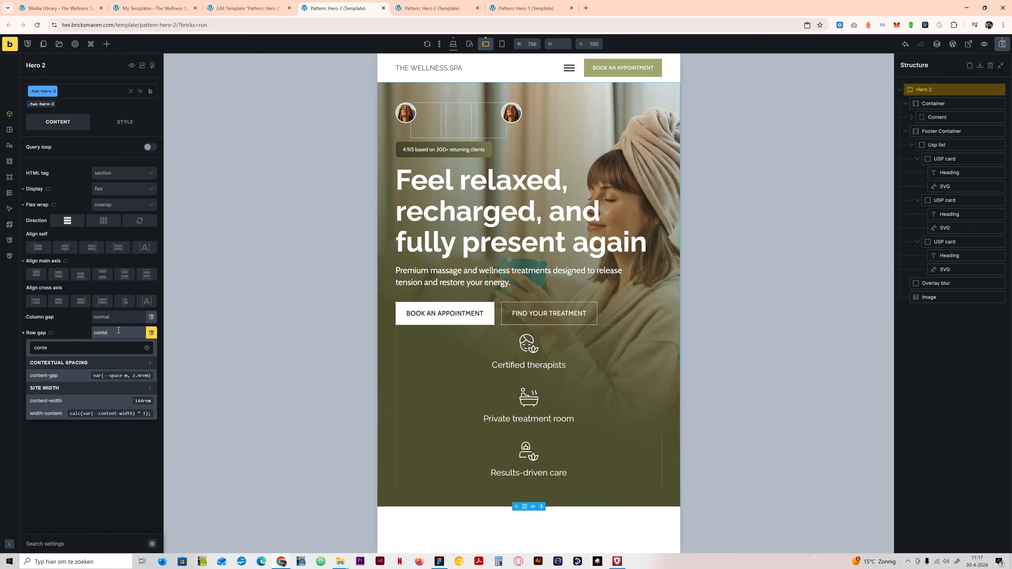
pyautogui.click(63, 376)
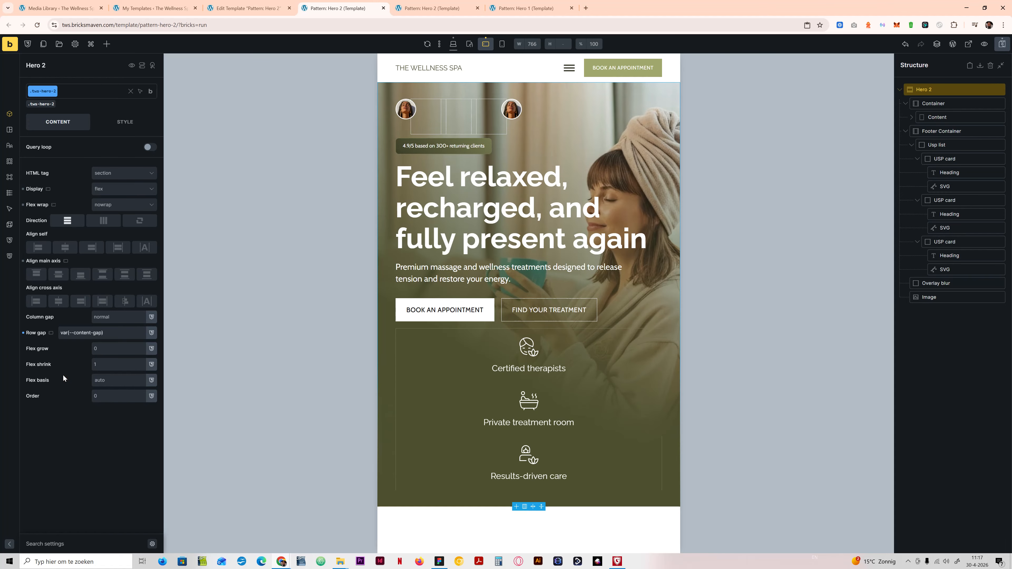
# Step: Set the USP card's flex direction to horizontal (row) at mobile landscape and compare it with the tablet portrait layout
pyautogui.click(949, 158)
pyautogui.click(106, 303)
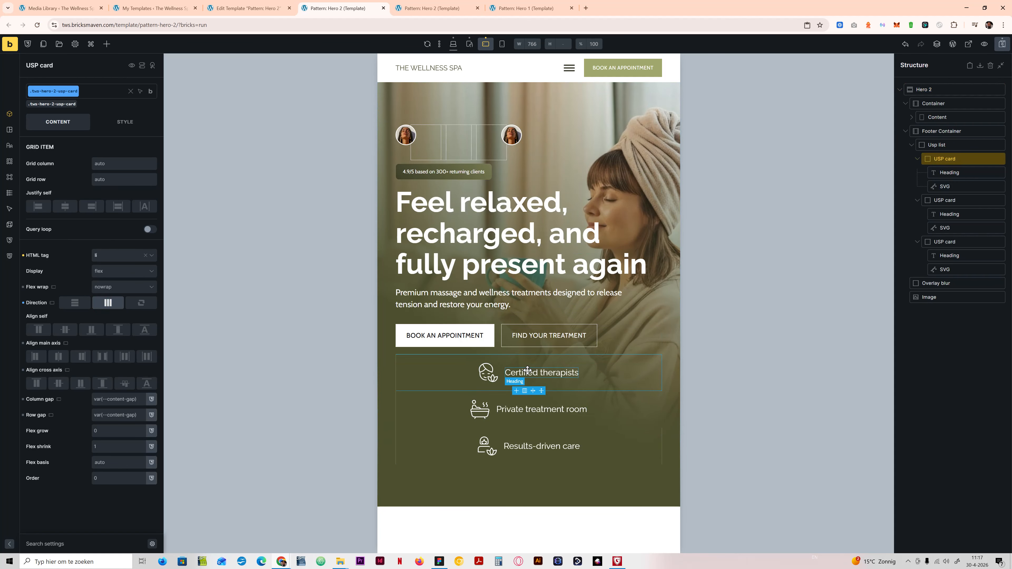
pyautogui.click(470, 44)
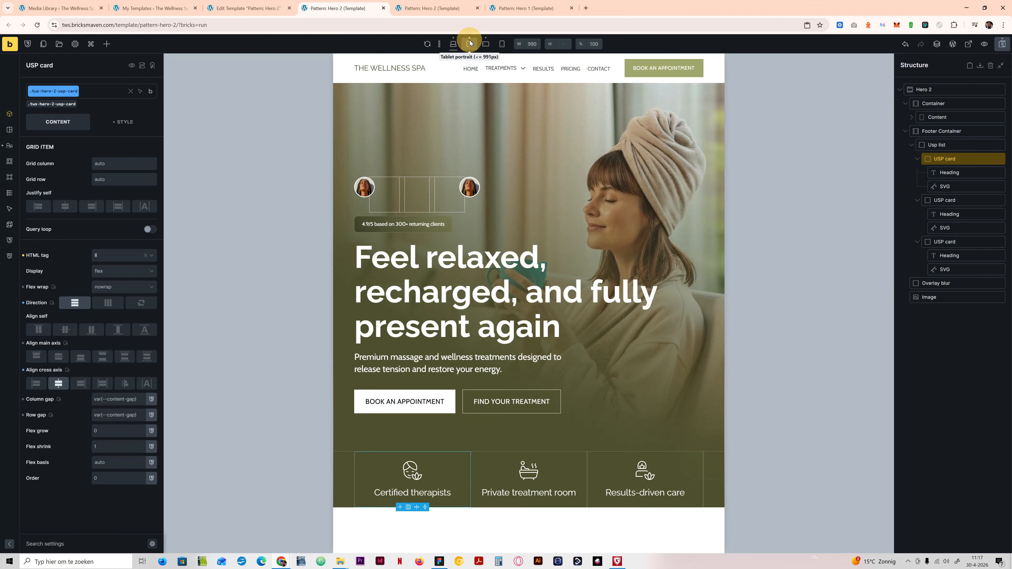
pyautogui.click(485, 43)
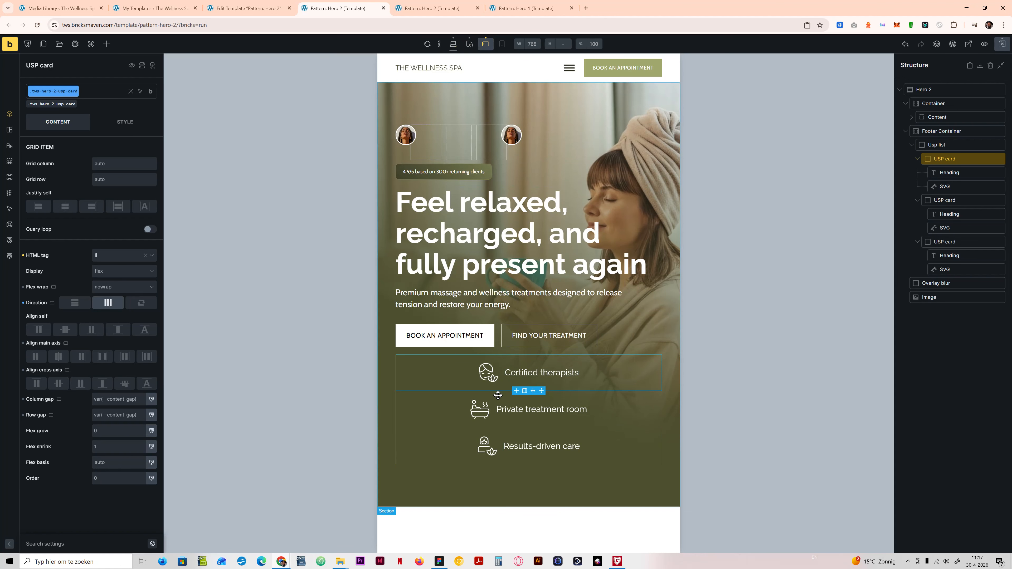
pyautogui.click(1002, 44)
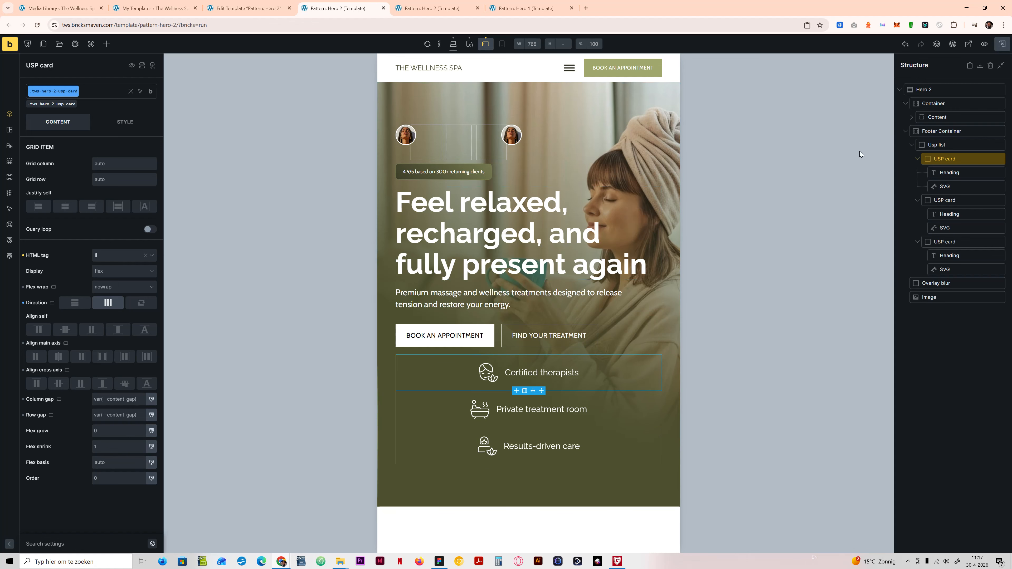
# Step: Open the Footer Container's layout style settings at the mobile landscape breakpoint
pyautogui.click(947, 131)
pyautogui.click(123, 121)
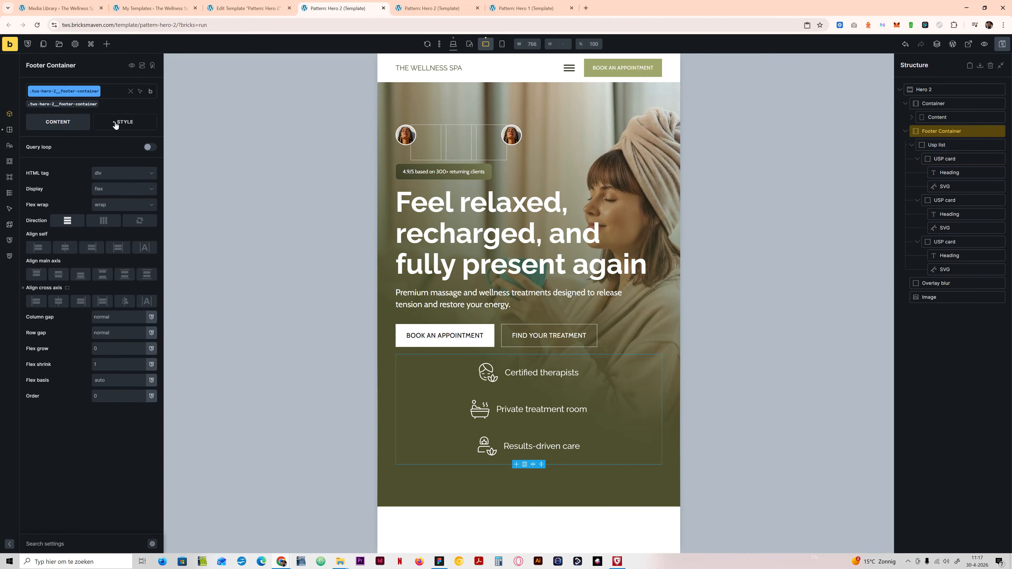
pyautogui.click(82, 155)
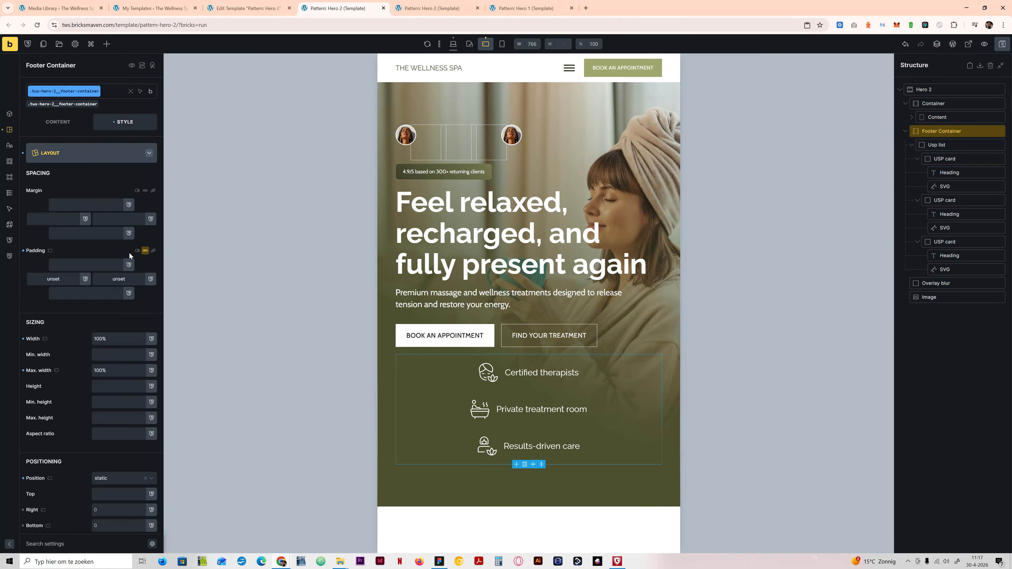
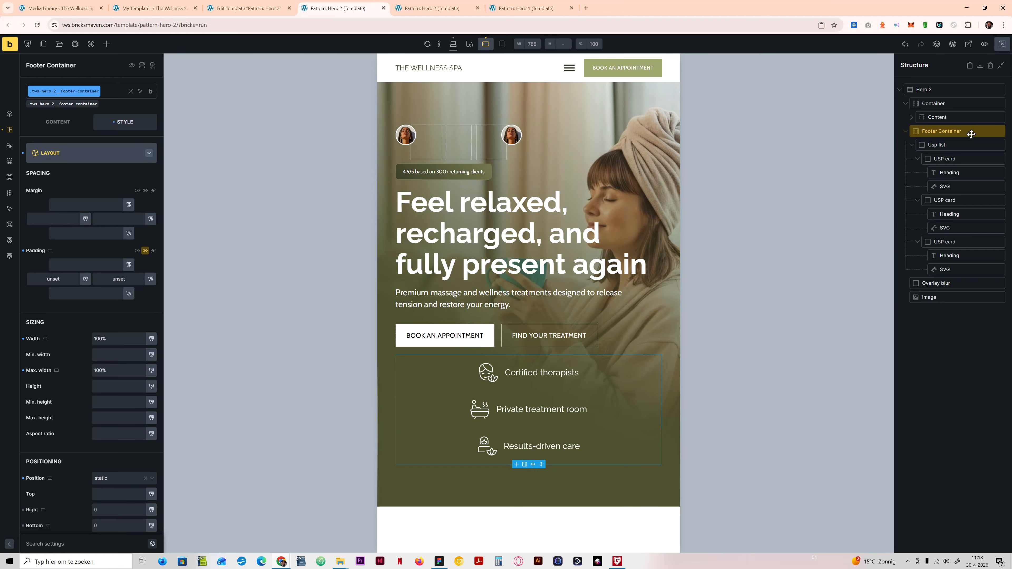
# Step: Set the Hero 2 section's bottom padding to 0 for the mobile landscape breakpoint
pyautogui.click(964, 90)
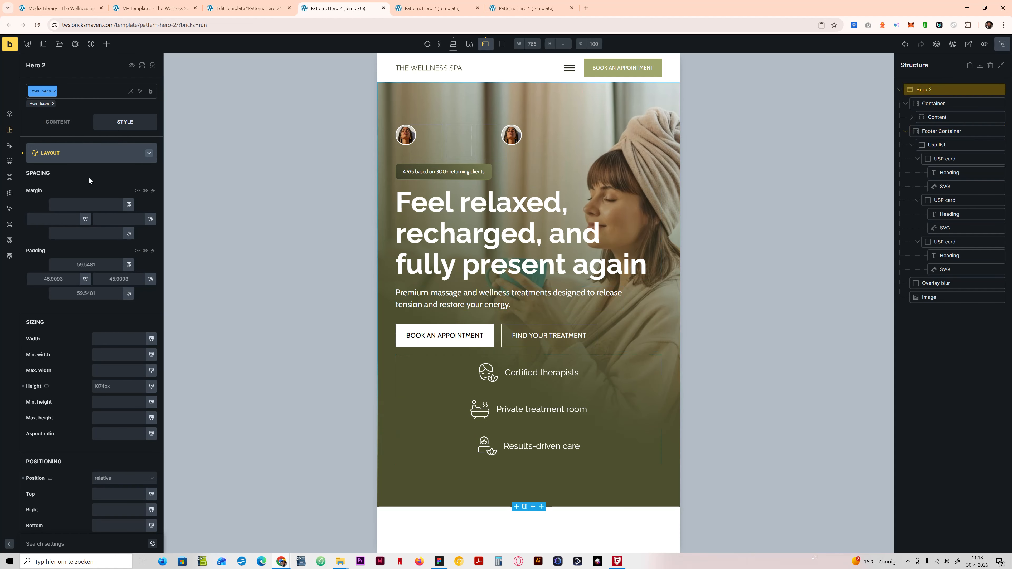
pyautogui.click(90, 295)
pyautogui.write('unset')
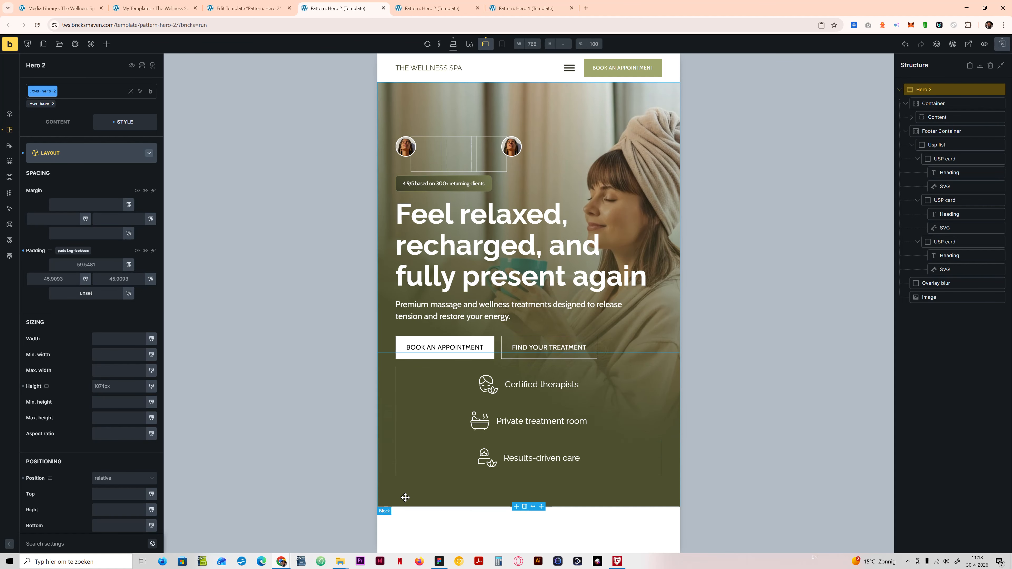
pyautogui.write('0')
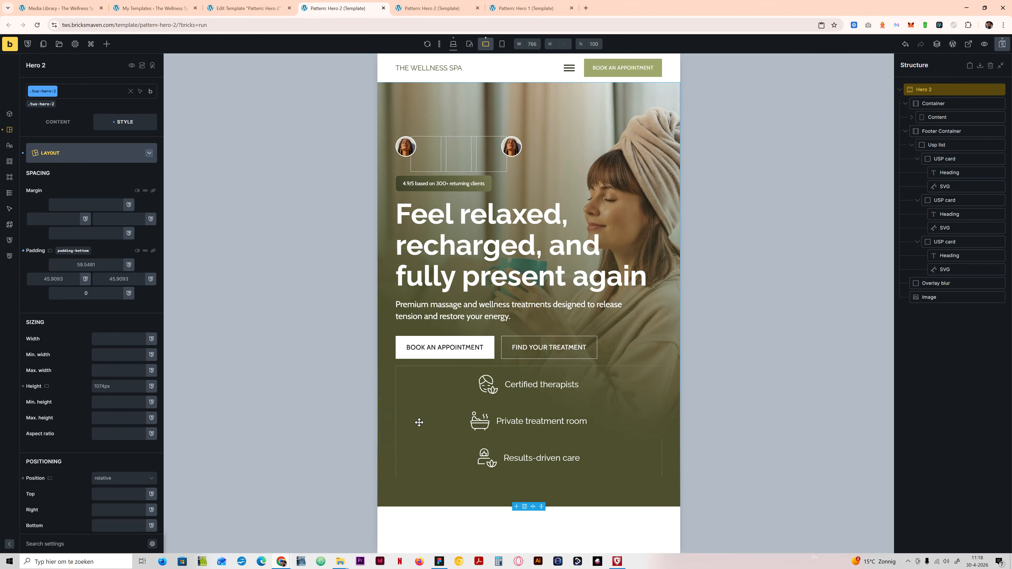
pyautogui.click(411, 499)
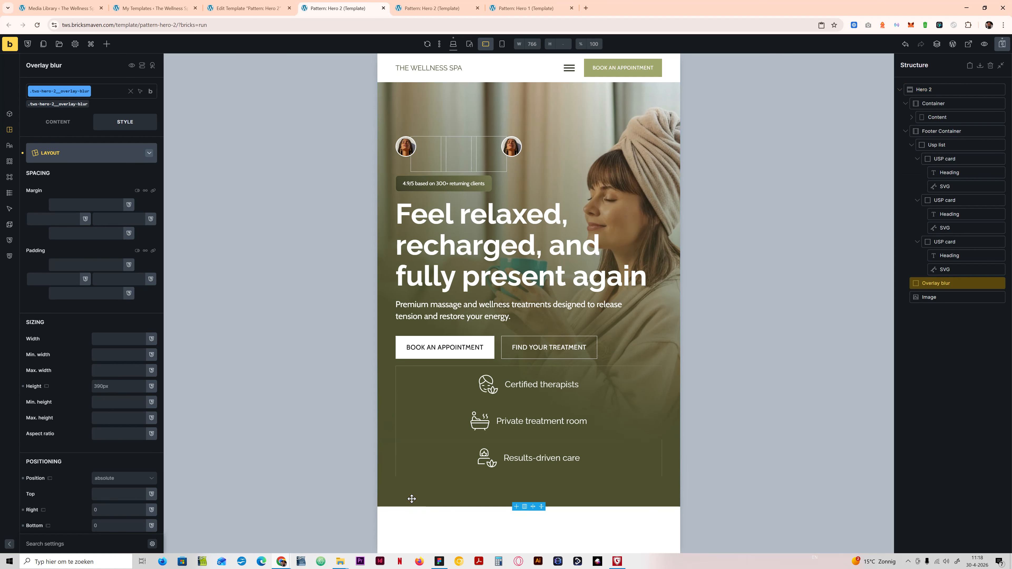
# Step: Select the Footer Container, save the template and check the hero at the mobile portrait breakpoint
pyautogui.click(943, 130)
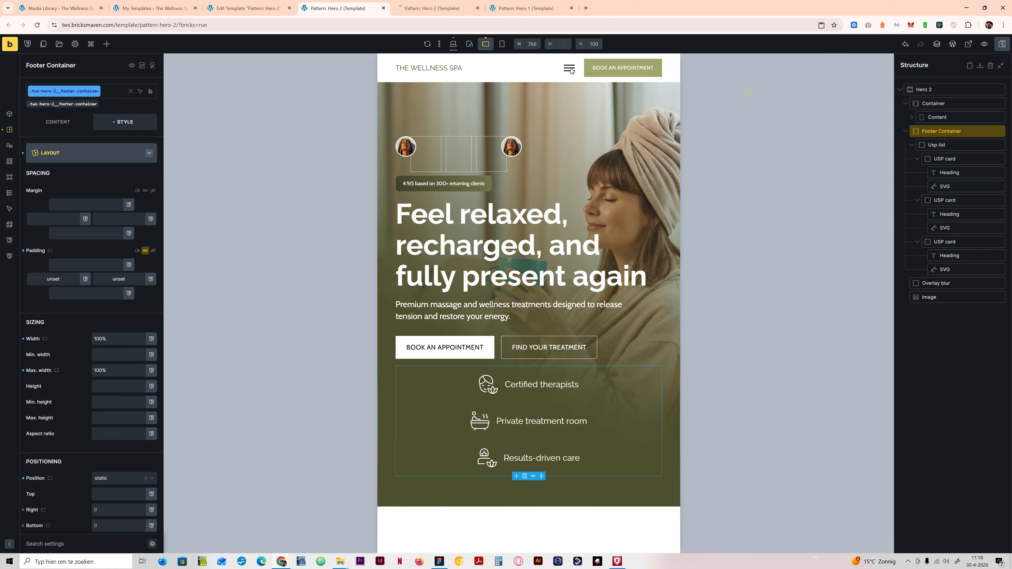
pyautogui.hotkey('ctrl', 's')
pyautogui.click(502, 44)
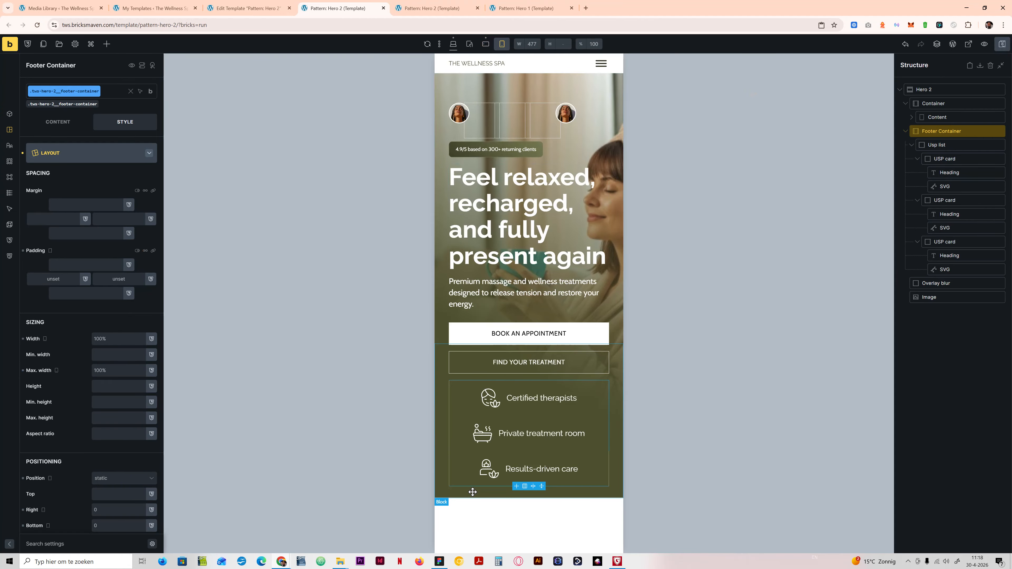
# Step: Set the Footer Container's top margin to auto at the mobile landscape breakpoint and save the template
pyautogui.click(485, 44)
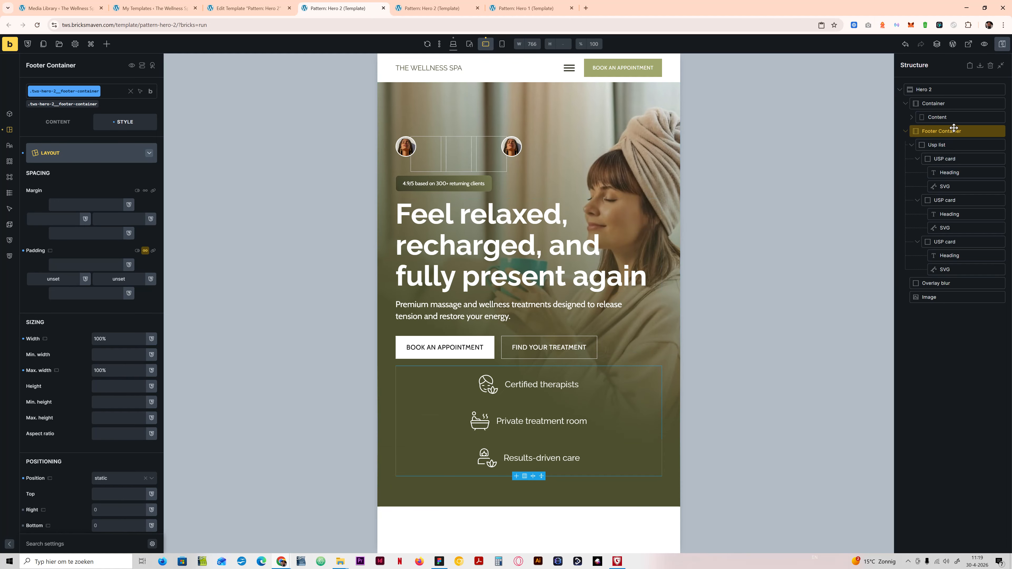
pyautogui.click(90, 203)
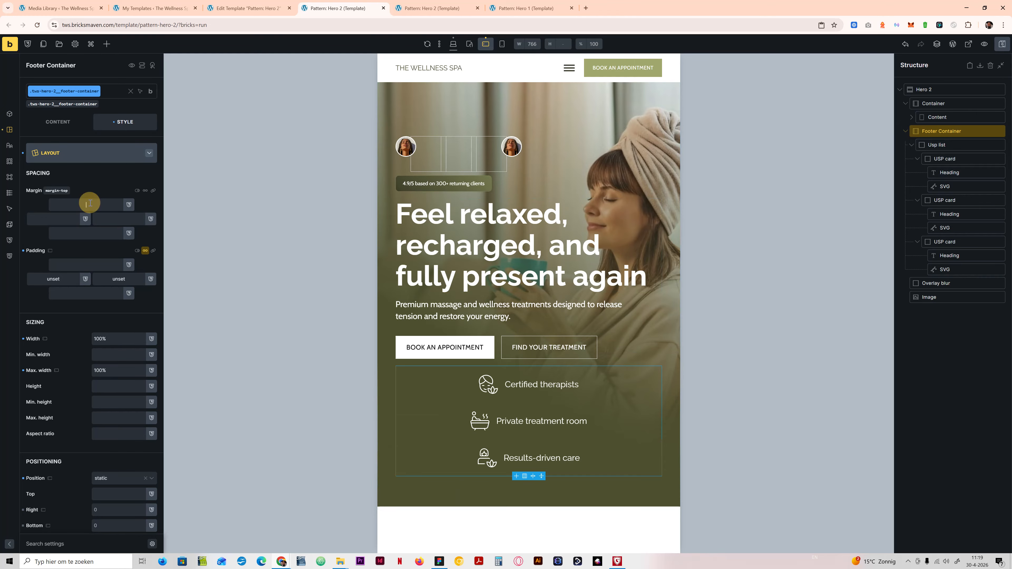
pyautogui.write('auto')
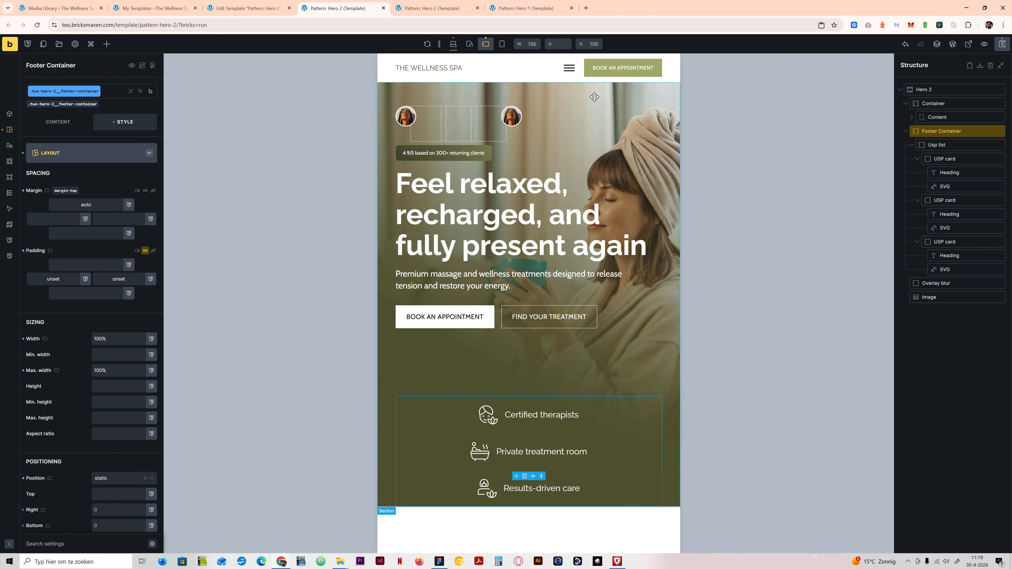
pyautogui.click(1002, 44)
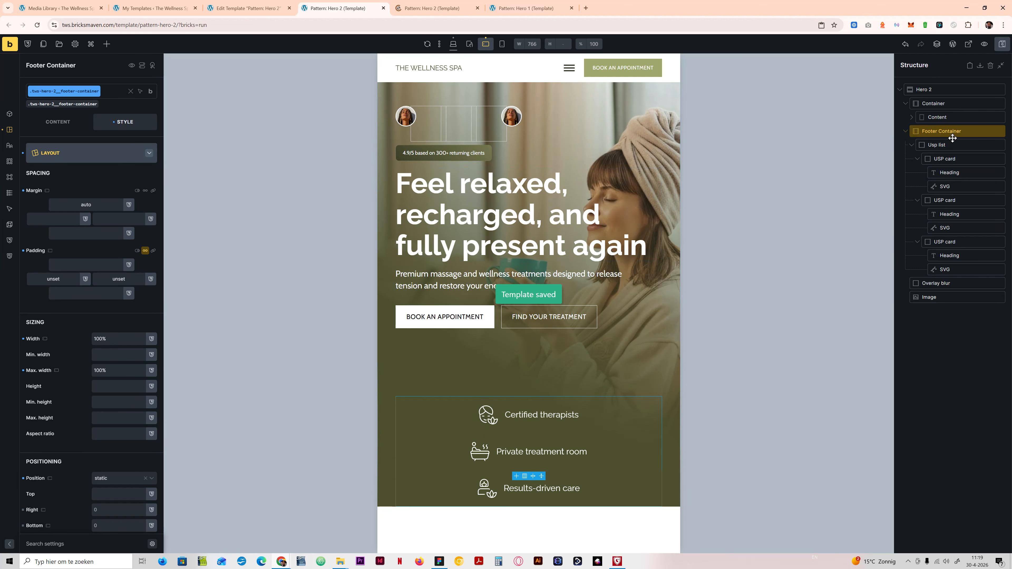
# Step: Check the hero in mobile portrait, then reload the front-end preview and narrow it to a width of 703
pyautogui.click(501, 45)
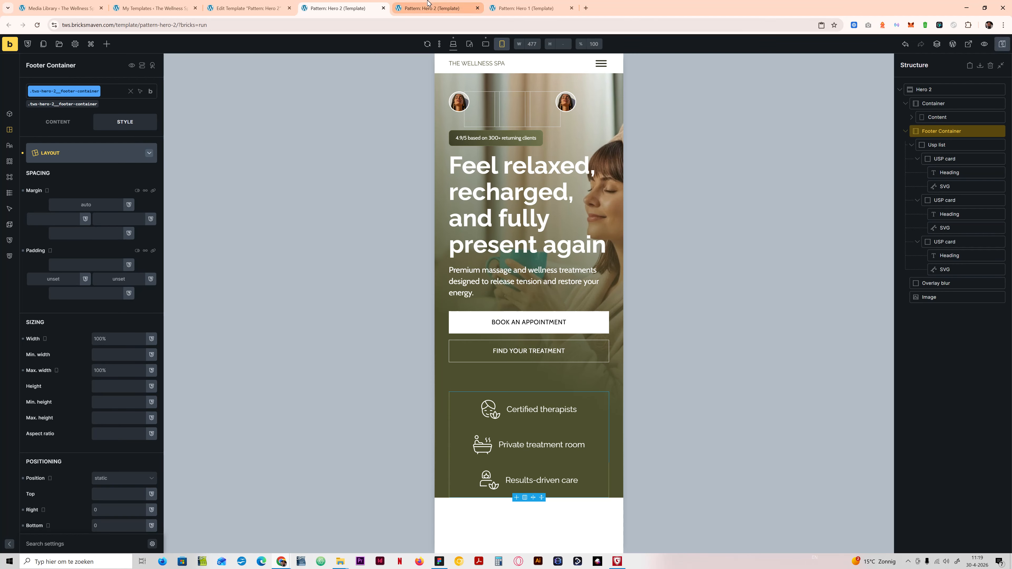
pyautogui.click(430, 8)
pyautogui.click(36, 25)
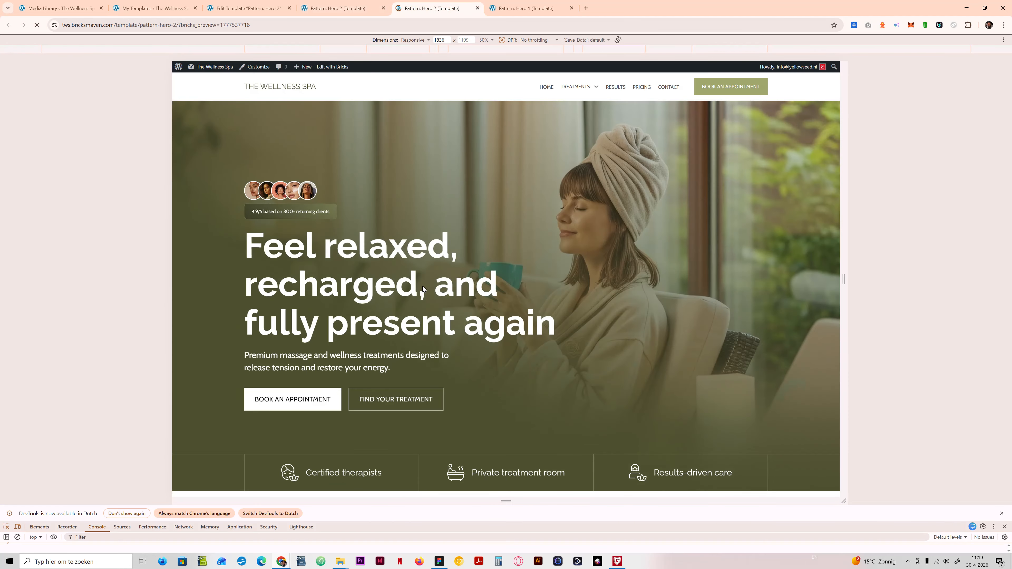
pyautogui.click(110, 327)
pyautogui.moveTo(843, 277); pyautogui.dragTo(637, 274)
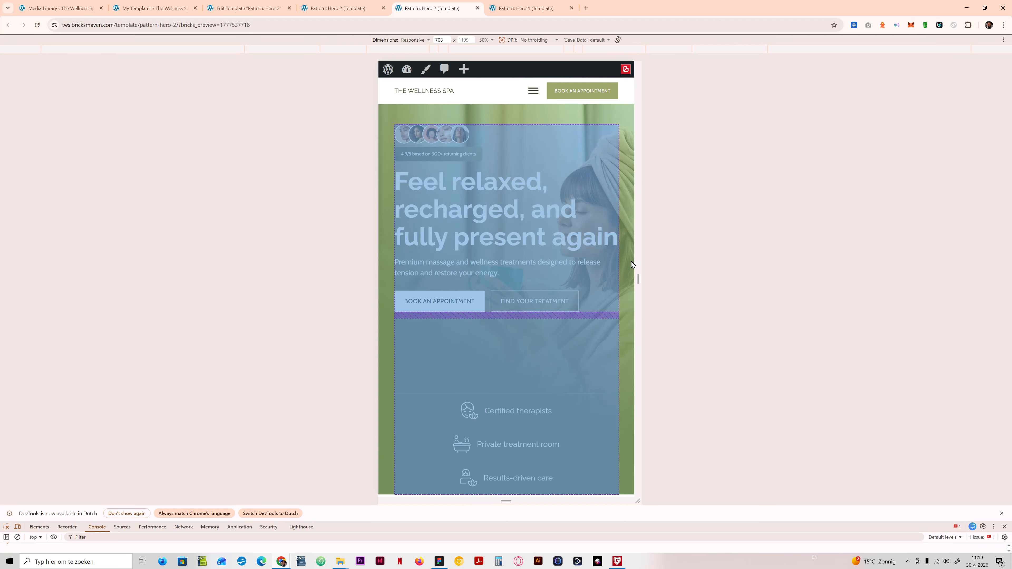
# Step: Set the Hero 2 section's height to 100% at the mobile landscape breakpoint, save and view the preview
pyautogui.click(346, 5)
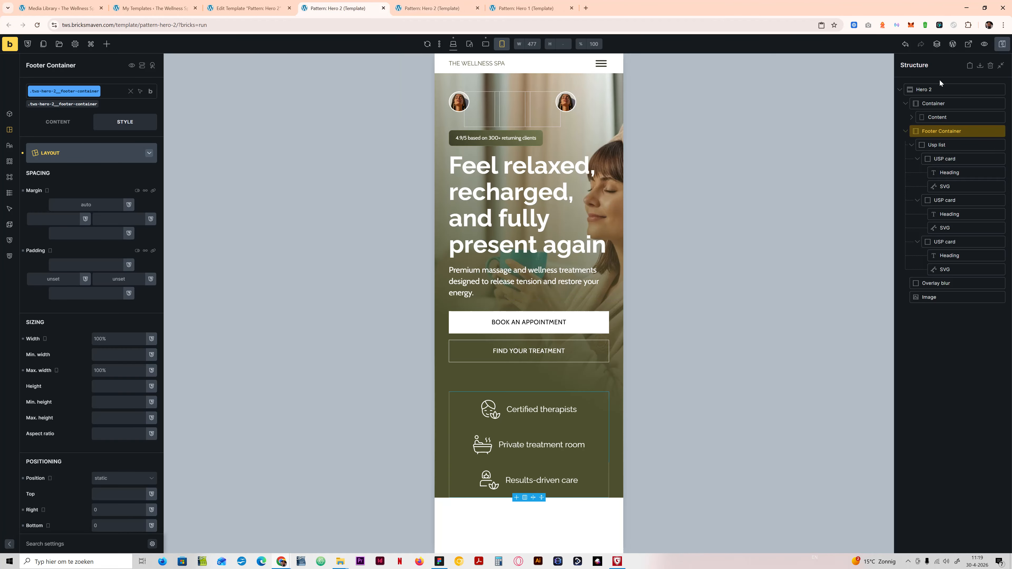
pyautogui.click(943, 90)
pyautogui.click(485, 44)
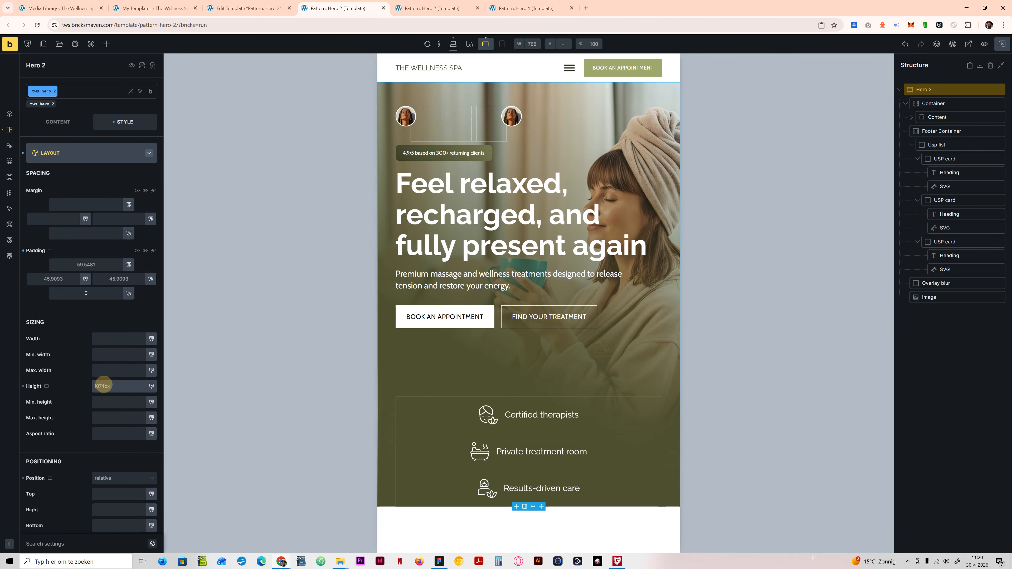
pyautogui.write('100%')
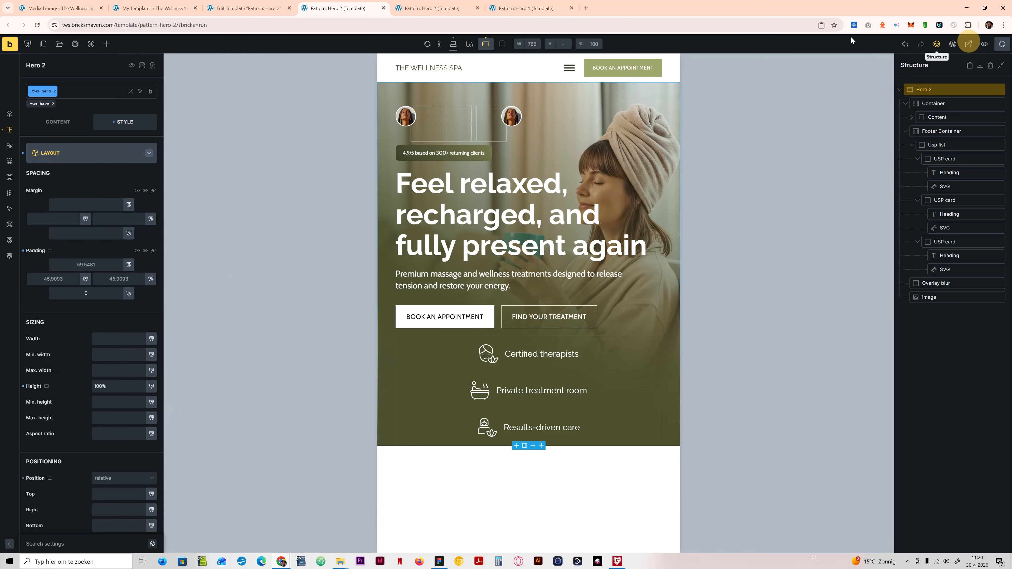
pyautogui.click(968, 44)
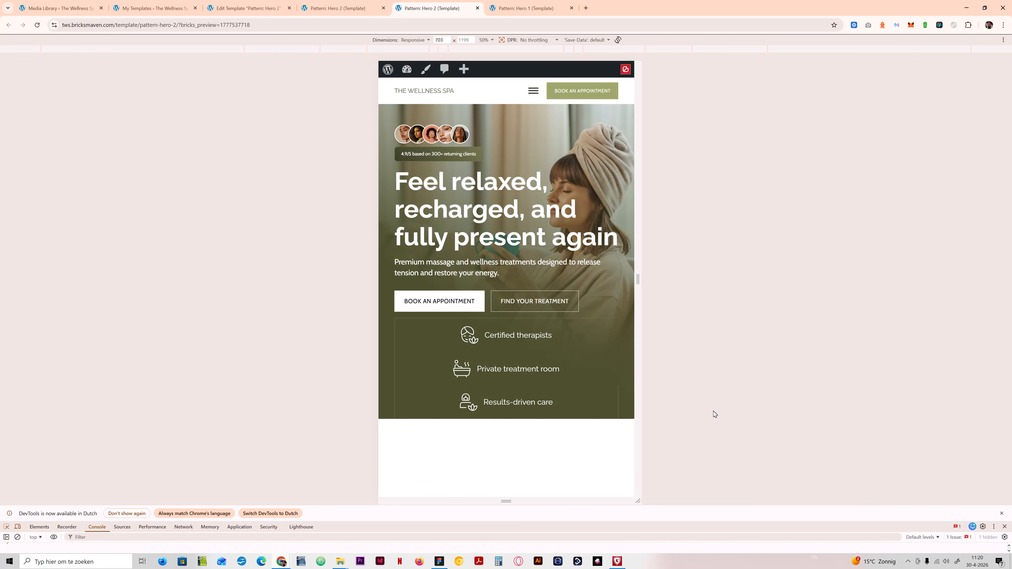
# Step: Return to the builder and compare the hero's layout at the tablet portrait and mobile landscape breakpoints
pyautogui.moveTo(359, 15)
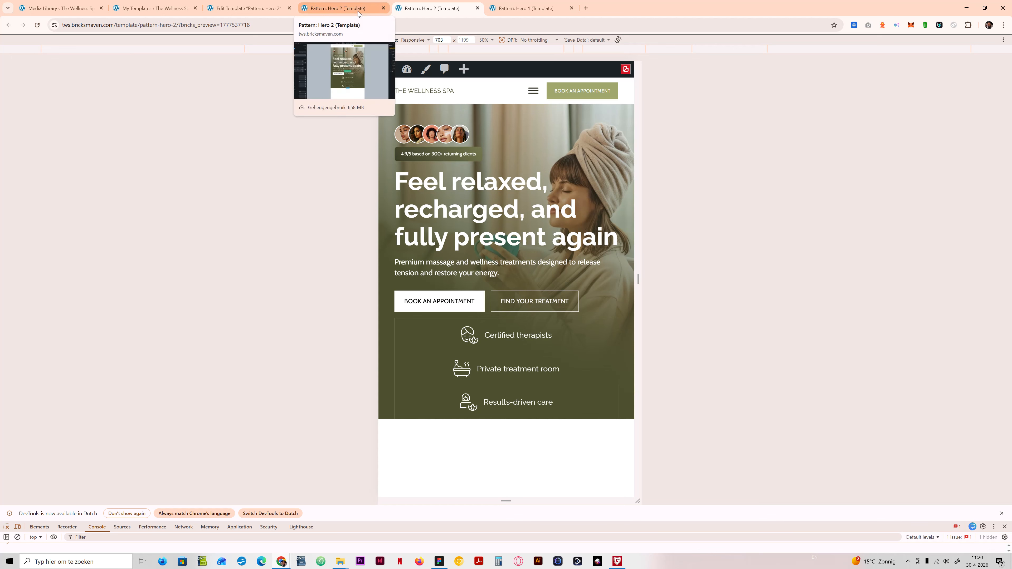
pyautogui.click(359, 8)
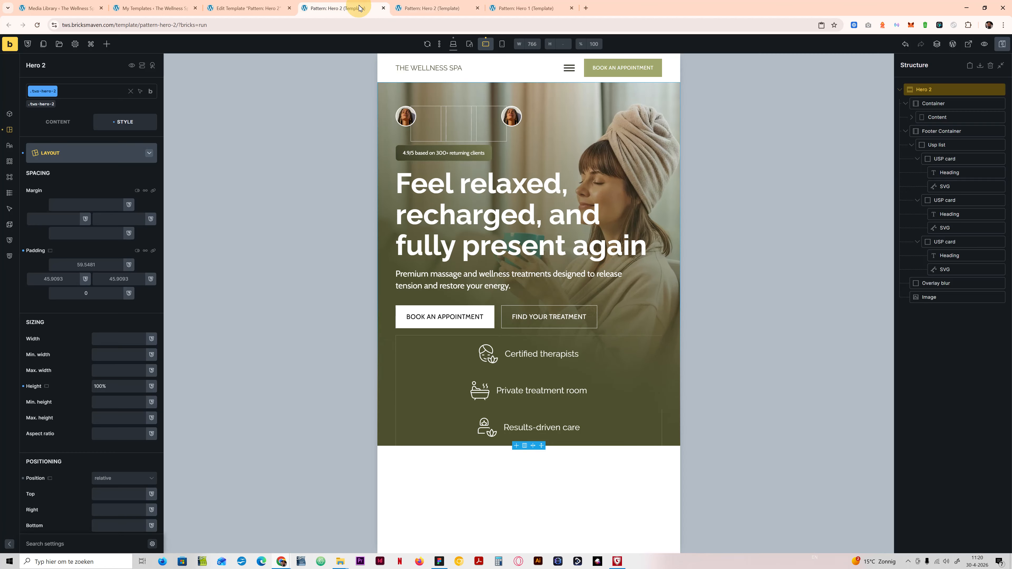
pyautogui.click(471, 44)
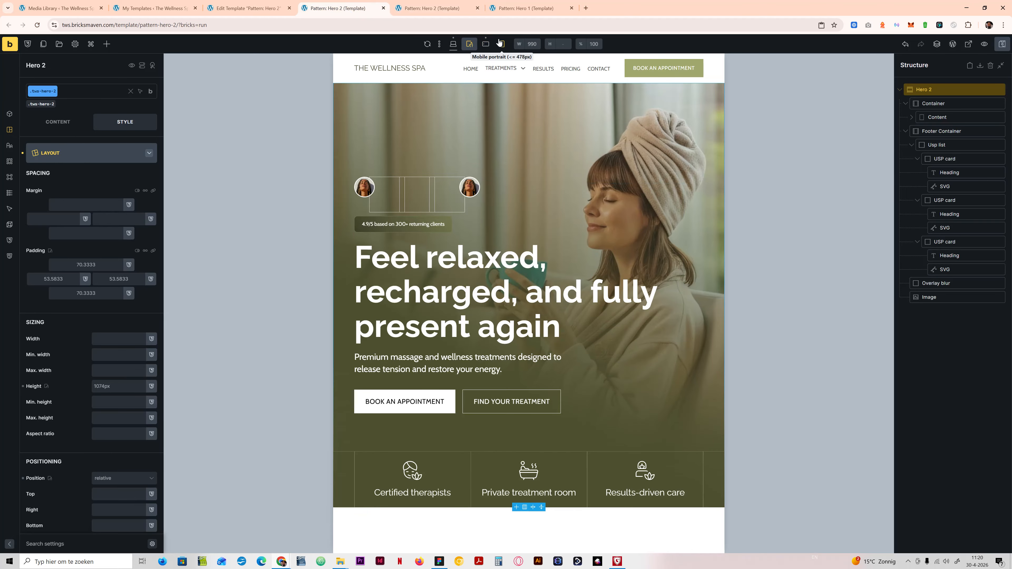
pyautogui.click(485, 44)
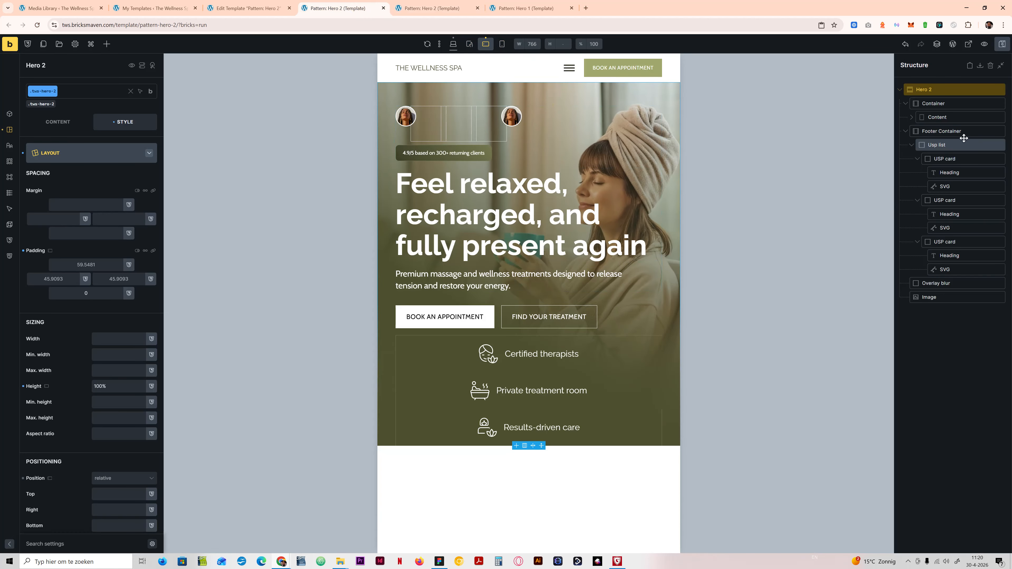
# Step: Clear the Footer Container's width and max width overrides at the mobile landscape breakpoint
pyautogui.click(959, 132)
pyautogui.click(111, 340)
pyautogui.moveTo(107, 341); pyautogui.dragTo(89, 341)
pyautogui.press('BackSpace')
pyautogui.moveTo(116, 372); pyautogui.dragTo(59, 370)
pyautogui.press('BackSpace')
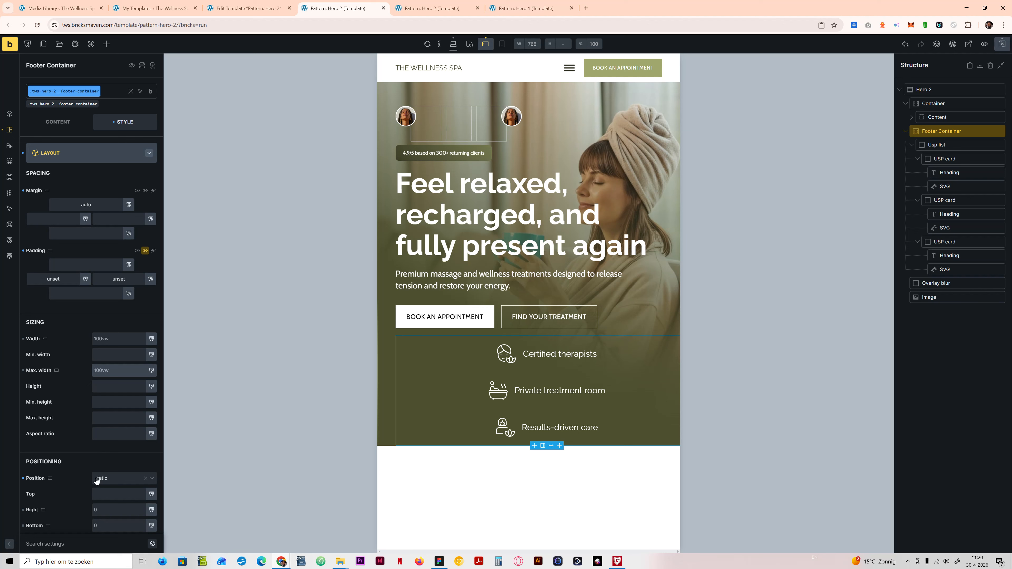
# Step: Compare the Footer Container's sizing and positioning values between the desktop and mobile landscape breakpoints
pyautogui.scroll(-3, 98, 401)
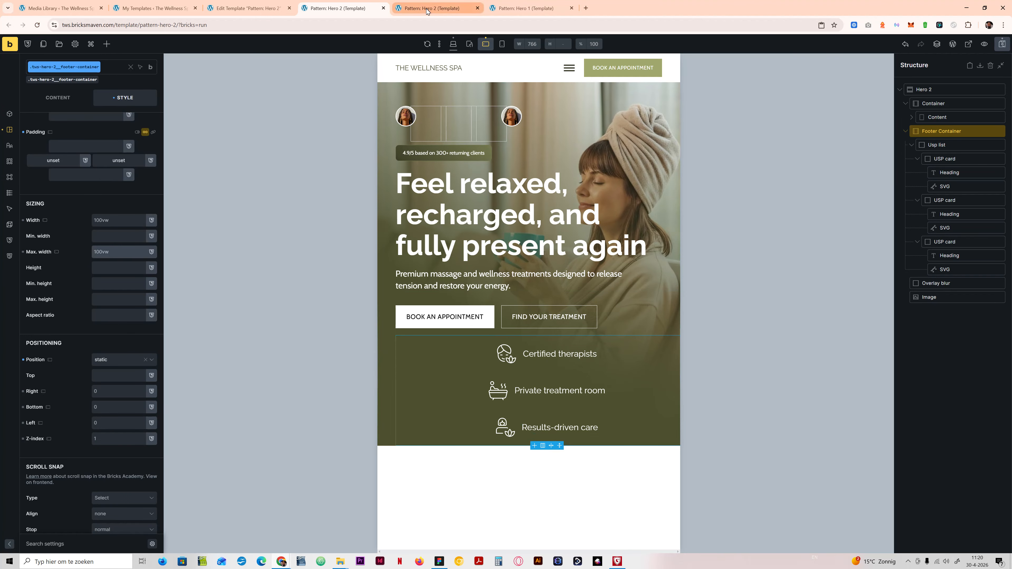
pyautogui.click(453, 44)
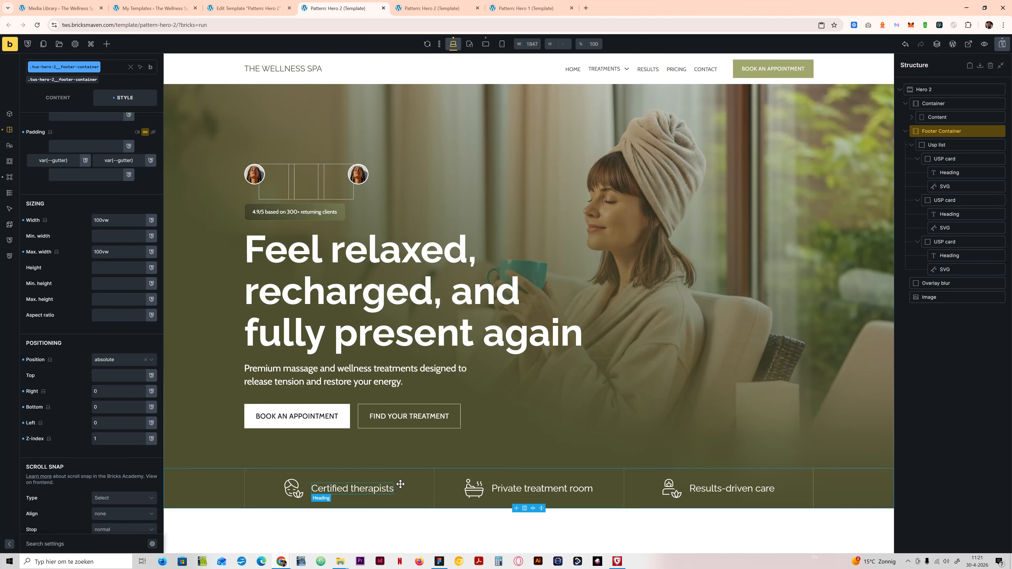
pyautogui.click(487, 44)
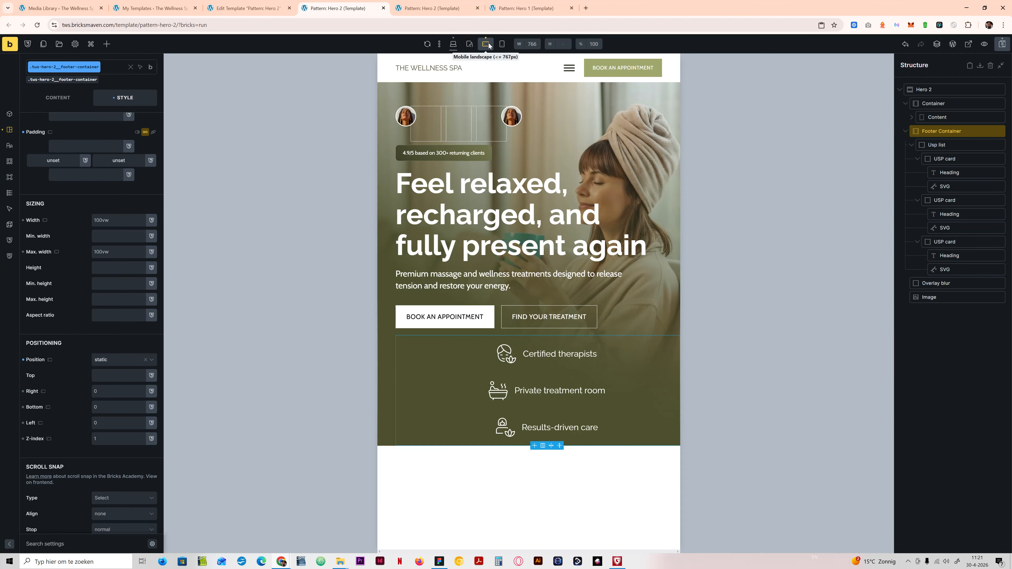
# Step: Stretch the Footer Container across the section with a left margin of -50vw, left offset of 50% and relative position
pyautogui.scroll(3, 98, 342)
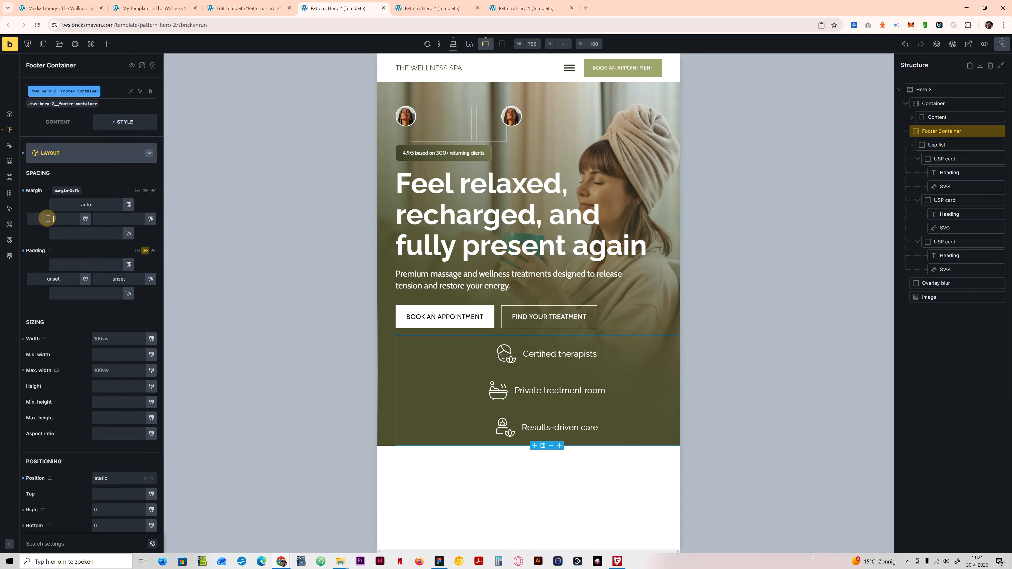
pyautogui.write('-50vw')
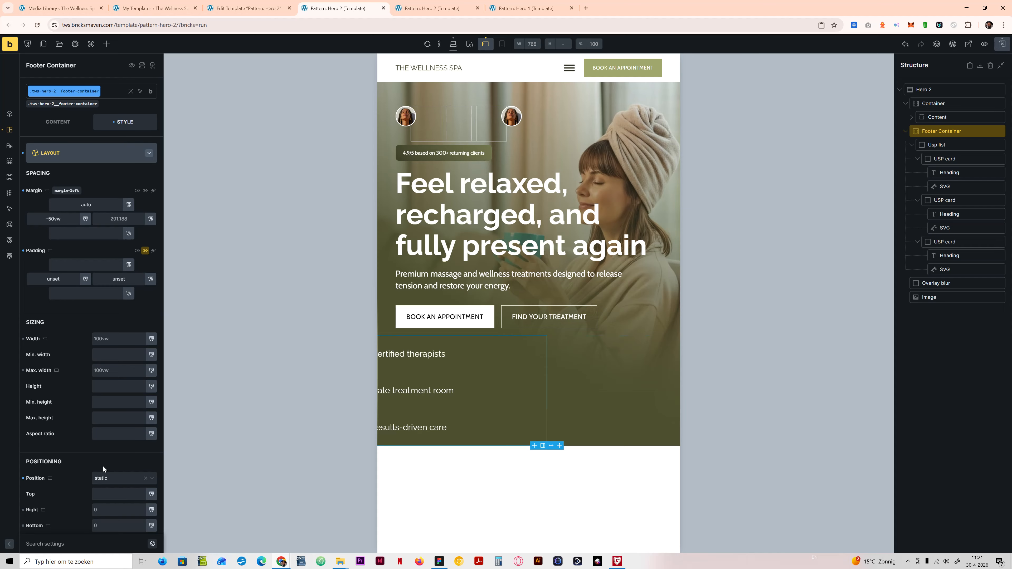
pyautogui.scroll(-5, 103, 468)
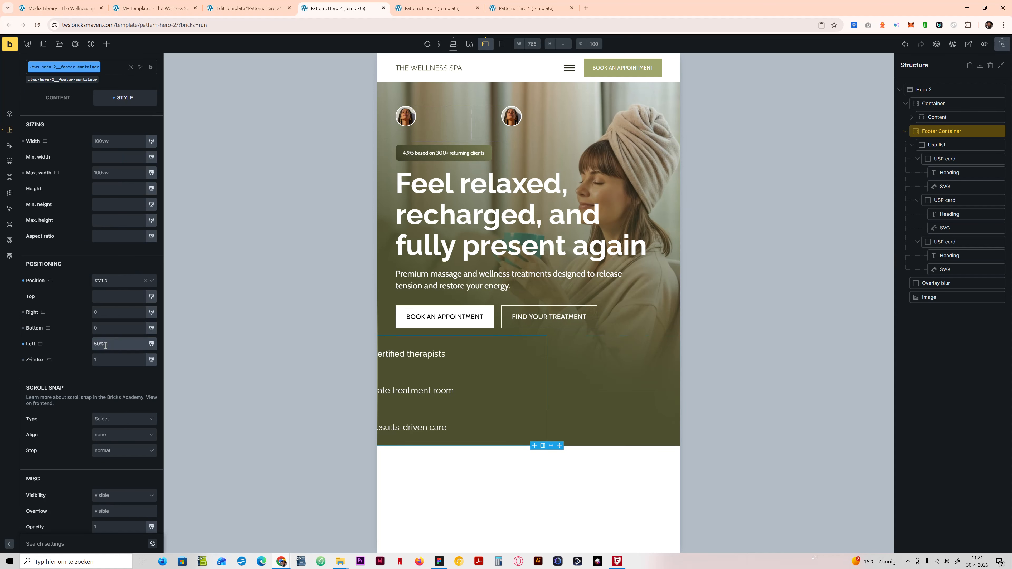
pyautogui.click(118, 280)
pyautogui.click(113, 291)
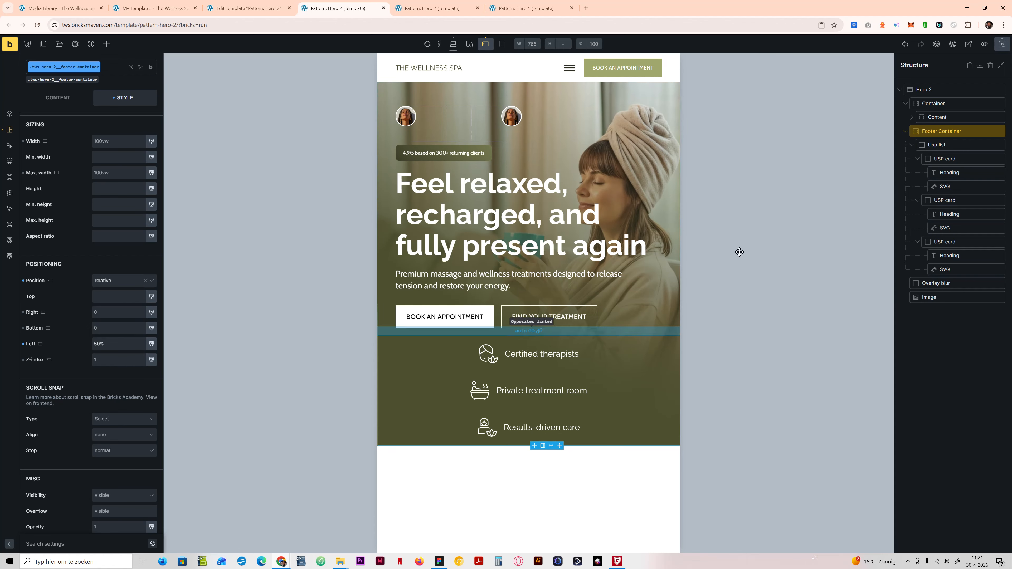
# Step: Select the Usp list and examine how it spans the hero at the mobile portrait, mobile landscape and desktop breakpoints
pyautogui.click(950, 145)
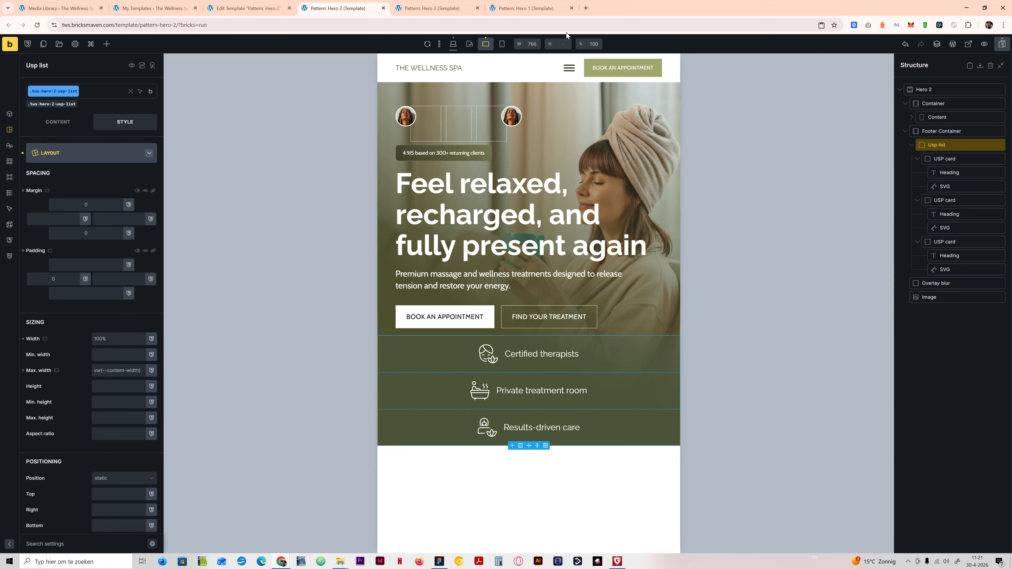
pyautogui.click(500, 44)
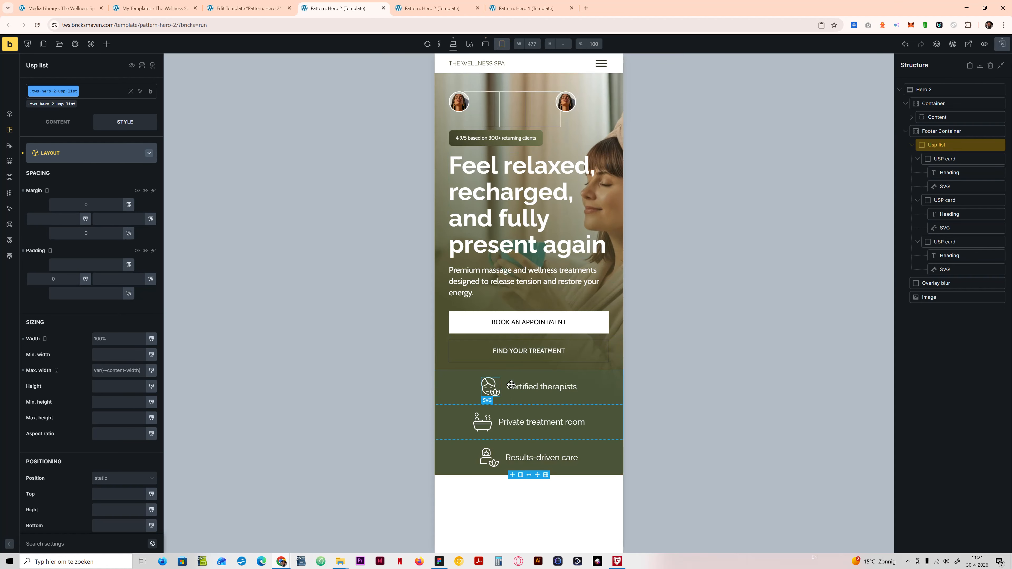
pyautogui.click(485, 43)
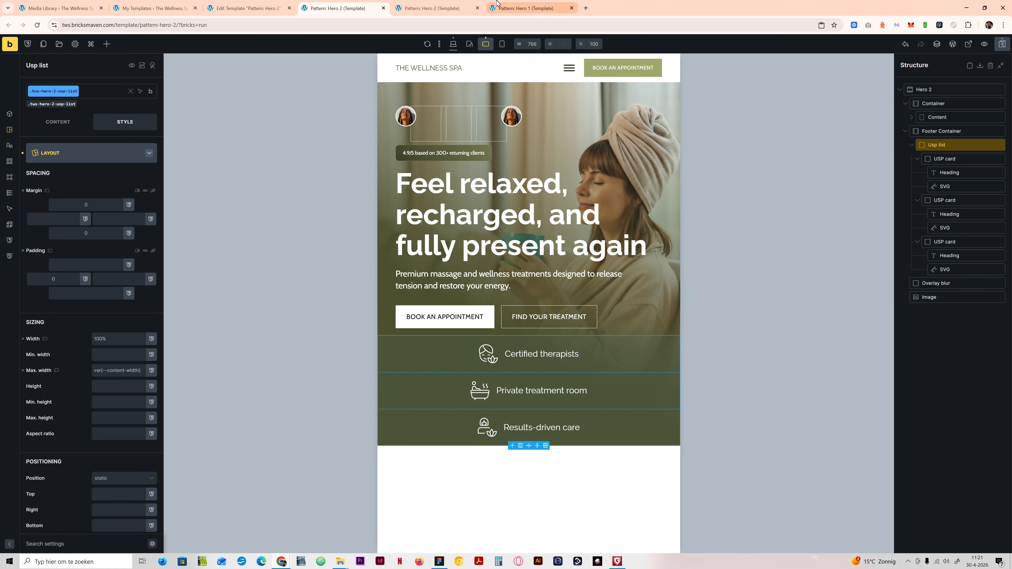
pyautogui.click(453, 44)
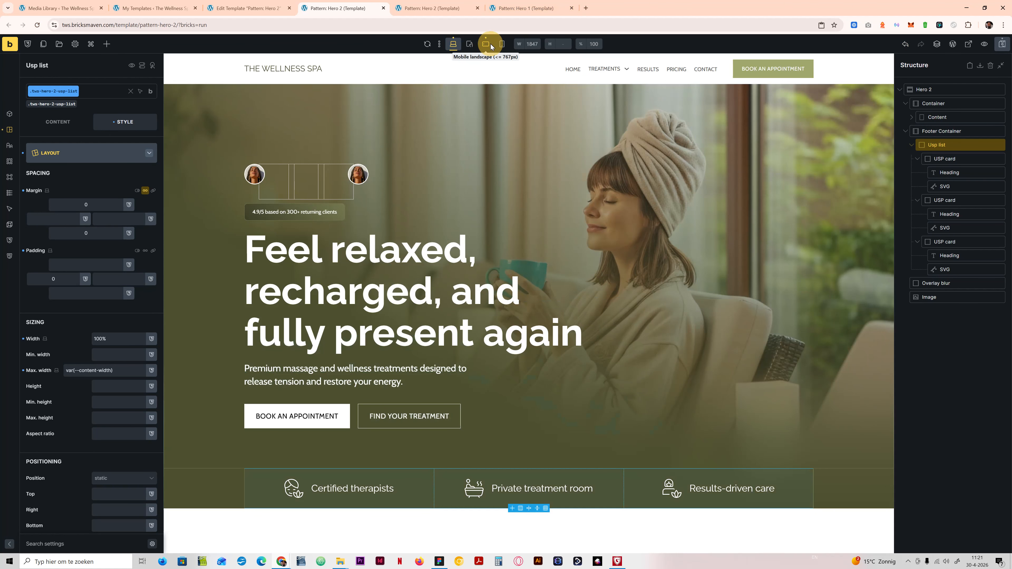
pyautogui.click(490, 46)
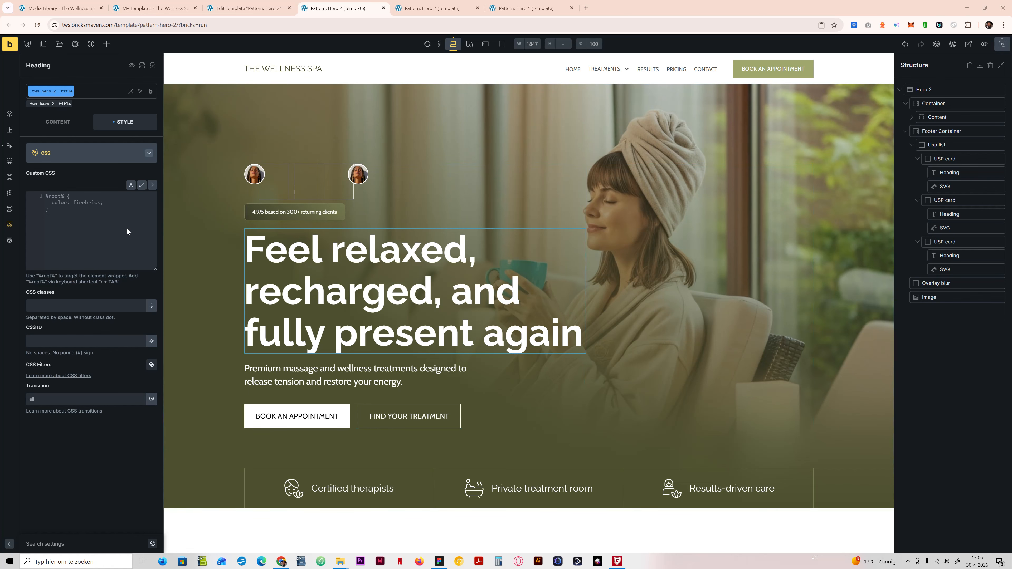
# Step: Try unset as the Footer Container's left and right padding at the mobile landscape breakpoint
pyautogui.click(485, 45)
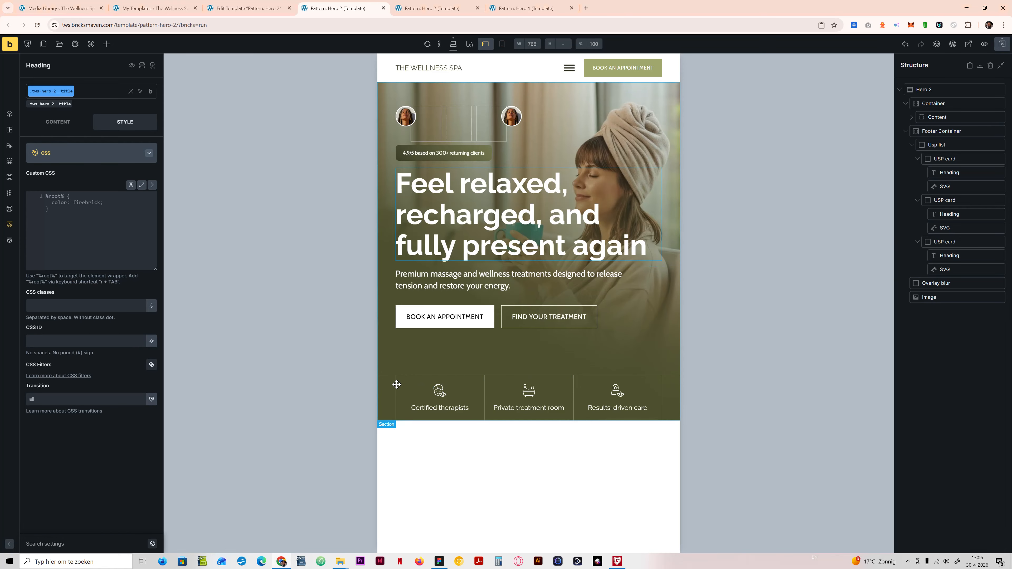
pyautogui.click(945, 132)
pyautogui.click(125, 155)
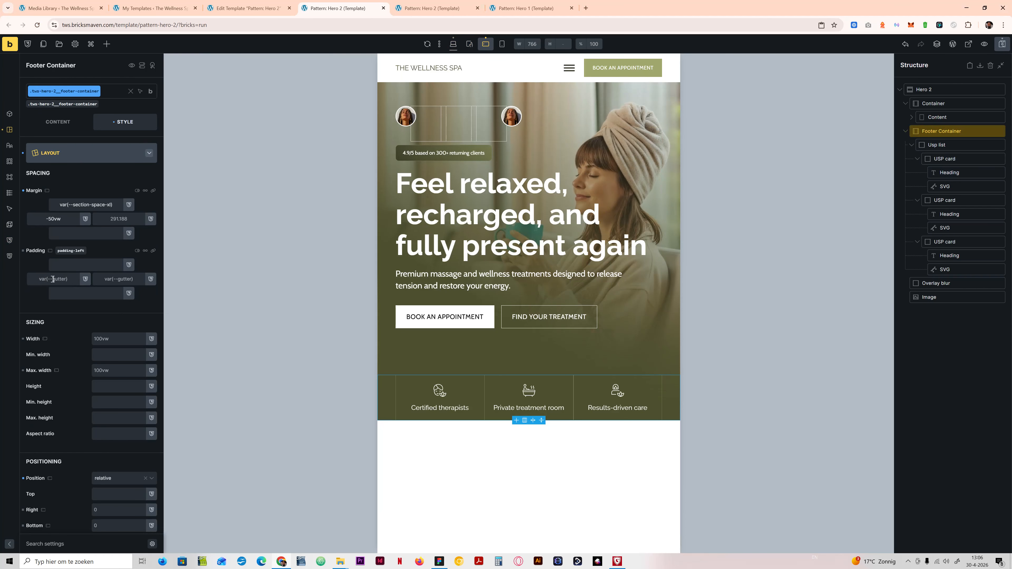
pyautogui.write('set')
pyautogui.click(117, 279)
pyautogui.write('y')
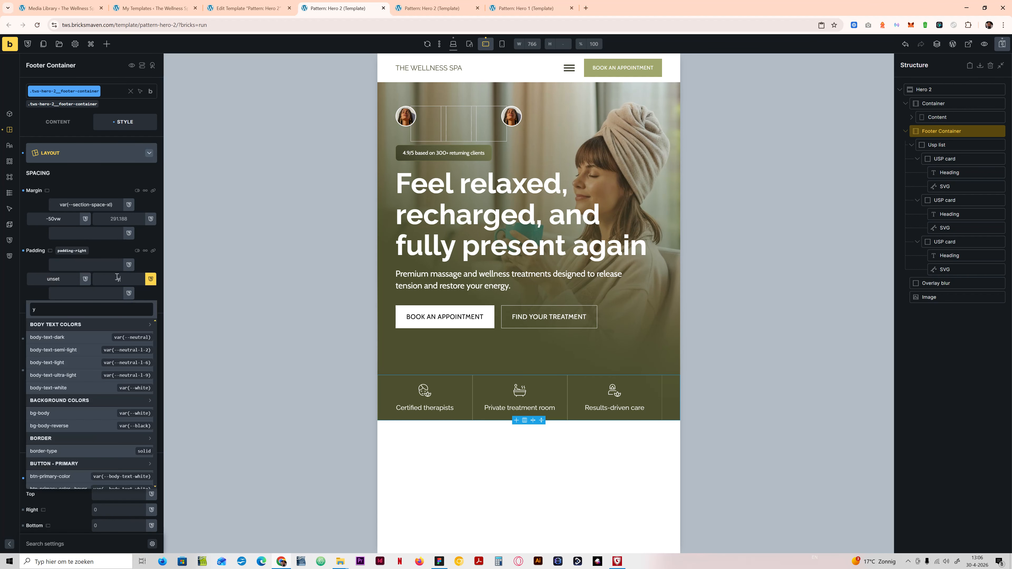
pyautogui.press('BackSpace')
pyautogui.write('unset')
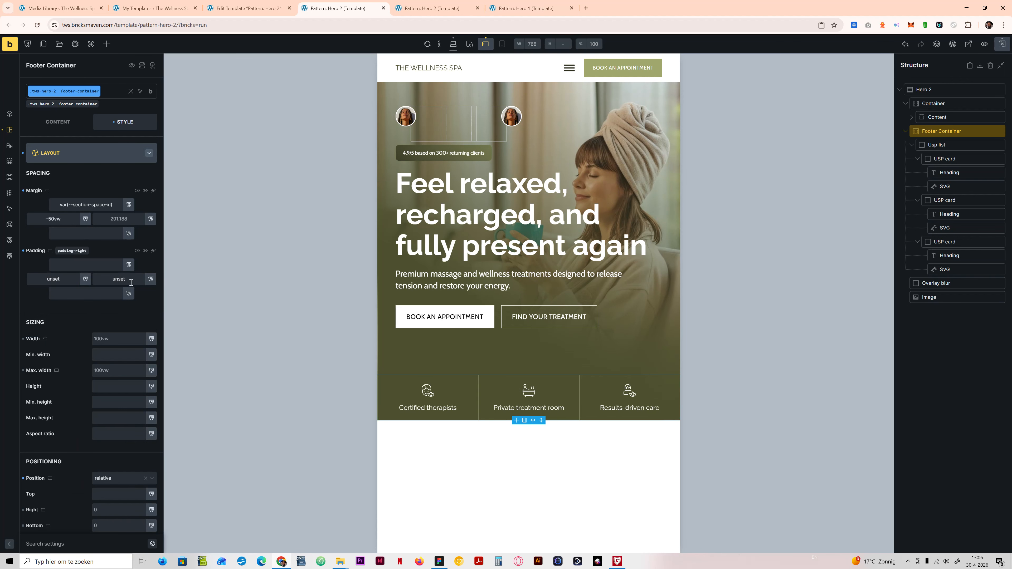
pyautogui.moveTo(132, 283); pyautogui.dragTo(26, 282)
pyautogui.press('BackSpace')
pyautogui.press('BackSpace')
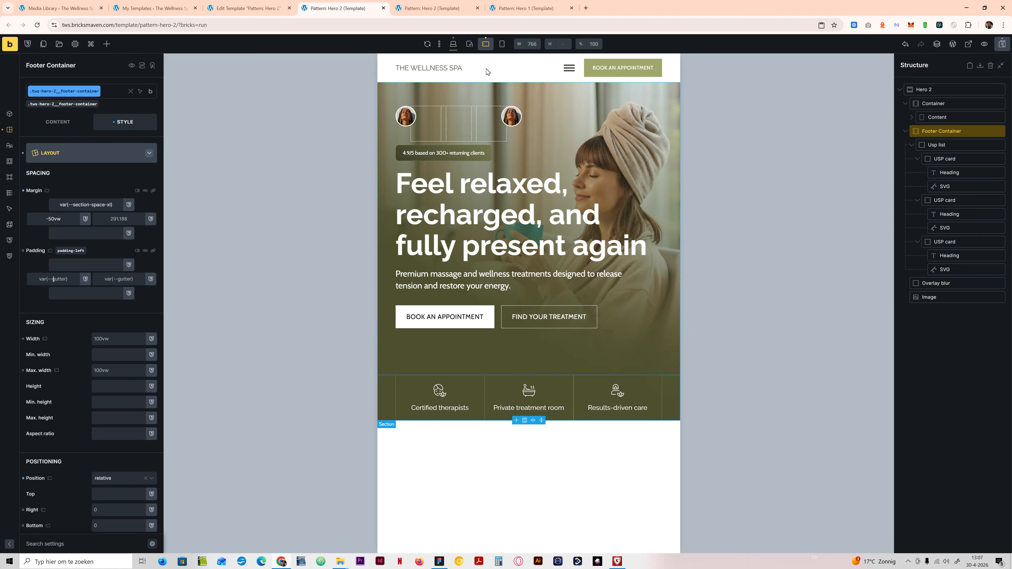
# Step: Compare the USP footer's layout between the mobile portrait and mobile landscape breakpoints
pyautogui.click(501, 43)
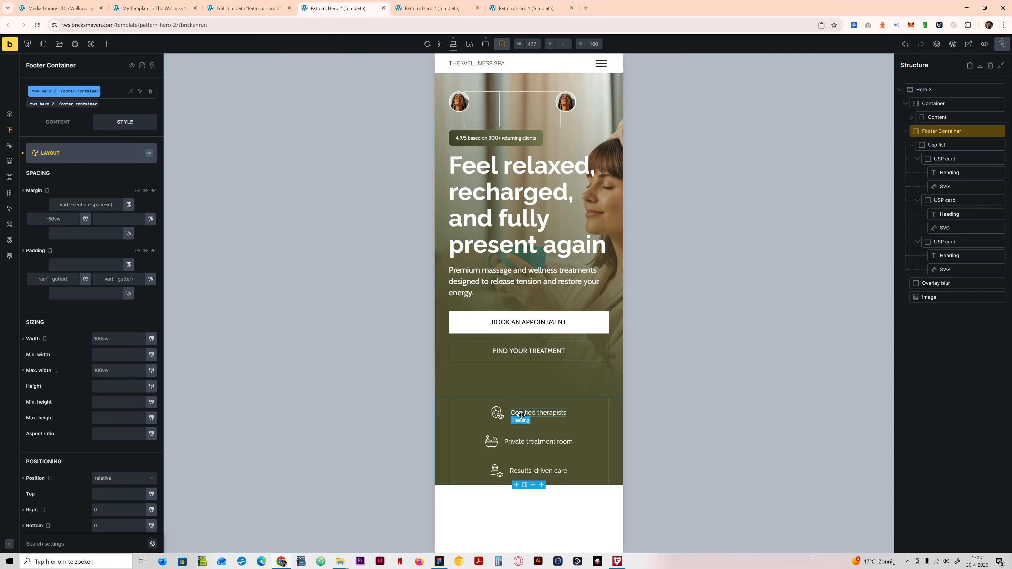
pyautogui.click(486, 45)
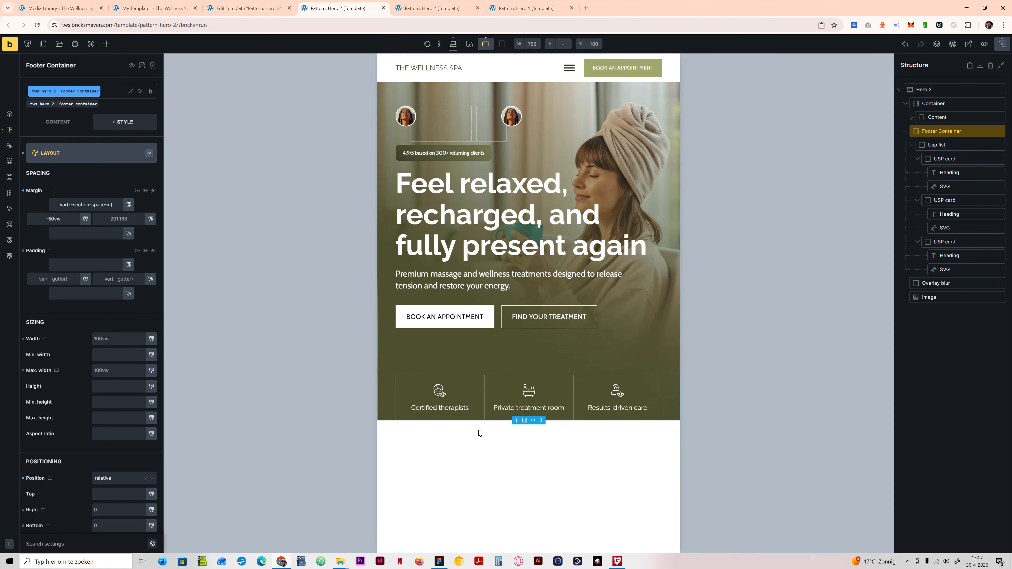
pyautogui.click(501, 44)
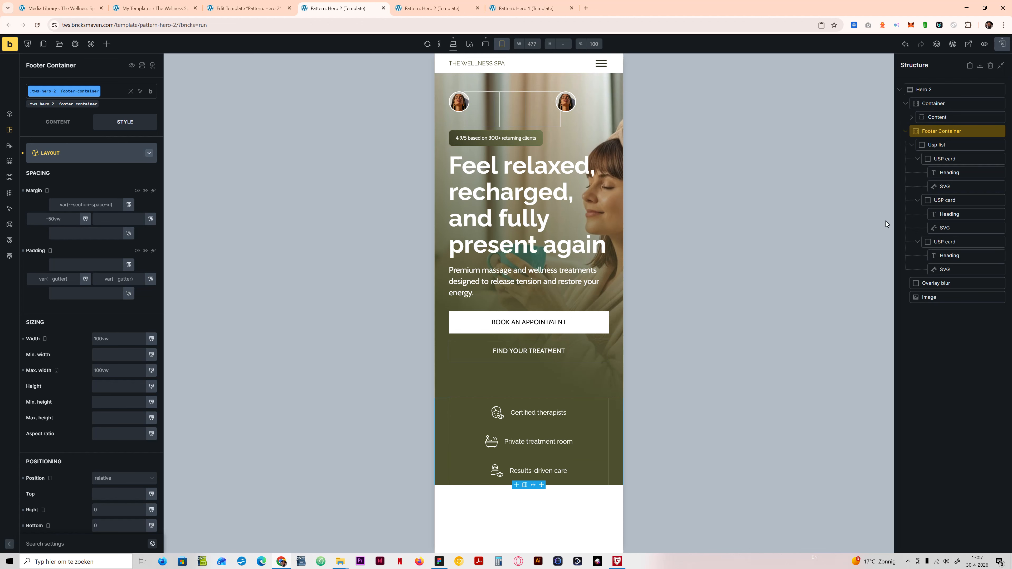
# Step: Open the first USP card's custom CSS at the desktop breakpoint and enlarge the code editor
pyautogui.click(942, 159)
pyautogui.click(454, 43)
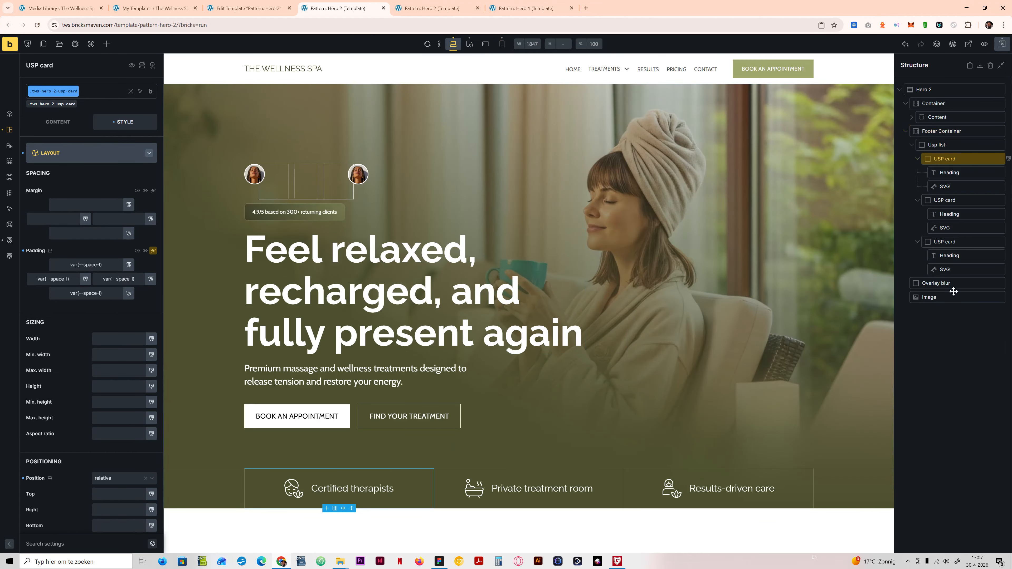
pyautogui.click(62, 155)
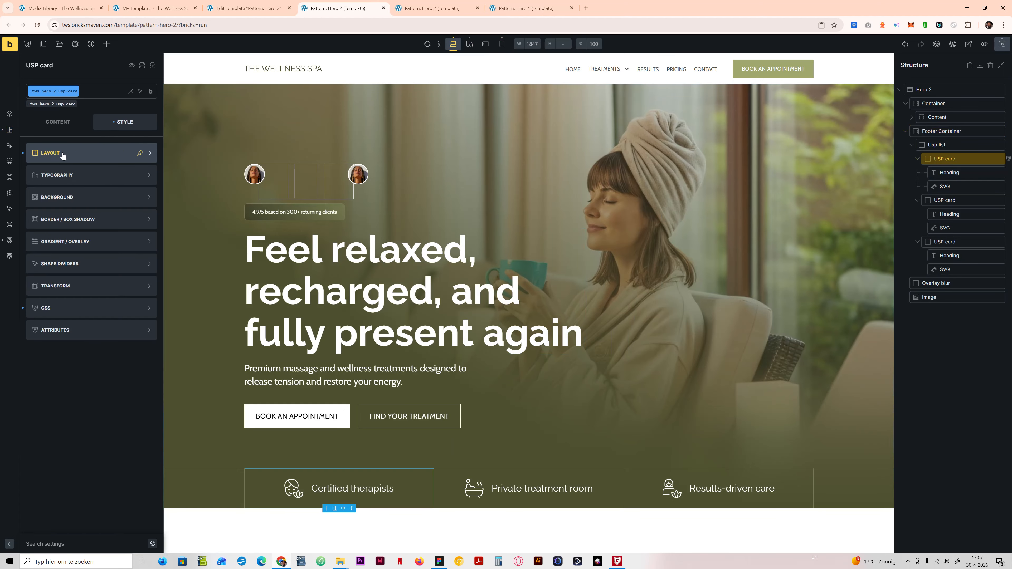
pyautogui.click(63, 310)
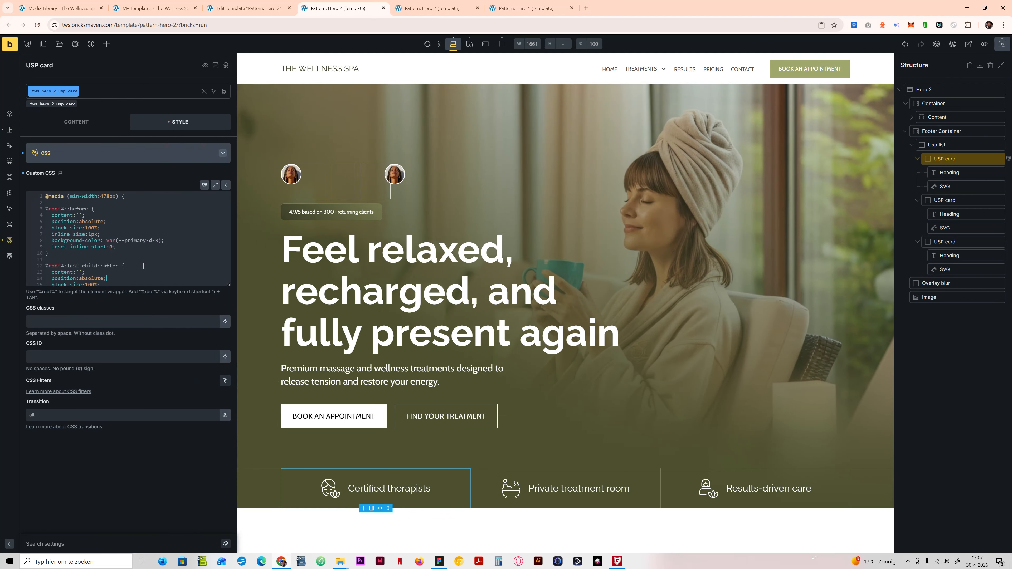
pyautogui.moveTo(228, 286); pyautogui.dragTo(215, 388)
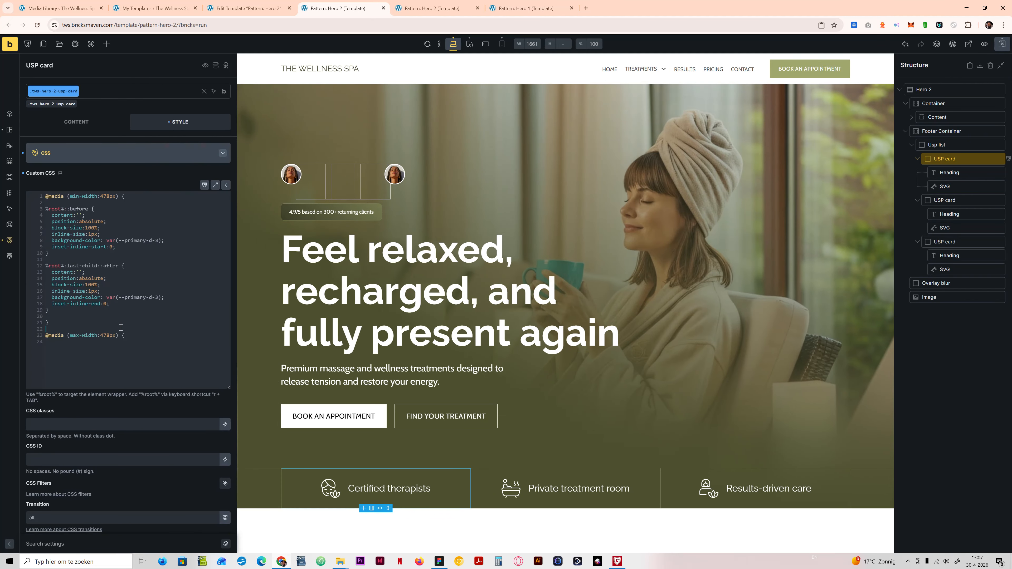
pyautogui.scroll(-4, 109, 337)
pyautogui.scroll(3, 94, 279)
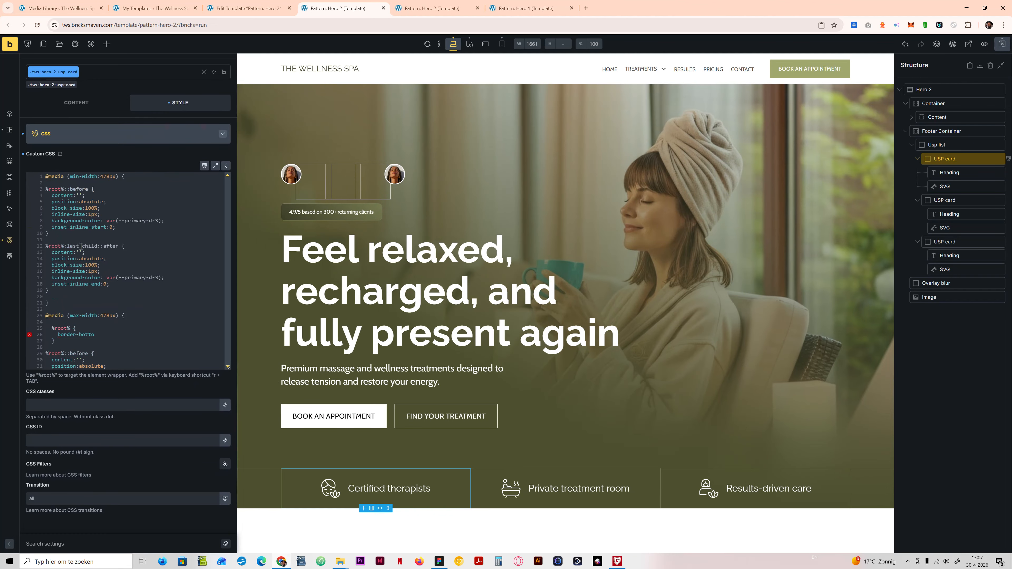
# Step: Examine the USP card's ::before and ::after line rules inside the min-width:478px and max-width:478px media queries
pyautogui.click(75, 311)
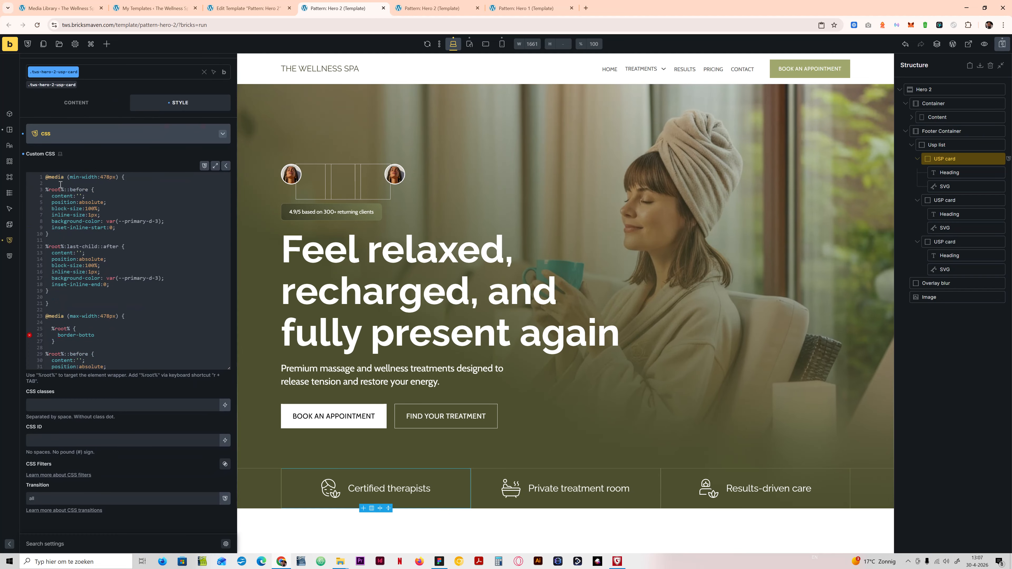
pyautogui.moveTo(48, 176); pyautogui.dragTo(64, 305)
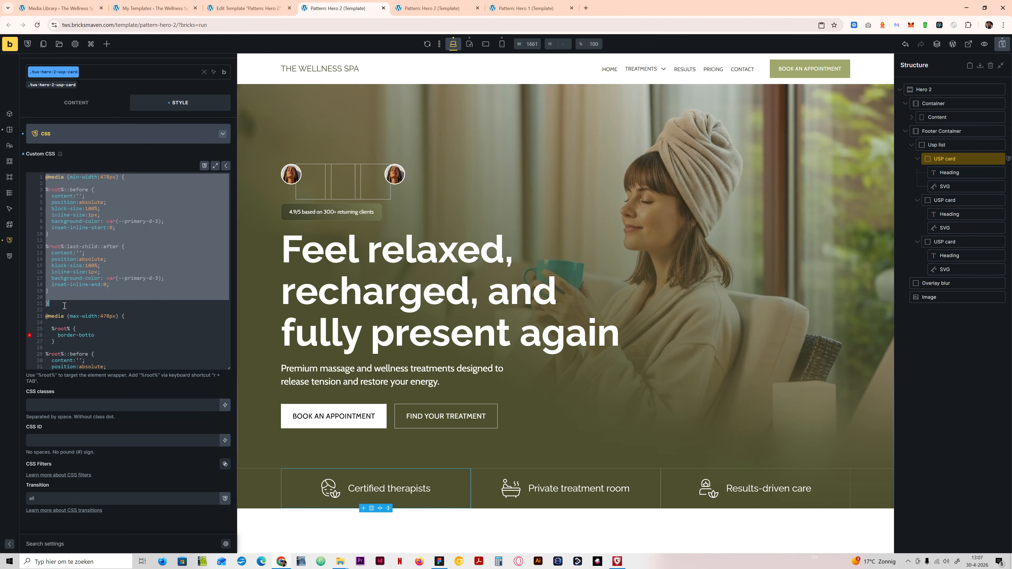
pyautogui.click(65, 299)
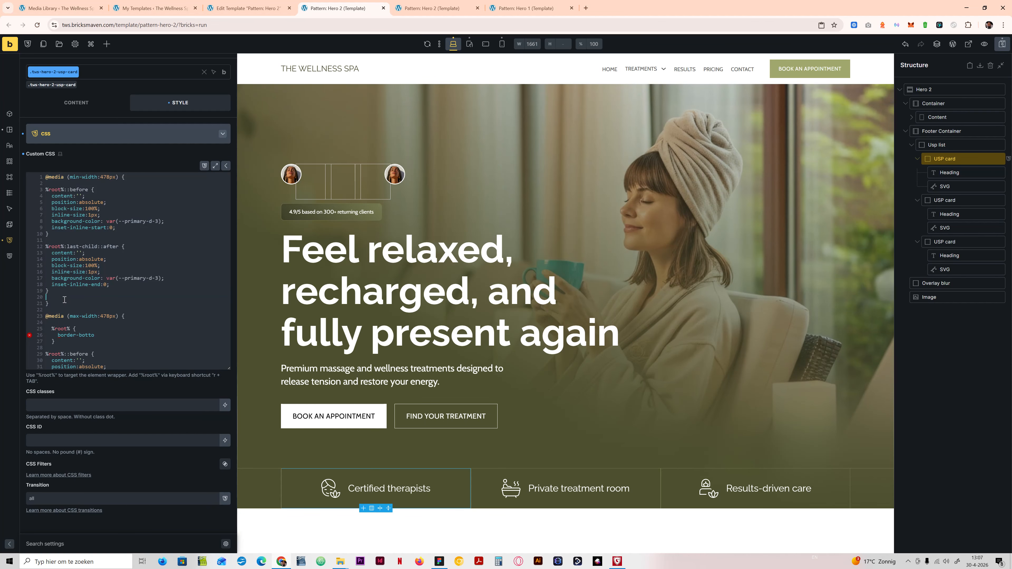
pyautogui.moveTo(48, 178); pyautogui.dragTo(65, 302)
pyautogui.click(89, 215)
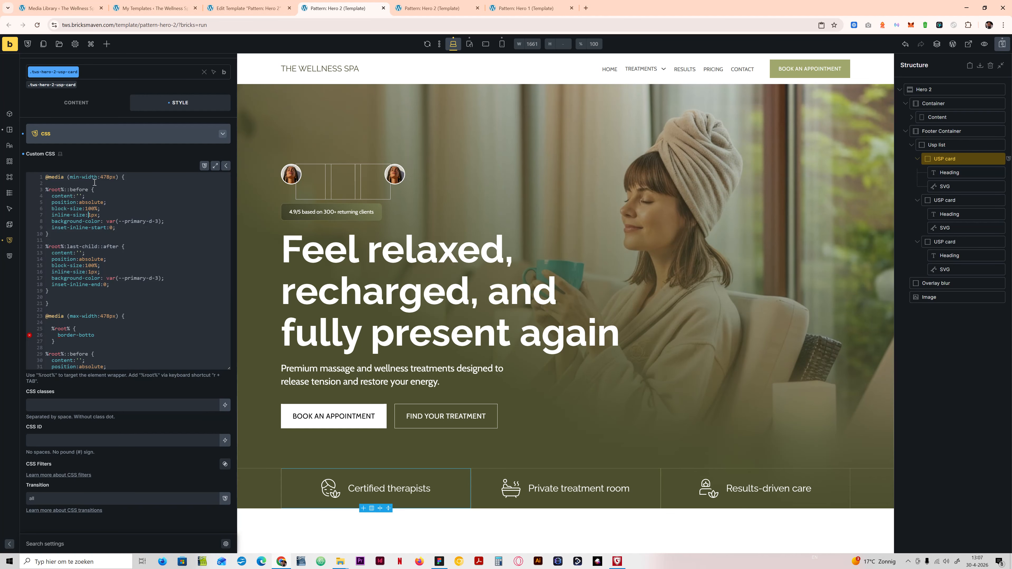
pyautogui.click(111, 178)
pyautogui.scroll(-2, 71, 303)
pyautogui.click(119, 277)
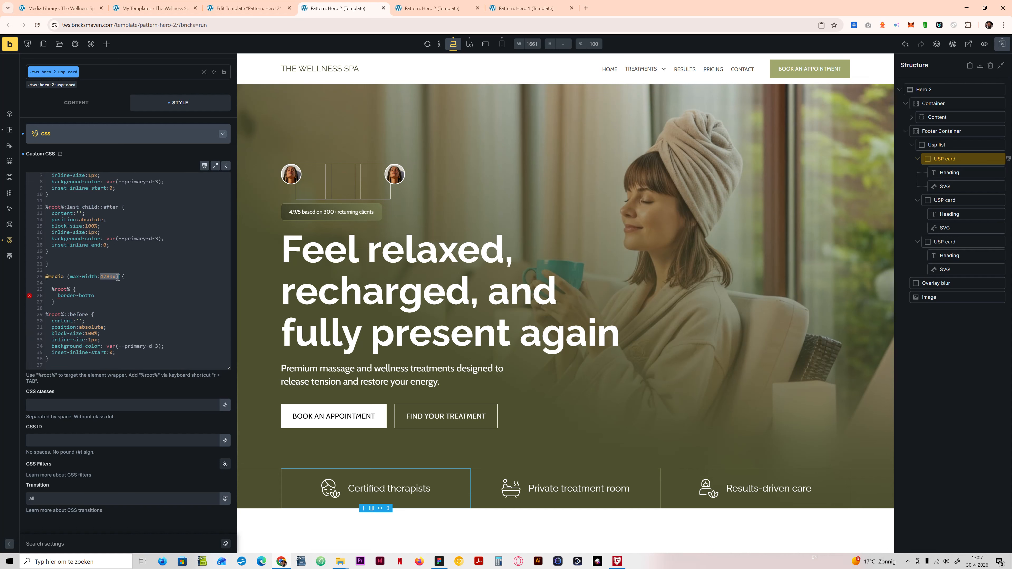
pyautogui.scroll(-4, 65, 298)
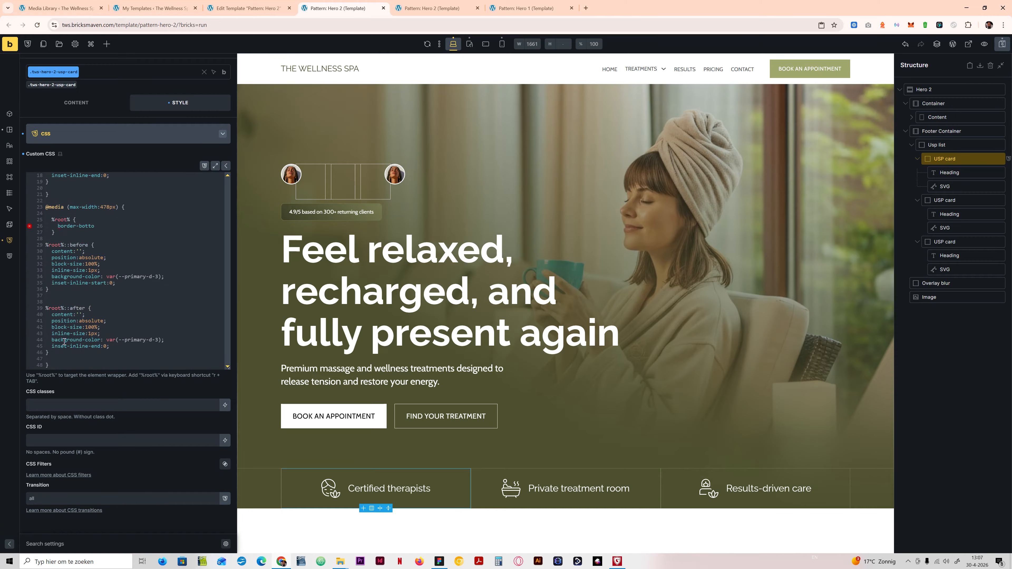
pyautogui.moveTo(47, 245); pyautogui.dragTo(61, 283)
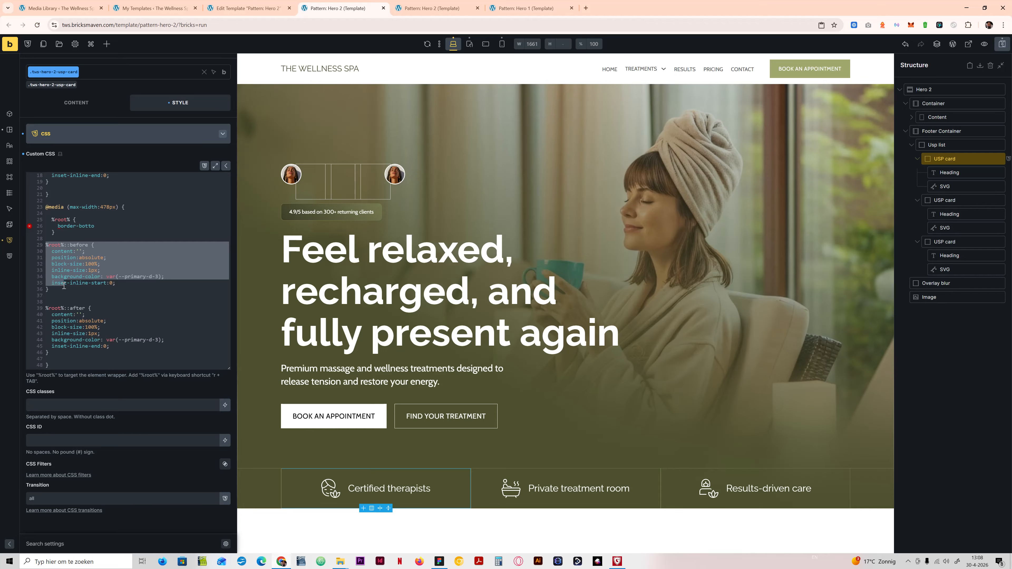
pyautogui.moveTo(64, 286); pyautogui.dragTo(77, 352)
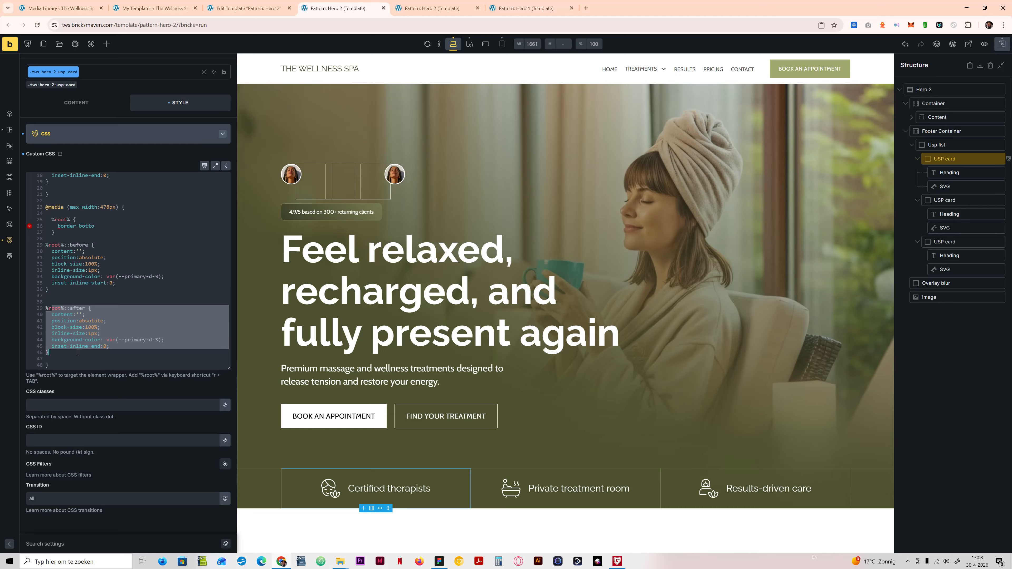
pyautogui.click(77, 352)
# Step: In the max-width:478px query, give %root%:not(:last-child) a border-bottom of 1px solid var(--primary-d-3)
pyautogui.scroll(3, 70, 259)
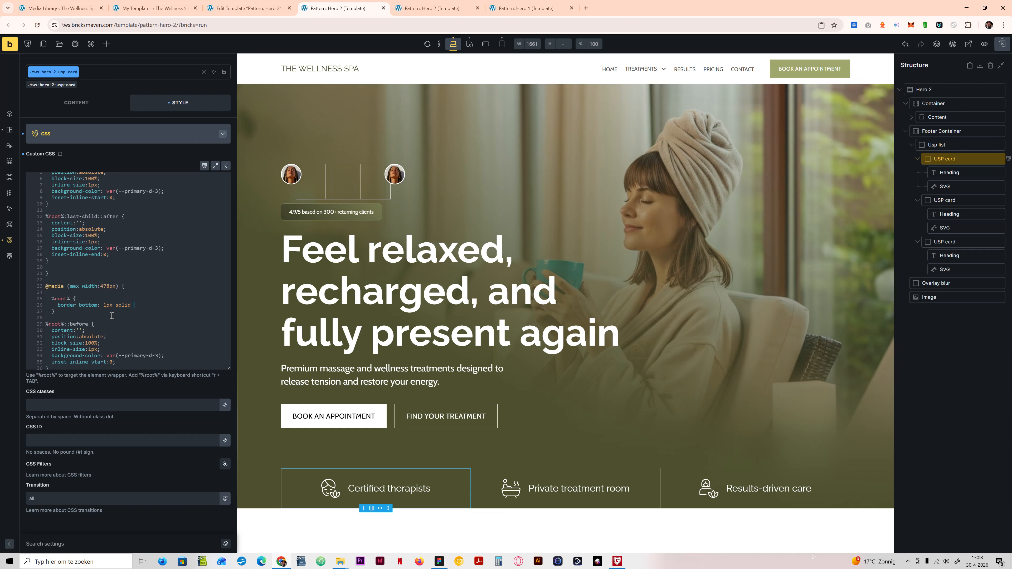
pyautogui.write('var();')
pyautogui.moveTo(159, 248); pyautogui.dragTo(122, 247)
pyautogui.click(148, 304)
pyautogui.write('--primary-d-3')
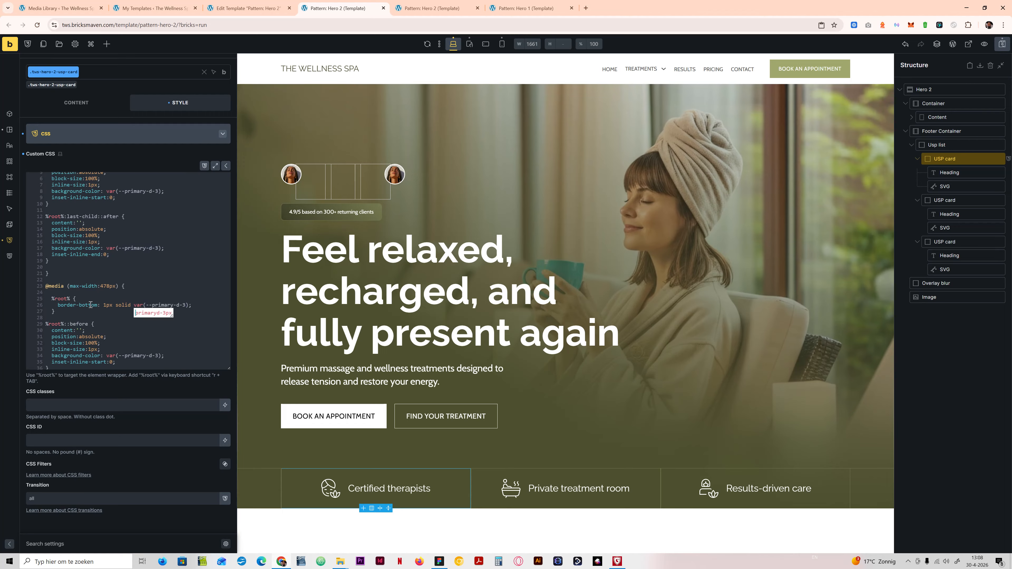
pyautogui.click(70, 299)
pyautogui.write('-child)')
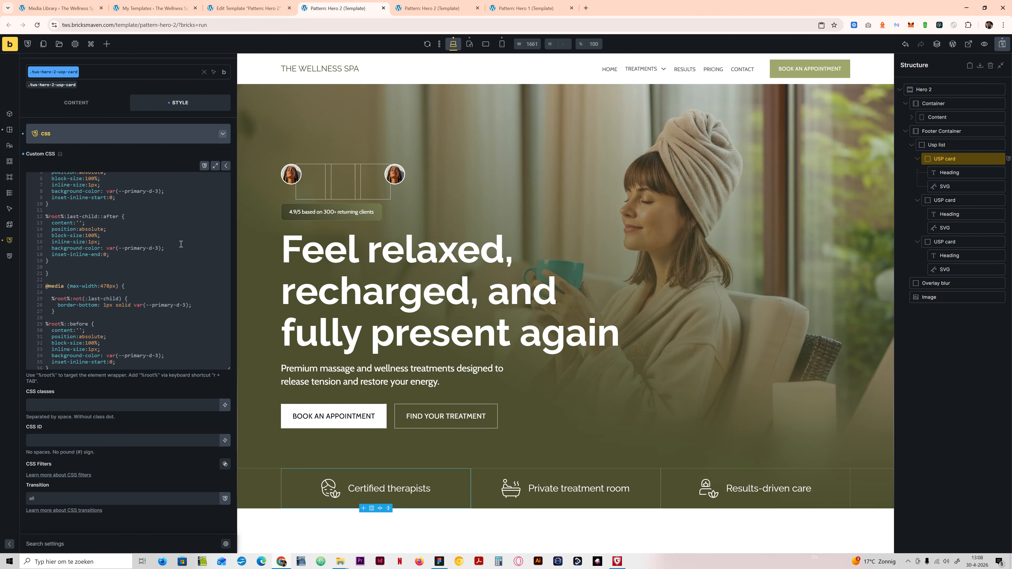
# Step: Check the Hero 2 section at the mobile portrait, tablet portrait and desktop breakpoints, and save the template
pyautogui.click(501, 43)
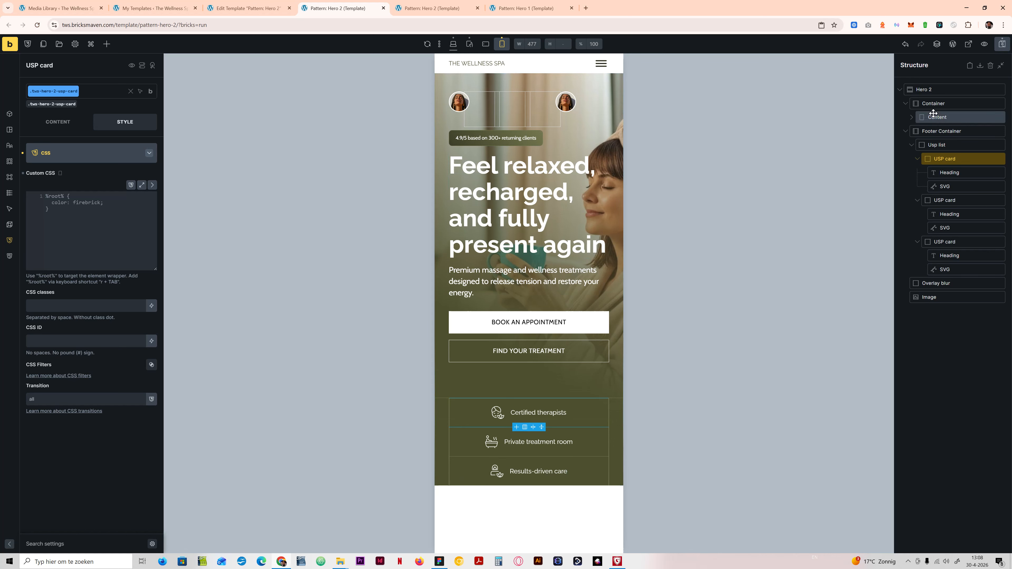
pyautogui.click(924, 89)
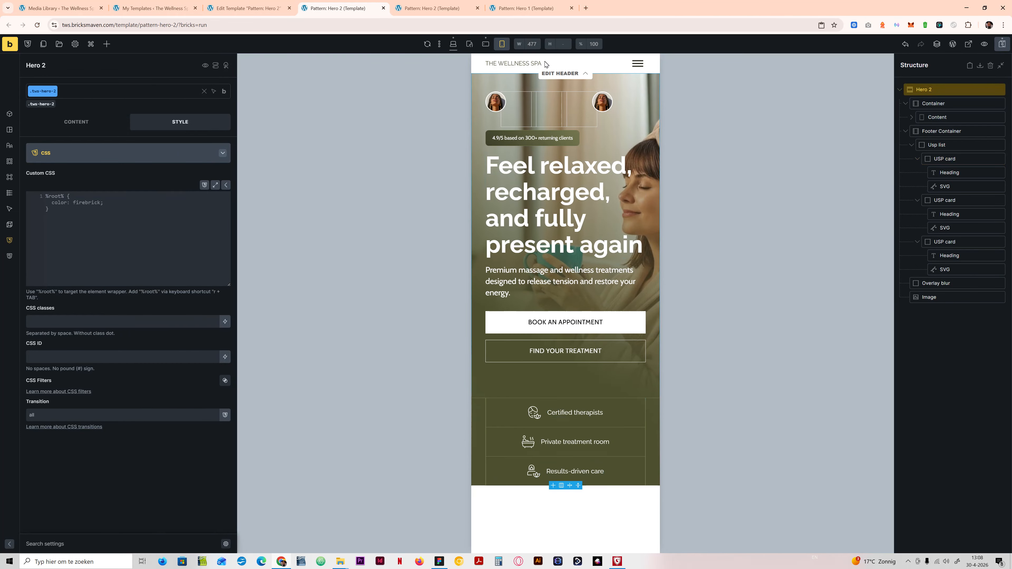
pyautogui.click(469, 44)
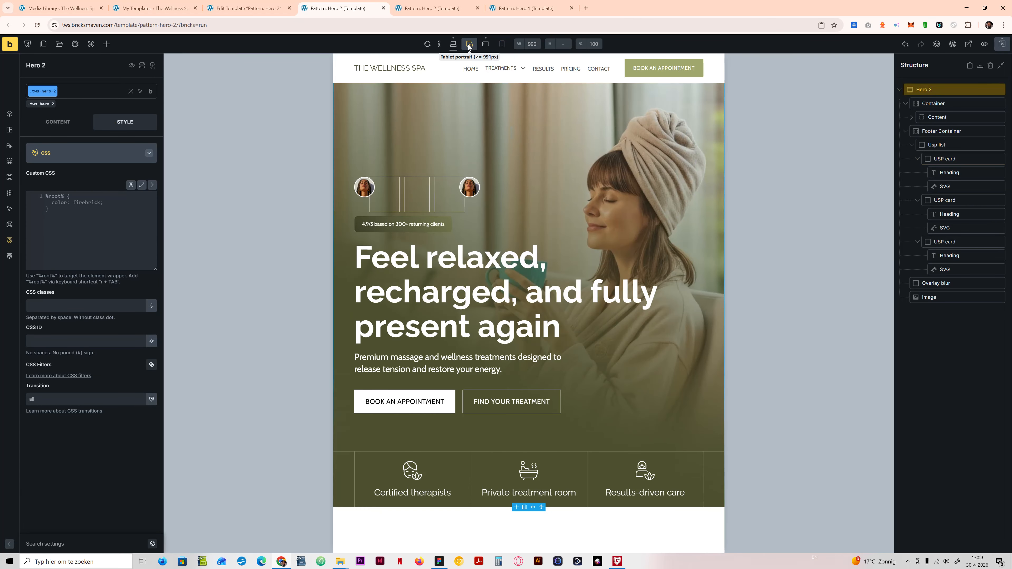
pyautogui.click(452, 45)
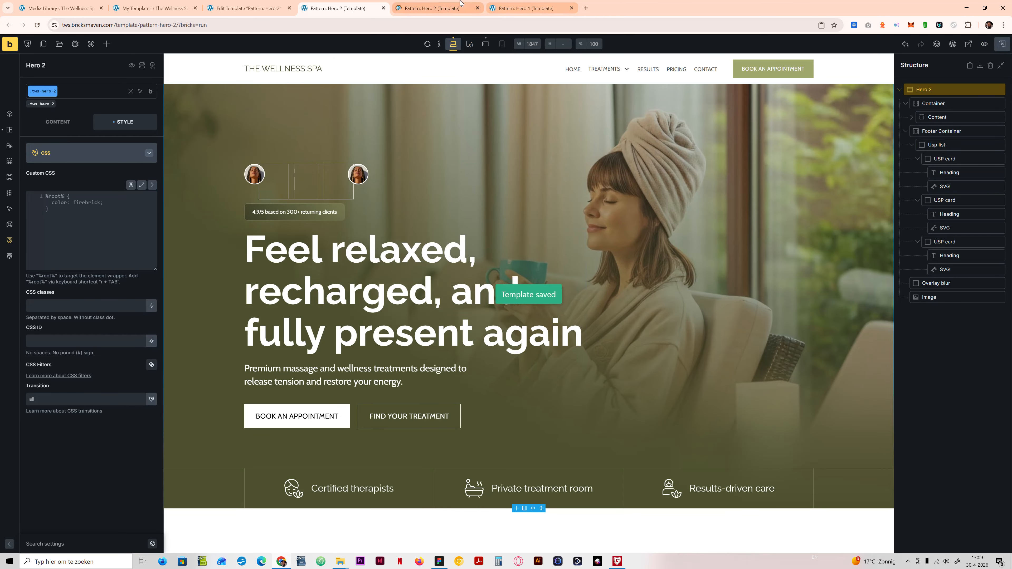
# Step: Reload the Hero 2 preview page and examine the hero at full width and in a progressively widened responsive viewport
pyautogui.click(470, 7)
pyautogui.click(508, 5)
pyautogui.click(447, 4)
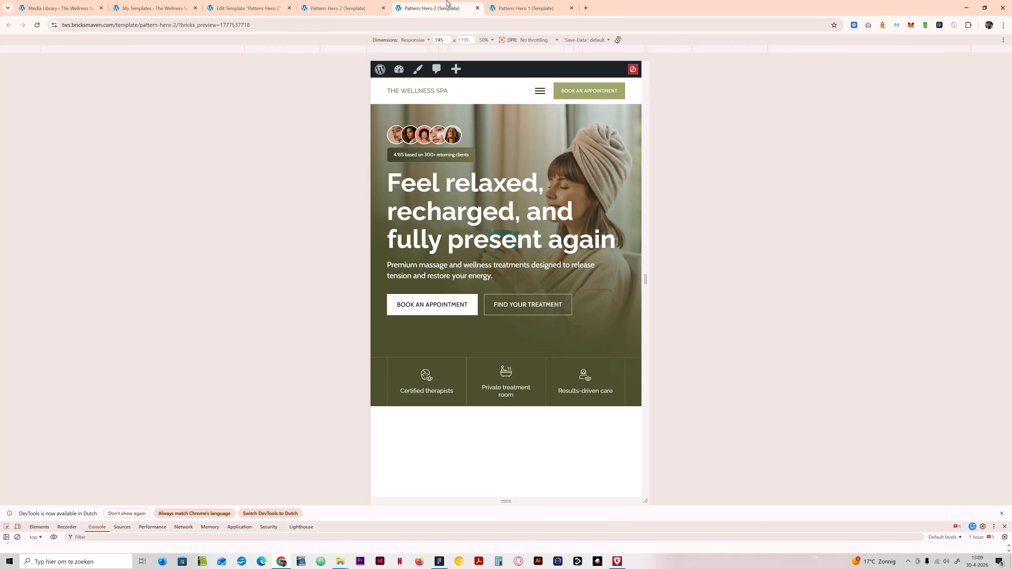
pyautogui.click(37, 25)
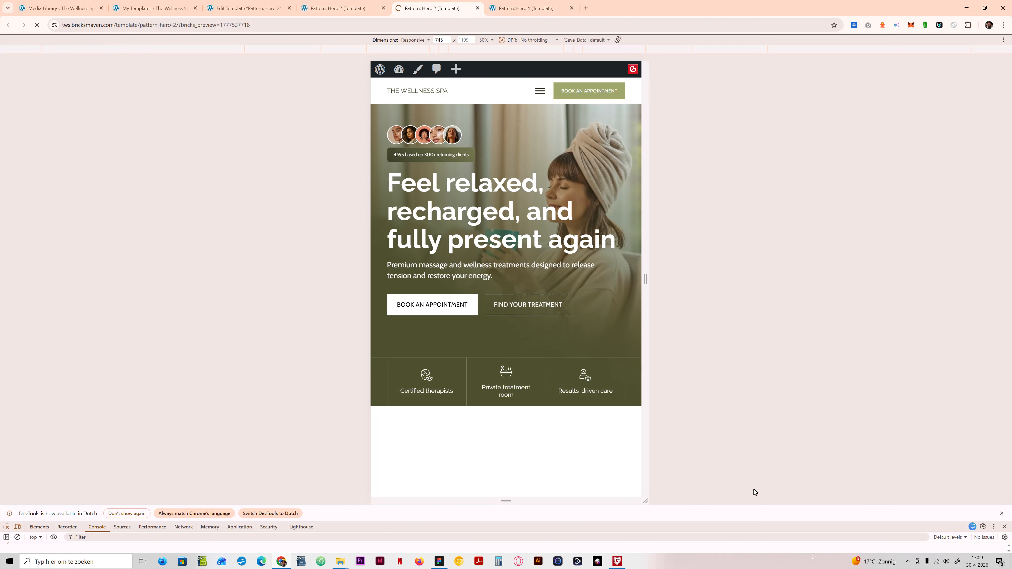
pyautogui.press('F12')
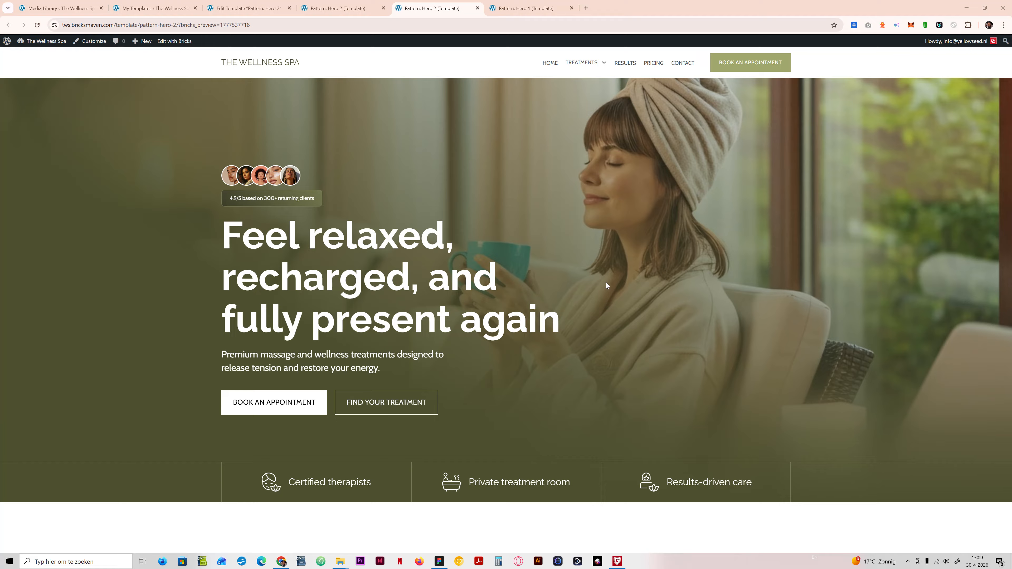
pyautogui.hotkey('ctrl', 'shift', 'i')
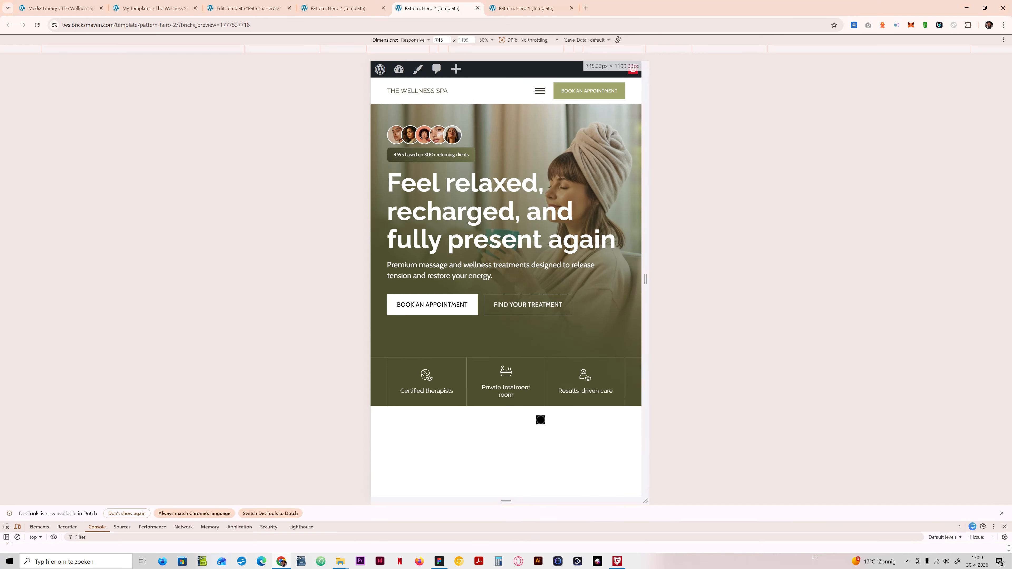
pyautogui.moveTo(645, 317)
pyautogui.mouseDown()
pyautogui.moveTo(931, 318)
pyautogui.moveTo(595, 327)
pyautogui.moveTo(811, 344)
pyautogui.moveTo(601, 322)
pyautogui.moveTo(690, 341)
pyautogui.moveTo(649, 333)
pyautogui.mouseUp()
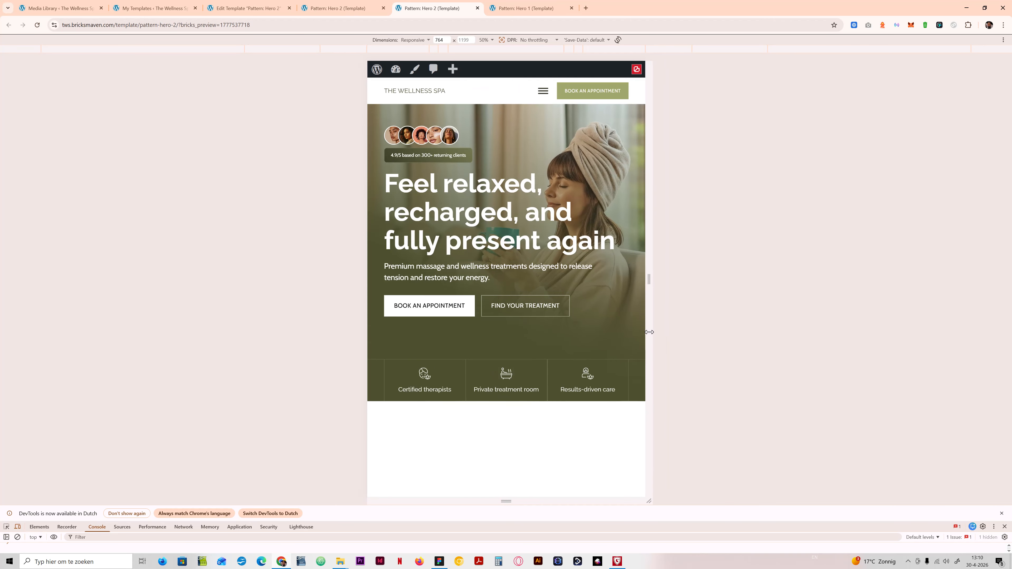
pyautogui.moveTo(649, 332); pyautogui.dragTo(779, 317)
# Step: At the mobile landscape breakpoint in the Bricks editor, set the hero title's font size to var(--h1) and save the template
pyautogui.click(346, 5)
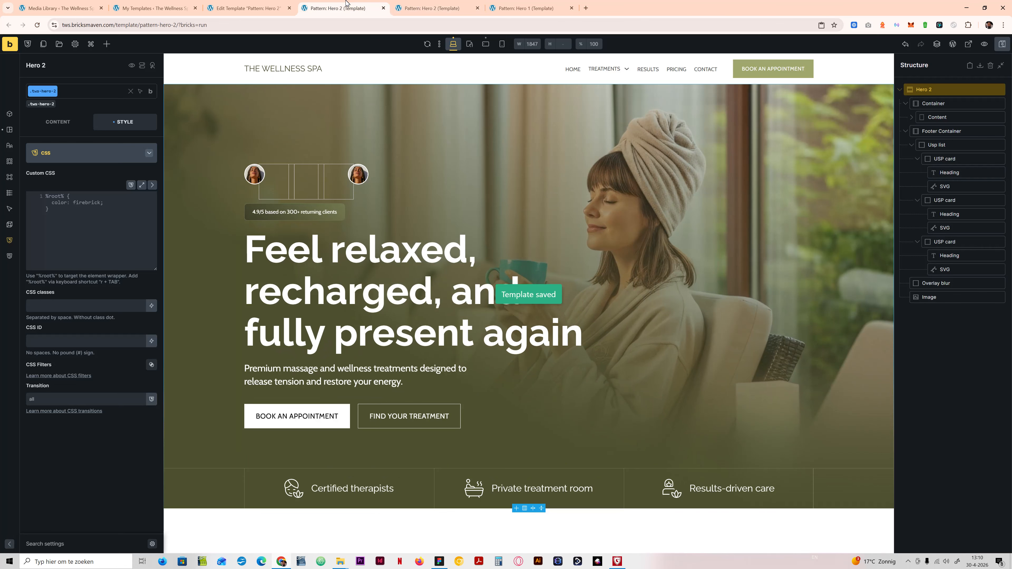
pyautogui.click(414, 295)
pyautogui.click(485, 44)
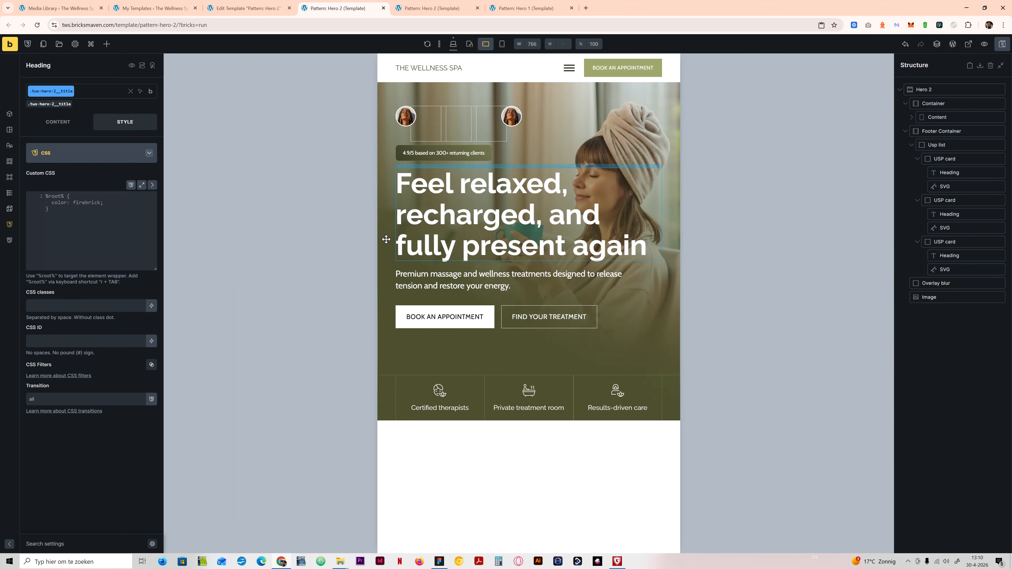
pyautogui.click(109, 157)
pyautogui.click(60, 175)
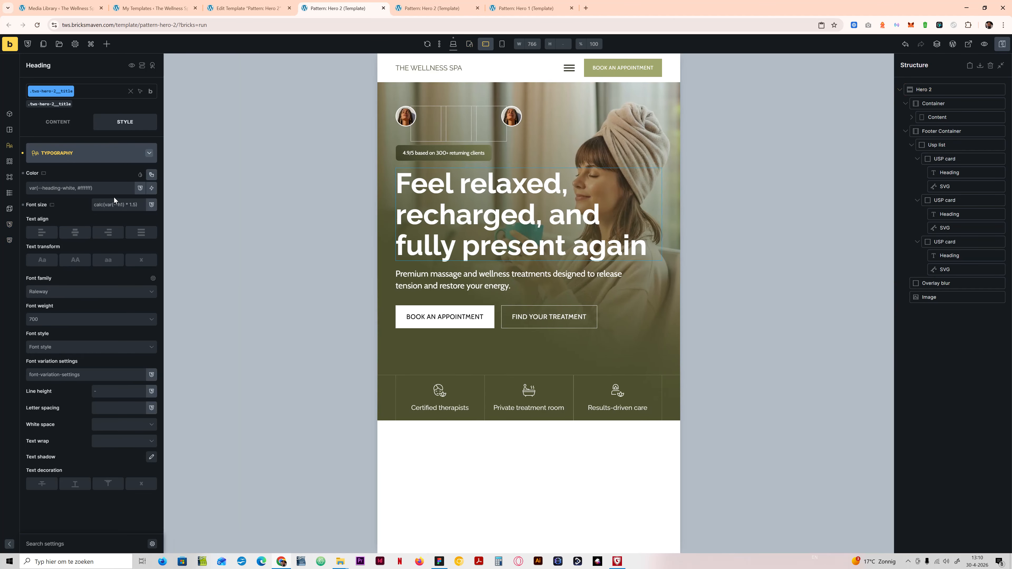
pyautogui.click(125, 205)
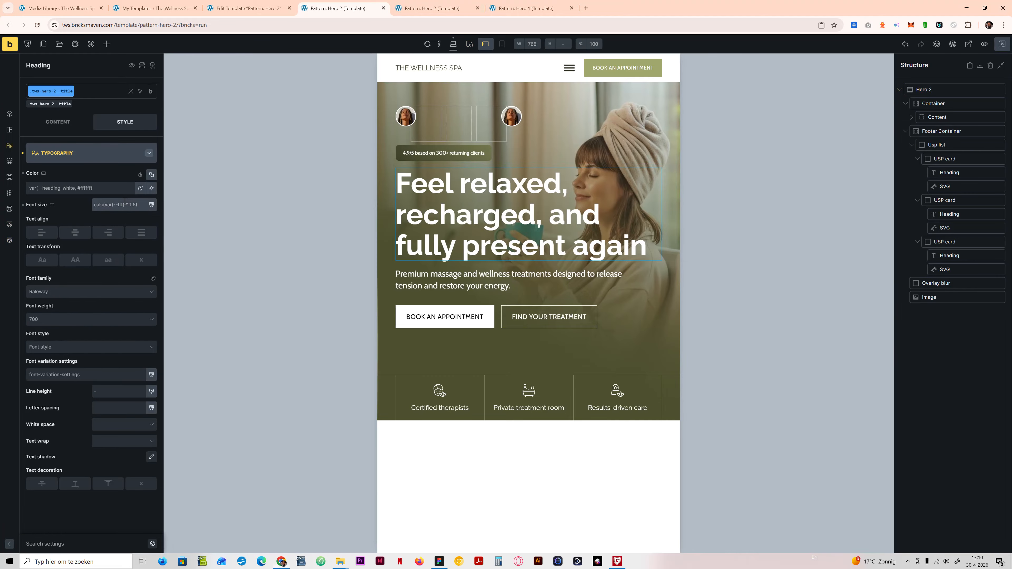
pyautogui.write('h1')
pyautogui.click(57, 247)
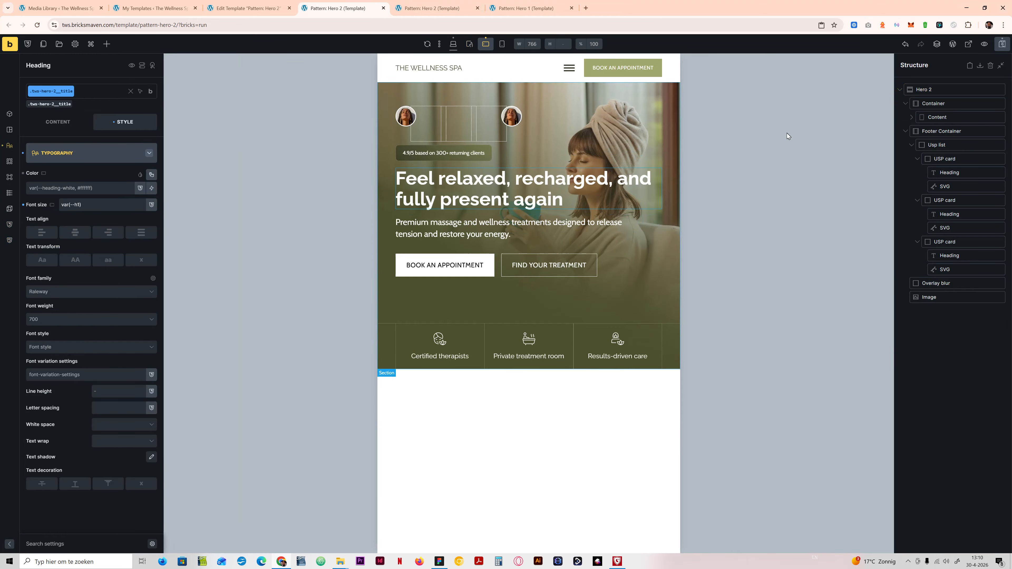
pyautogui.click(1002, 44)
# Step: Reload the Hero 2 preview and check the hero and mobile menu across narrower and wider responsive viewports, ending at full width without DevTools
pyautogui.click(432, 8)
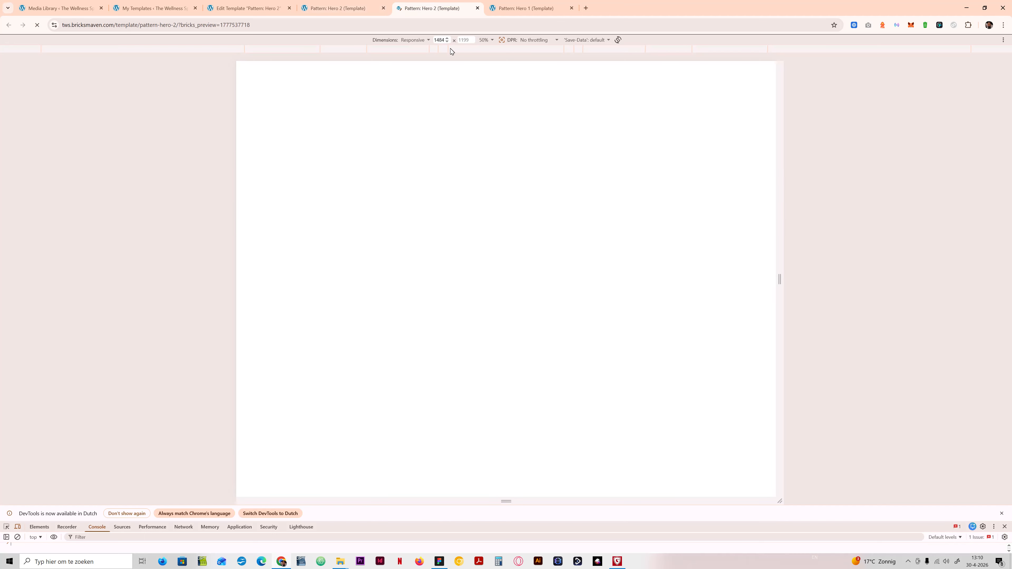
pyautogui.moveTo(781, 404); pyautogui.dragTo(627, 379)
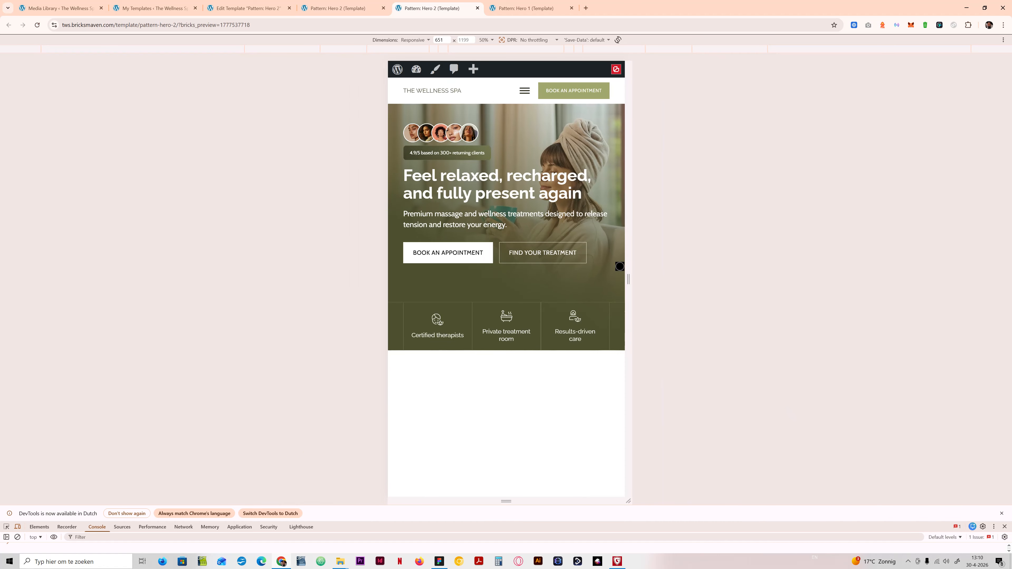
pyautogui.moveTo(628, 266); pyautogui.dragTo(632, 235)
pyautogui.click(530, 92)
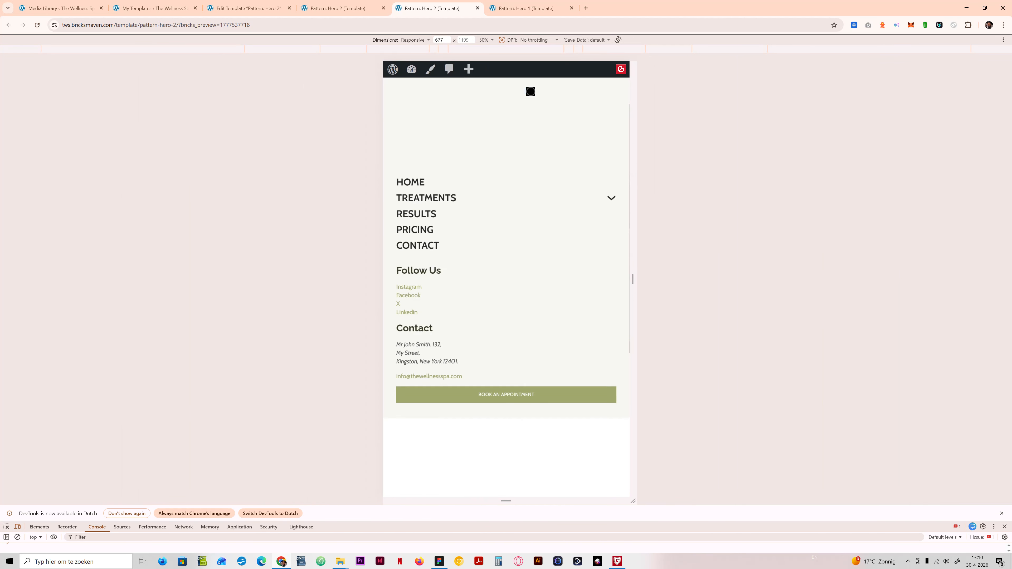
pyautogui.click(611, 84)
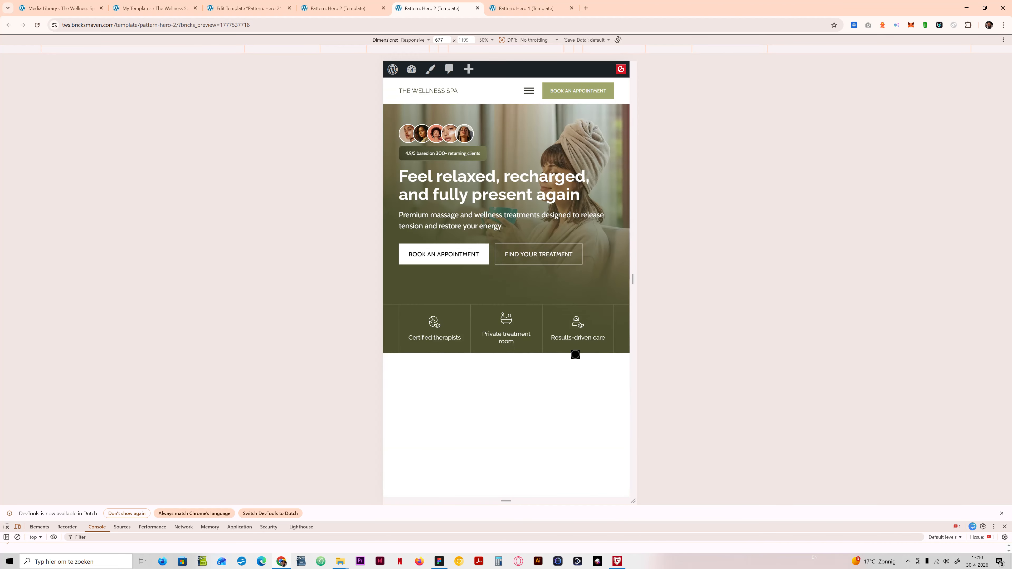
pyautogui.moveTo(635, 375); pyautogui.dragTo(948, 323)
pyautogui.click(1005, 527)
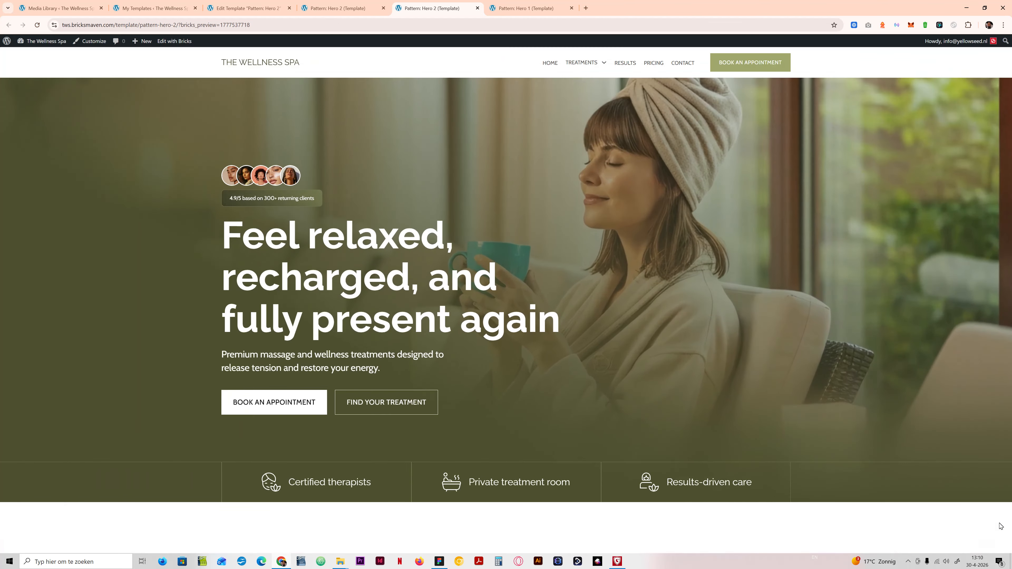